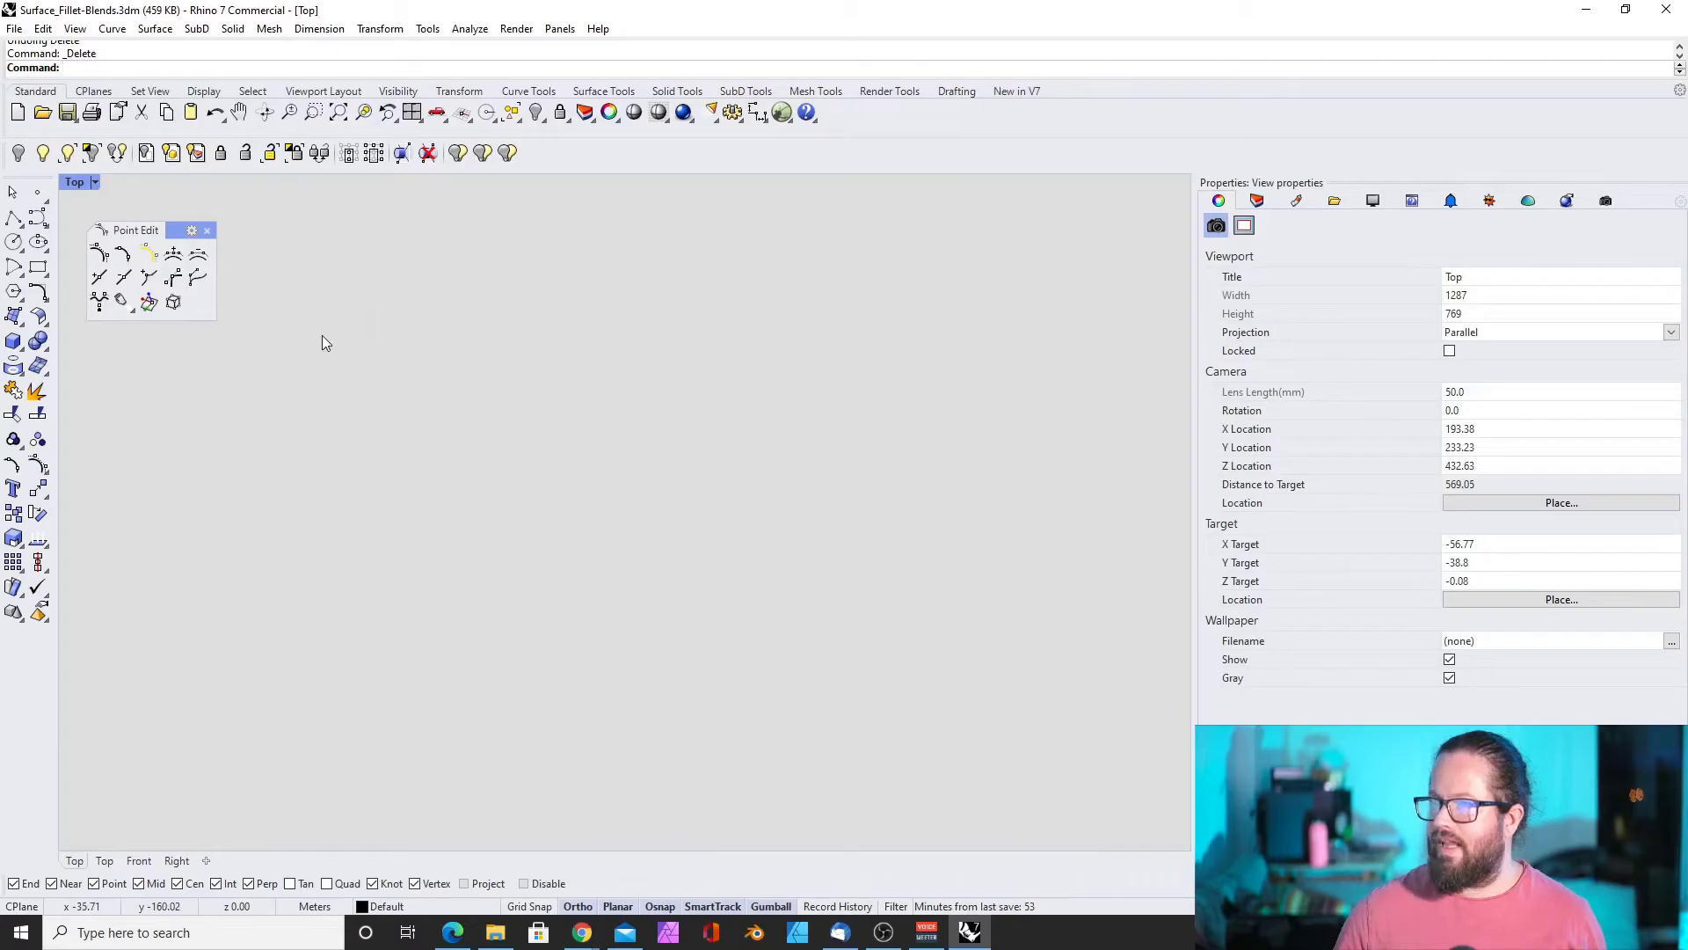
# Close the floating Point Edit tool set and briefly display the Surface Tools set over the viewport
pyautogui.moveTo(136, 236); pyautogui.dragTo(211, 234)
pyautogui.click(207, 230)
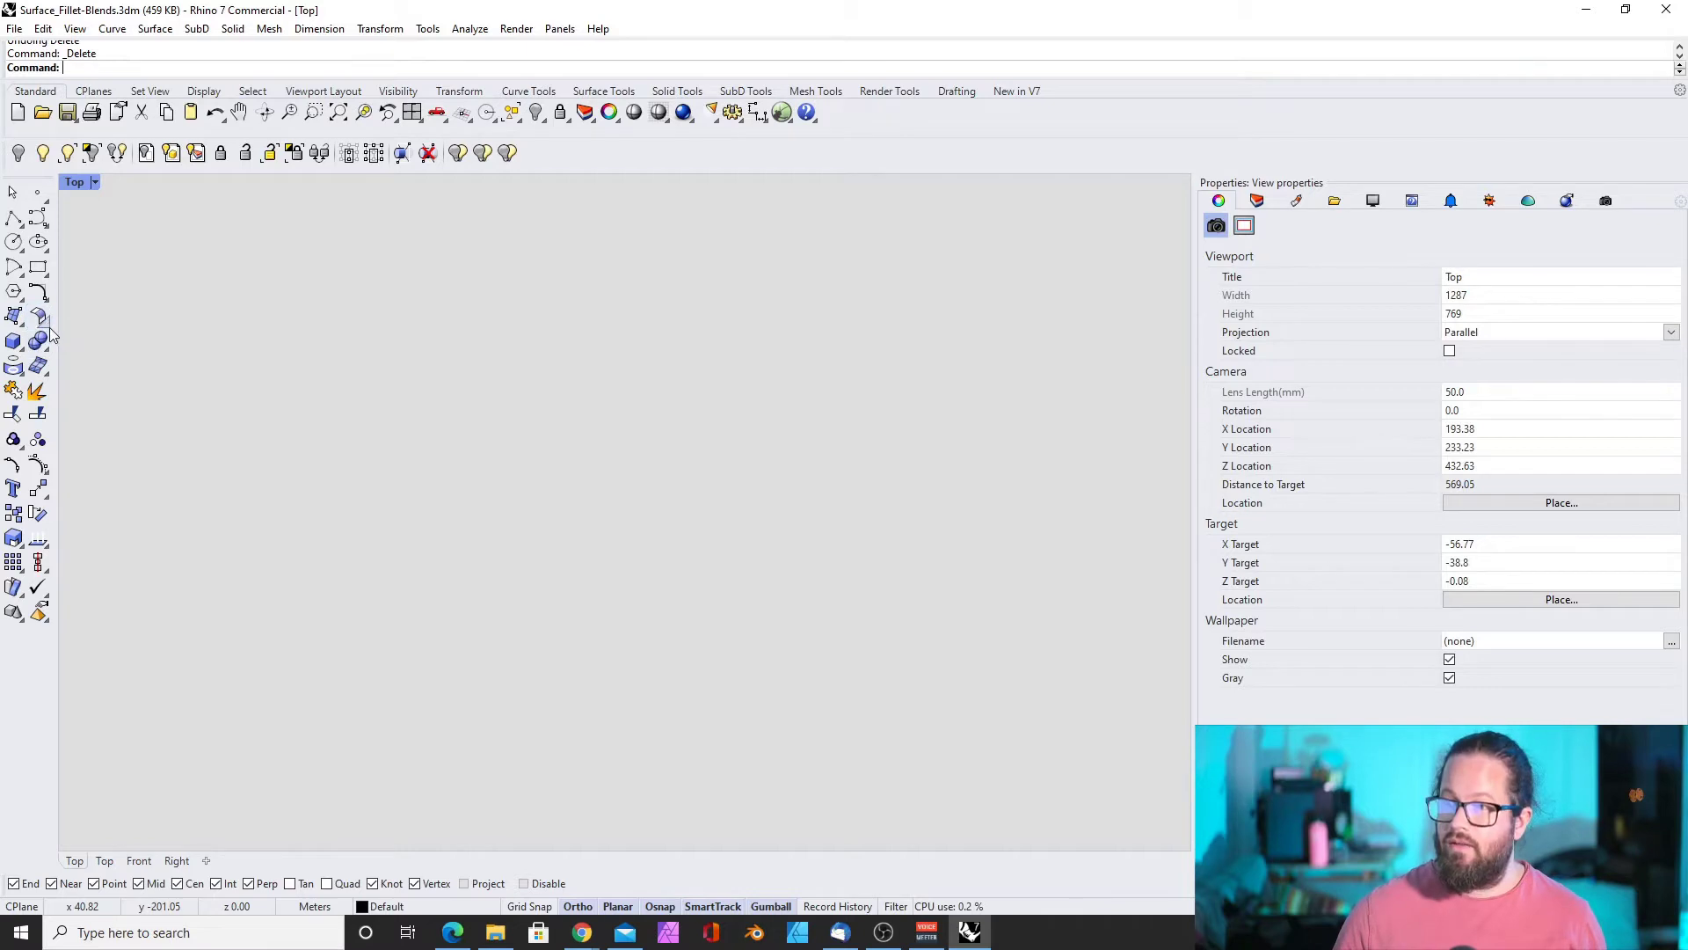
pyautogui.click(44, 324)
pyautogui.moveTo(88, 308); pyautogui.dragTo(271, 303)
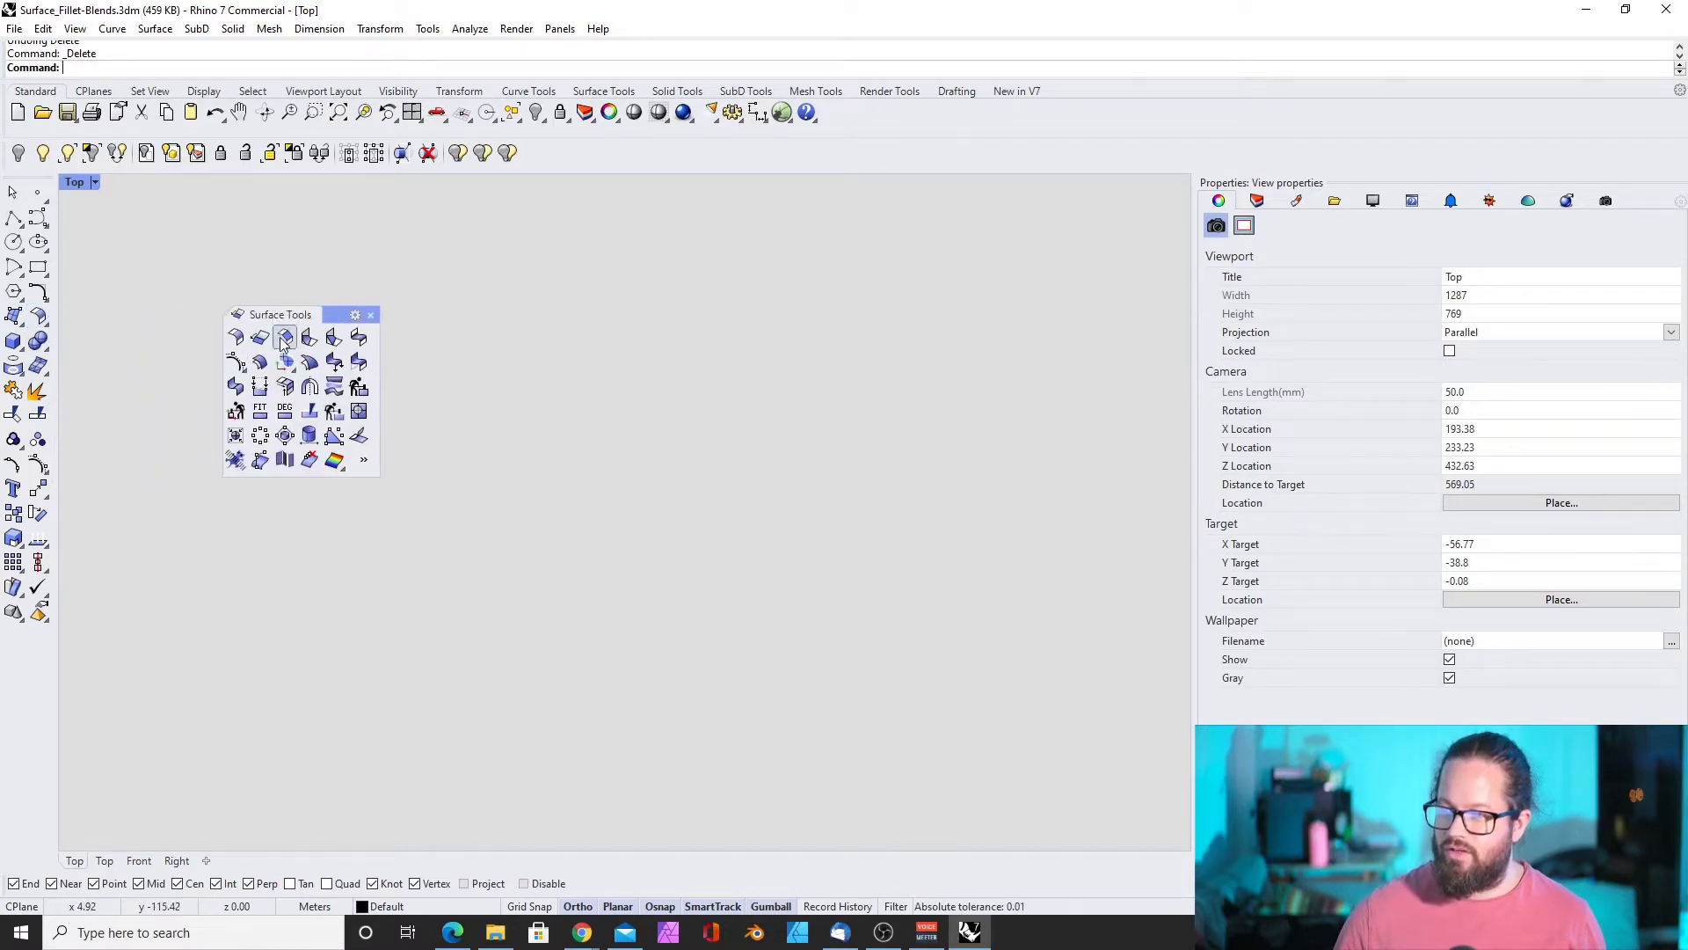
pyautogui.click(371, 315)
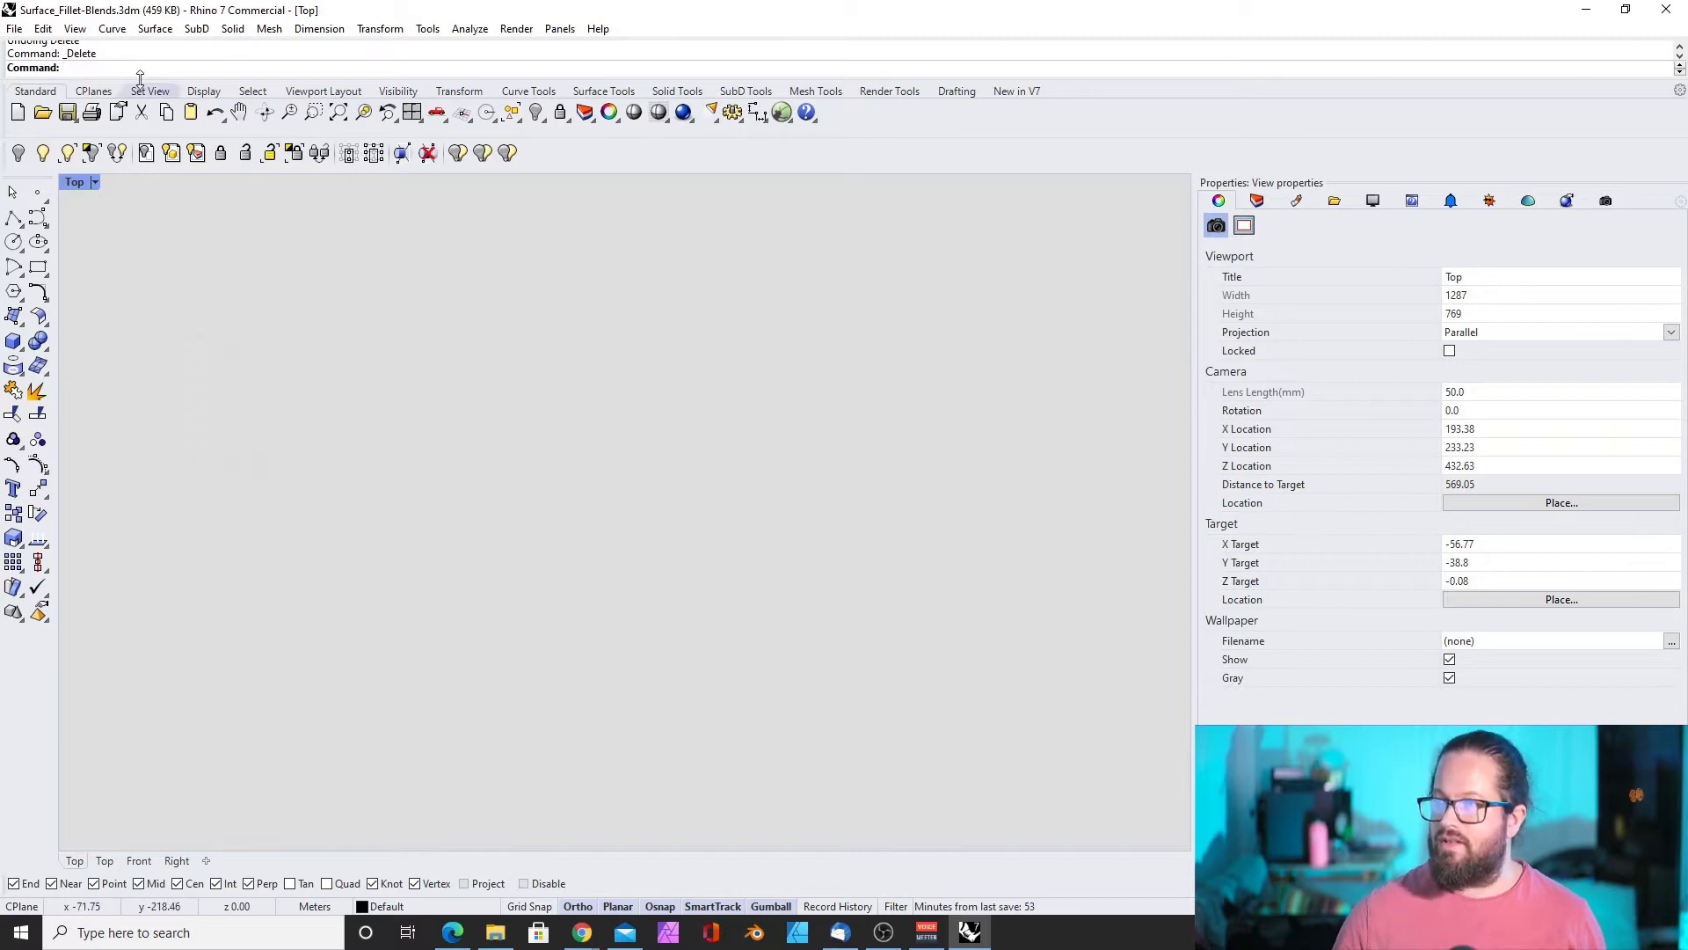
# Float the Point Edit tool set over the viewport from the surface tools and return to the standard tools
pyautogui.click(527, 92)
pyautogui.click(605, 92)
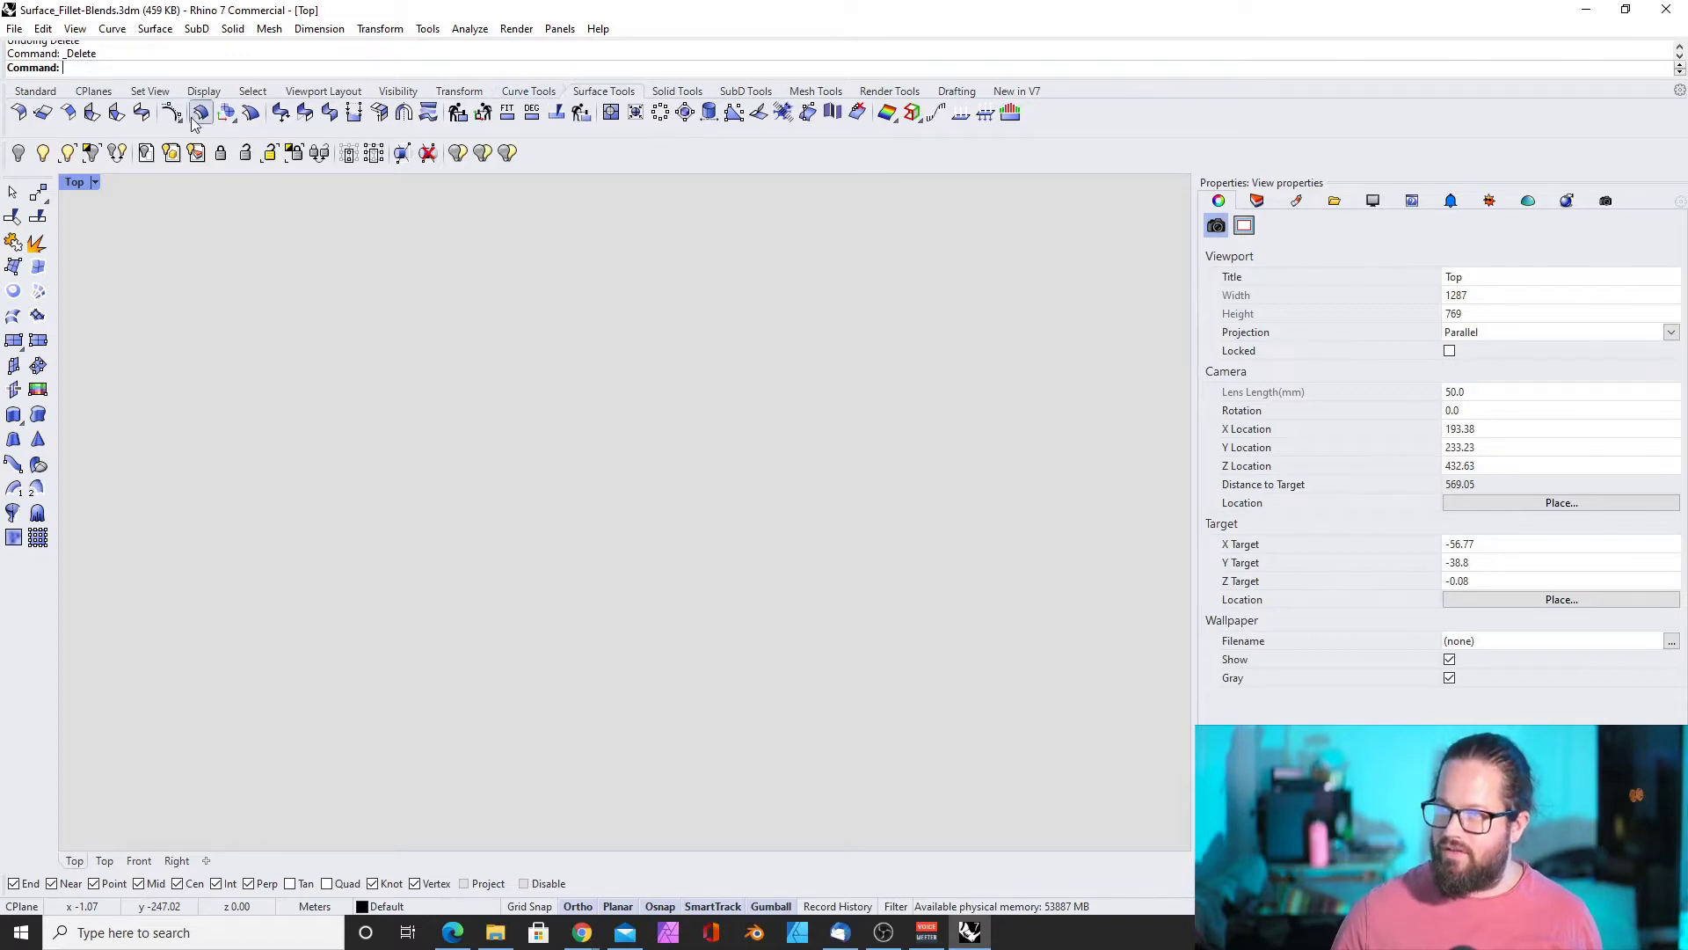
pyautogui.click(180, 121)
pyautogui.moveTo(214, 130); pyautogui.dragTo(181, 201)
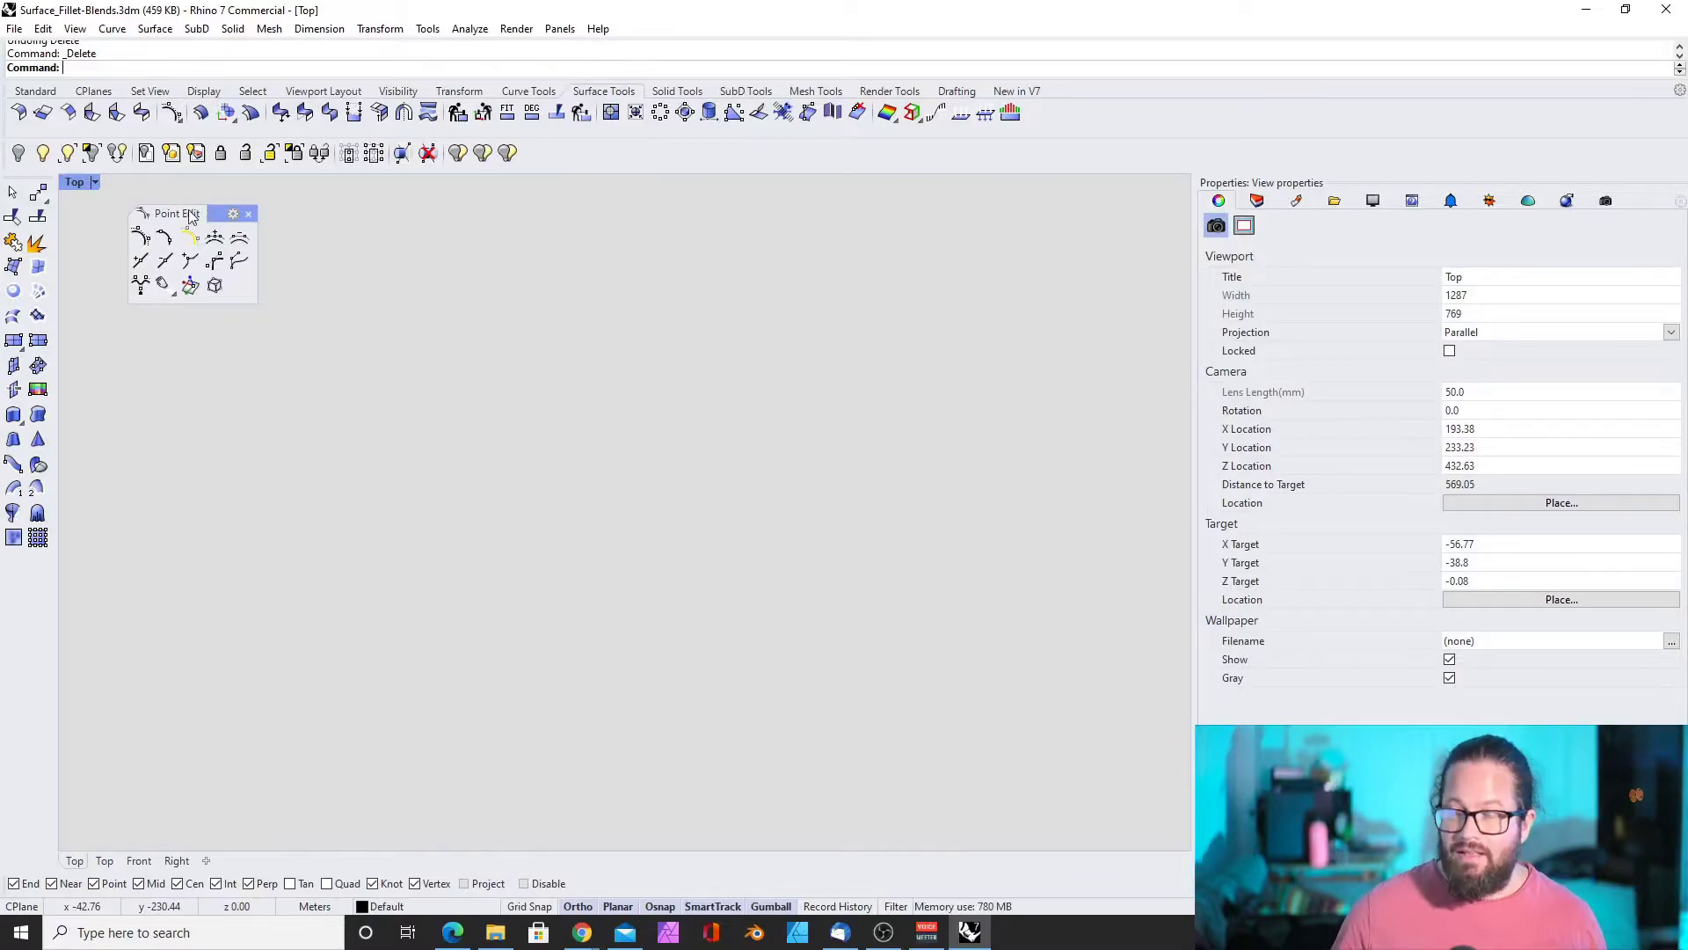
pyautogui.moveTo(212, 211); pyautogui.dragTo(356, 215)
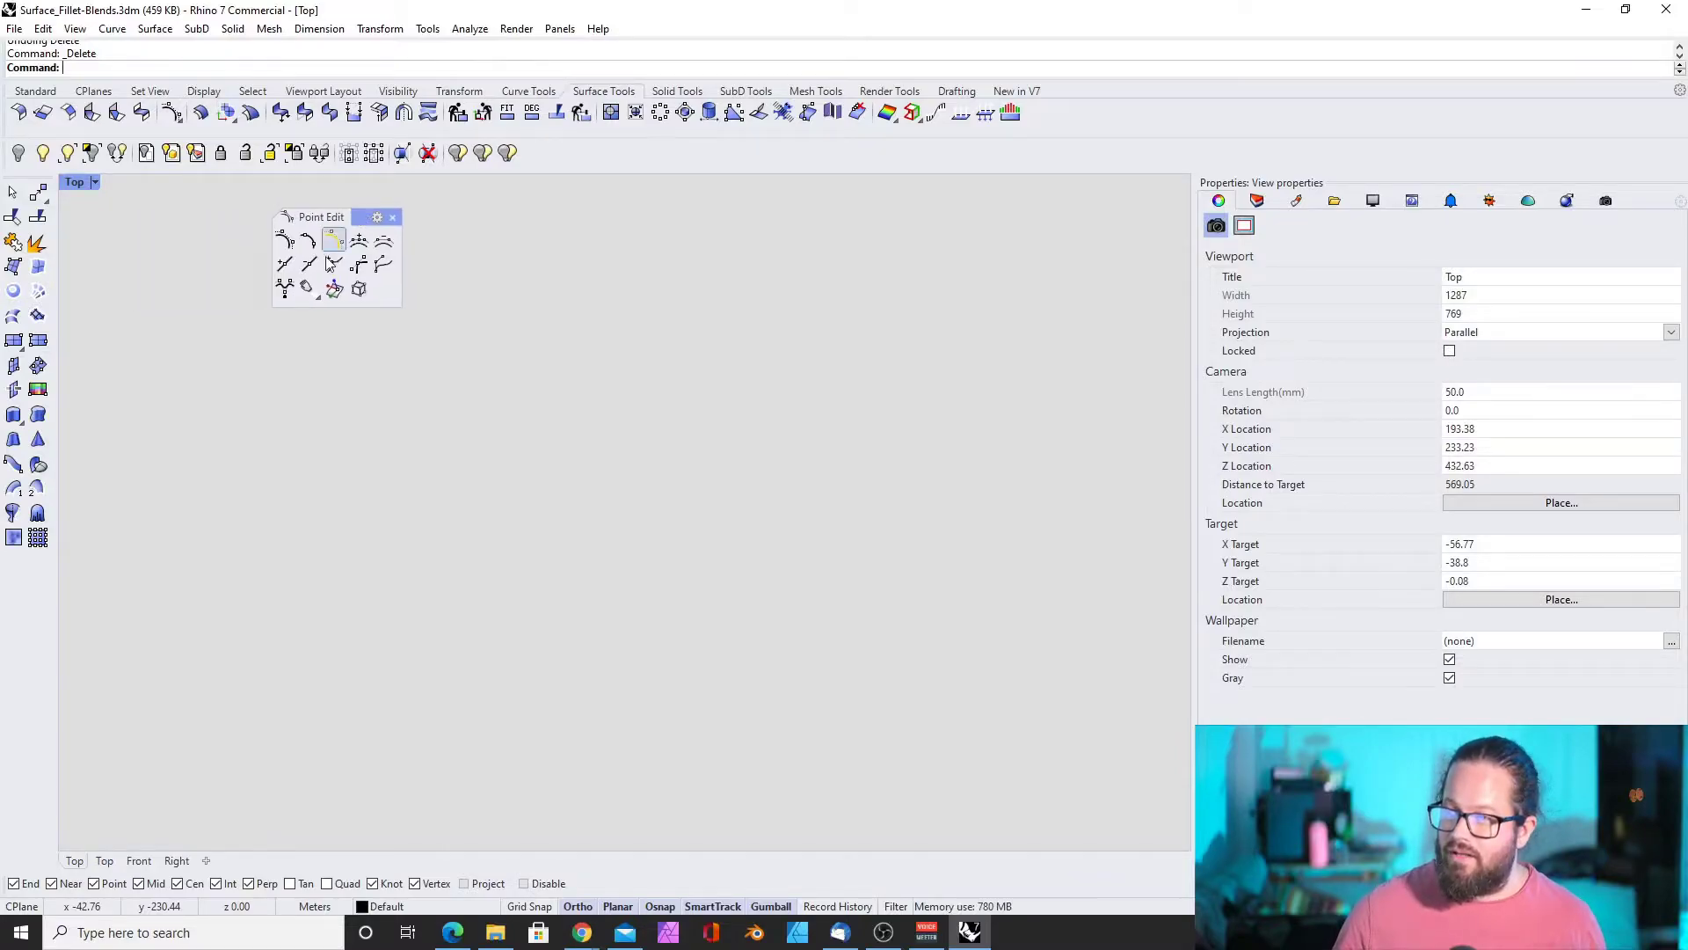
pyautogui.click(35, 90)
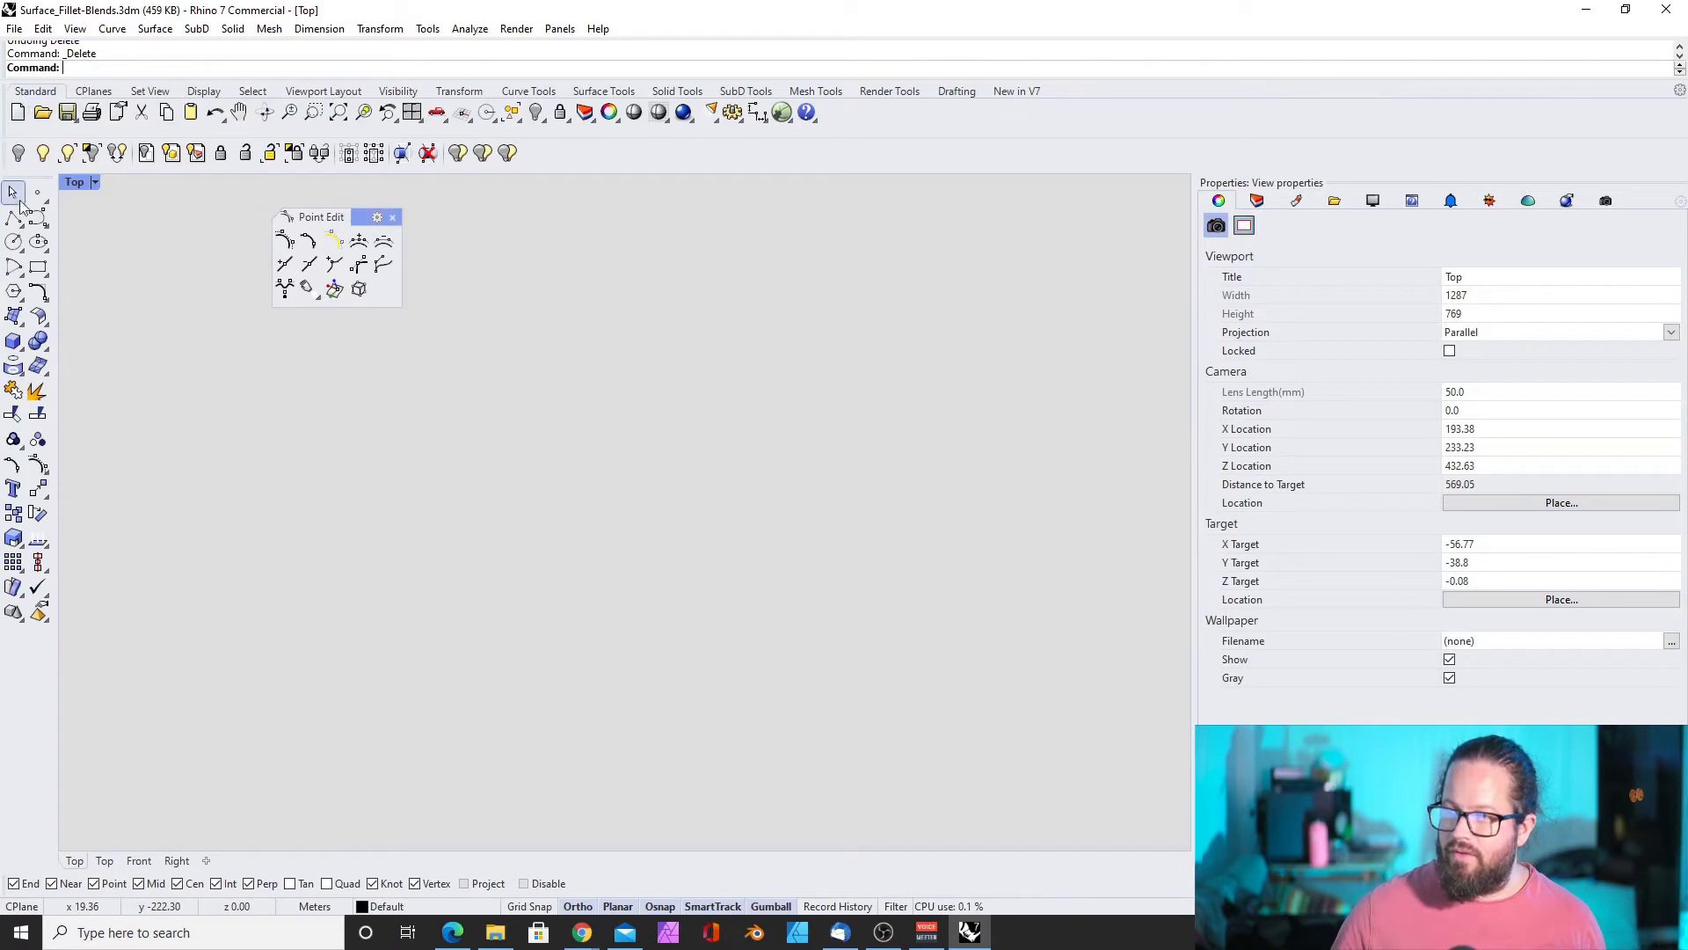
# Draw an open, S-shaped degree-3 control-point curve with five points across the middle of the view
pyautogui.click(14, 218)
pyautogui.click(277, 516)
pyautogui.click(437, 647)
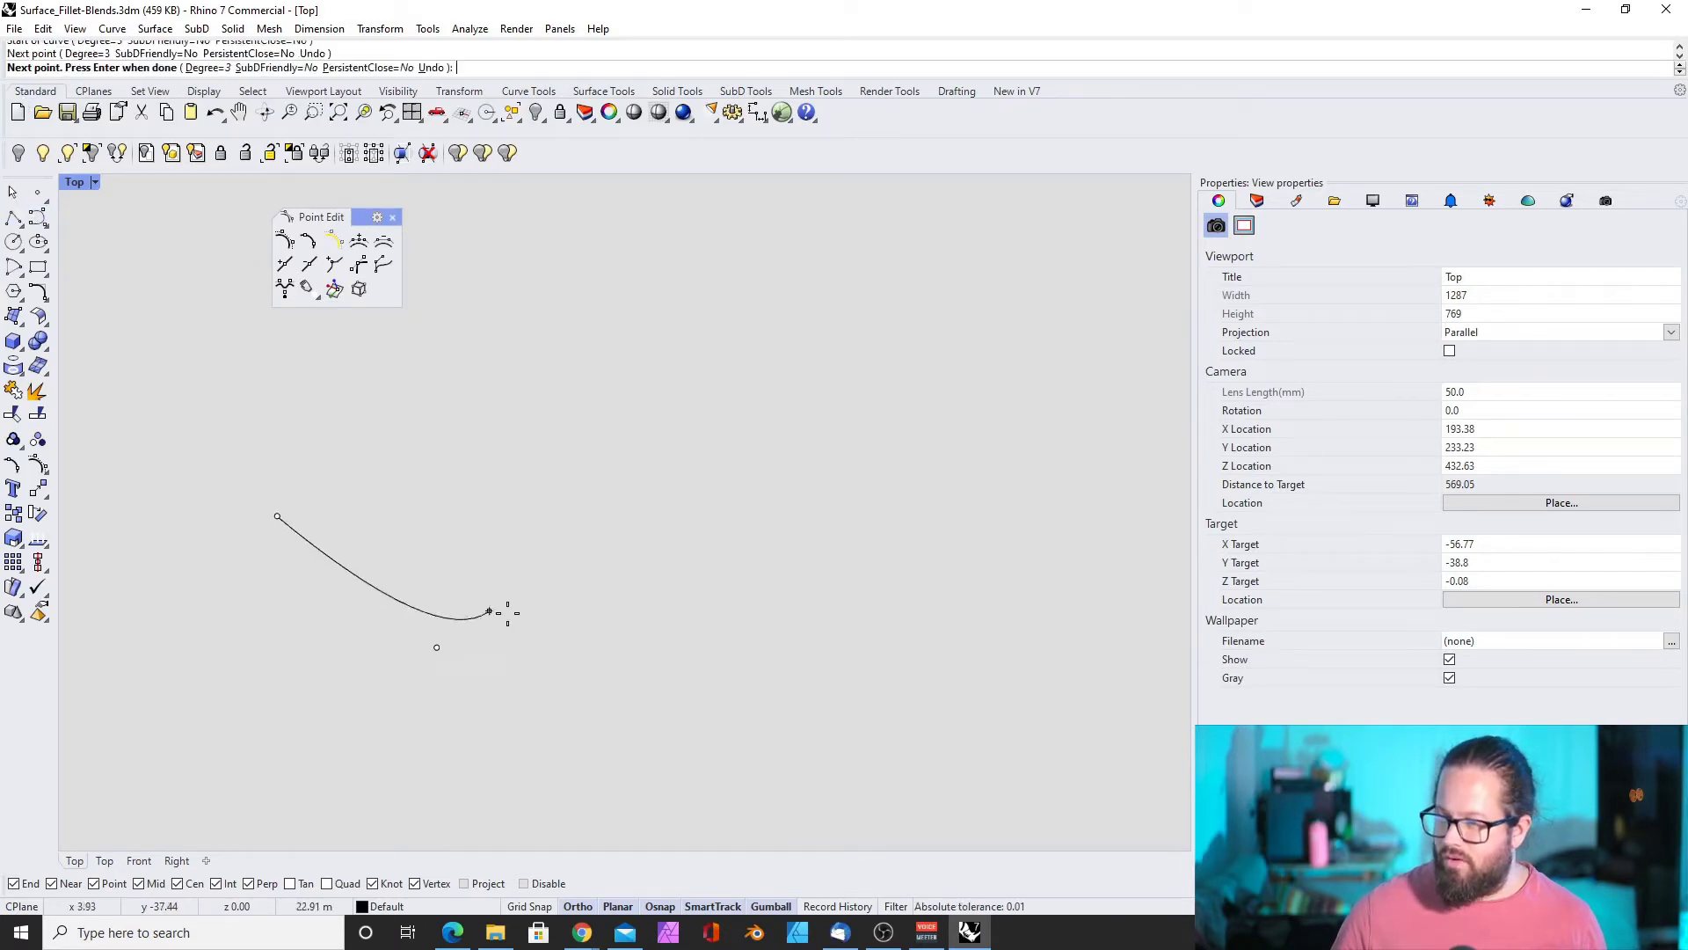
pyautogui.click(666, 487)
pyautogui.click(760, 422)
pyautogui.click(843, 490)
pyautogui.press('Return')
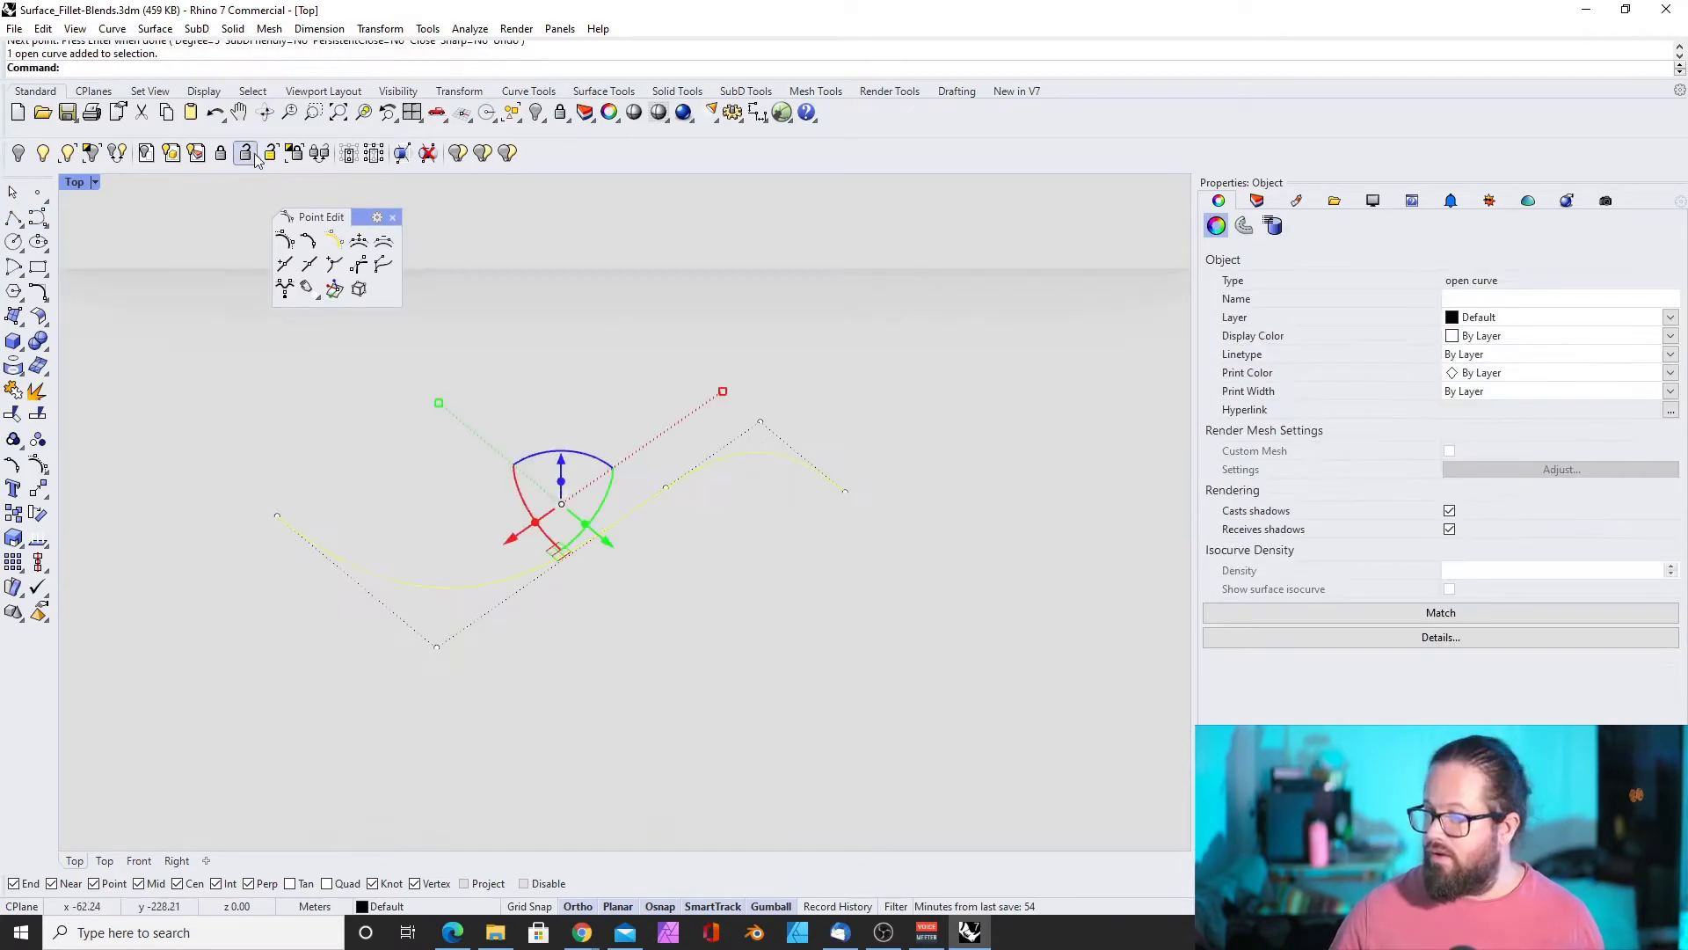
# Switch the curve's display from control points to edit points and turn its points off
pyautogui.moveTo(326, 222); pyautogui.dragTo(337, 280)
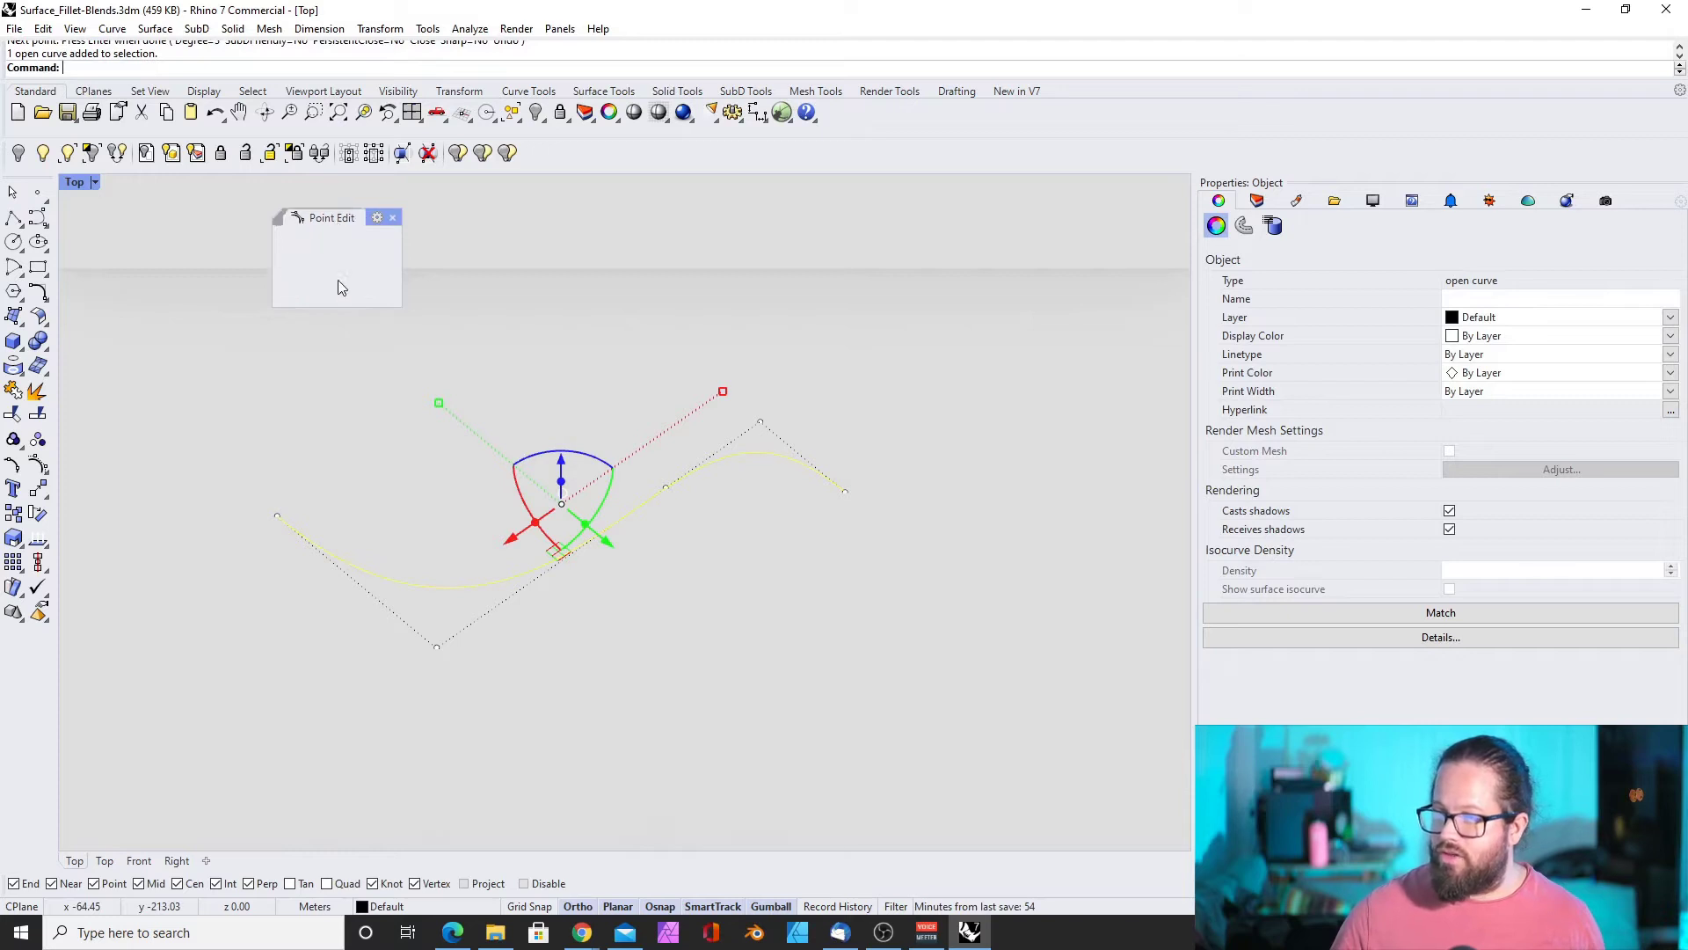
pyautogui.moveTo(358, 215); pyautogui.dragTo(366, 330)
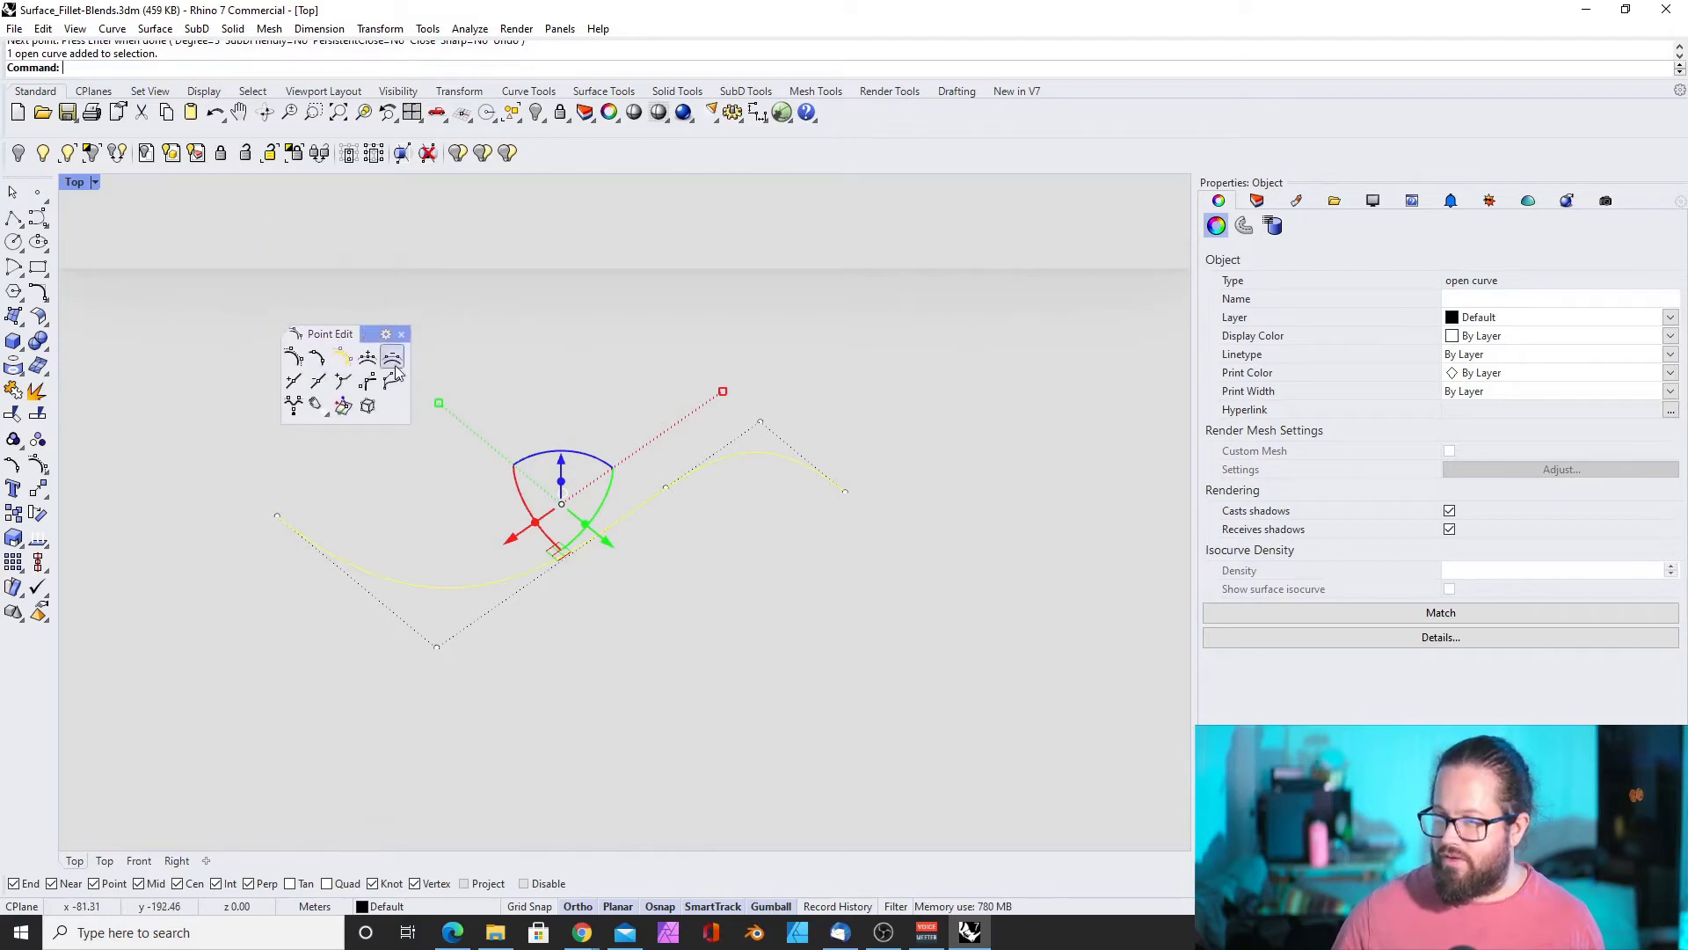
pyautogui.click(552, 361)
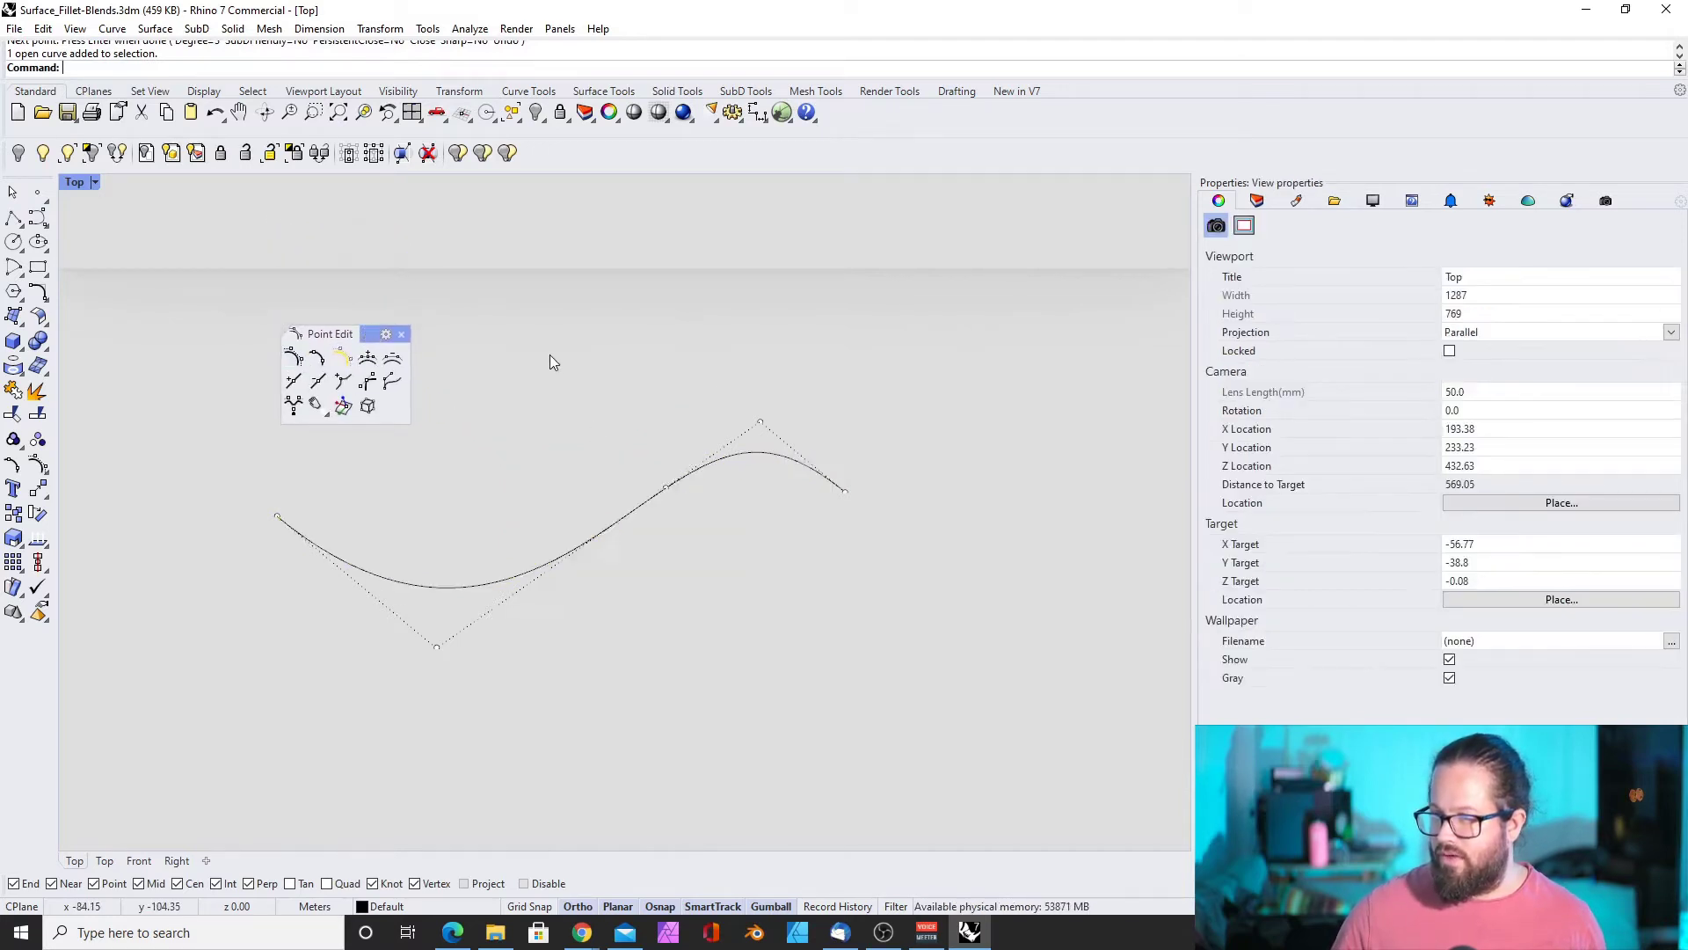
pyautogui.click(635, 514)
pyautogui.press('F10')
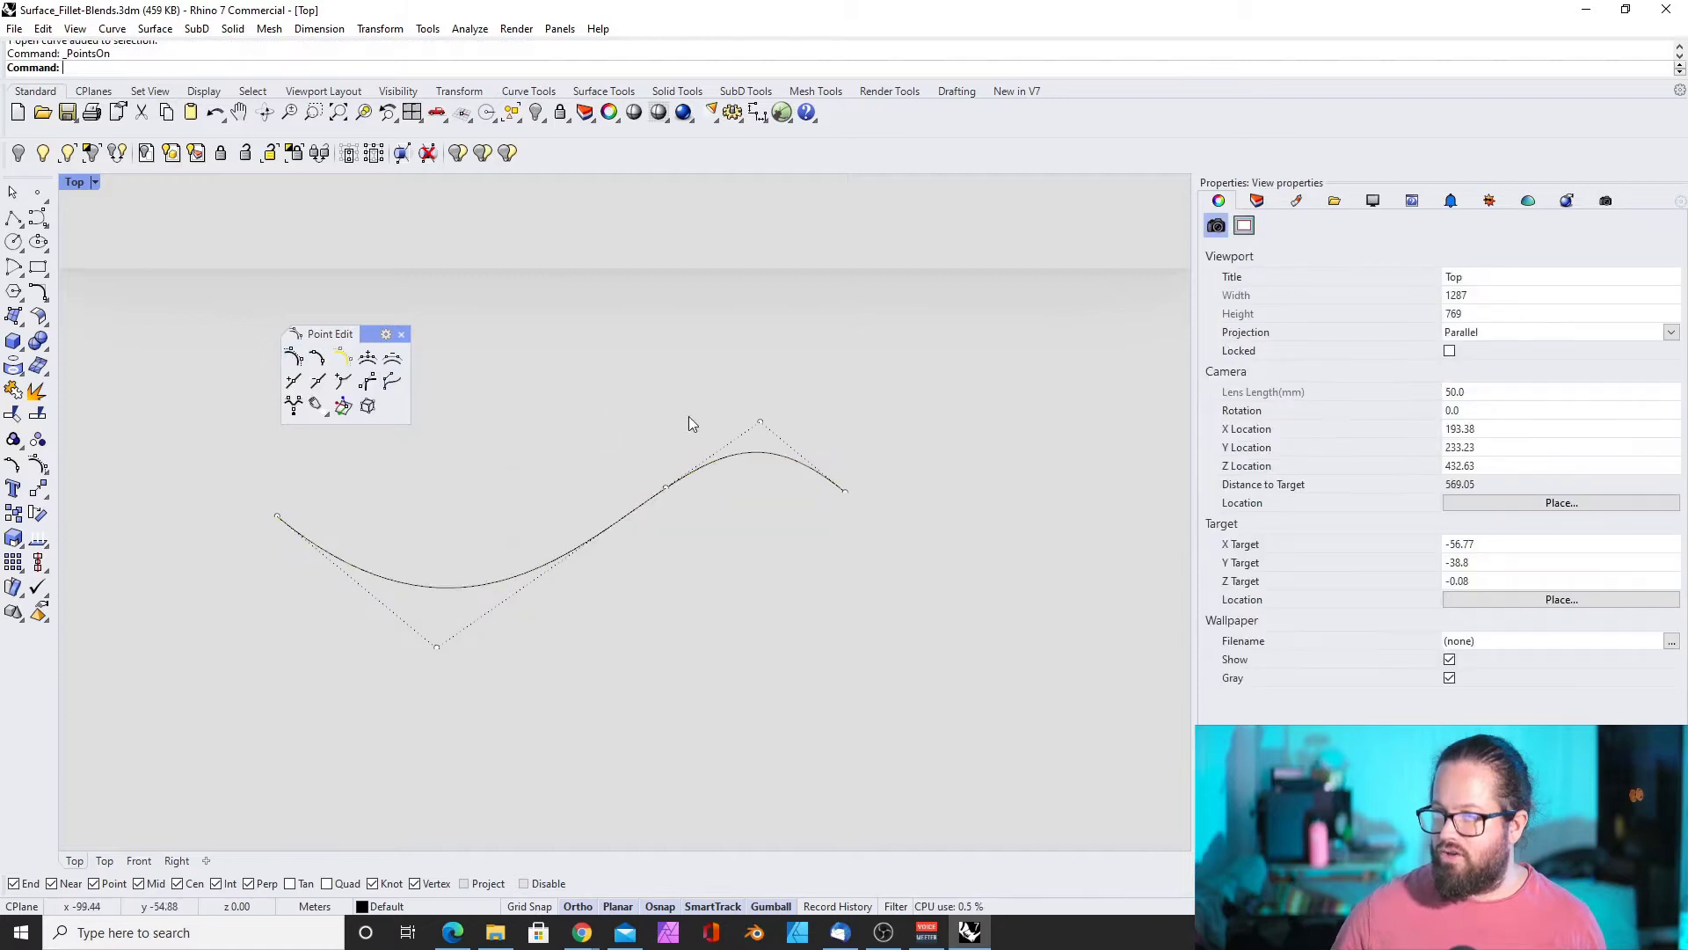
pyautogui.click(322, 358)
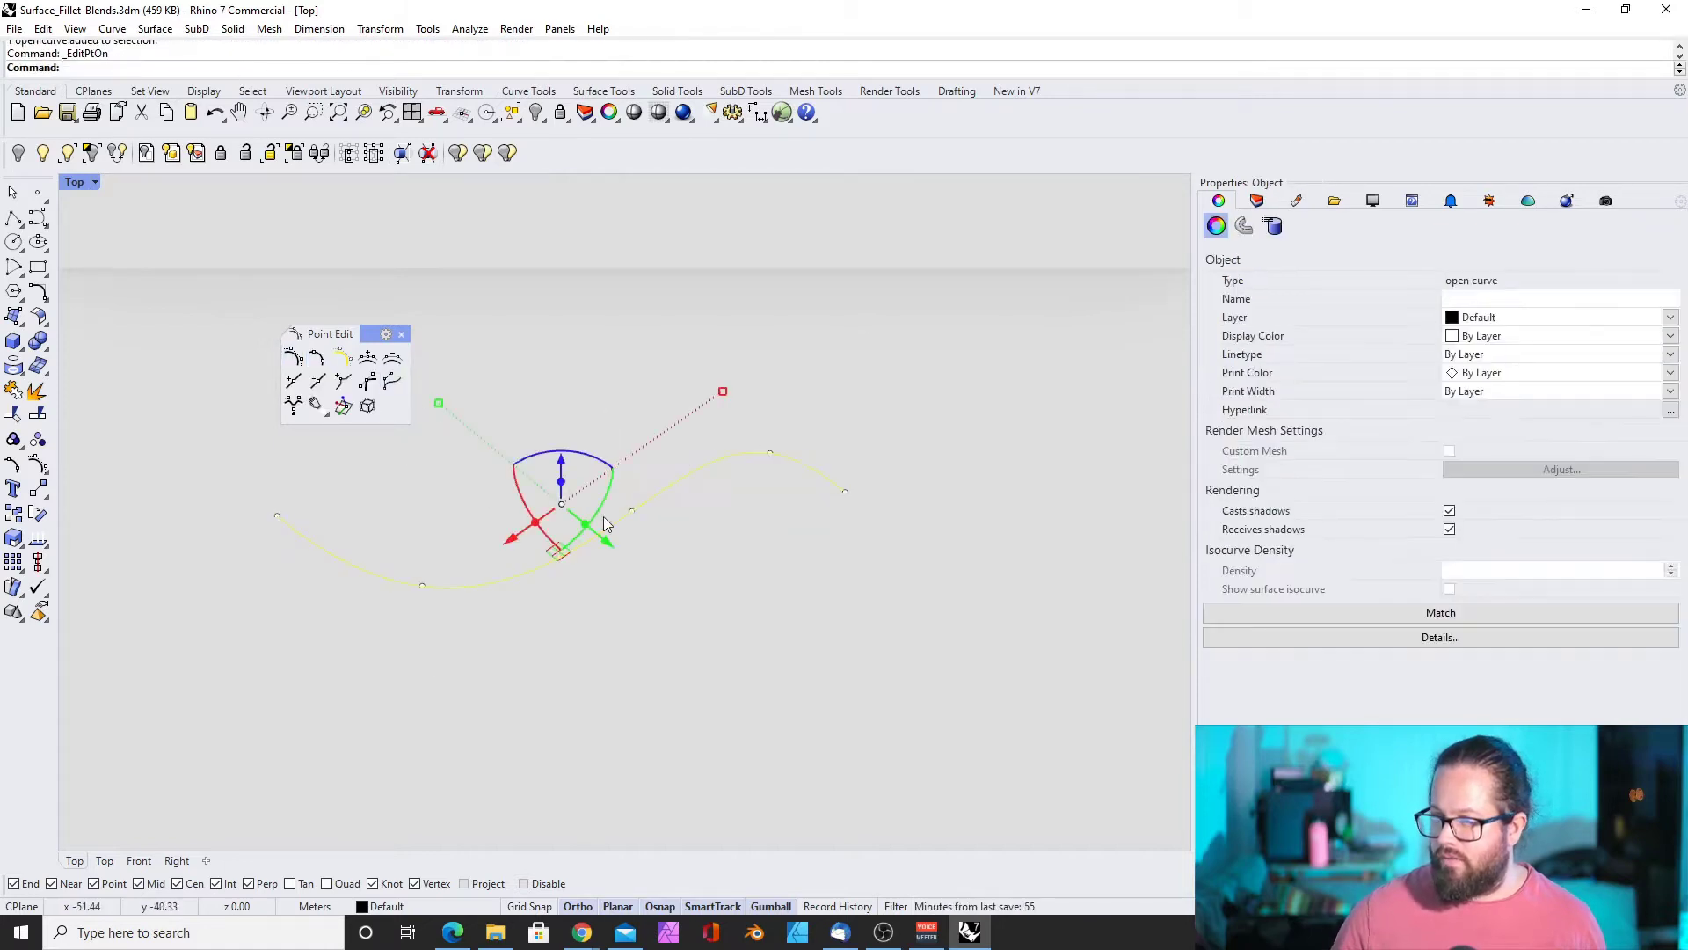
pyautogui.click(344, 357)
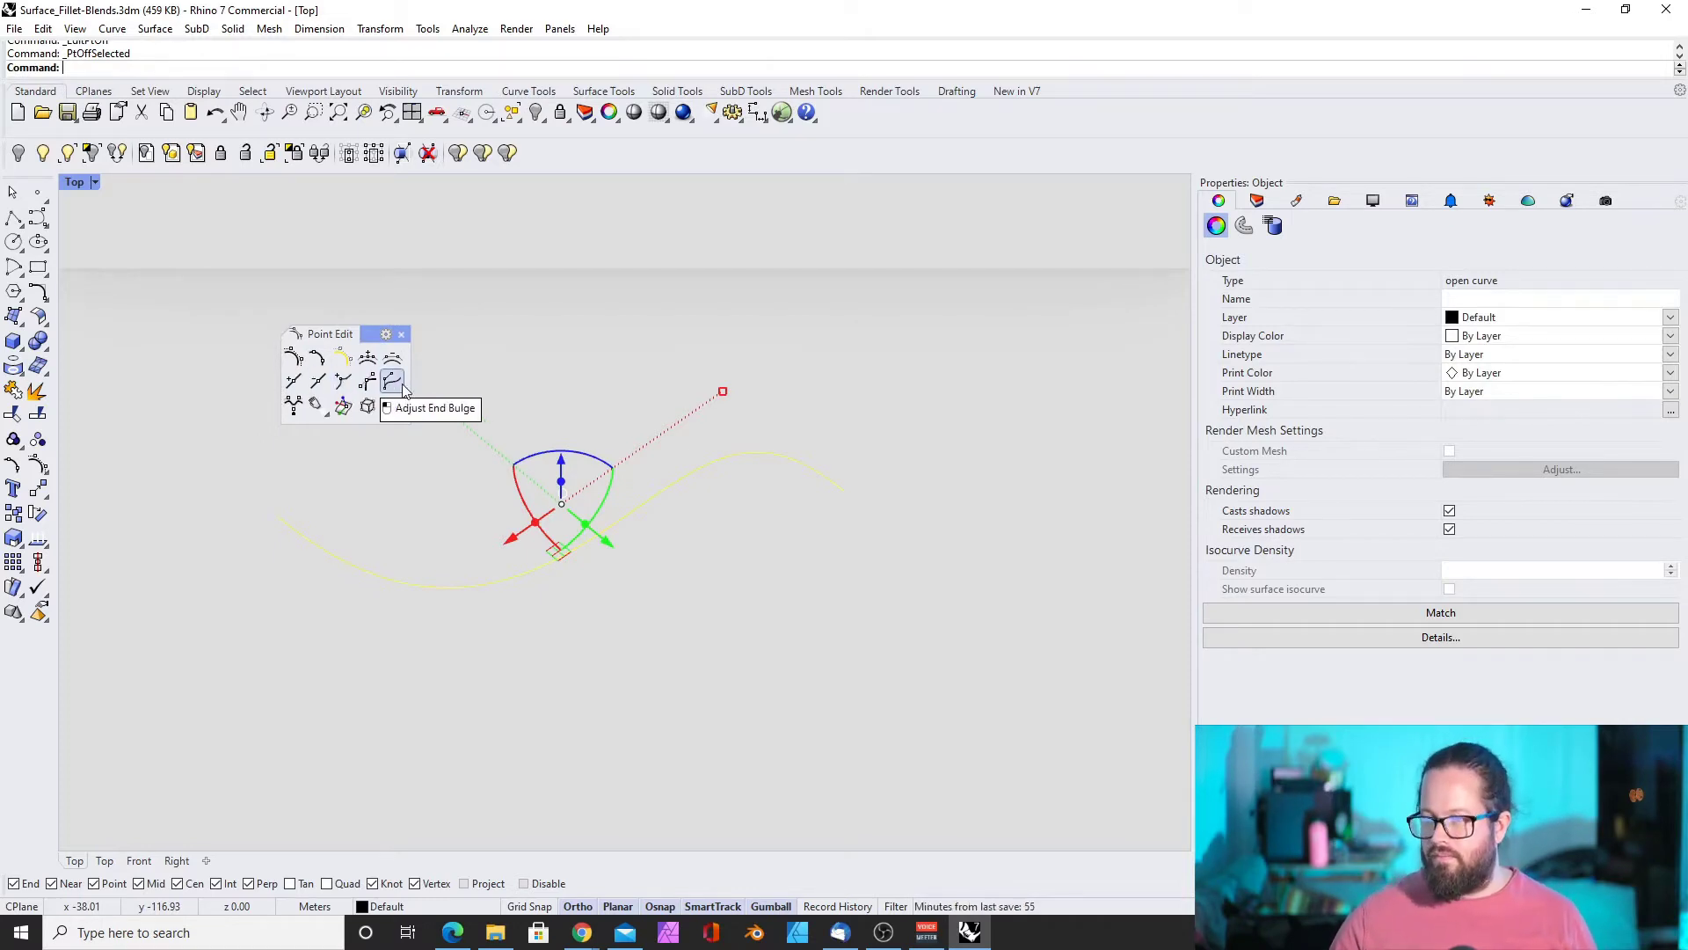
# Delete the curve and create a four-sided surface from corner points in the middle of the view
pyautogui.click(705, 531)
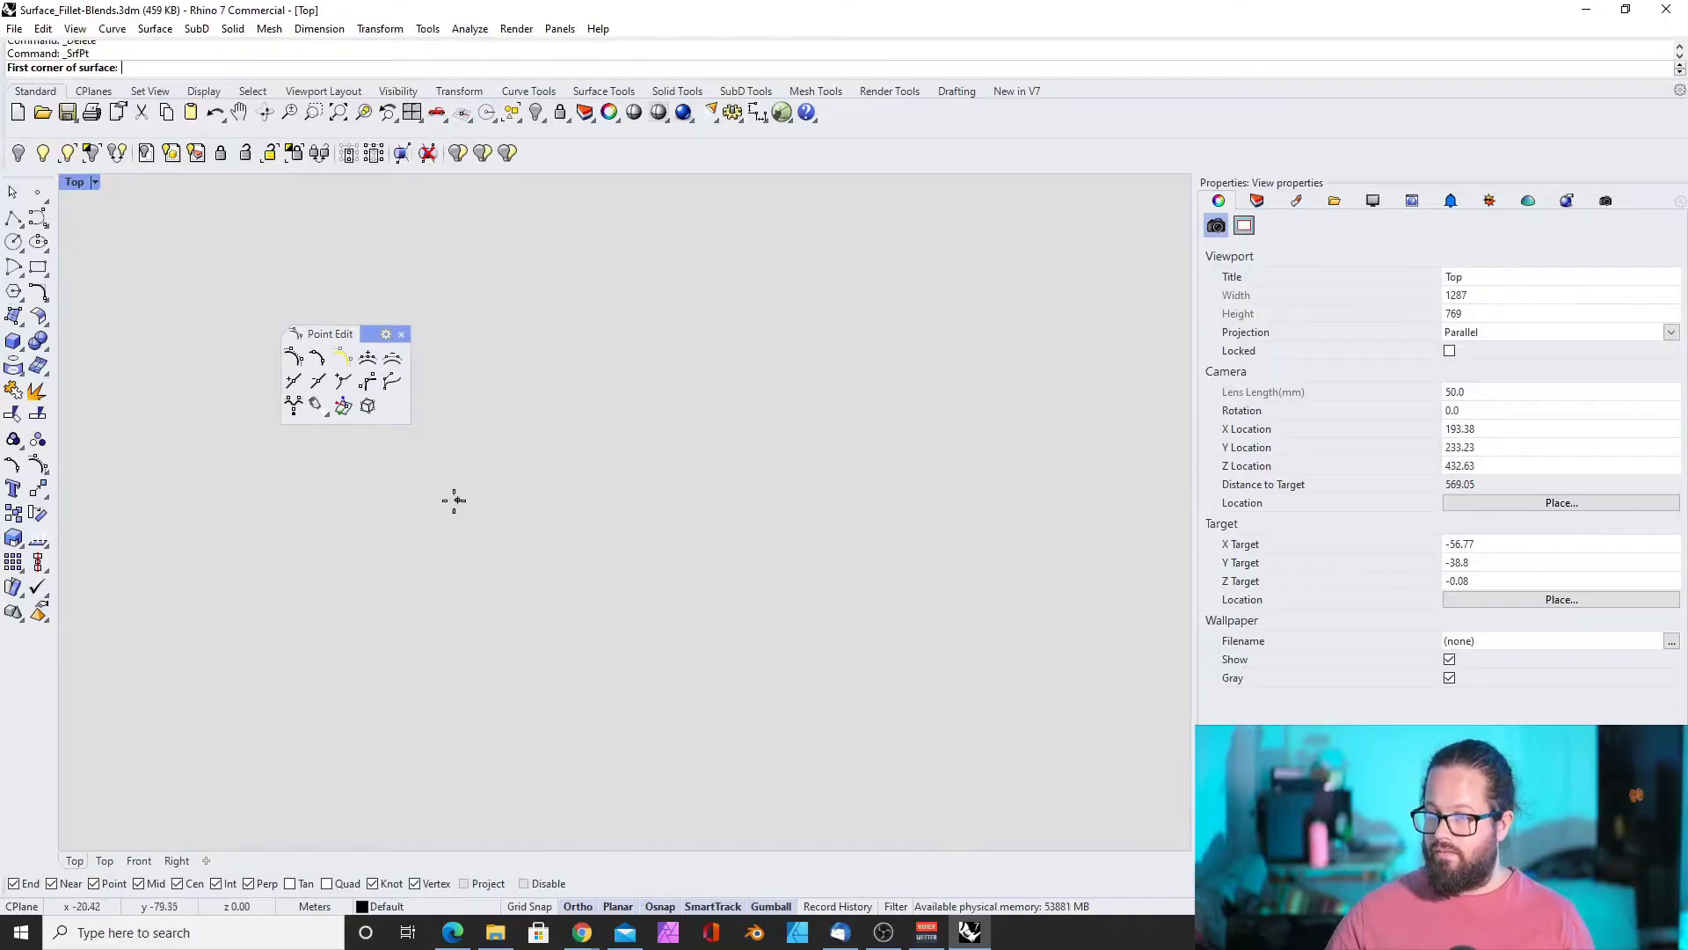
pyautogui.click(282, 592)
pyautogui.click(546, 404)
pyautogui.click(788, 596)
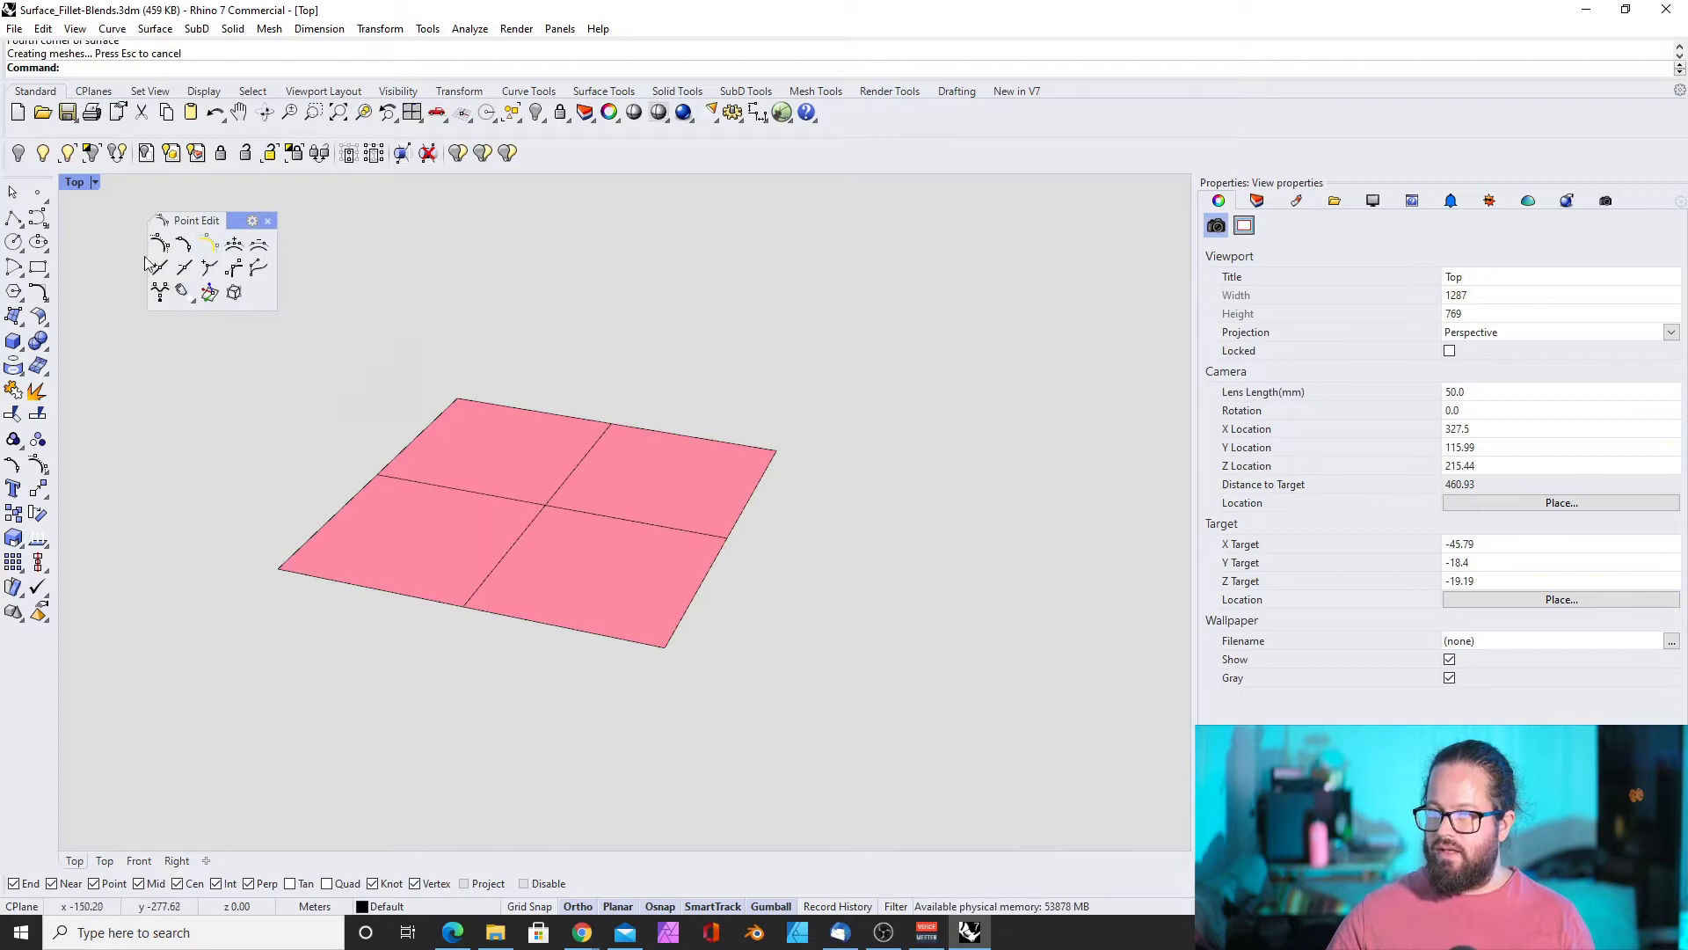
# Turn on the control points of the four-sided surface
pyautogui.click(529, 476)
pyautogui.click(120, 267)
pyautogui.click(166, 246)
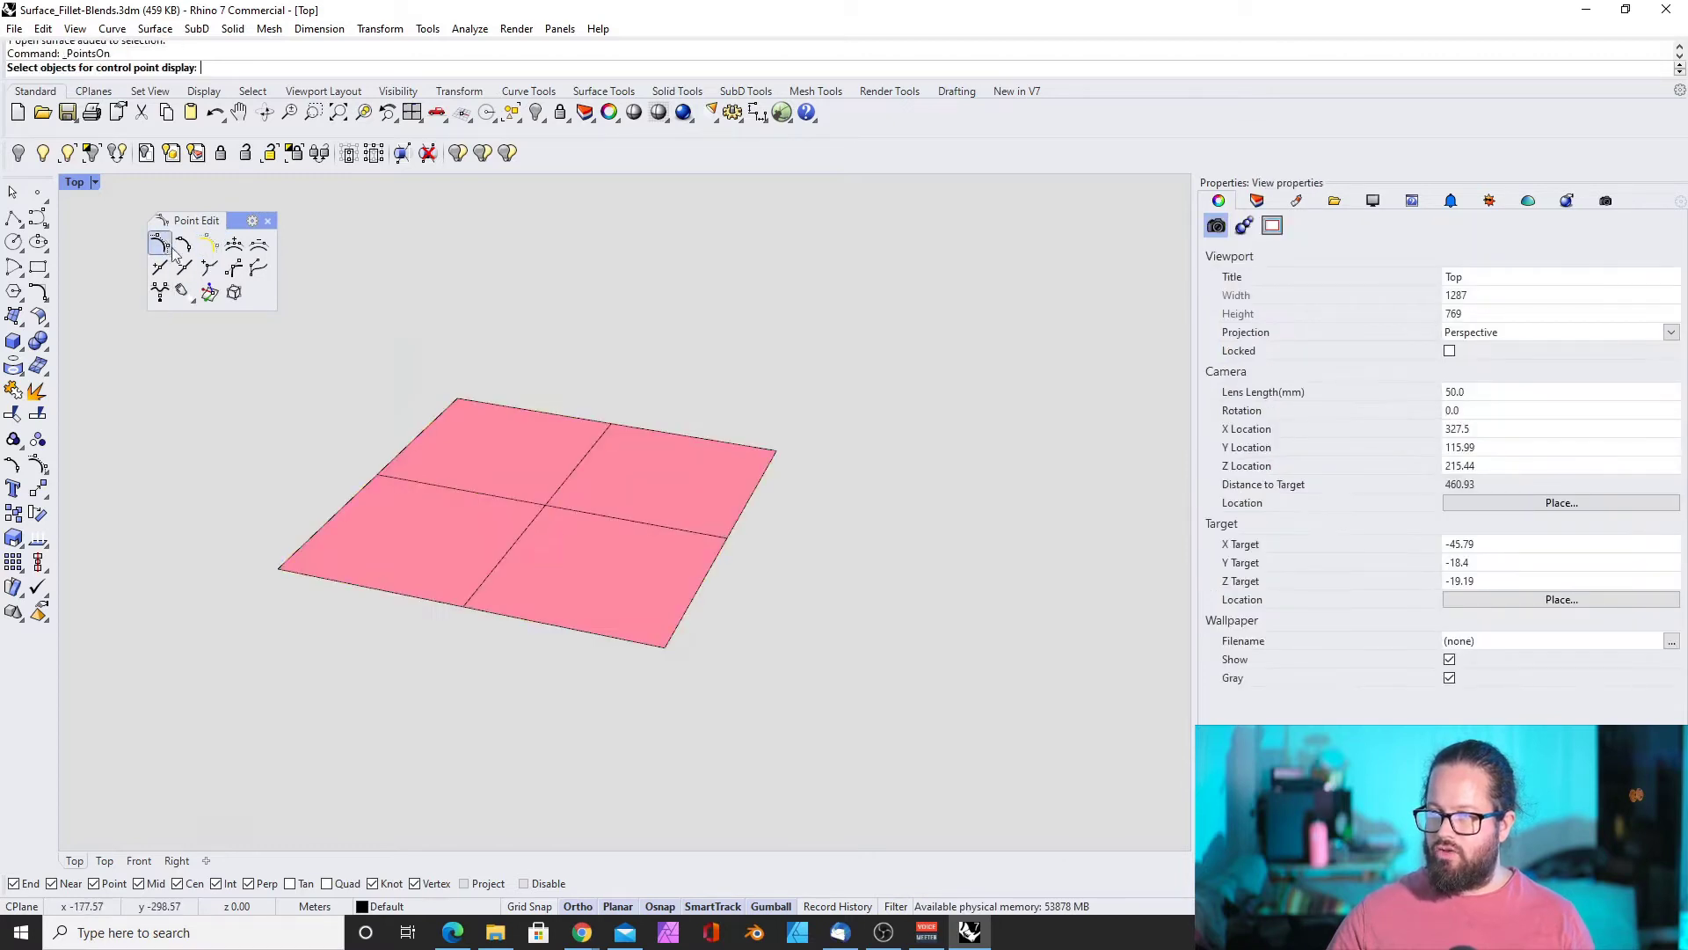
pyautogui.click(541, 450)
pyautogui.press('Return')
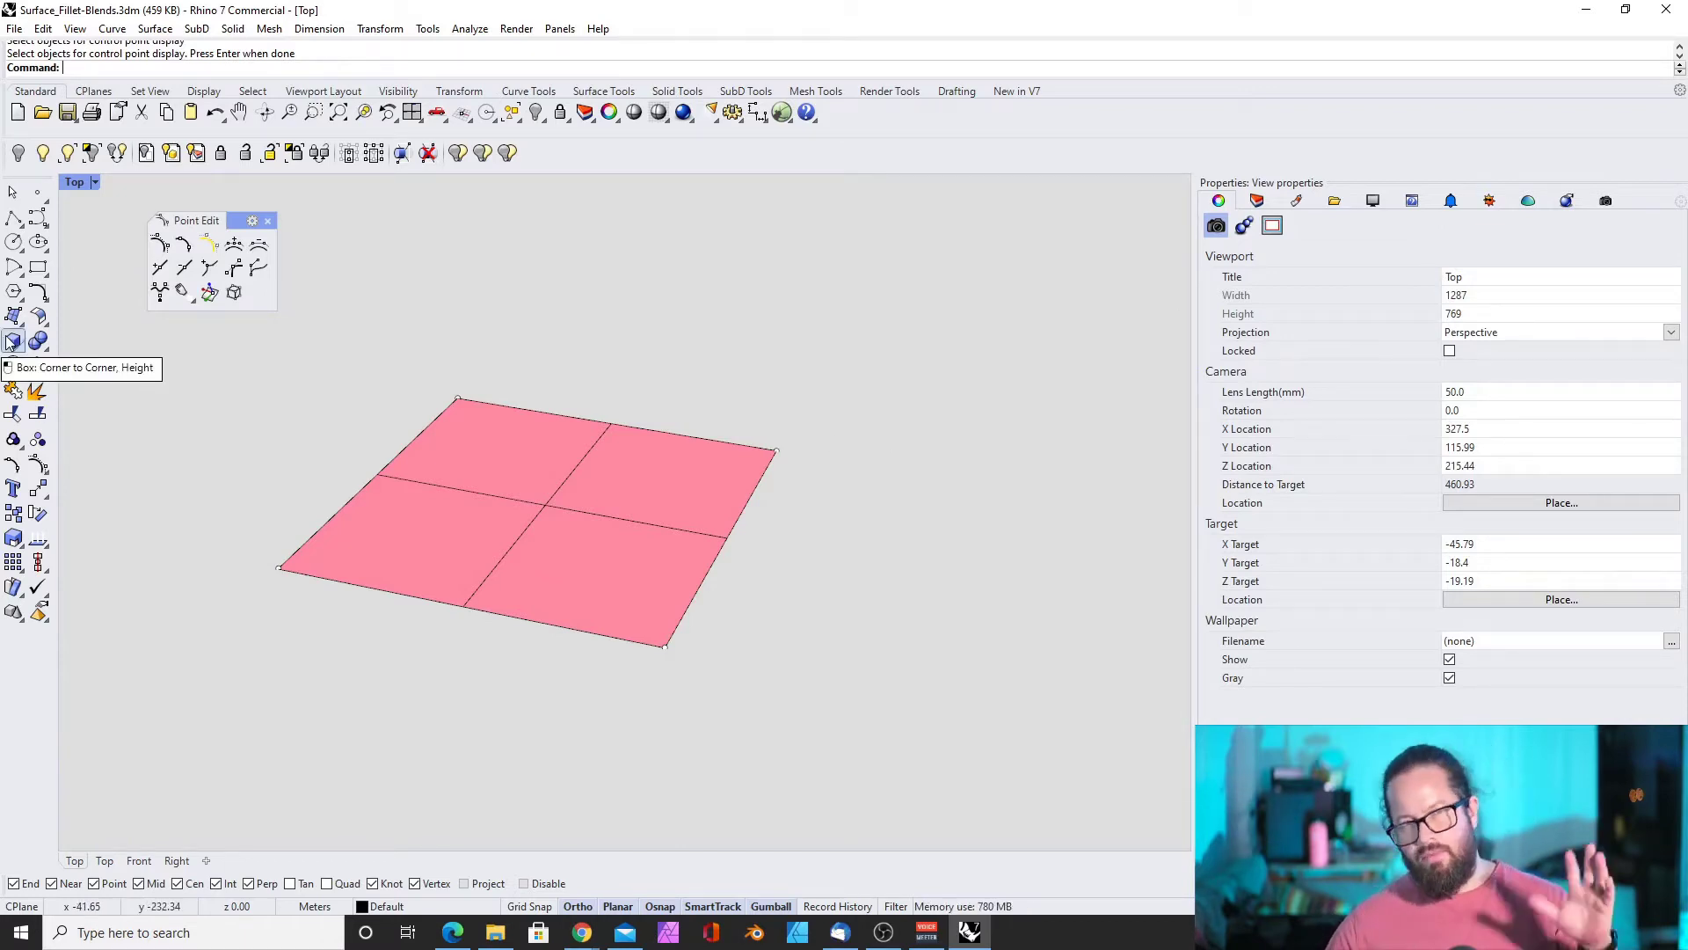
# Reshape the surface by moving two of its corner control points vertically
pyautogui.moveTo(448, 235); pyautogui.dragTo(452, 378)
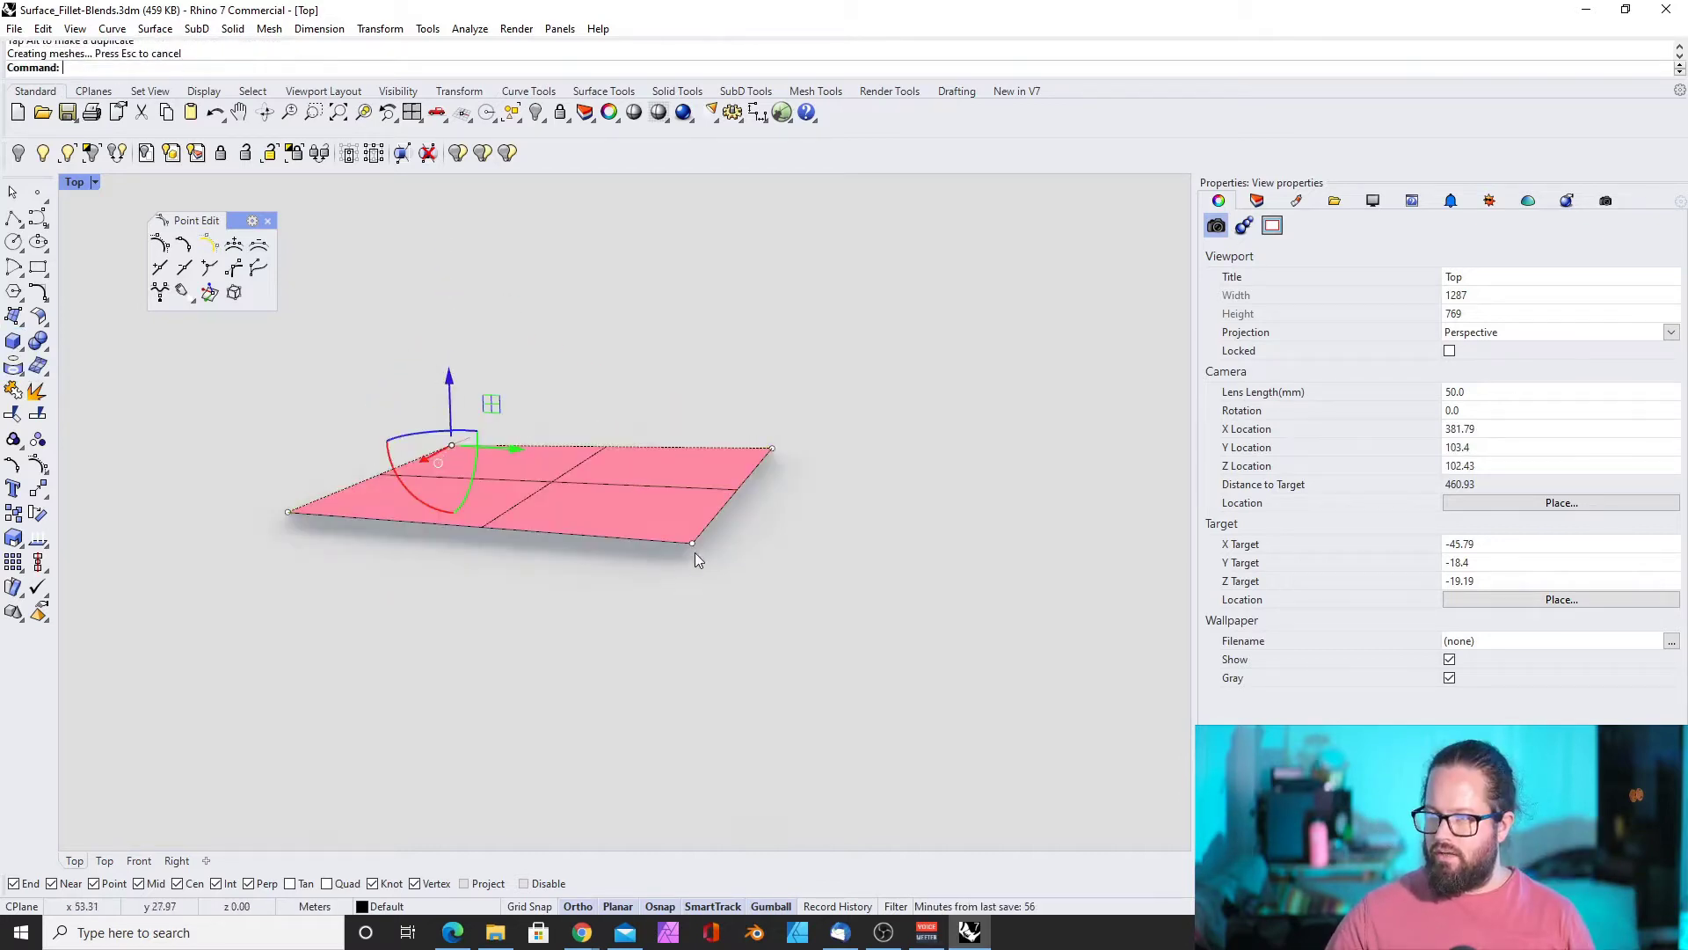
pyautogui.click(695, 552)
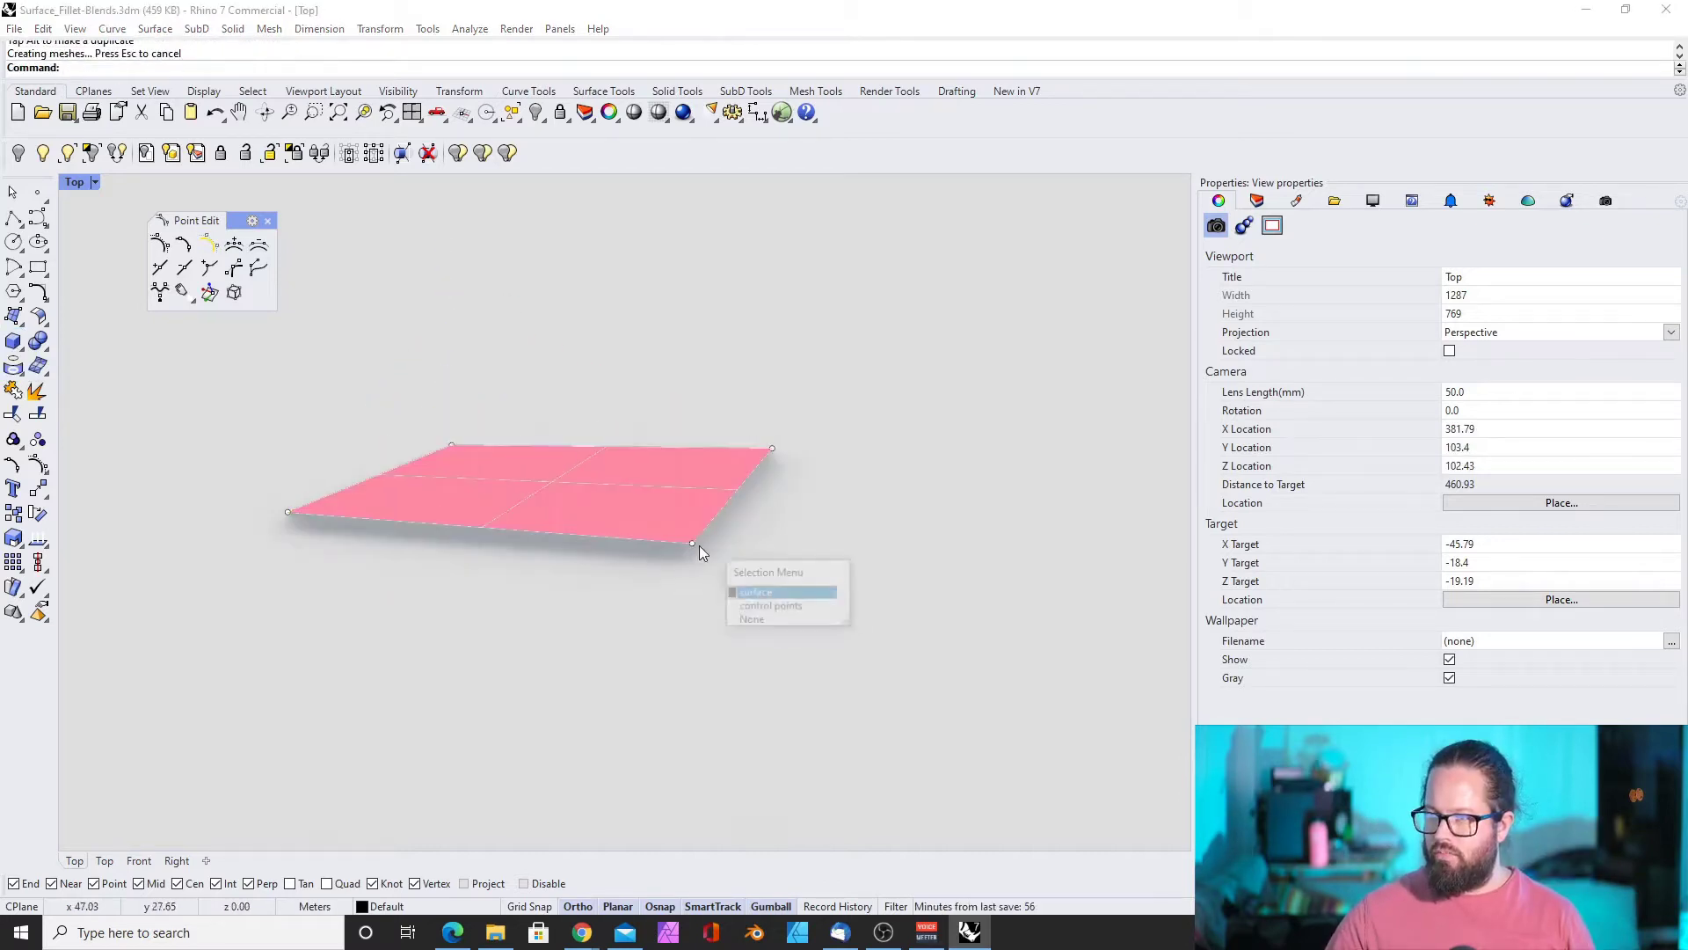
pyautogui.click(770, 591)
pyautogui.moveTo(684, 493); pyautogui.dragTo(693, 395)
pyautogui.moveTo(652, 554); pyautogui.dragTo(727, 541, button='right')
pyautogui.scroll(-6, 730, 540)
pyautogui.scroll(4, 851, 482)
pyautogui.moveTo(852, 487); pyautogui.dragTo(372, 519, button='right')
# Try to turn off the surface's points, and draw a three-point degree-3 control-point curve in front of the surface
pyautogui.click(209, 266)
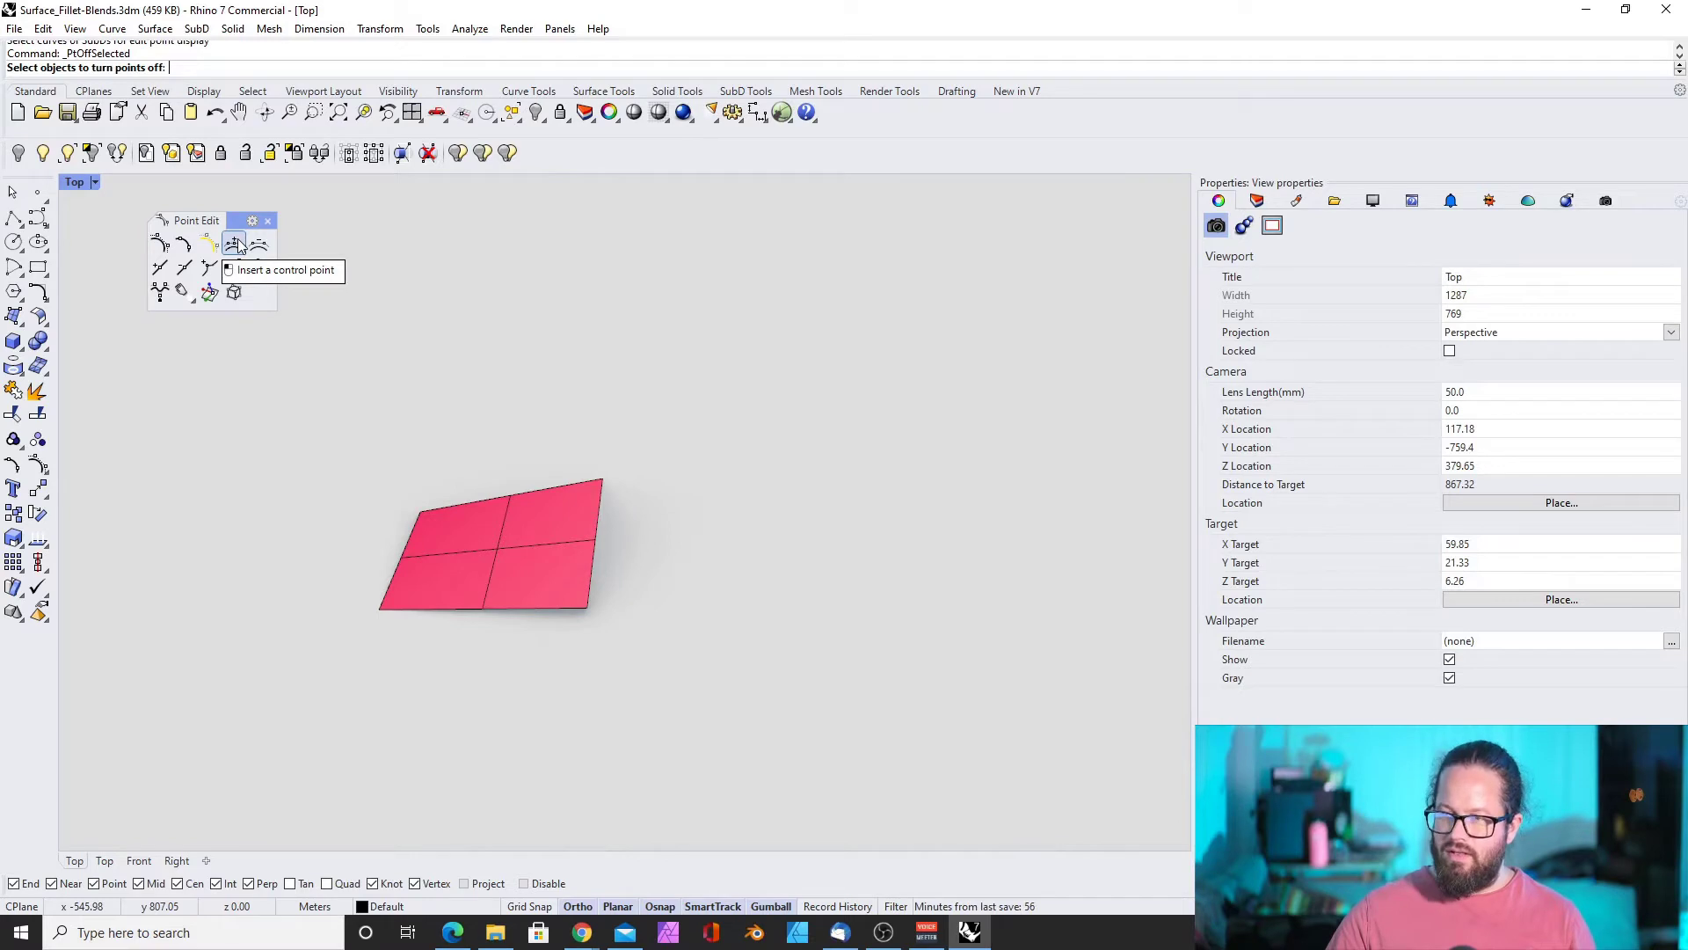
pyautogui.click(482, 499)
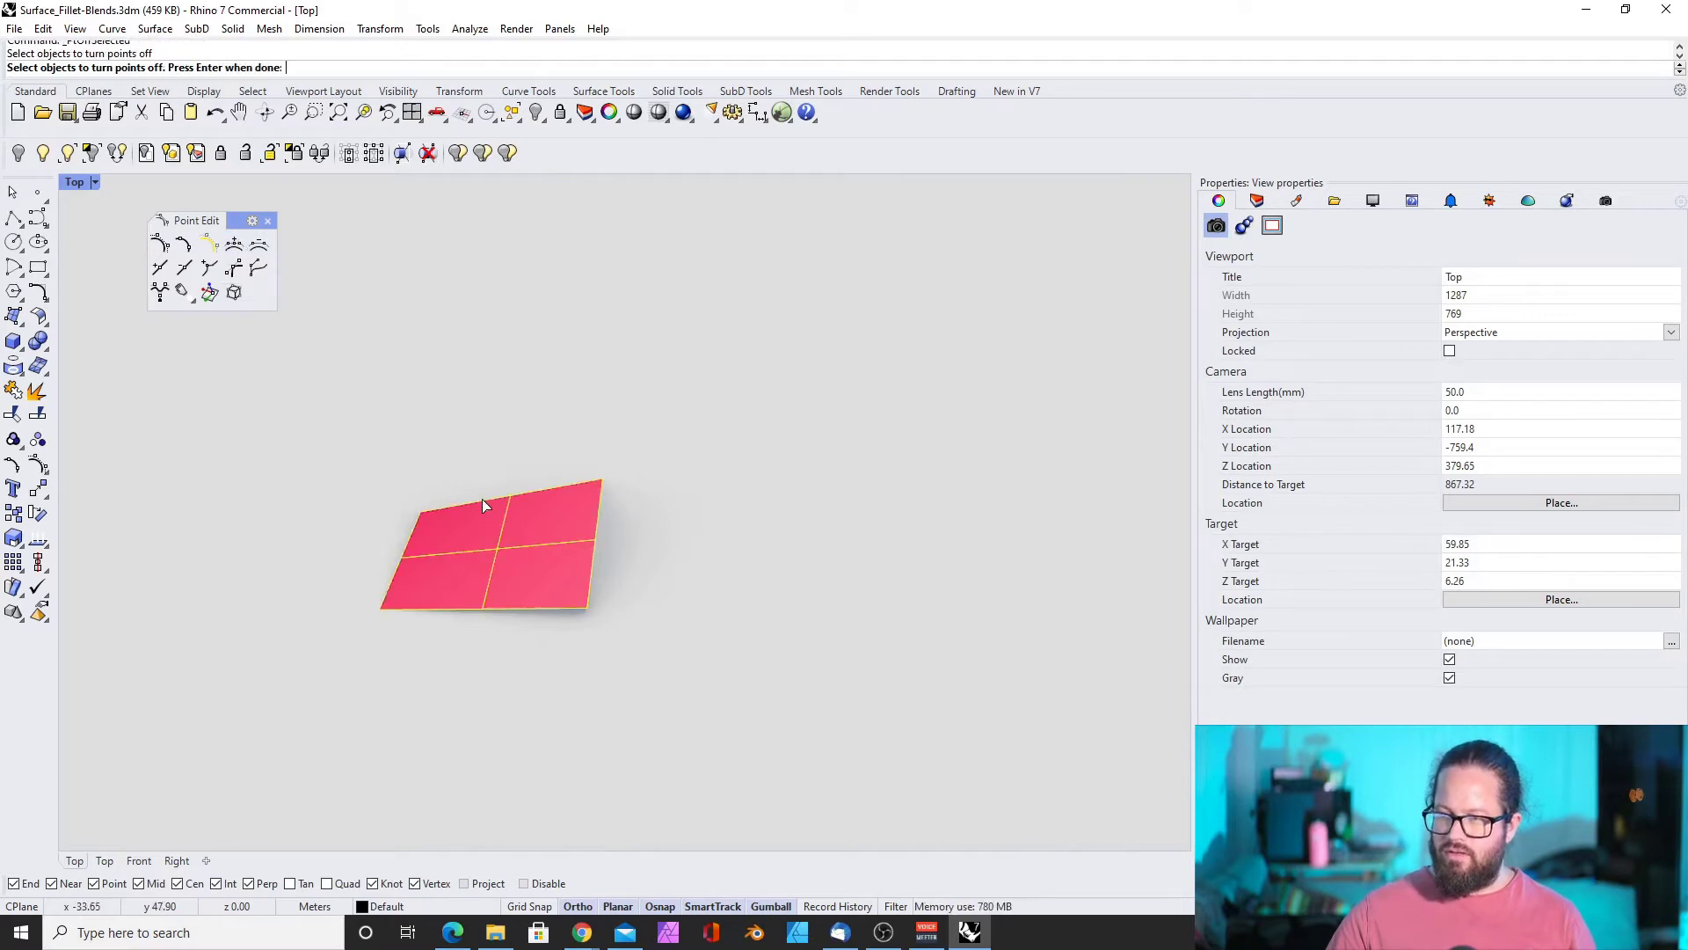
pyautogui.click(44, 224)
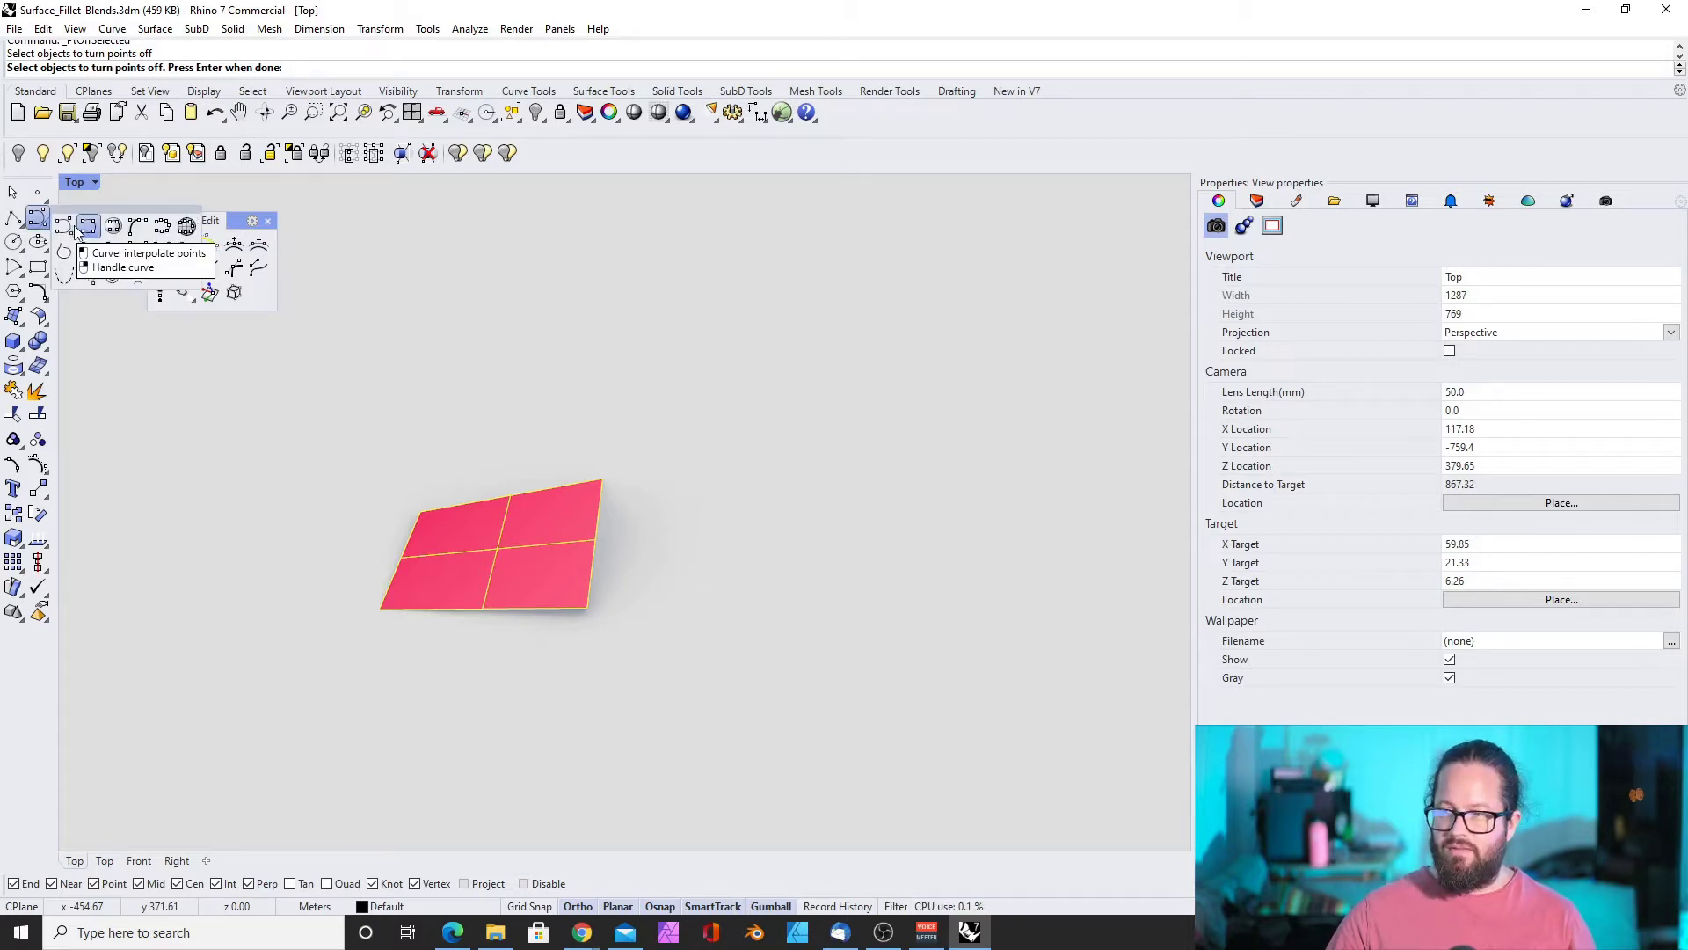
pyautogui.click(78, 229)
pyautogui.click(447, 723)
pyautogui.click(688, 732)
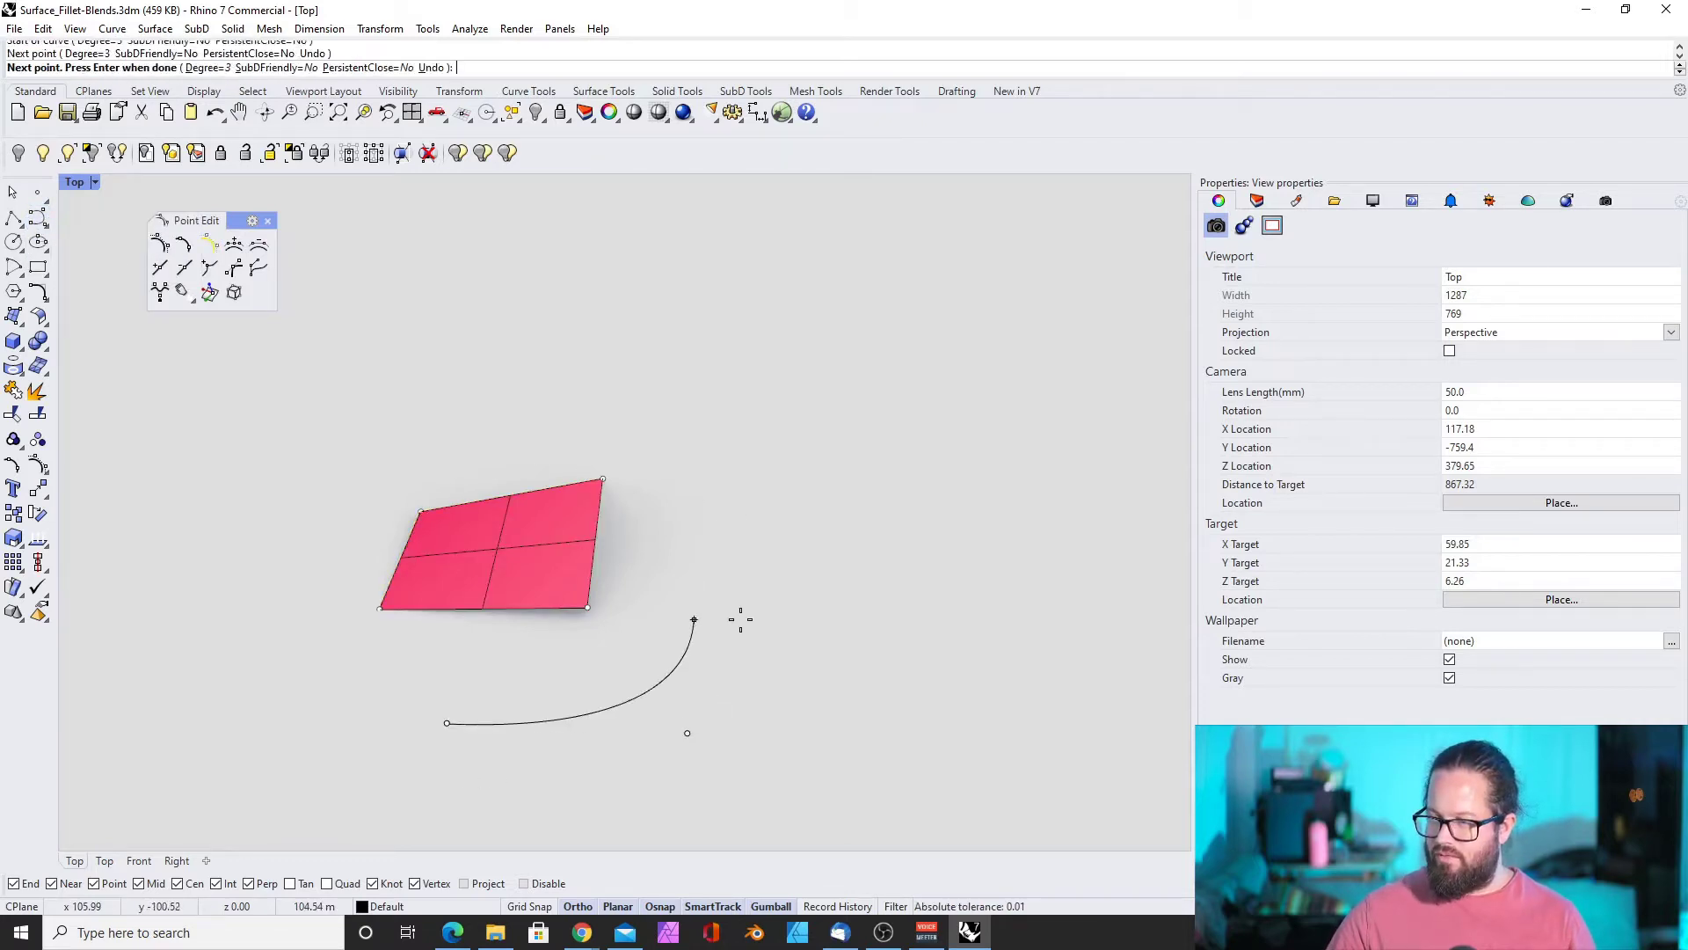
pyautogui.click(693, 614)
pyautogui.press('Return')
# Move the new curve's middle control point outward to make its bend bulge more
pyautogui.click(682, 652)
pyautogui.scroll(4, 619, 735)
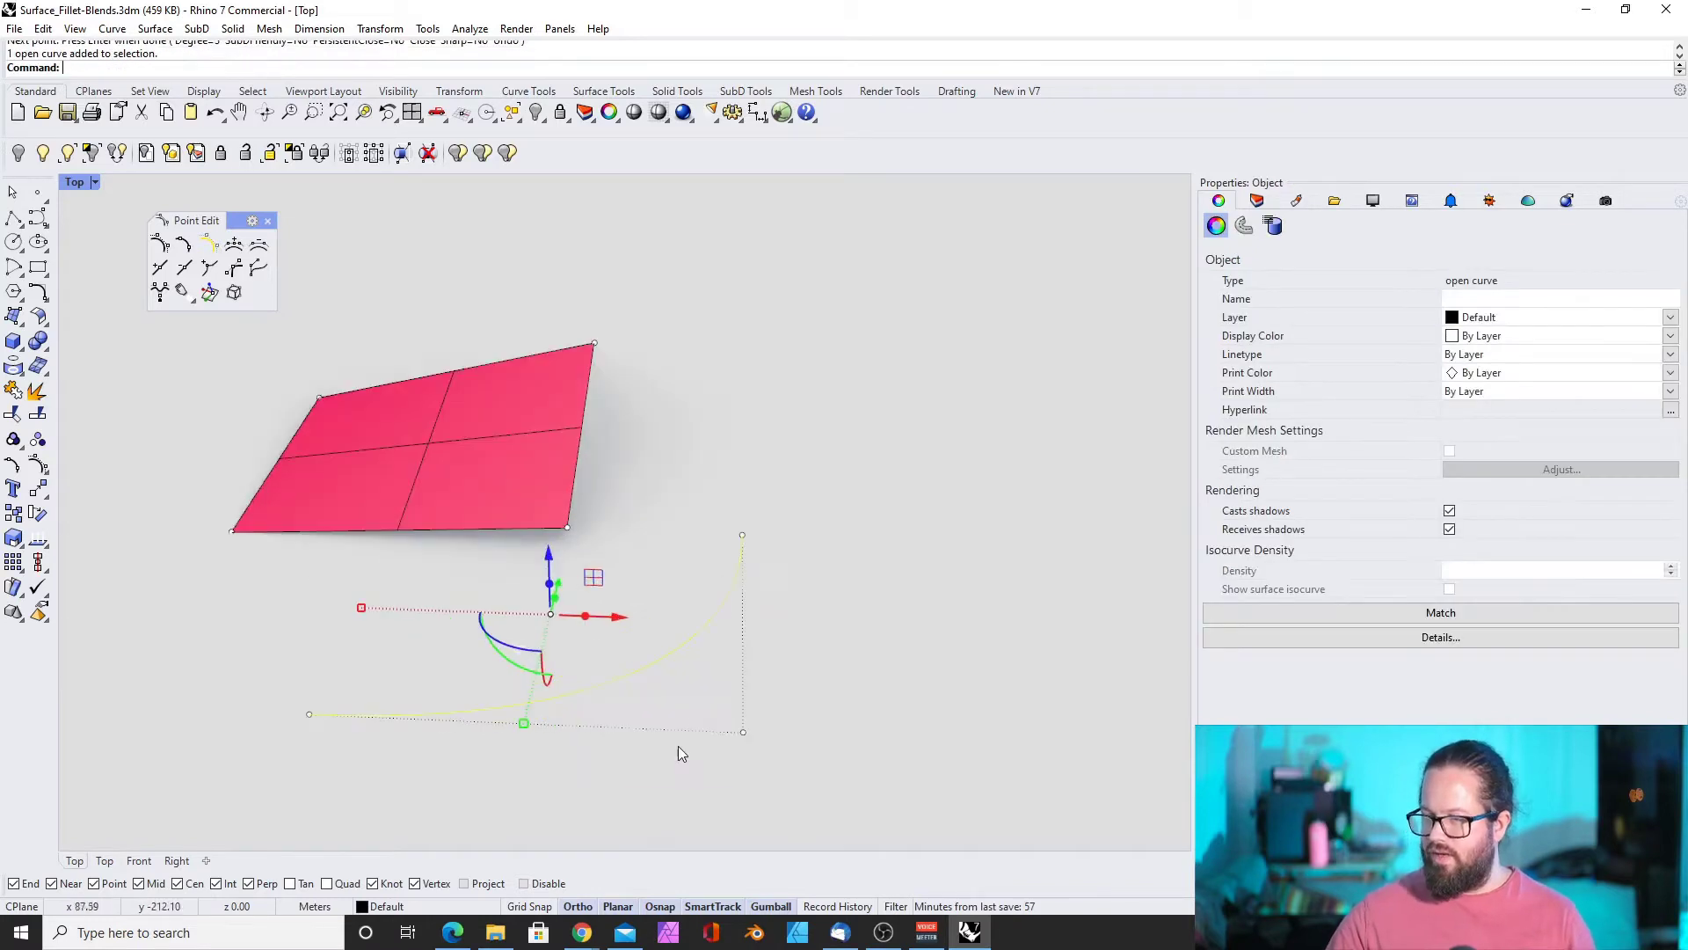
pyautogui.click(745, 735)
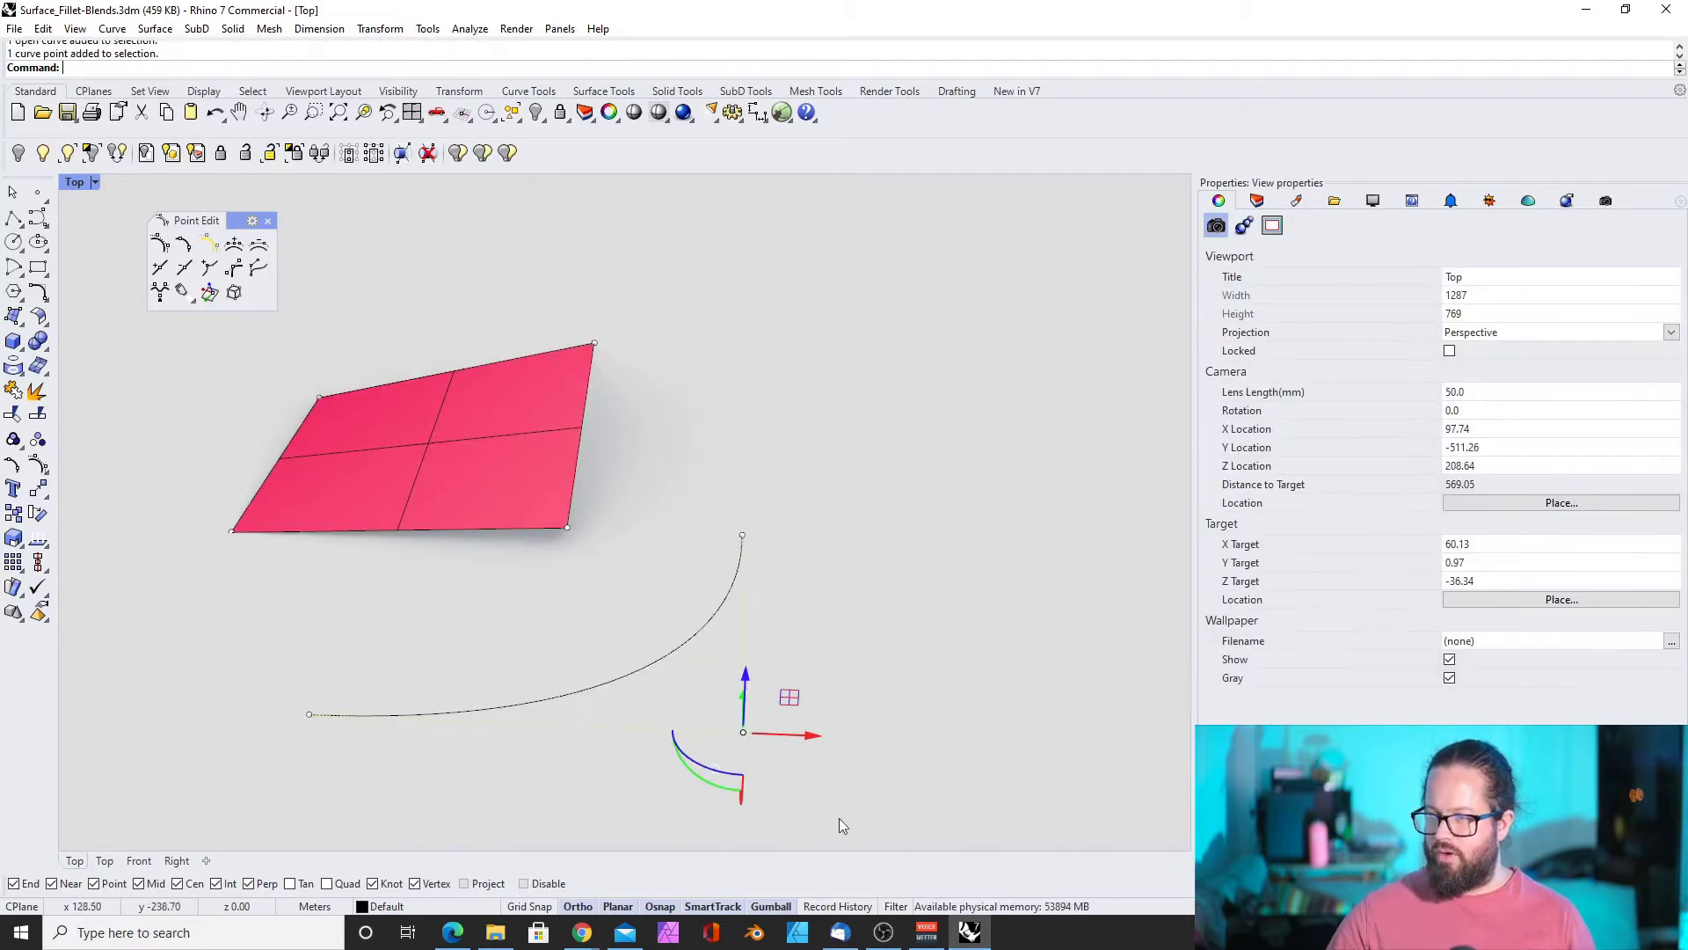
pyautogui.press('Escape')
pyautogui.click(710, 617)
pyautogui.click(743, 732)
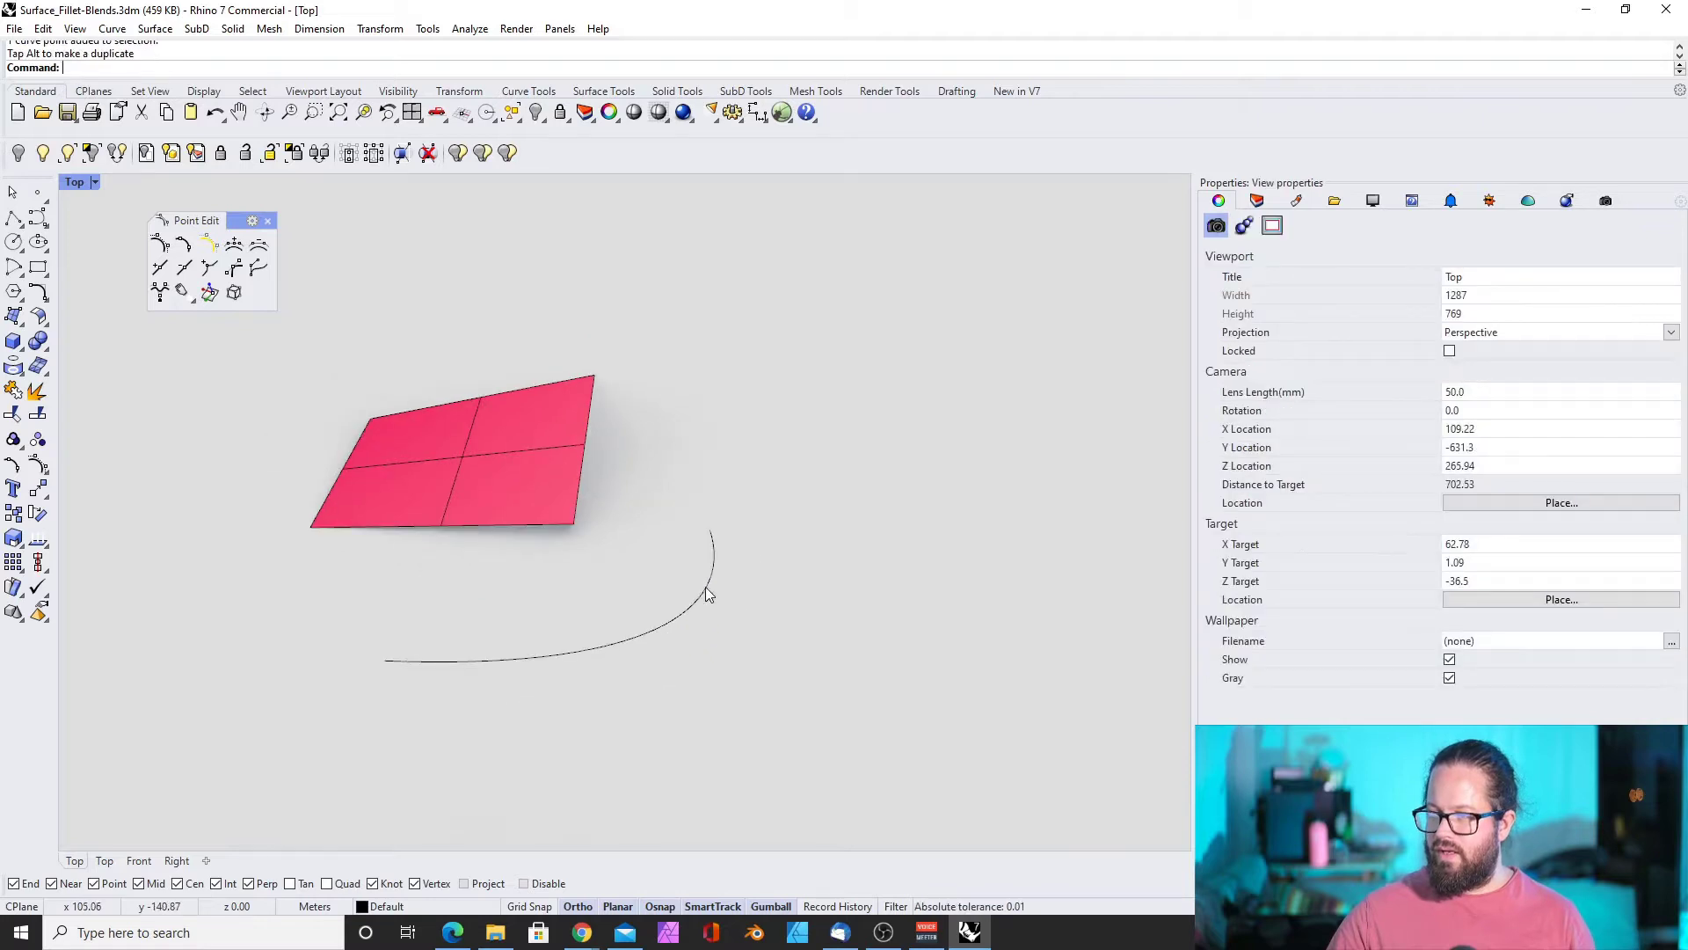
# Reshape the curve by moving its middle edit point, and delete the curve
pyautogui.click(706, 589)
pyautogui.click(652, 630)
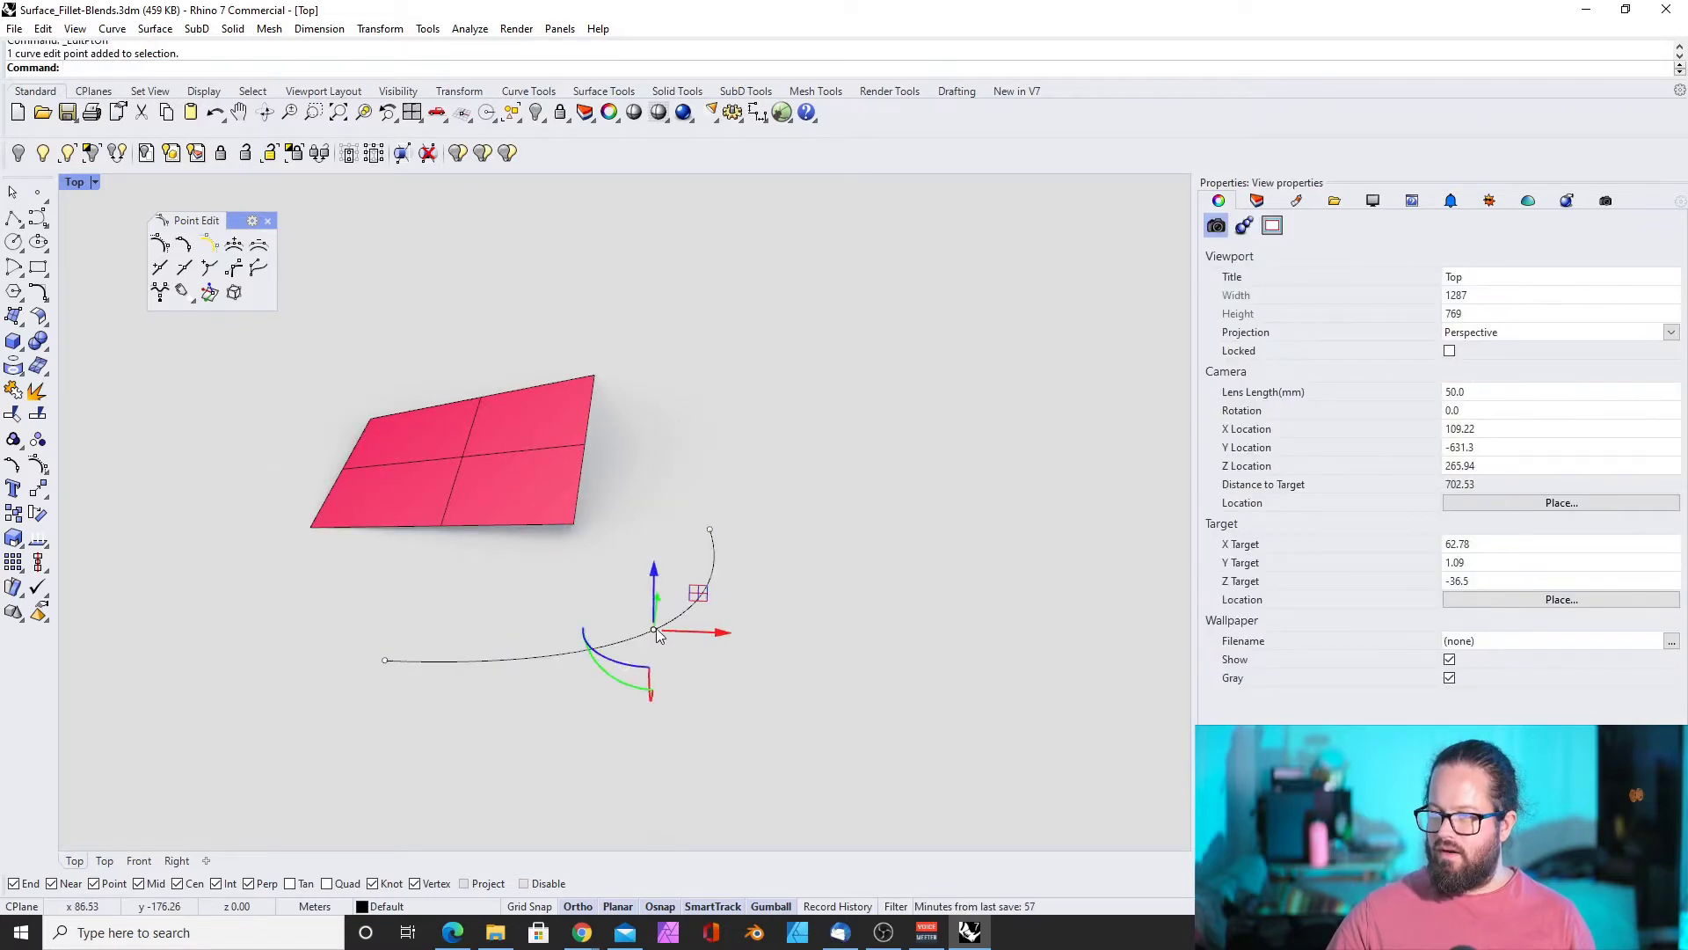
pyautogui.moveTo(716, 631); pyautogui.dragTo(677, 595)
pyautogui.click(763, 592)
pyautogui.press('Delete')
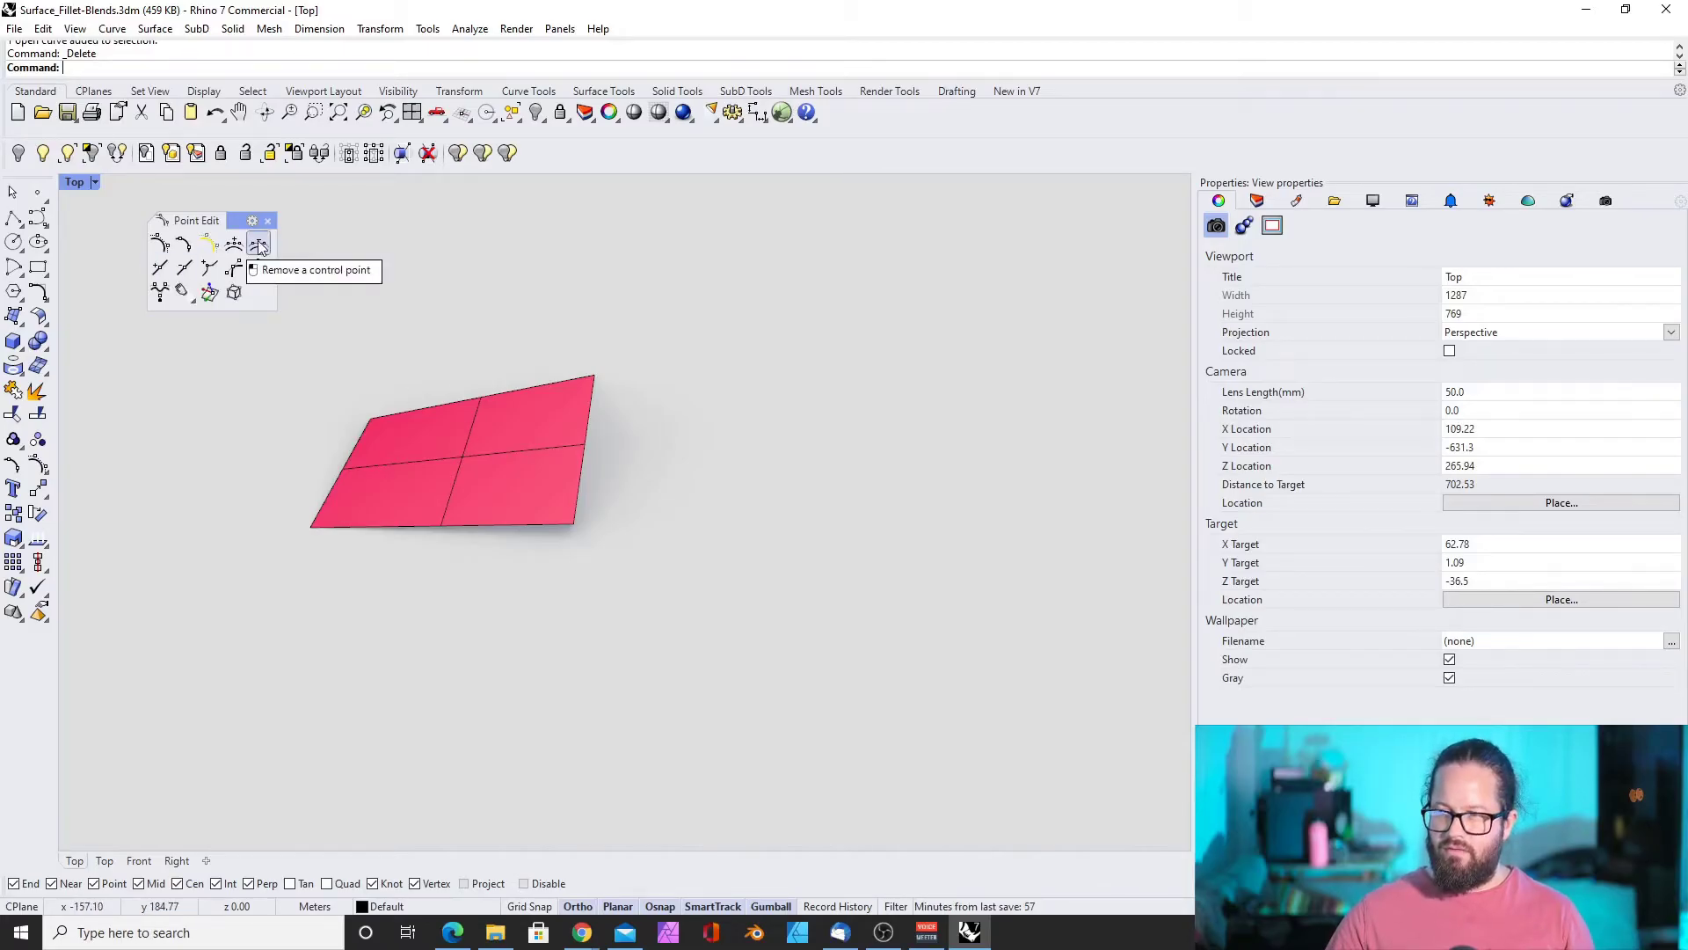
# Start inserting control points on the pink surface and set the insertion direction to U
pyautogui.click(471, 445)
pyautogui.scroll(3, 471, 445)
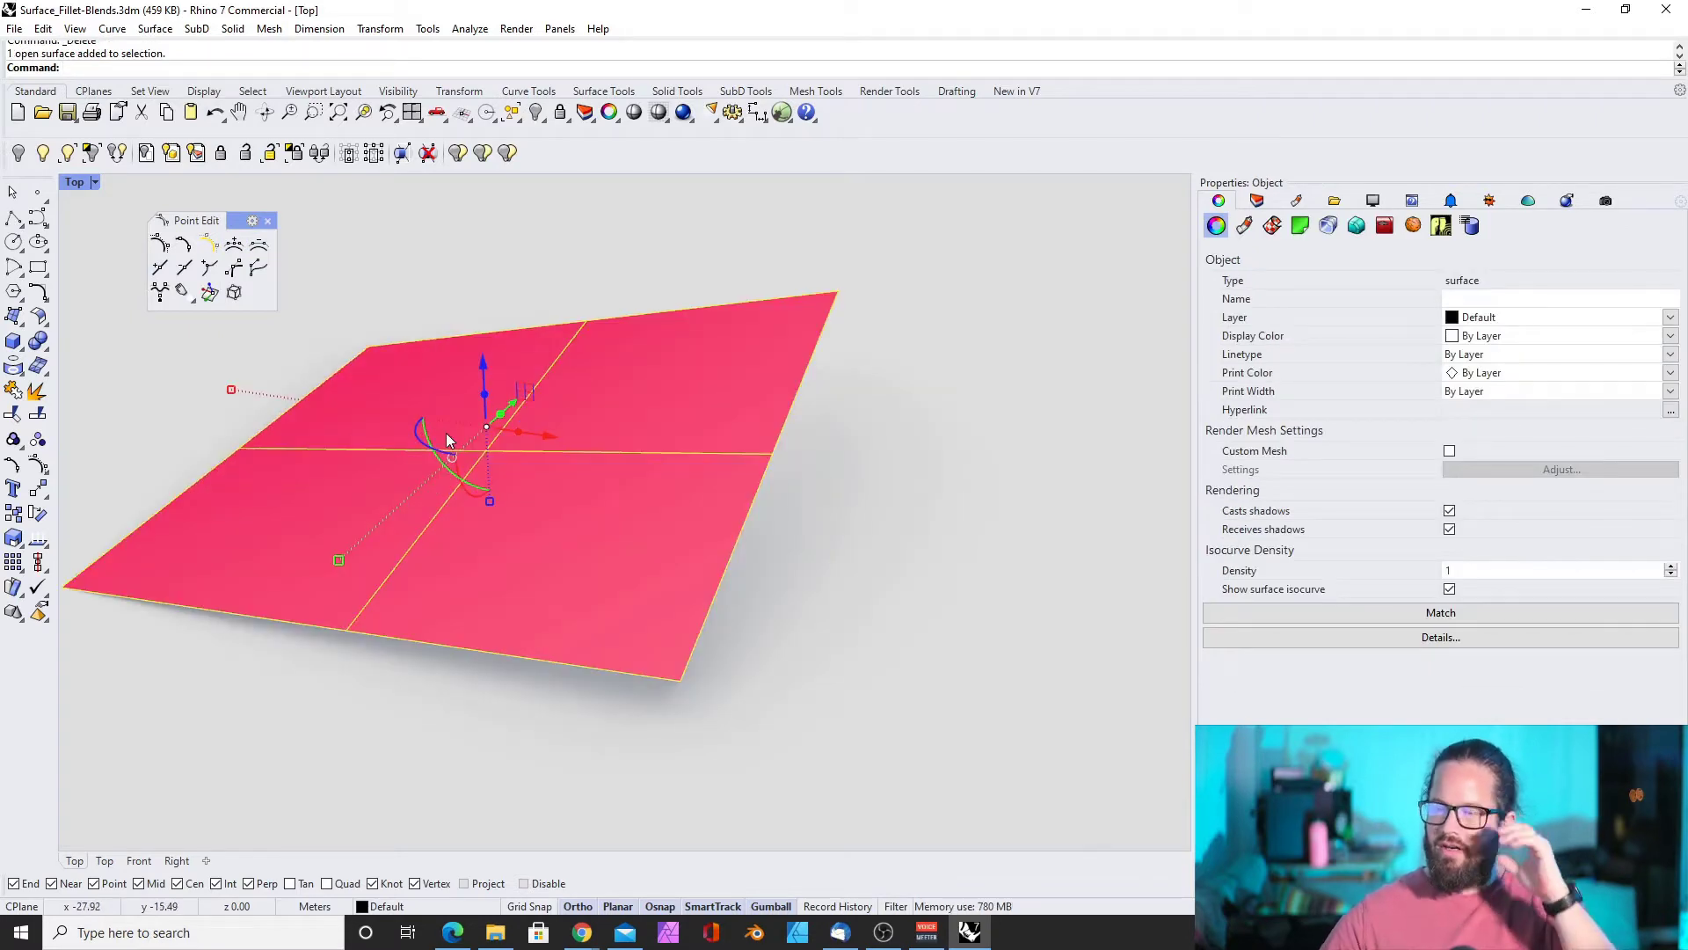
pyautogui.click(233, 246)
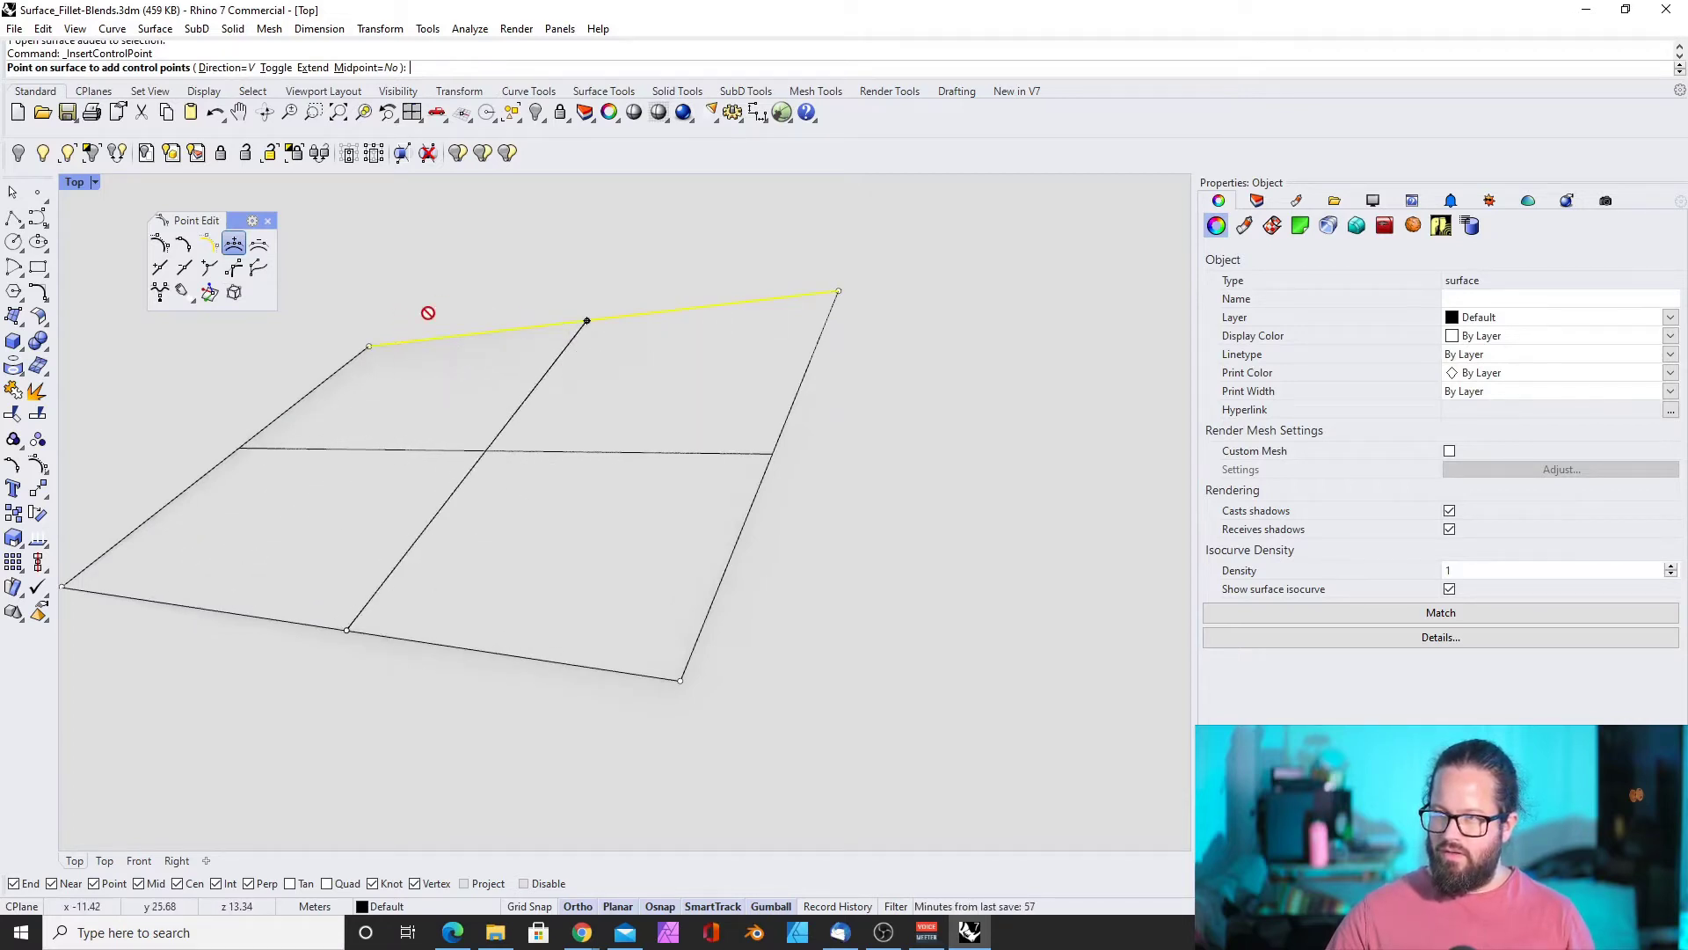
pyautogui.click(440, 337)
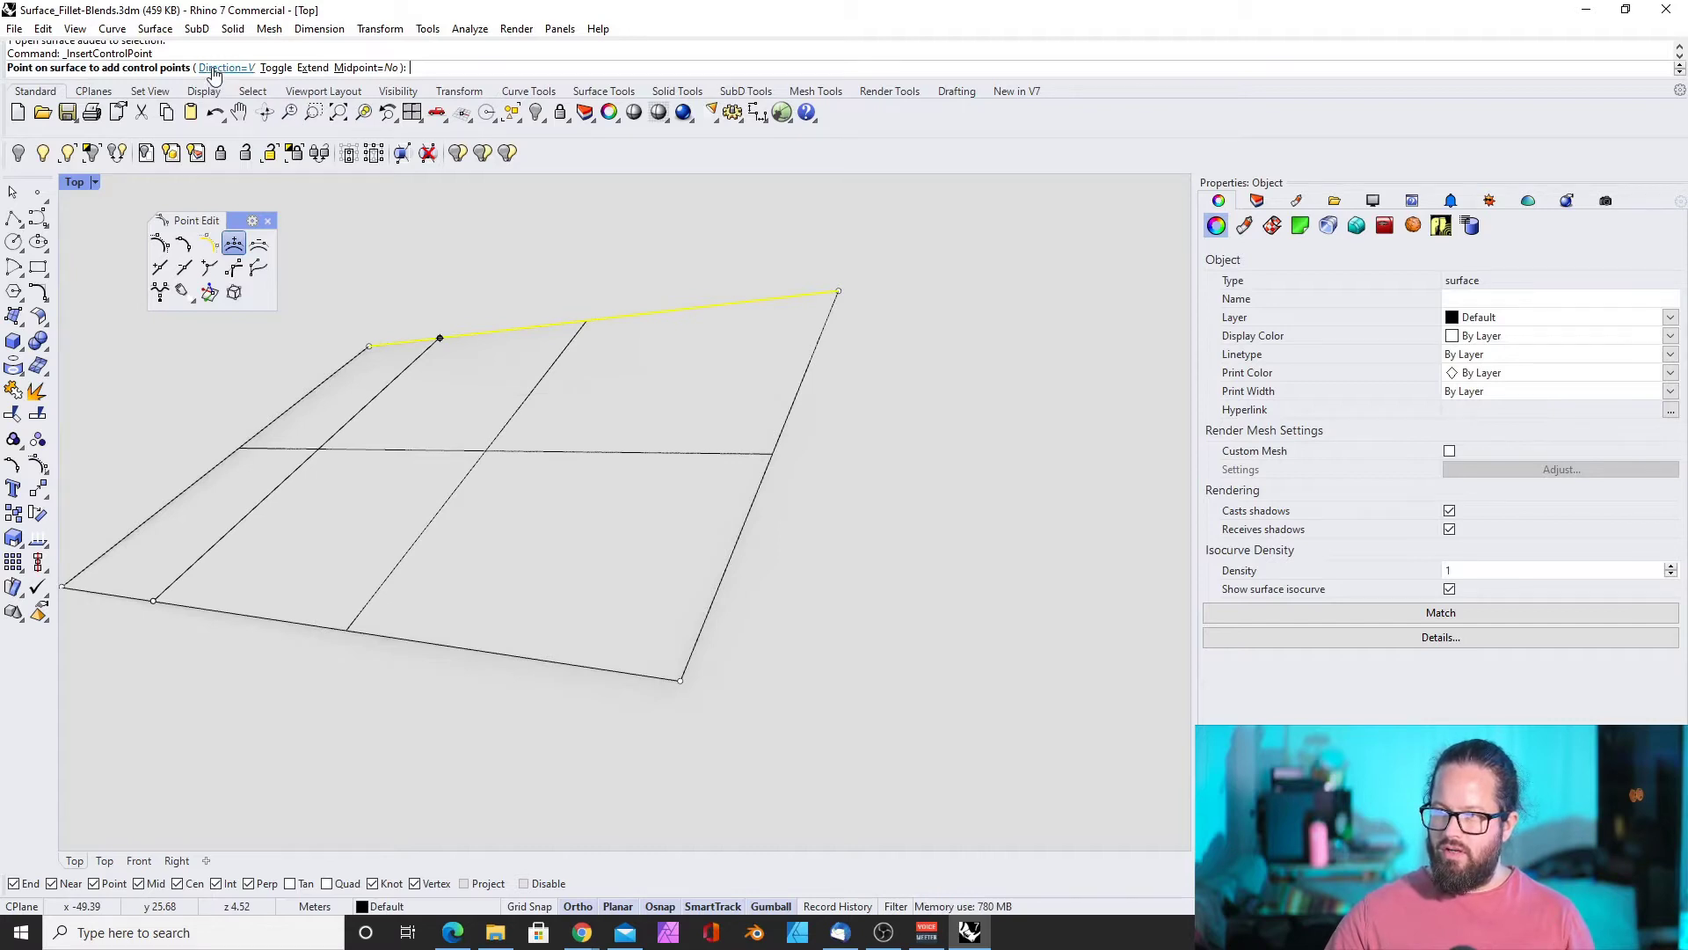
pyautogui.click(222, 68)
pyautogui.click(85, 69)
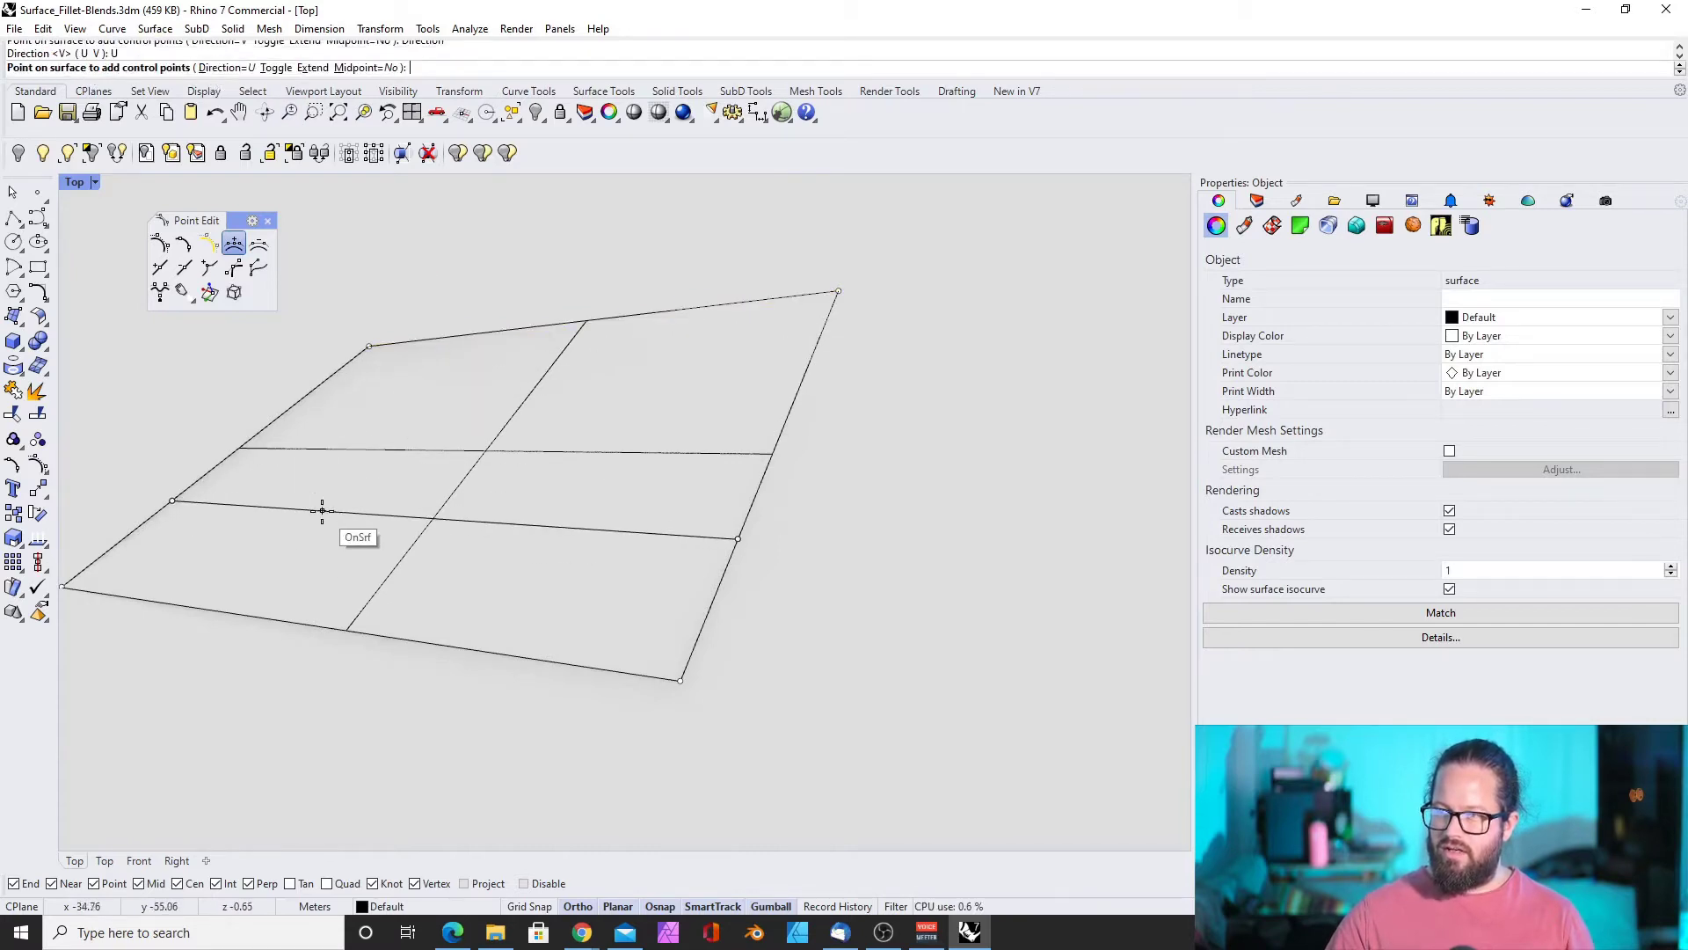
# Toggle the insertion direction between U and V, and insert a U-direction row of control points near the surface's back edge
pyautogui.click(275, 68)
pyautogui.click(275, 68)
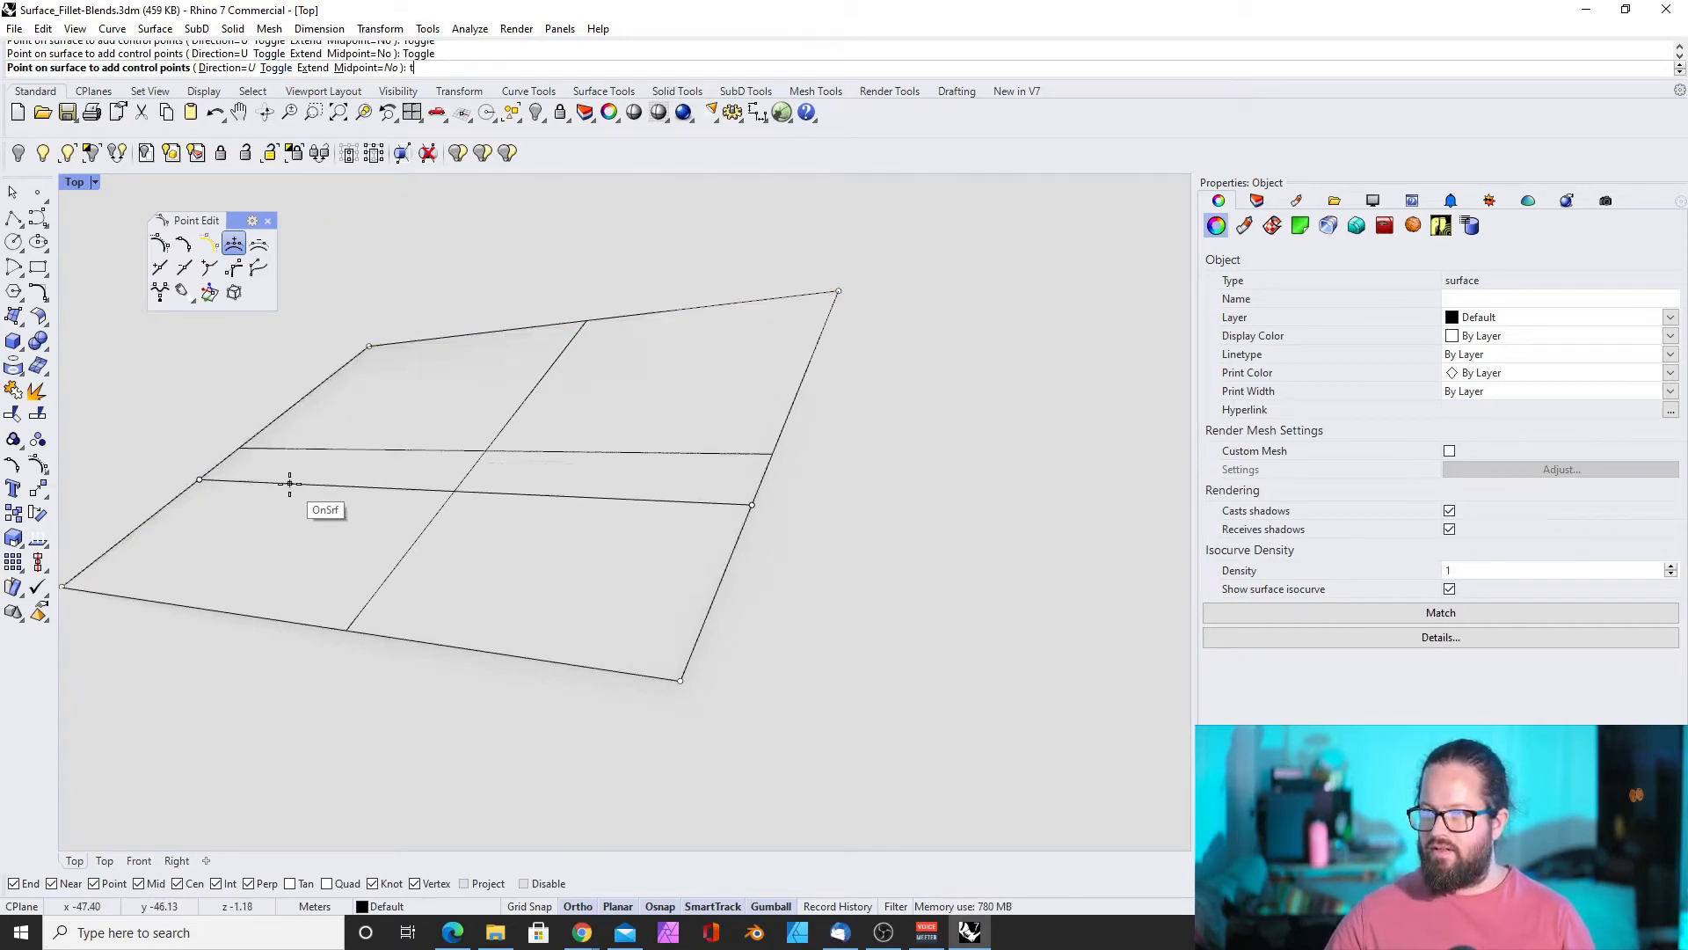
pyautogui.write('t')
pyautogui.press('Return')
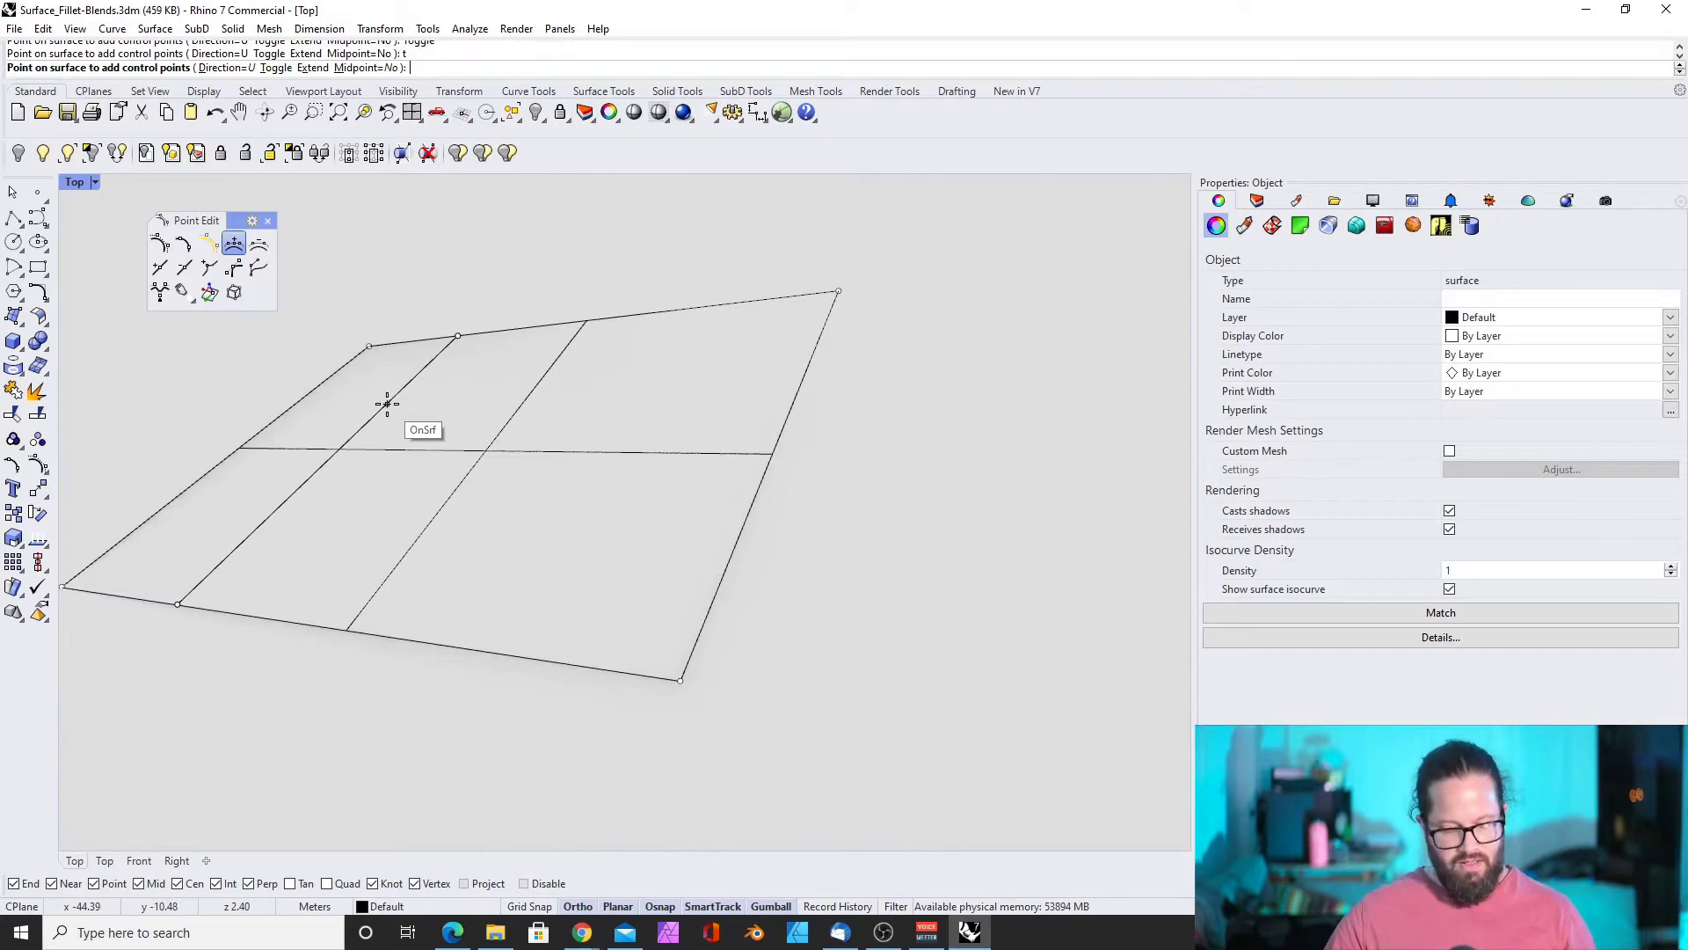
pyautogui.write('t')
pyautogui.press('Return')
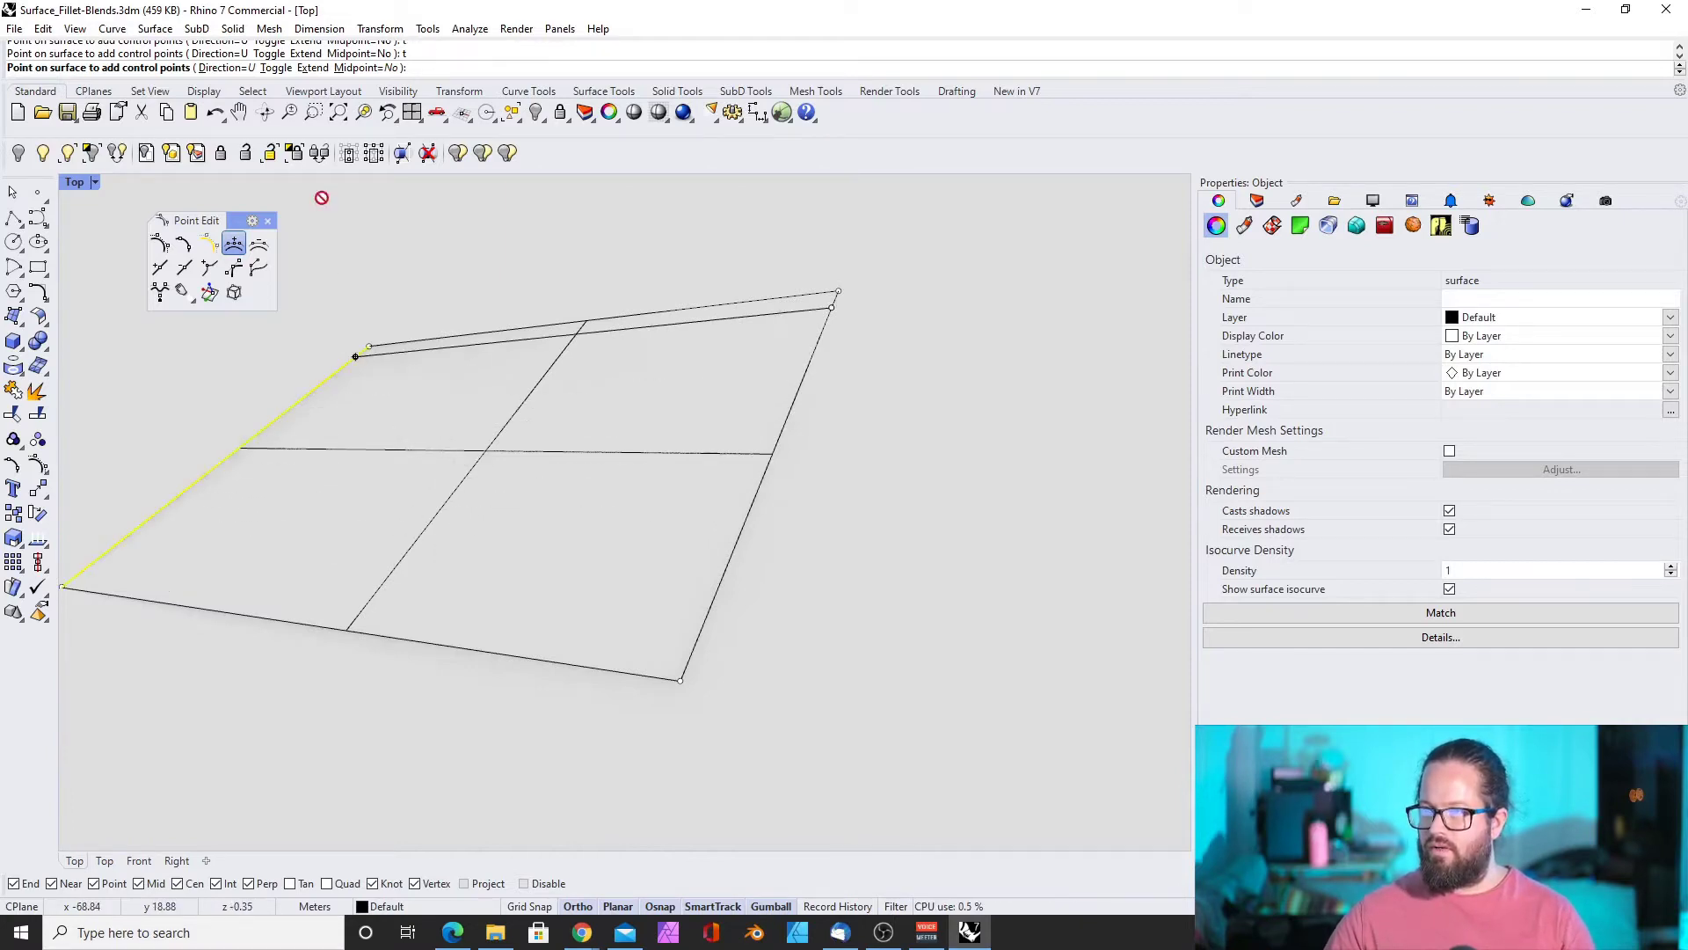
pyautogui.click(614, 374)
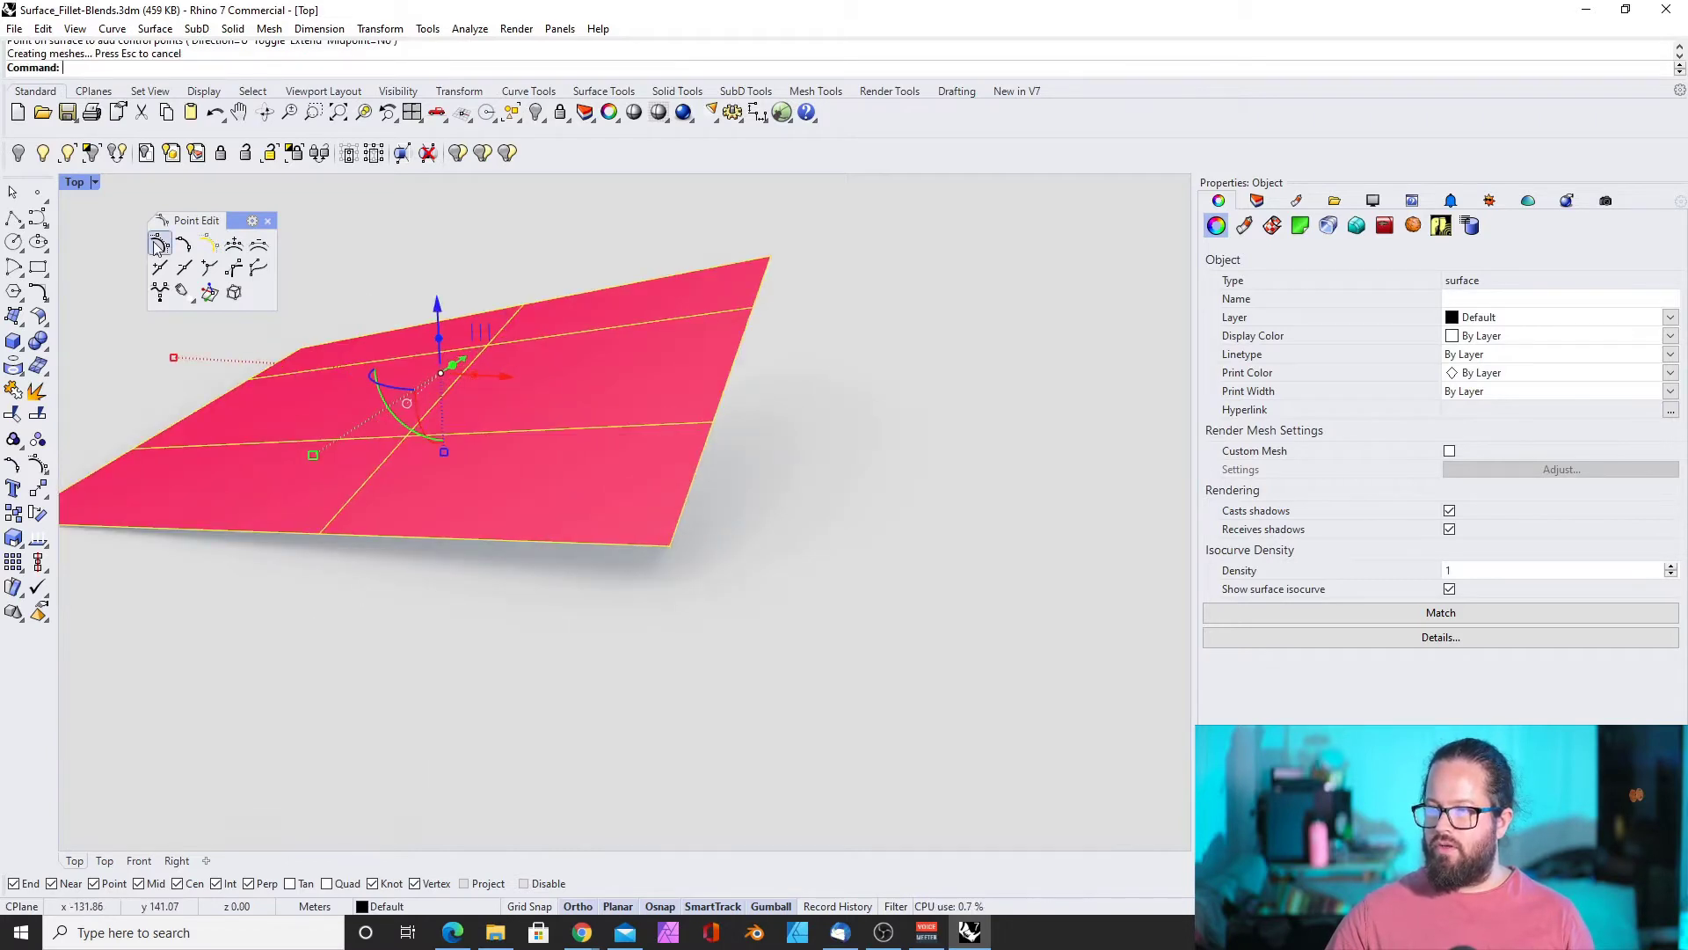
# Turn on the surface's control points and insert a V-direction row of control points through the surface's middle
pyautogui.press('F10')
pyautogui.click(755, 309)
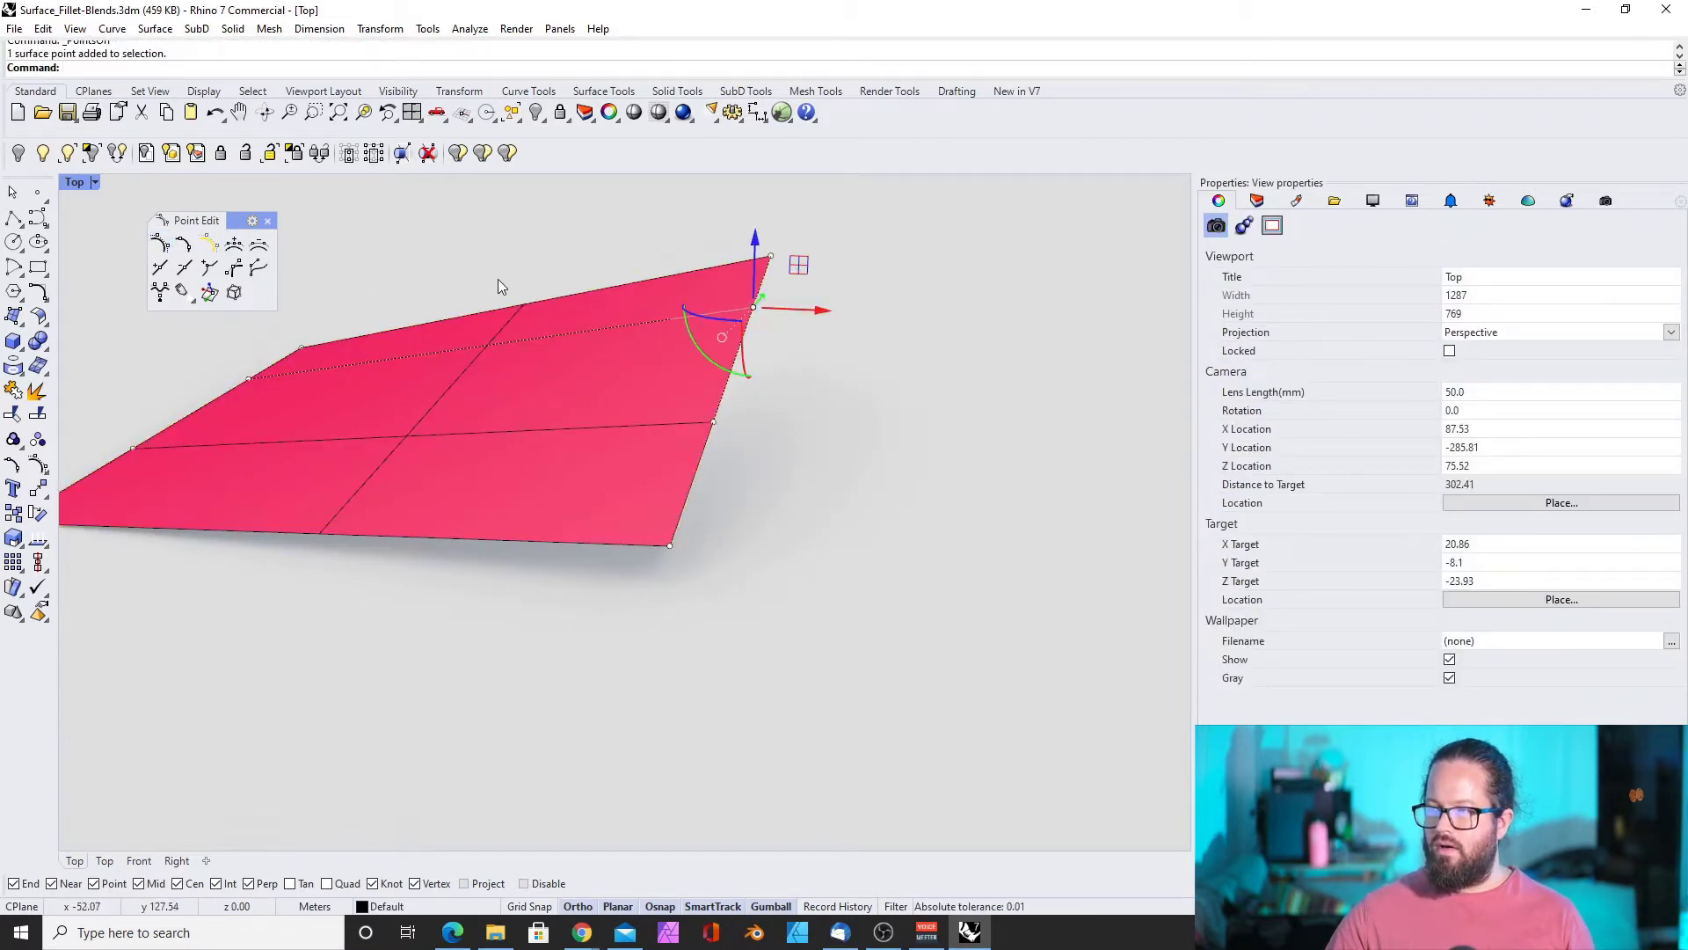
pyautogui.moveTo(478, 341); pyautogui.dragTo(445, 433, button='right')
pyautogui.click(233, 245)
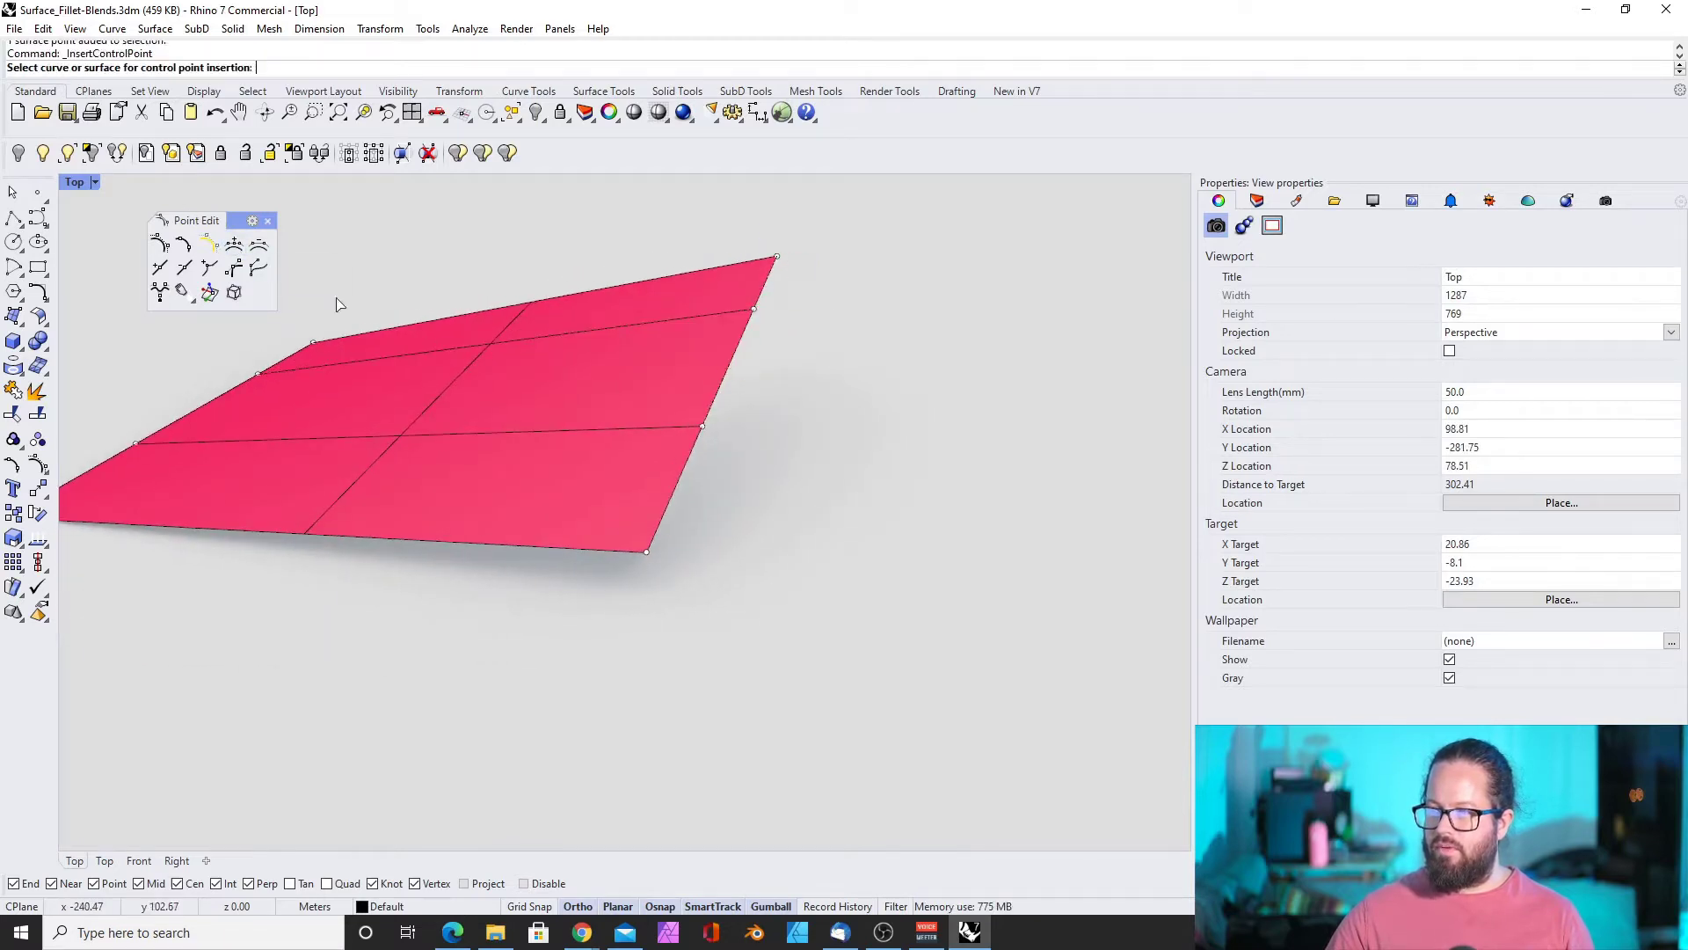
pyautogui.click(540, 307)
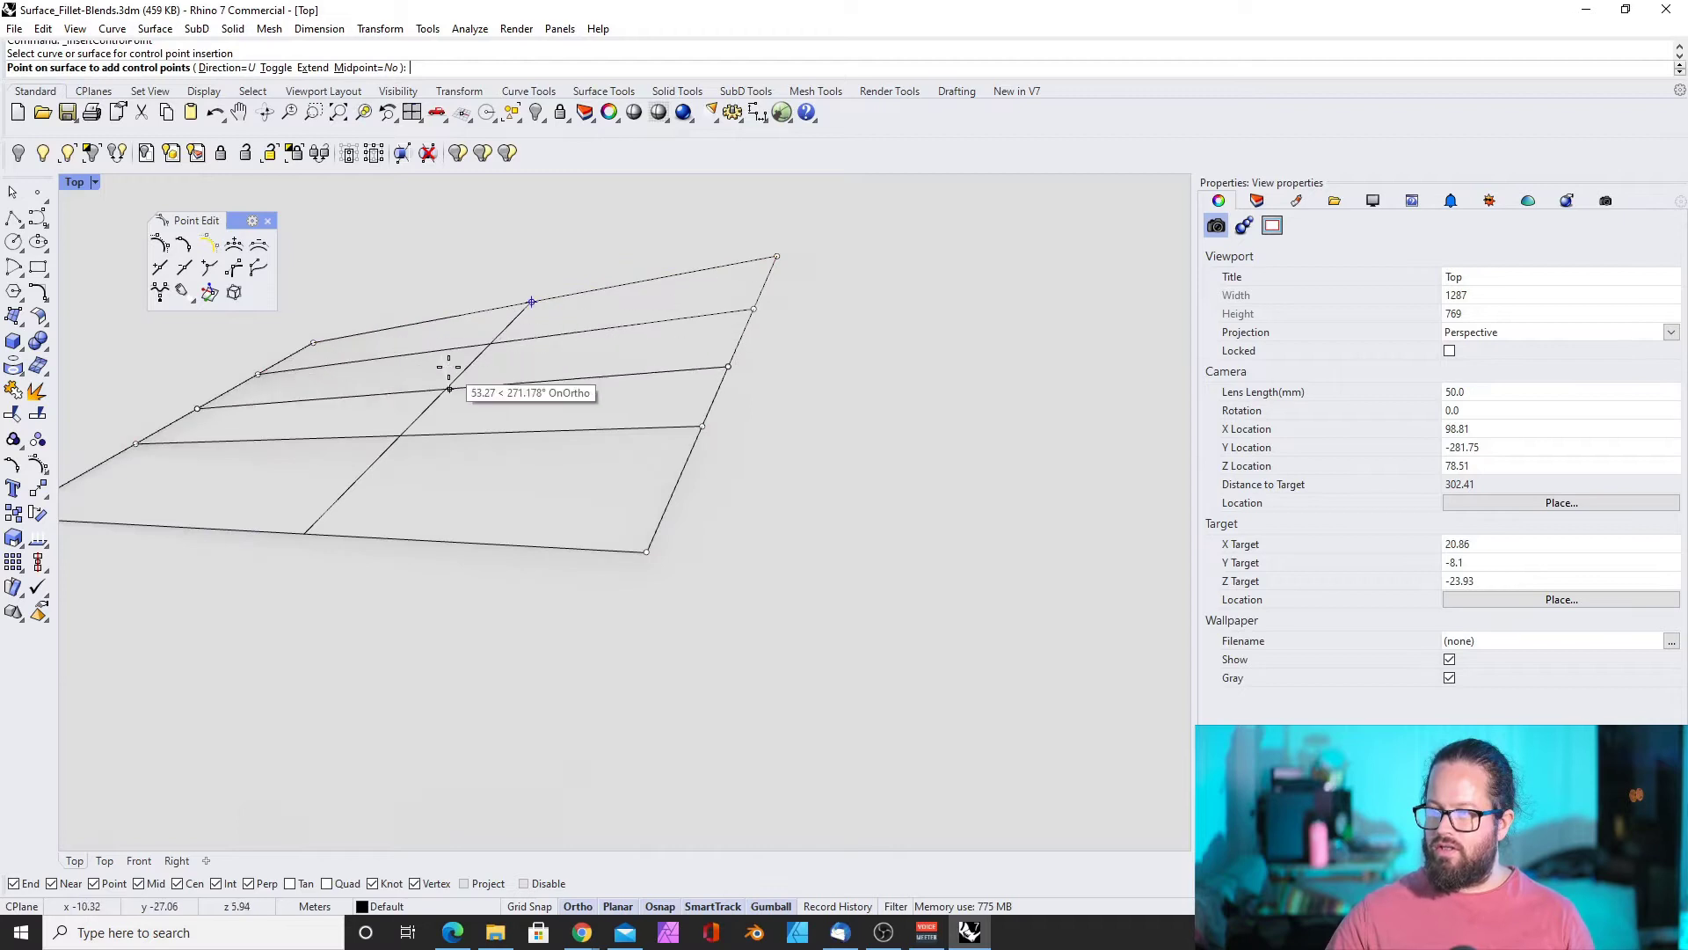
pyautogui.write('t')
pyautogui.press('Return')
pyautogui.click(491, 334)
pyautogui.press('Return')
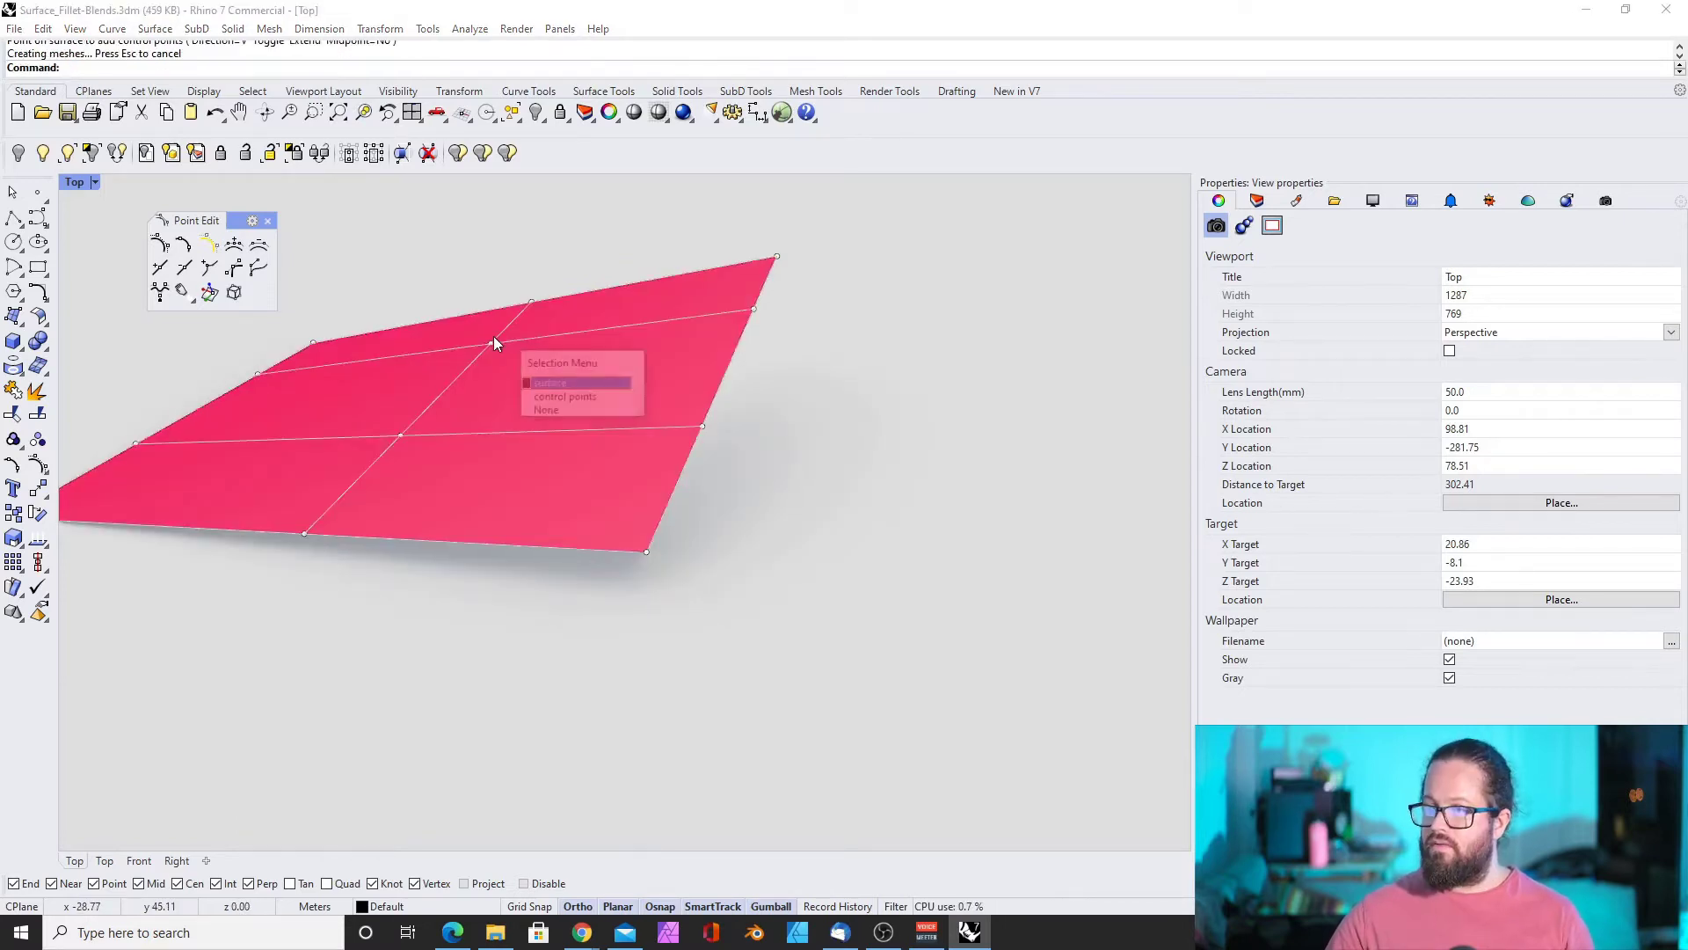
# Redisplay the surface's control points and raise the interior point nearest the back edge to form a peak
pyautogui.click(542, 383)
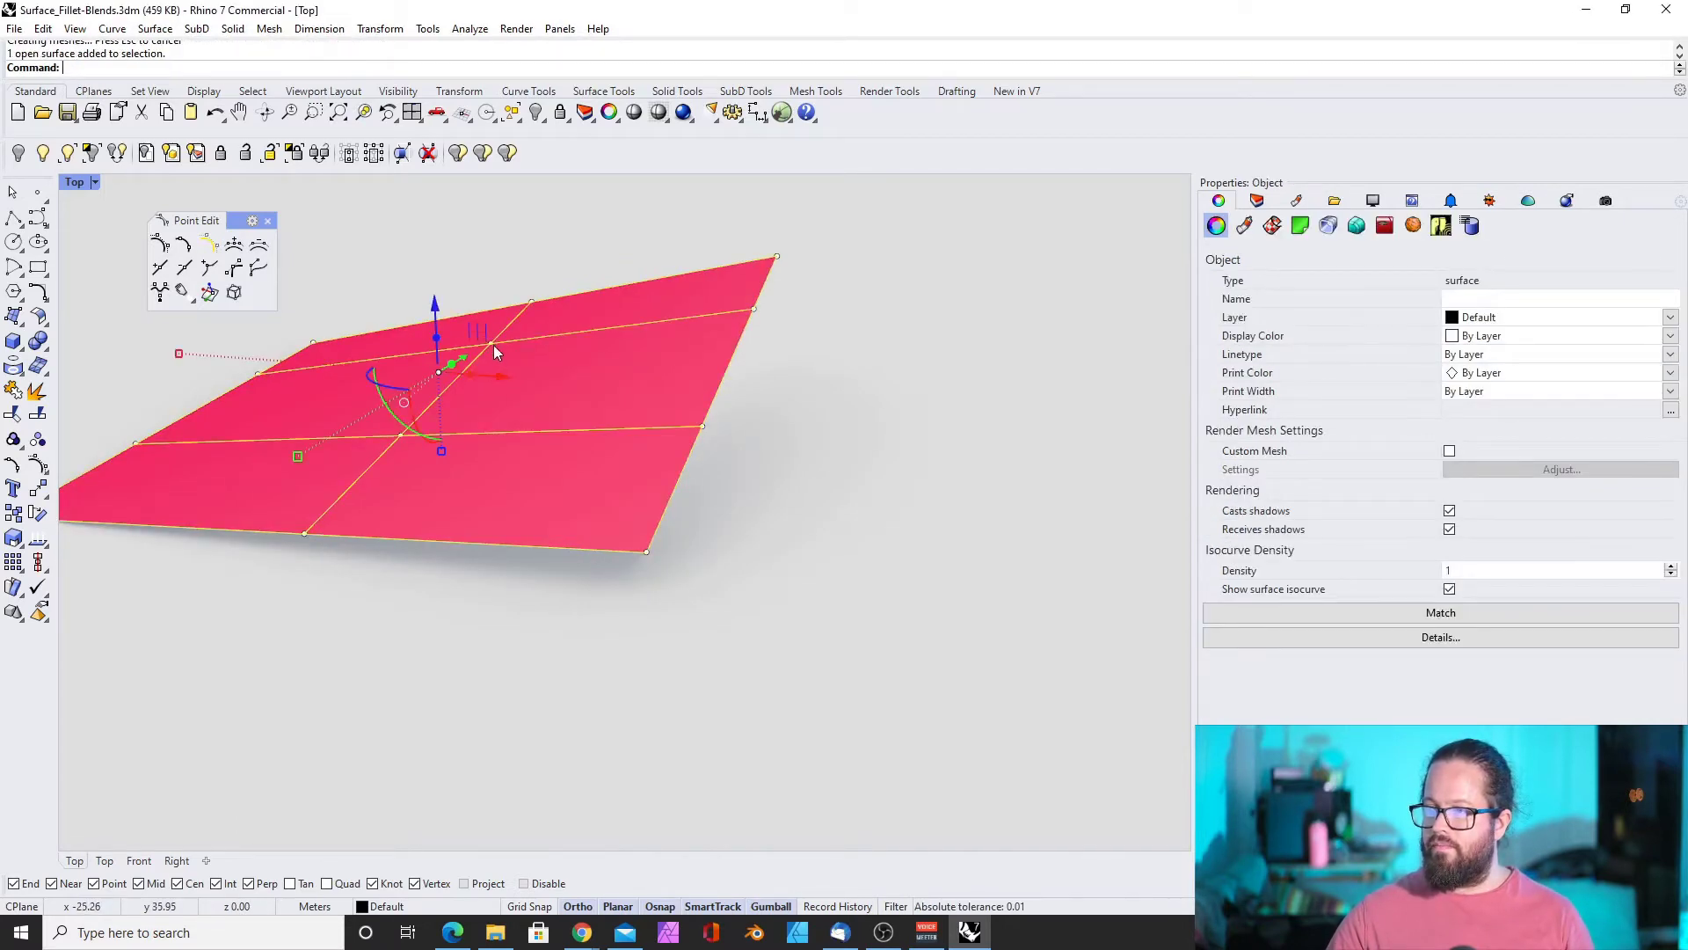
pyautogui.press('Escape')
pyautogui.scroll(3, 493, 350)
pyautogui.click(493, 335)
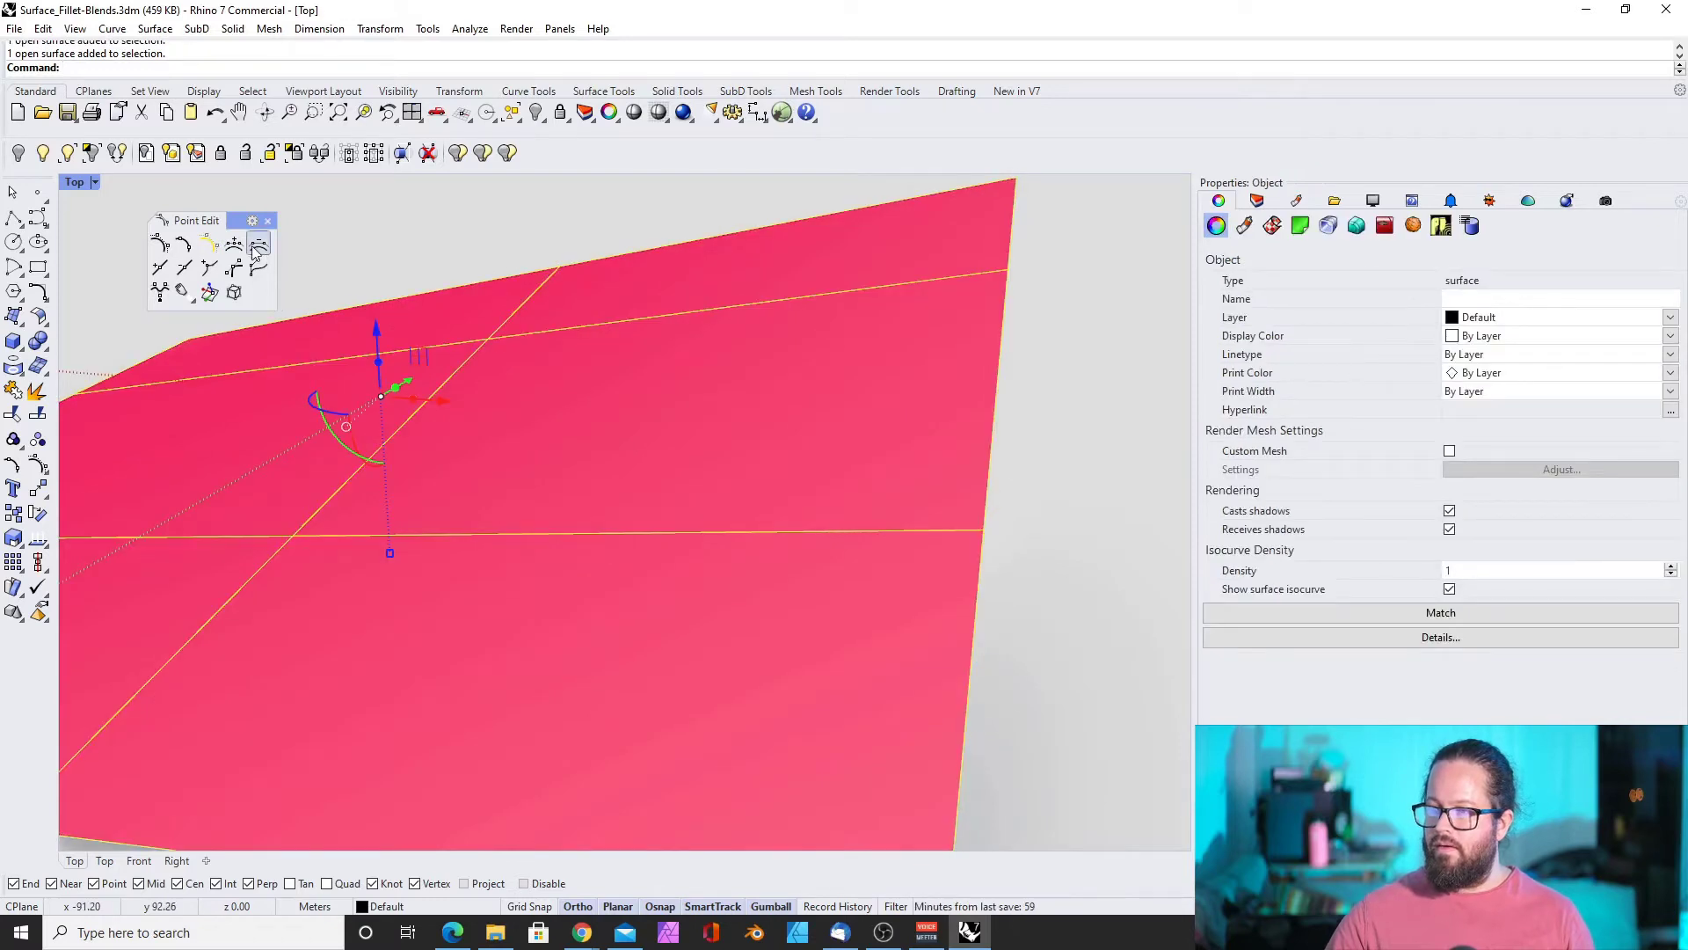
pyautogui.click(163, 248)
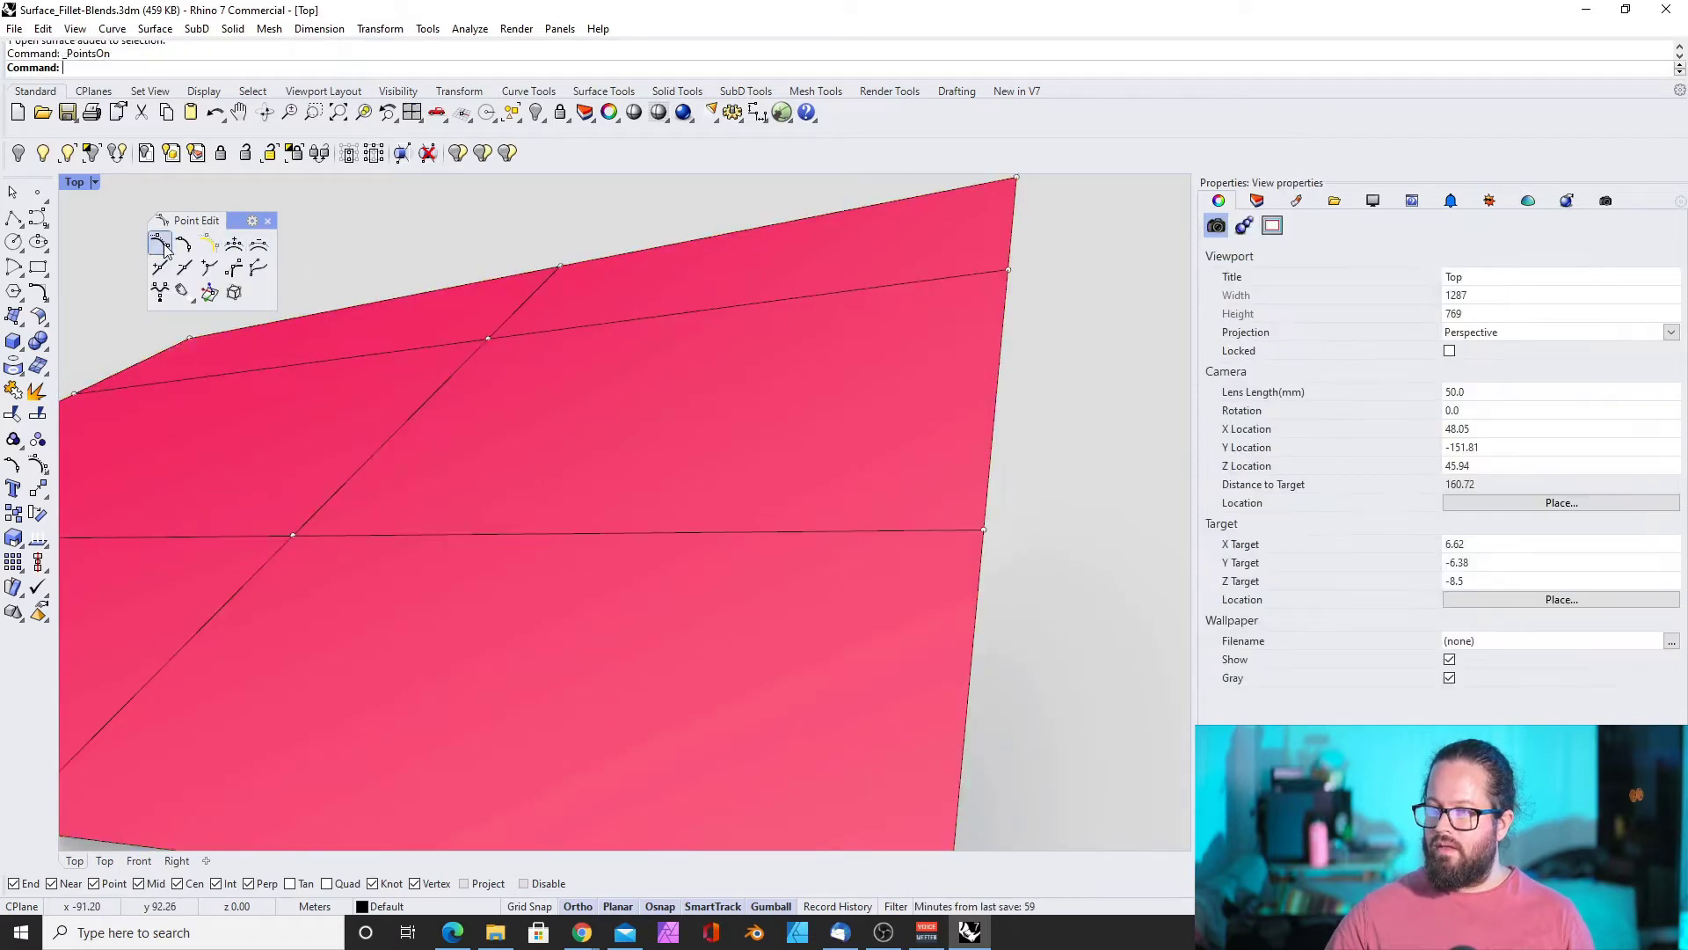
pyautogui.click(493, 339)
pyautogui.click(557, 400)
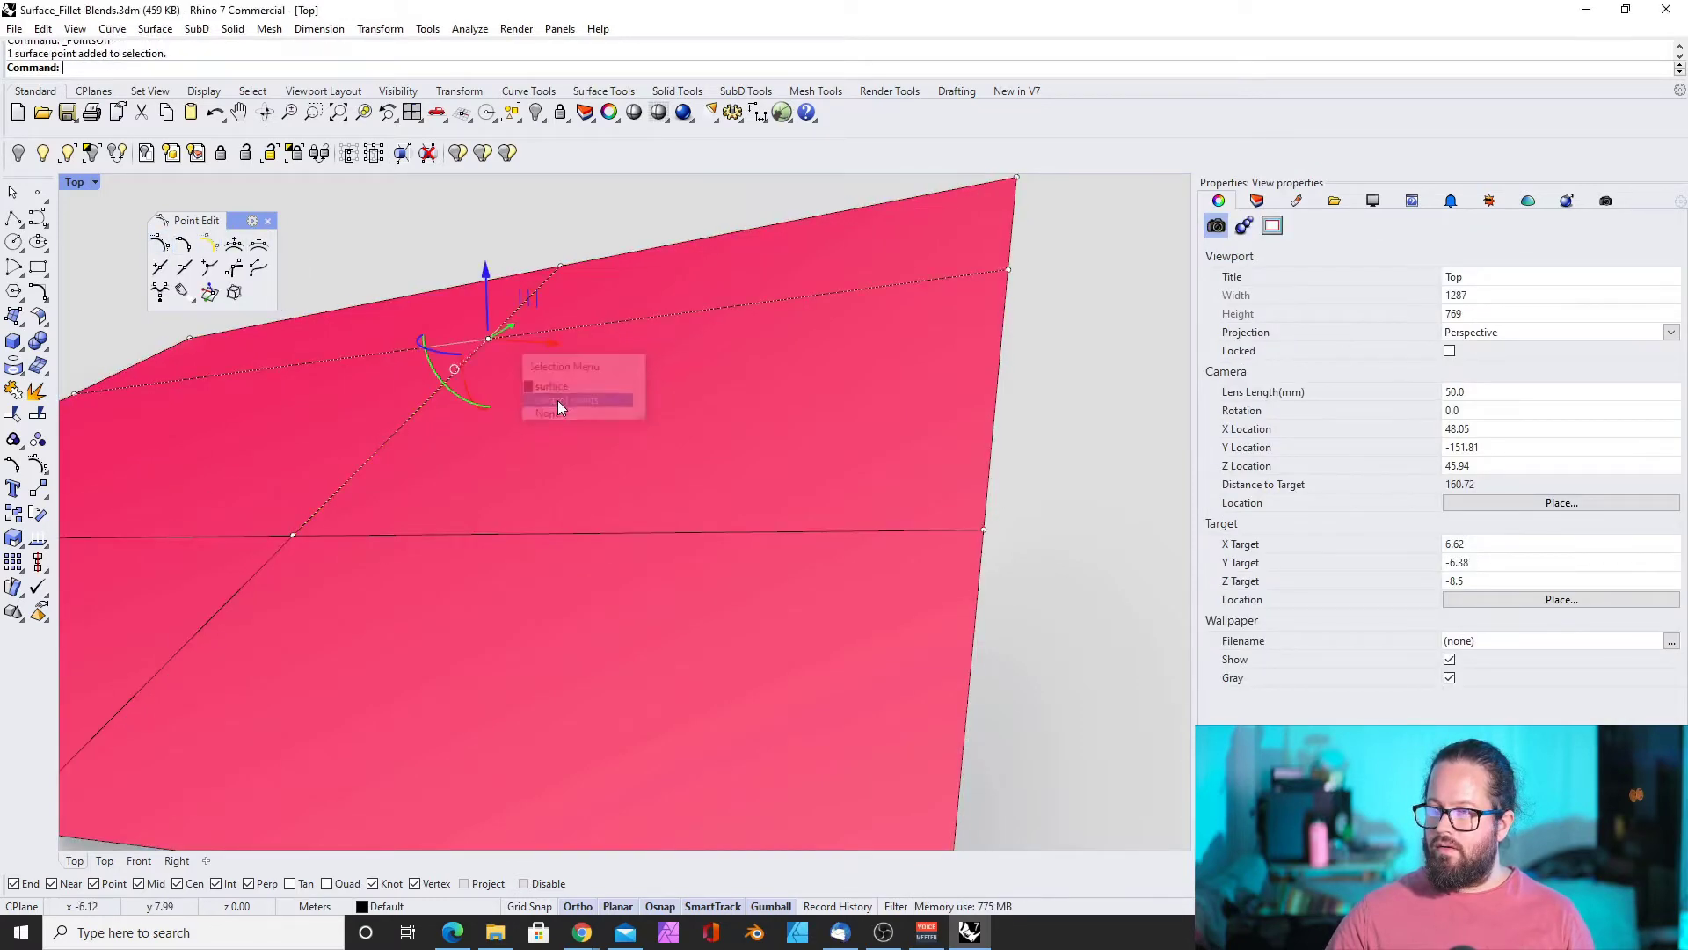
pyautogui.moveTo(488, 271); pyautogui.dragTo(450, 183)
pyautogui.scroll(-3, 482, 251)
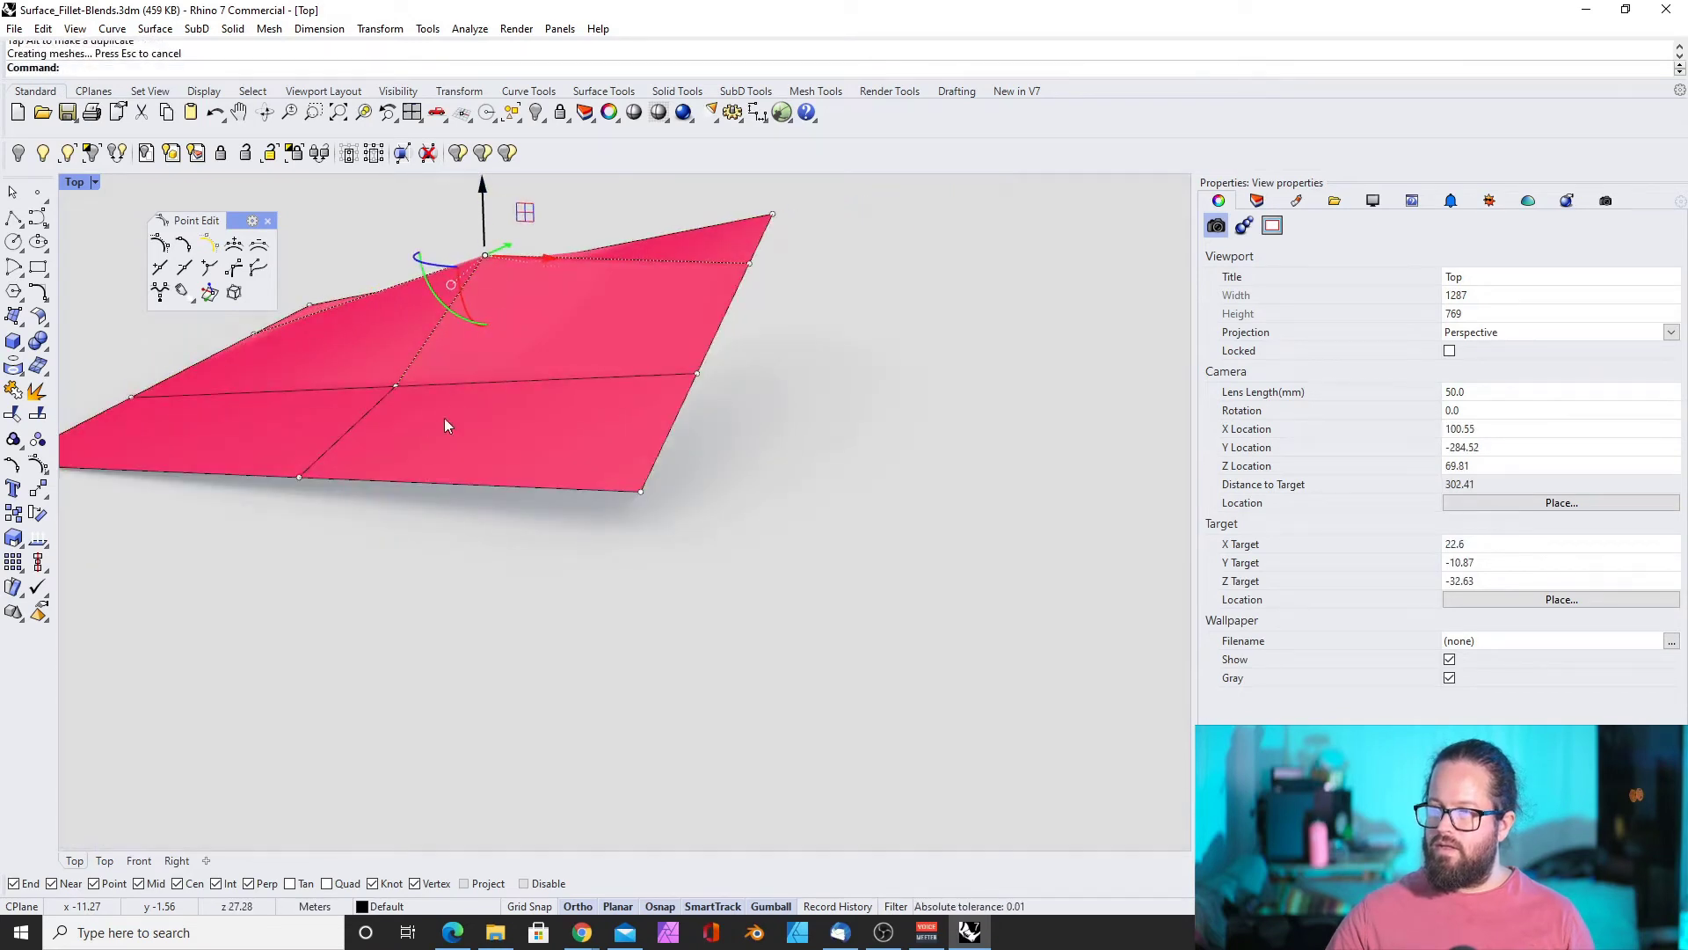
# Lower the other interior control point of the surface to form a dip beside the peak
pyautogui.moveTo(519, 307); pyautogui.dragTo(871, 373, button='right')
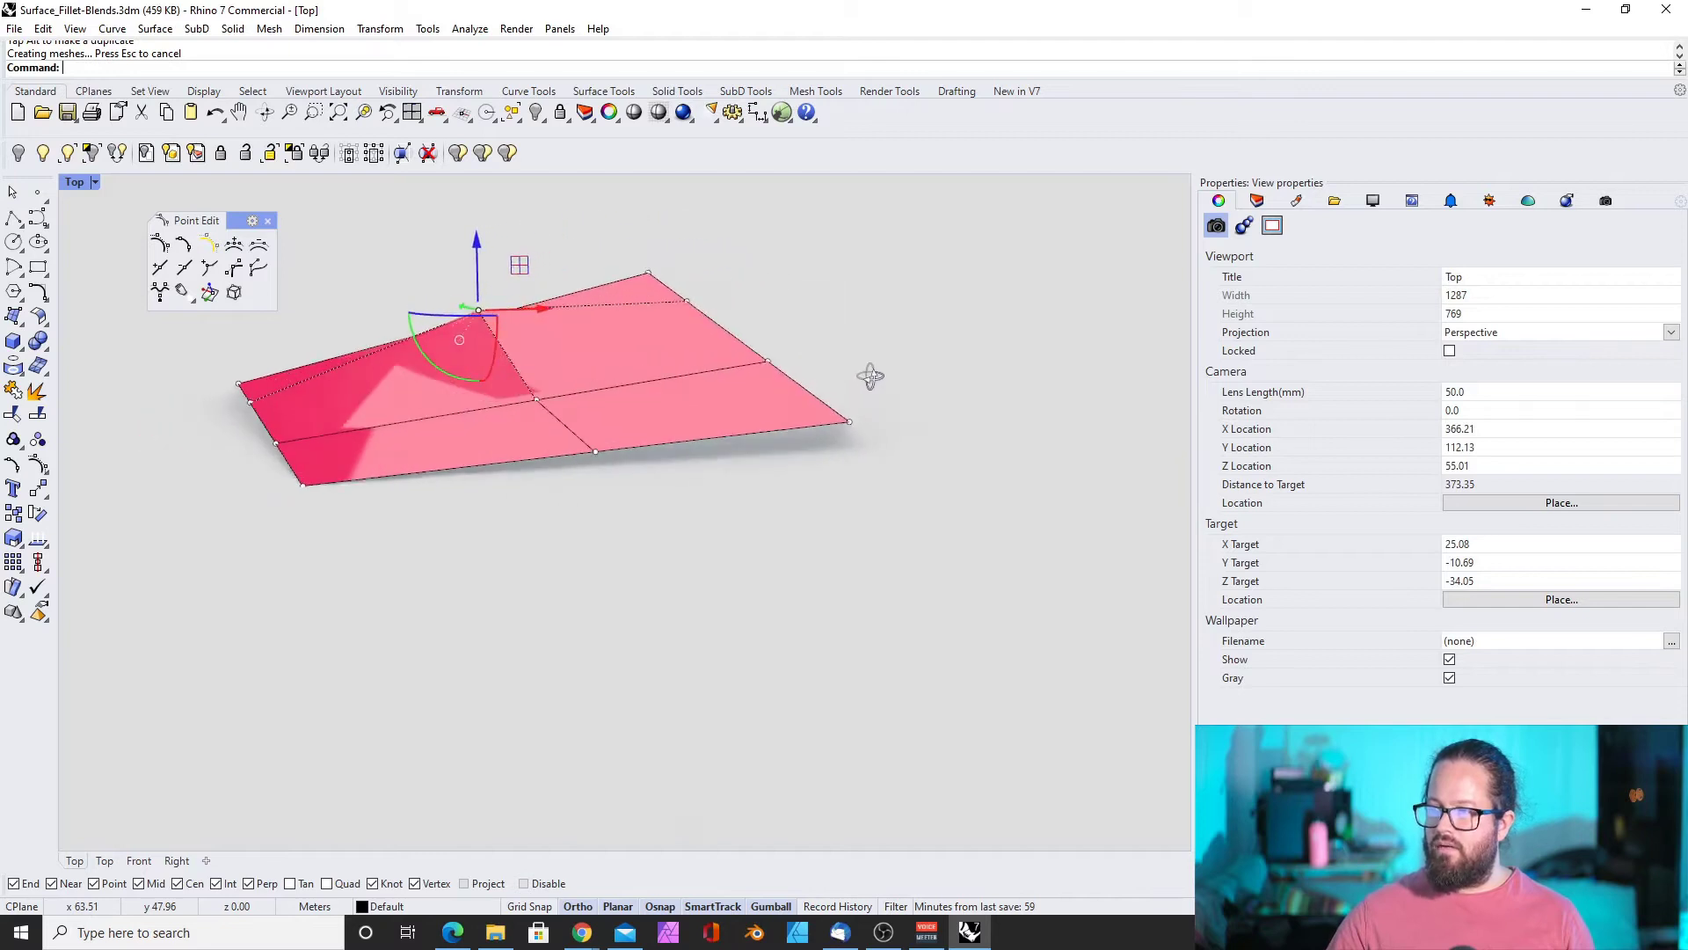
pyautogui.scroll(3, 666, 444)
pyautogui.click(666, 444)
pyautogui.click(673, 461)
pyautogui.scroll(-10, 672, 460)
pyautogui.moveTo(649, 466); pyautogui.dragTo(686, 489, button='right')
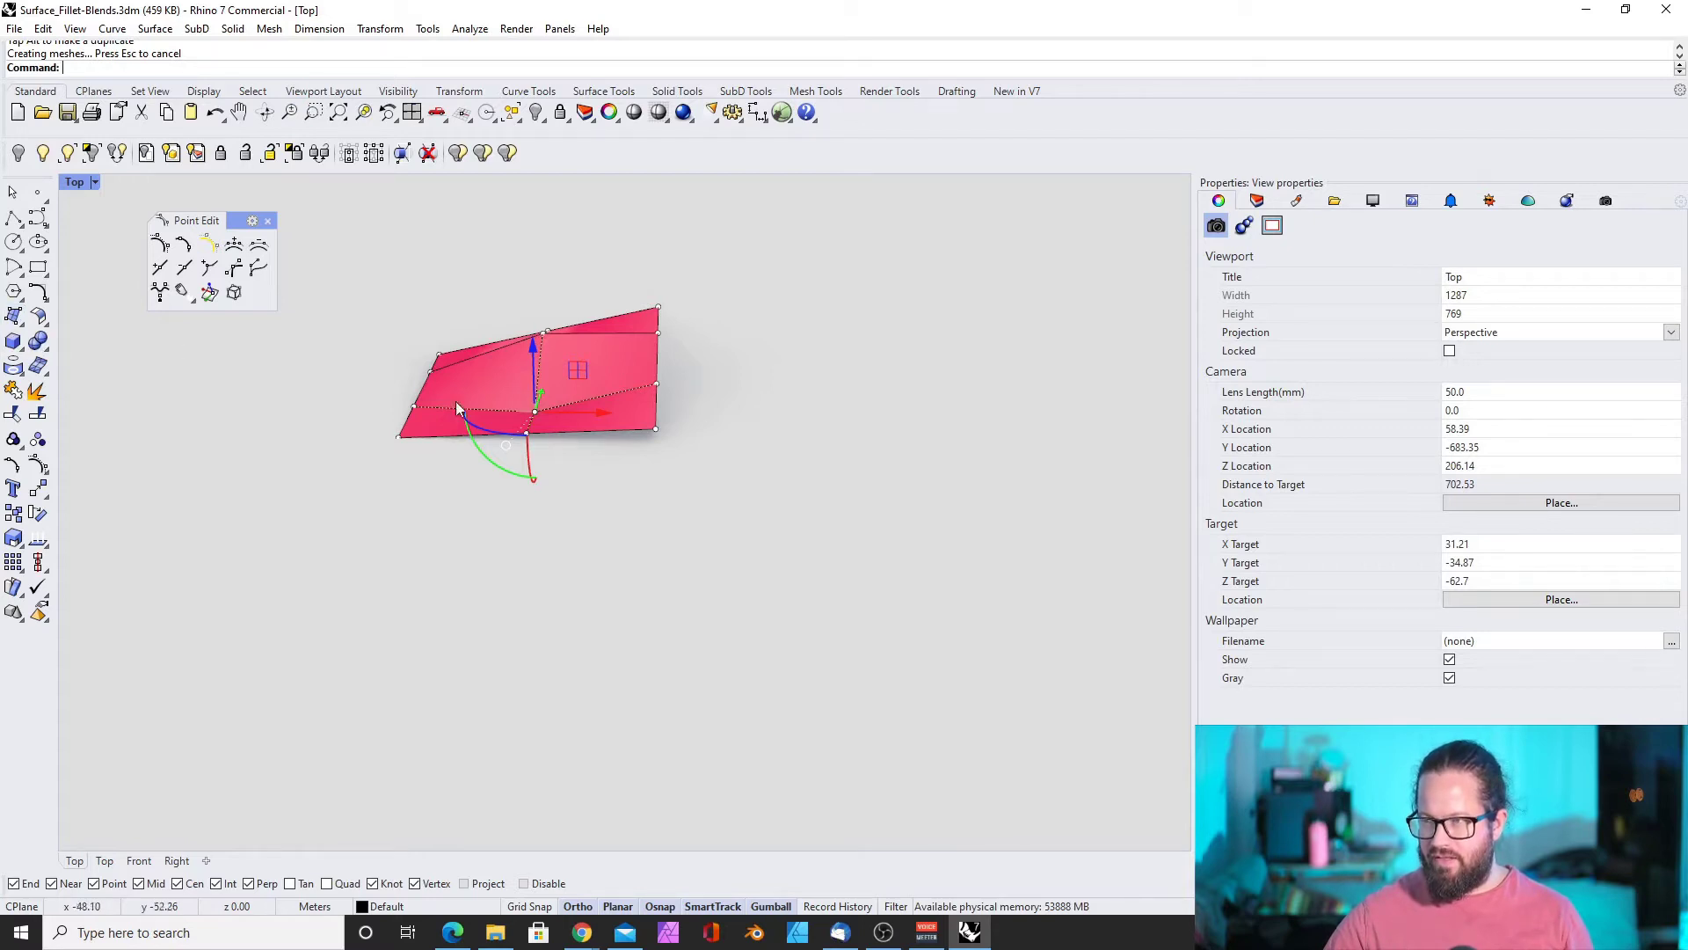
pyautogui.moveTo(591, 418); pyautogui.dragTo(453, 441, button='right')
pyautogui.scroll(6, 529, 371)
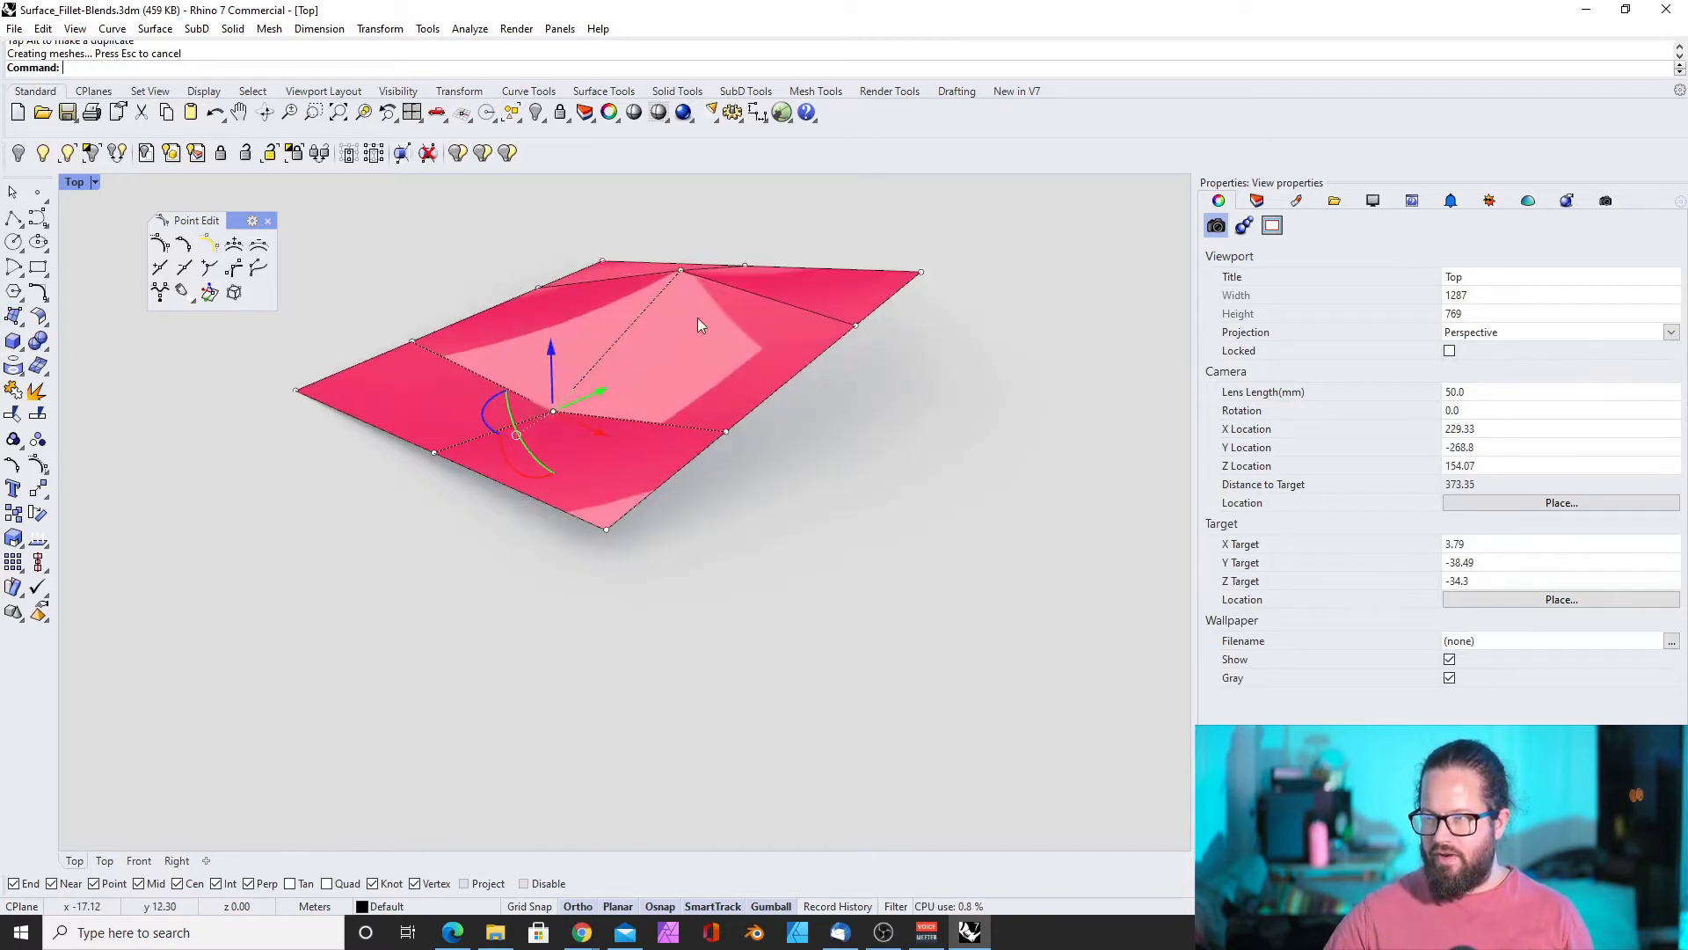
pyautogui.moveTo(698, 324); pyautogui.dragTo(785, 341, button='right')
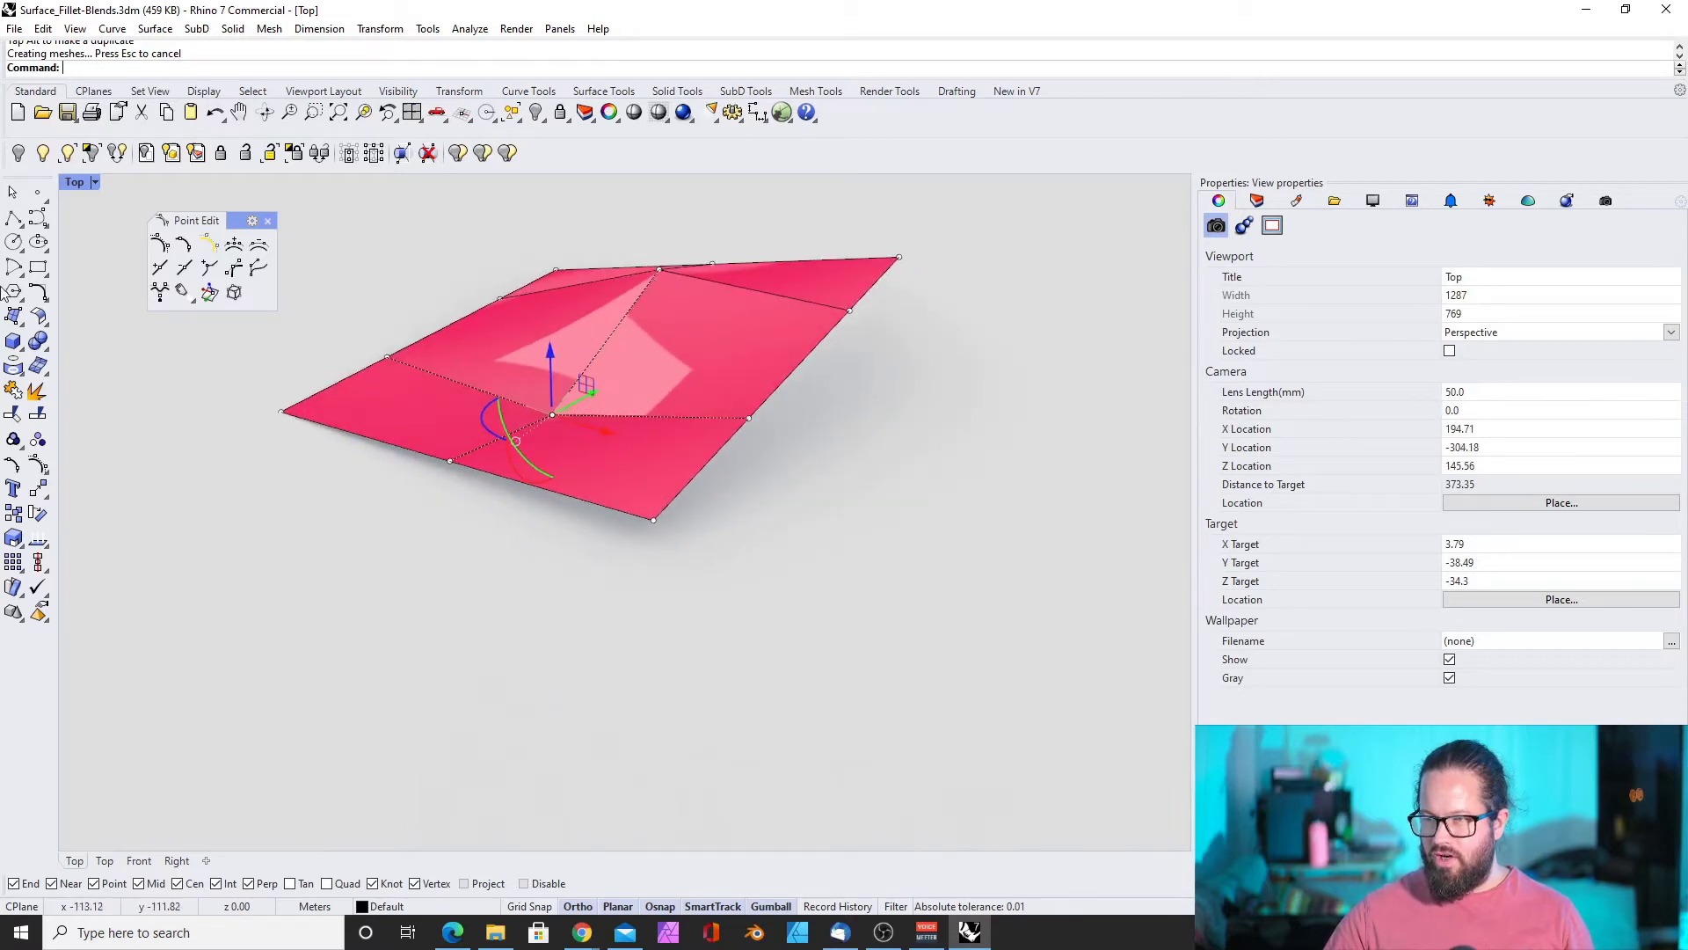
# Draw four connected curves beside the surface, starting with a degree-3 control-point curve, and build an edge-curve surface from them
pyautogui.click(14, 316)
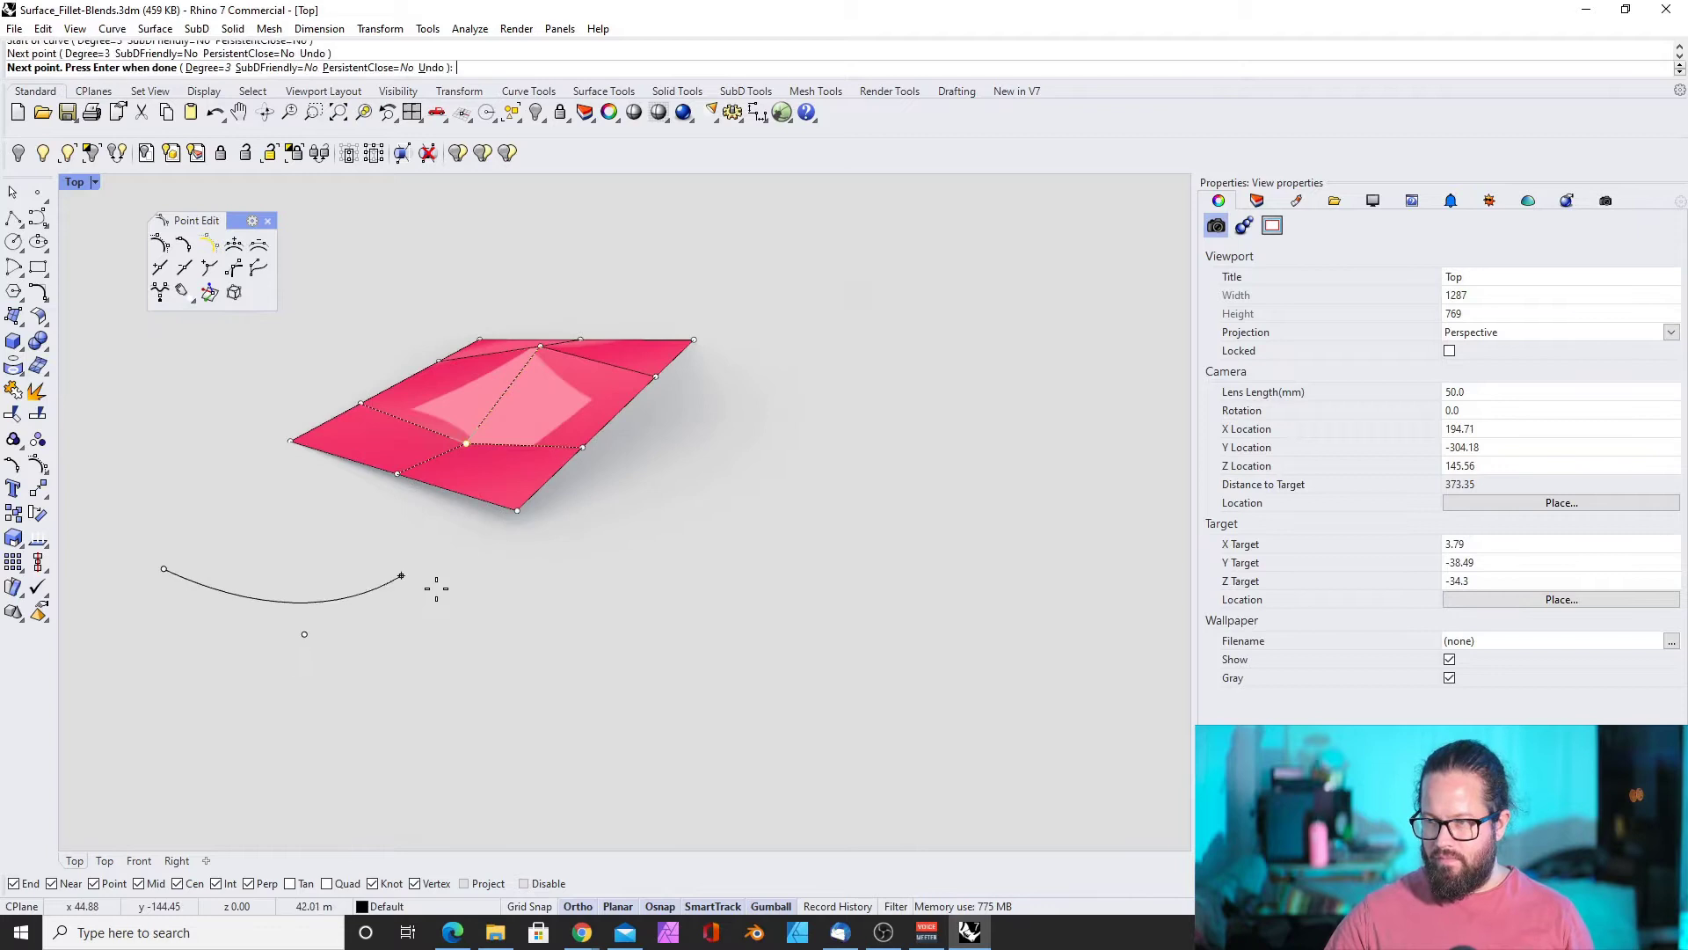
pyautogui.click(369, 571)
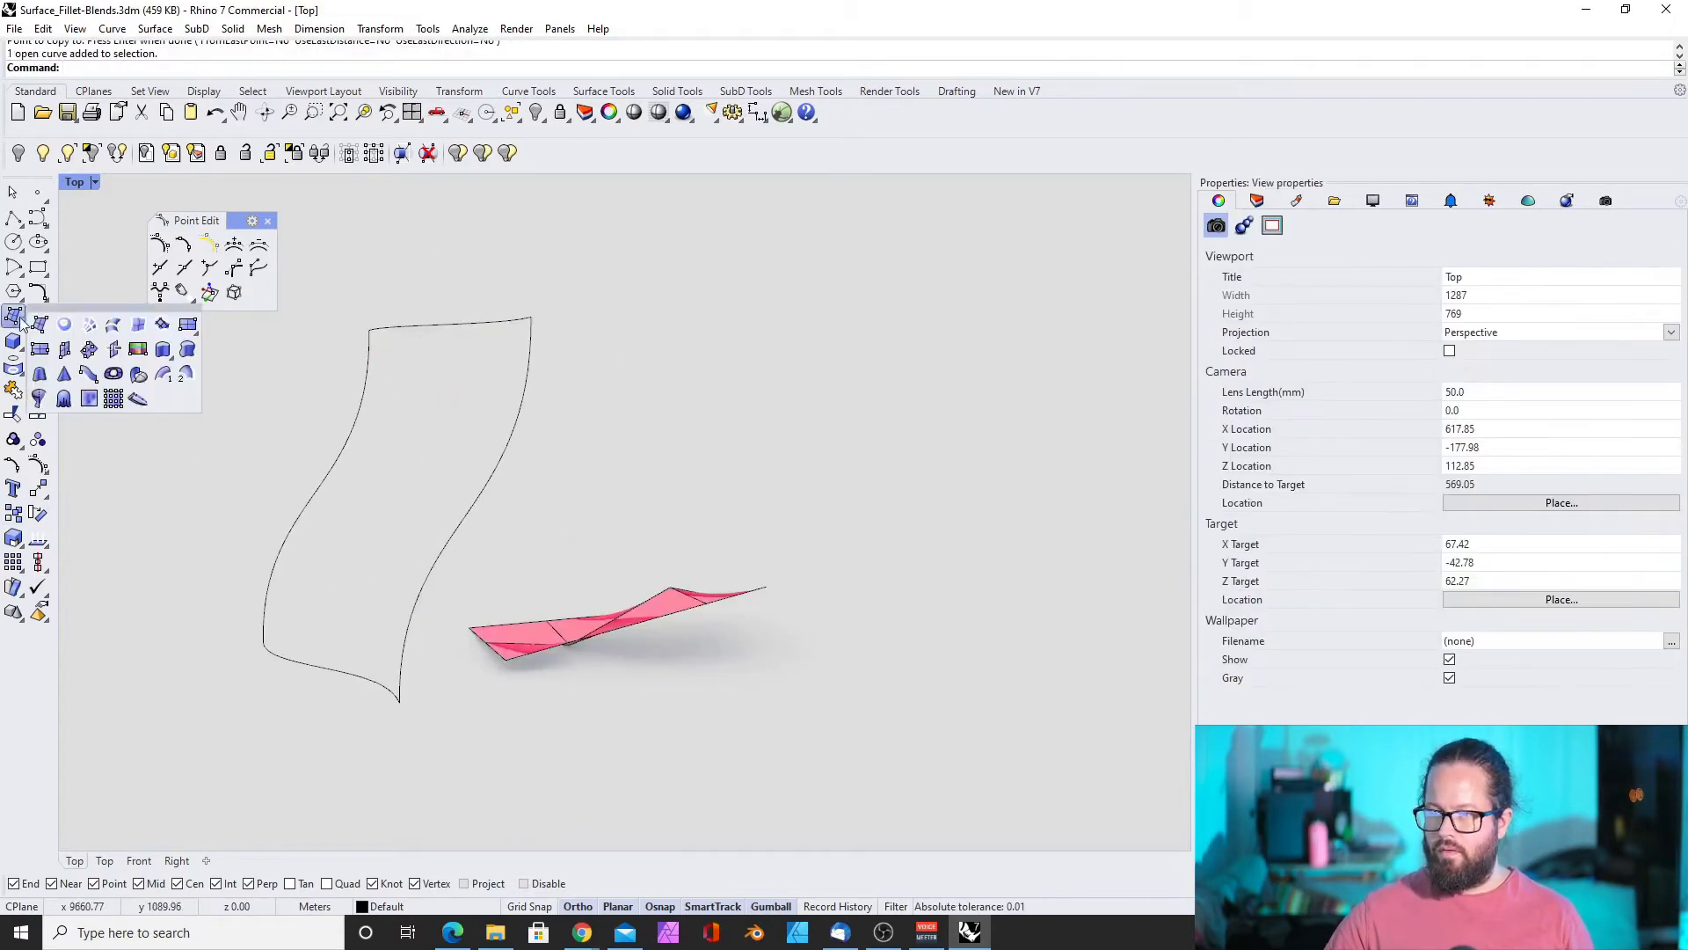
pyautogui.click(322, 670)
pyautogui.moveTo(401, 438)
pyautogui.mouseDown(button='right')
pyautogui.moveTo(493, 467)
pyautogui.moveTo(622, 458)
pyautogui.moveTo(431, 432)
pyautogui.mouseUp(button='right')
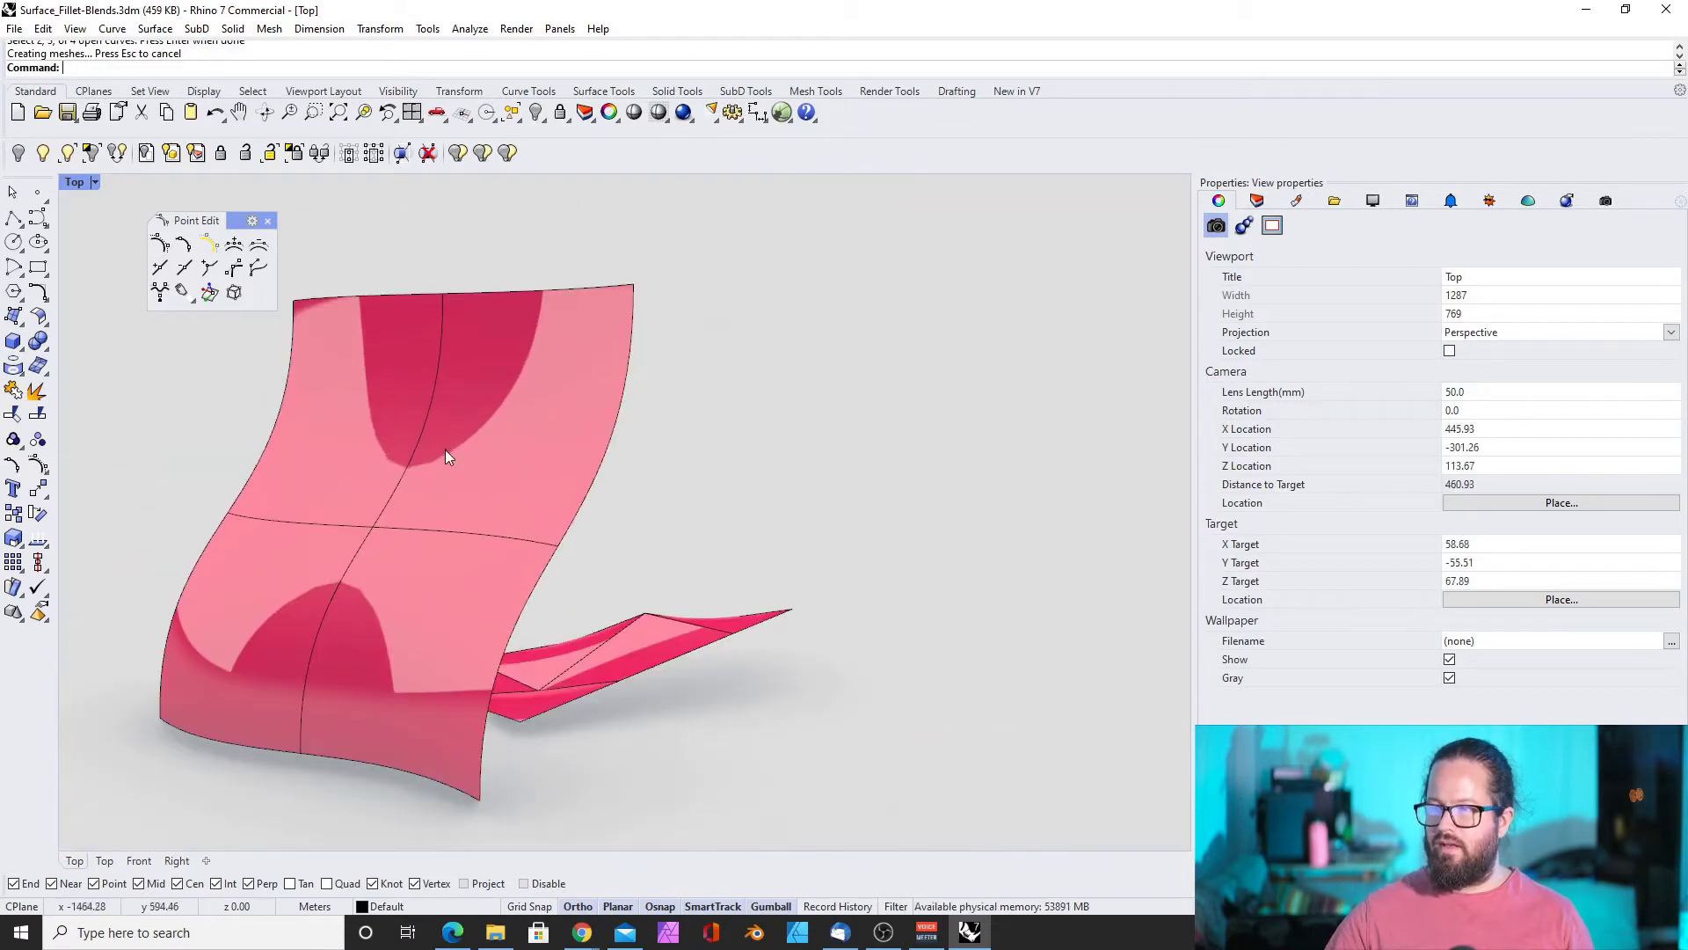
# Try to insert V-direction control points on the new curved surface
pyautogui.click(445, 442)
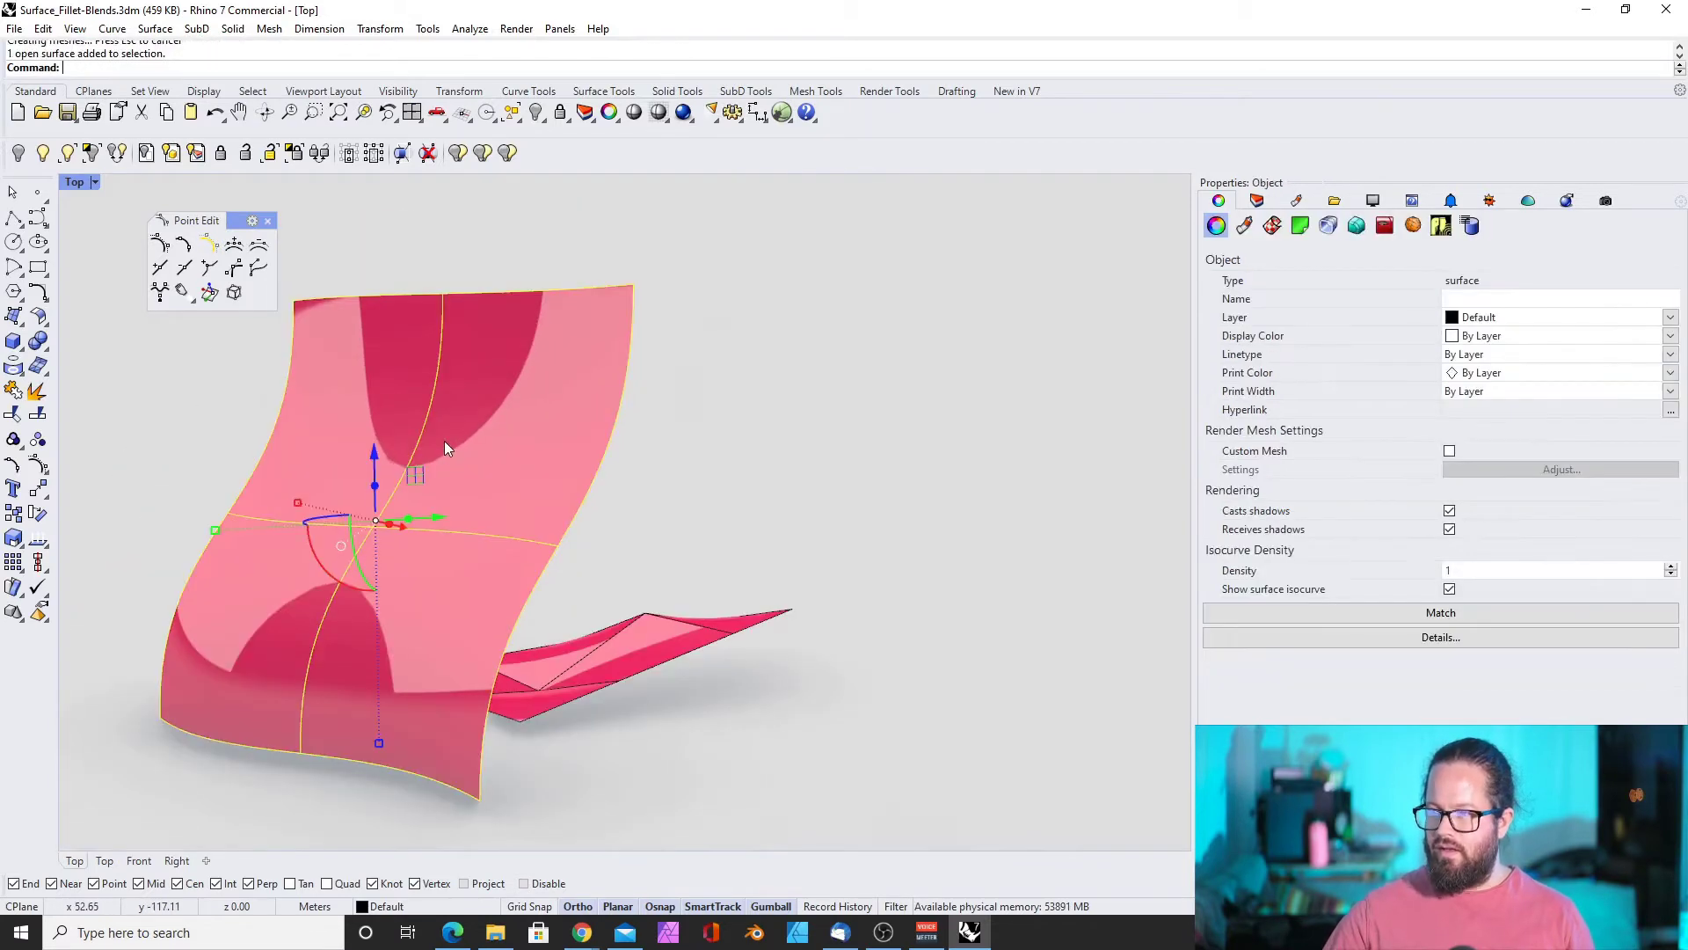
pyautogui.click(237, 246)
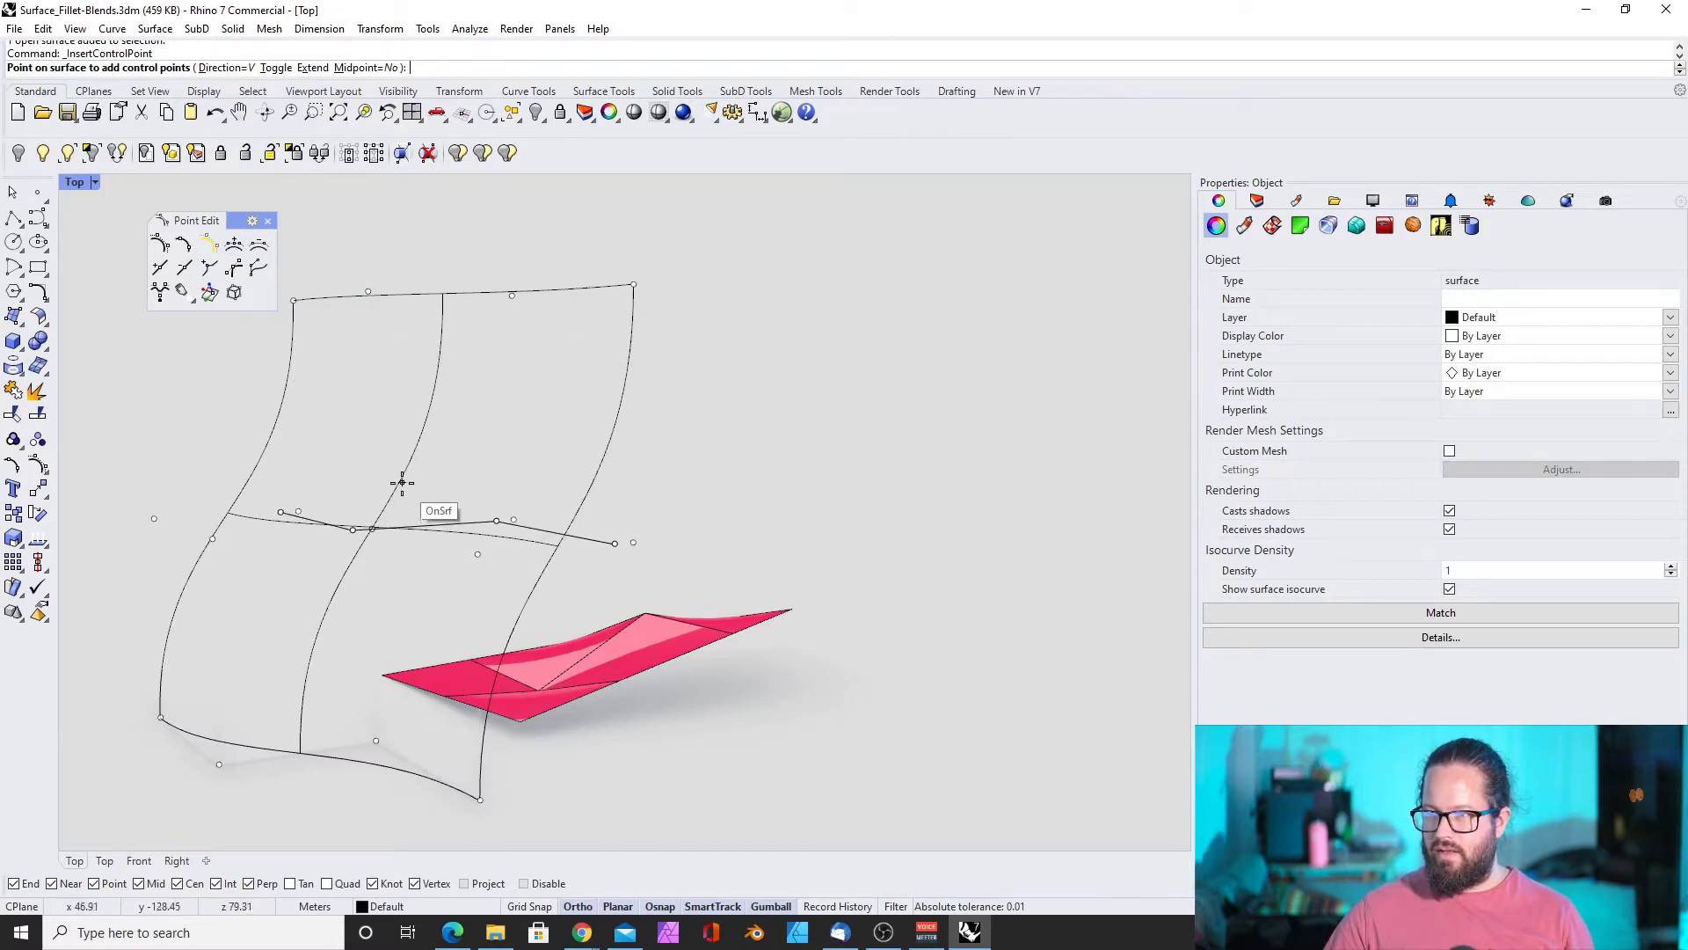
pyautogui.moveTo(404, 482); pyautogui.dragTo(704, 521, button='right')
pyautogui.scroll(-3, 704, 521)
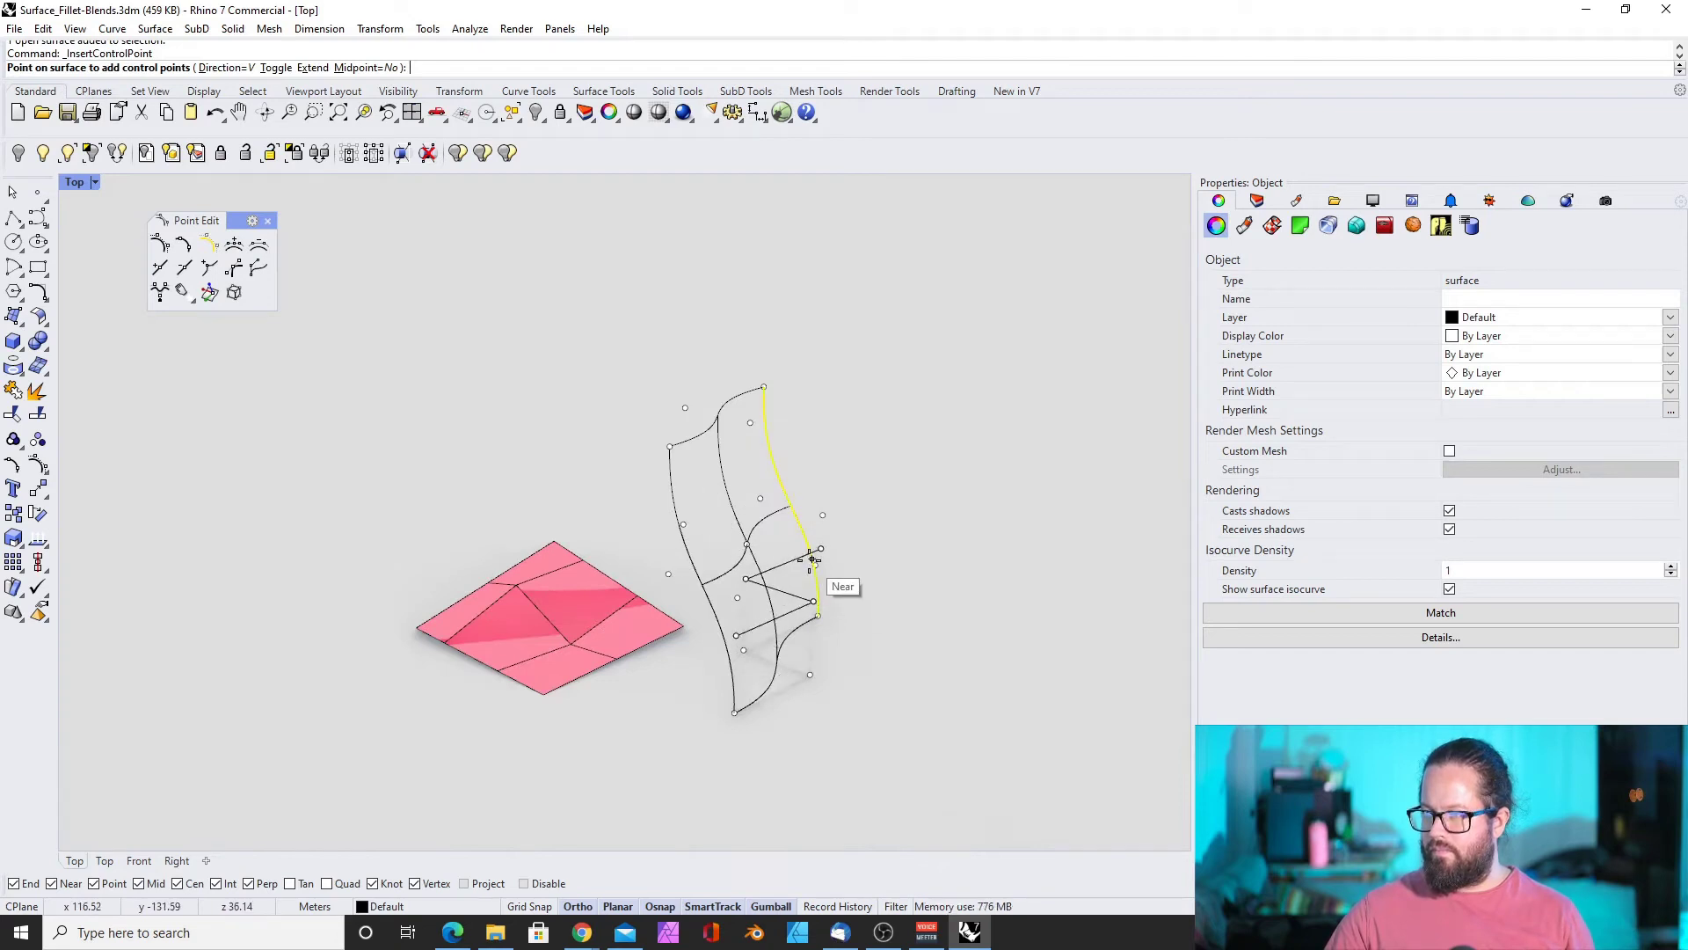
pyautogui.click(763, 457)
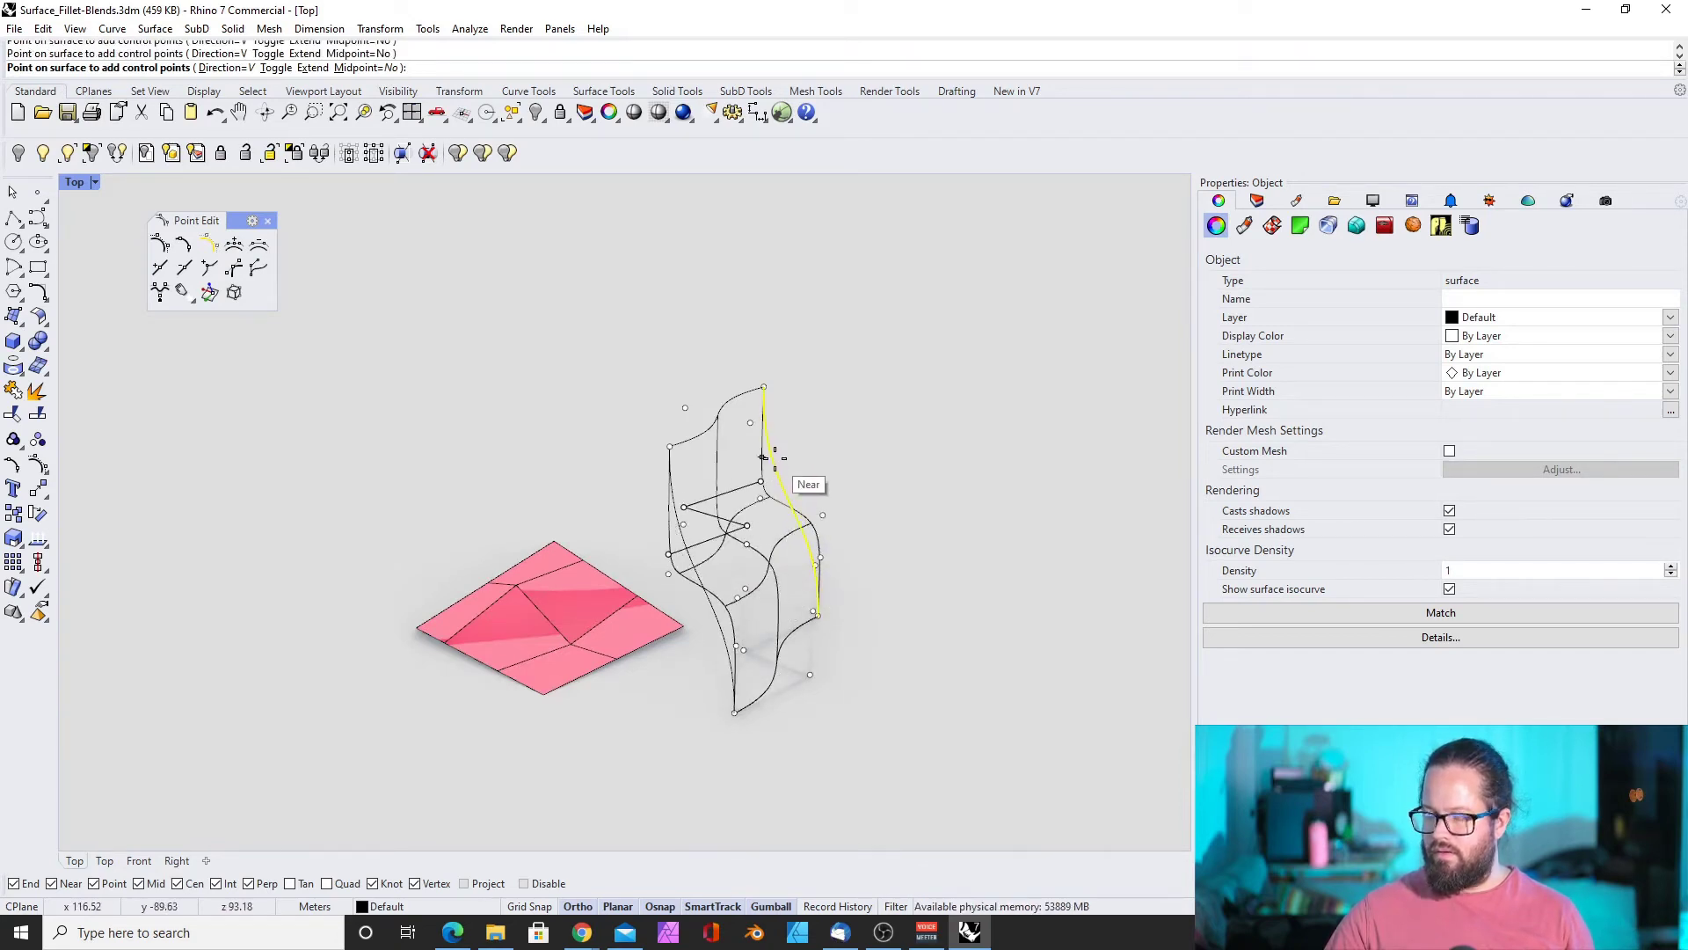
pyautogui.press('Return')
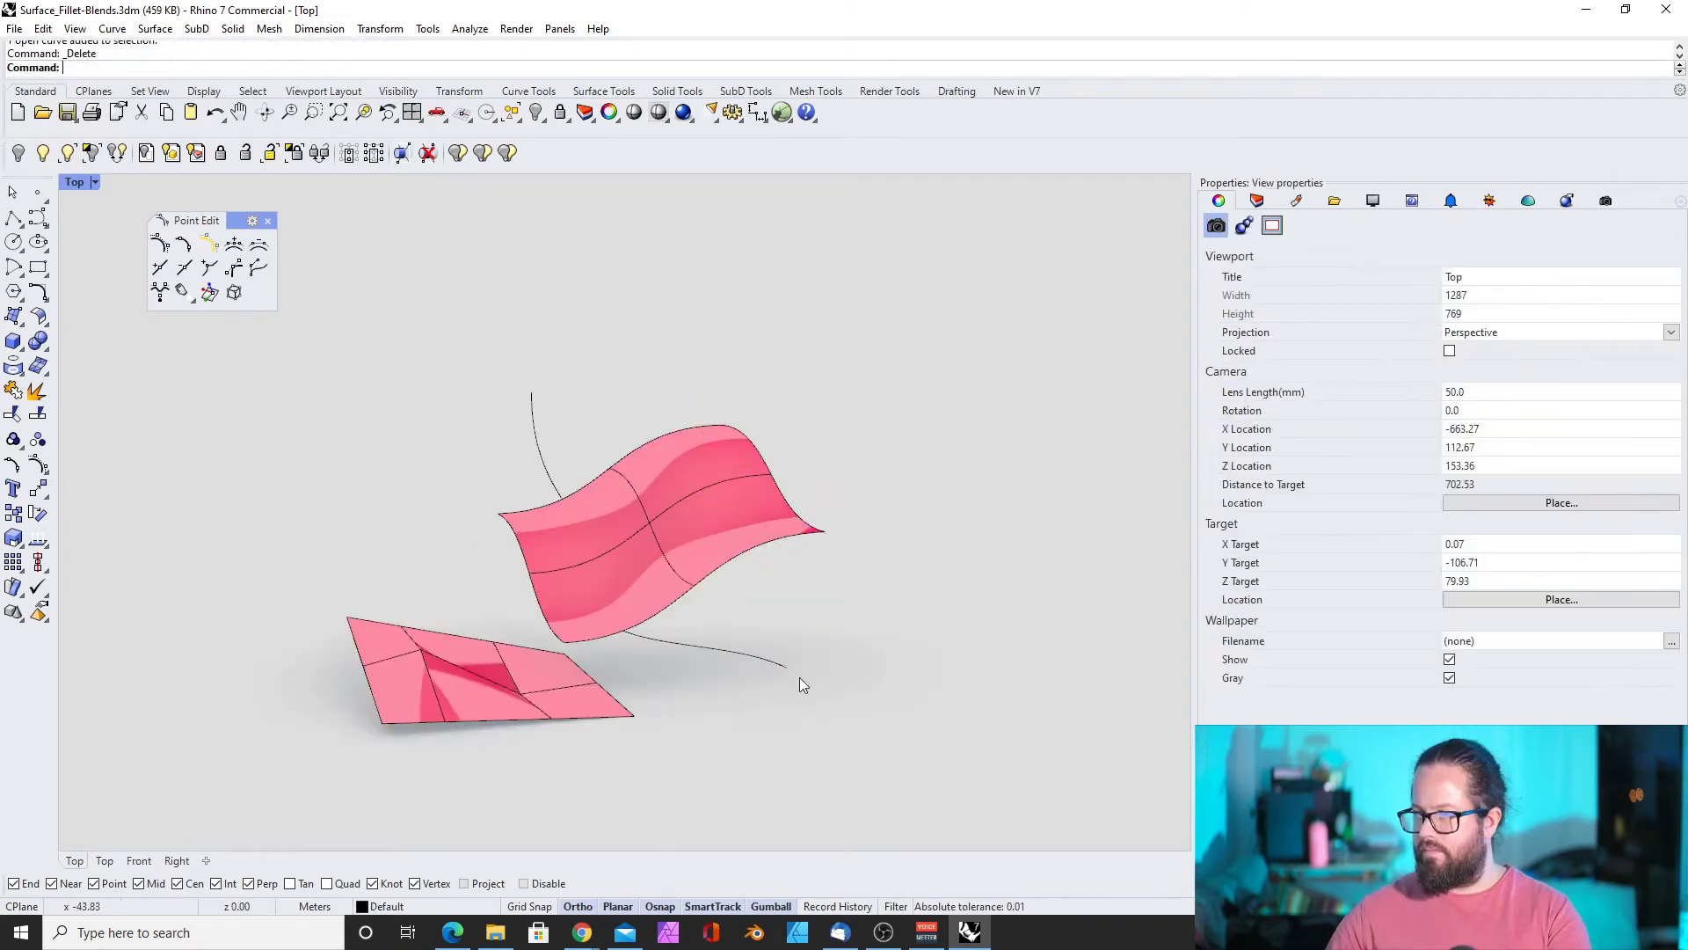
# Delete the leftover boundary curves around the curved surface
pyautogui.click(768, 661)
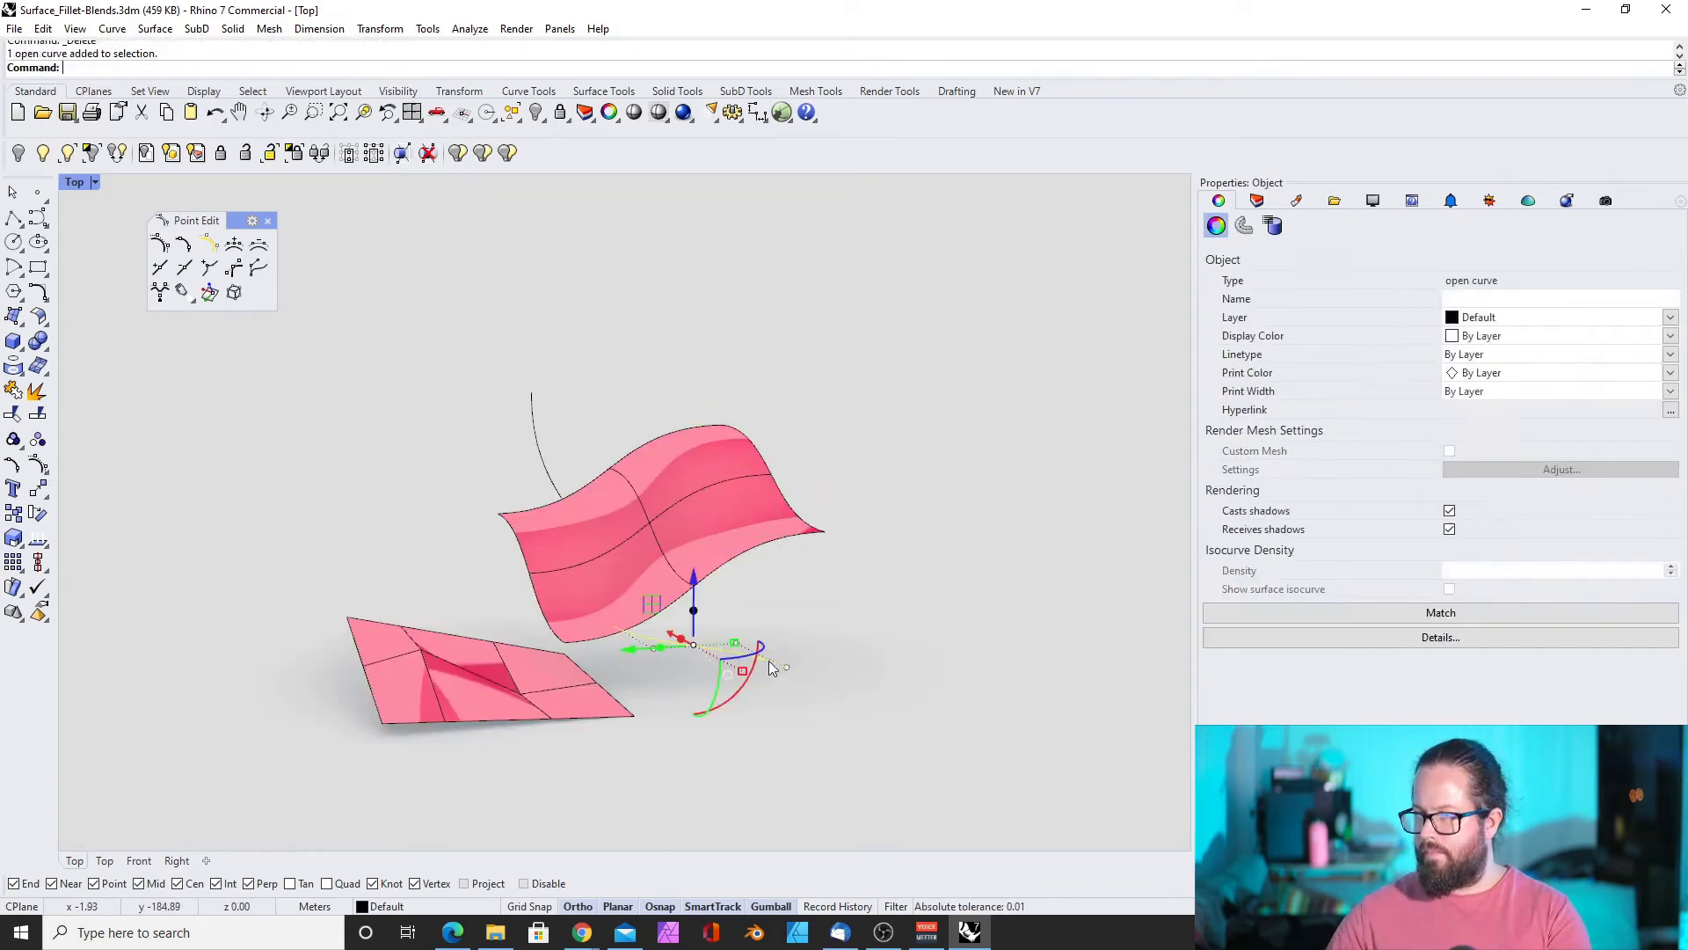
pyautogui.press('Delete')
pyautogui.click(549, 470)
pyautogui.press('Delete')
# Insert V-direction control points near the upper end of the curved surface and turn on its control points
pyautogui.moveTo(554, 475); pyautogui.dragTo(607, 543, button='right')
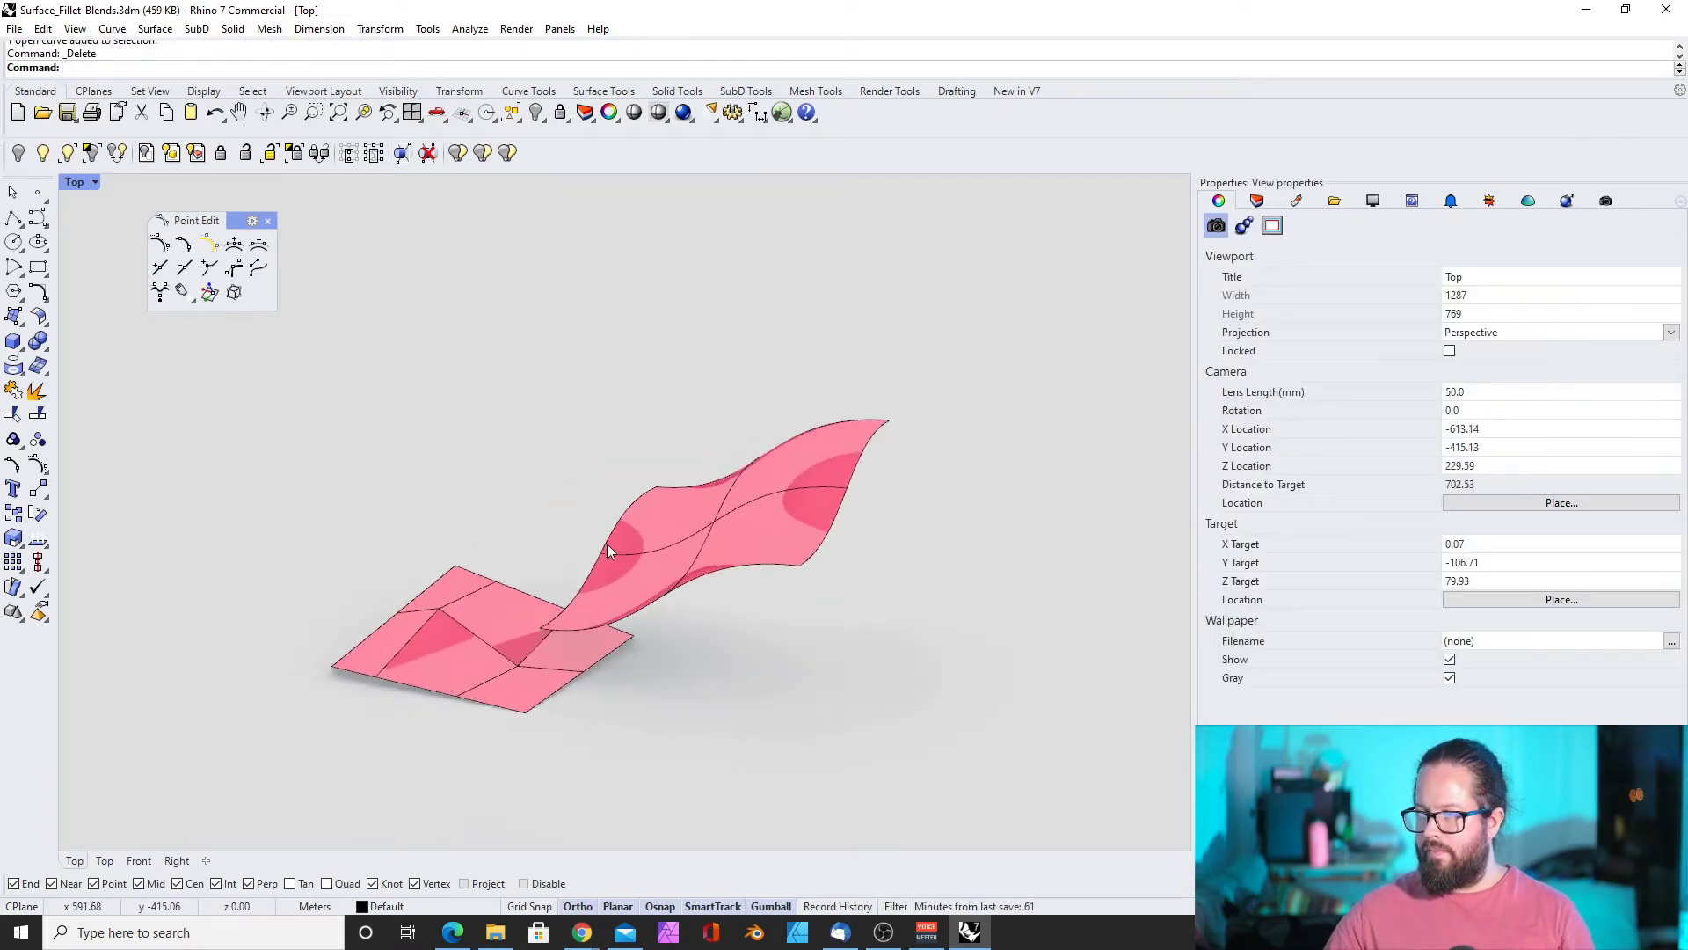
pyautogui.scroll(6, 606, 543)
pyautogui.click(234, 247)
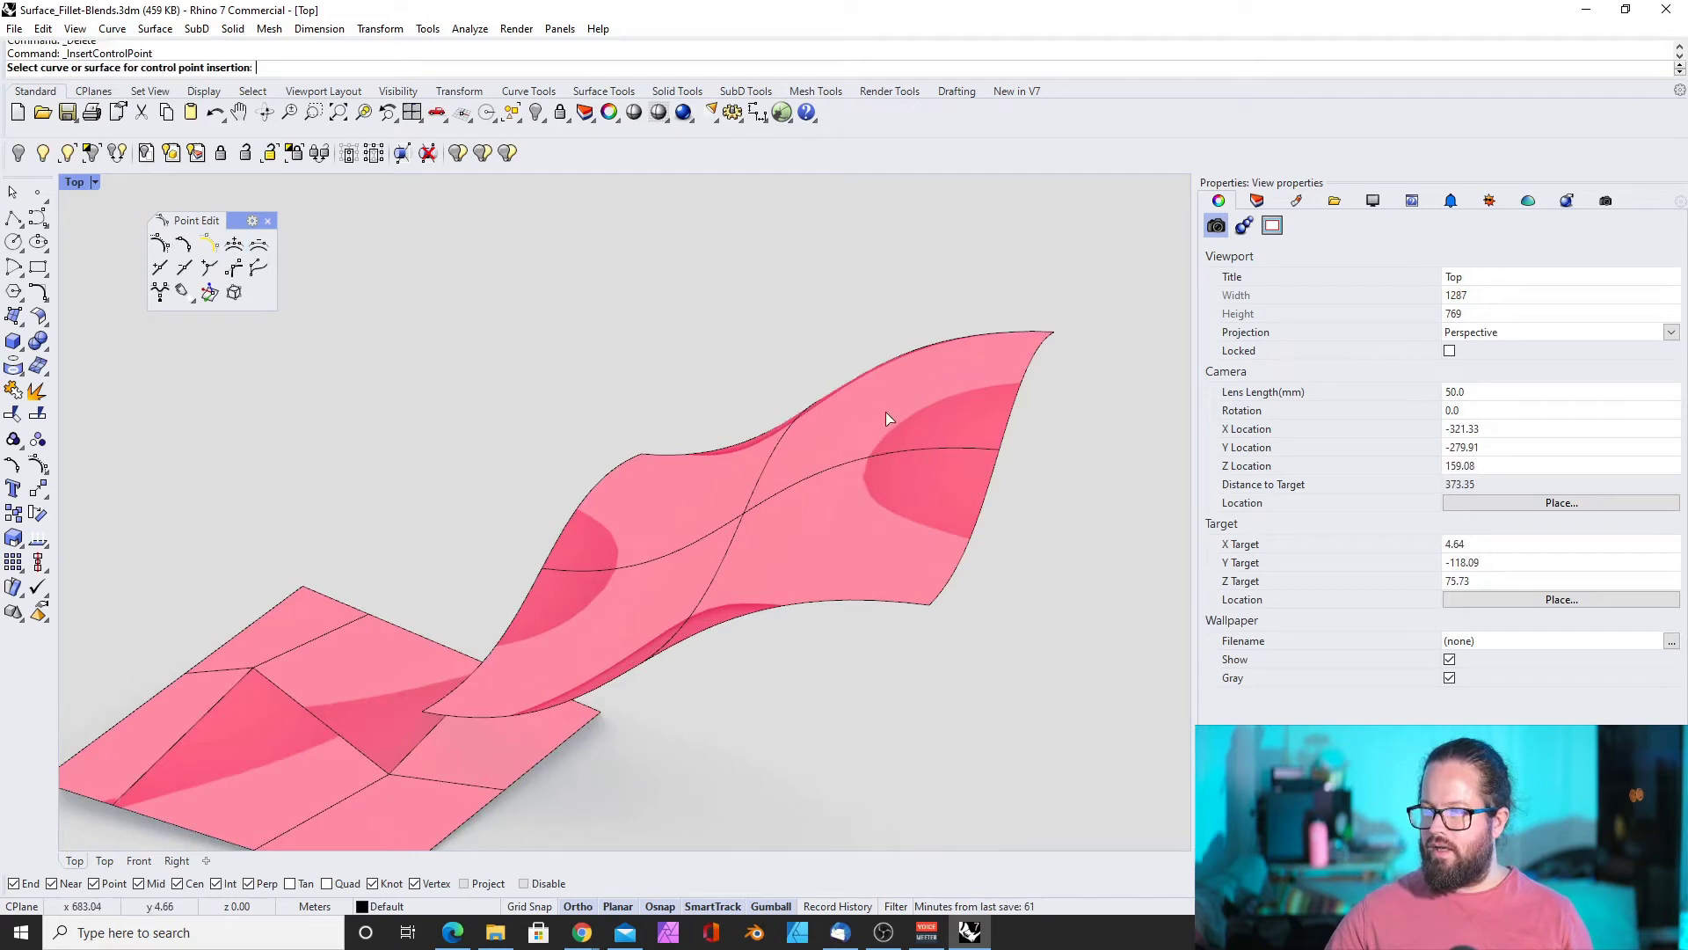
pyautogui.click(912, 455)
pyautogui.moveTo(912, 418); pyautogui.dragTo(940, 343, button='right')
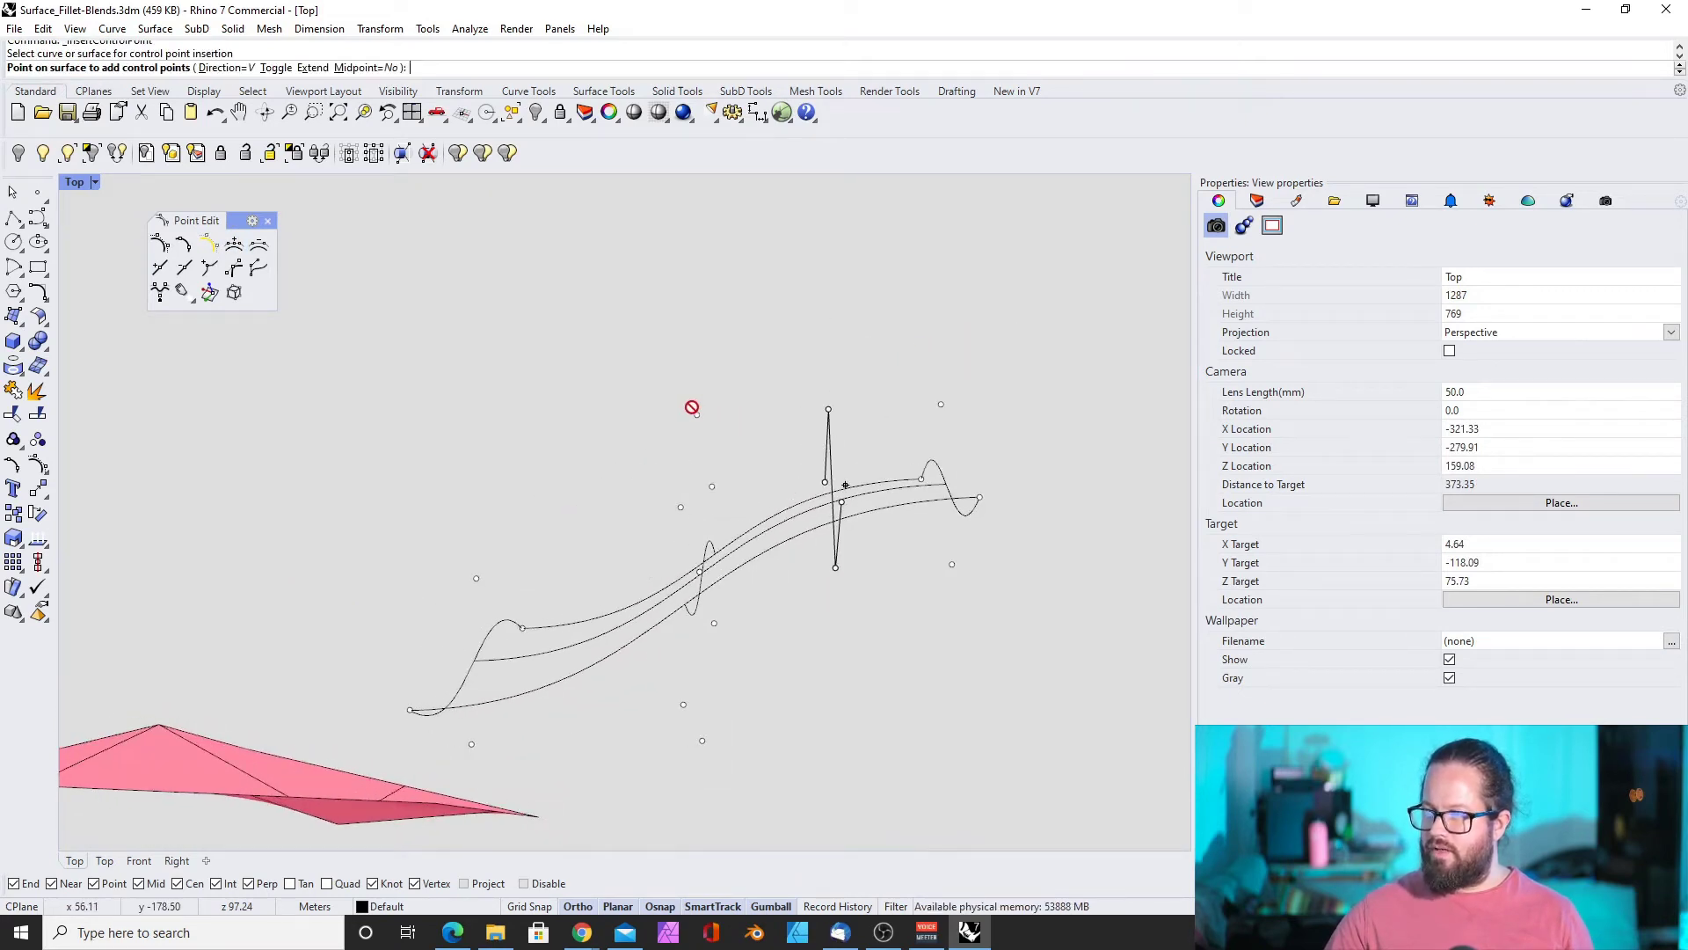
pyautogui.moveTo(832, 432); pyautogui.dragTo(894, 331, button='right')
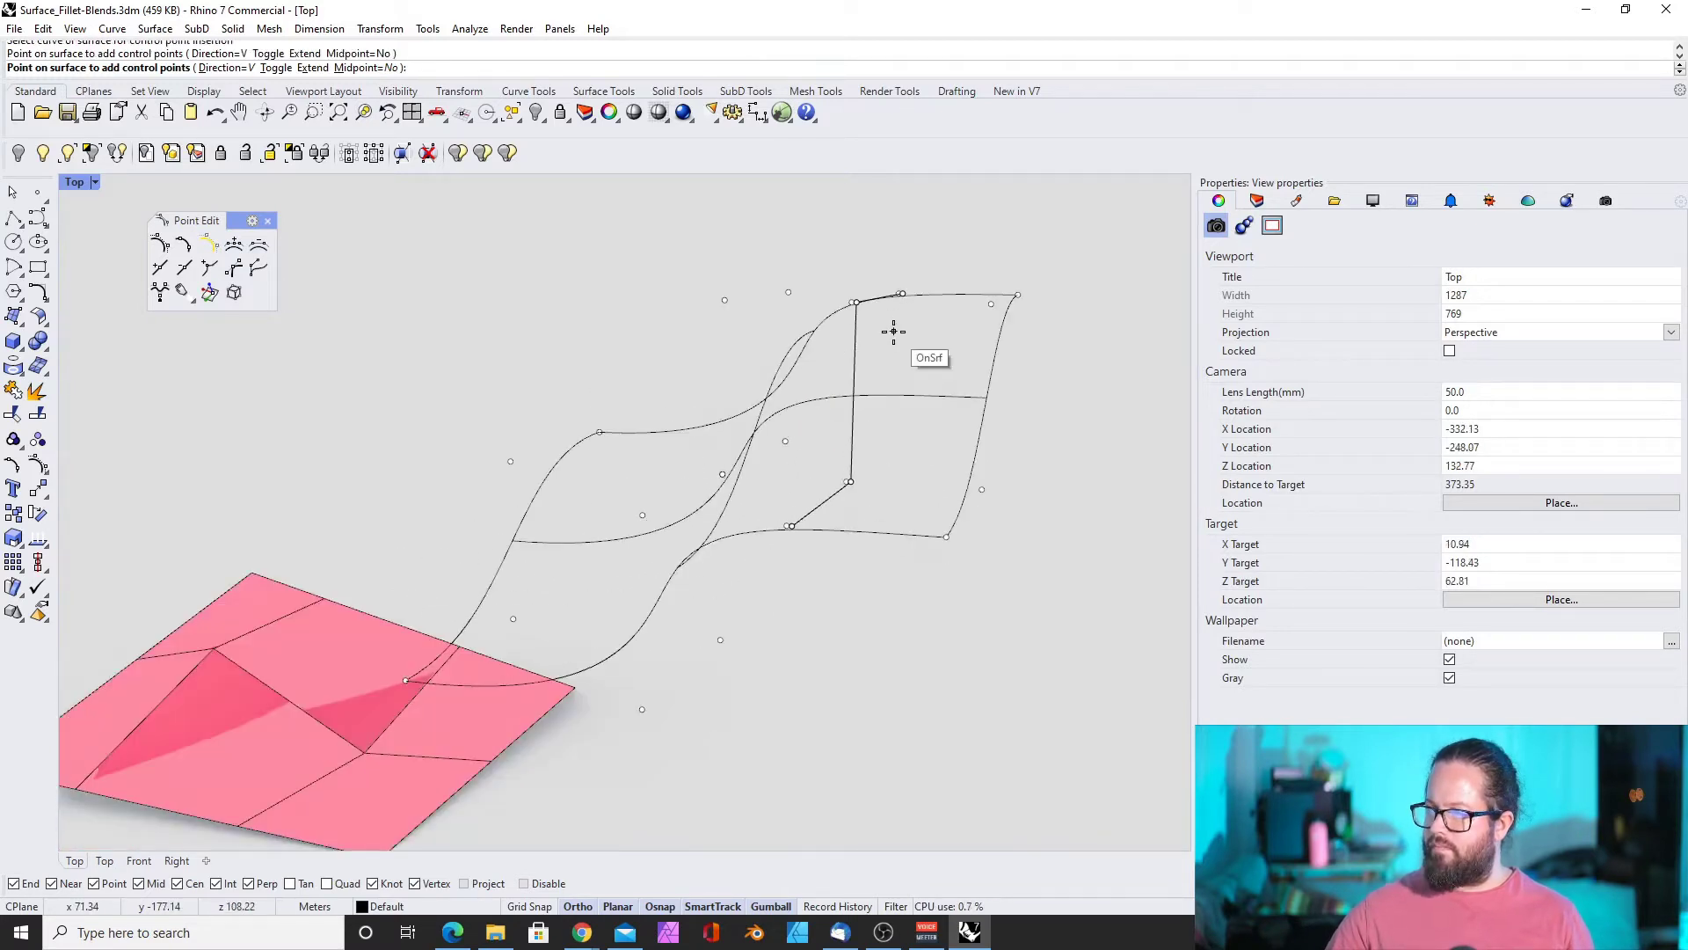
pyautogui.click(893, 331)
pyautogui.moveTo(894, 330)
pyautogui.mouseDown(button='right')
pyautogui.moveTo(882, 340)
pyautogui.moveTo(1002, 273)
pyautogui.moveTo(888, 336)
pyautogui.moveTo(852, 381)
pyautogui.moveTo(890, 361)
pyautogui.mouseUp(button='right')
pyautogui.click(886, 358)
pyautogui.click(159, 243)
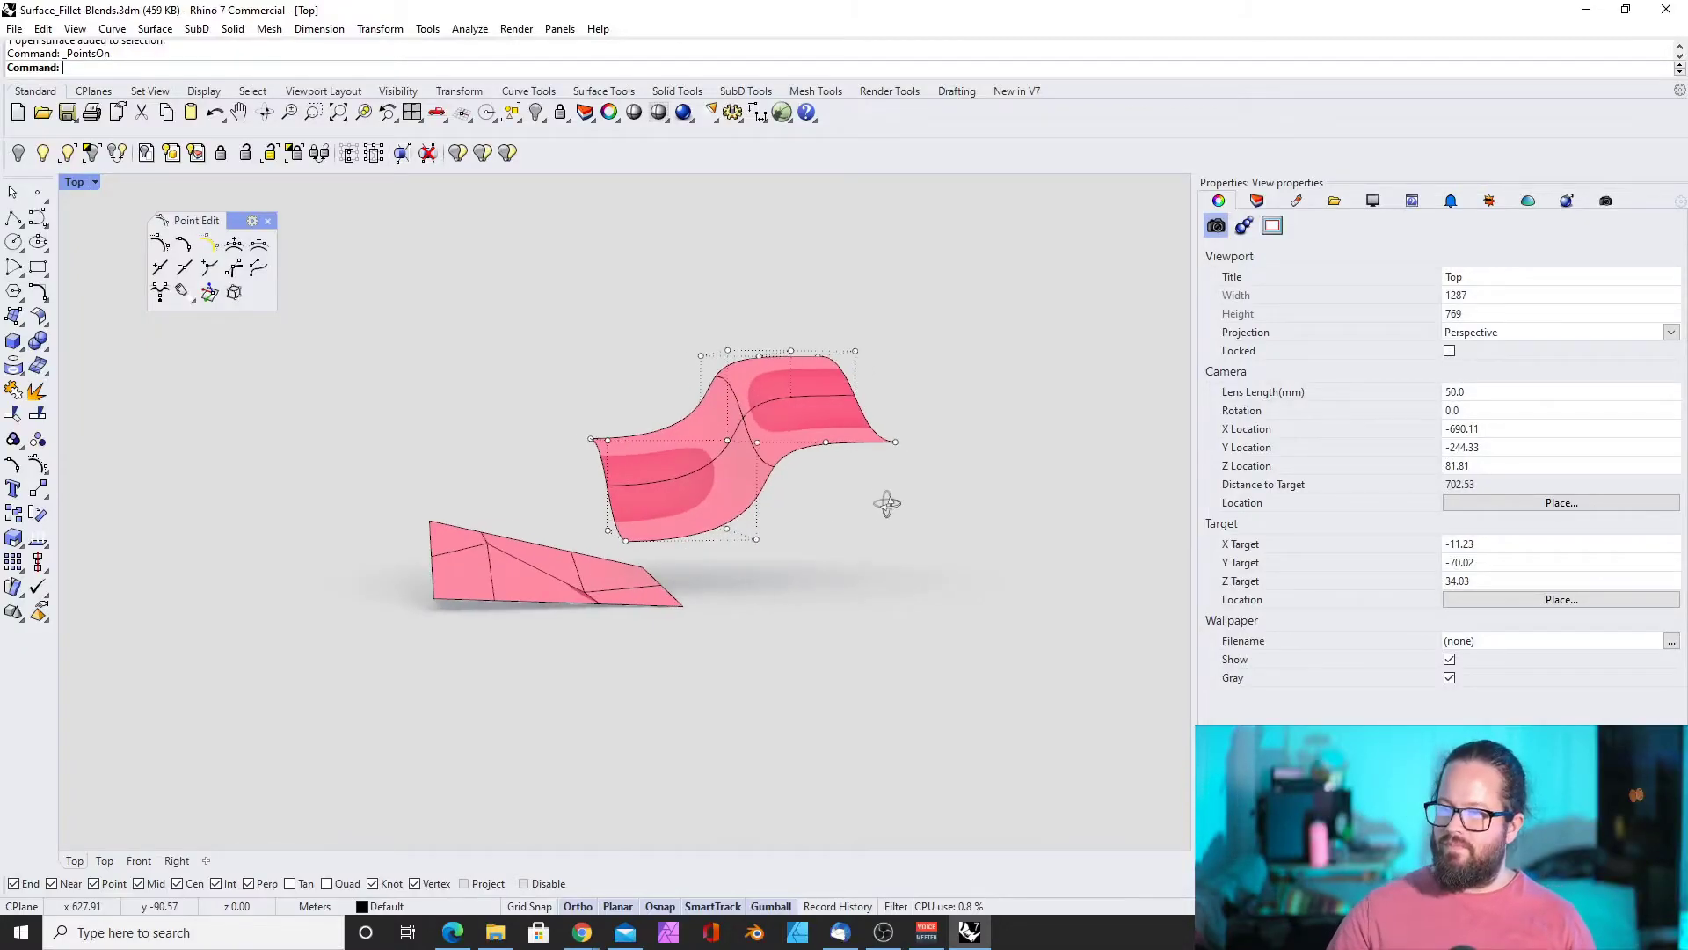
# Turn on the control points of the flat surface
pyautogui.moveTo(181, 539); pyautogui.dragTo(183, 532, button='right')
pyautogui.click(189, 487)
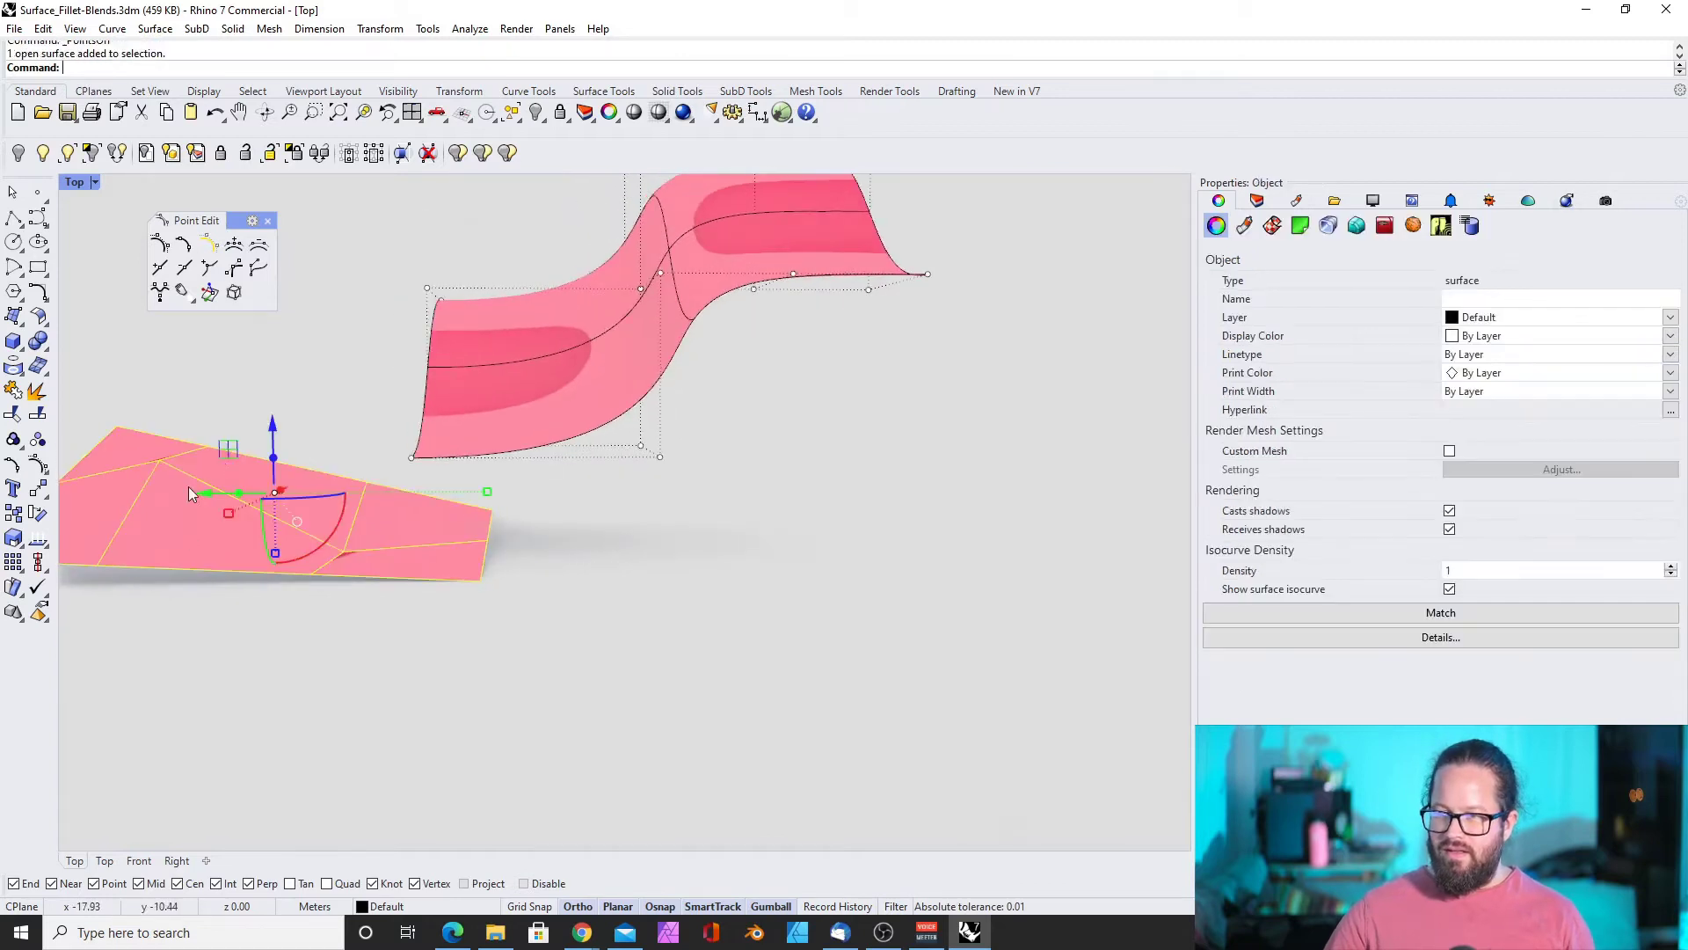
pyautogui.scroll(-4, 255, 431)
pyautogui.scroll(5, 249, 527)
pyautogui.moveTo(255, 439); pyautogui.dragTo(264, 493, button='right')
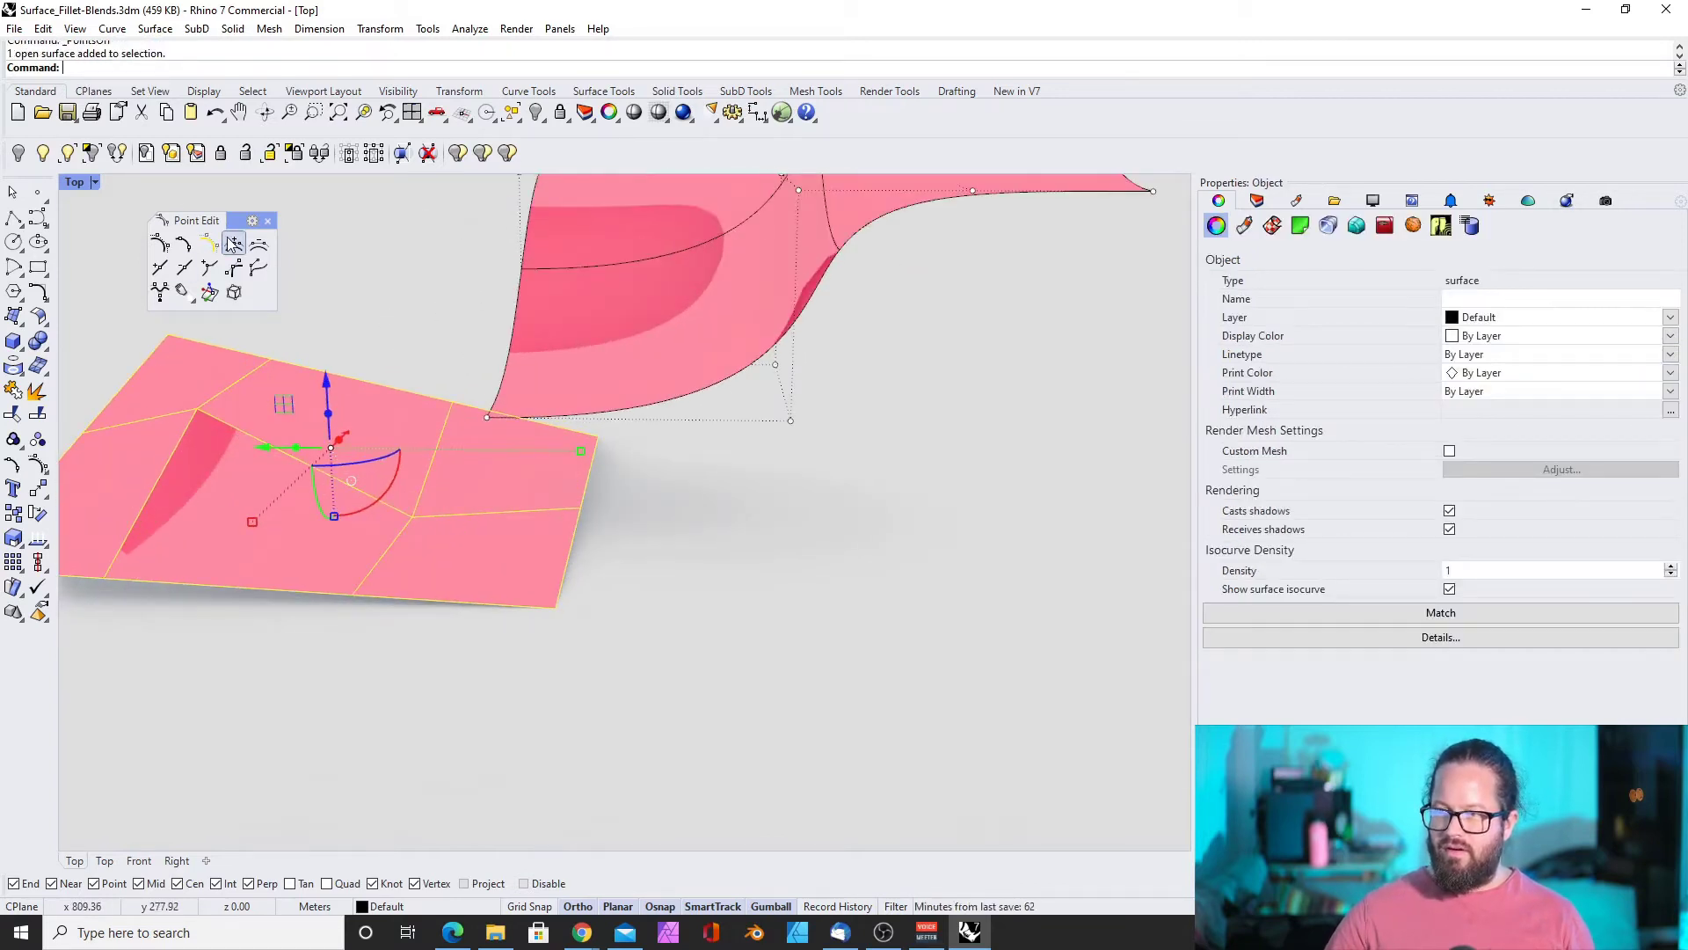
pyautogui.click(234, 243)
pyautogui.moveTo(290, 352); pyautogui.dragTo(373, 436, button='right')
pyautogui.scroll(-6, 373, 436)
pyautogui.scroll(10, 236, 455)
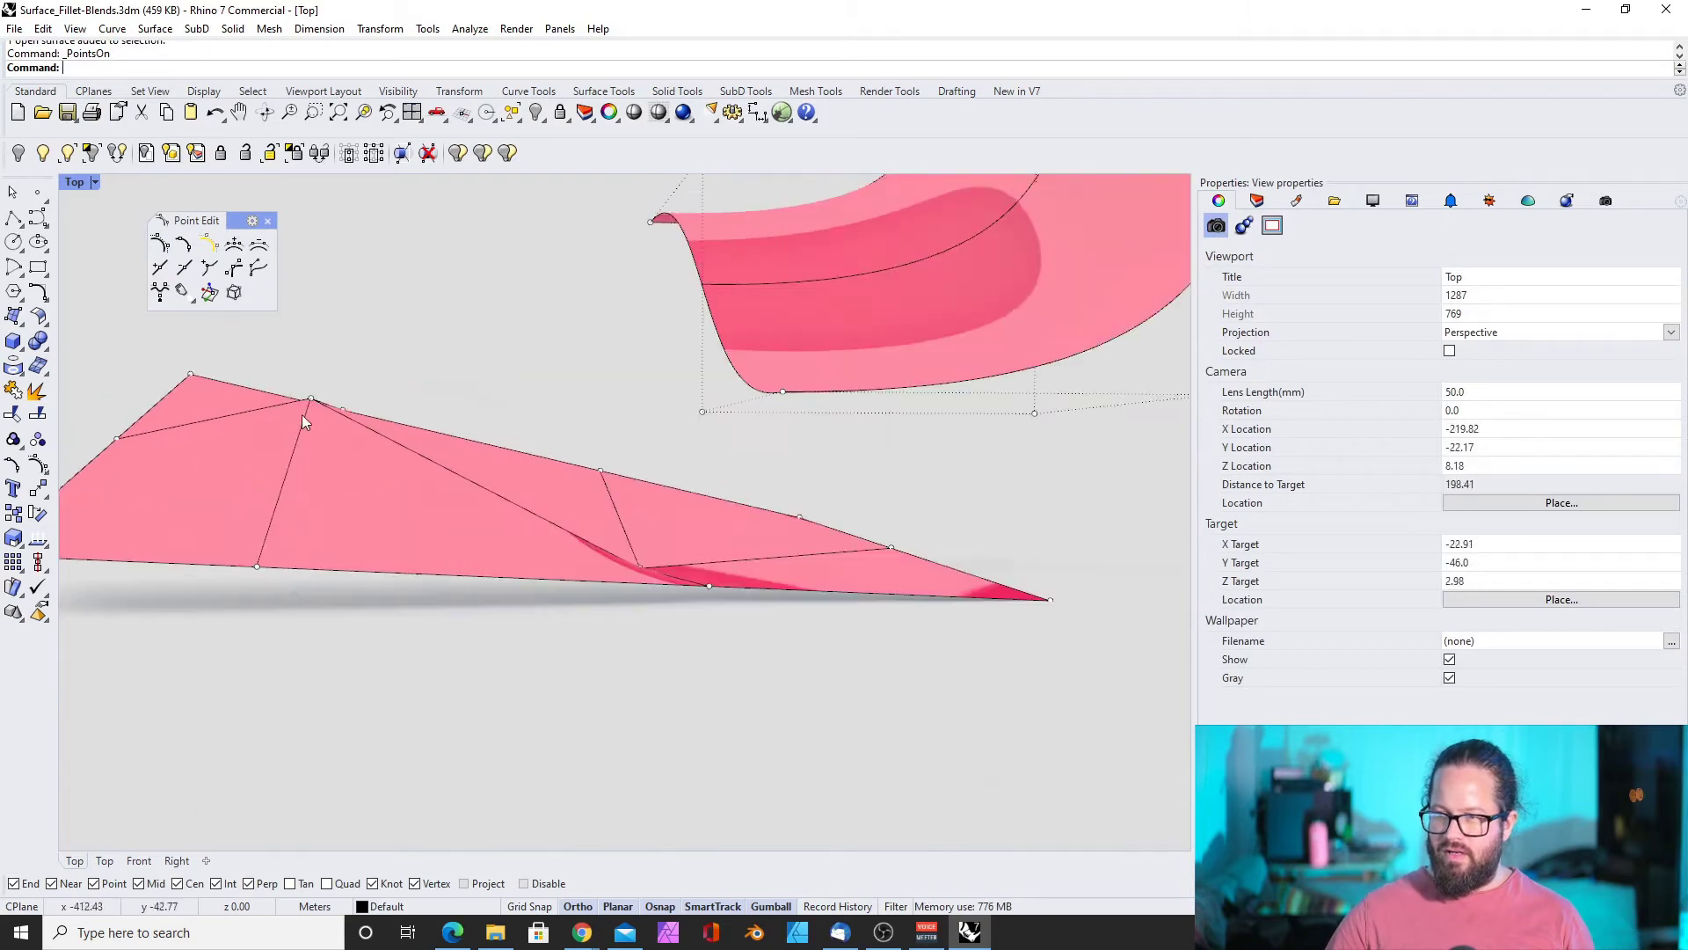
# Examine the control points of the flat and curved surfaces, including the flat surface's raised inner point
pyautogui.scroll(-7, 369, 436)
pyautogui.moveTo(426, 508); pyautogui.dragTo(382, 575, button='right')
pyautogui.scroll(-4, 563, 422)
pyautogui.scroll(8, 786, 300)
pyautogui.scroll(-4, 787, 298)
pyautogui.moveTo(774, 316); pyautogui.dragTo(363, 571, button='right')
pyautogui.scroll(6, 346, 492)
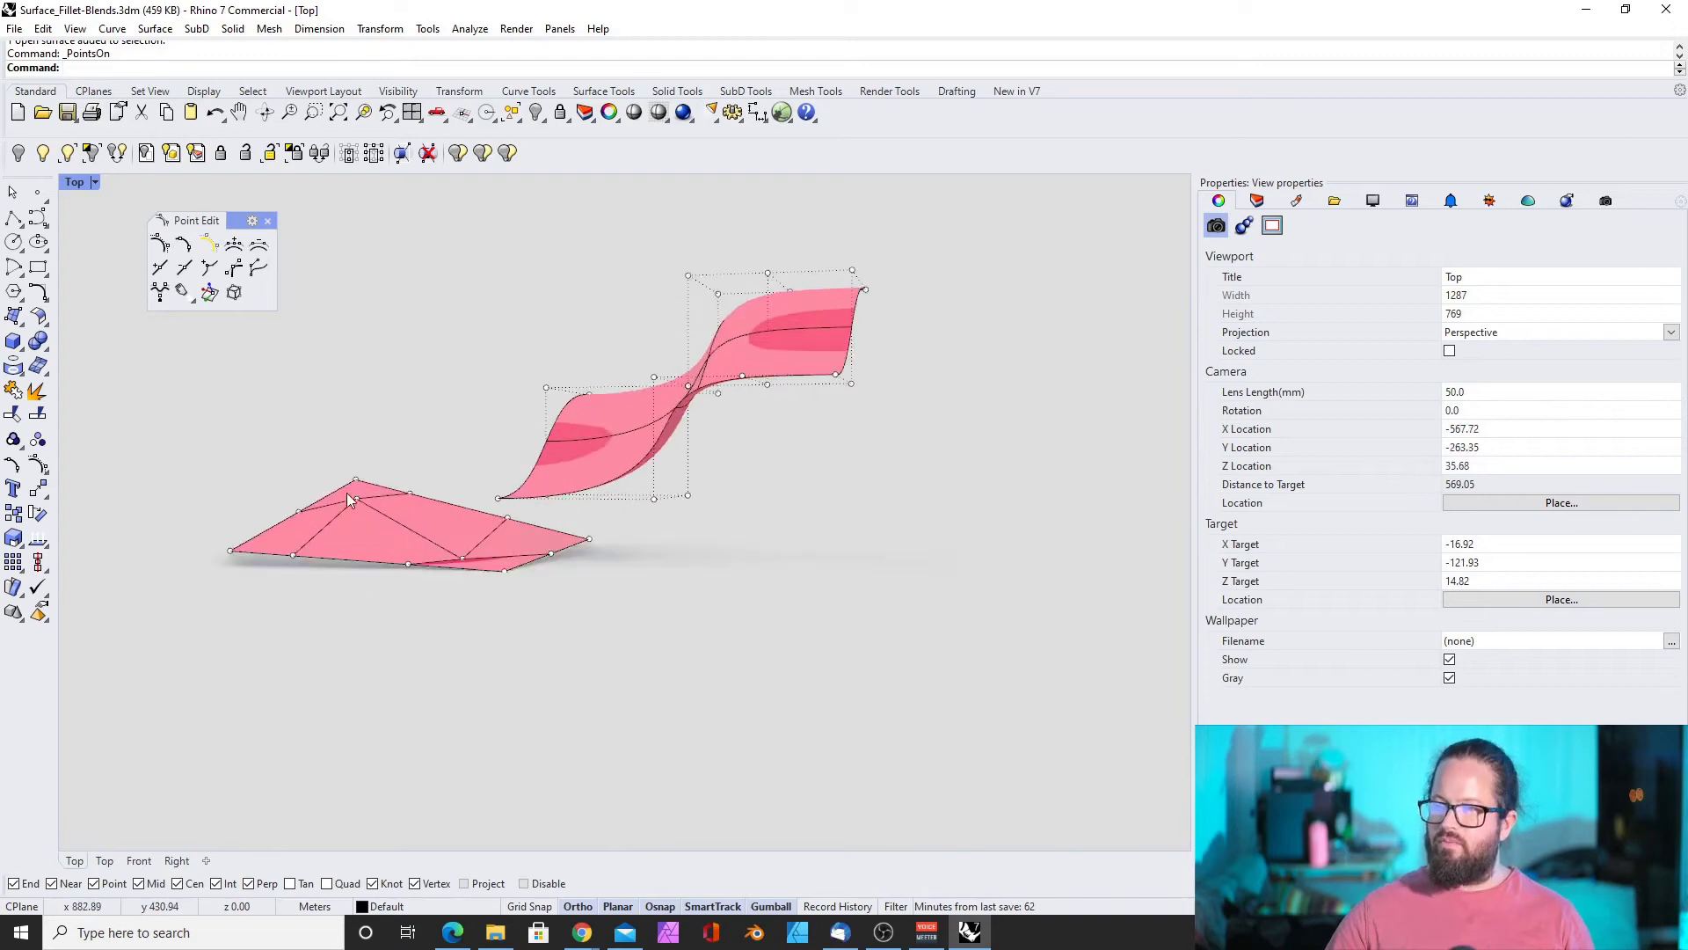
pyautogui.click(373, 510)
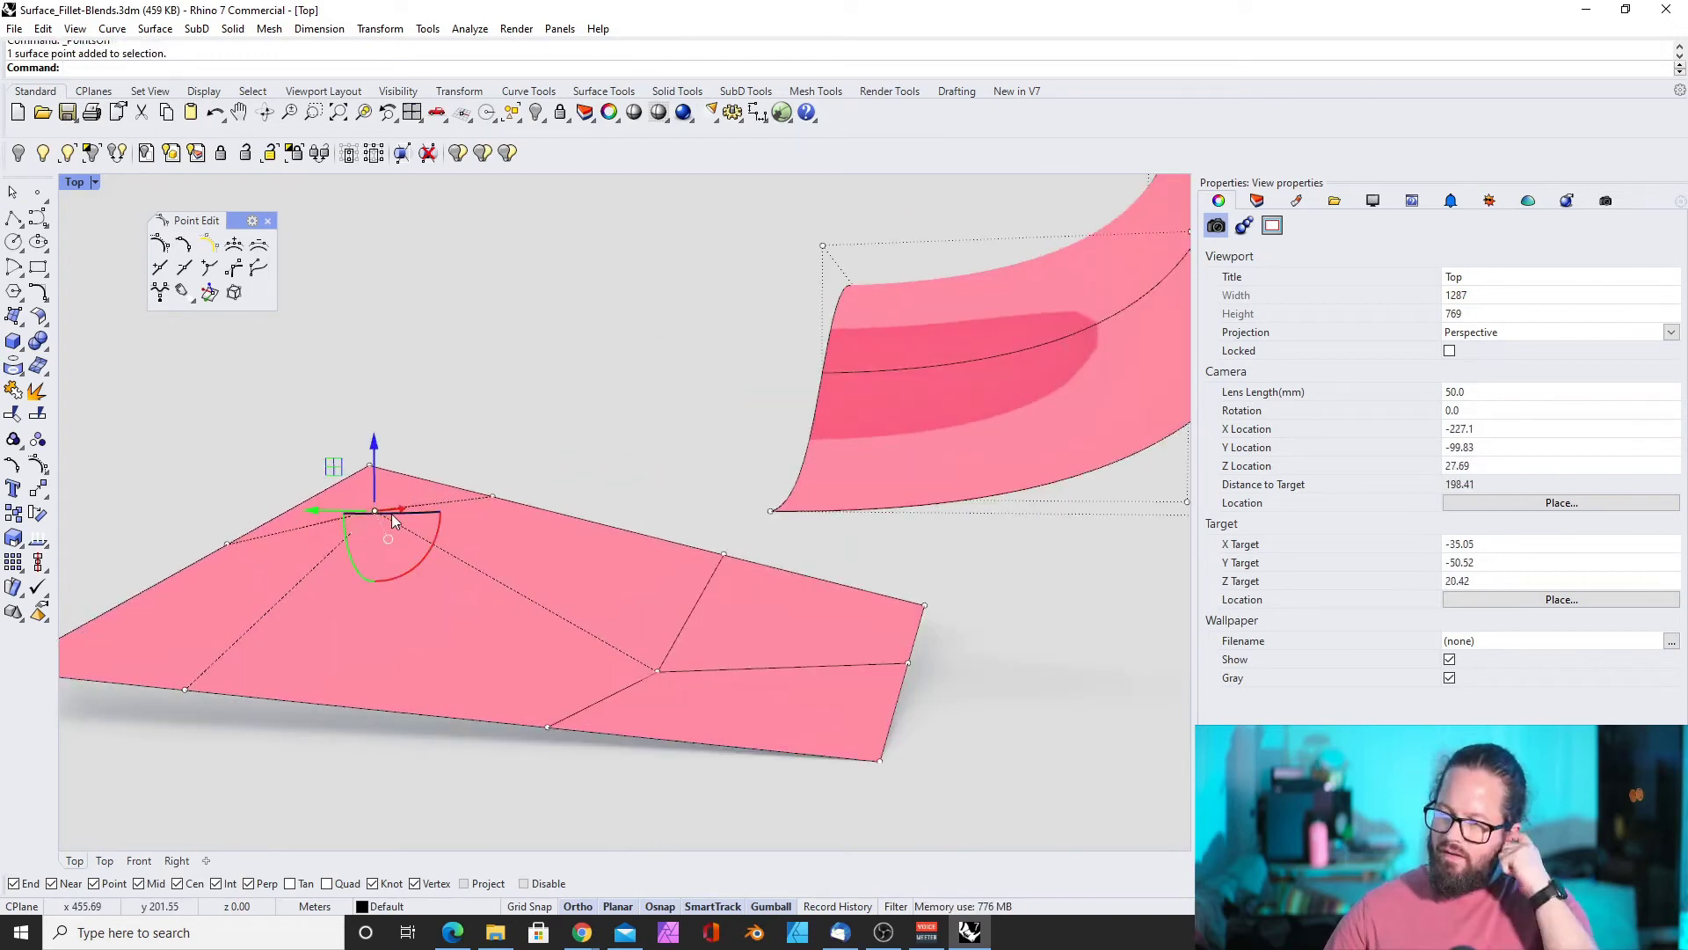
pyautogui.scroll(-10, 392, 516)
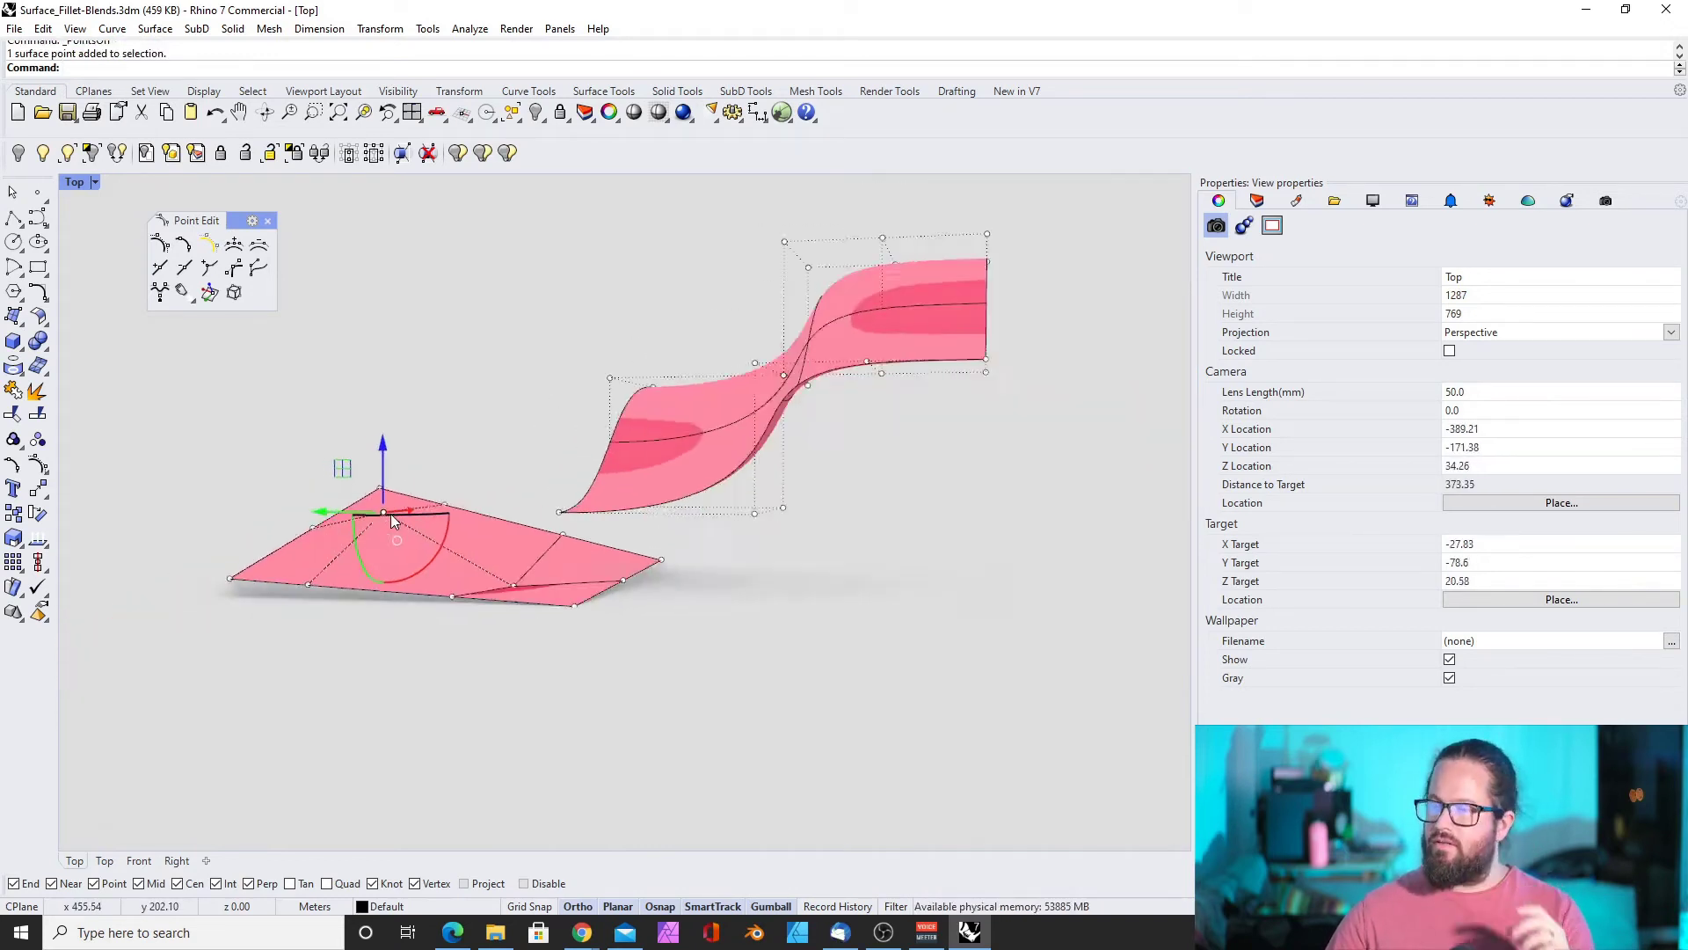
# Shift a pair of control points along the curved surface's lower side in the Y direction
pyautogui.scroll(4, 729, 408)
pyautogui.moveTo(563, 524); pyautogui.dragTo(701, 511, button='right')
pyautogui.scroll(-4, 701, 511)
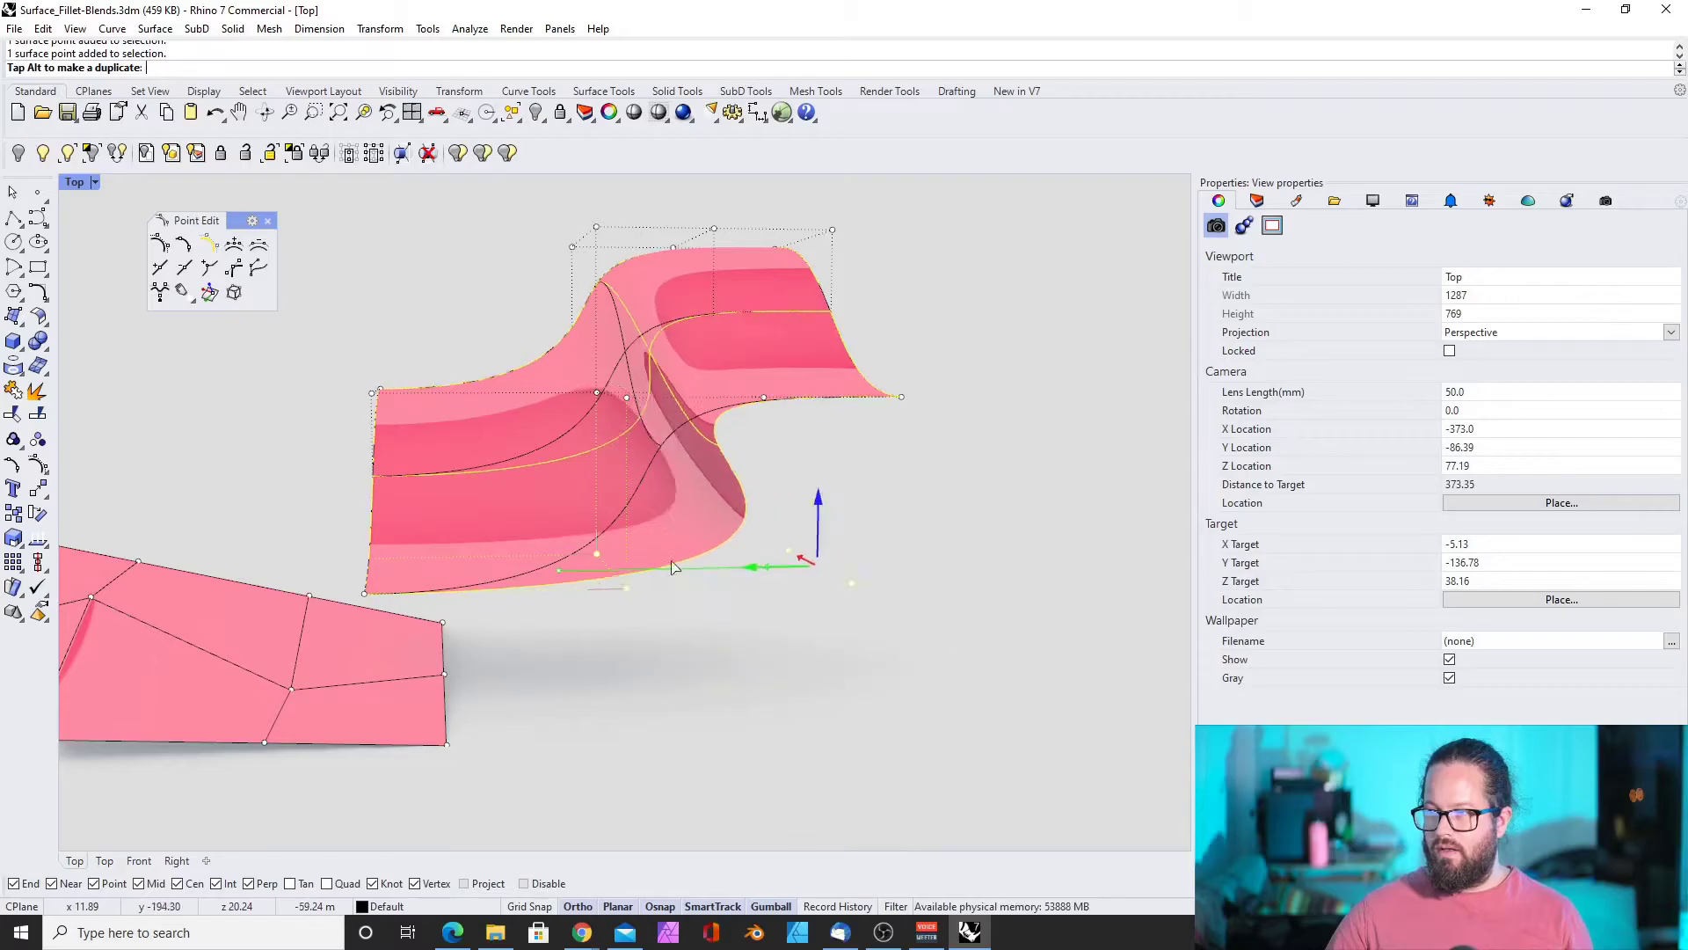
pyautogui.moveTo(422, 537); pyautogui.dragTo(474, 563)
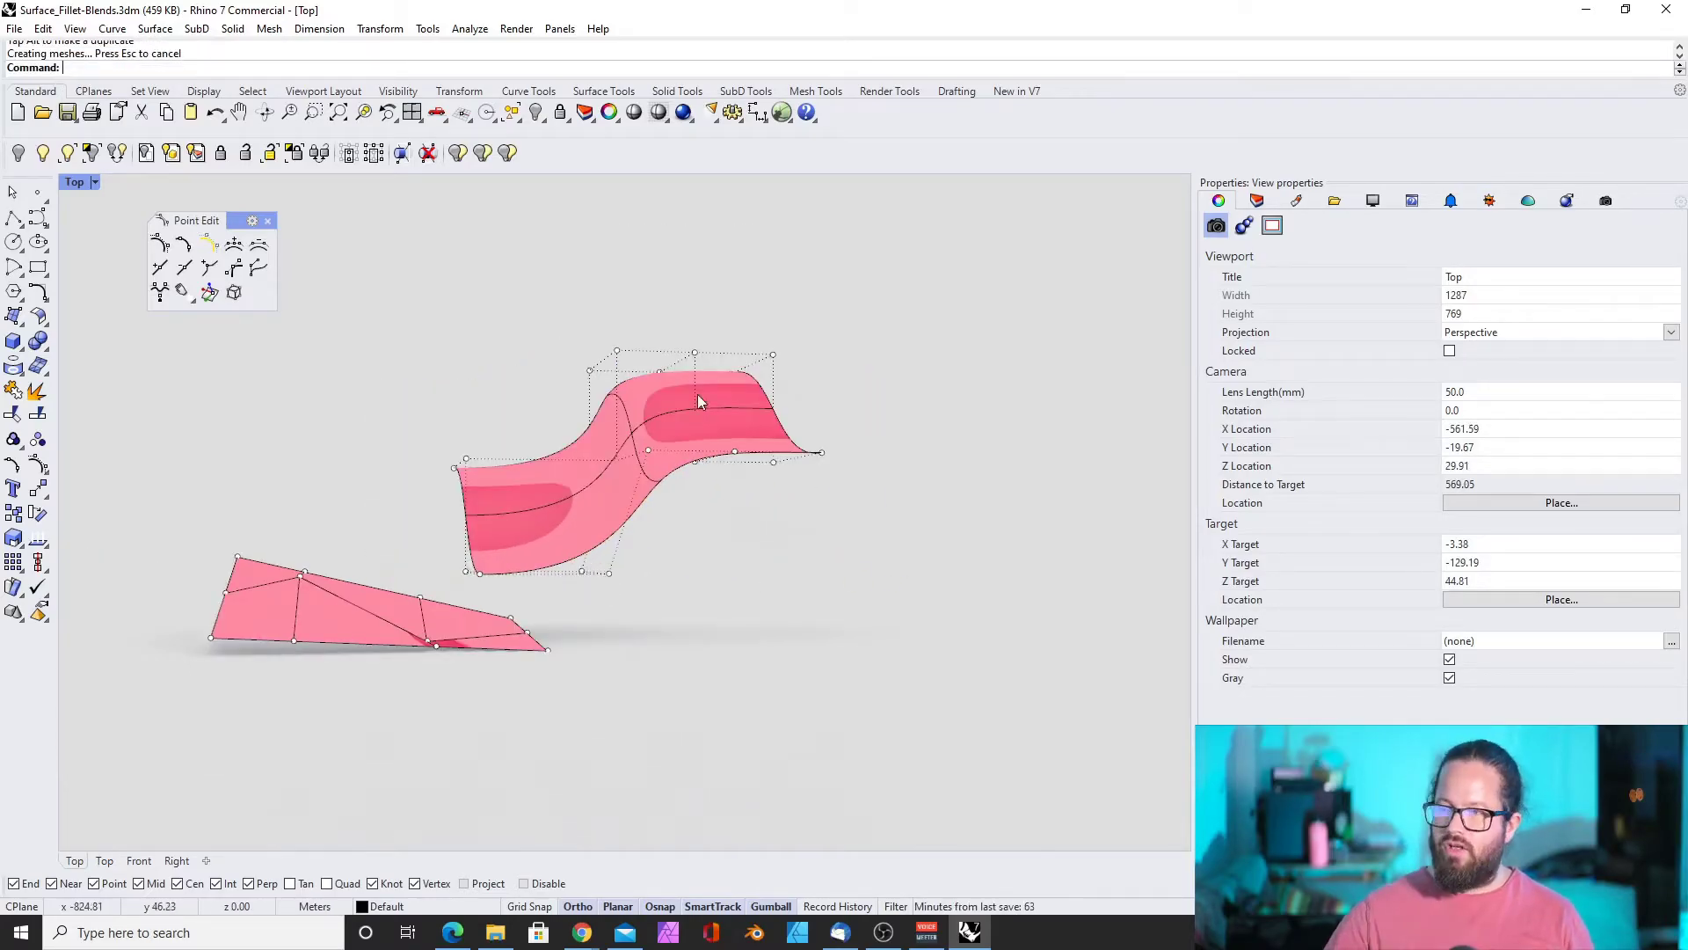
# Try to turn on edit points for the curved surface
pyautogui.click(629, 431)
pyautogui.click(184, 244)
pyautogui.scroll(4, 727, 512)
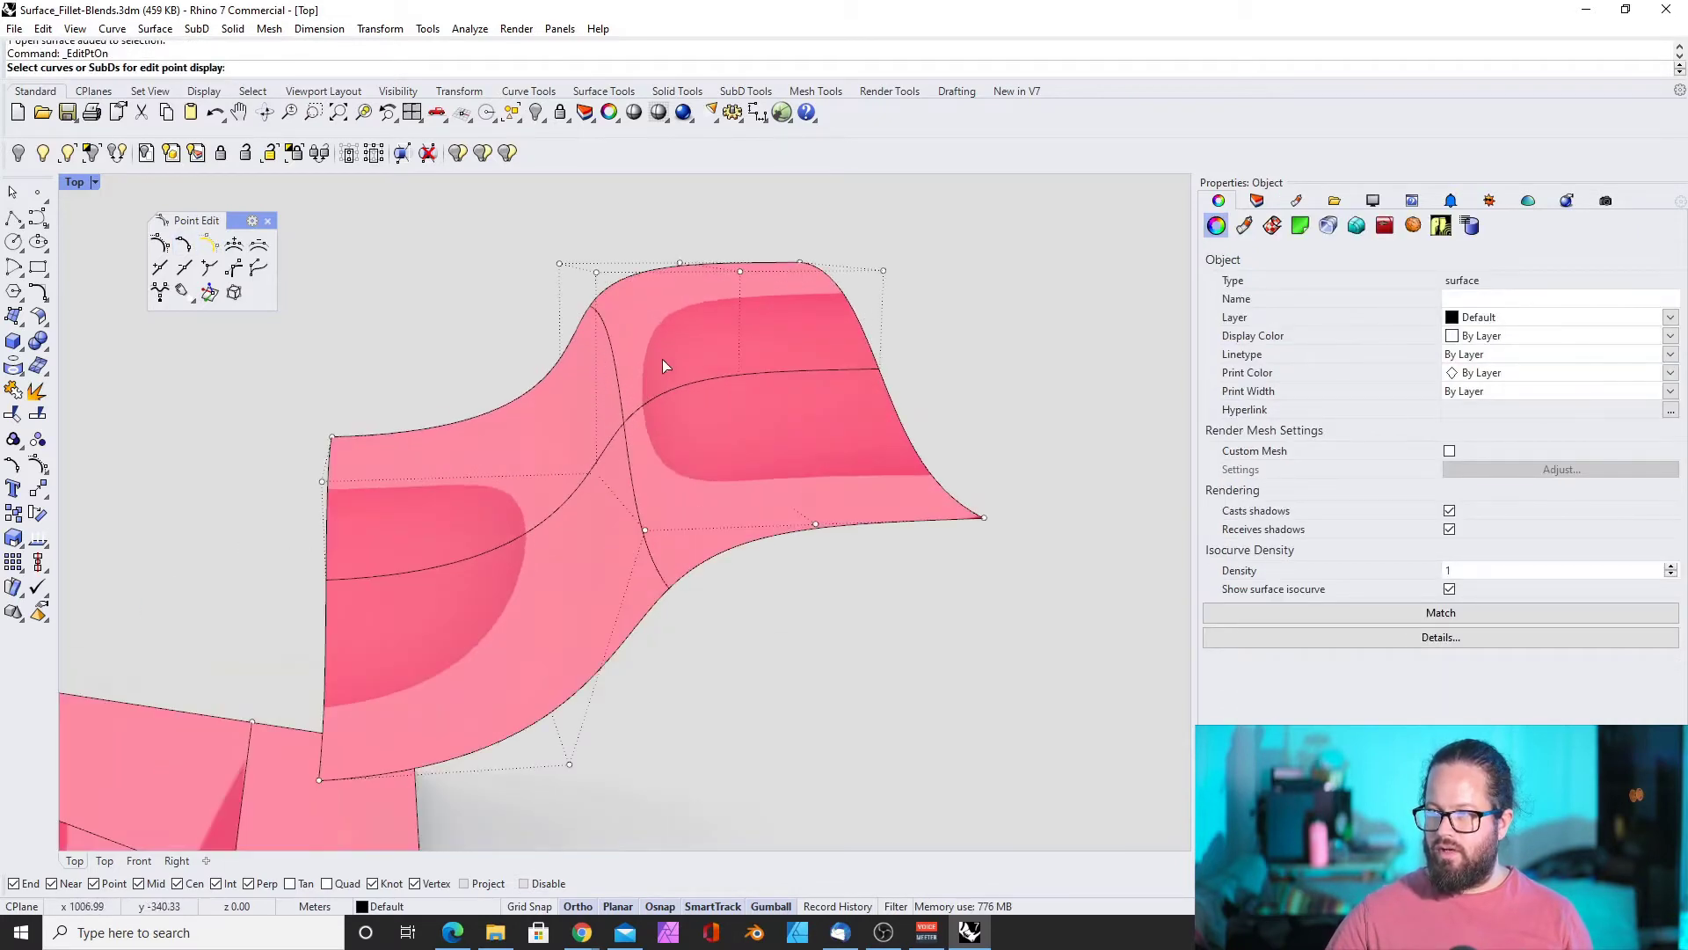
pyautogui.scroll(-5, 661, 335)
pyautogui.scroll(5, 724, 346)
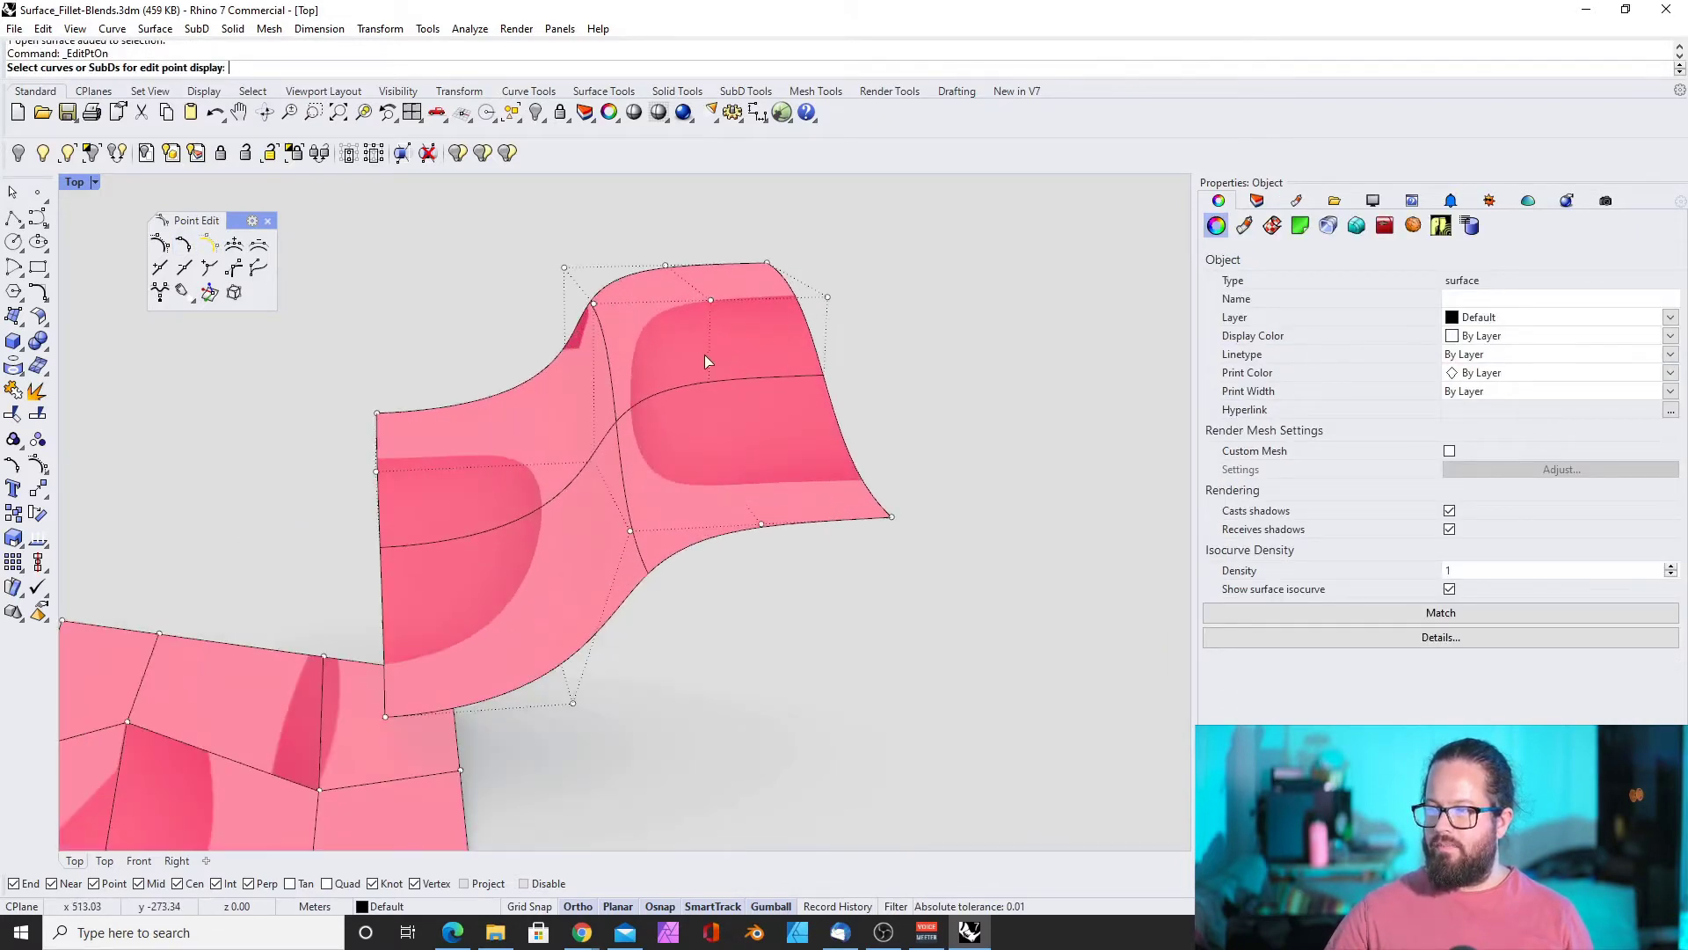
pyautogui.scroll(-2, 706, 360)
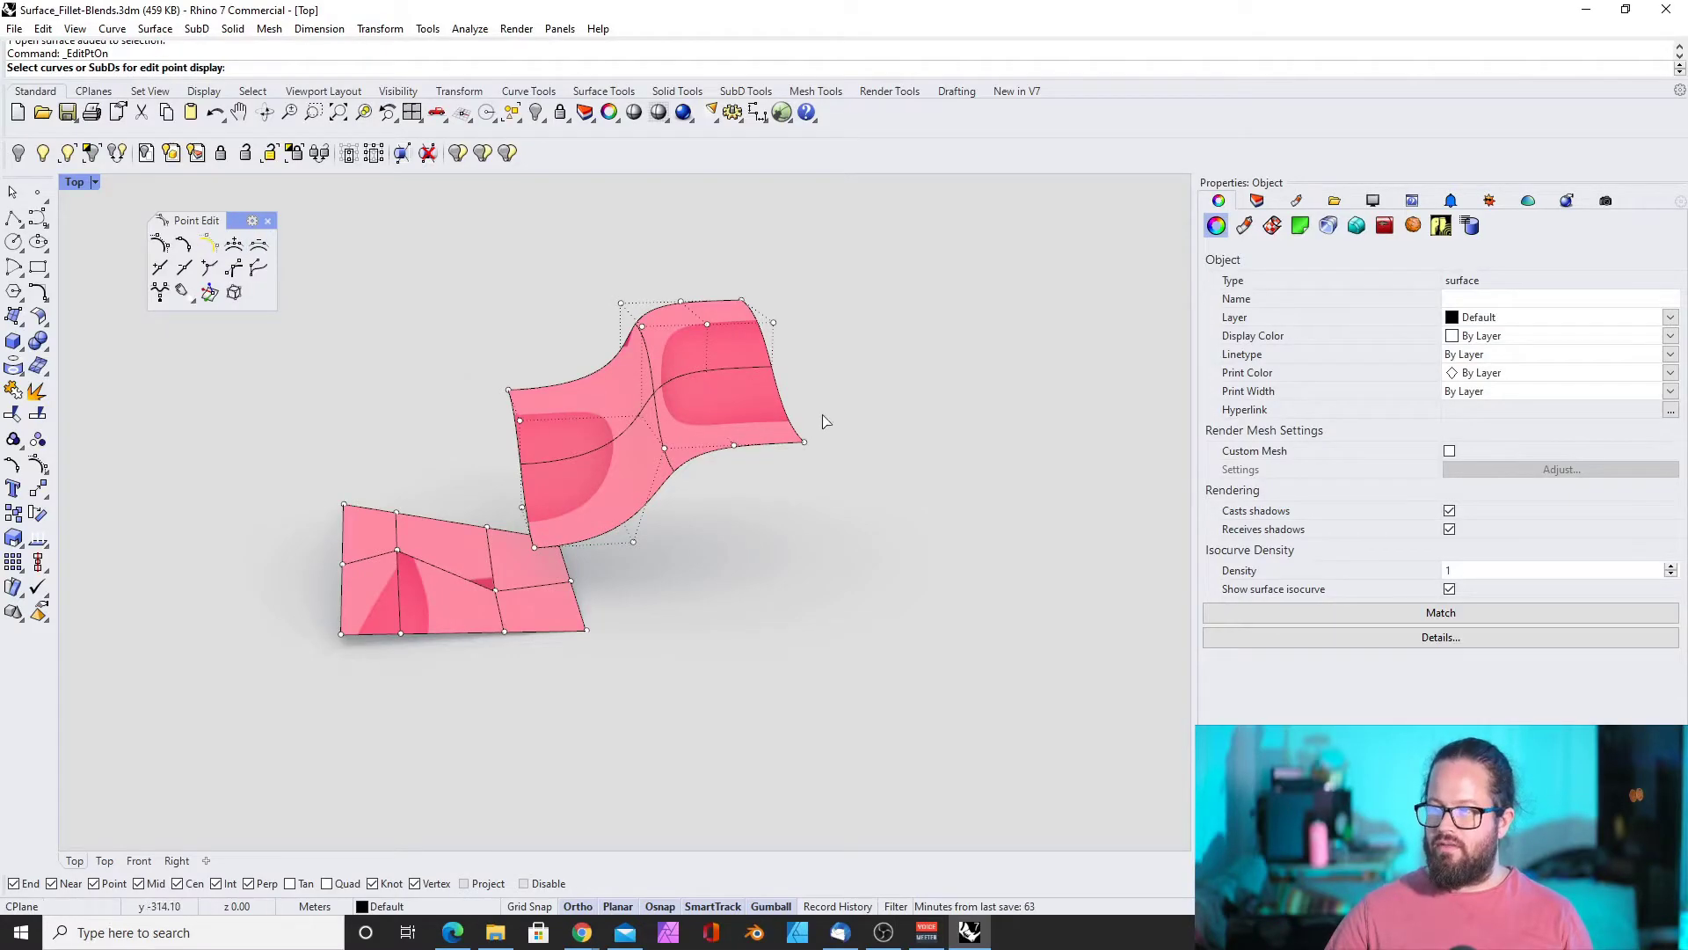
# Undo the last control-point removal and remove a V-direction row of control points from the upper half of the curved surface
pyautogui.hotkey('ctrl', 'z')
pyautogui.moveTo(735, 440); pyautogui.dragTo(646, 452, button='right')
pyautogui.scroll(6, 717, 320)
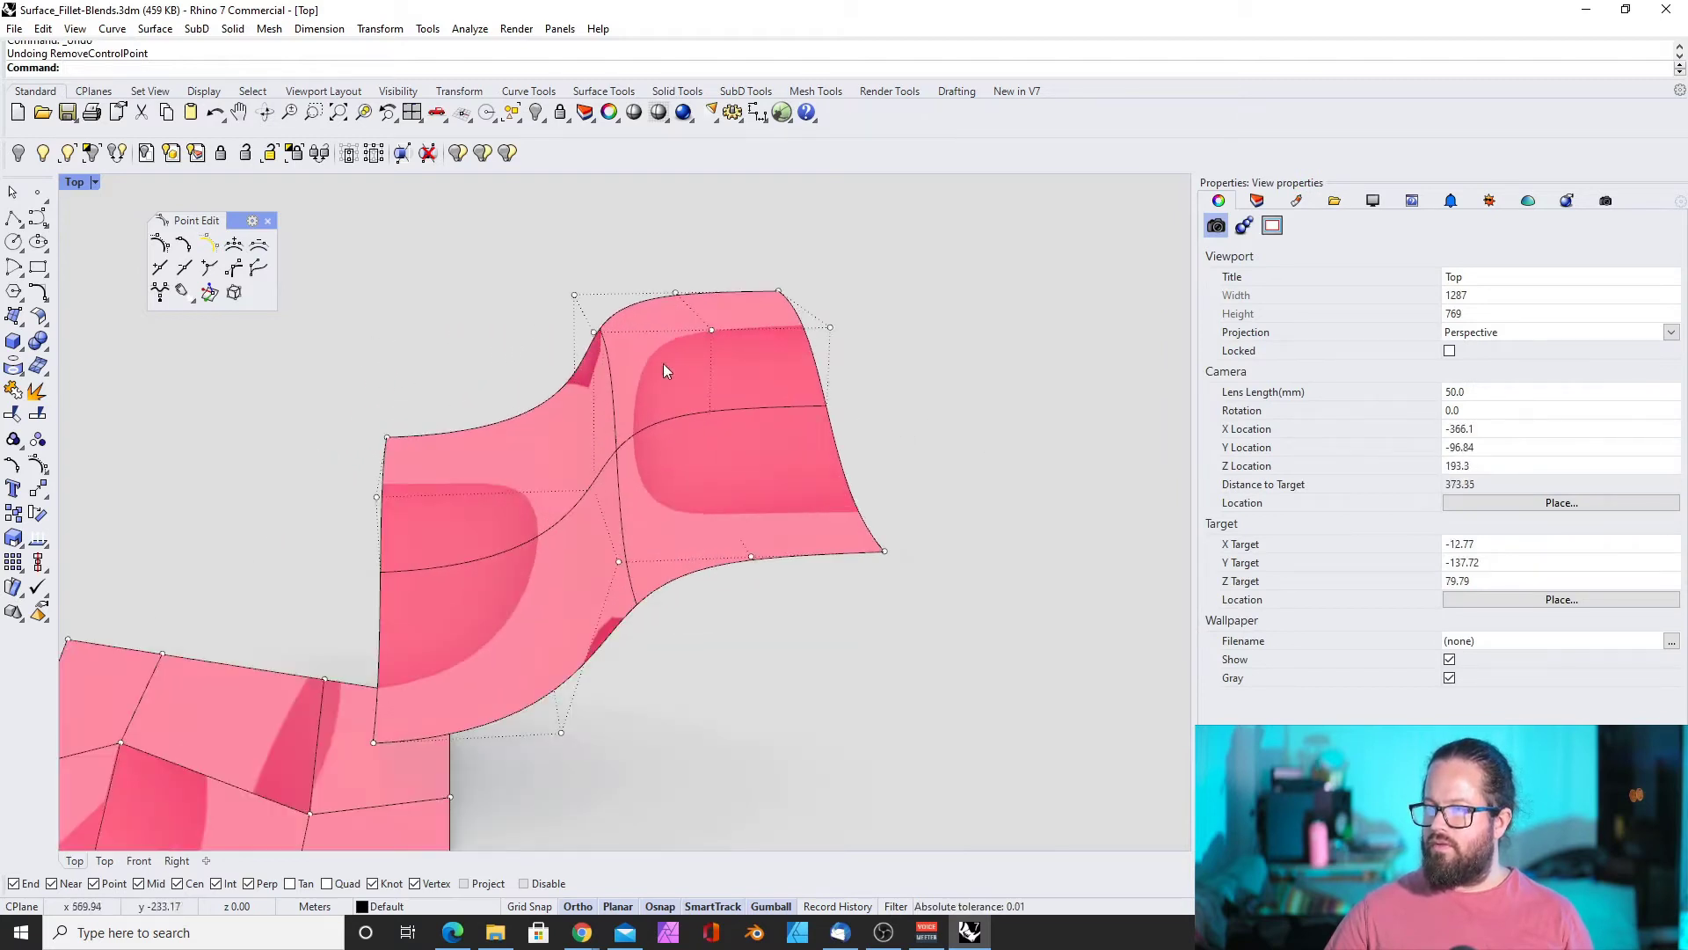
pyautogui.scroll(-2, 661, 364)
pyautogui.click(176, 266)
pyautogui.click(688, 329)
pyautogui.write('d')
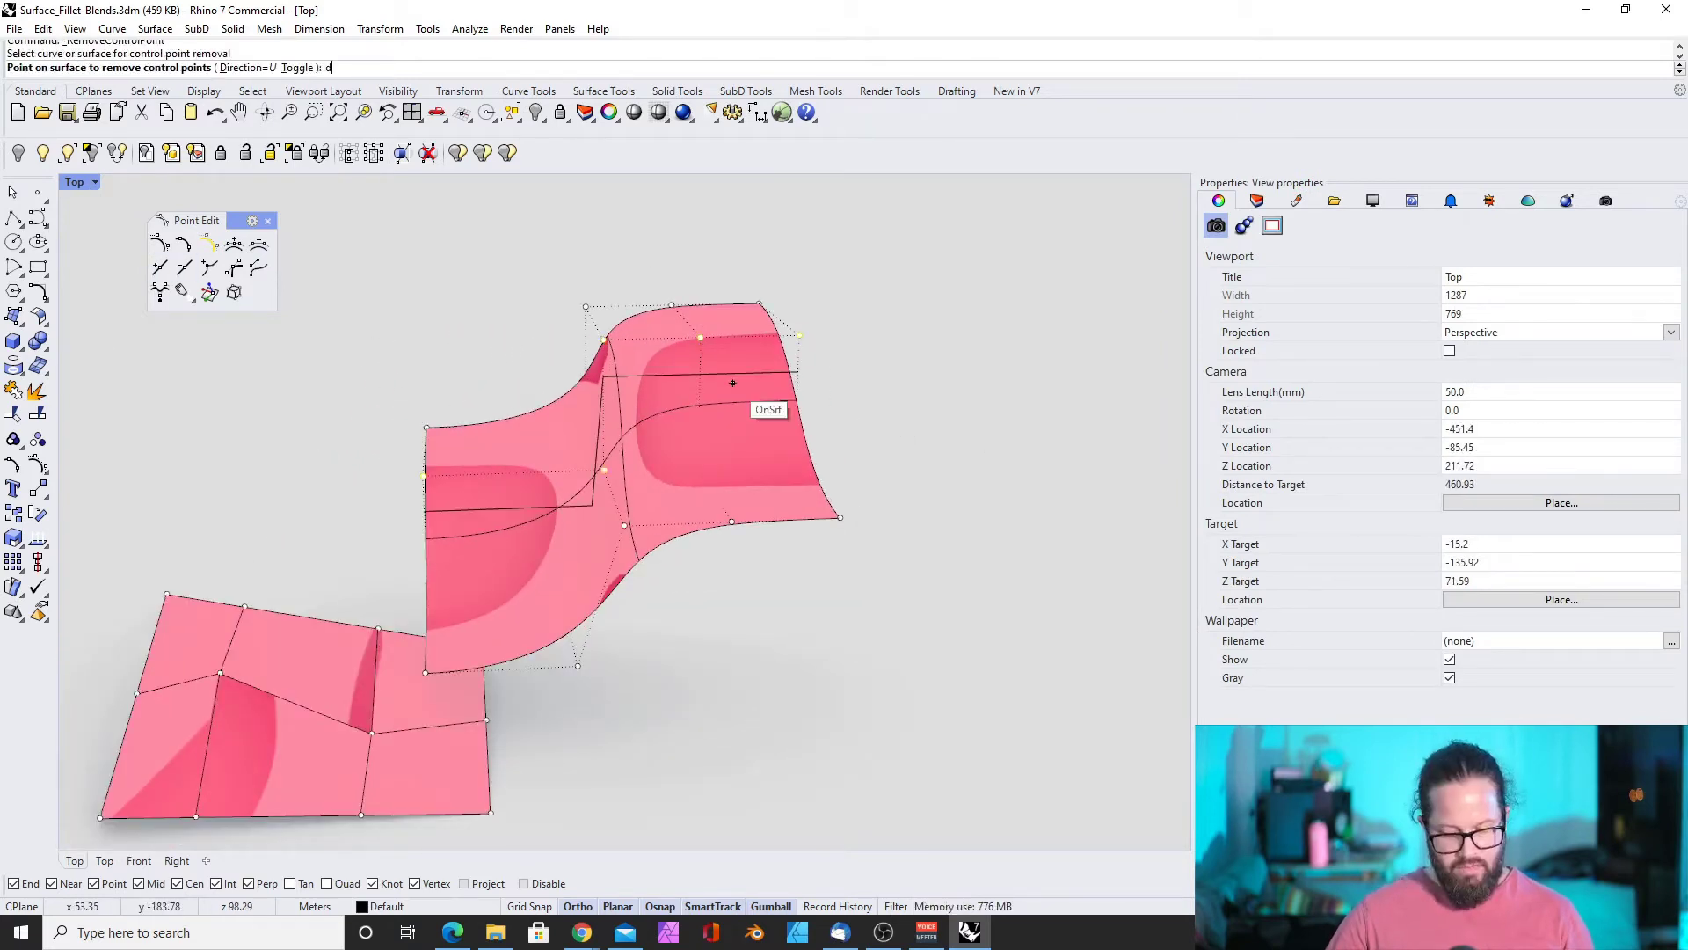
pyautogui.click(732, 383)
pyautogui.press('Return')
# Remove the V-direction row of control points that runs through the flat surface's raised inner point
pyautogui.moveTo(705, 394); pyautogui.dragTo(715, 355, button='right')
pyautogui.scroll(-6, 714, 355)
pyautogui.moveTo(706, 649); pyautogui.dragTo(646, 704, button='right')
pyautogui.scroll(6, 517, 583)
pyautogui.click(234, 245)
pyautogui.scroll(5, 416, 472)
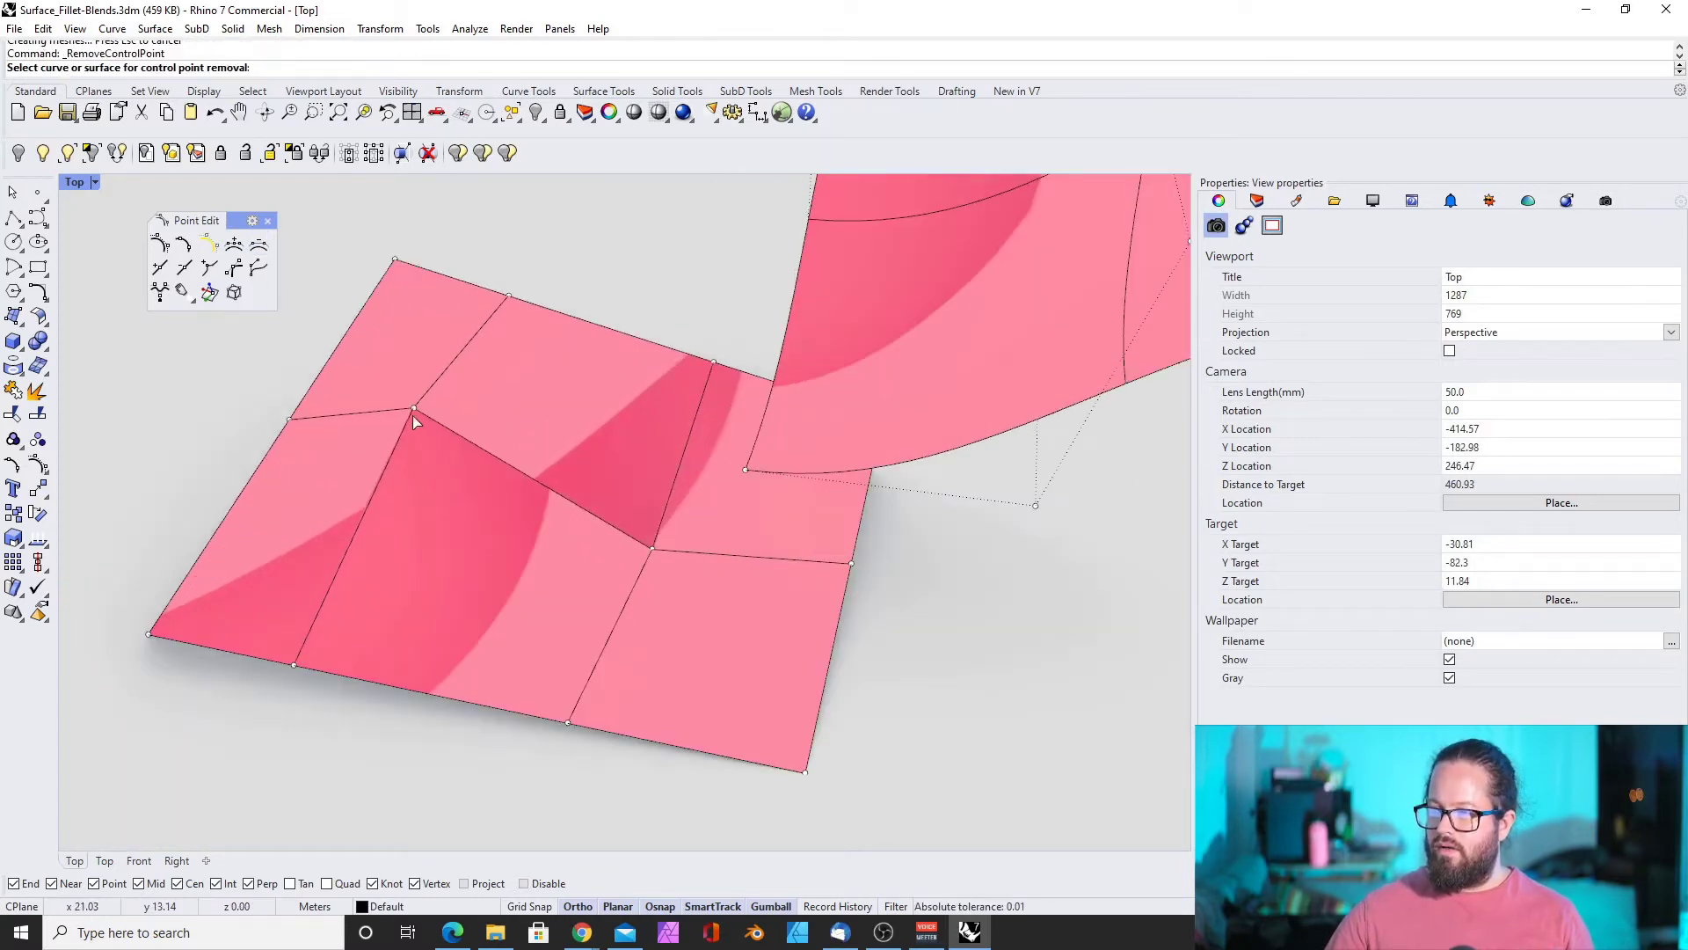
pyautogui.click(410, 411)
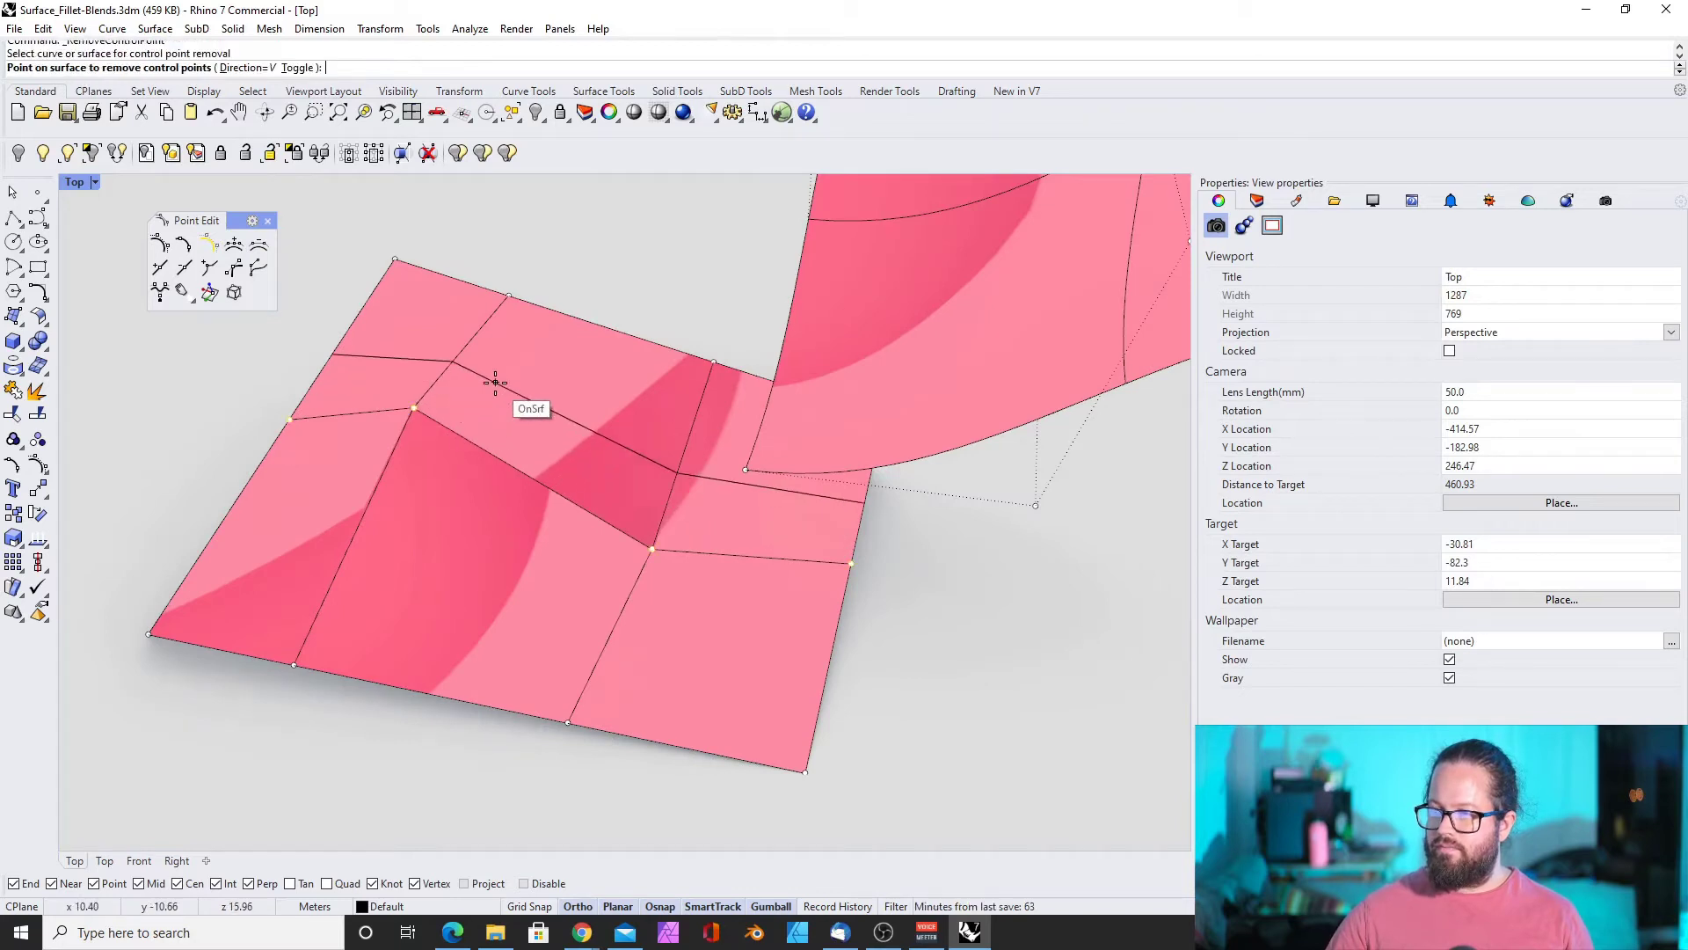
pyautogui.click(442, 426)
pyautogui.moveTo(441, 425); pyautogui.dragTo(540, 508, button='right')
pyautogui.scroll(3, 513, 461)
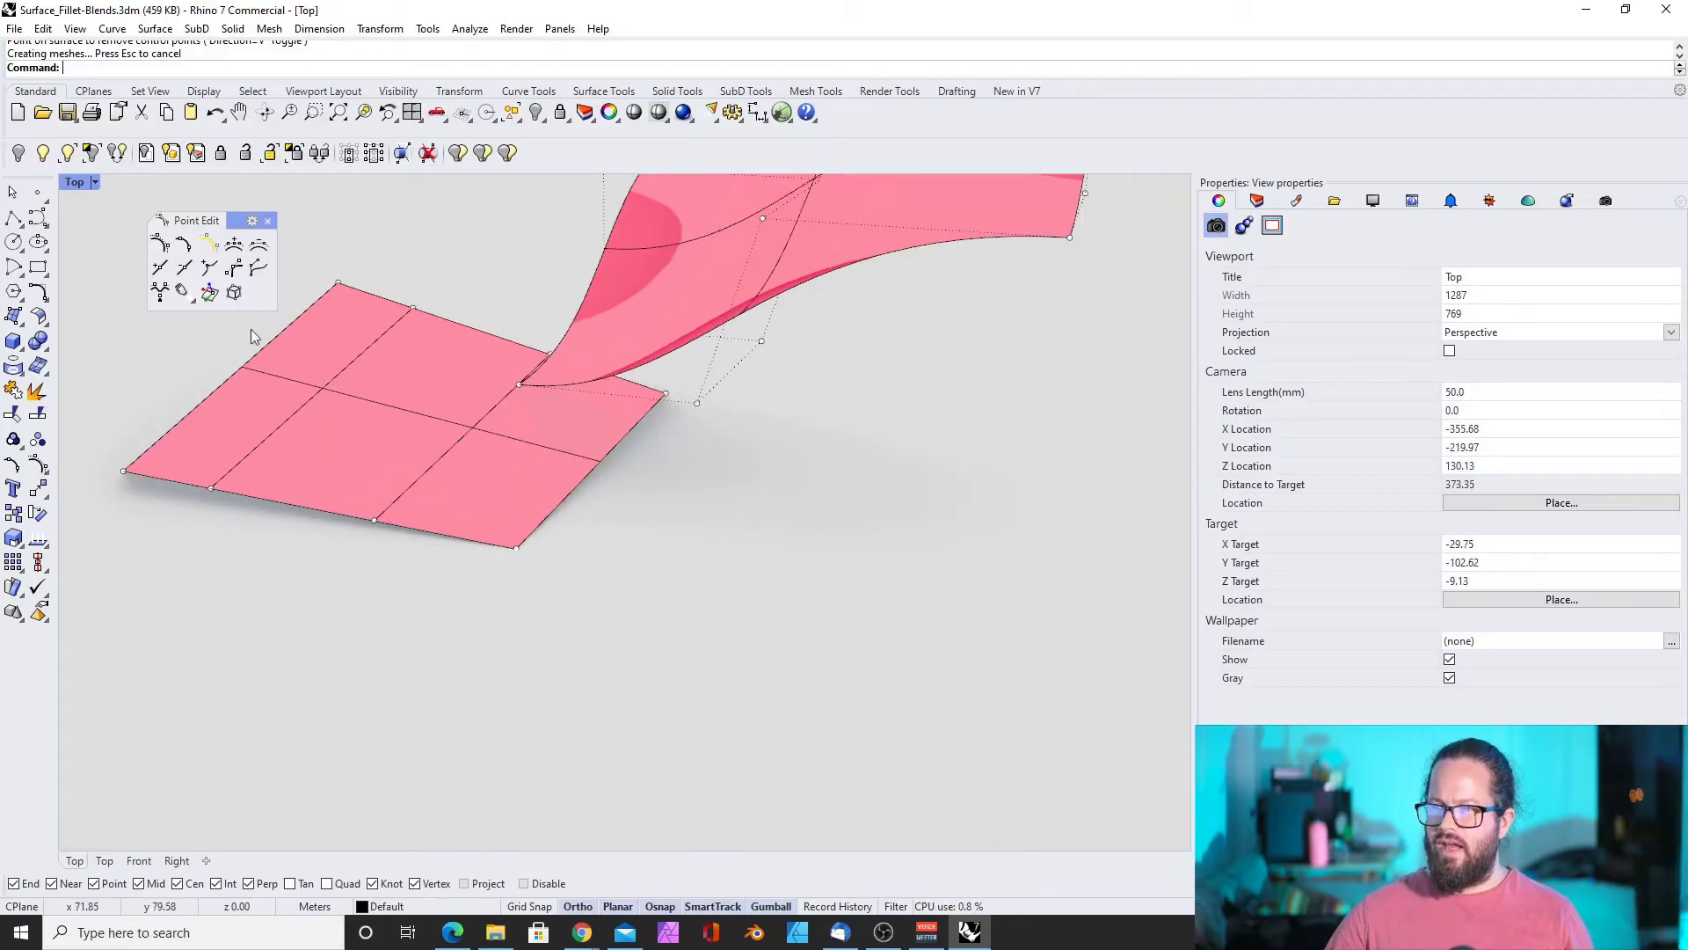
# Insert two knots along the side edge of the flat surface with the direction set to Both
pyautogui.click(162, 268)
pyautogui.click(300, 341)
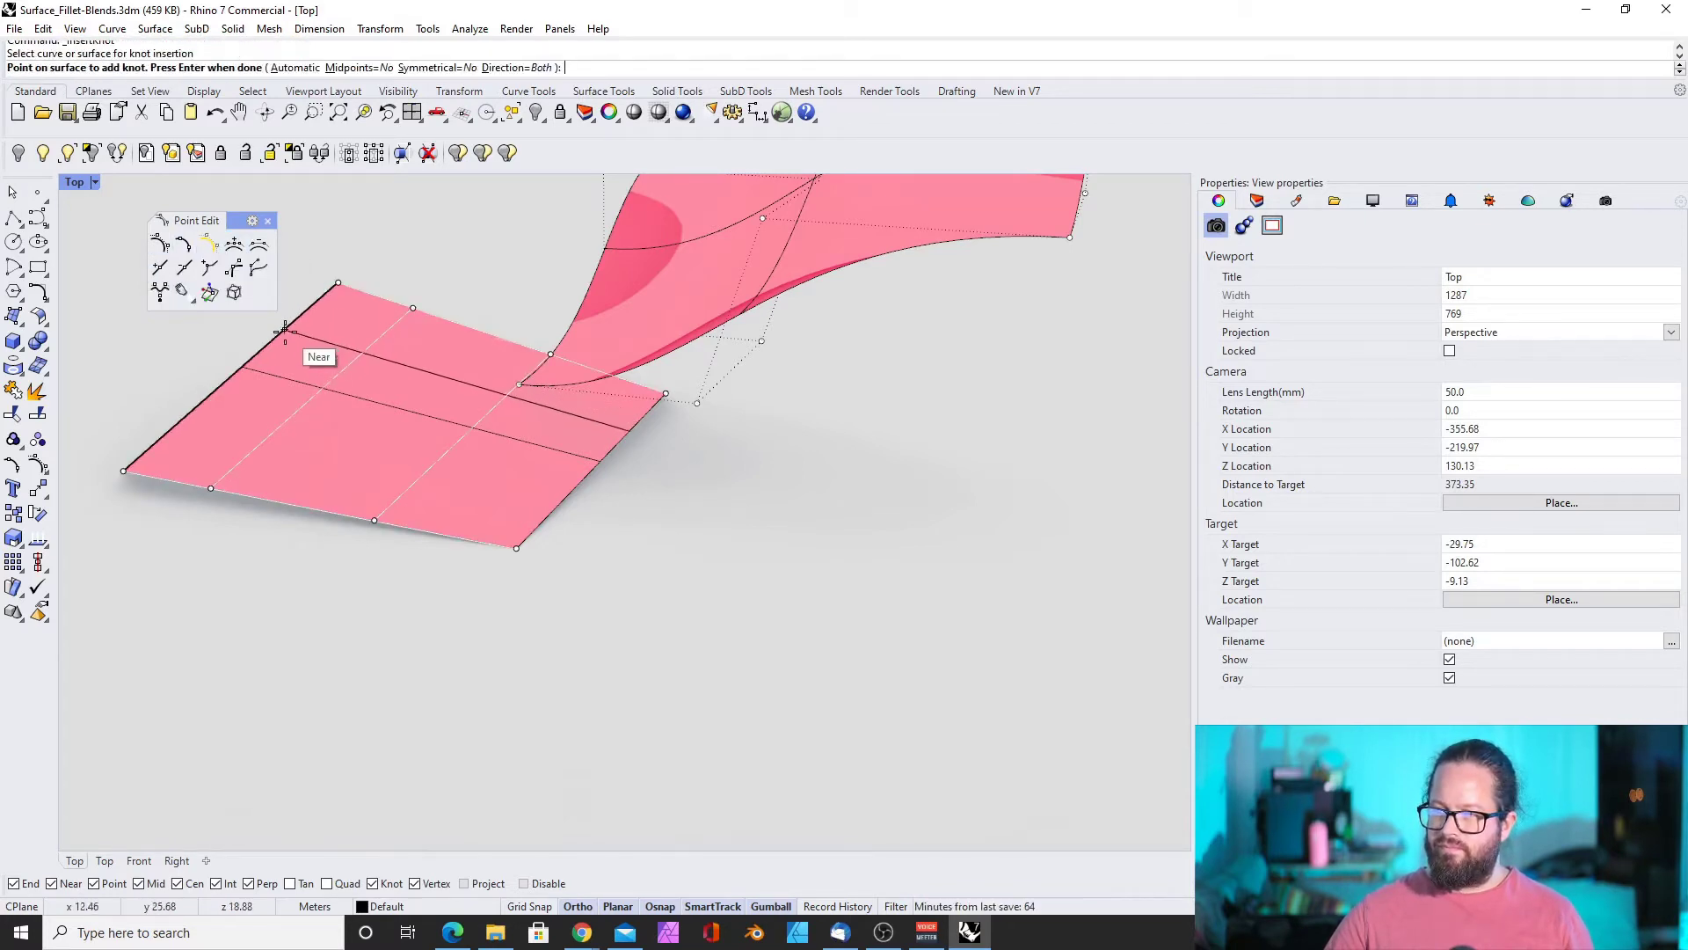
pyautogui.click(190, 410)
pyautogui.press('Return')
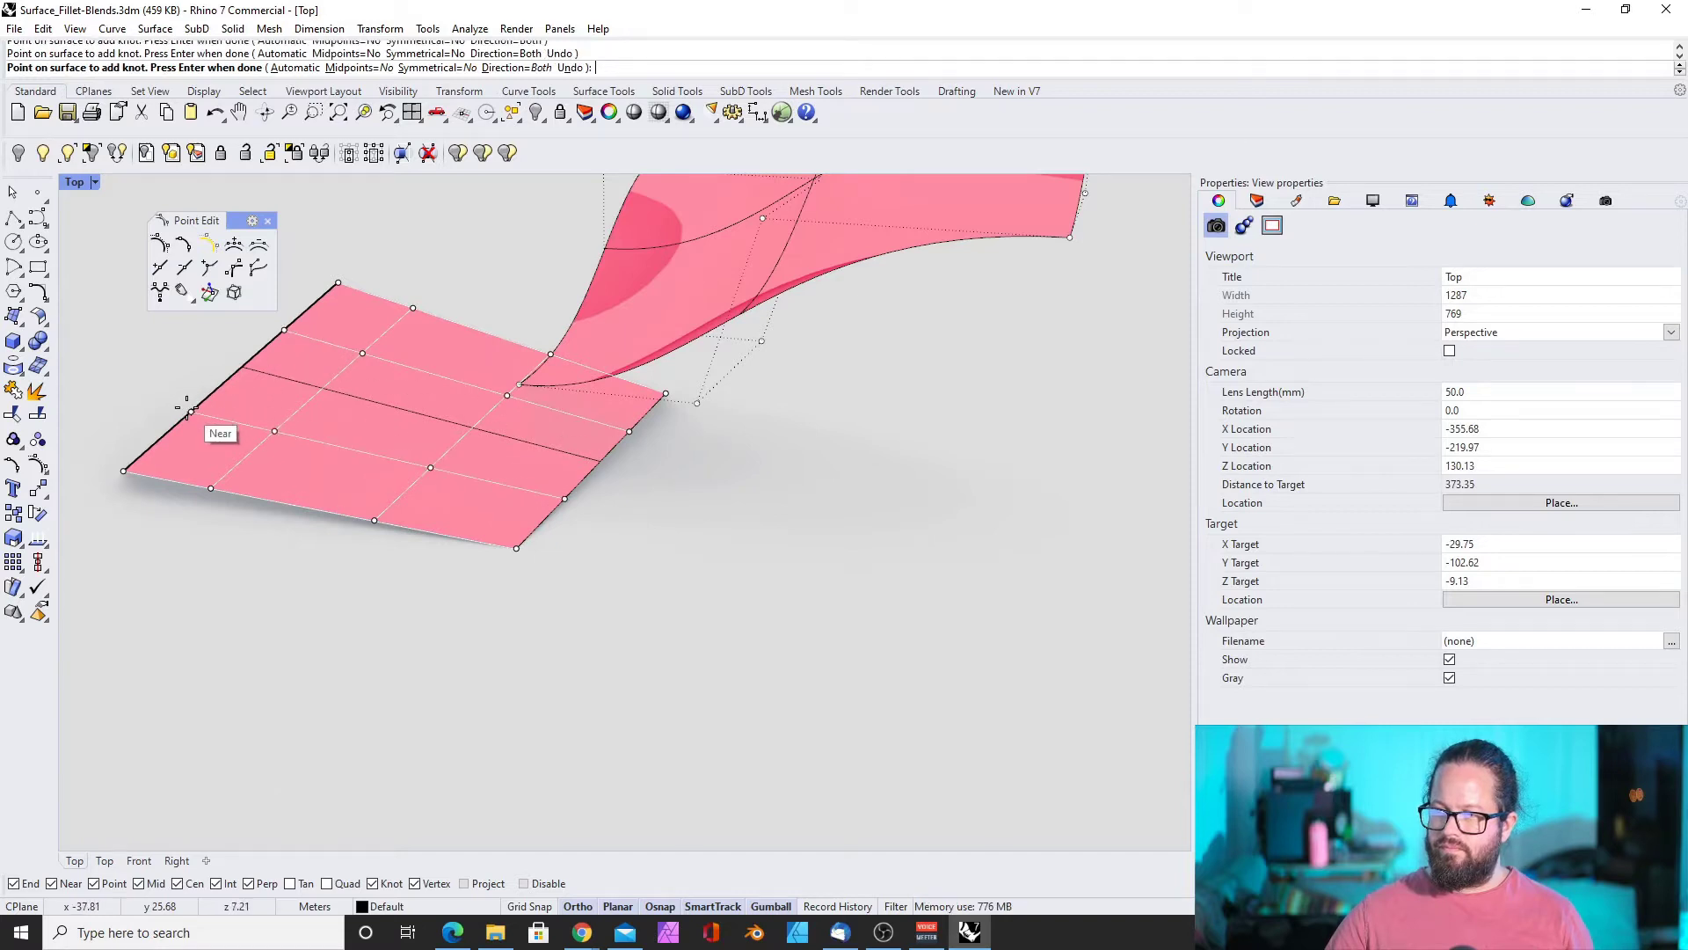
# Raise two inner control points of the flat surface vertically into peaks, the second by about 27 m
pyautogui.click(363, 353)
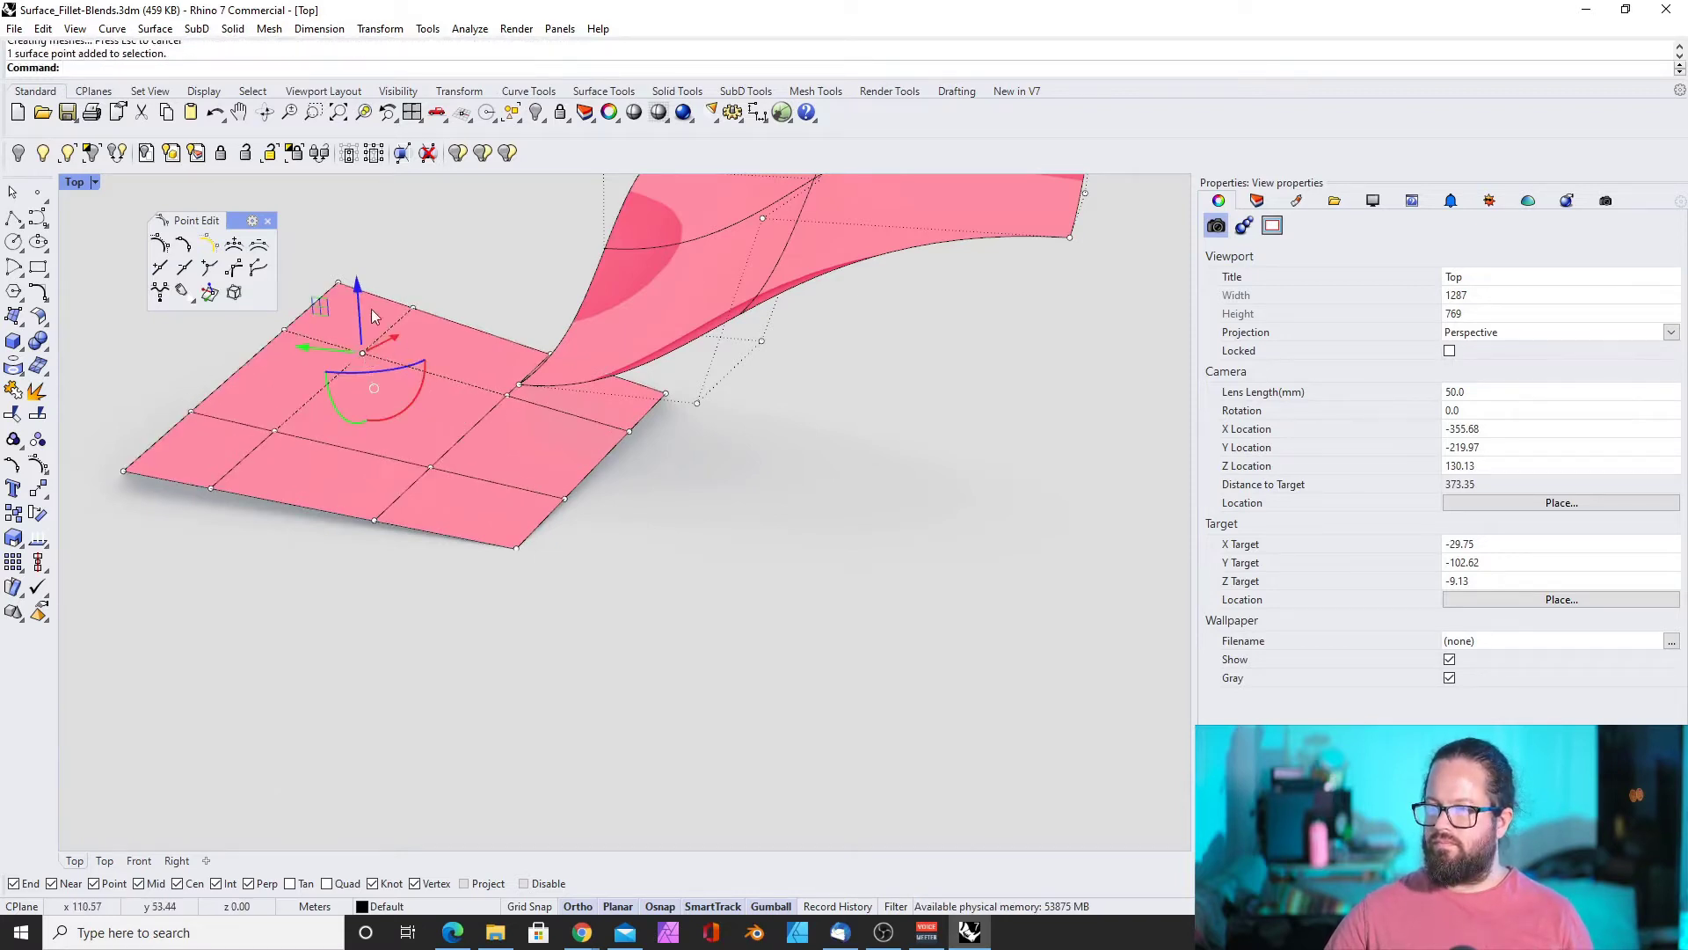
pyautogui.moveTo(372, 315); pyautogui.dragTo(402, 205)
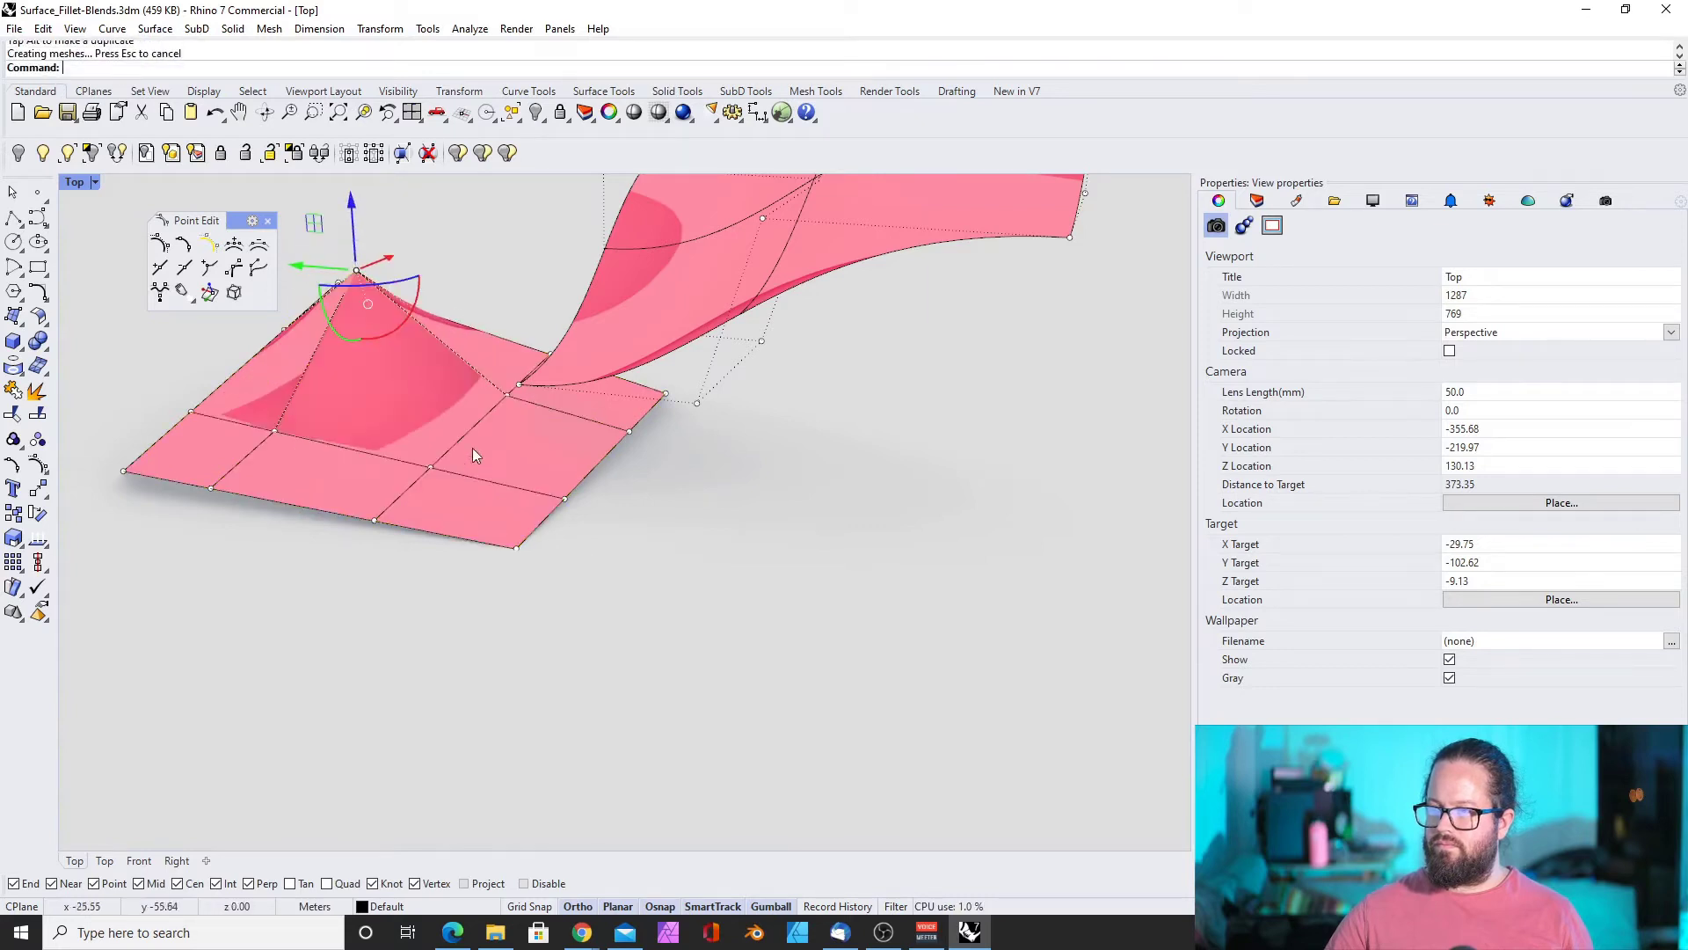
pyautogui.moveTo(472, 447); pyautogui.dragTo(535, 365, button='right')
pyautogui.scroll(8, 239, 329)
pyautogui.scroll(-5, 239, 329)
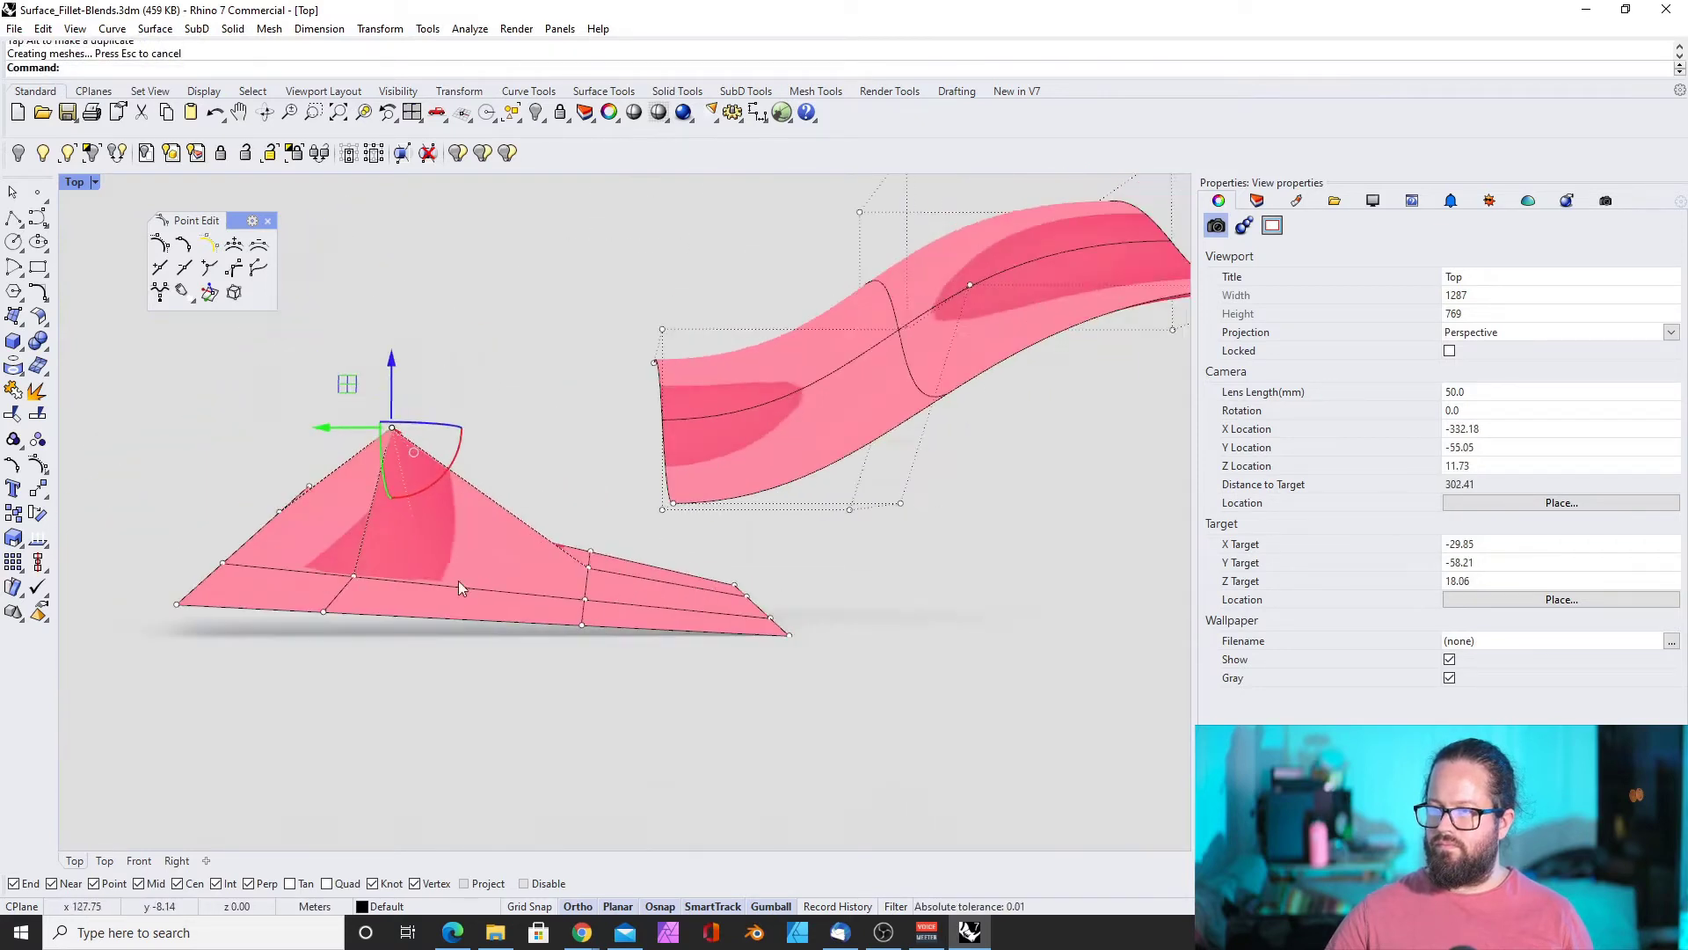
pyautogui.moveTo(457, 580); pyautogui.dragTo(602, 301, button='right')
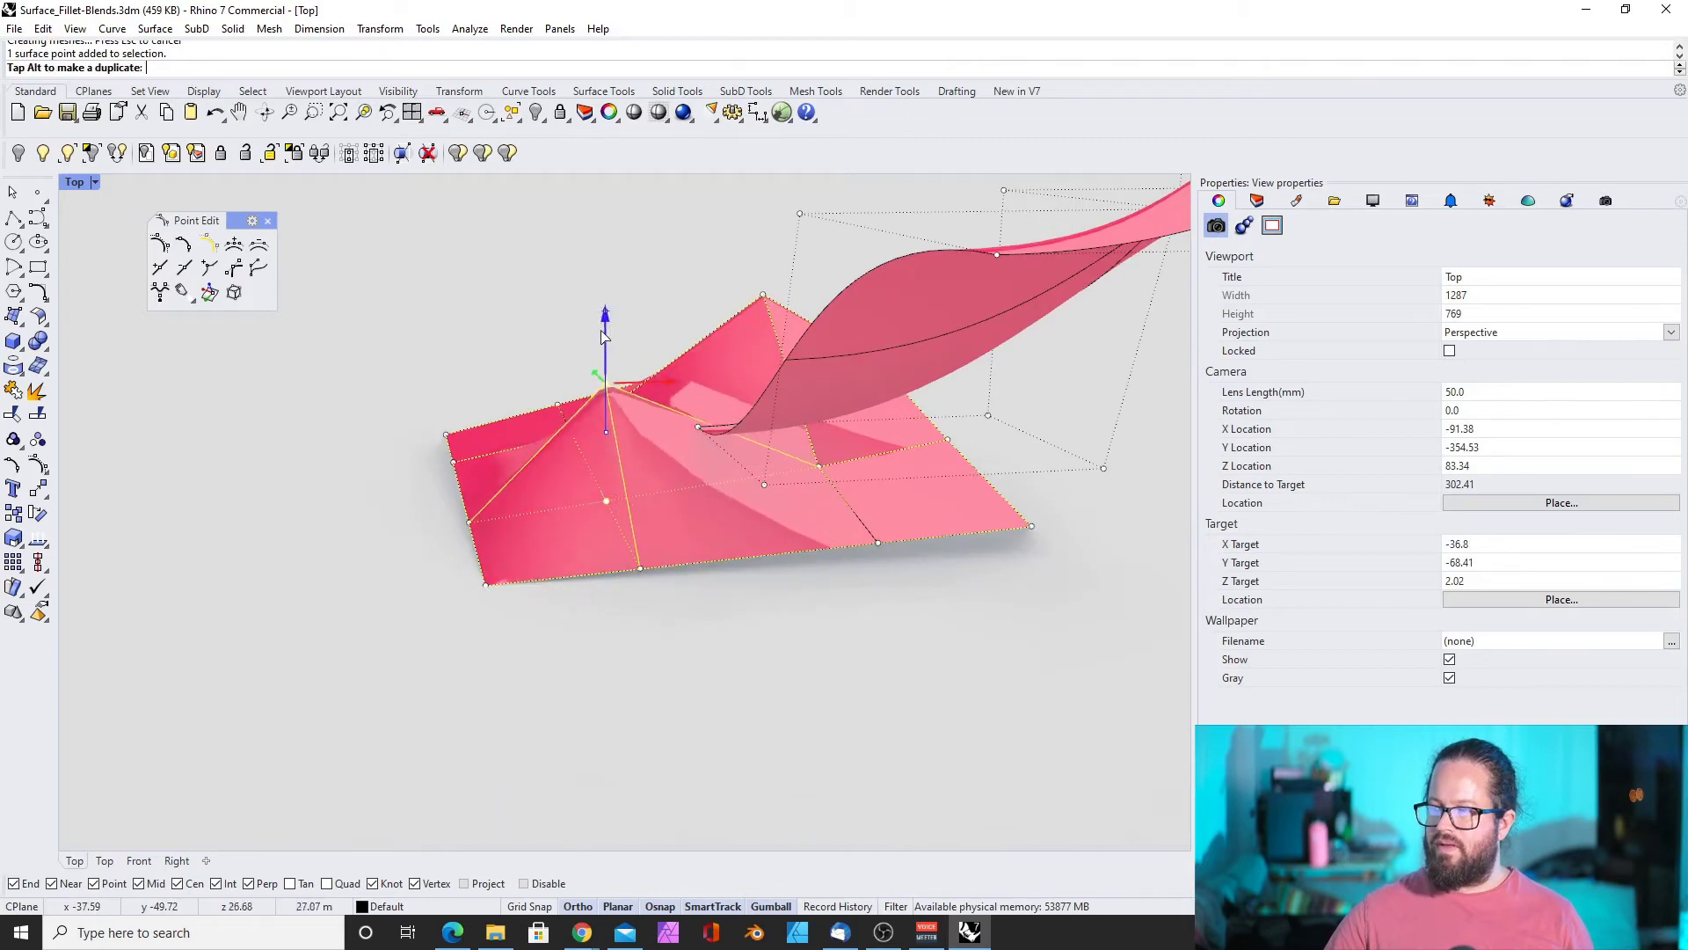
pyautogui.moveTo(539, 466); pyautogui.dragTo(480, 508, button='right')
# Lower the flat surface's inner control point nearest the front corner, between the two raised peaks
pyautogui.click(485, 462)
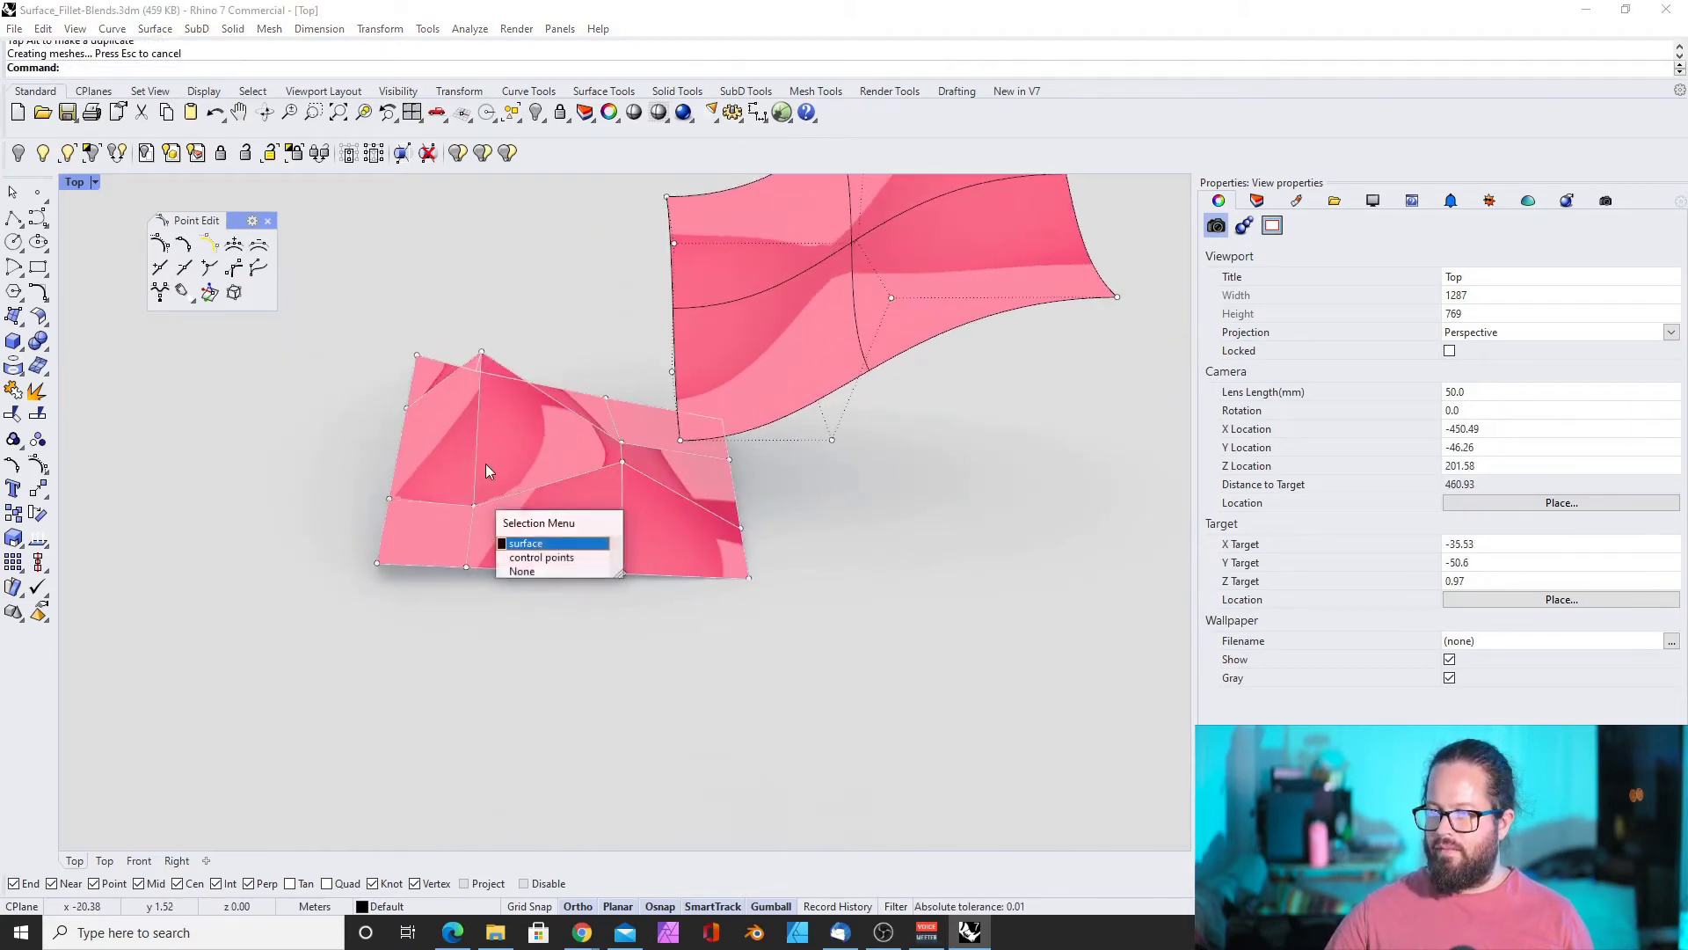
pyautogui.click(534, 554)
pyautogui.click(478, 510)
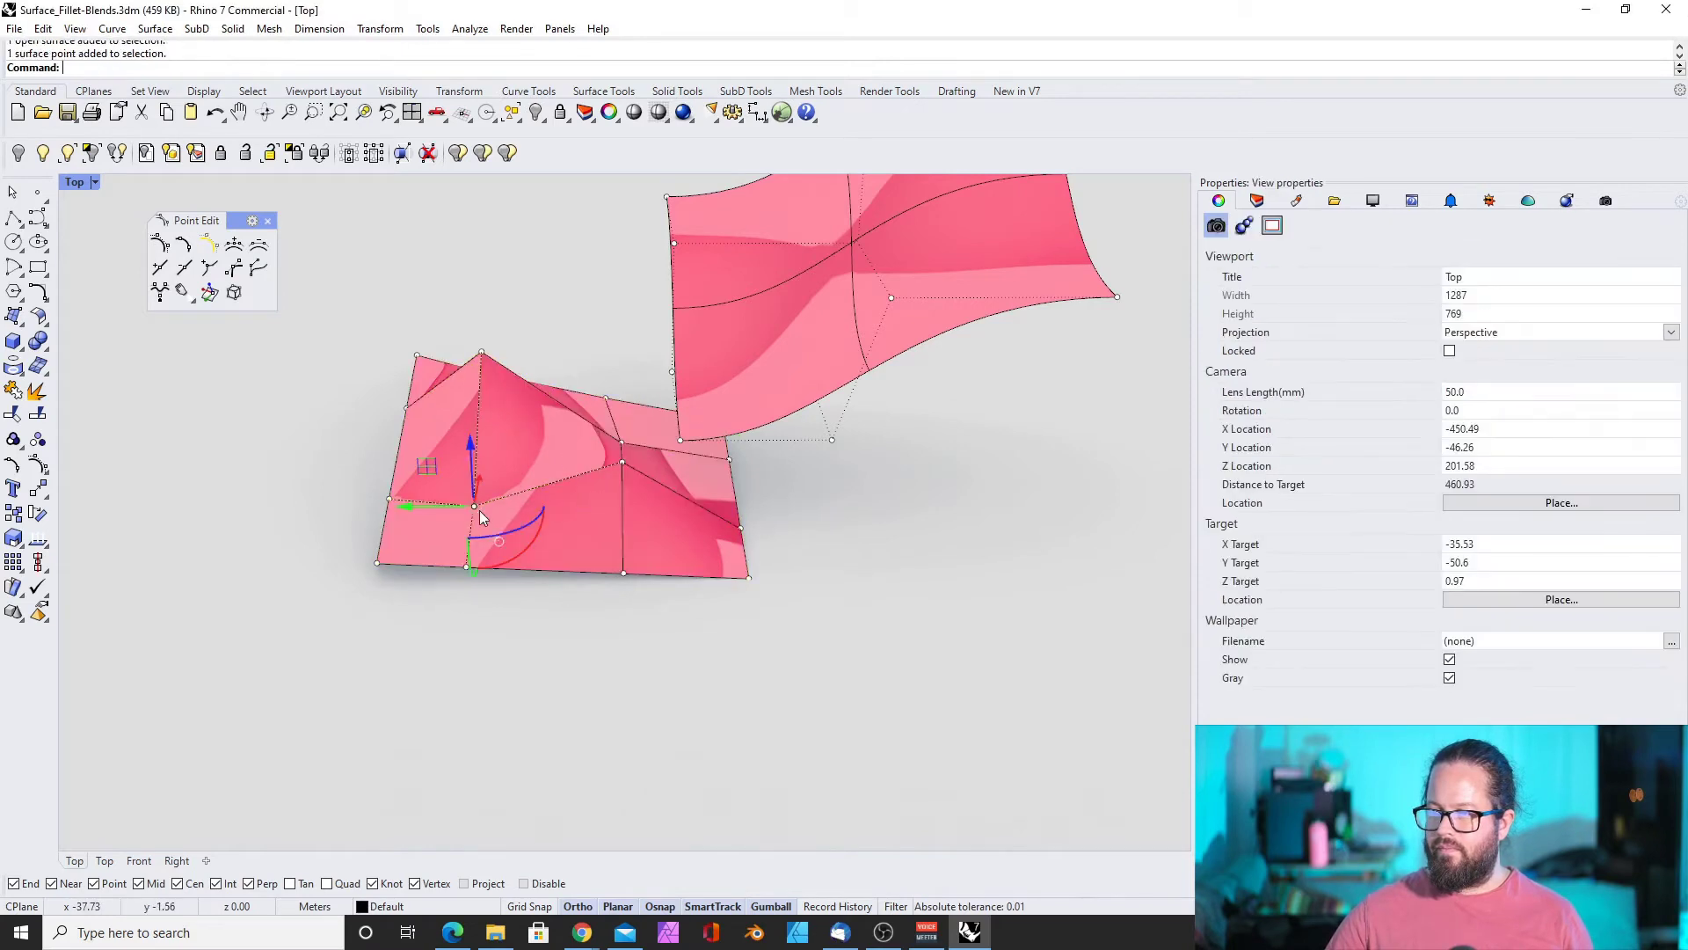
pyautogui.moveTo(478, 510); pyautogui.dragTo(482, 519)
pyautogui.moveTo(554, 452); pyautogui.dragTo(571, 602, button='right')
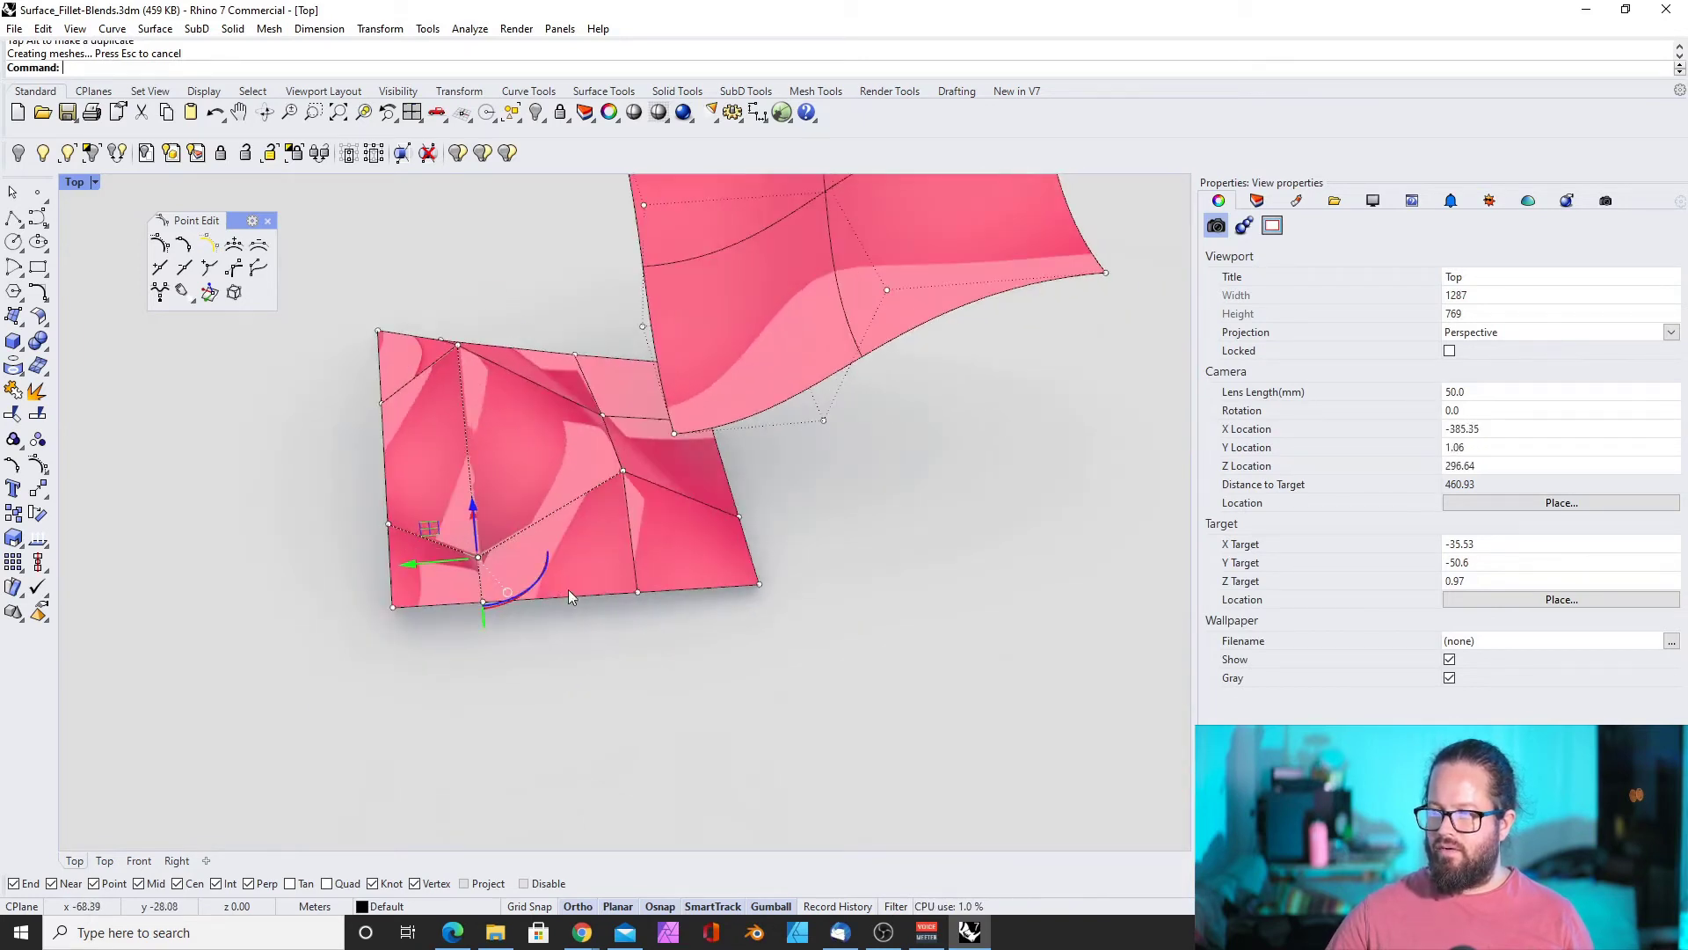
# Insert two V-direction rows of control points across the wavy extrusion, one near each end
pyautogui.moveTo(630, 441); pyautogui.dragTo(732, 380, button='right')
pyautogui.moveTo(441, 434); pyautogui.dragTo(625, 581, button='right')
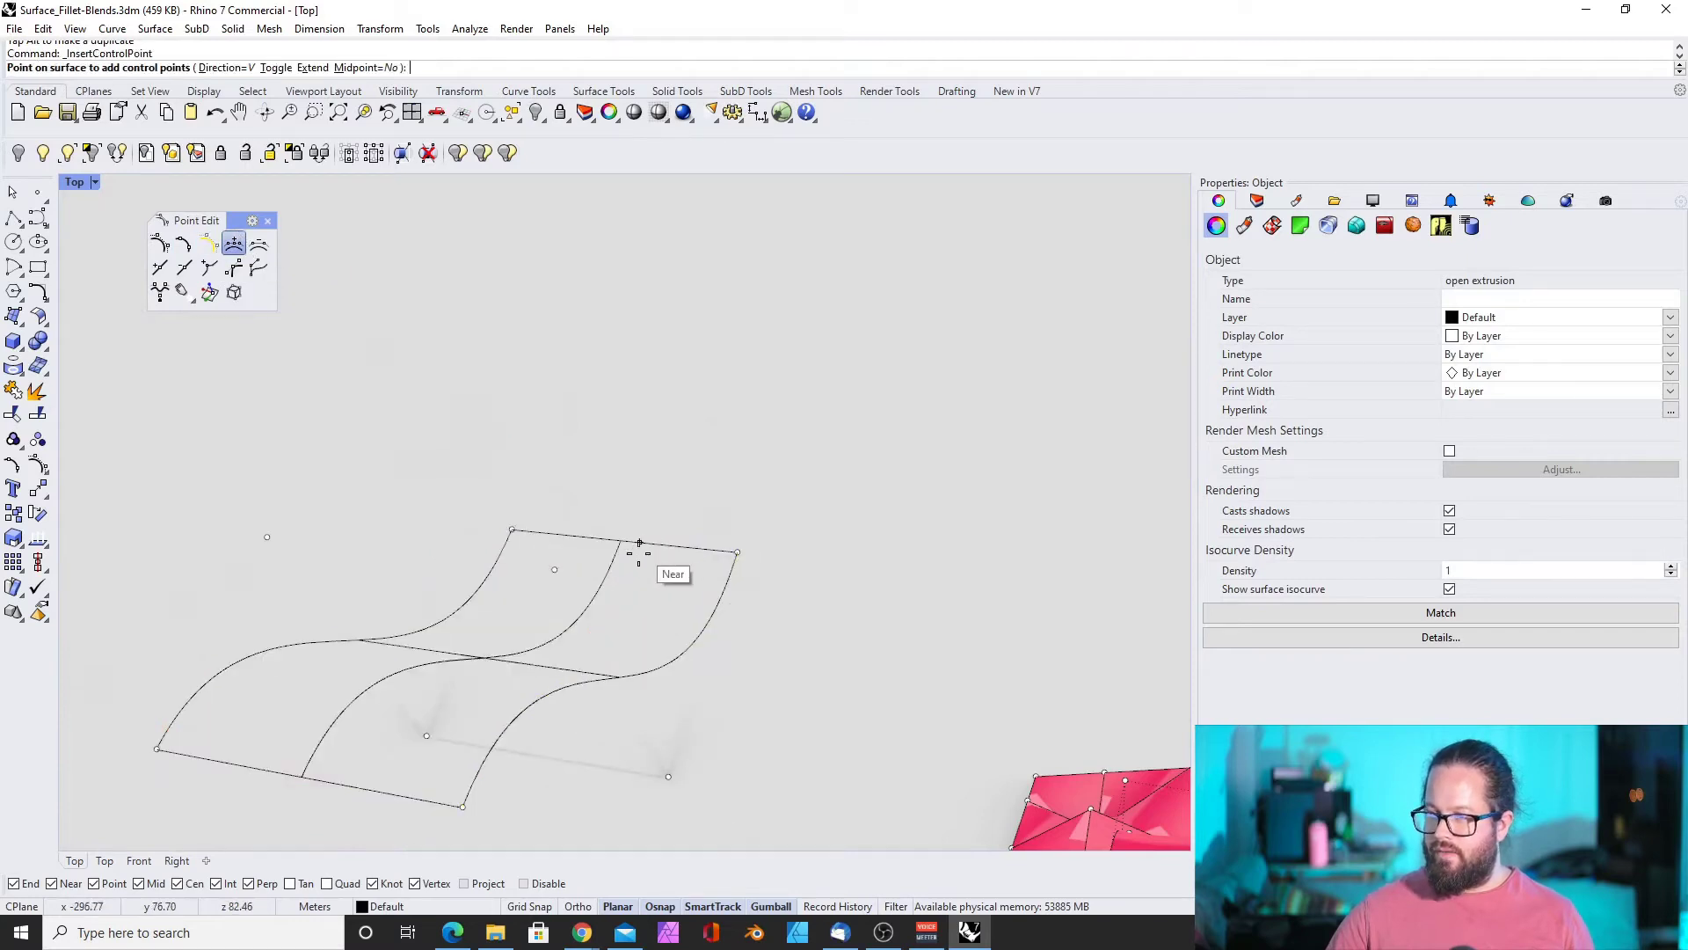
pyautogui.click(674, 591)
pyautogui.moveTo(558, 518); pyautogui.dragTo(677, 579, button='right')
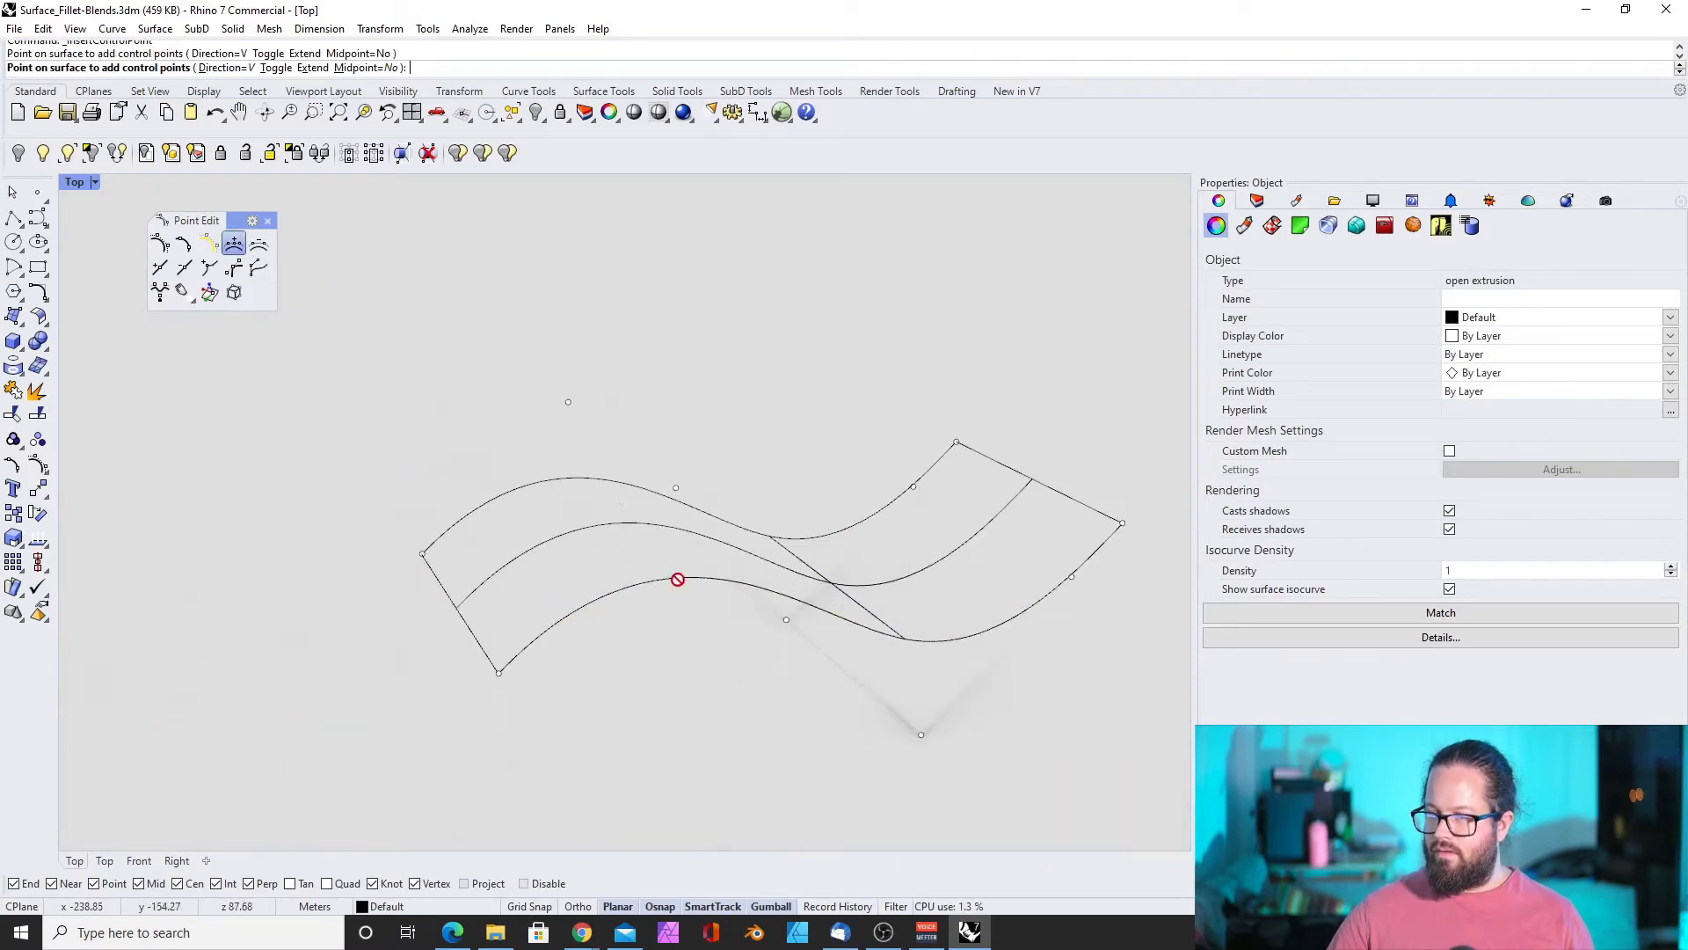
pyautogui.click(580, 585)
pyautogui.press('Return')
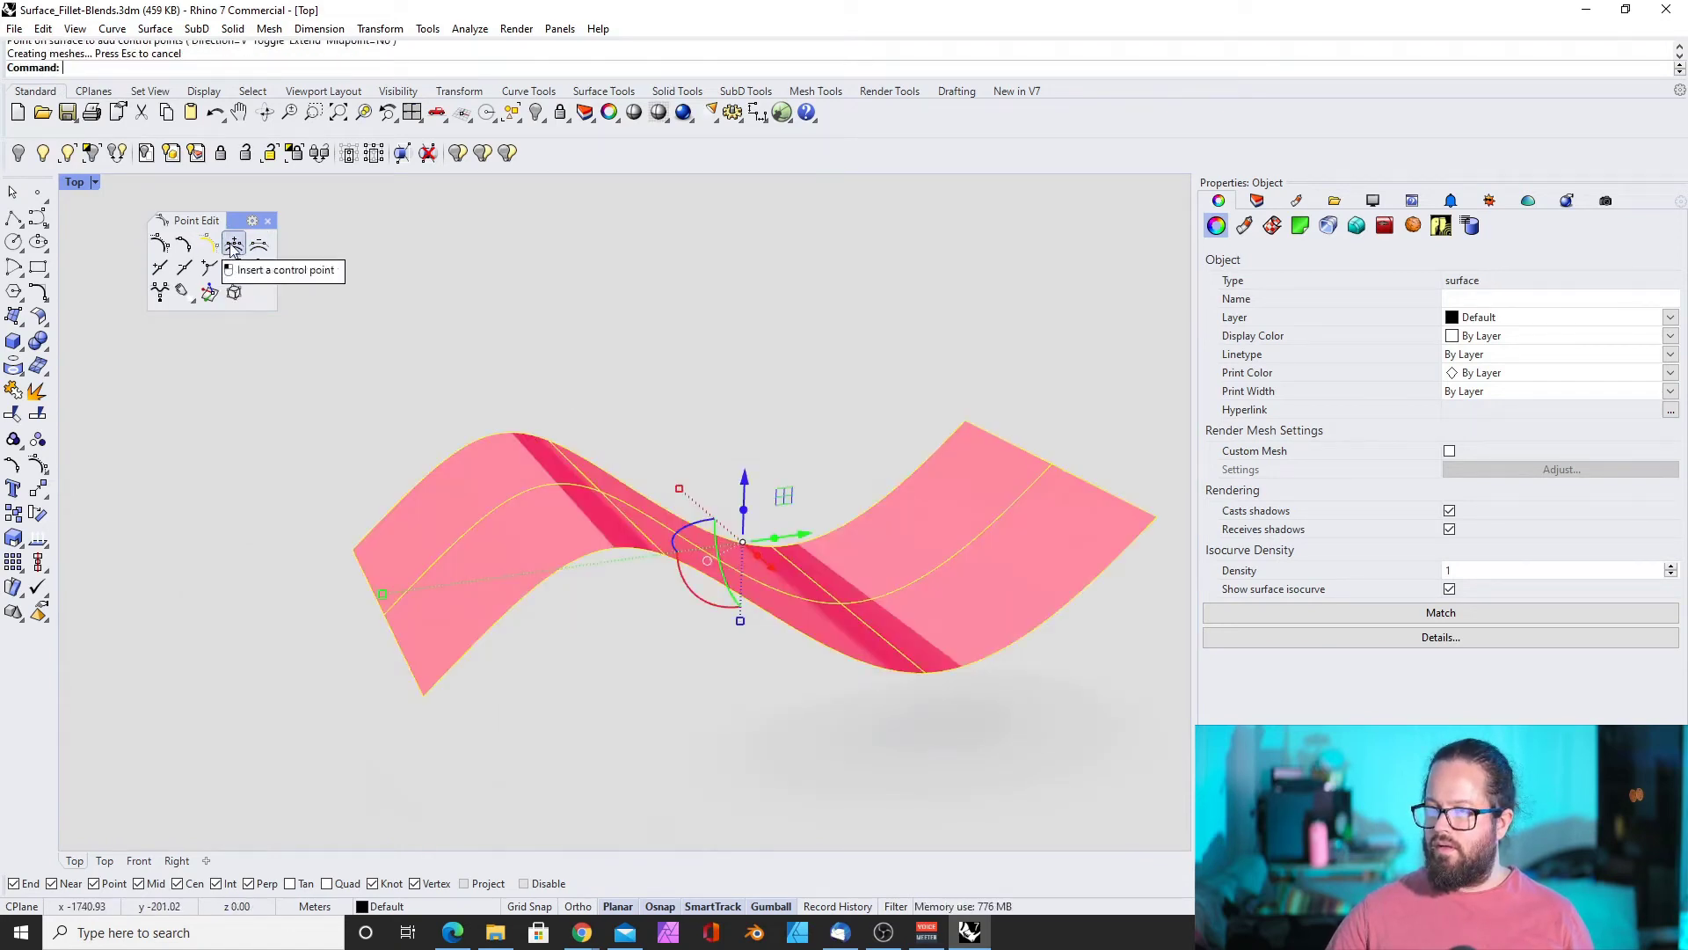
# Insert two U-direction rows of control points along the wavy surface and turn on its control points
pyautogui.click(234, 246)
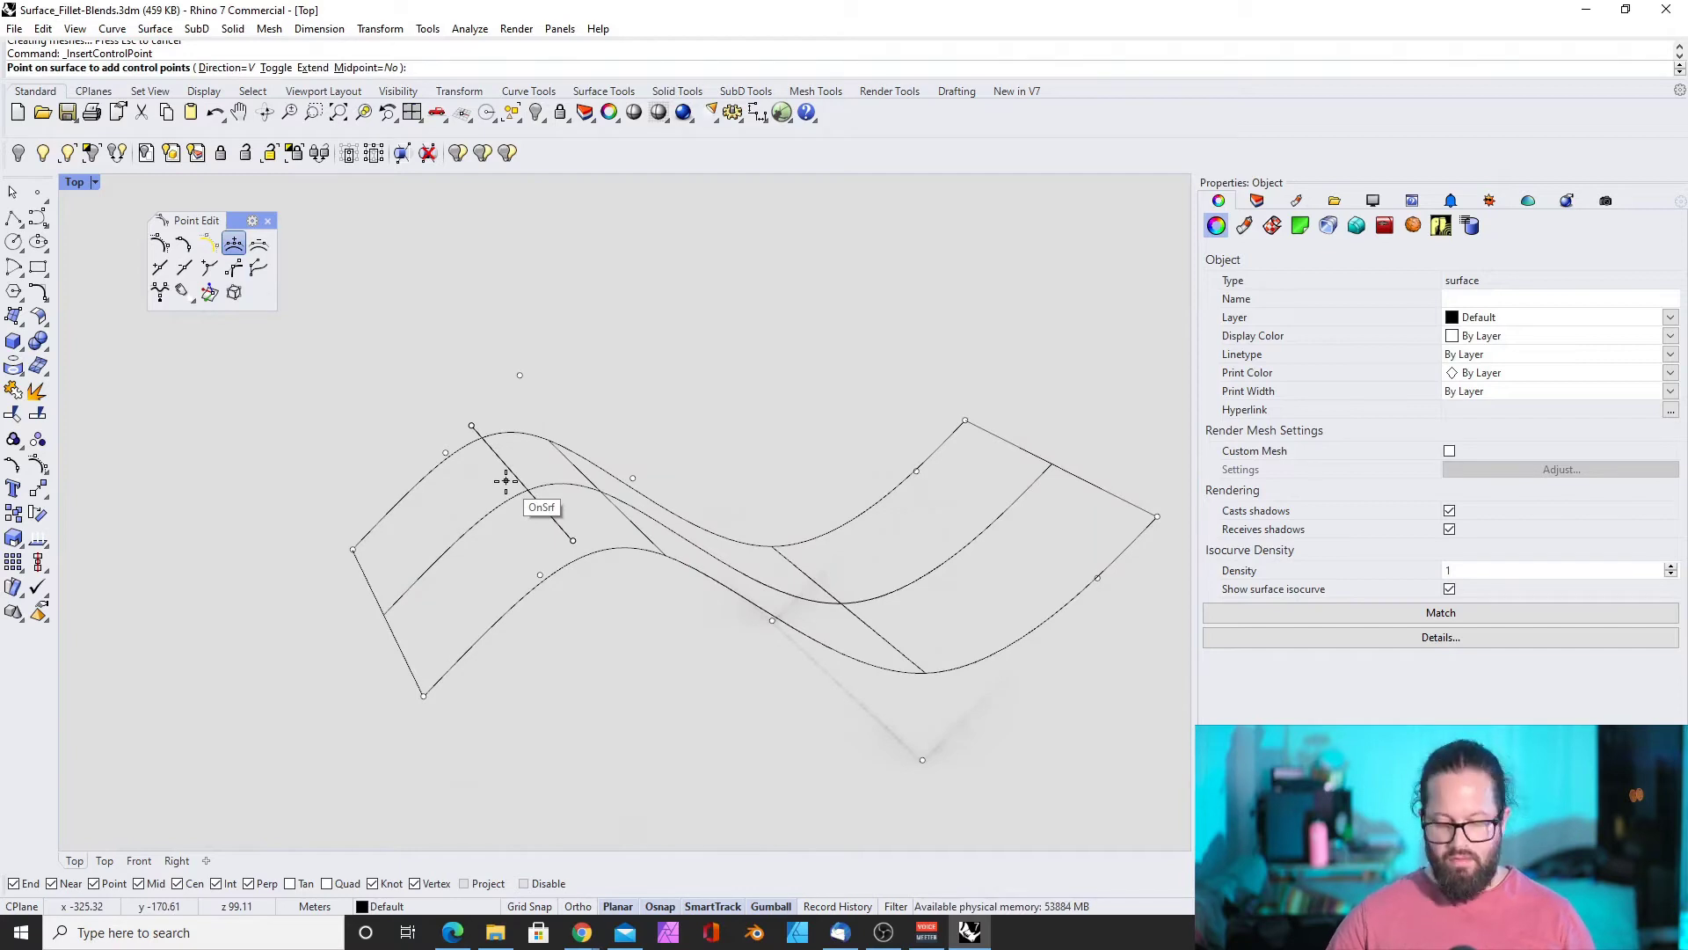
pyautogui.press('Return')
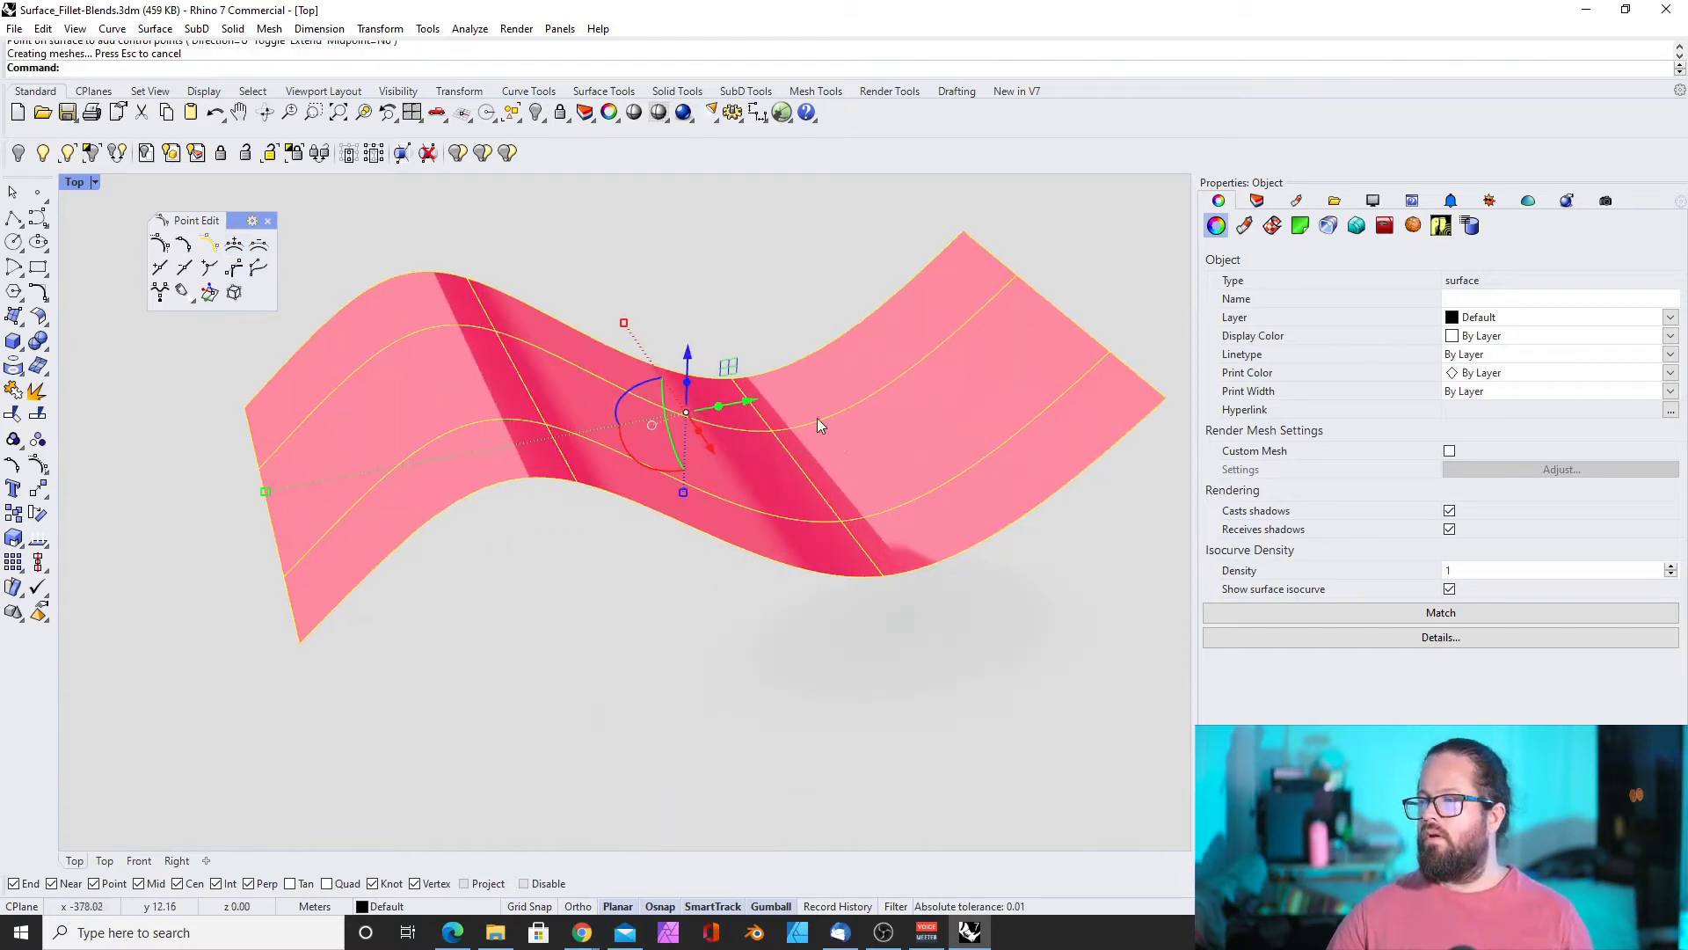
pyautogui.press('Tab')
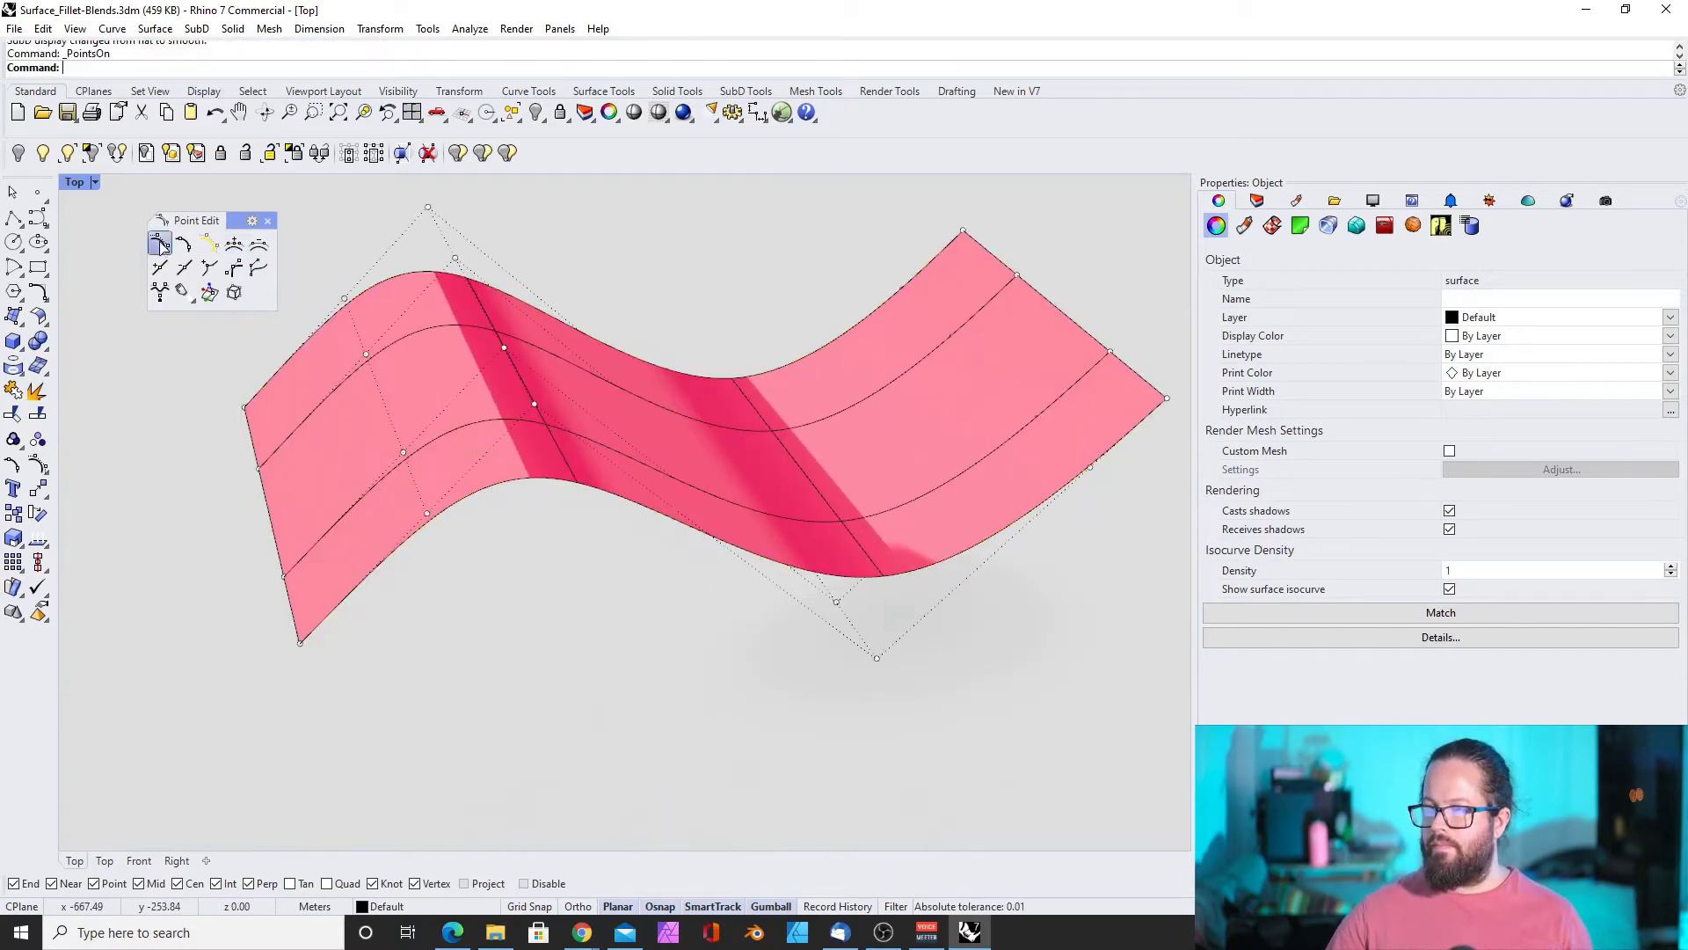
pyautogui.press('Escape')
pyautogui.moveTo(492, 403); pyautogui.dragTo(466, 520, button='right')
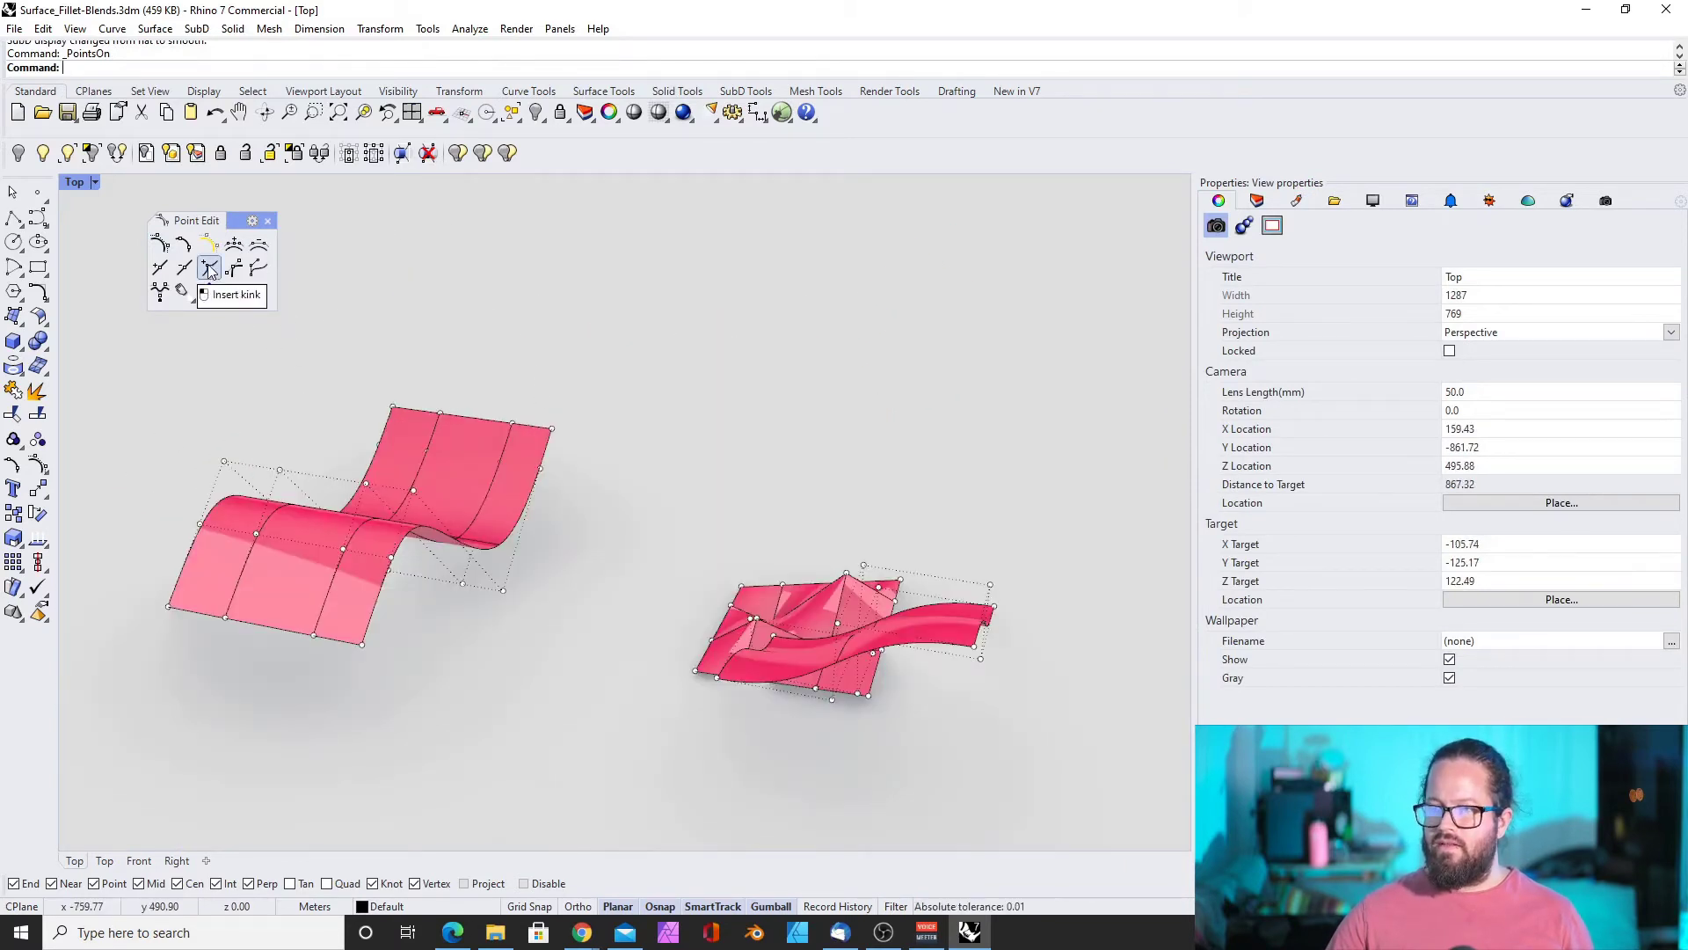
# Insert two V-direction kinks across the wavy surface, one on each outer slope
pyautogui.click(209, 271)
pyautogui.scroll(2, 480, 446)
pyautogui.click(480, 445)
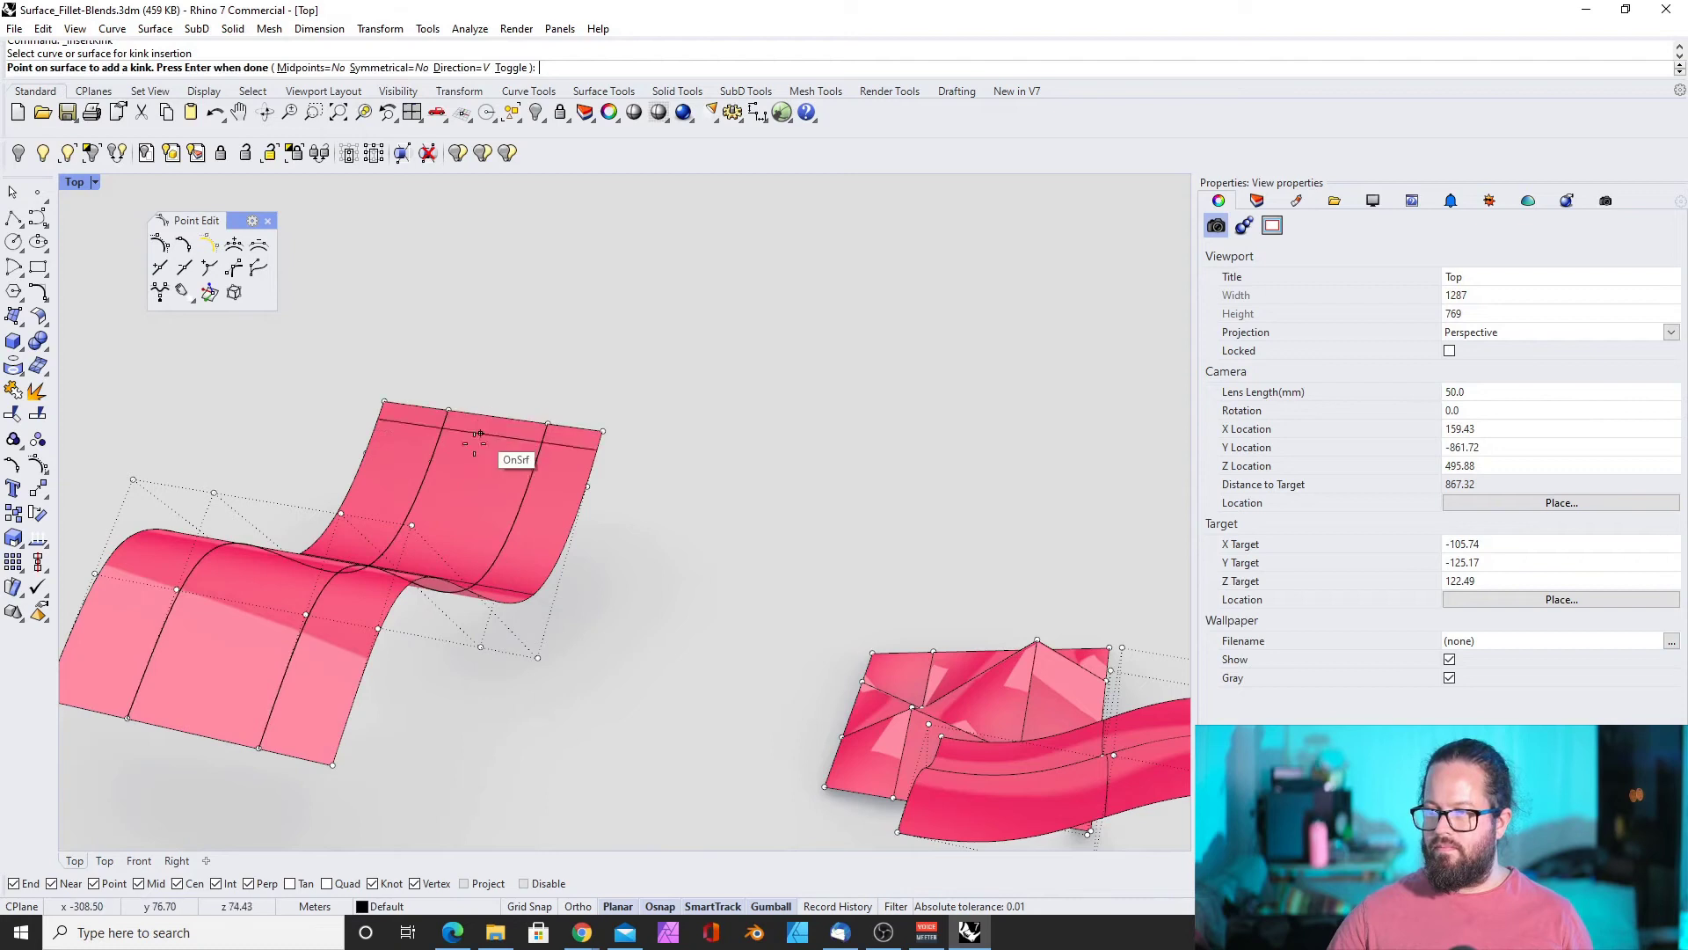
pyautogui.click(457, 488)
pyautogui.moveTo(421, 480); pyautogui.dragTo(346, 509, button='right')
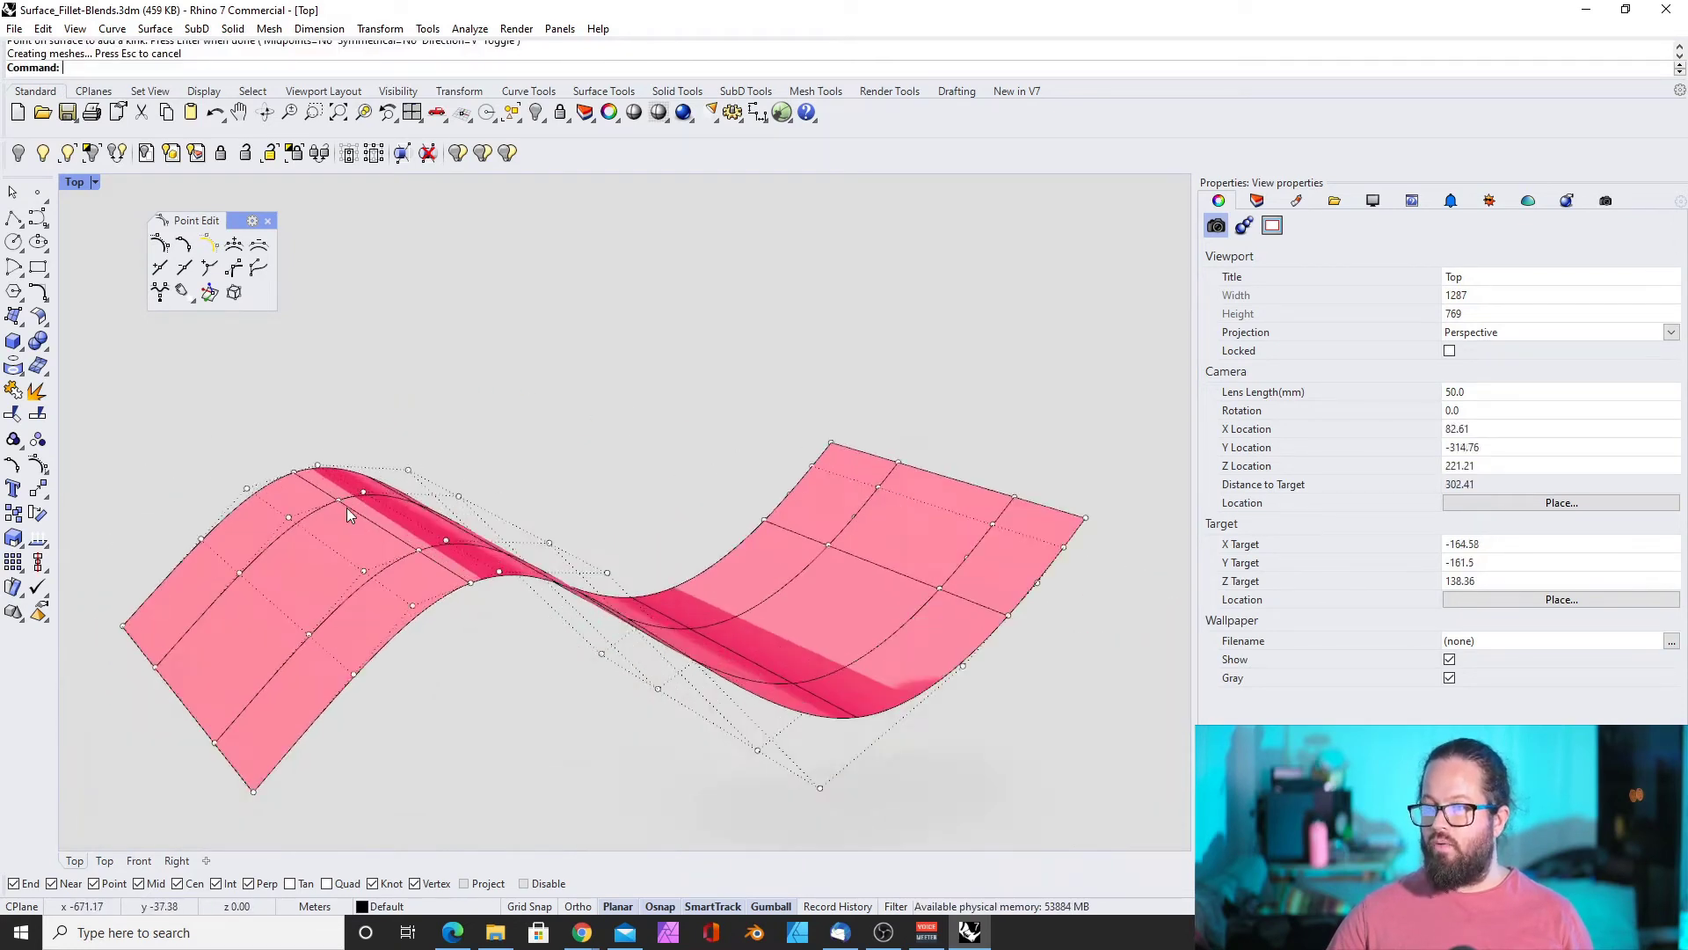
pyautogui.scroll(4, 343, 501)
pyautogui.click(336, 492)
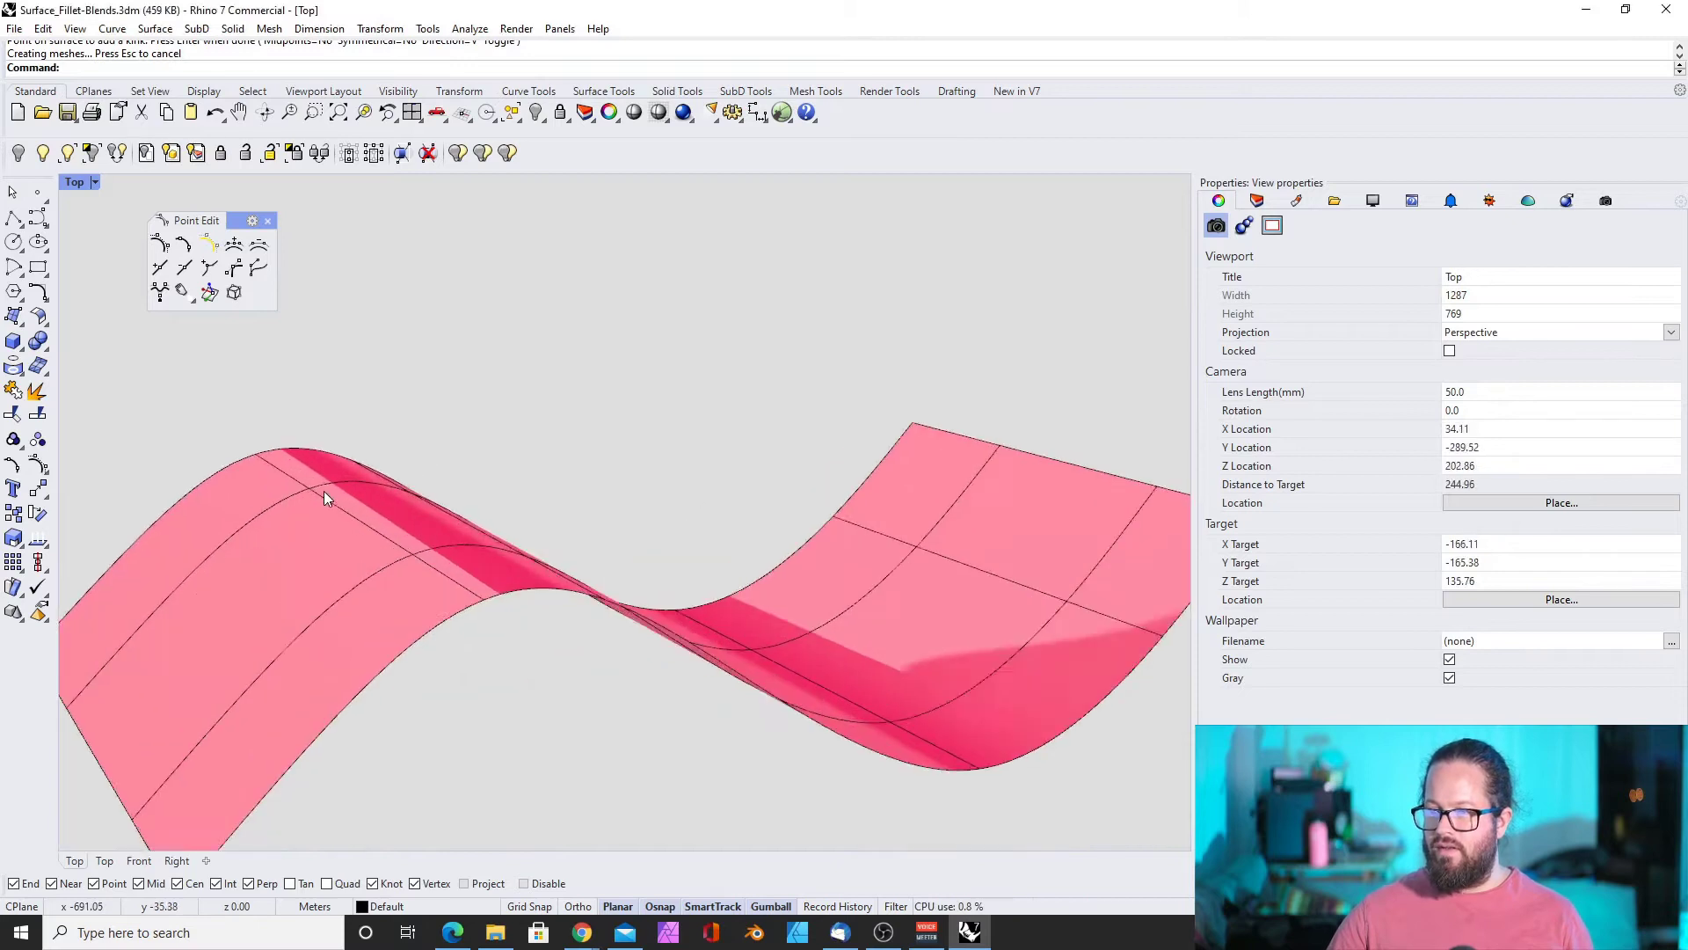
pyautogui.click(324, 494)
pyautogui.click(209, 269)
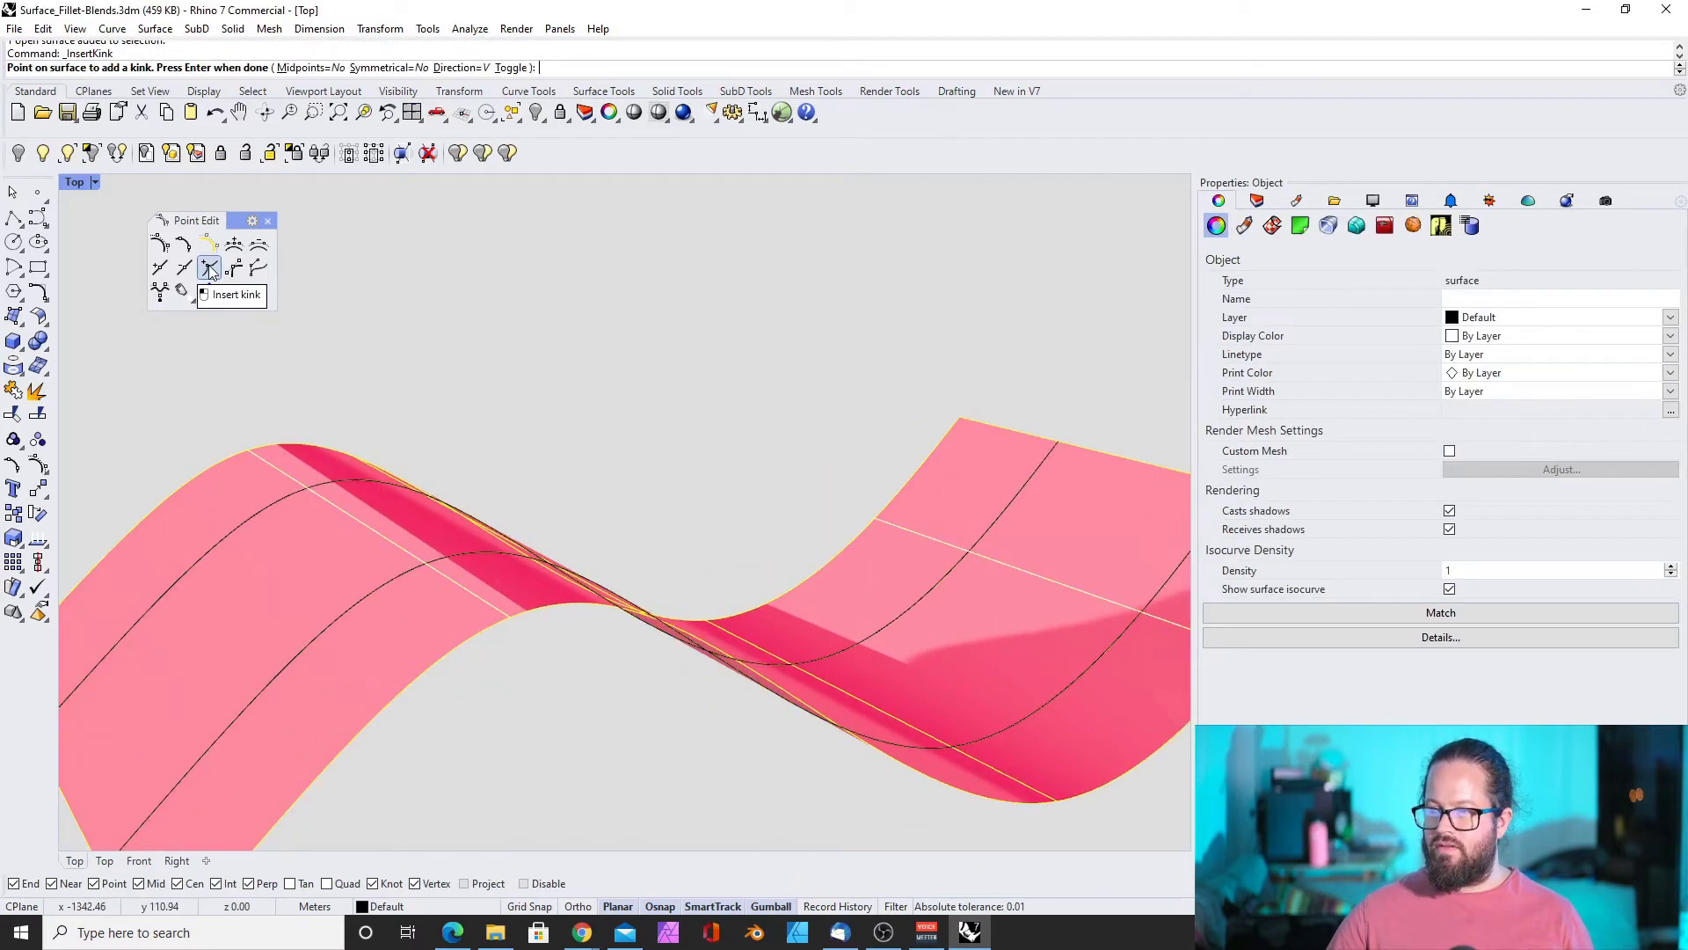
pyautogui.press('Escape')
pyautogui.press('Escape')
# Turn on the control points of the kinked wavy surface
pyautogui.scroll(-6, 336, 440)
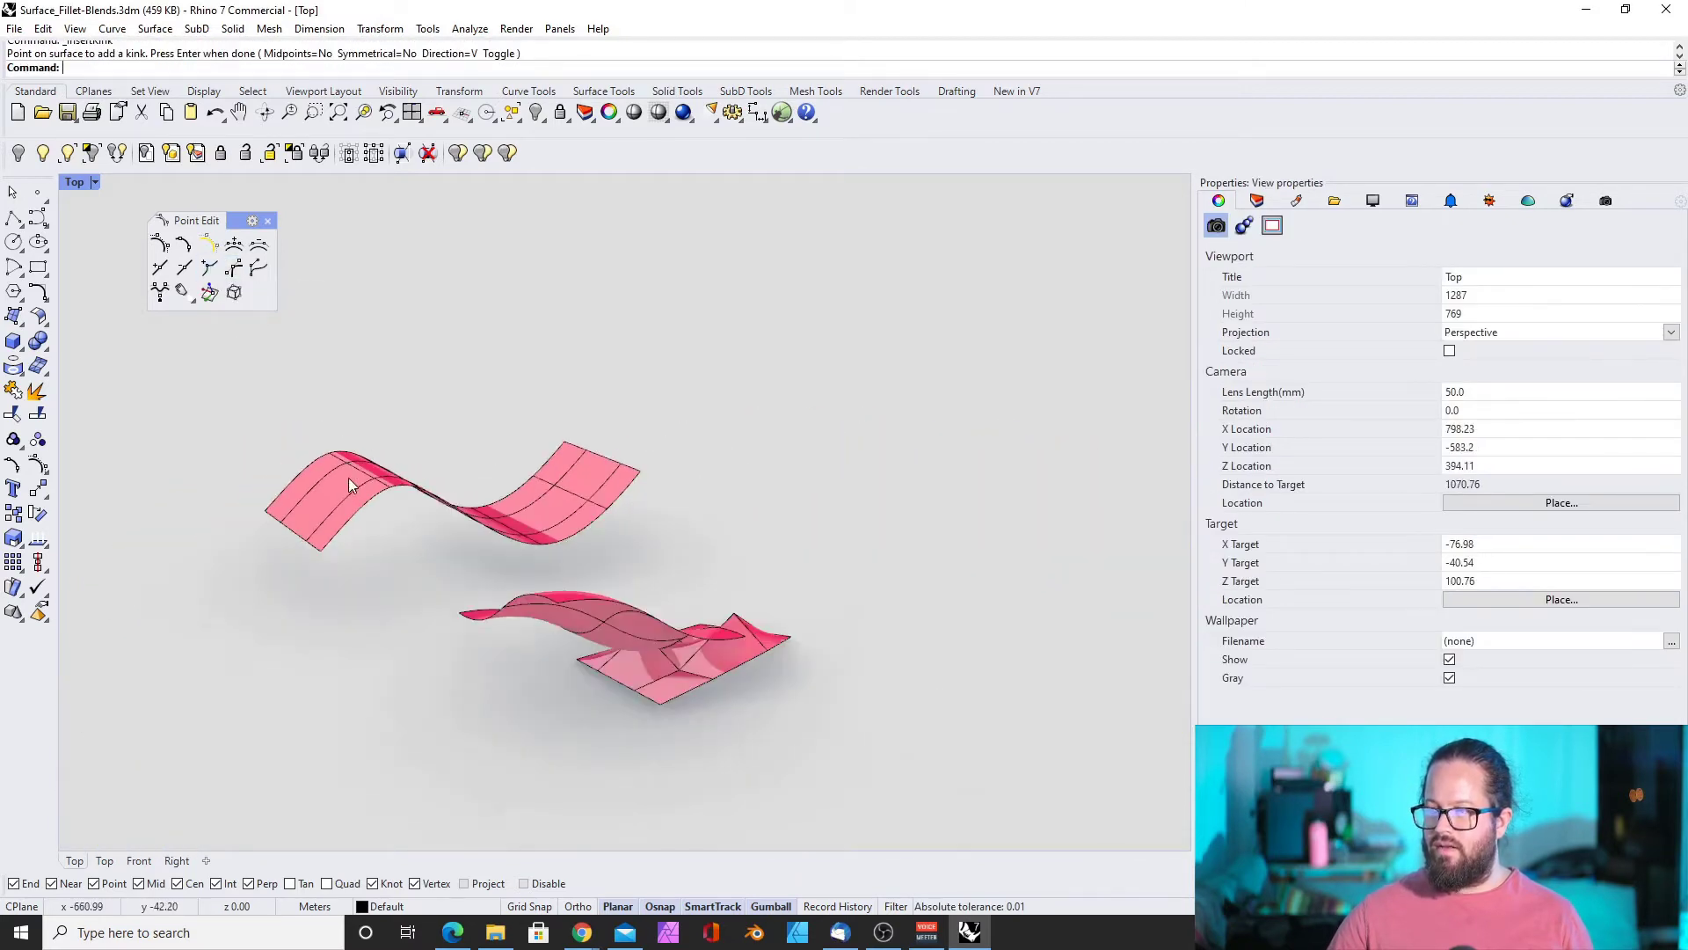
pyautogui.moveTo(349, 478); pyautogui.dragTo(454, 512, button='right')
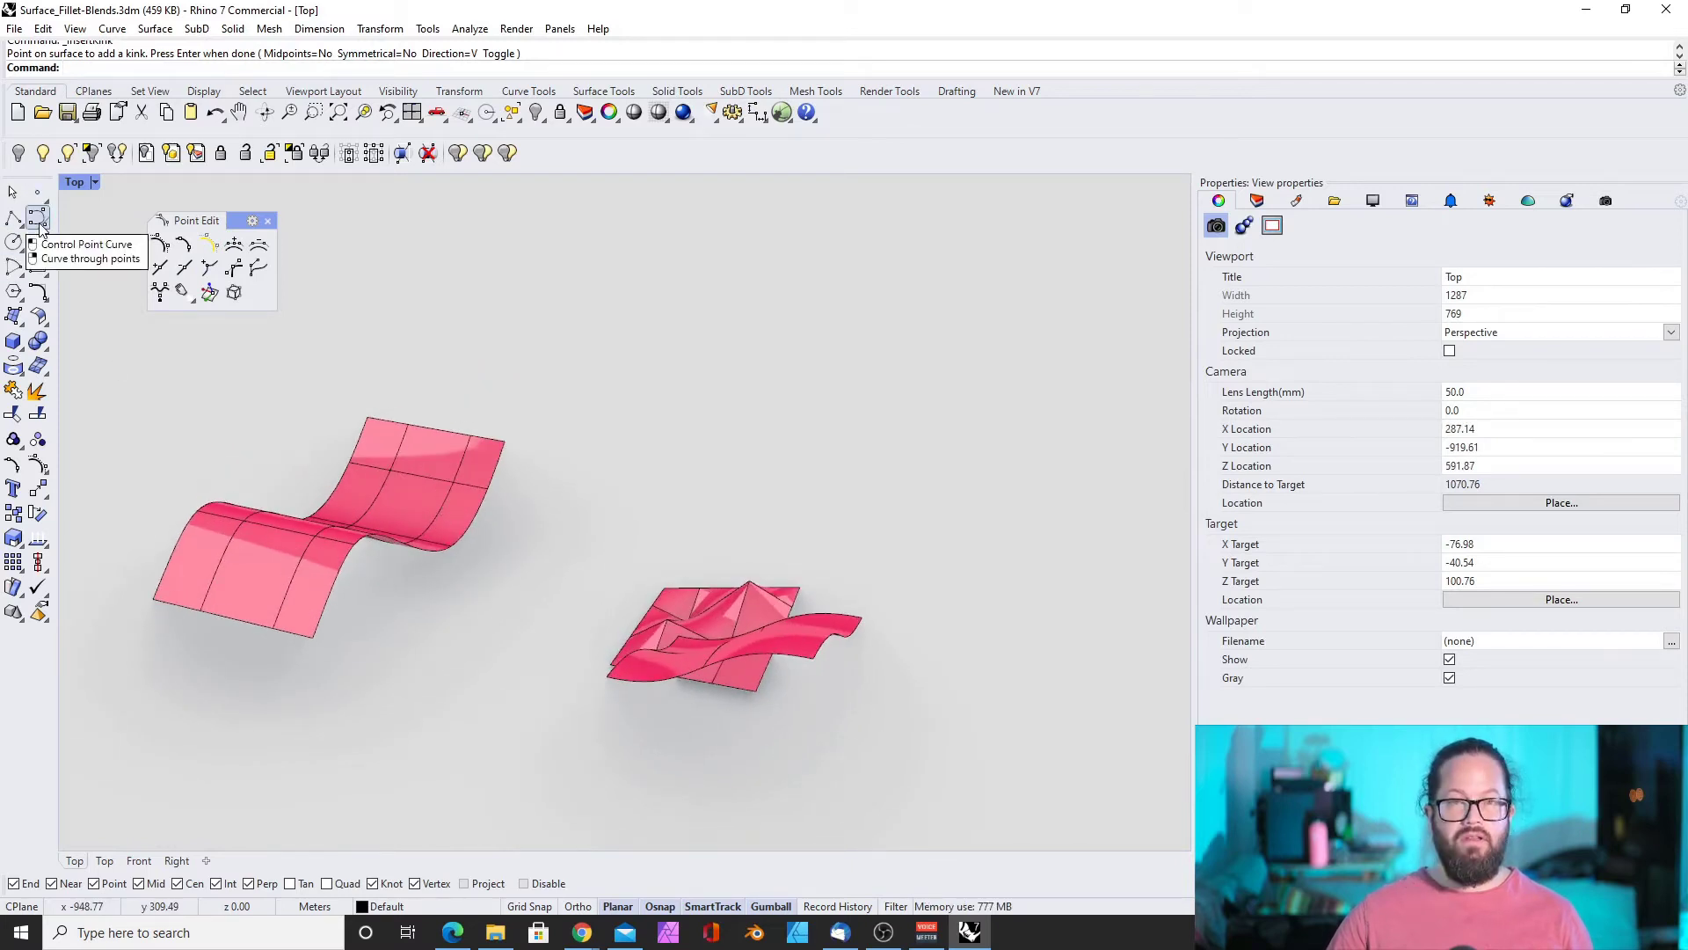
pyautogui.moveTo(408, 512)
pyautogui.keyDown('shift'); pyautogui.mouseDown(button='right')
pyautogui.moveTo(524, 438)
pyautogui.moveTo(313, 498)
pyautogui.mouseUp(button='right'); pyautogui.keyUp('shift')
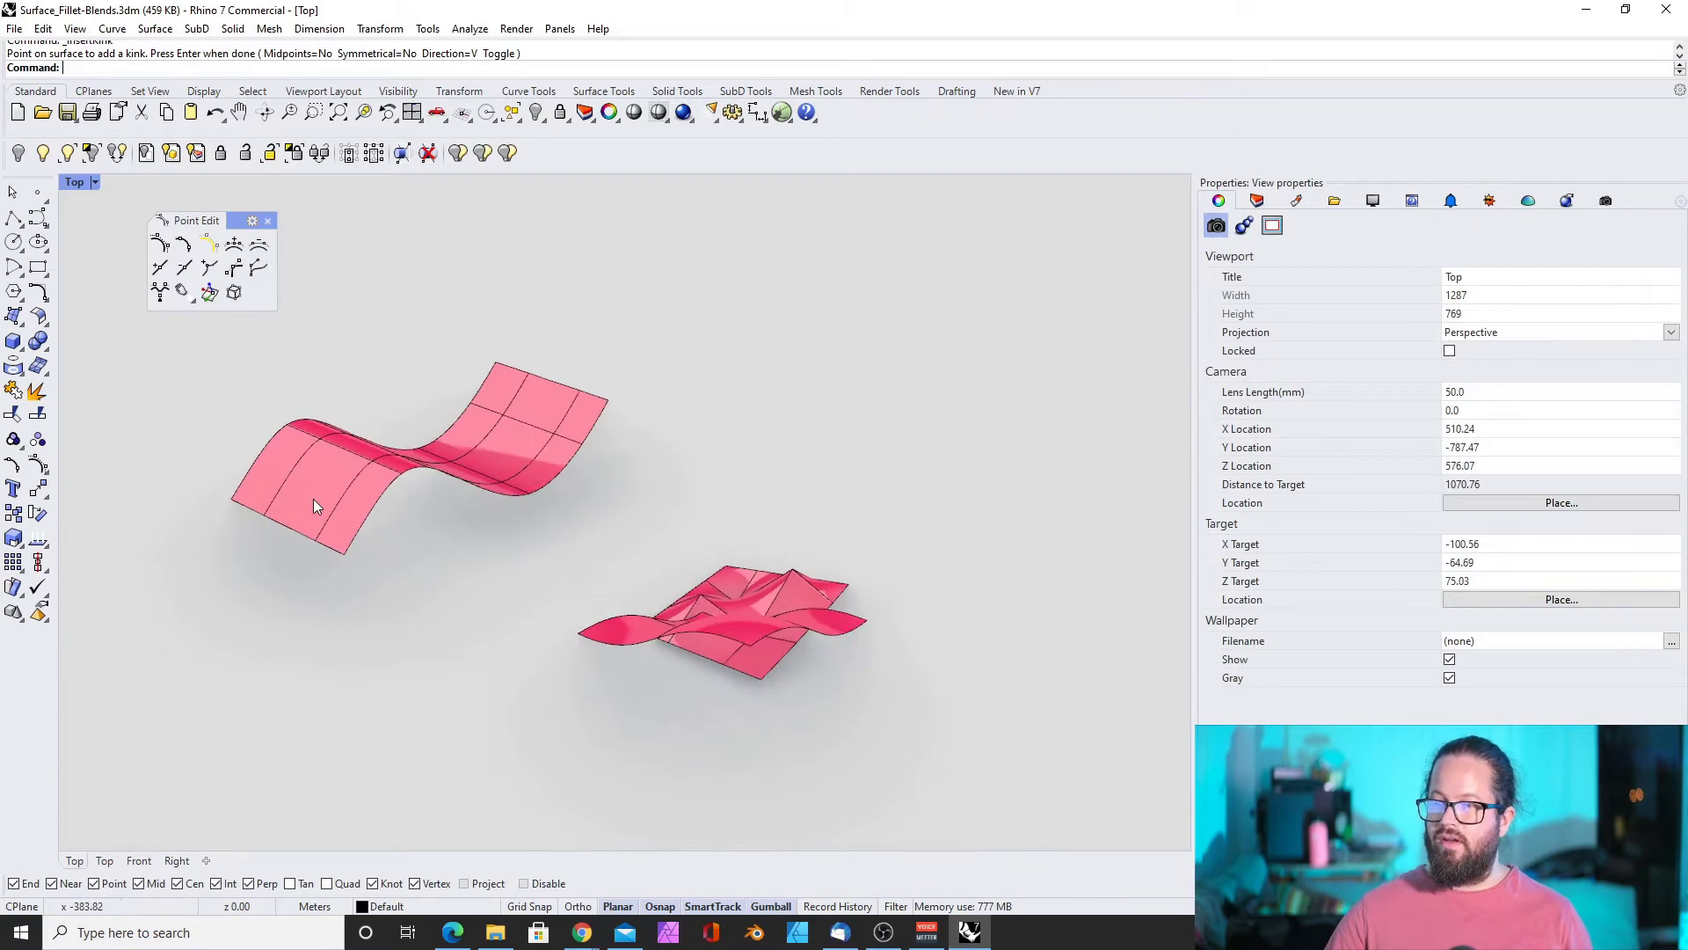
pyautogui.scroll(9, 330, 483)
pyautogui.scroll(-5, 545, 452)
pyautogui.moveTo(569, 535); pyautogui.dragTo(396, 525, button='right')
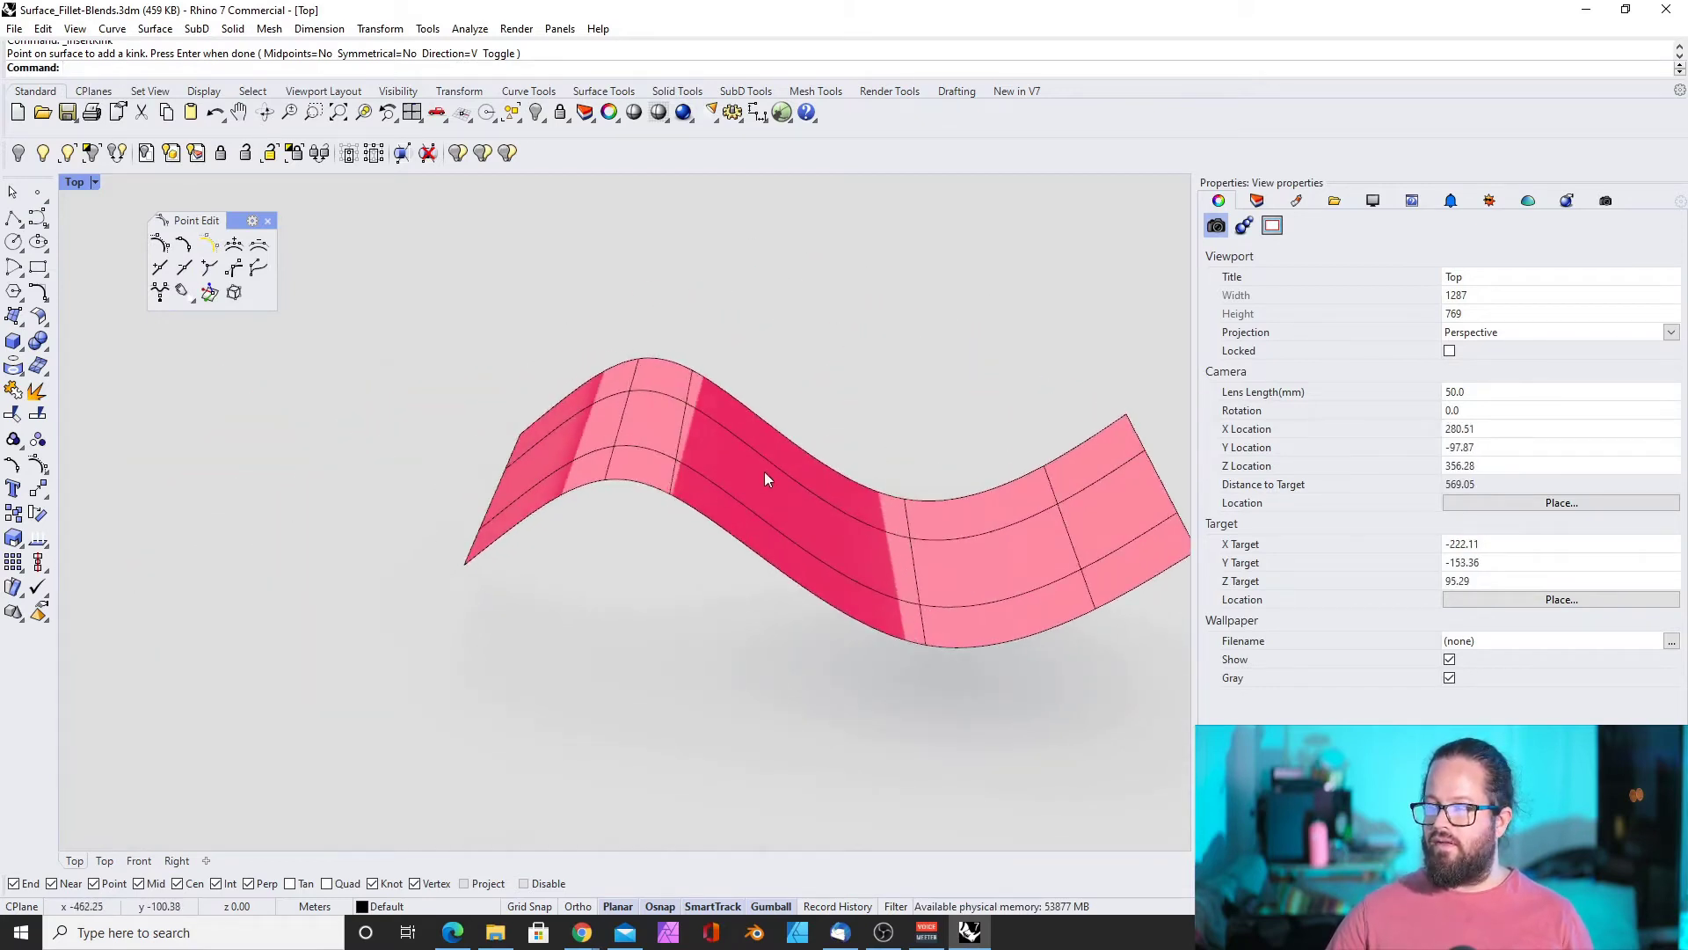
pyautogui.scroll(6, 763, 471)
pyautogui.click(588, 383)
pyautogui.scroll(-4, 440, 409)
pyautogui.moveTo(392, 427); pyautogui.dragTo(523, 398, button='right')
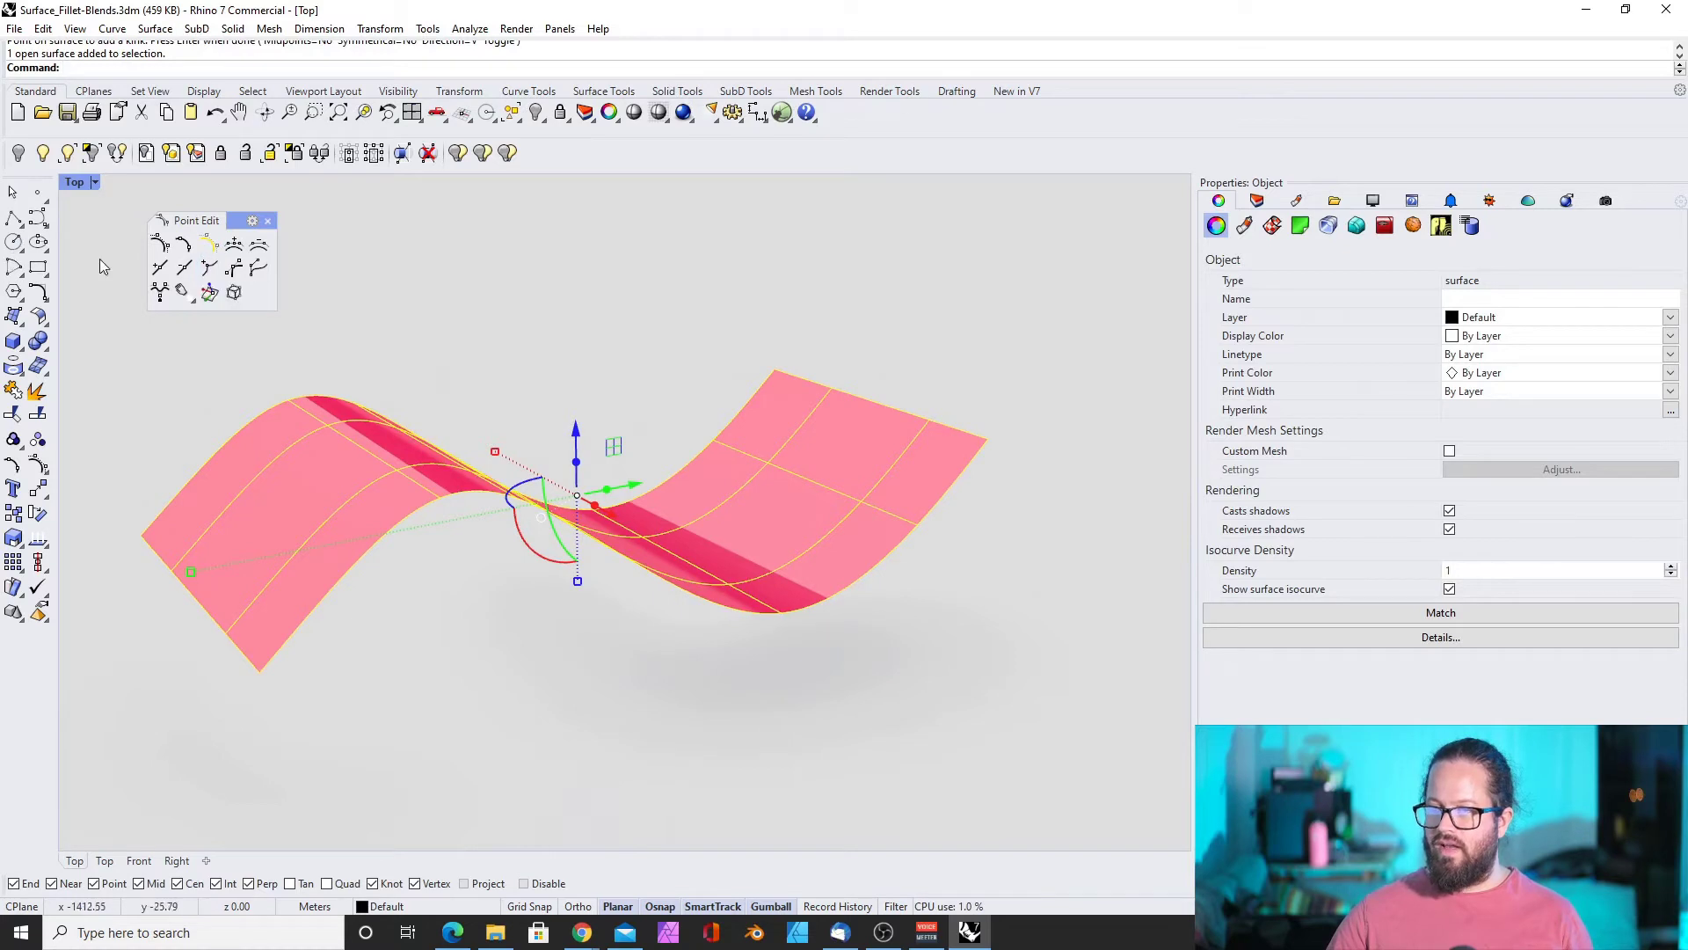
pyautogui.click(186, 247)
# Lower an inner control point on the kink line near the wavy surface's crest to form a sharp dent
pyautogui.moveTo(483, 452); pyautogui.dragTo(415, 424, button='right')
pyautogui.scroll(4, 352, 337)
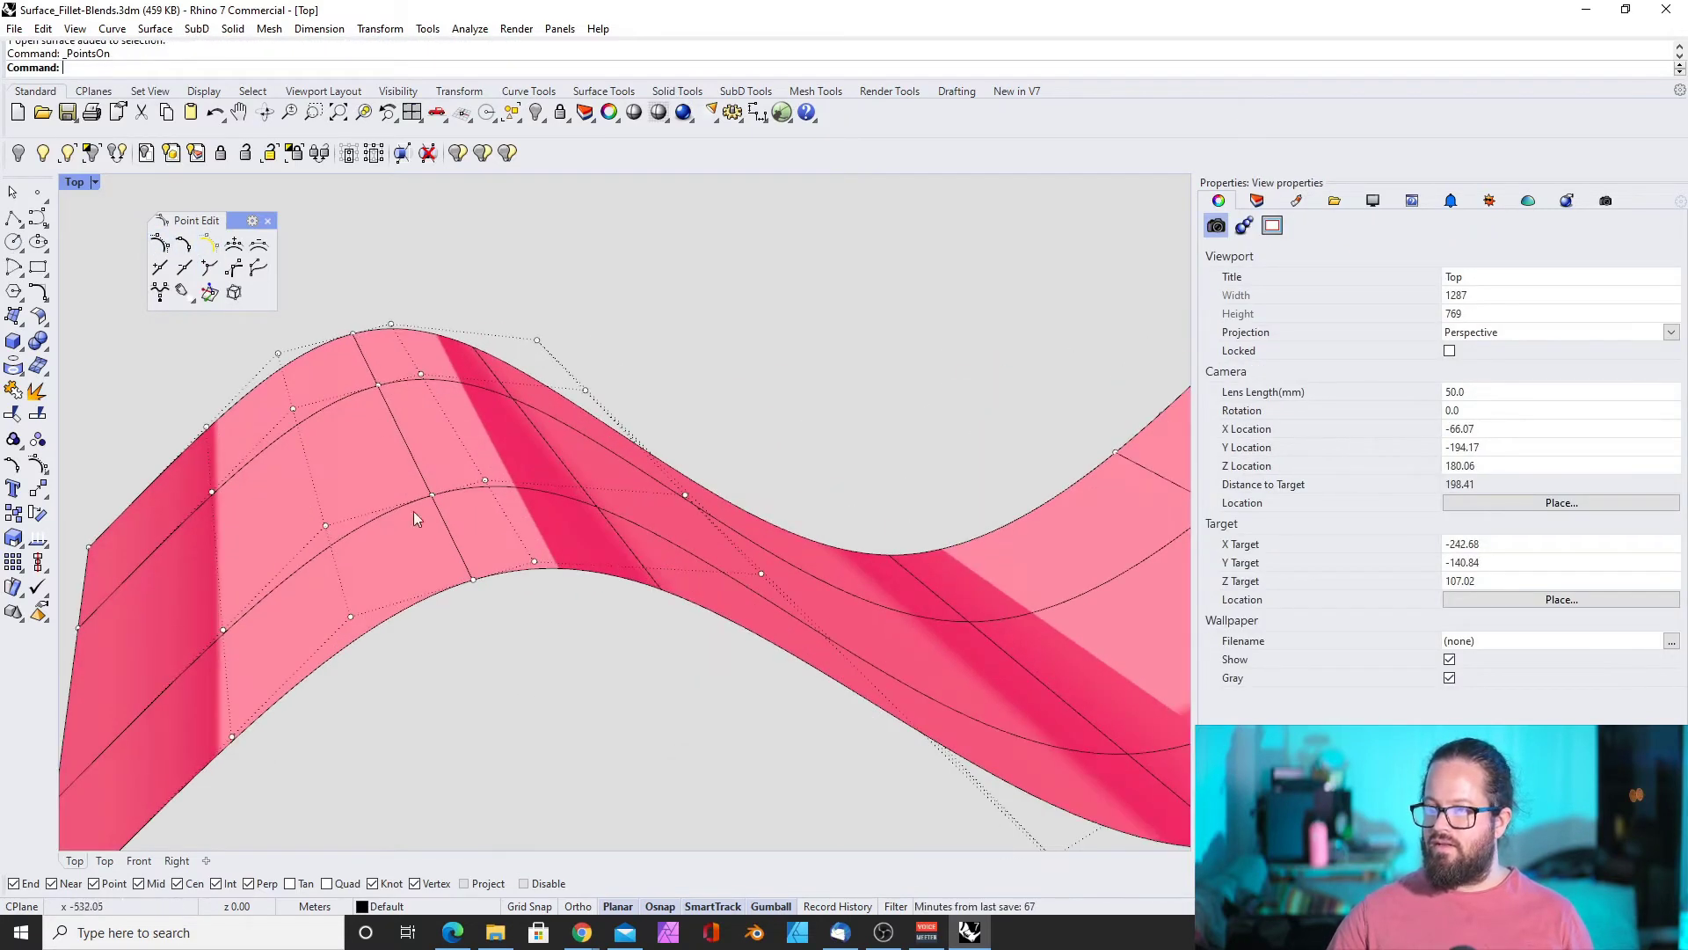
pyautogui.click(378, 385)
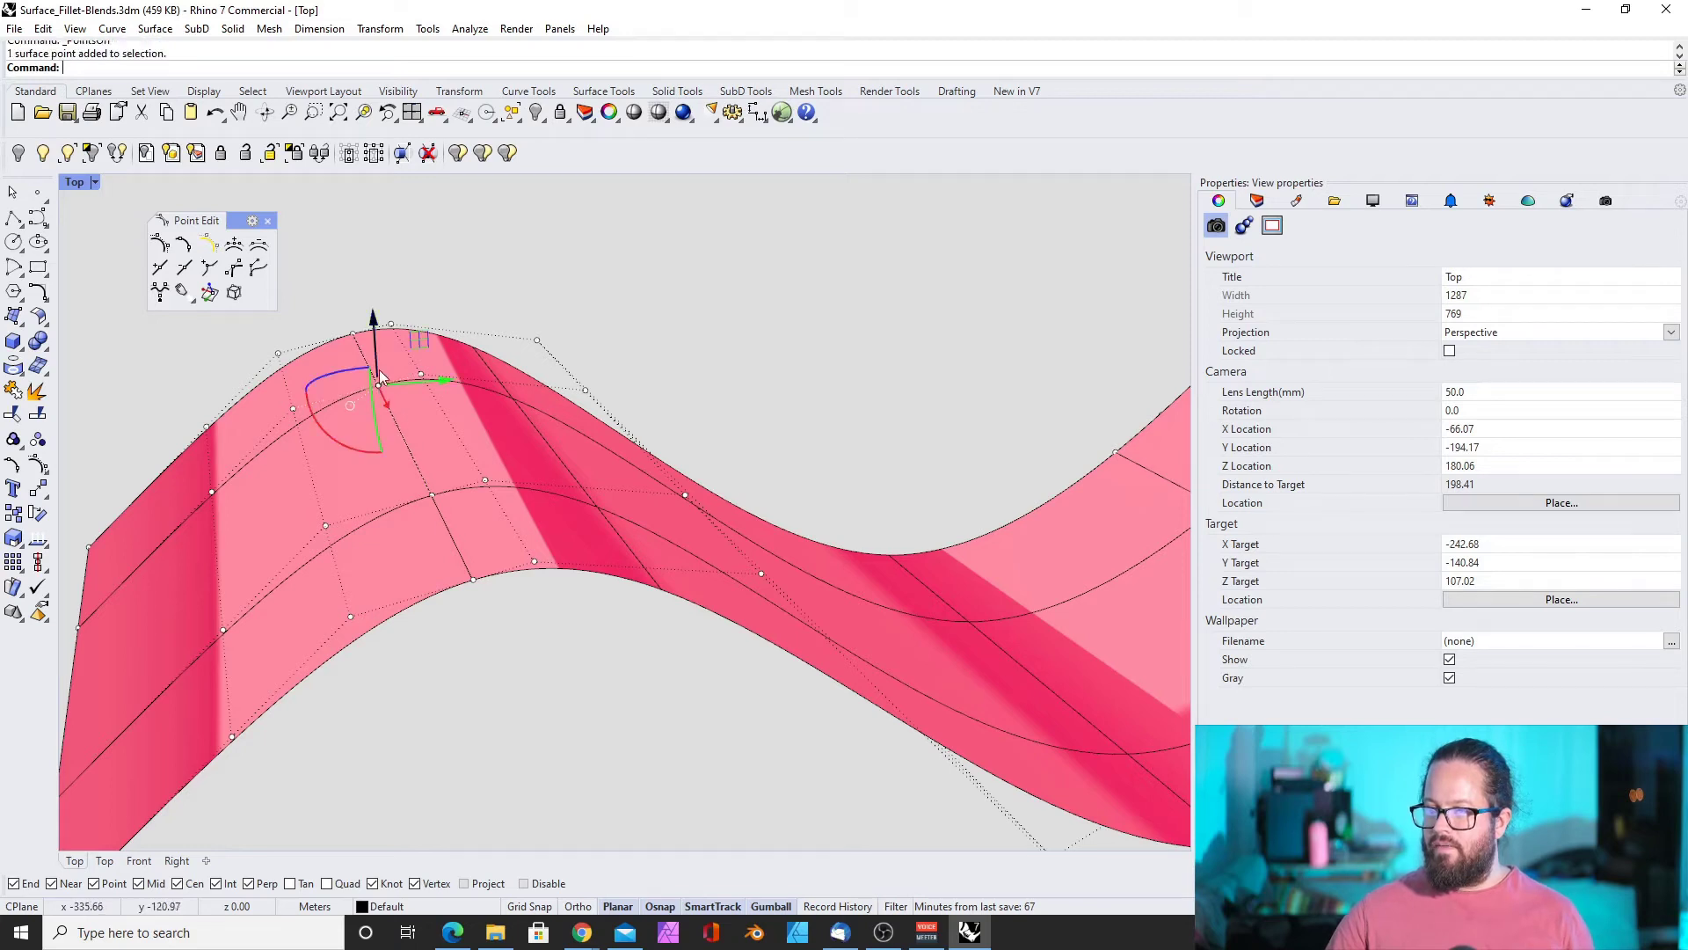
pyautogui.moveTo(371, 315); pyautogui.dragTo(378, 395)
pyautogui.moveTo(438, 468); pyautogui.dragTo(474, 602, button='right')
pyautogui.click(410, 526)
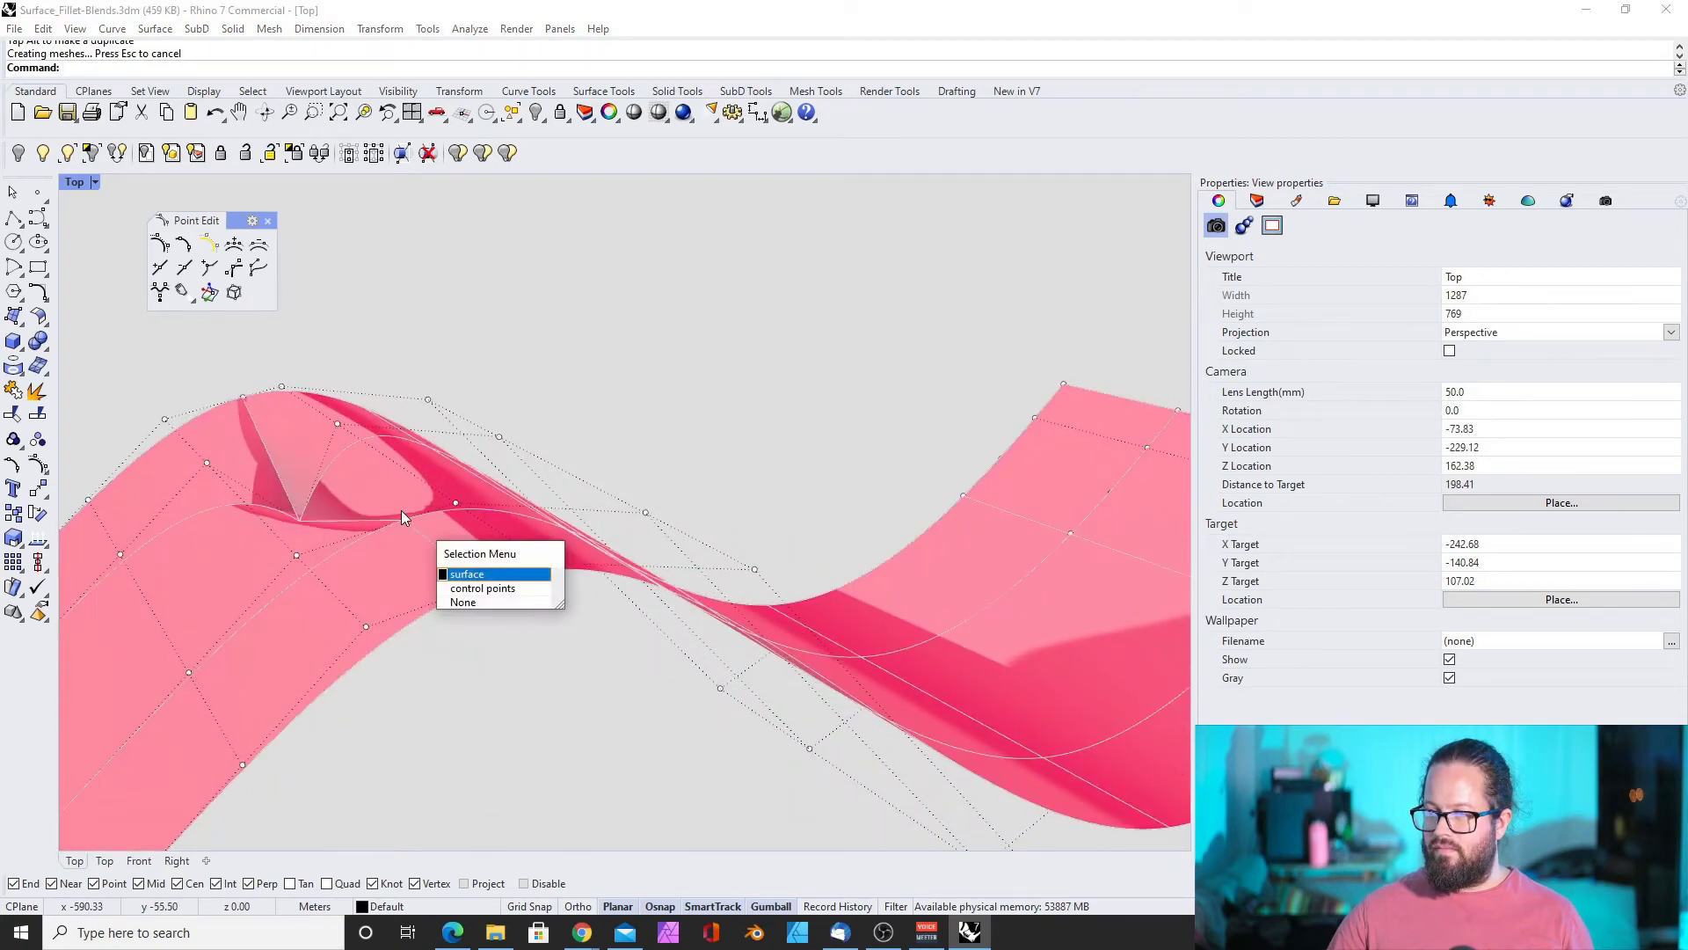
pyautogui.press('Return')
# Reshape the middle of the wavy surface with the Handlebar Editor, moving its base point and swinging one tangent handle
pyautogui.click(404, 520)
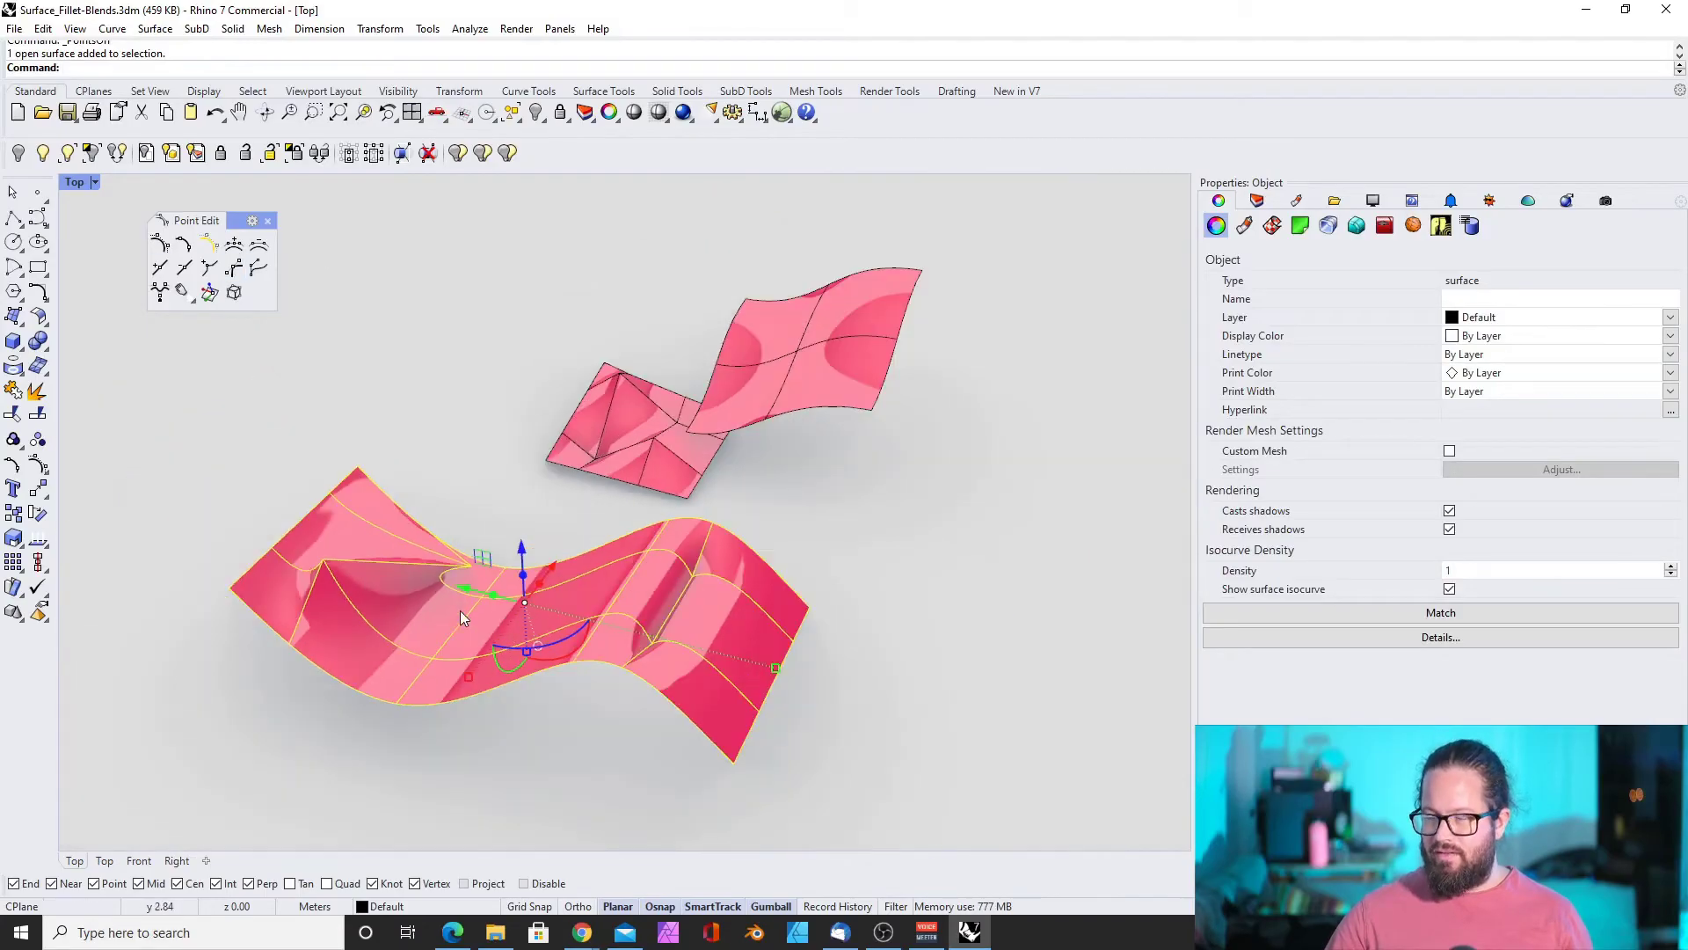
pyautogui.moveTo(500, 575)
pyautogui.mouseDown(button='right')
pyautogui.moveTo(563, 550)
pyautogui.moveTo(539, 452)
pyautogui.moveTo(473, 469)
pyautogui.moveTo(535, 360)
pyautogui.moveTo(486, 563)
pyautogui.mouseUp(button='right')
pyautogui.scroll(5, 398, 614)
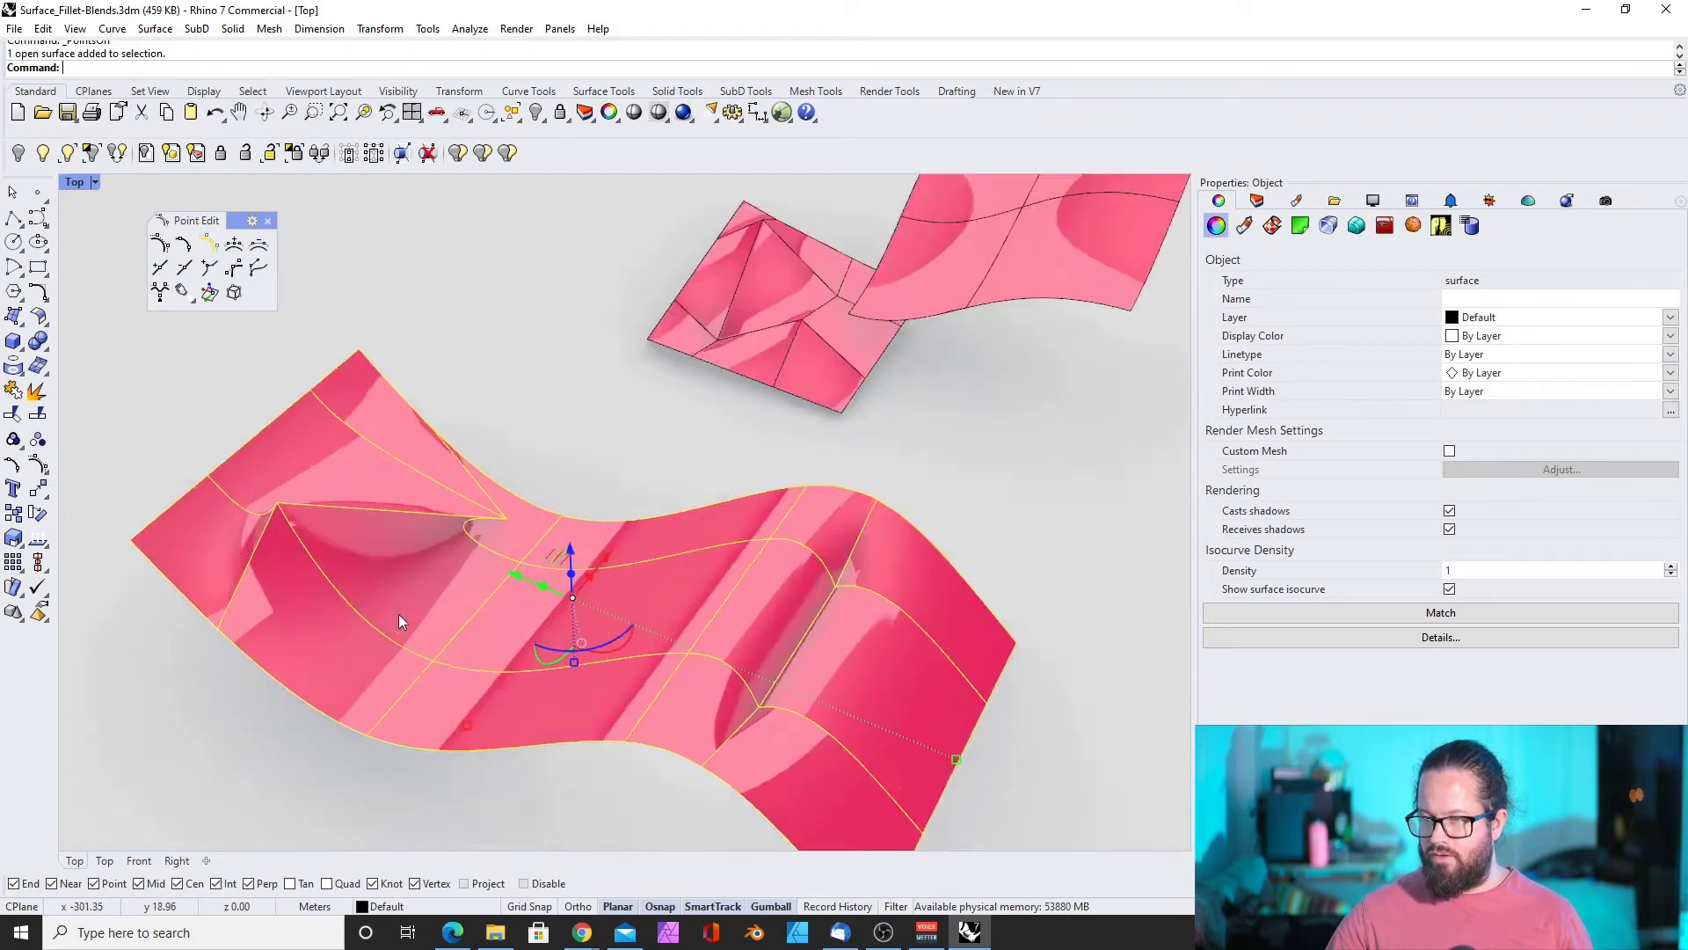
pyautogui.click(235, 269)
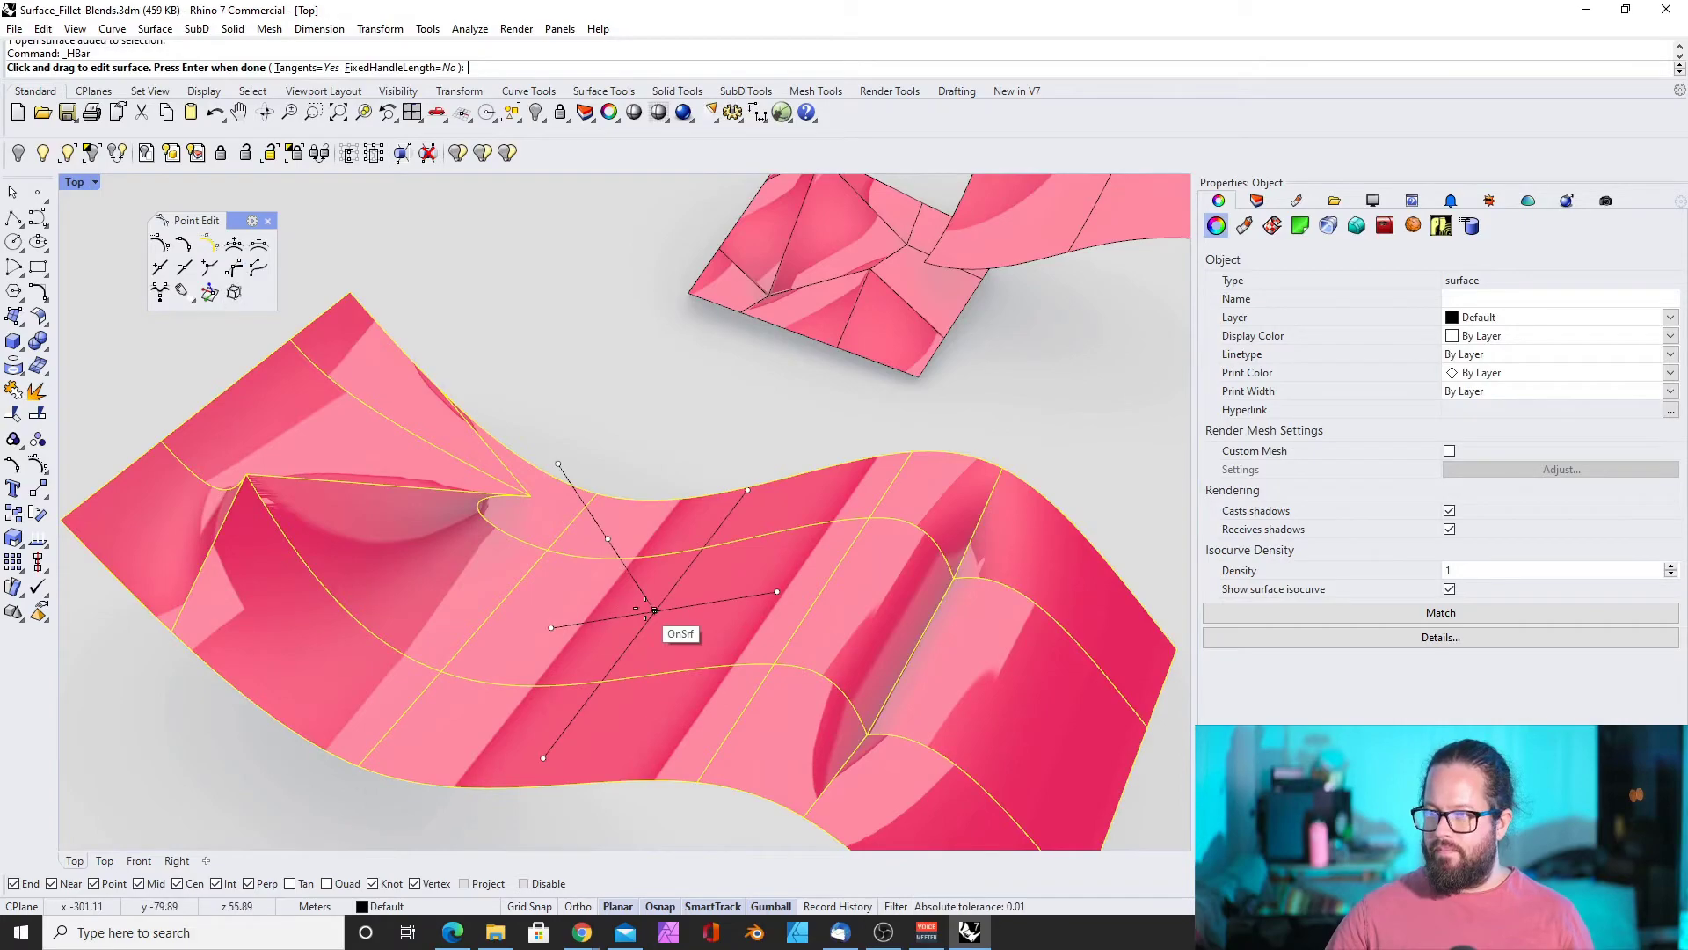
pyautogui.moveTo(654, 609); pyautogui.dragTo(730, 510)
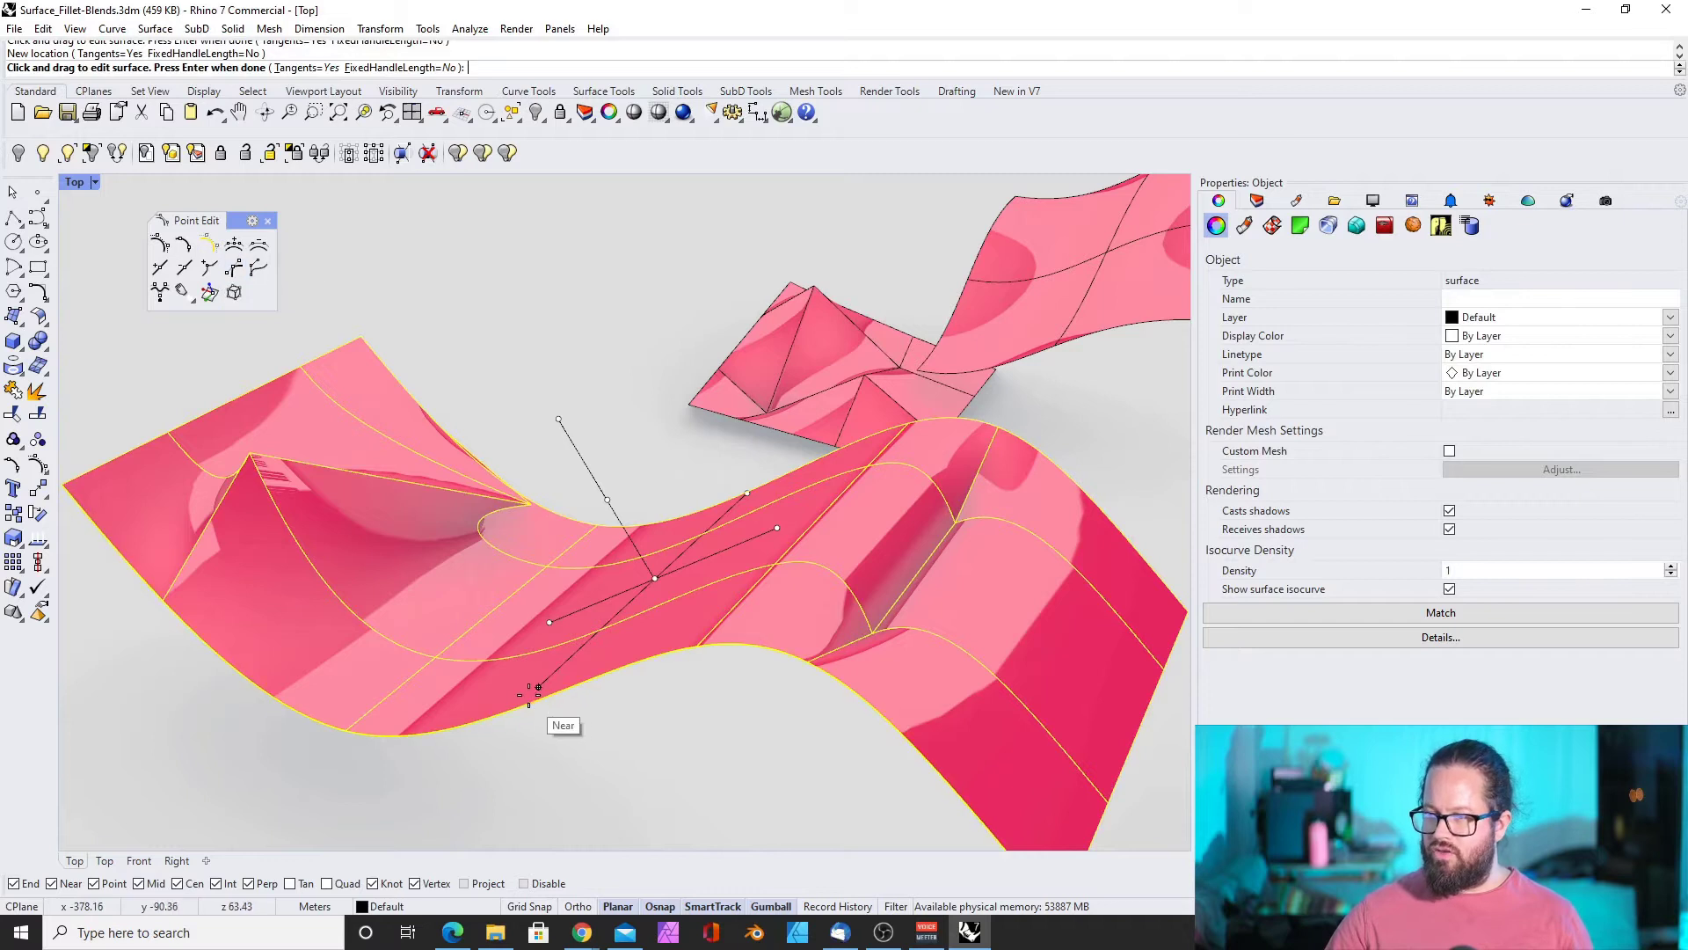
pyautogui.moveTo(529, 694); pyautogui.dragTo(494, 634)
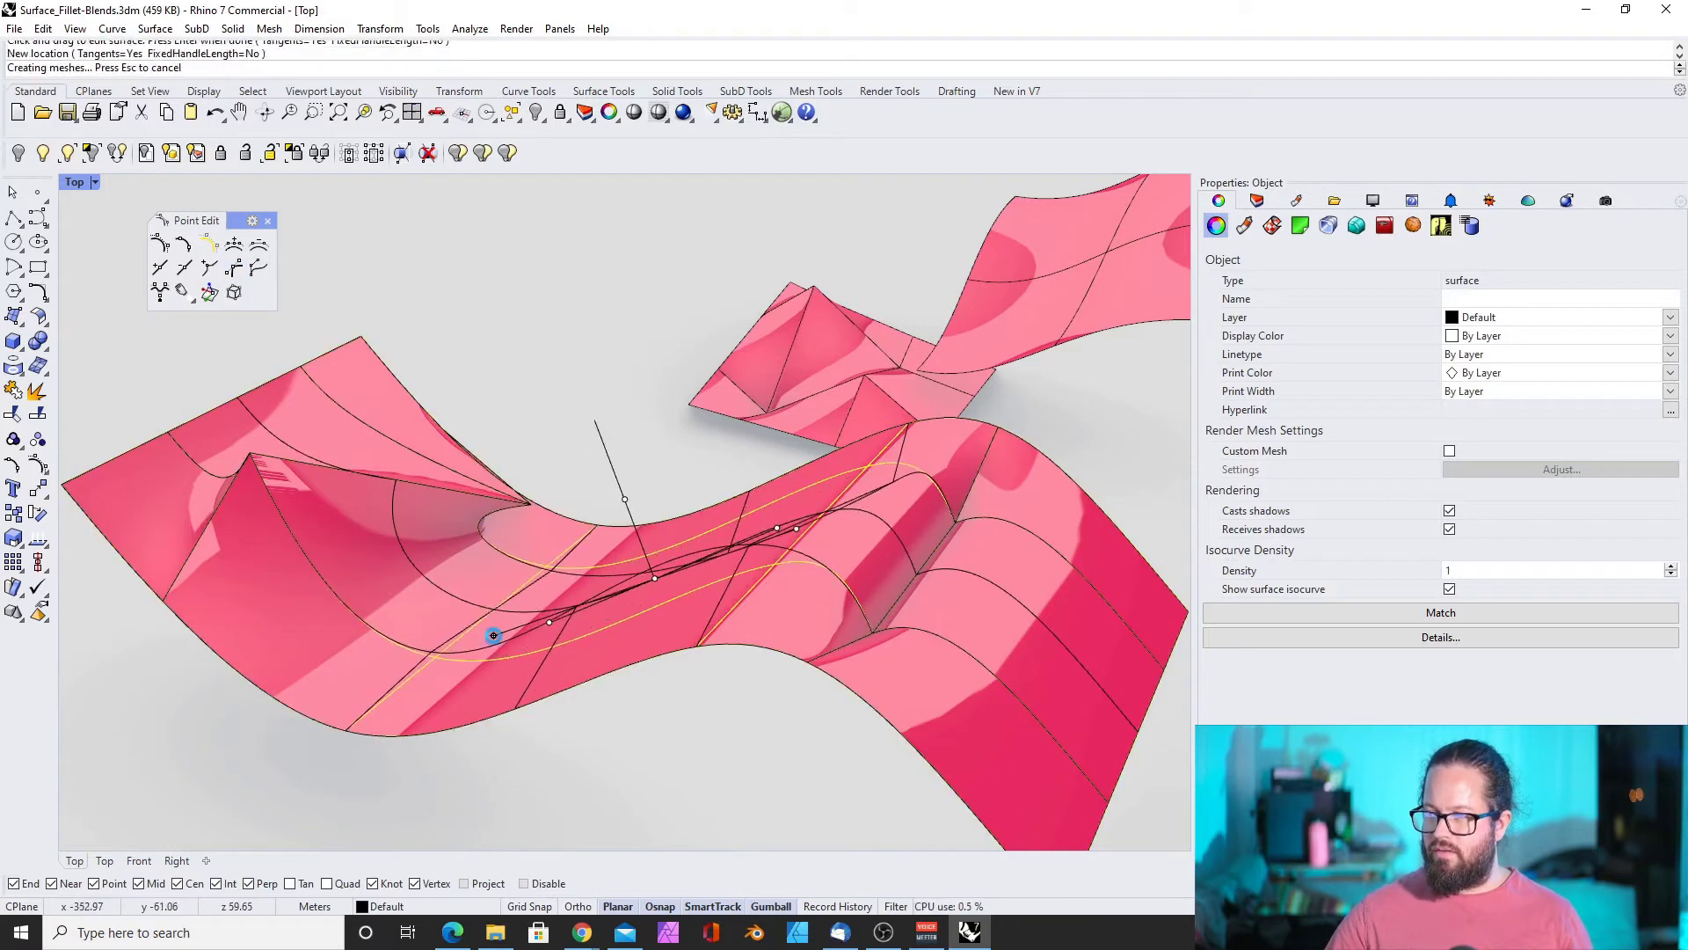
pyautogui.moveTo(641, 727); pyautogui.dragTo(417, 563, button='right')
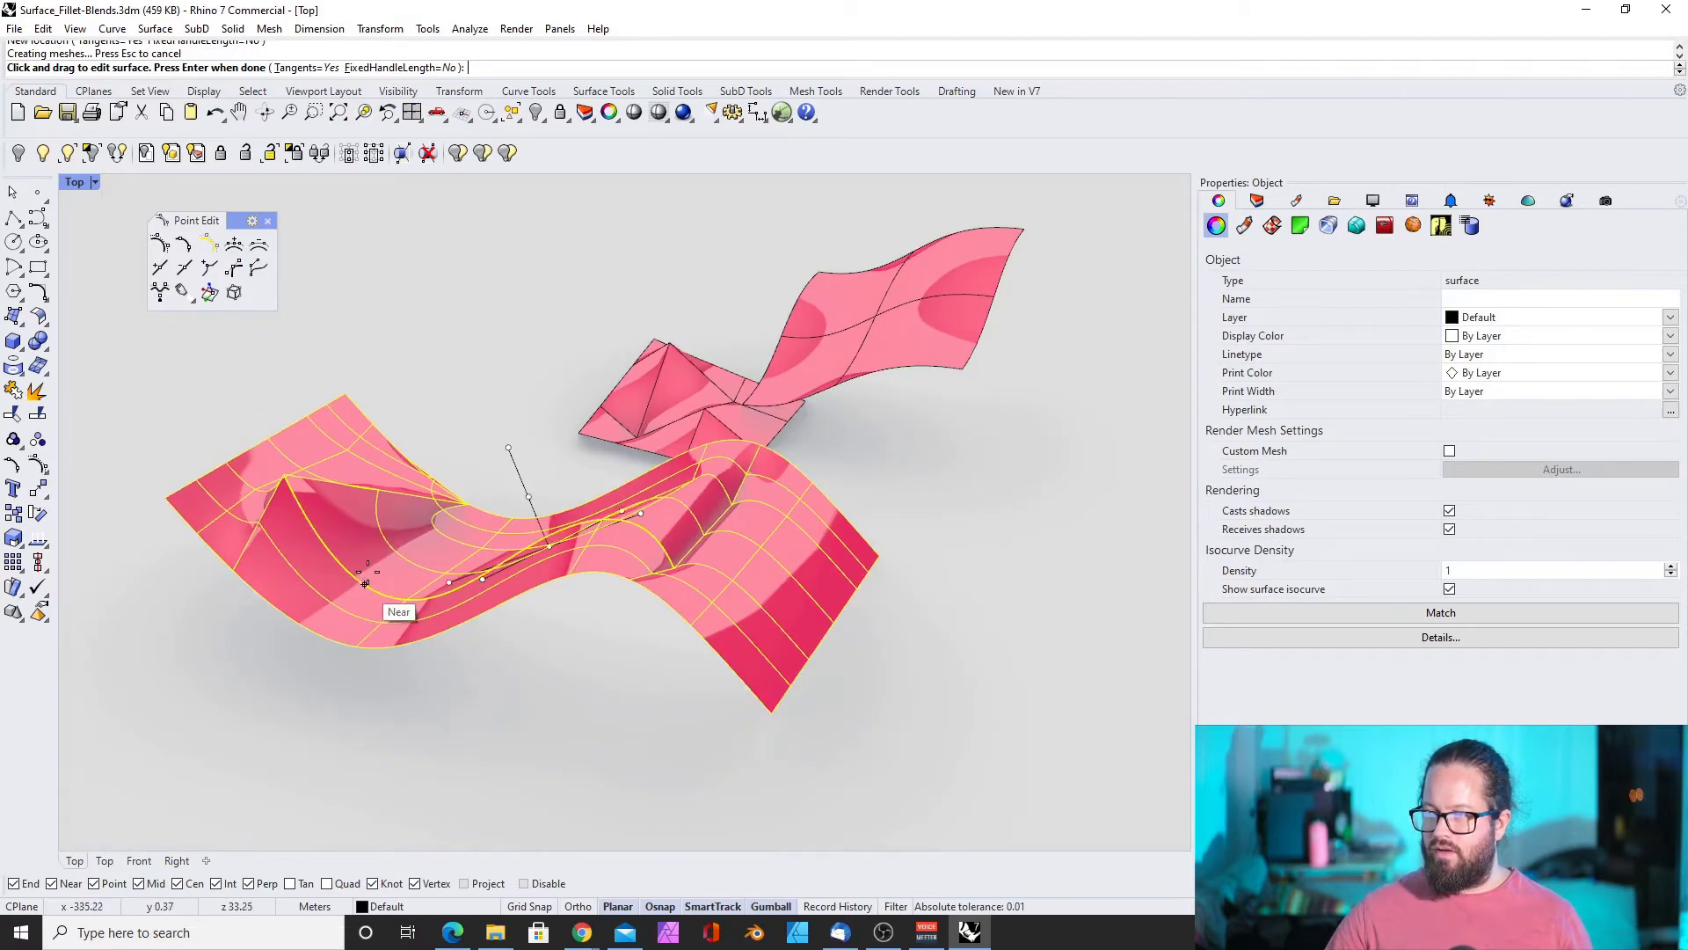
pyautogui.scroll(5, 476, 444)
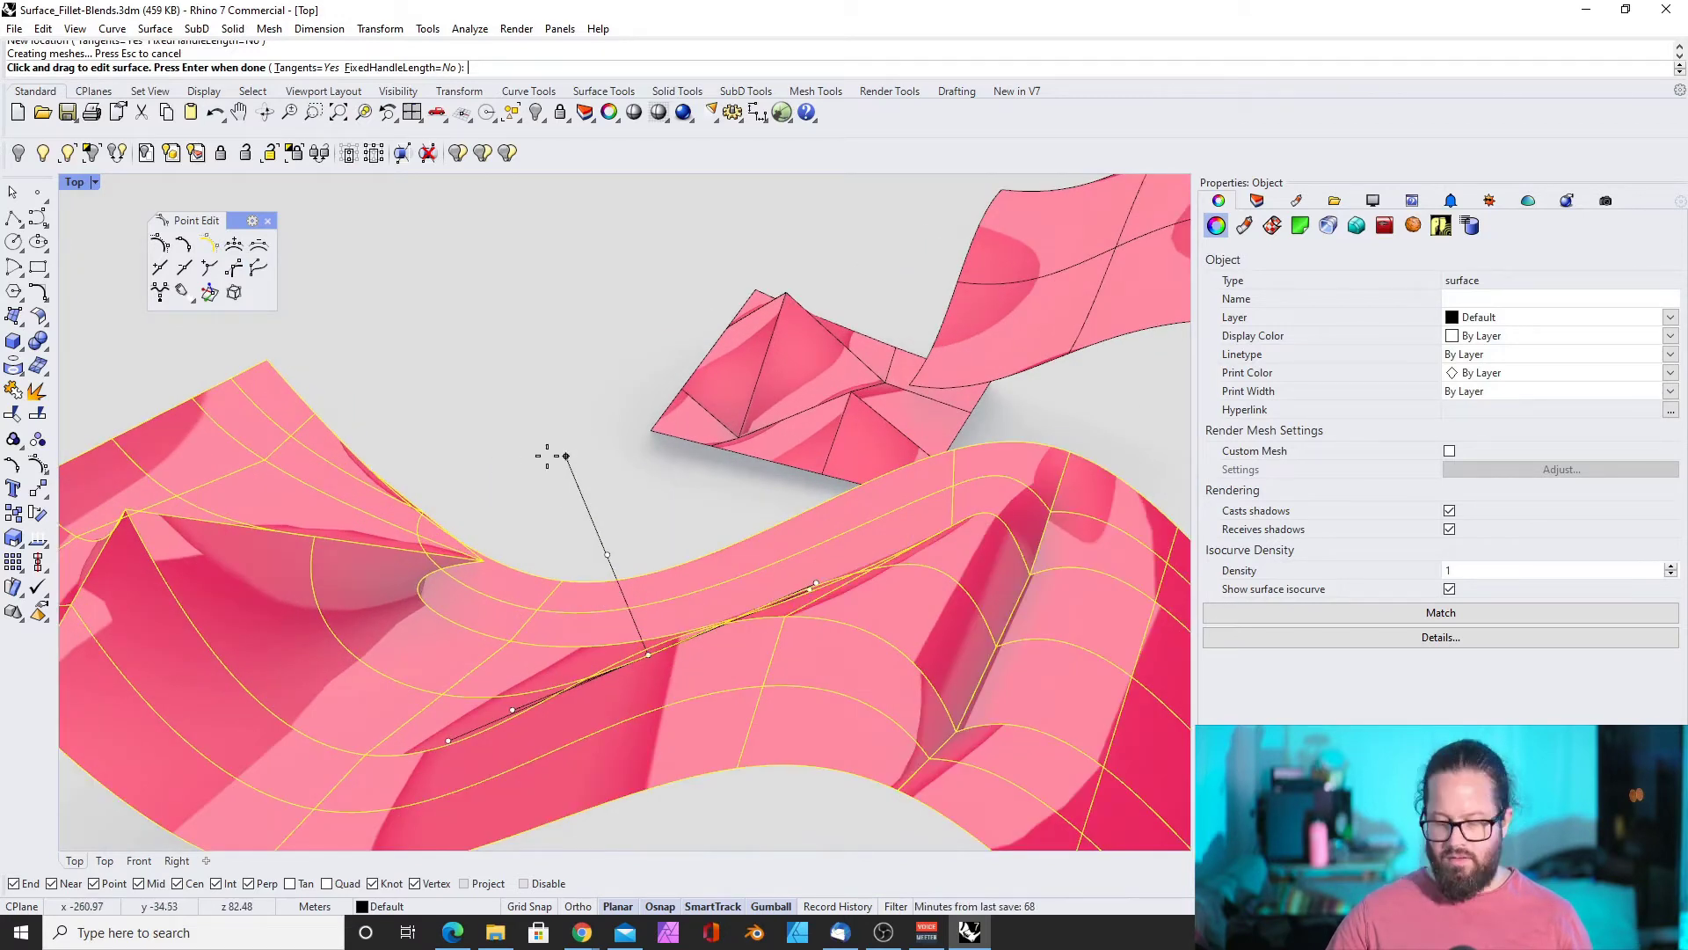
pyautogui.press('Return')
# Examine the handlebar-edited surface's object type and shape from several angles
pyautogui.scroll(-3, 547, 456)
pyautogui.moveTo(542, 467); pyautogui.dragTo(807, 494, button='right')
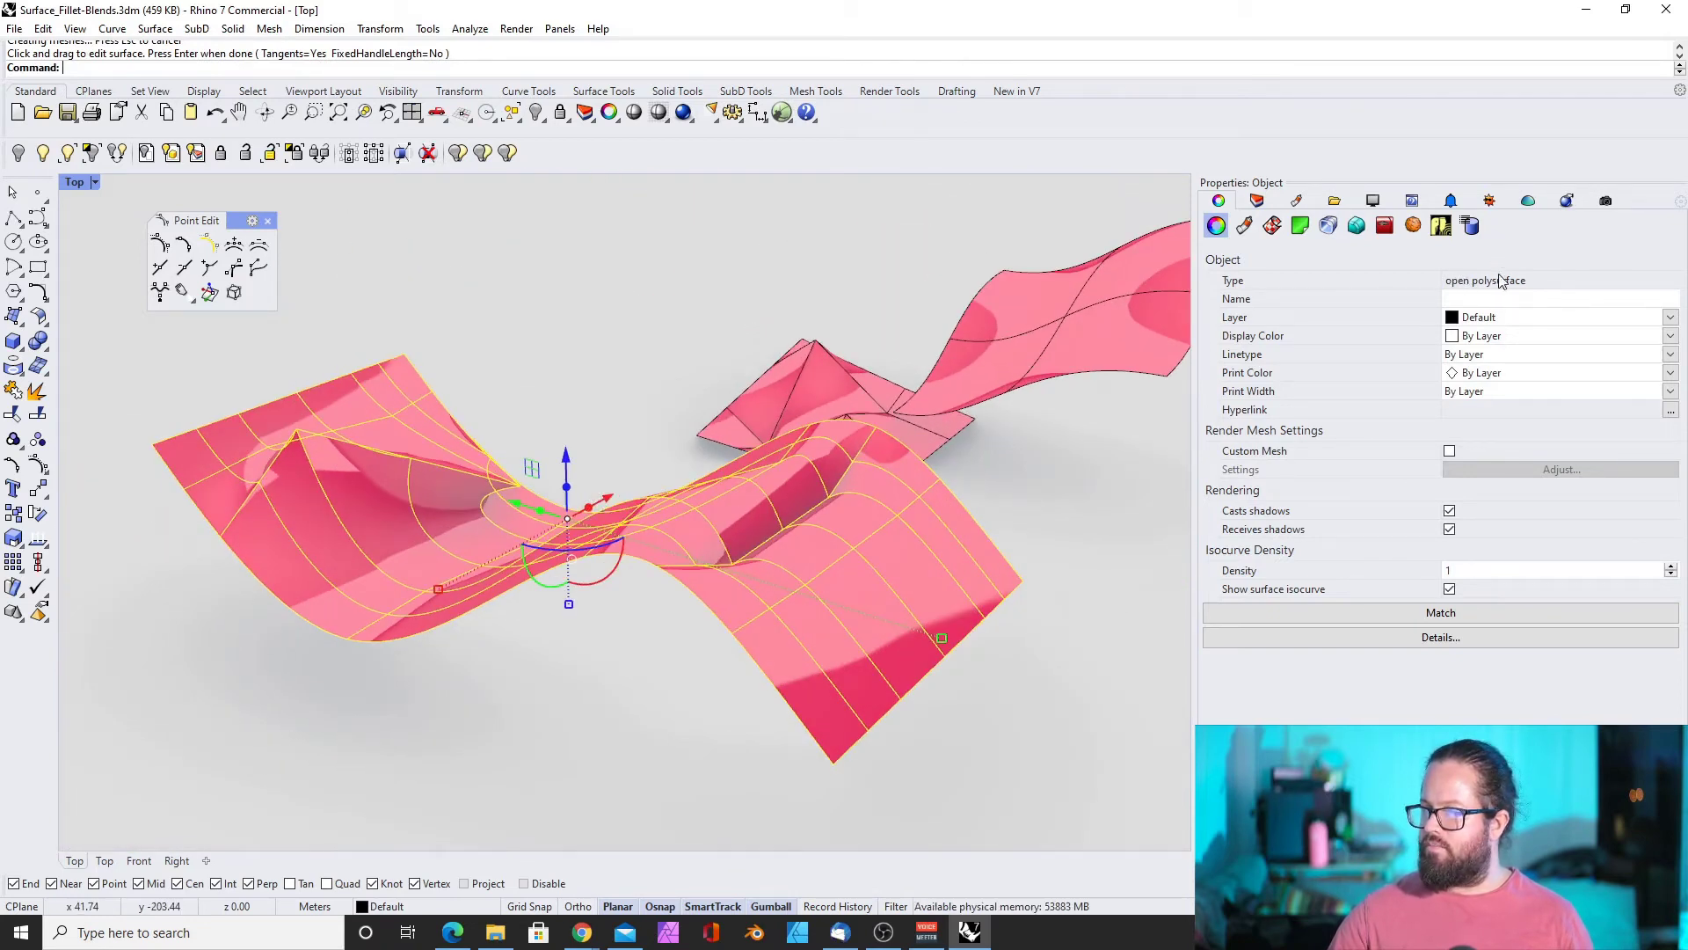
pyautogui.moveTo(526, 603); pyautogui.dragTo(505, 522, button='right')
pyautogui.click(519, 648)
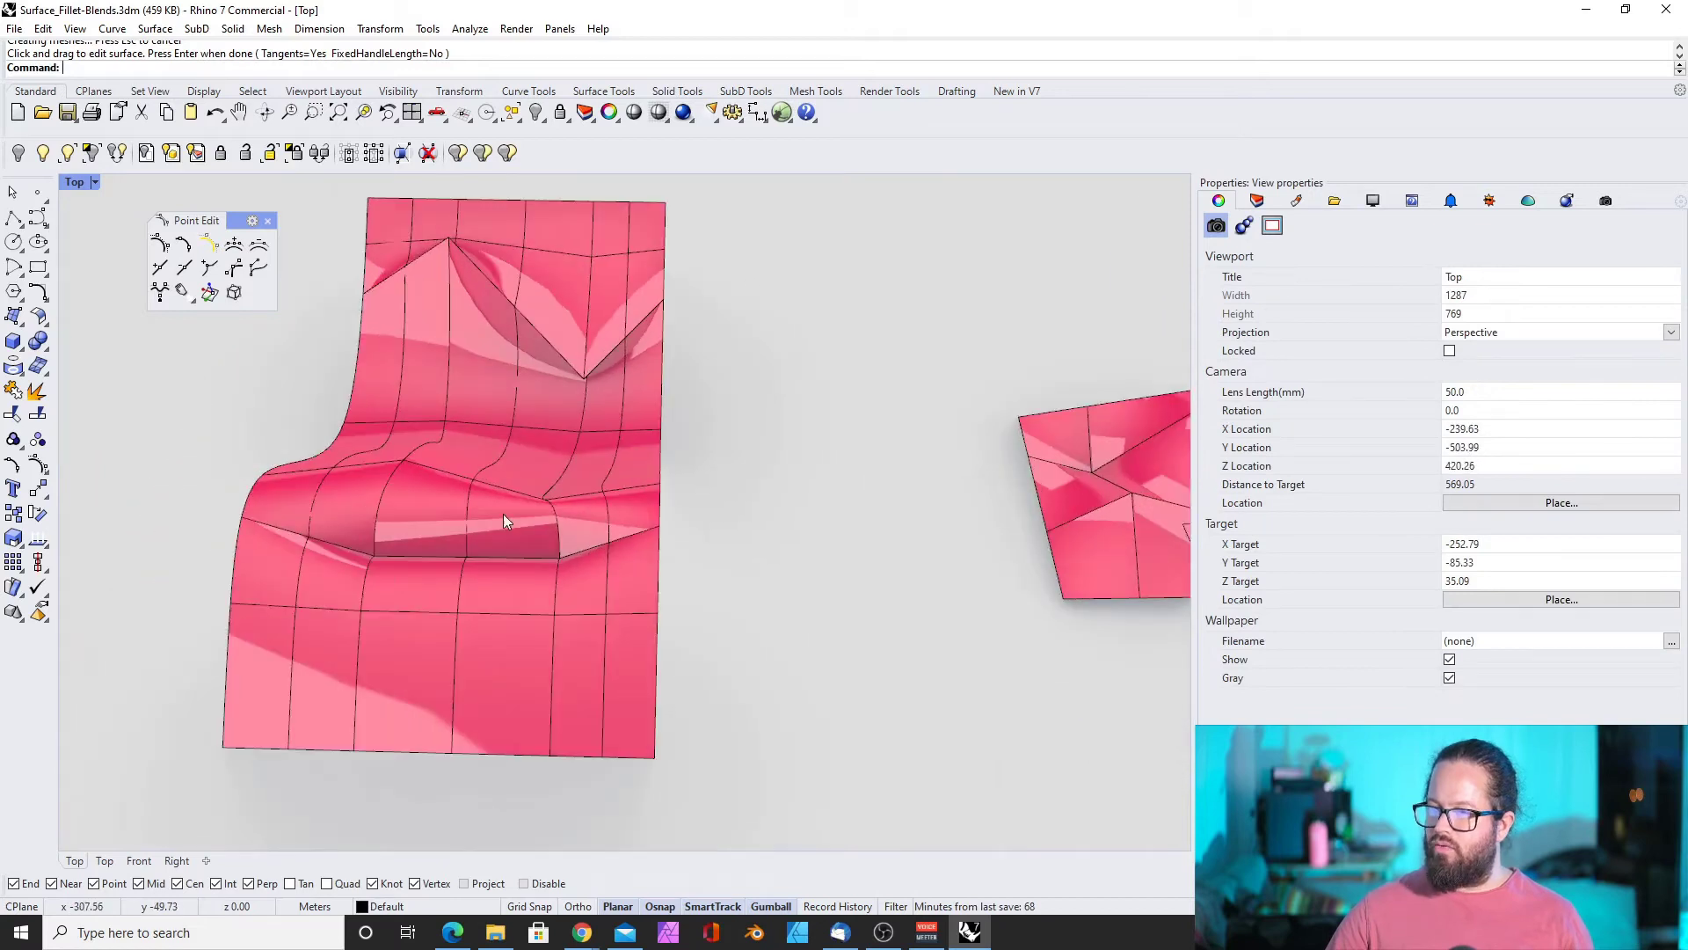
pyautogui.scroll(6, 504, 515)
pyautogui.scroll(-12, 504, 515)
pyautogui.moveTo(371, 522); pyautogui.dragTo(524, 494, button='right')
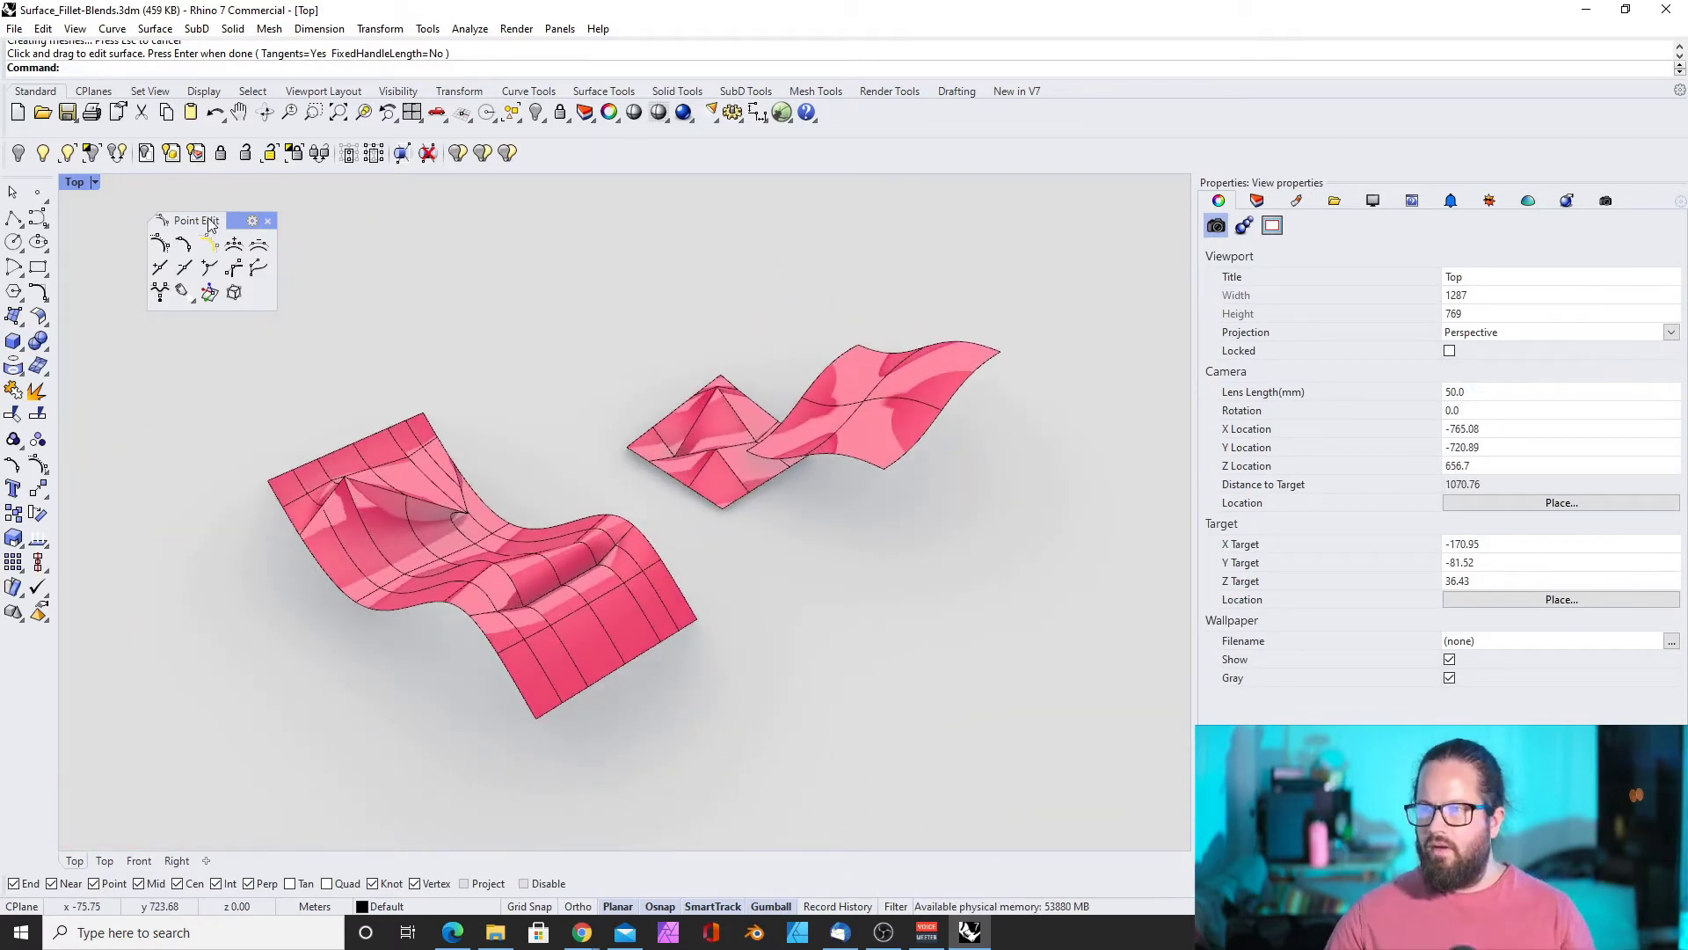
# Insert knots in both directions at several places across the flat surface with the raised peaks
pyautogui.moveTo(575, 568); pyautogui.dragTo(661, 518, button='right')
pyautogui.scroll(6, 659, 508)
pyautogui.moveTo(711, 420); pyautogui.dragTo(283, 524, button='right')
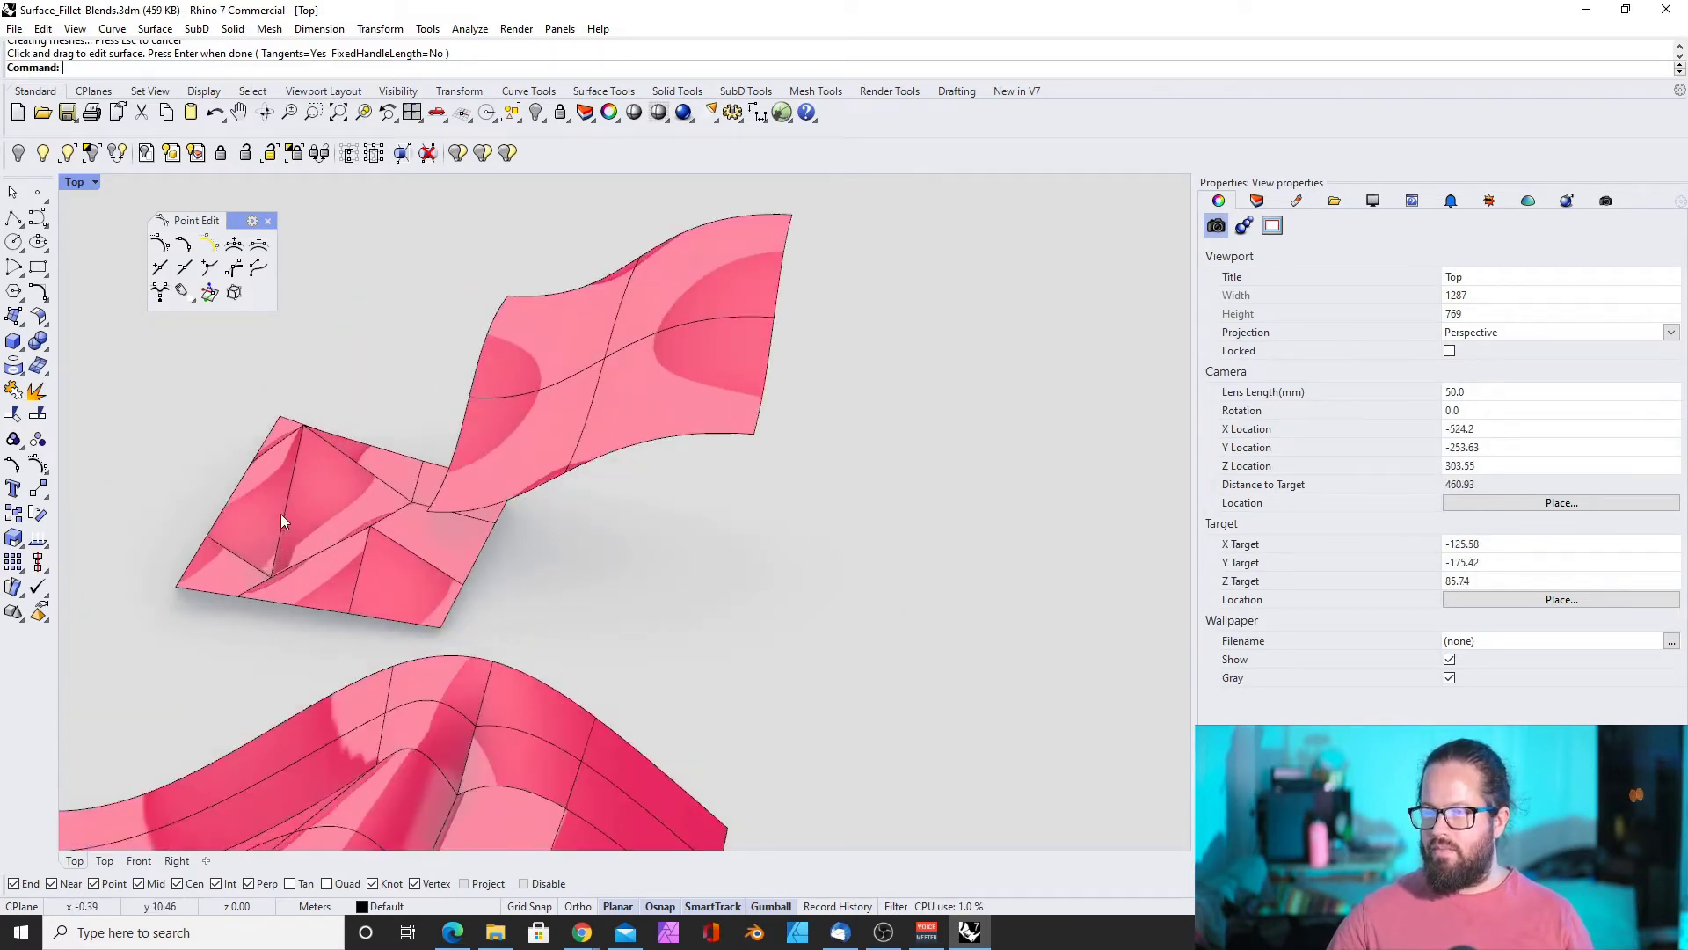
pyautogui.scroll(3, 302, 516)
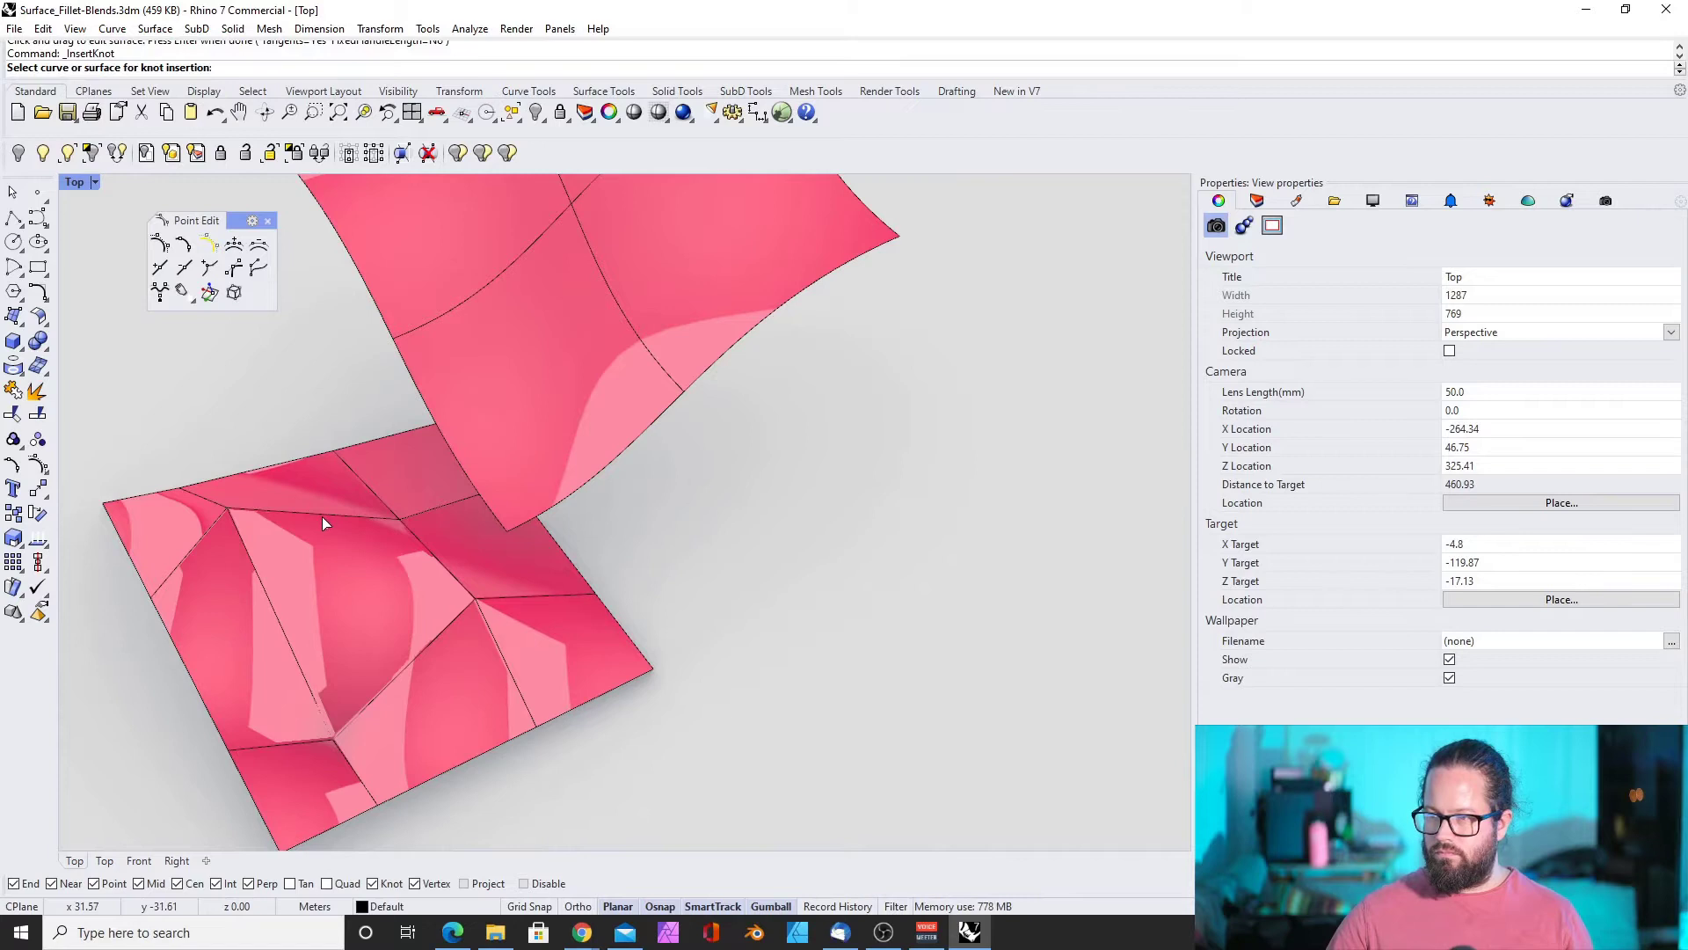
pyautogui.click(321, 522)
pyautogui.click(376, 591)
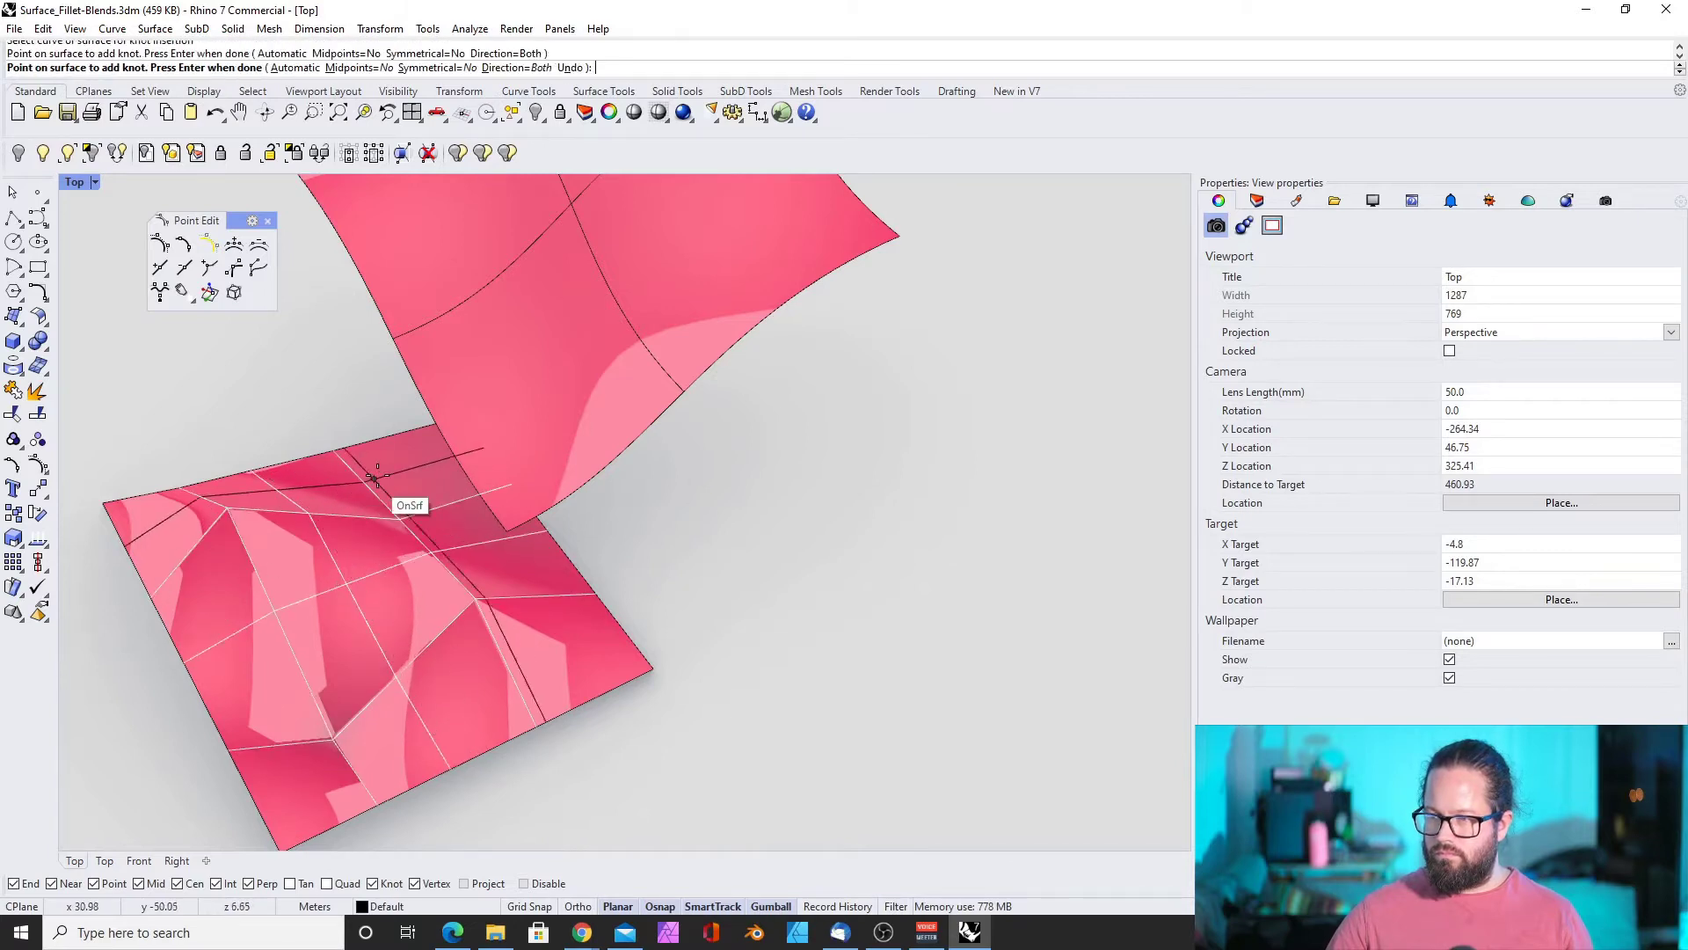
pyautogui.click(378, 476)
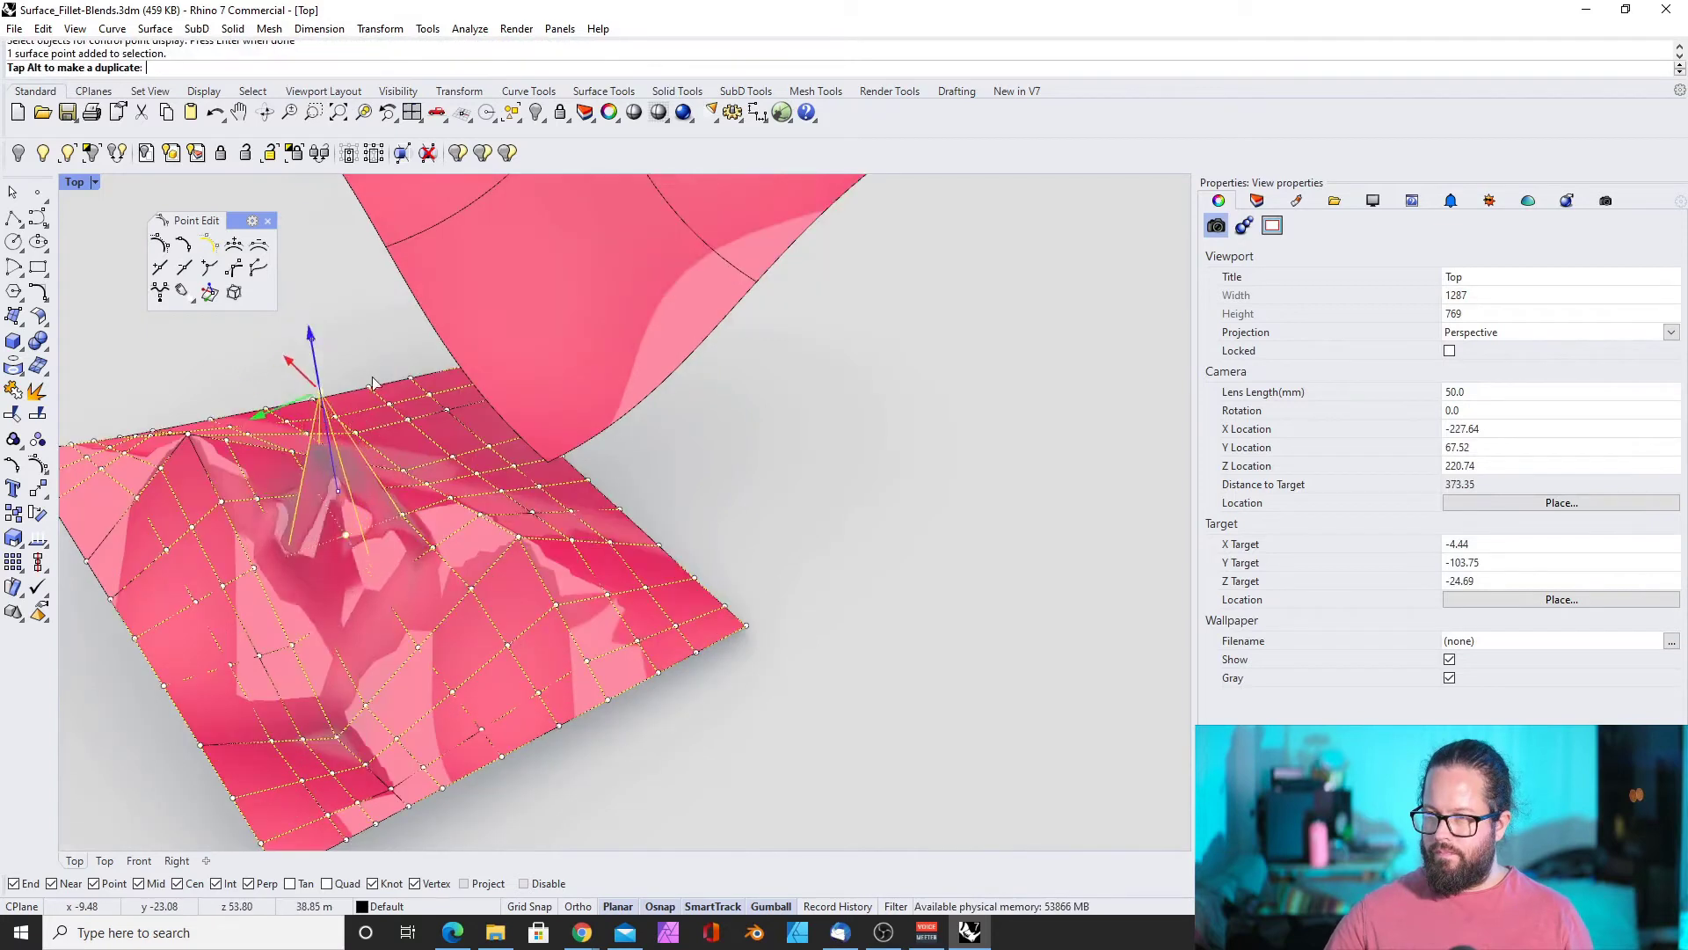
# Raise an inner control point of the densified flat surface into a tall, narrow spike
pyautogui.moveTo(372, 376); pyautogui.dragTo(379, 306)
pyautogui.scroll(-6, 424, 545)
pyautogui.moveTo(392, 647); pyautogui.dragTo(392, 603, button='right')
pyautogui.scroll(12, 403, 488)
pyautogui.scroll(-18, 402, 488)
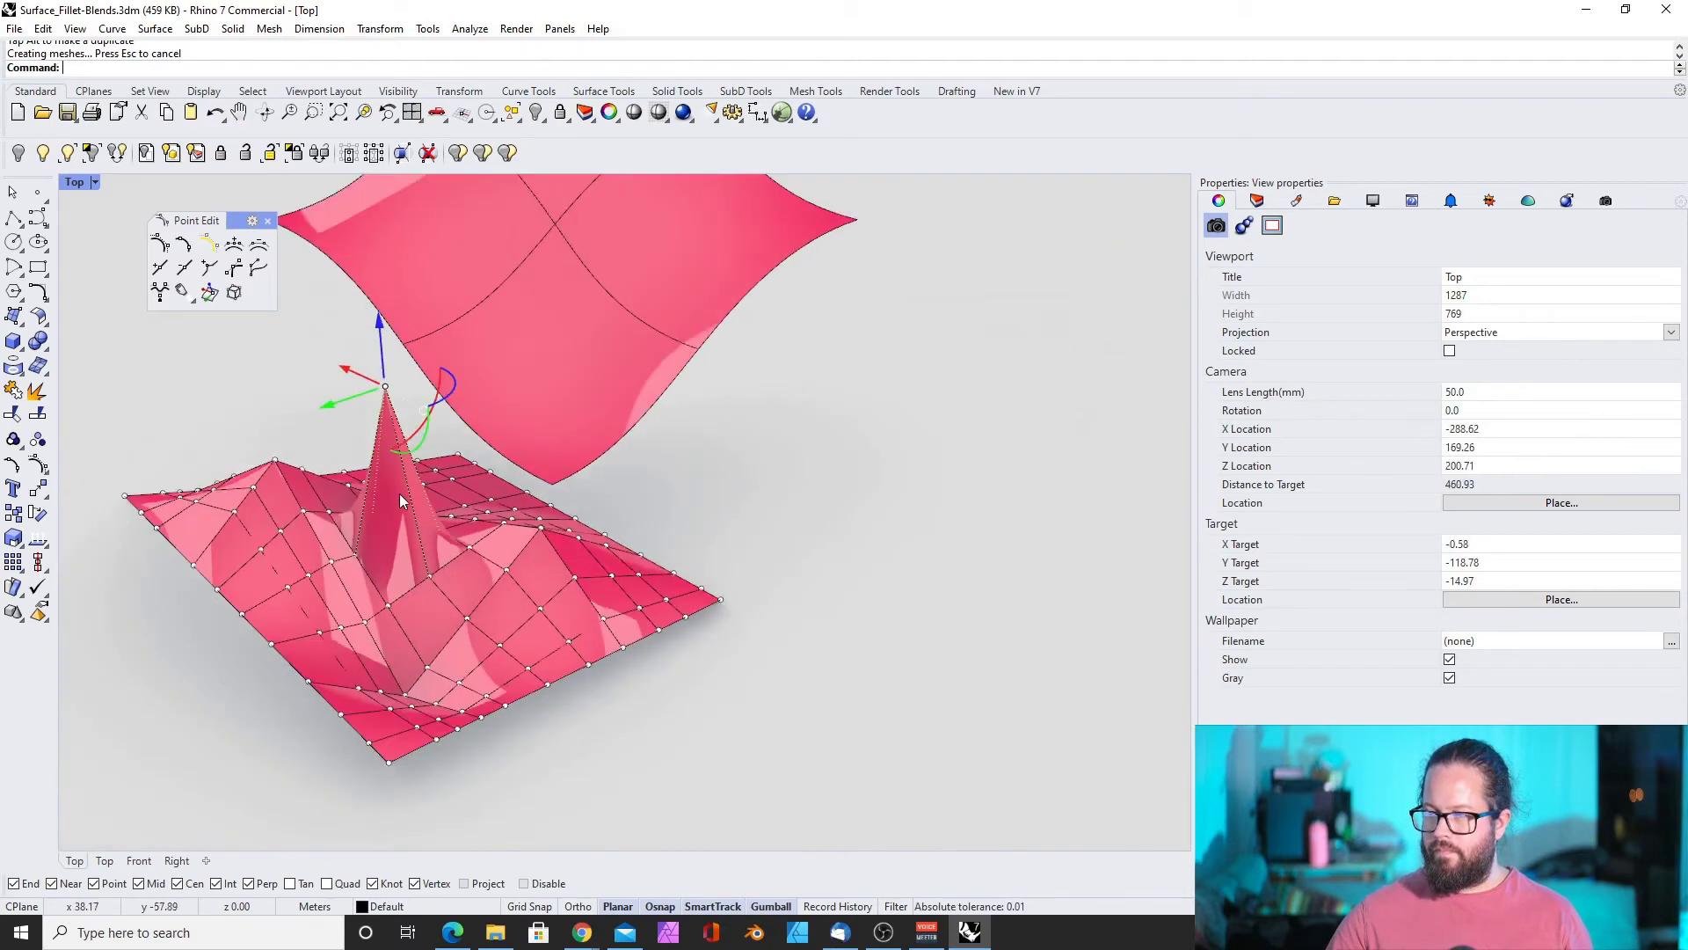
# Adjust the end bulge on one edge of the small wave surface, choosing the edit point and region and moving the bulge point
pyautogui.scroll(5, 403, 521)
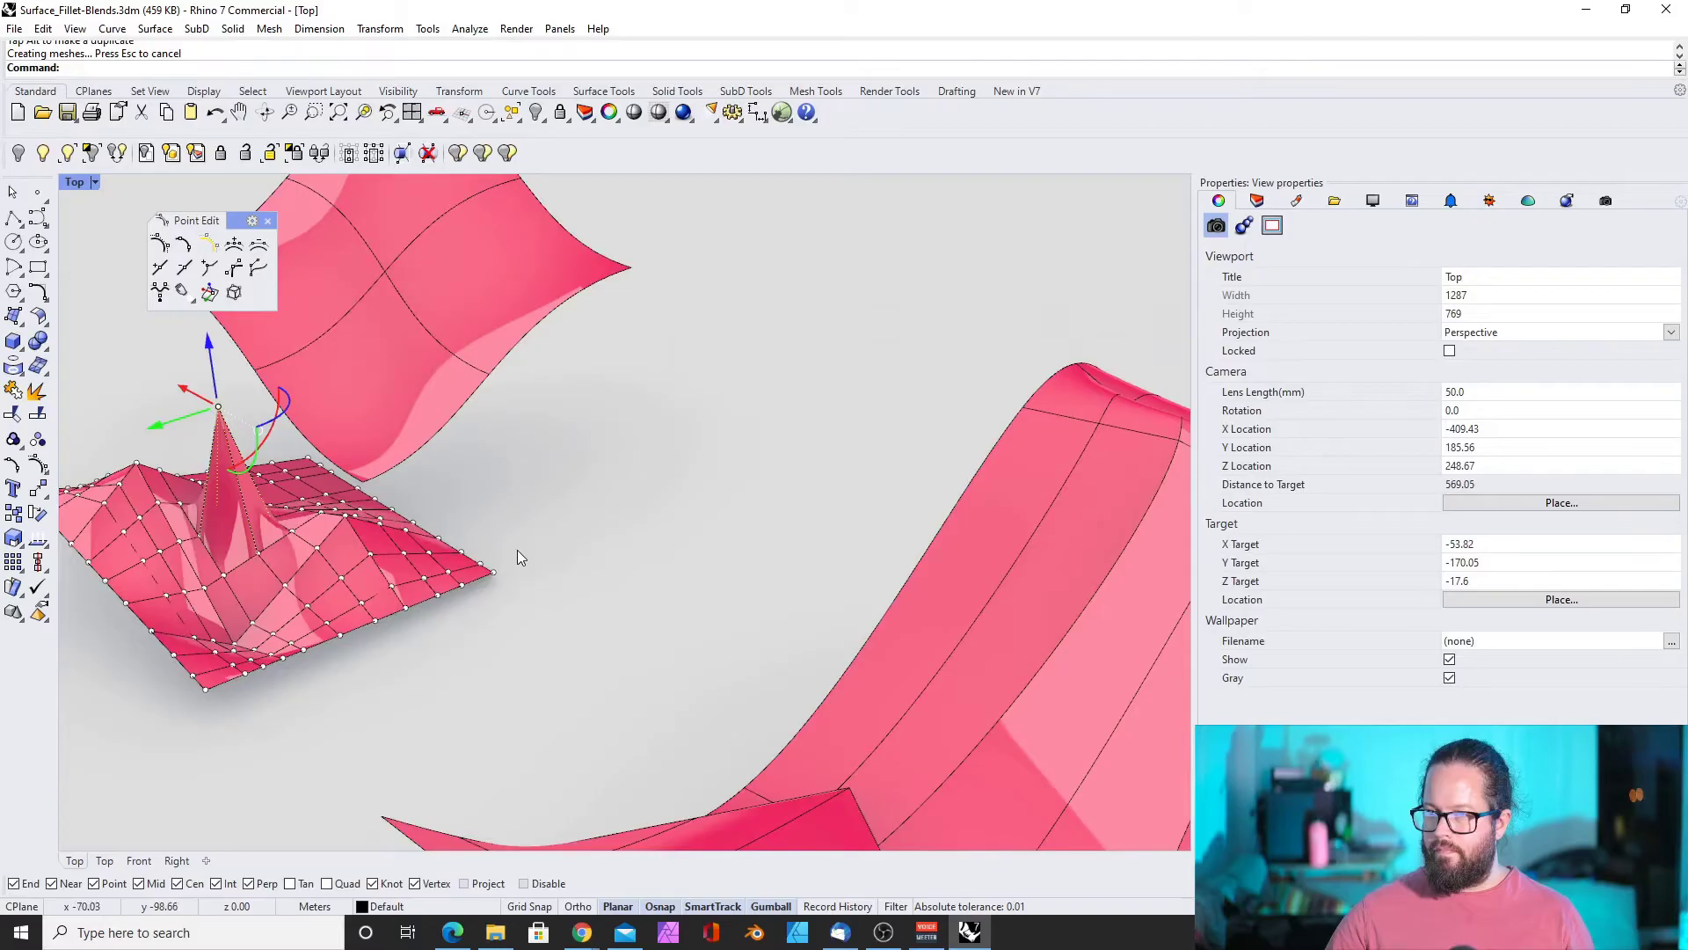
pyautogui.scroll(-4, 502, 554)
pyautogui.moveTo(483, 561); pyautogui.dragTo(615, 523, button='right')
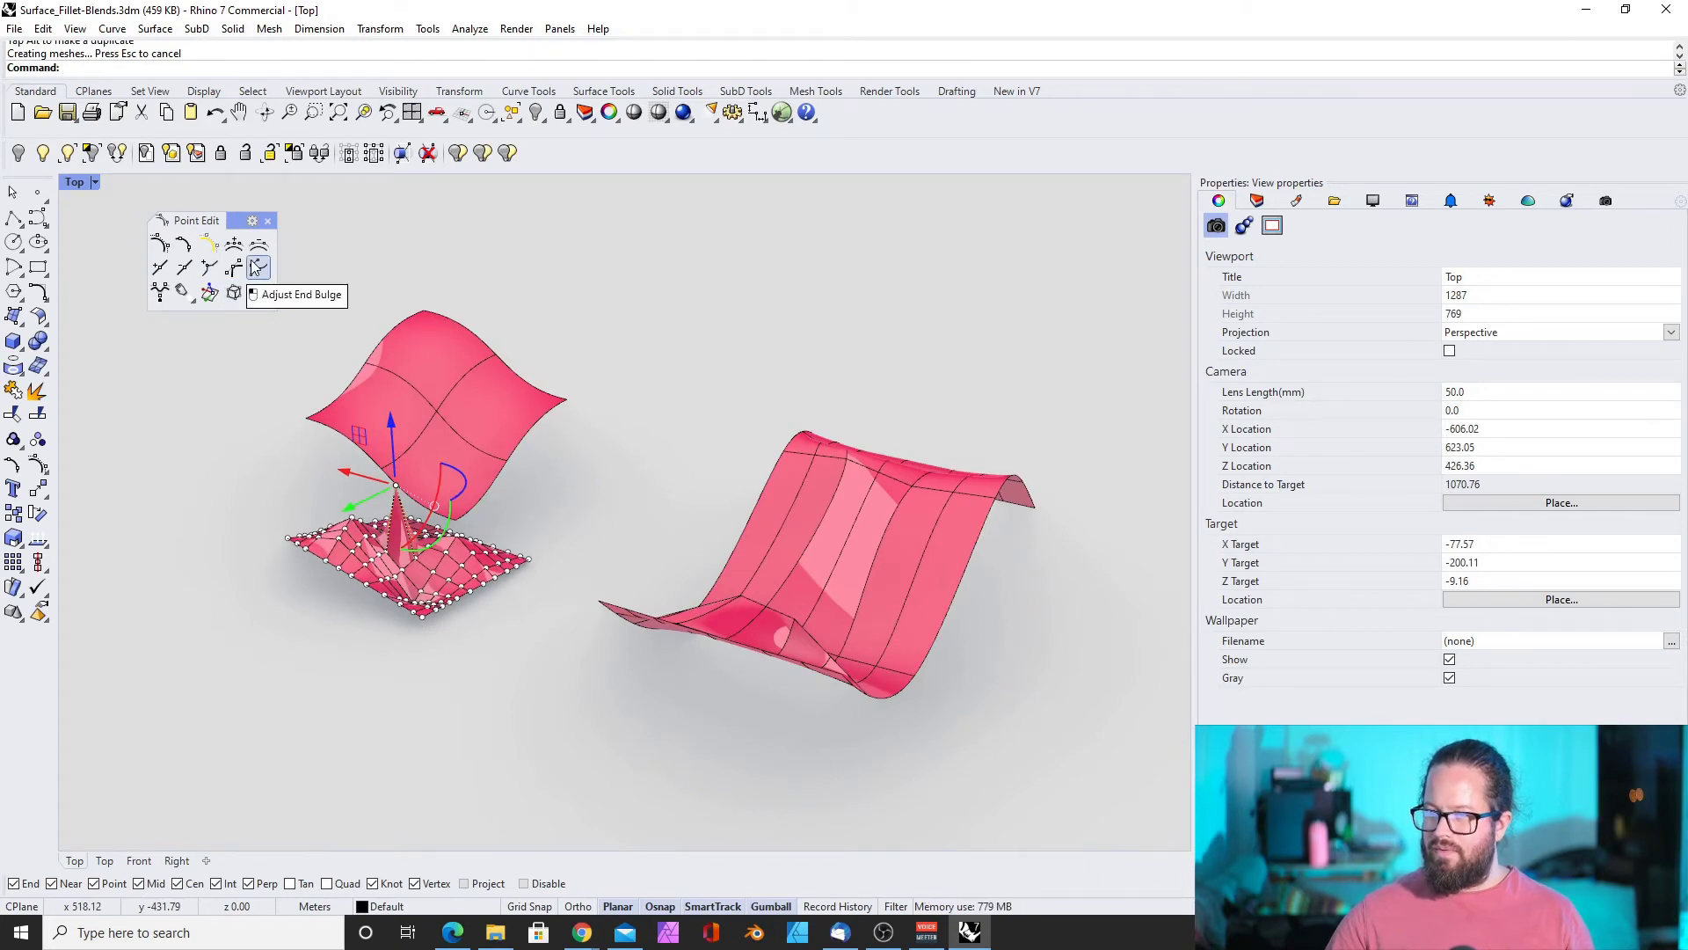
pyautogui.click(257, 271)
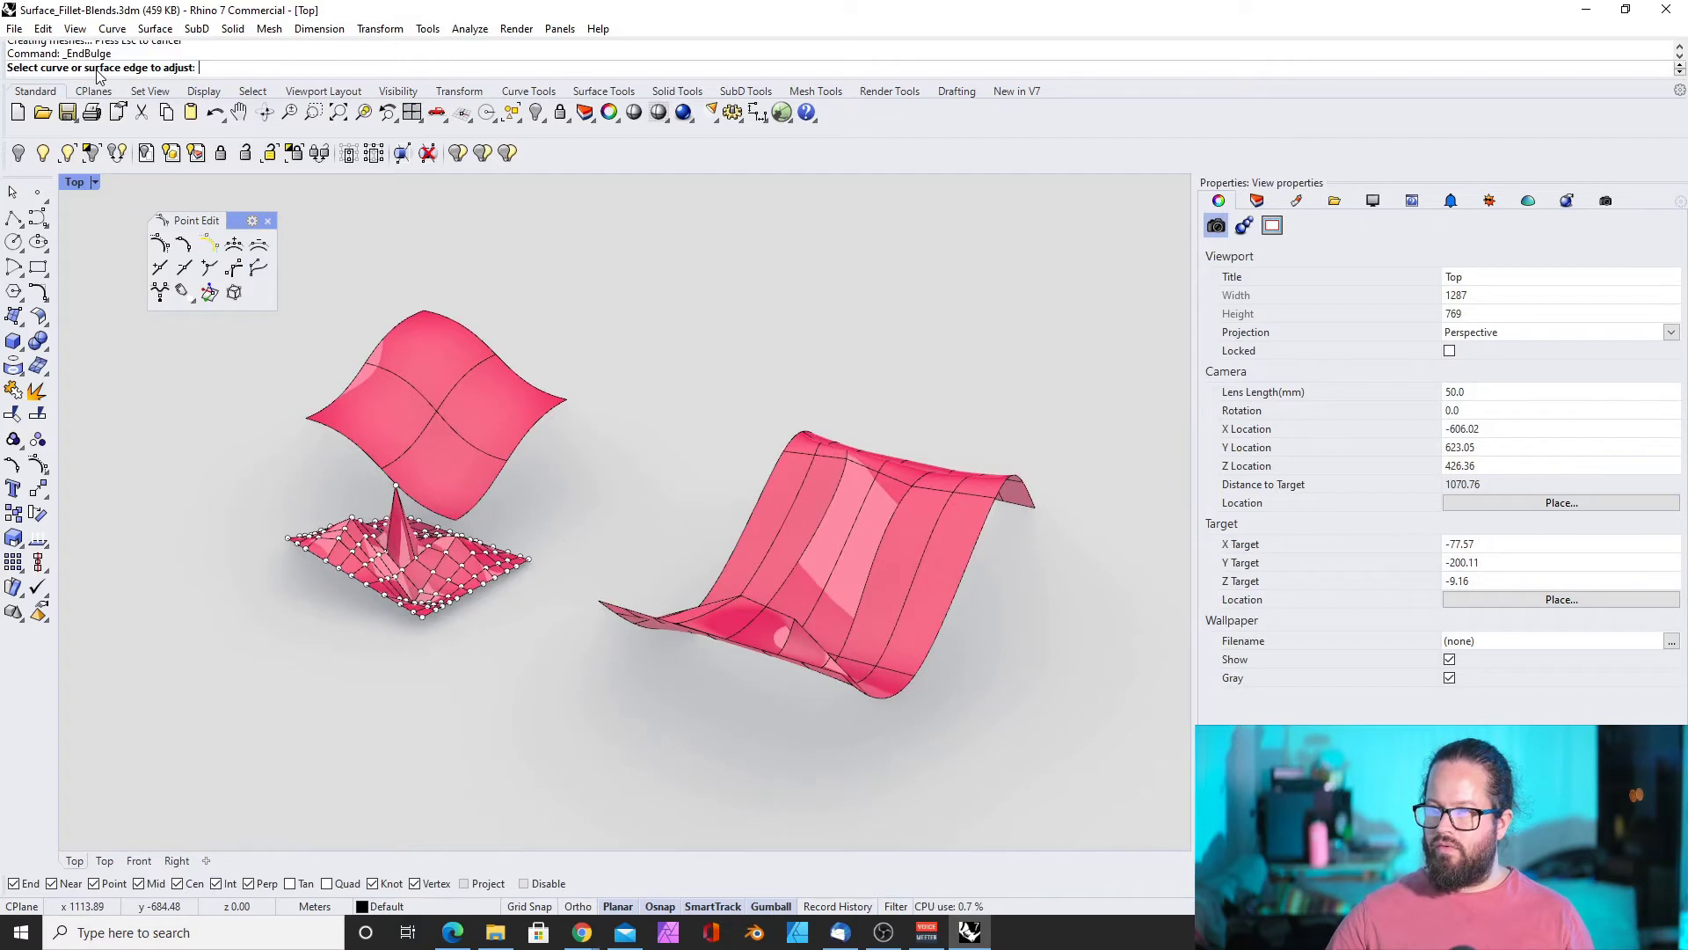
pyautogui.click(321, 423)
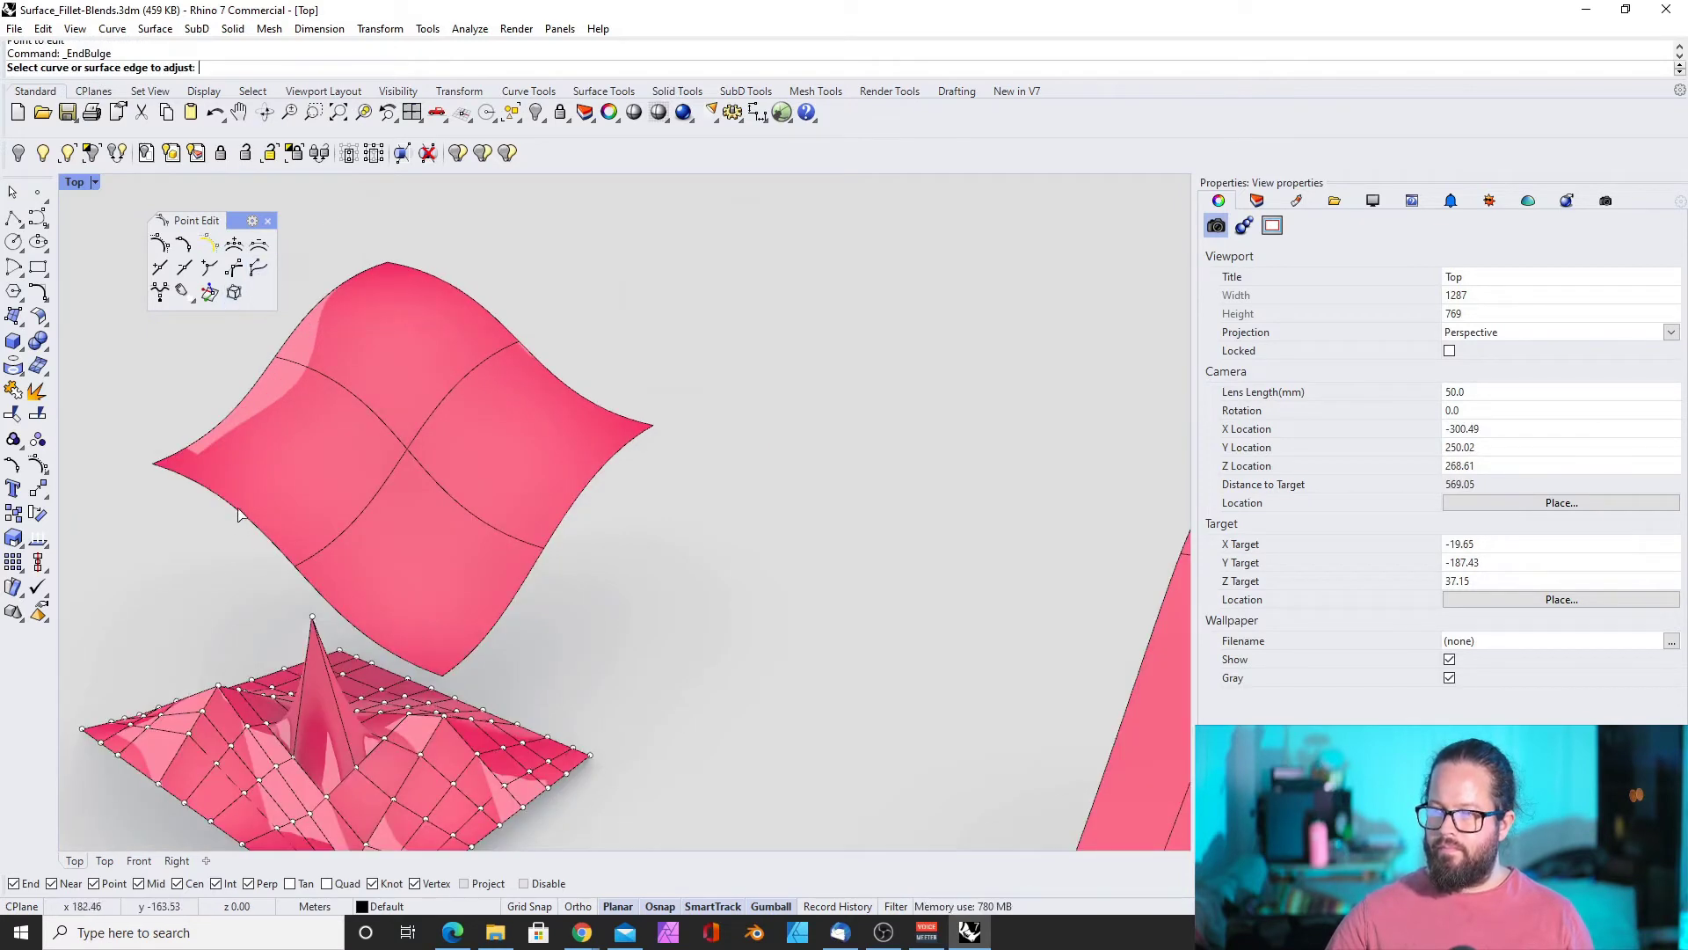
pyautogui.click(238, 514)
pyautogui.click(239, 512)
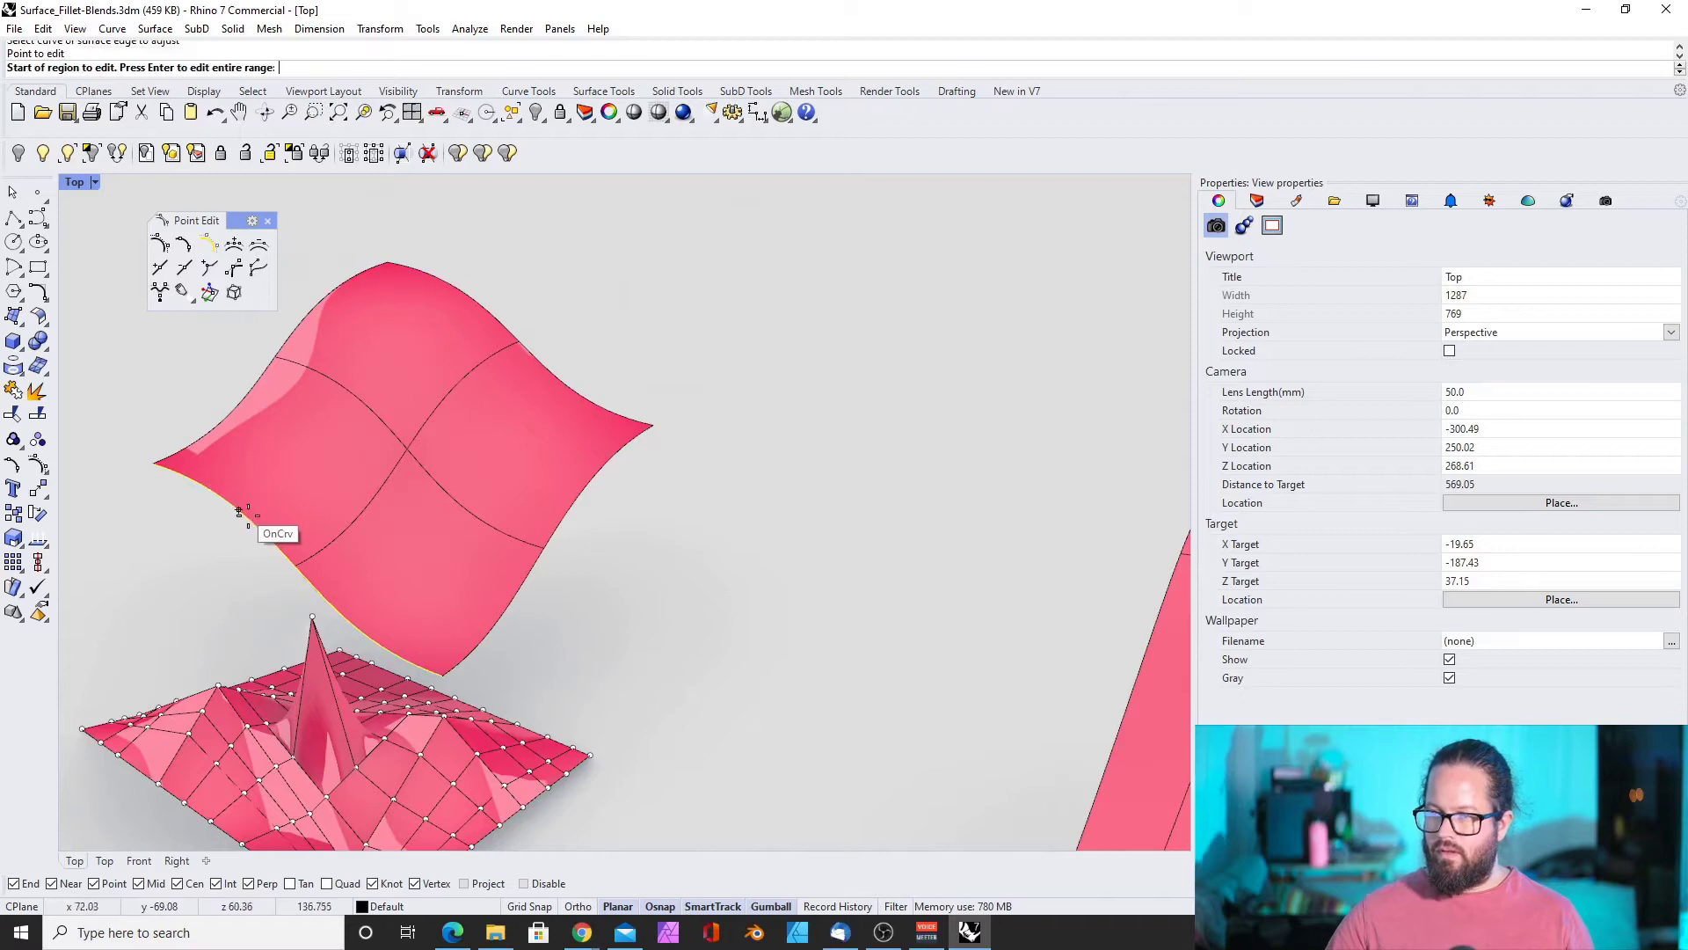
pyautogui.click(289, 560)
pyautogui.click(255, 520)
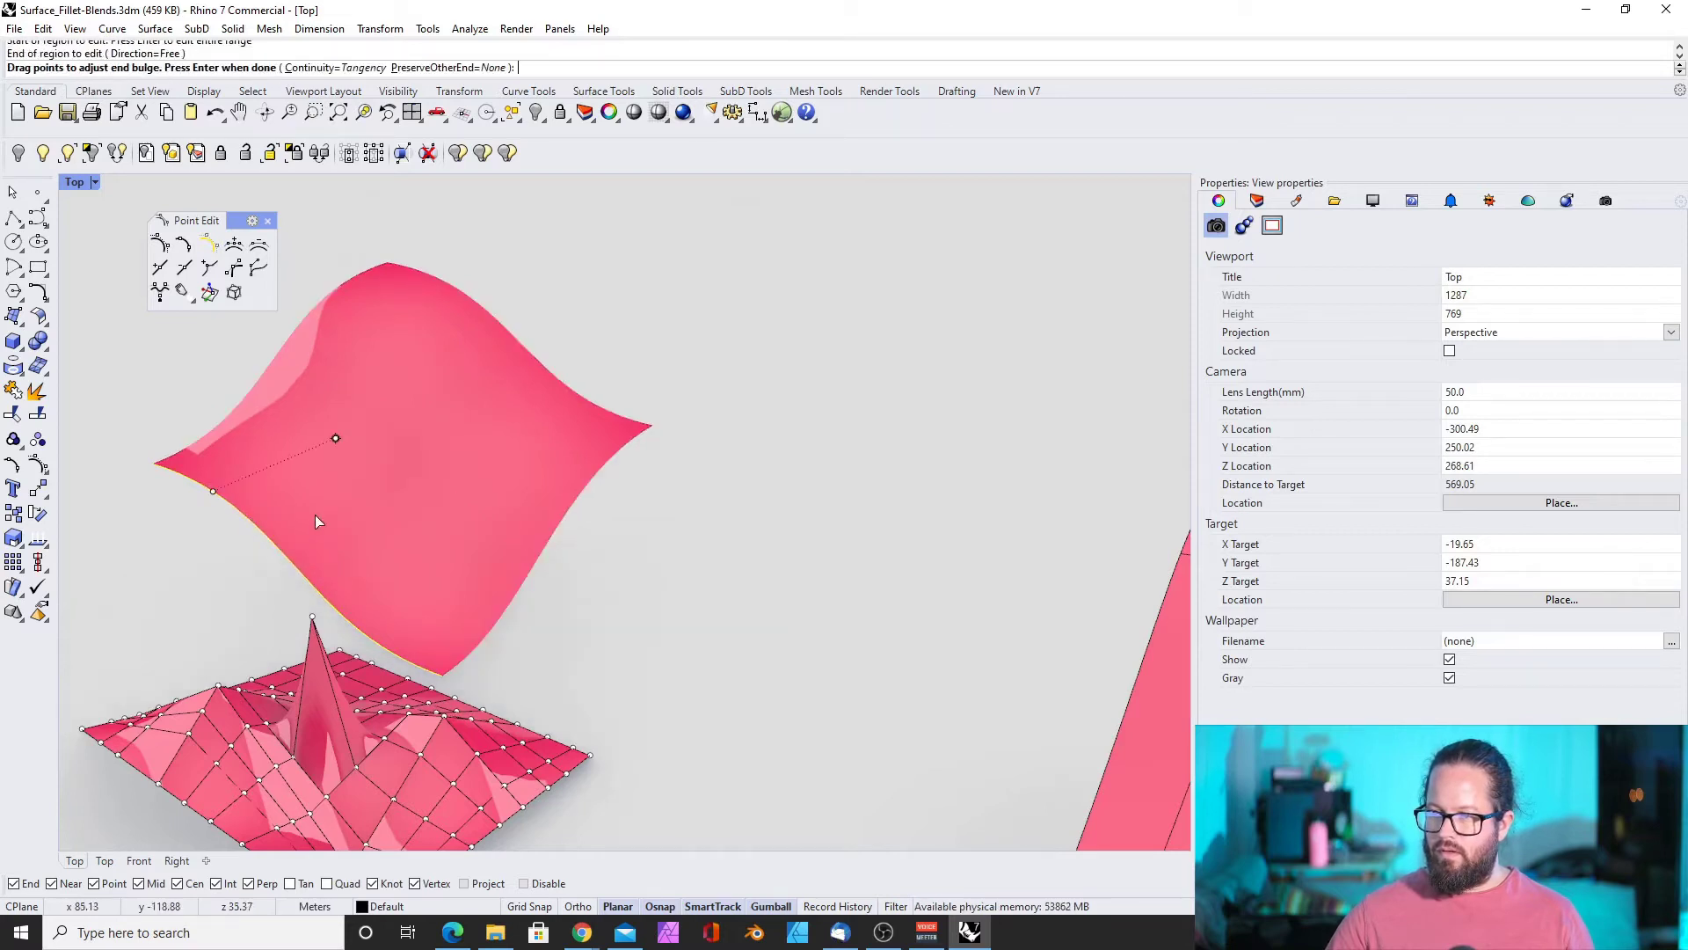
pyautogui.click(335, 439)
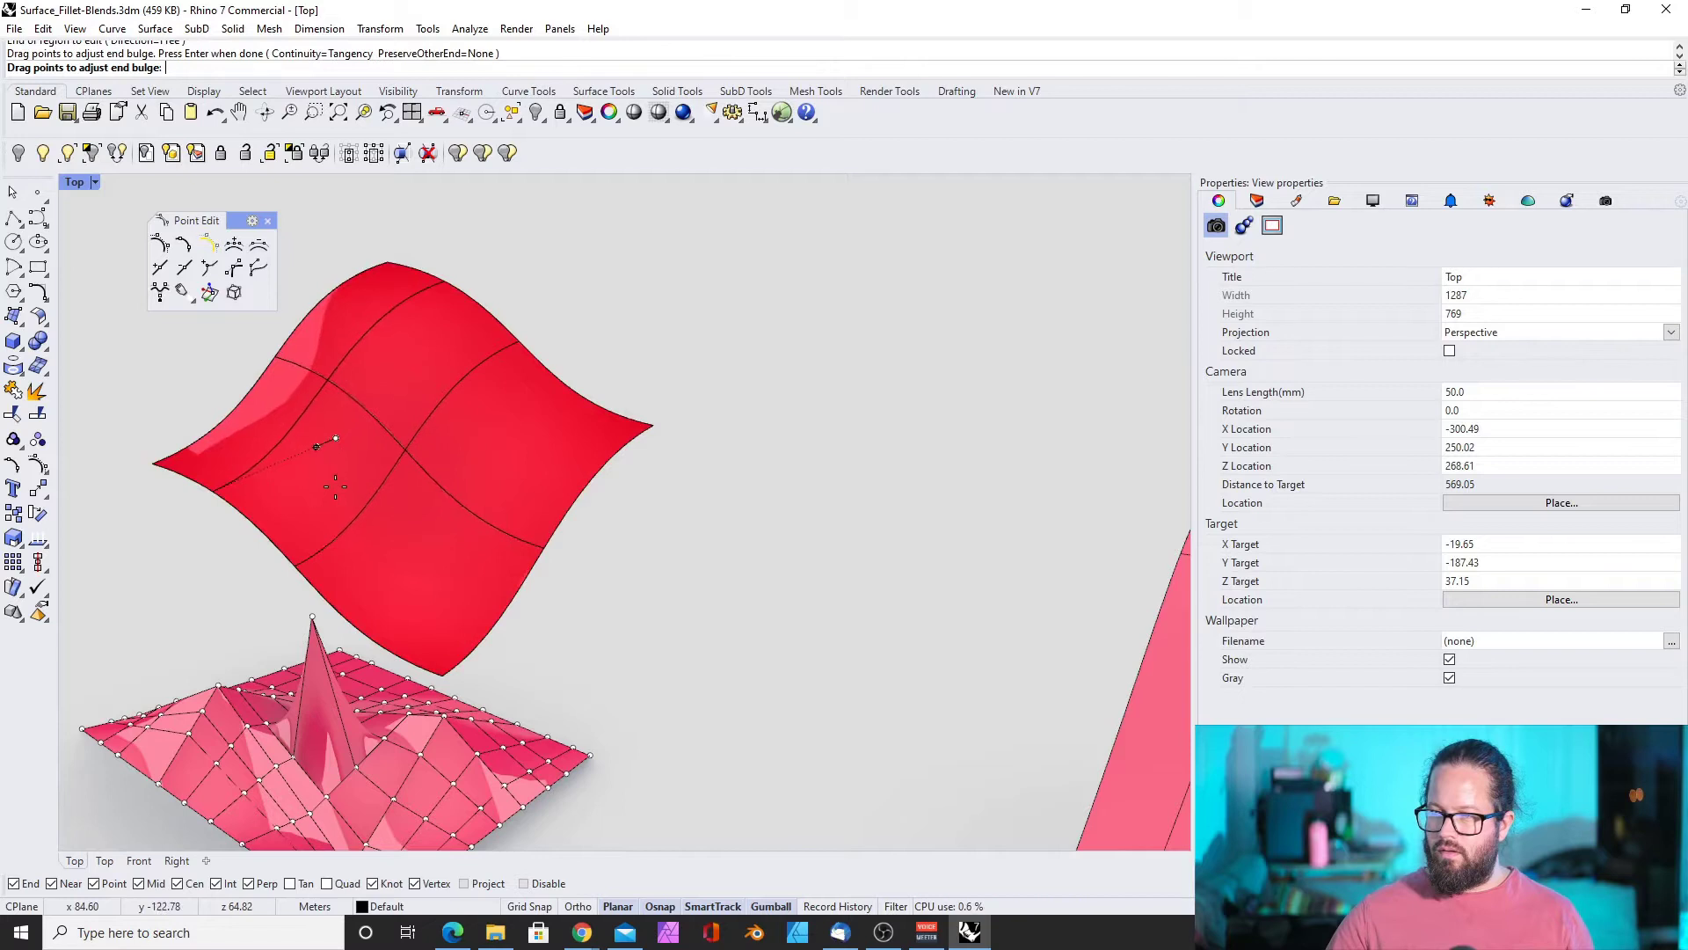
# Switch the viewport display to Shaded and finish the end bulge adjustment
pyautogui.rightClick(74, 182)
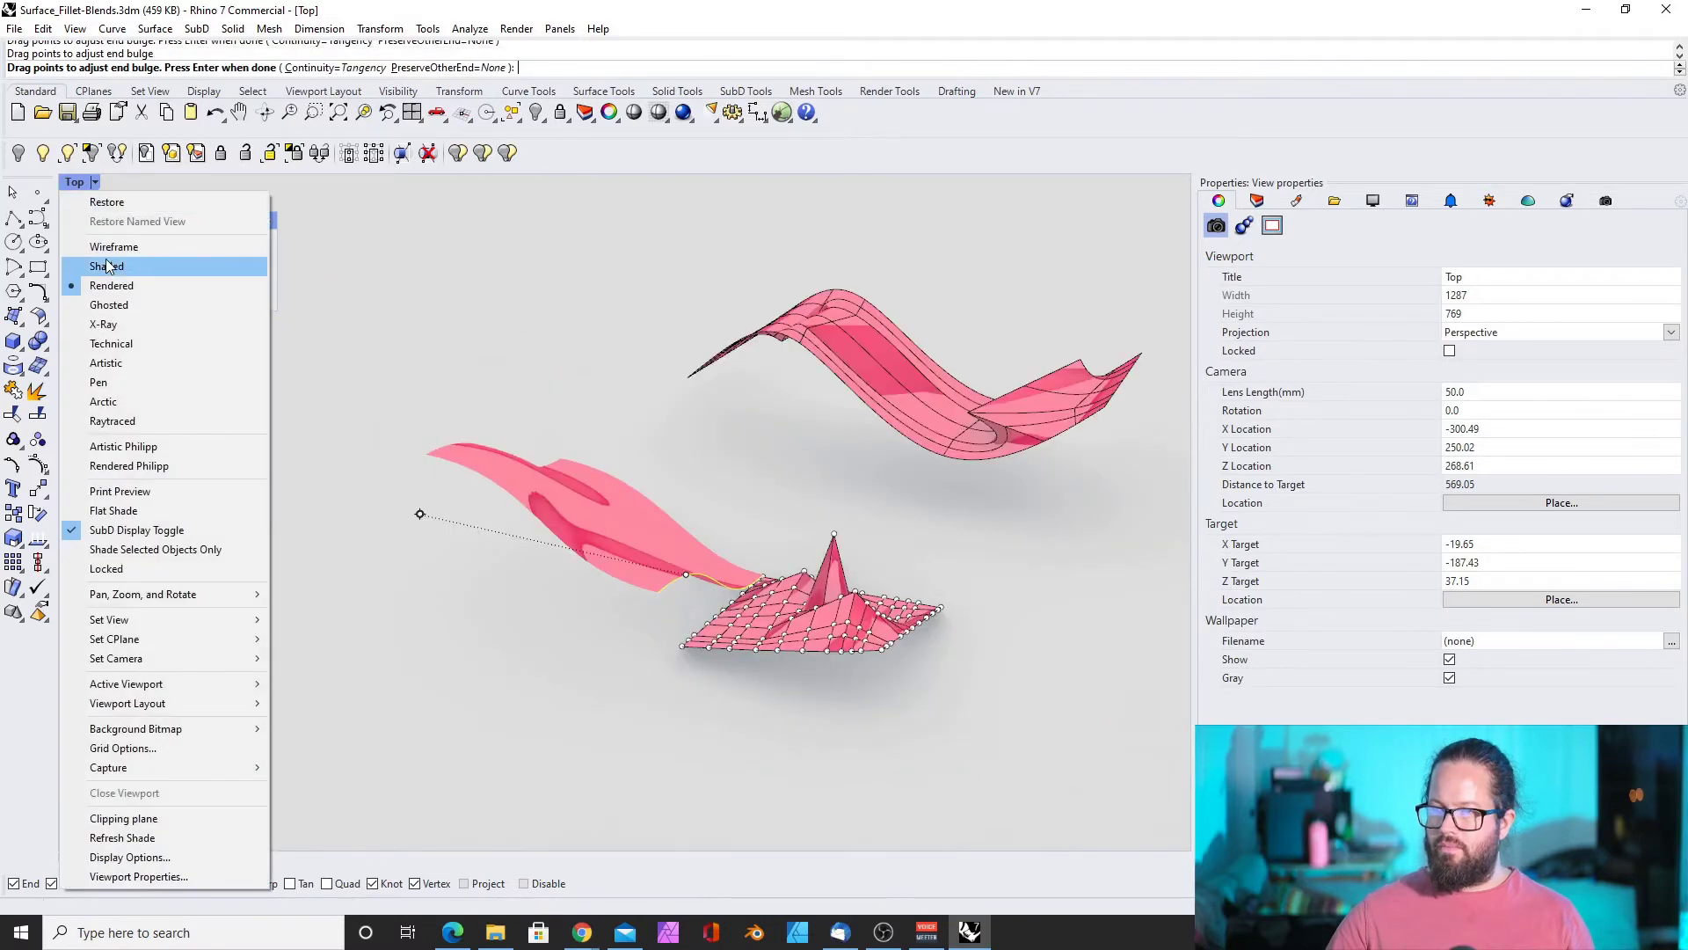
pyautogui.click(107, 264)
pyautogui.scroll(-3, 639, 519)
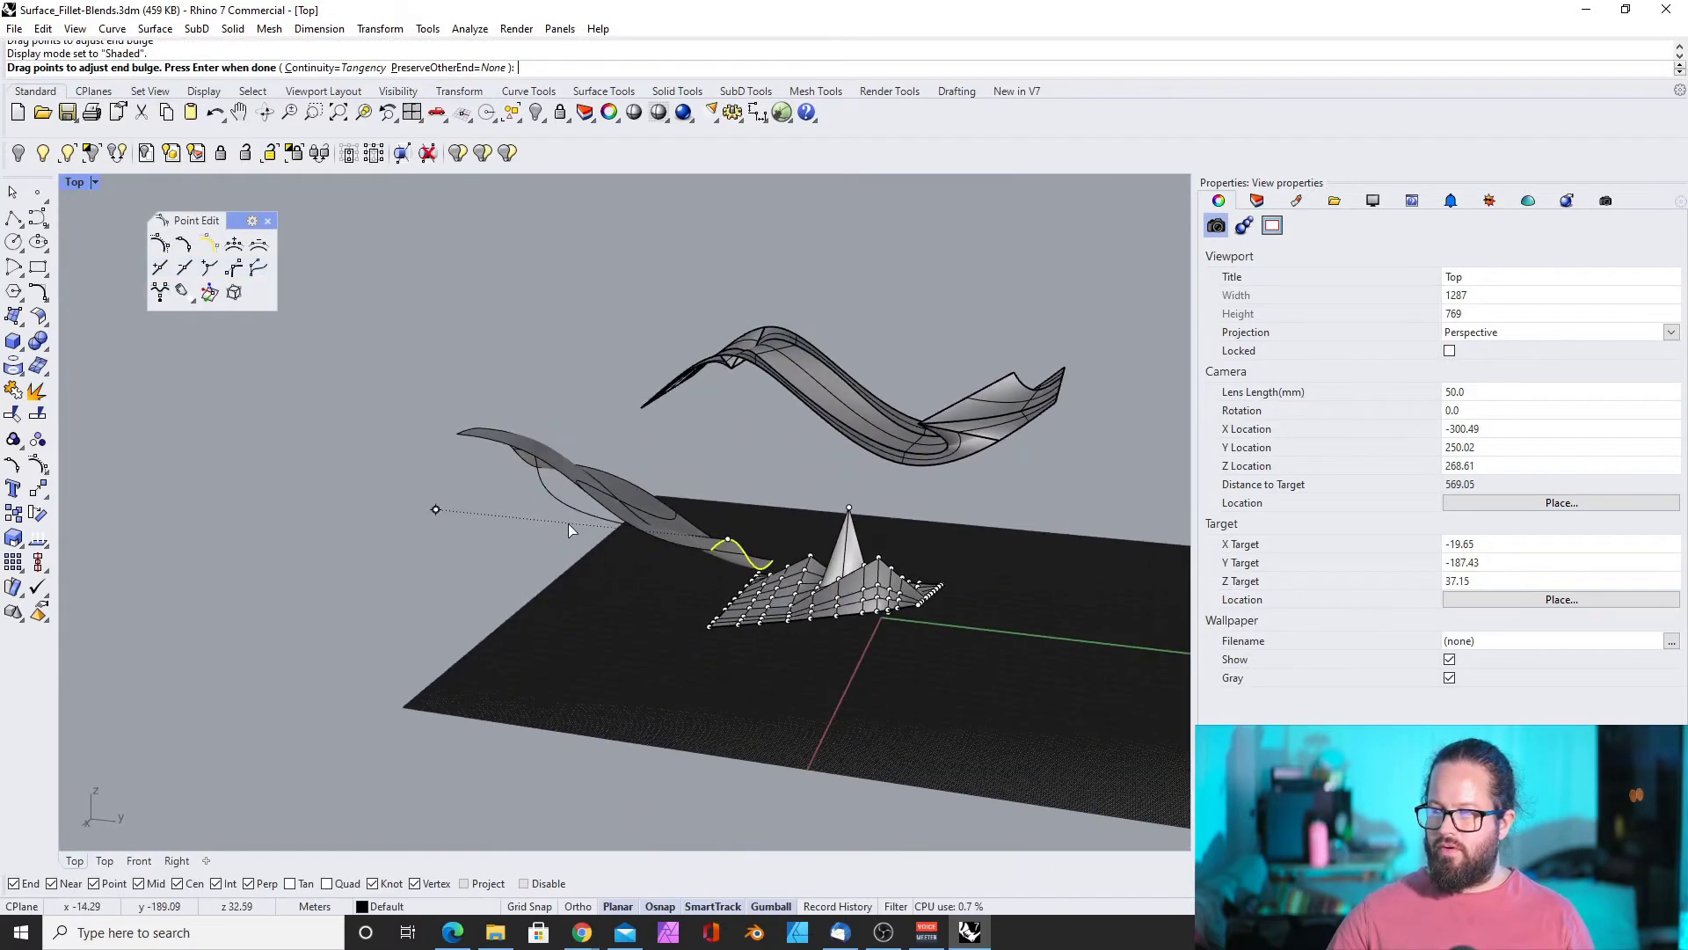
pyautogui.scroll(3, 320, 492)
pyautogui.scroll(-1, 311, 498)
pyautogui.press('Return')
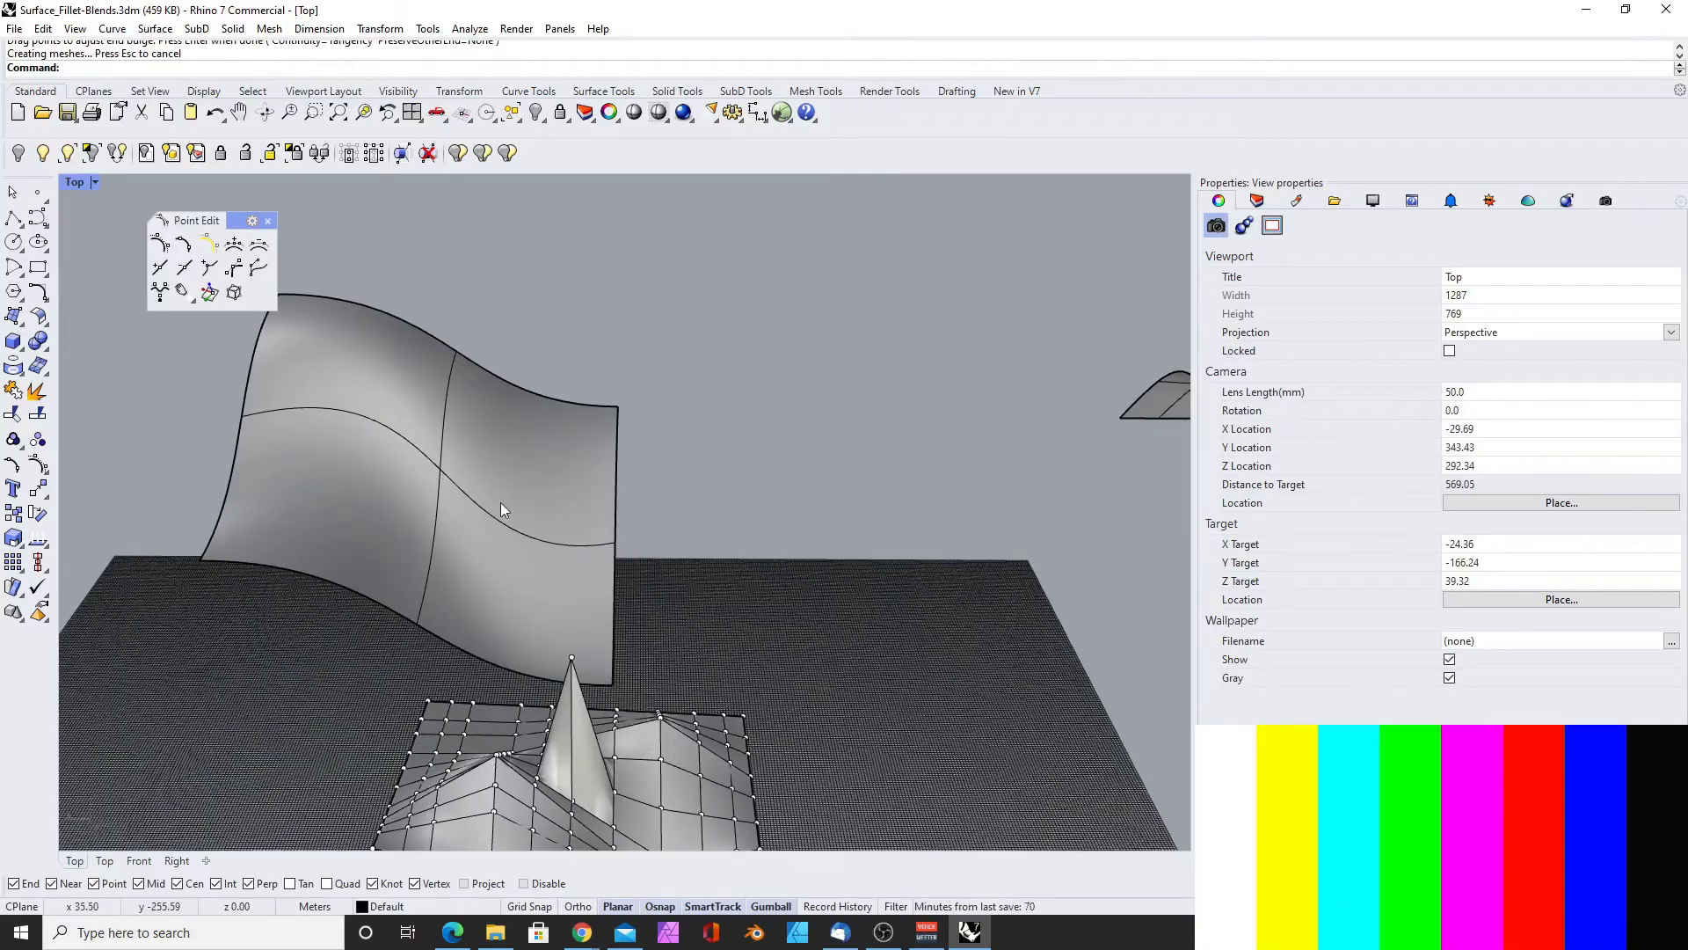
# Adjust the end bulge along one edge of the small wave surface by moving its bulge point and finish the adjustment
pyautogui.moveTo(501, 510); pyautogui.dragTo(343, 625, button='right')
pyautogui.scroll(-6, 570, 448)
pyautogui.scroll(13, 493, 600)
pyautogui.scroll(-7, 432, 574)
pyautogui.moveTo(480, 336); pyautogui.dragTo(534, 355, button='right')
pyautogui.moveTo(450, 499); pyautogui.dragTo(583, 528, button='right')
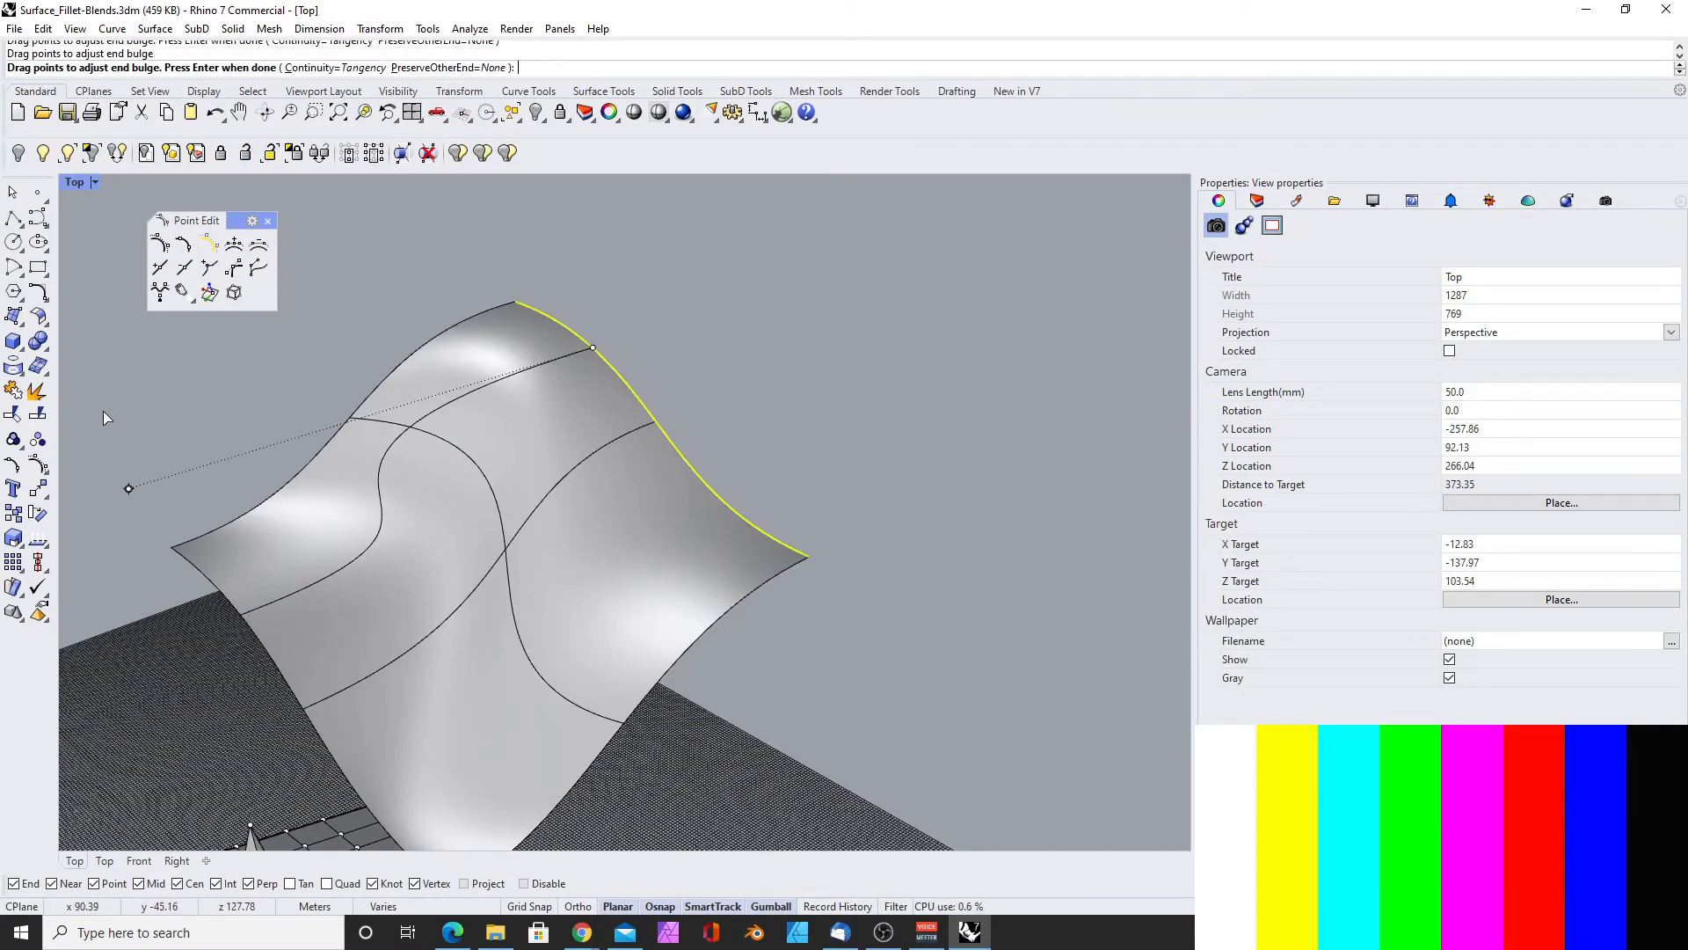
pyautogui.moveTo(103, 409); pyautogui.dragTo(737, 353, button='right')
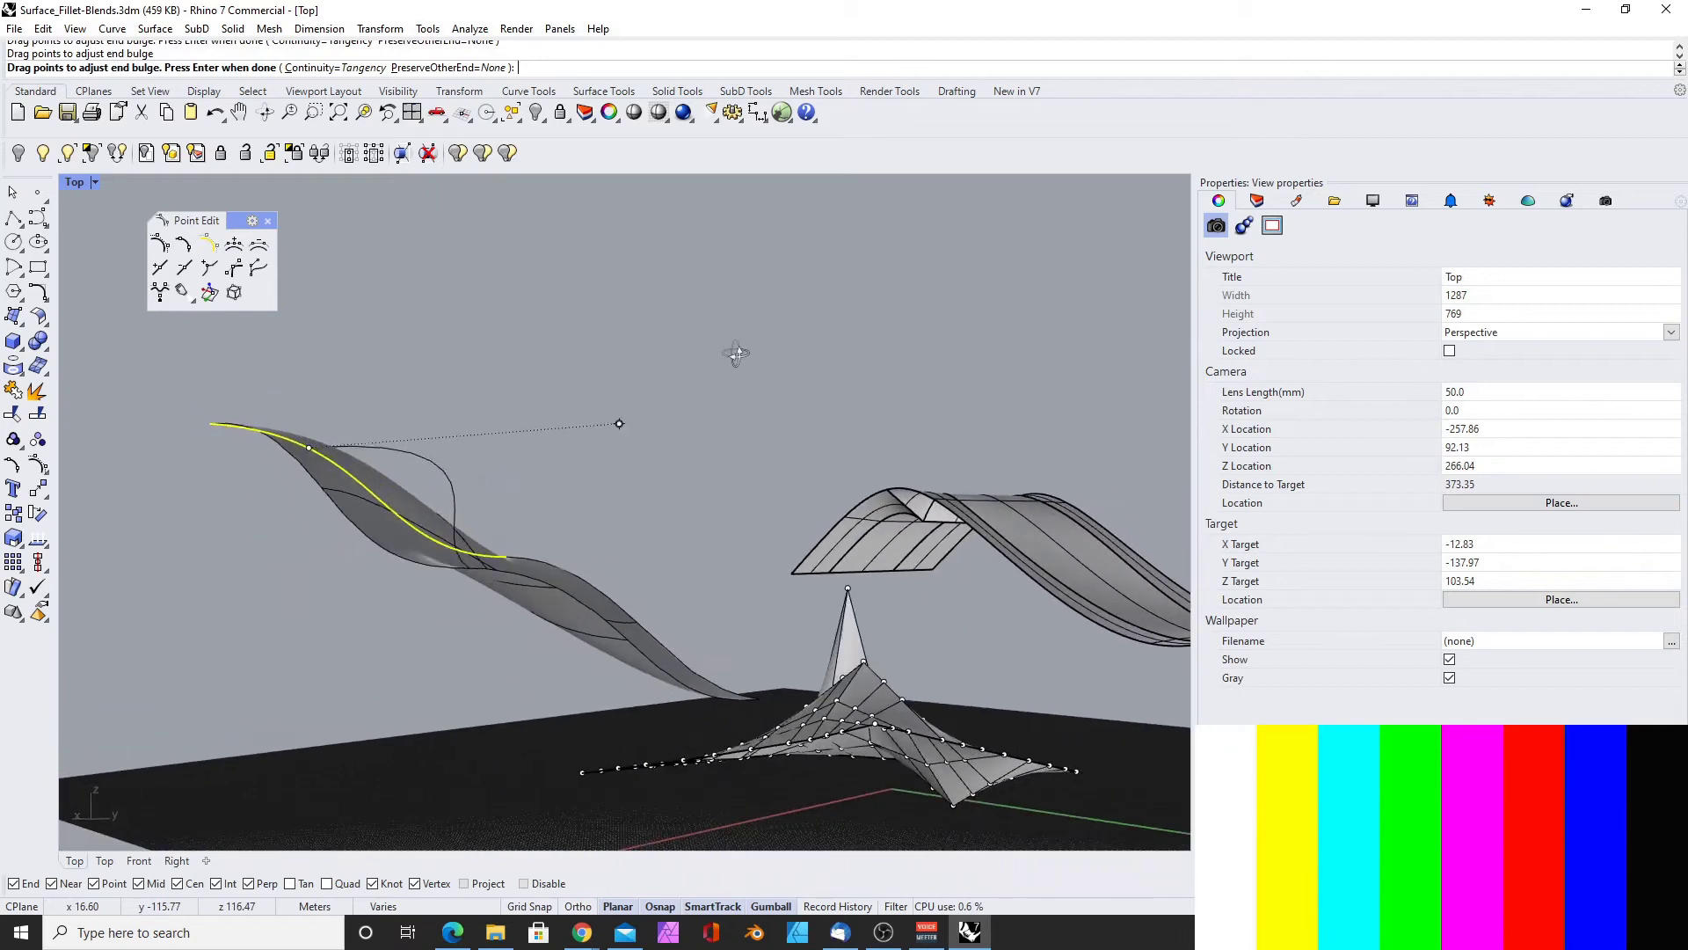
pyautogui.press('Return')
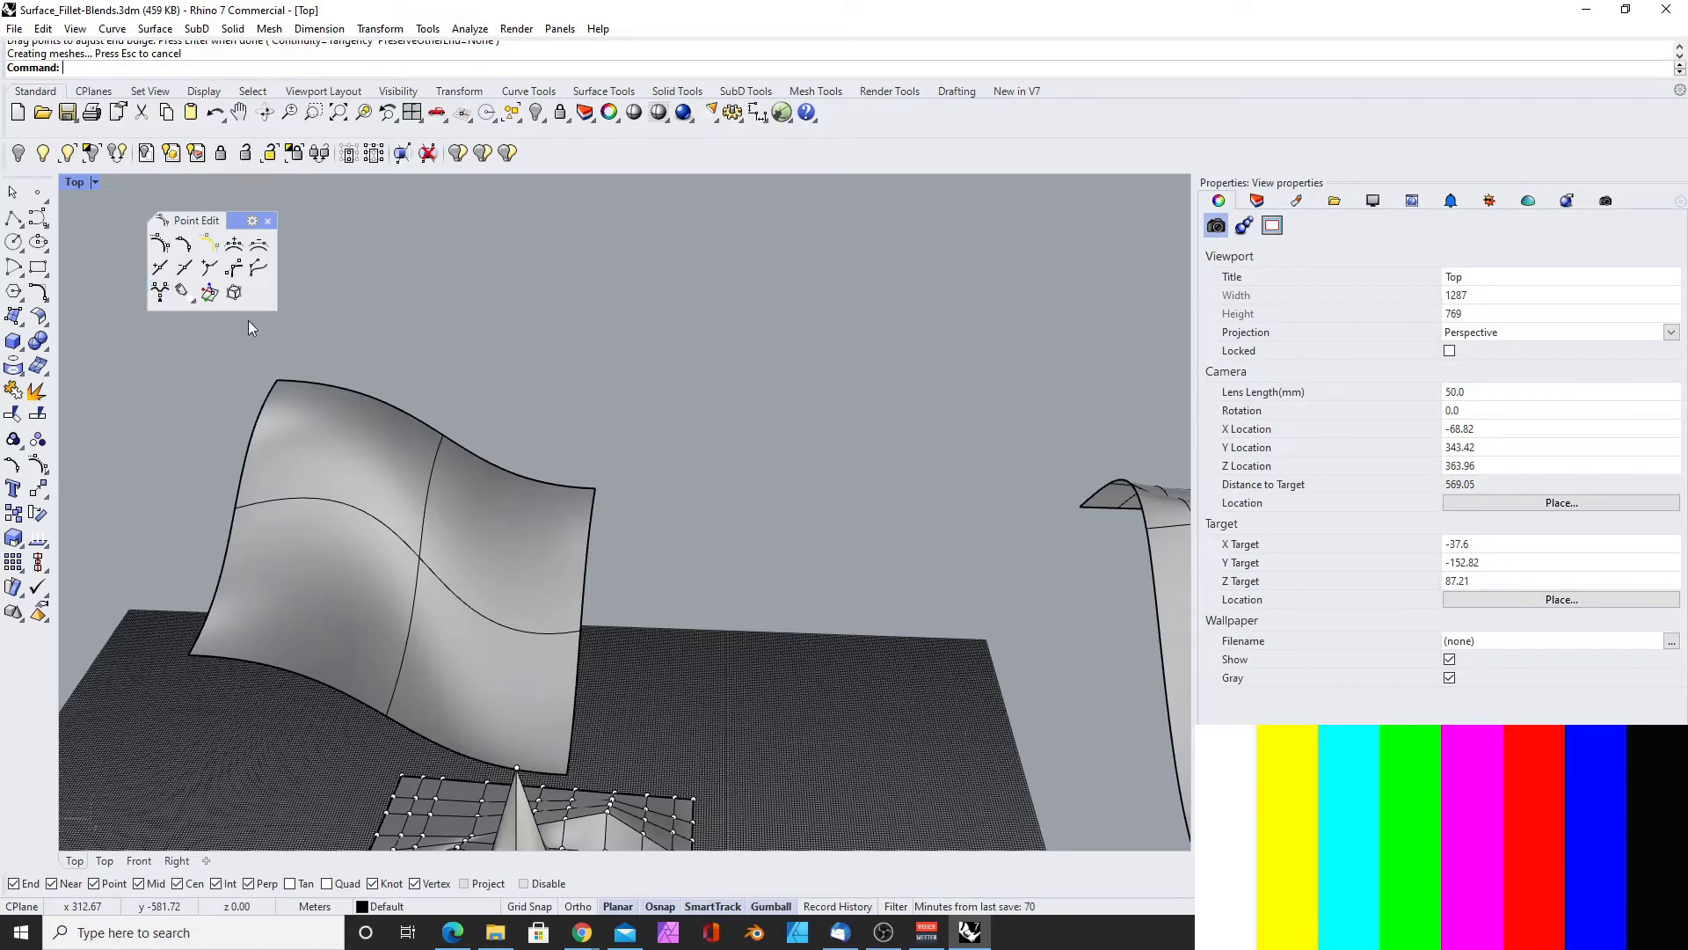
# Select the small wave surface and turn on its control points
pyautogui.moveTo(252, 328); pyautogui.dragTo(483, 674, button='right')
pyautogui.moveTo(439, 444); pyautogui.dragTo(540, 357, button='right')
pyautogui.click(540, 357)
pyautogui.scroll(4, 540, 357)
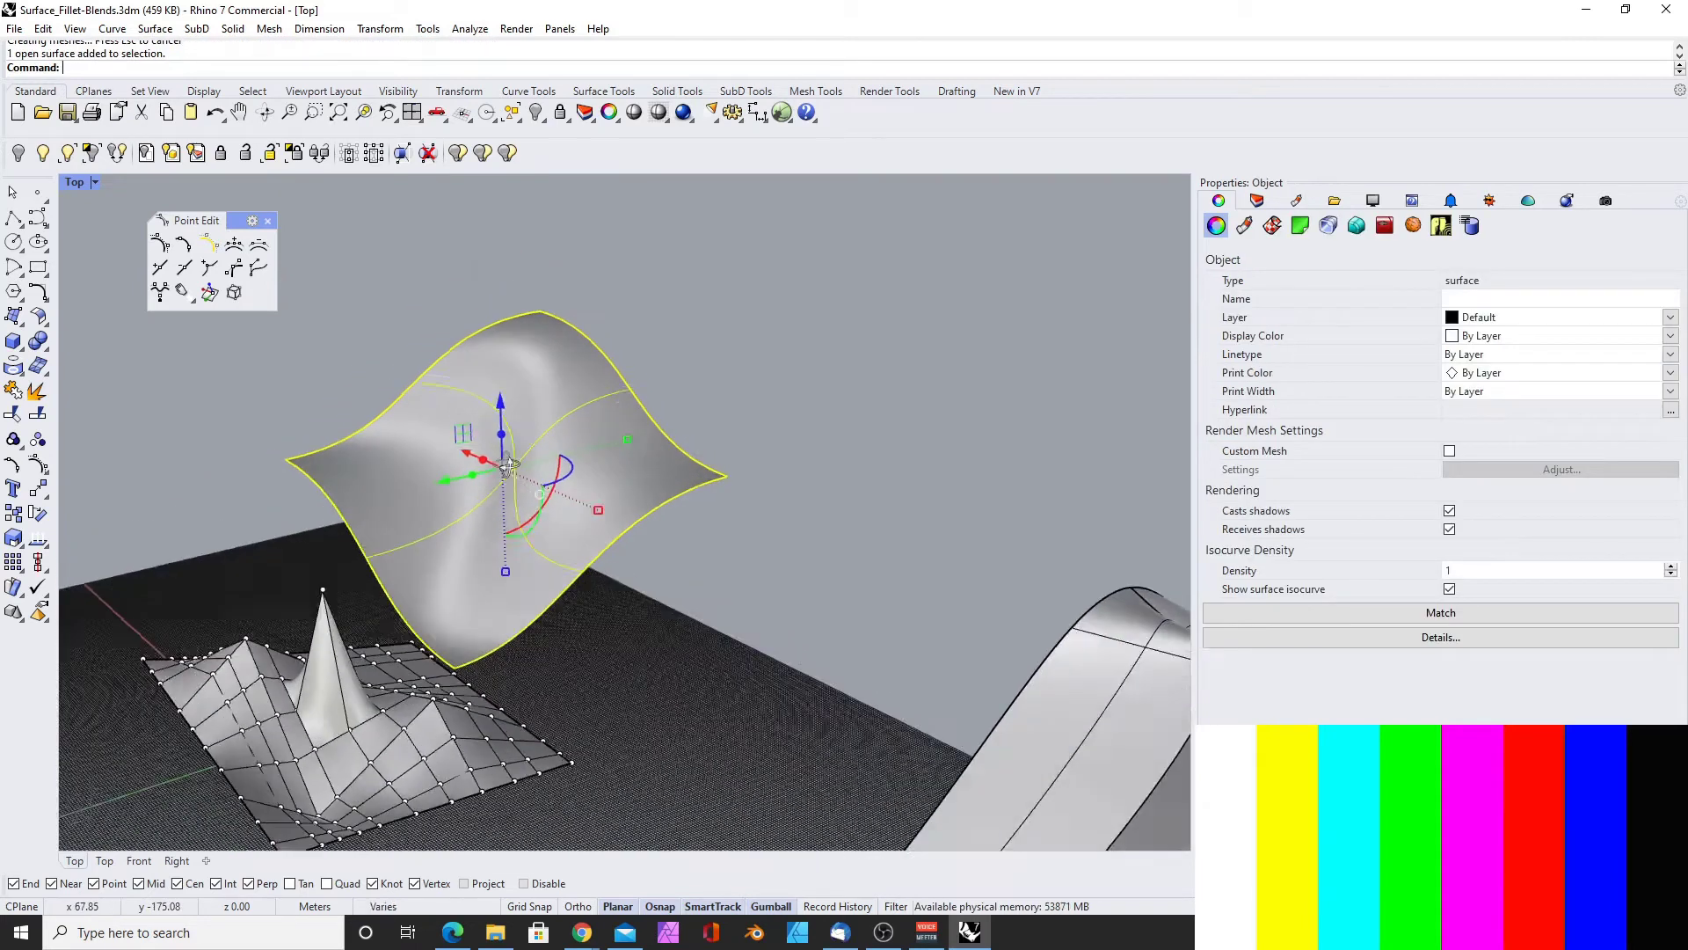
pyautogui.press('Tab')
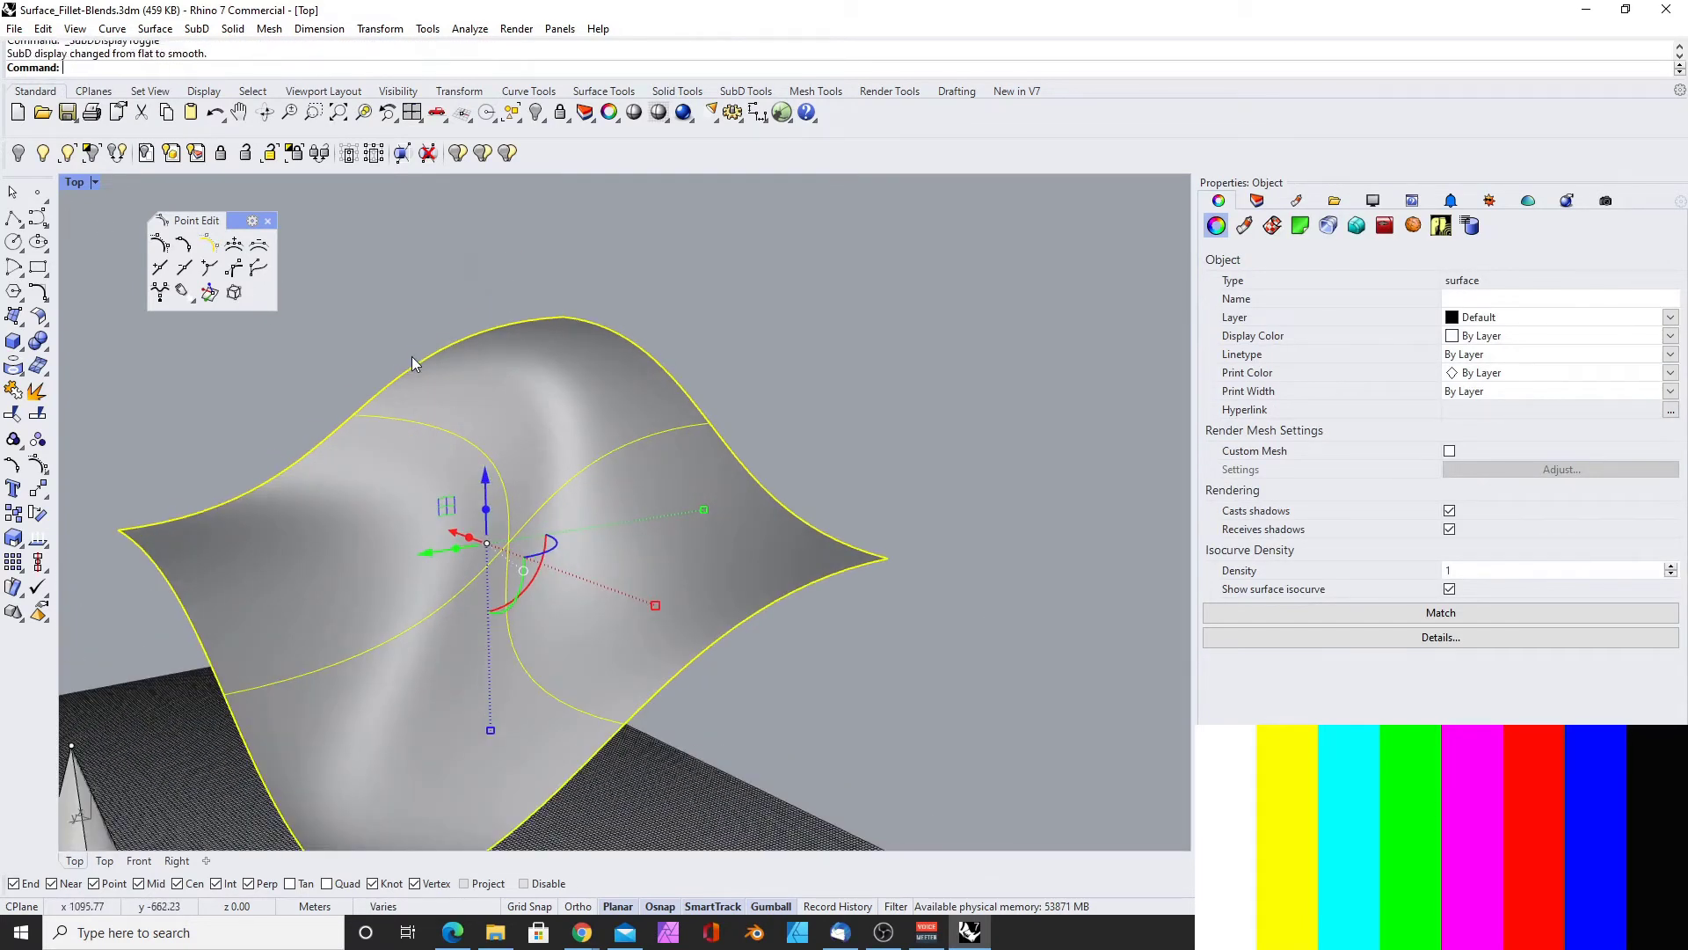
pyautogui.press('F10')
# Insert a row of control points across the small wave surface with the direction toggled to V
pyautogui.click(234, 244)
pyautogui.click(281, 479)
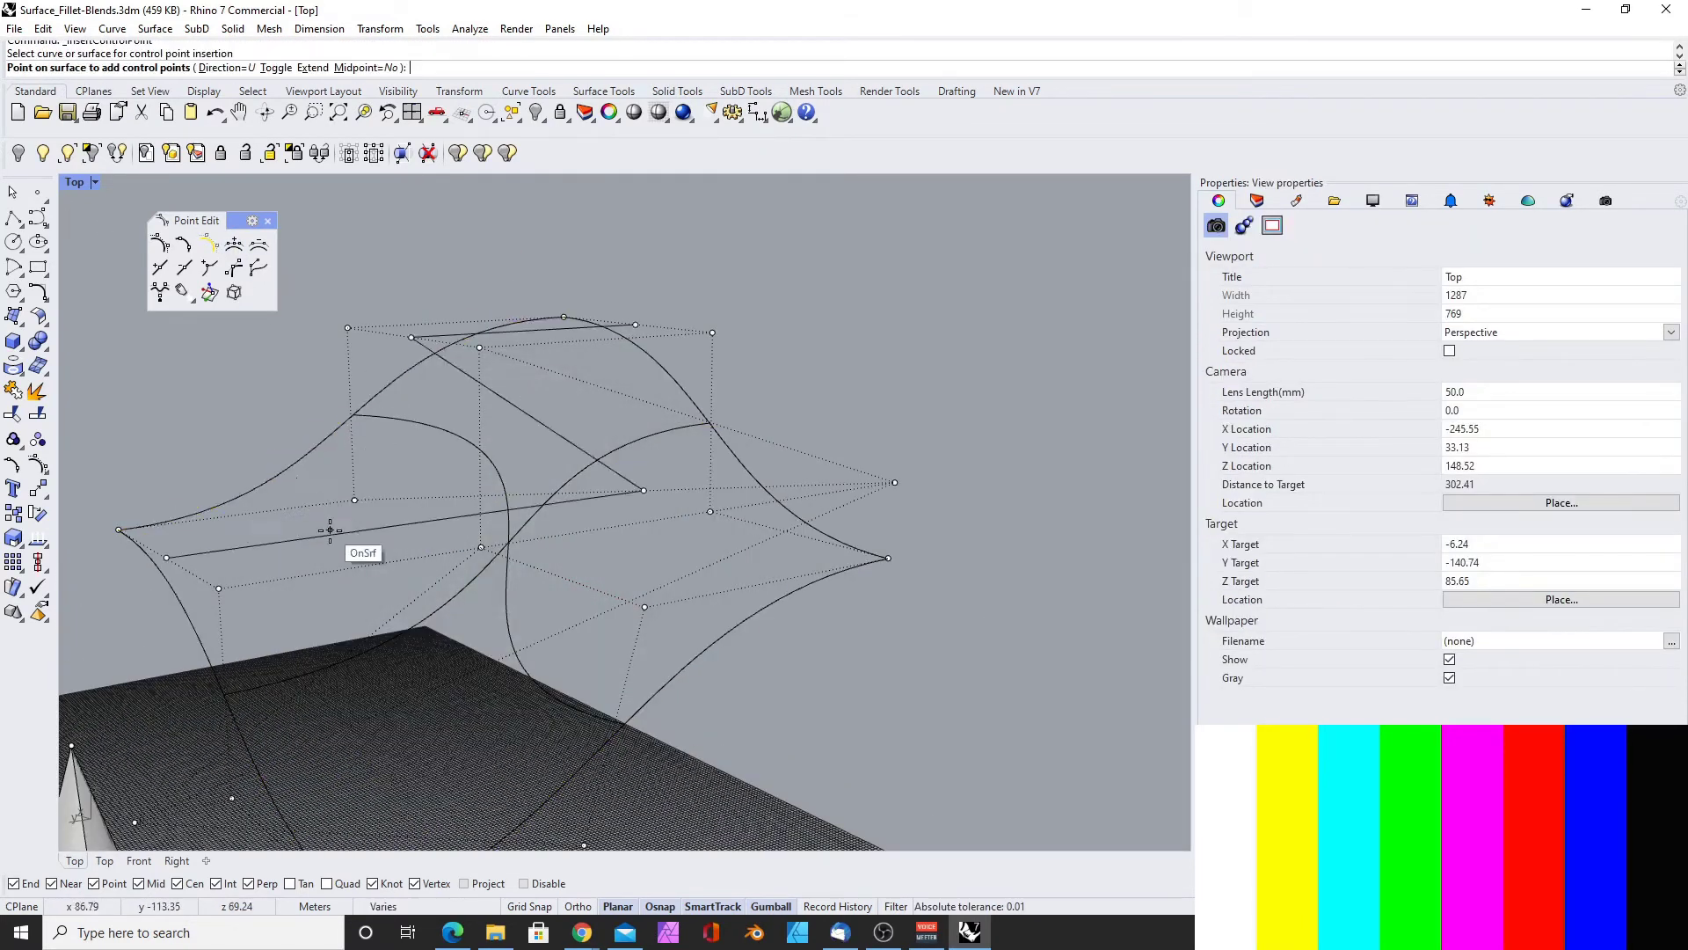
pyautogui.moveTo(332, 531); pyautogui.dragTo(388, 404, button='right')
pyautogui.click(388, 403)
# Move the control point sticking far out beyond the wave surface back inward along the Y axis
pyautogui.scroll(-4, 527, 414)
pyautogui.moveTo(527, 414); pyautogui.dragTo(769, 439, button='right')
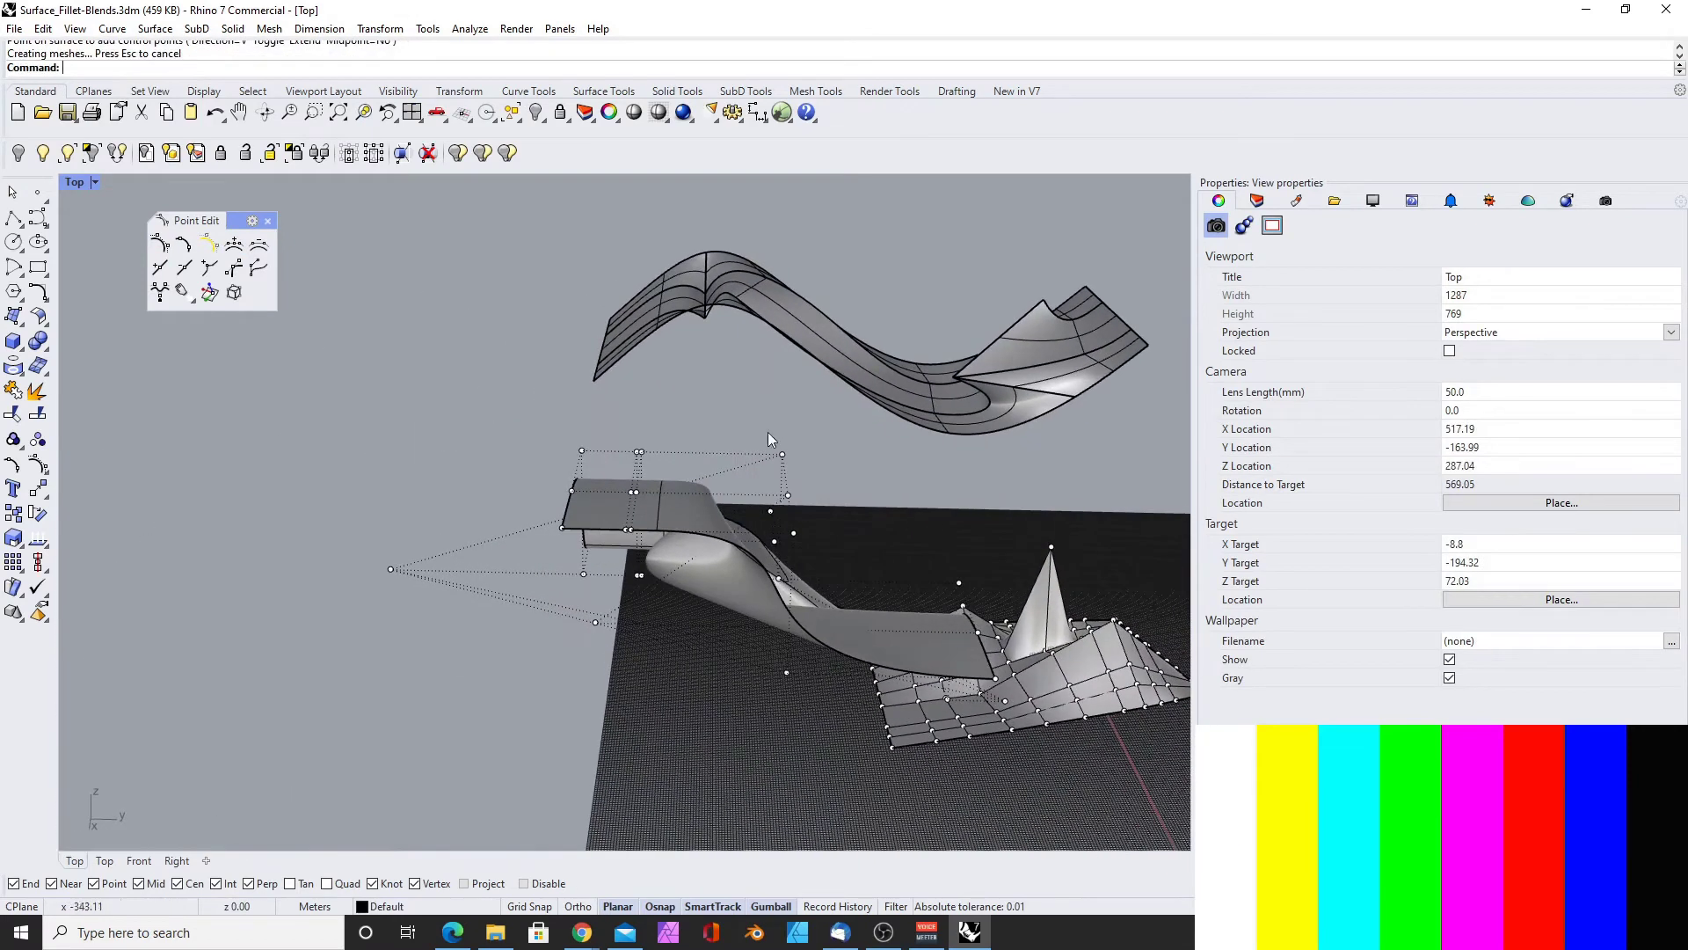
pyautogui.click(390, 571)
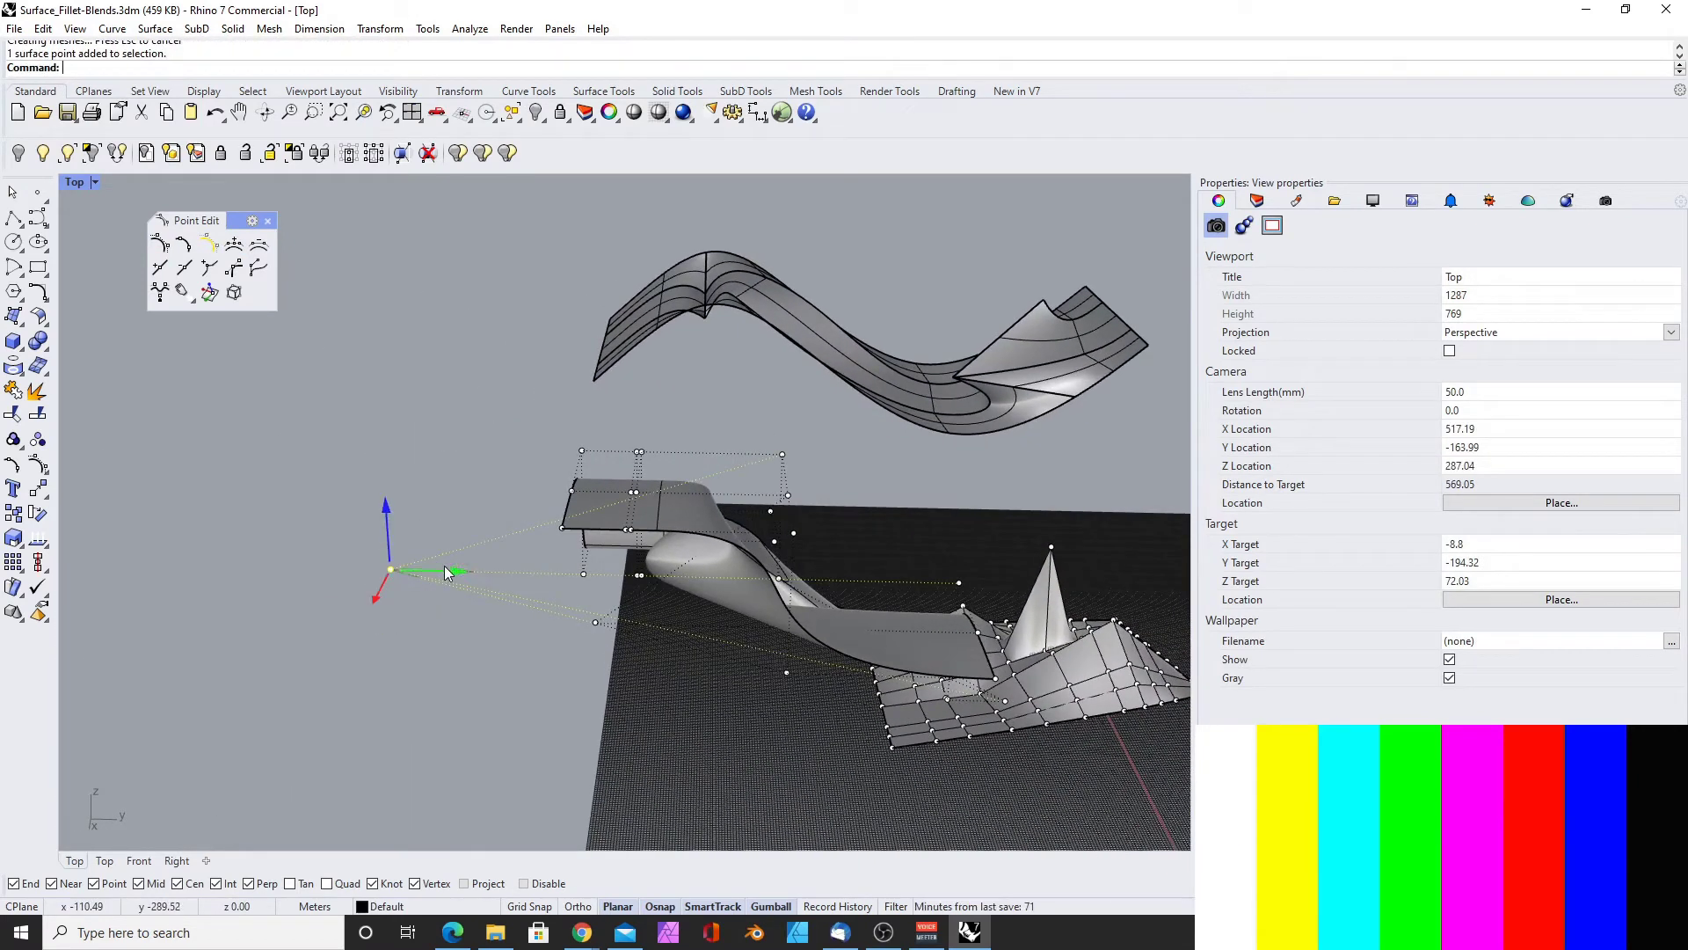
pyautogui.moveTo(445, 566); pyautogui.dragTo(885, 583)
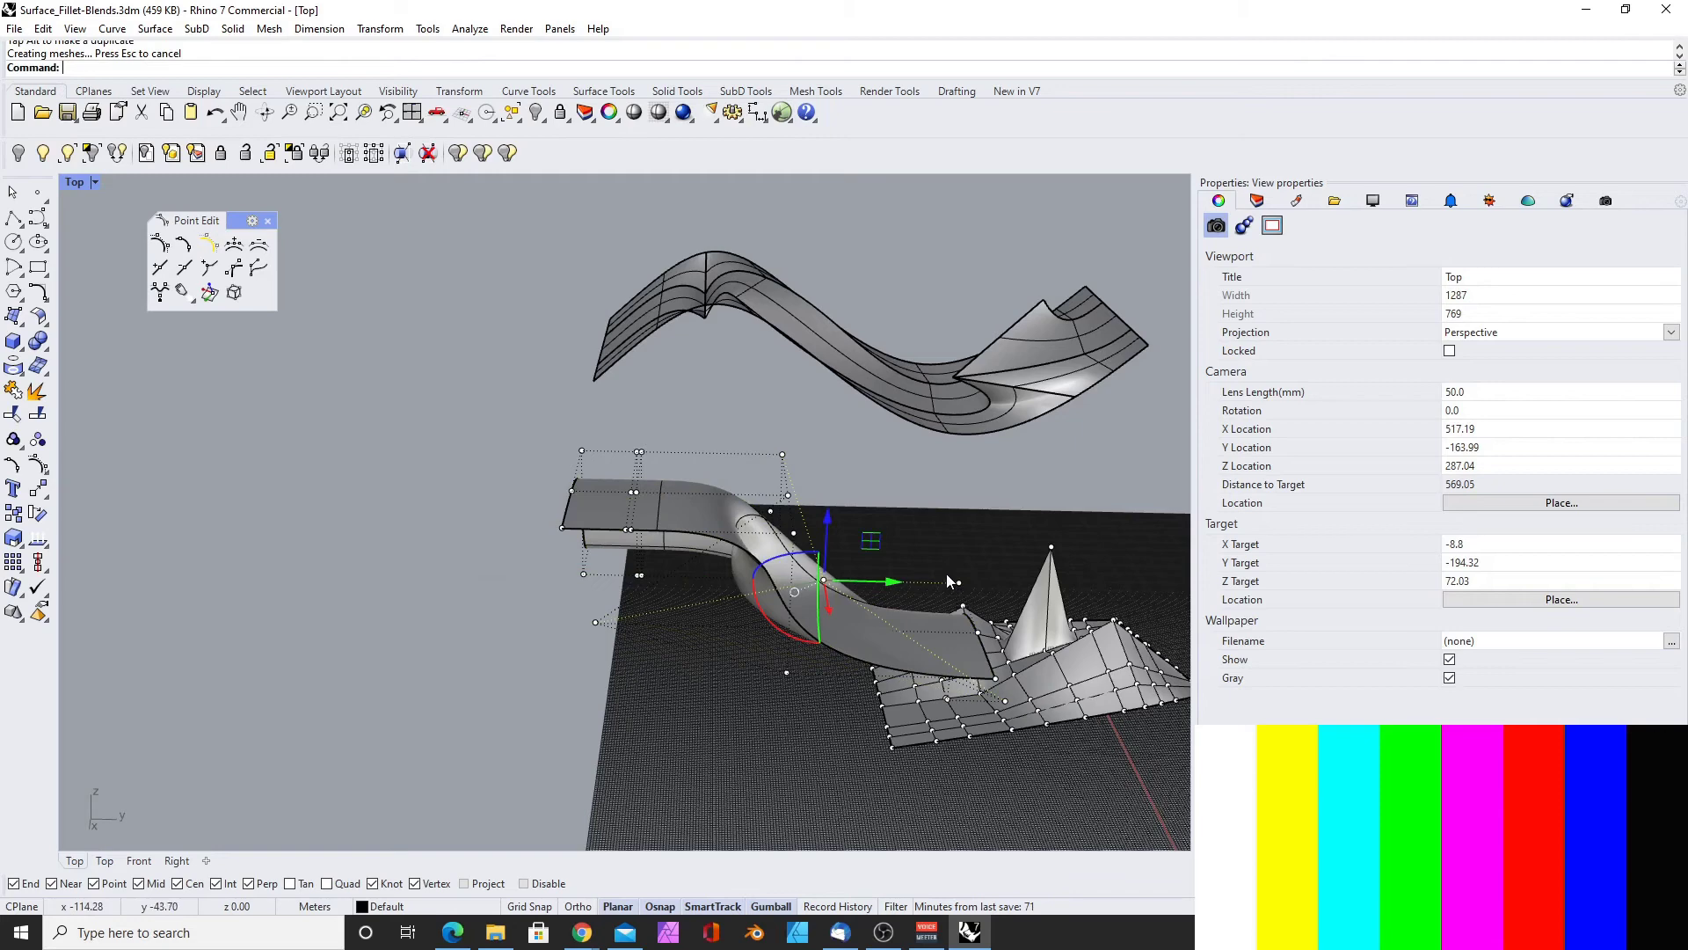
pyautogui.moveTo(944, 574); pyautogui.dragTo(335, 548, button='right')
# Select a control point near the crest of the wave surface and set its weight to about 42.9
pyautogui.click(416, 419)
pyautogui.click(410, 424)
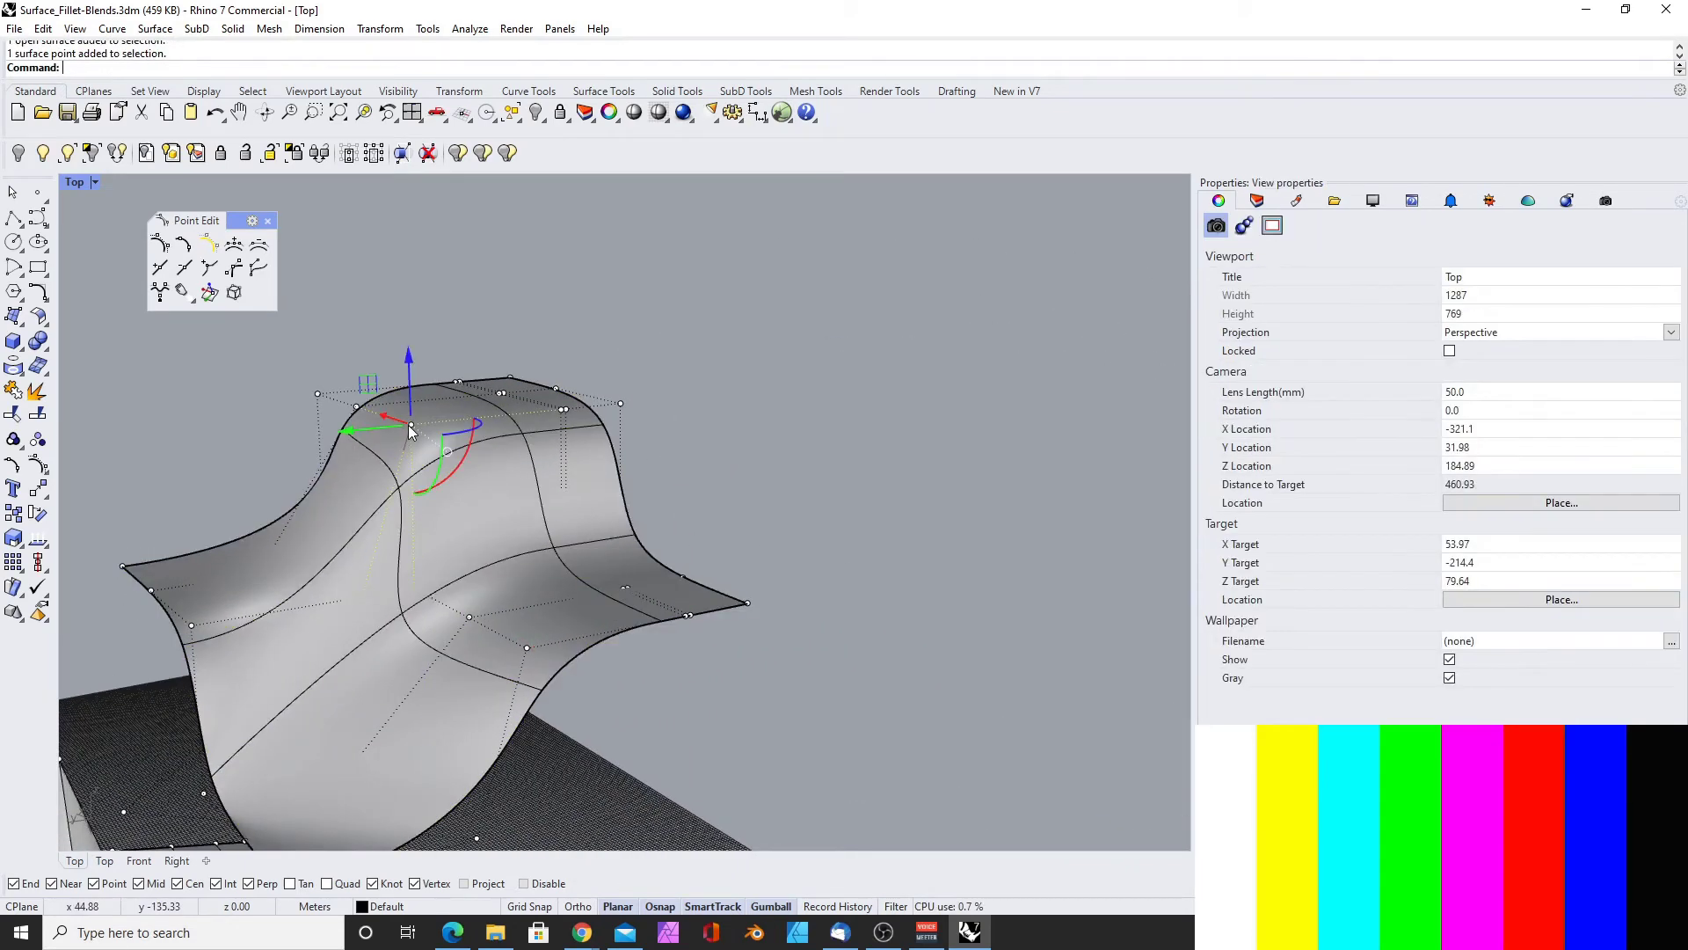
pyautogui.moveTo(492, 501); pyautogui.dragTo(383, 483, button='right')
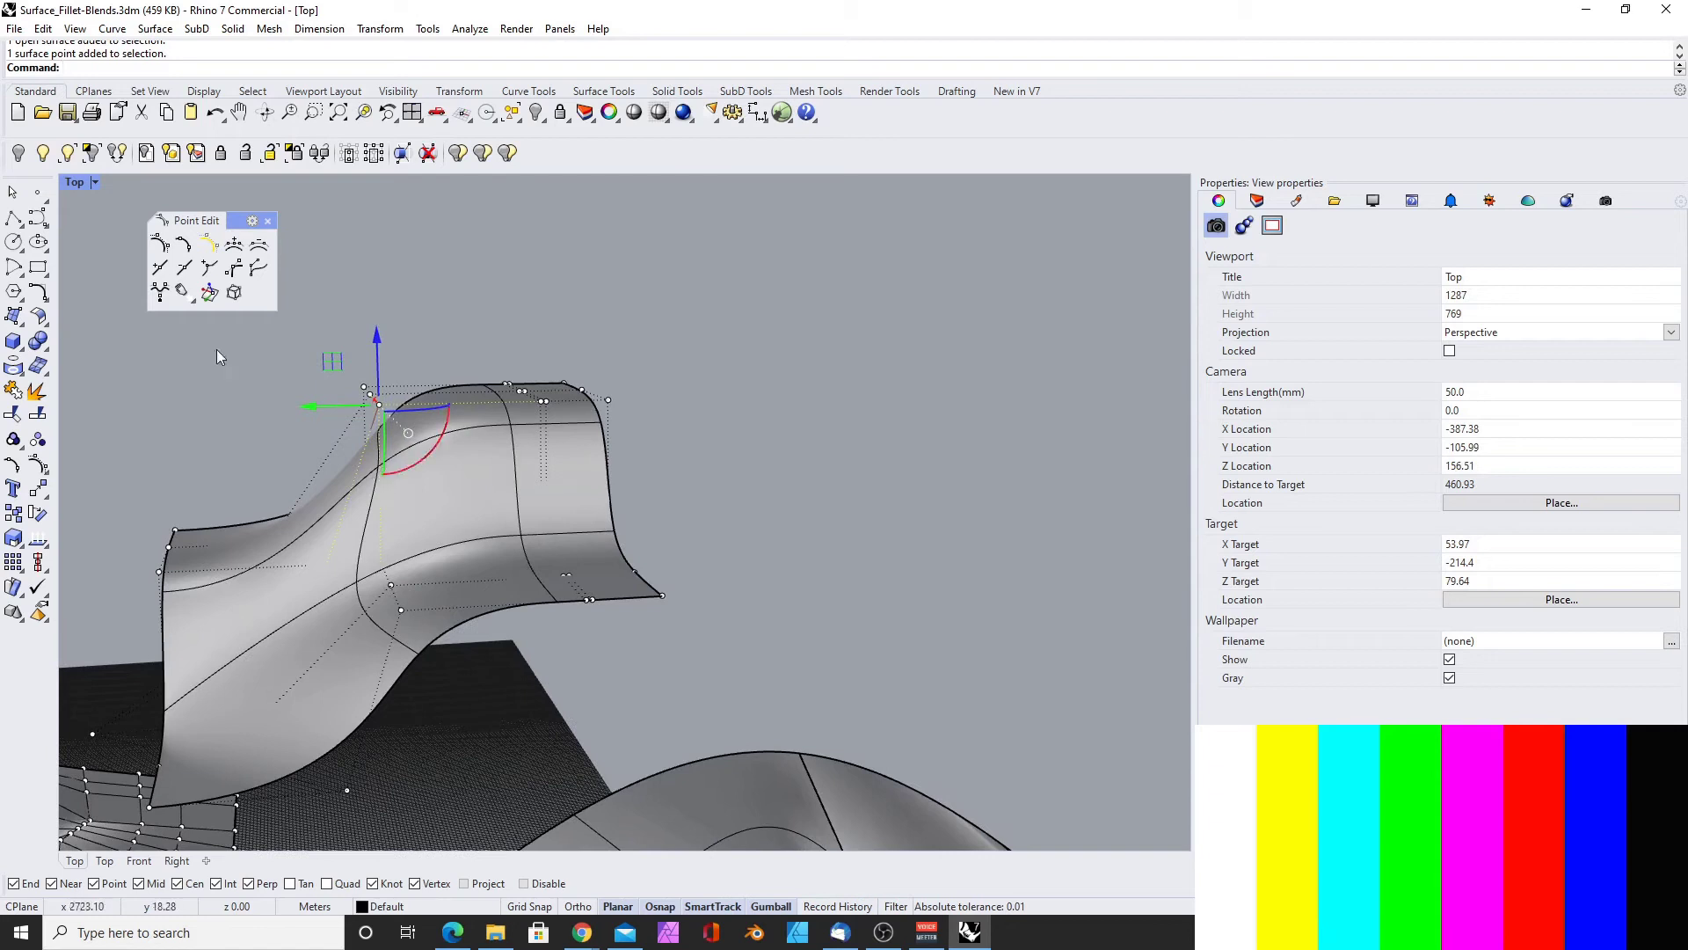
pyautogui.moveTo(218, 352); pyautogui.dragTo(128, 320, button='right')
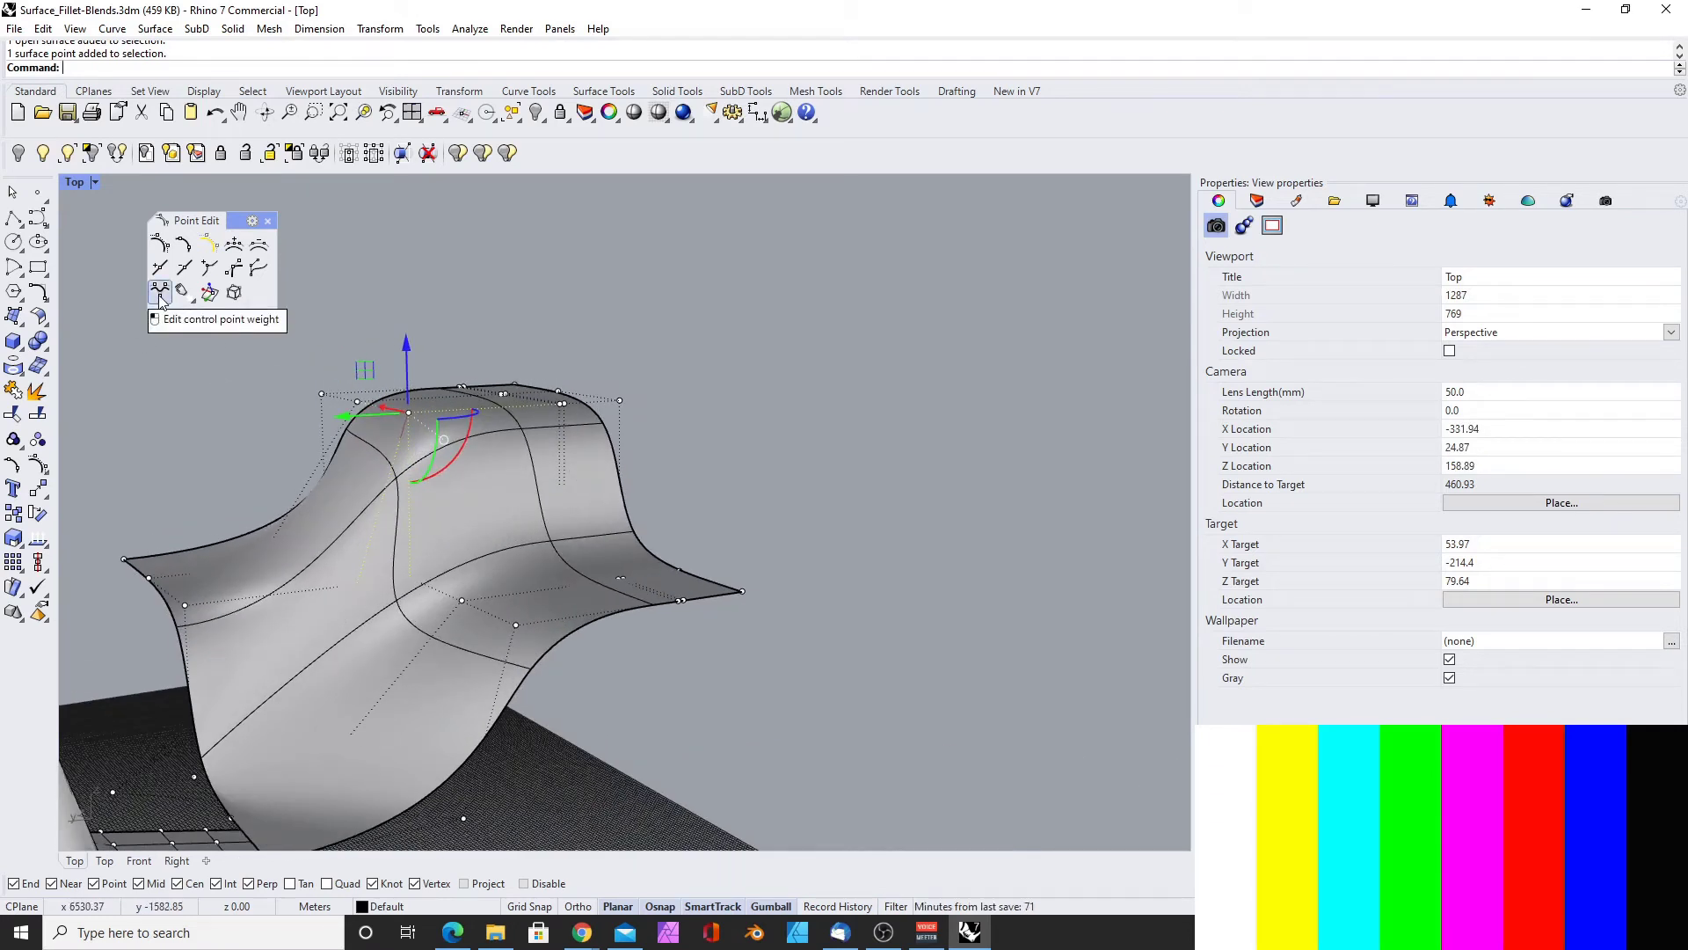
pyautogui.click(160, 299)
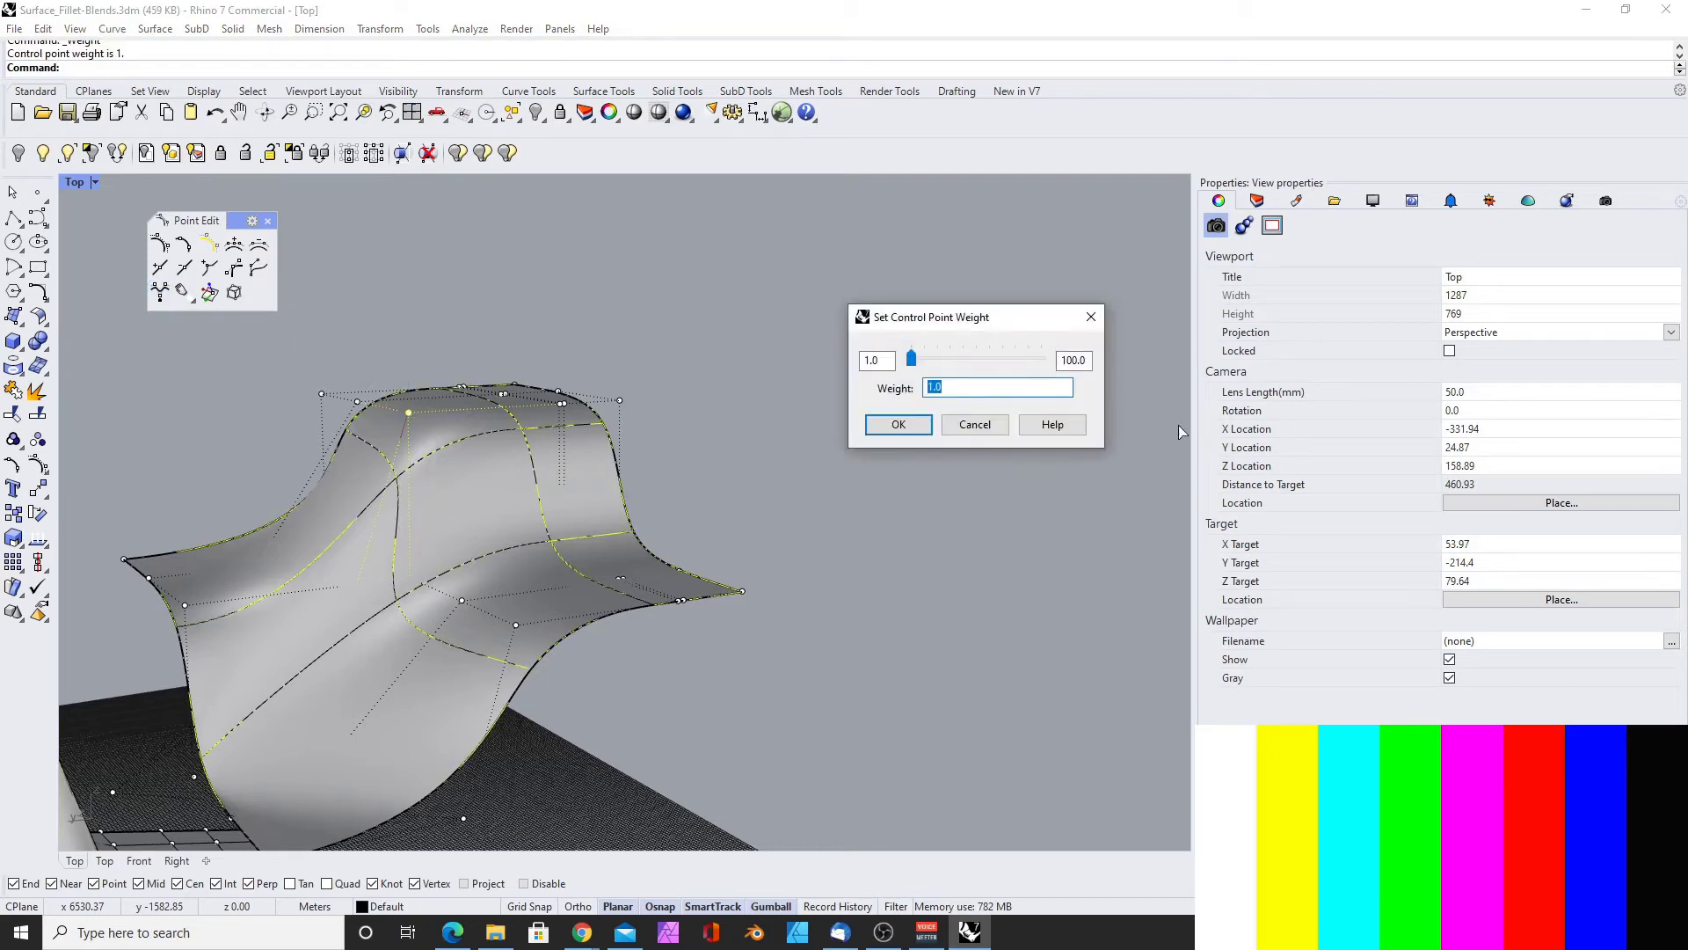
pyautogui.moveTo(909, 352); pyautogui.dragTo(1012, 355)
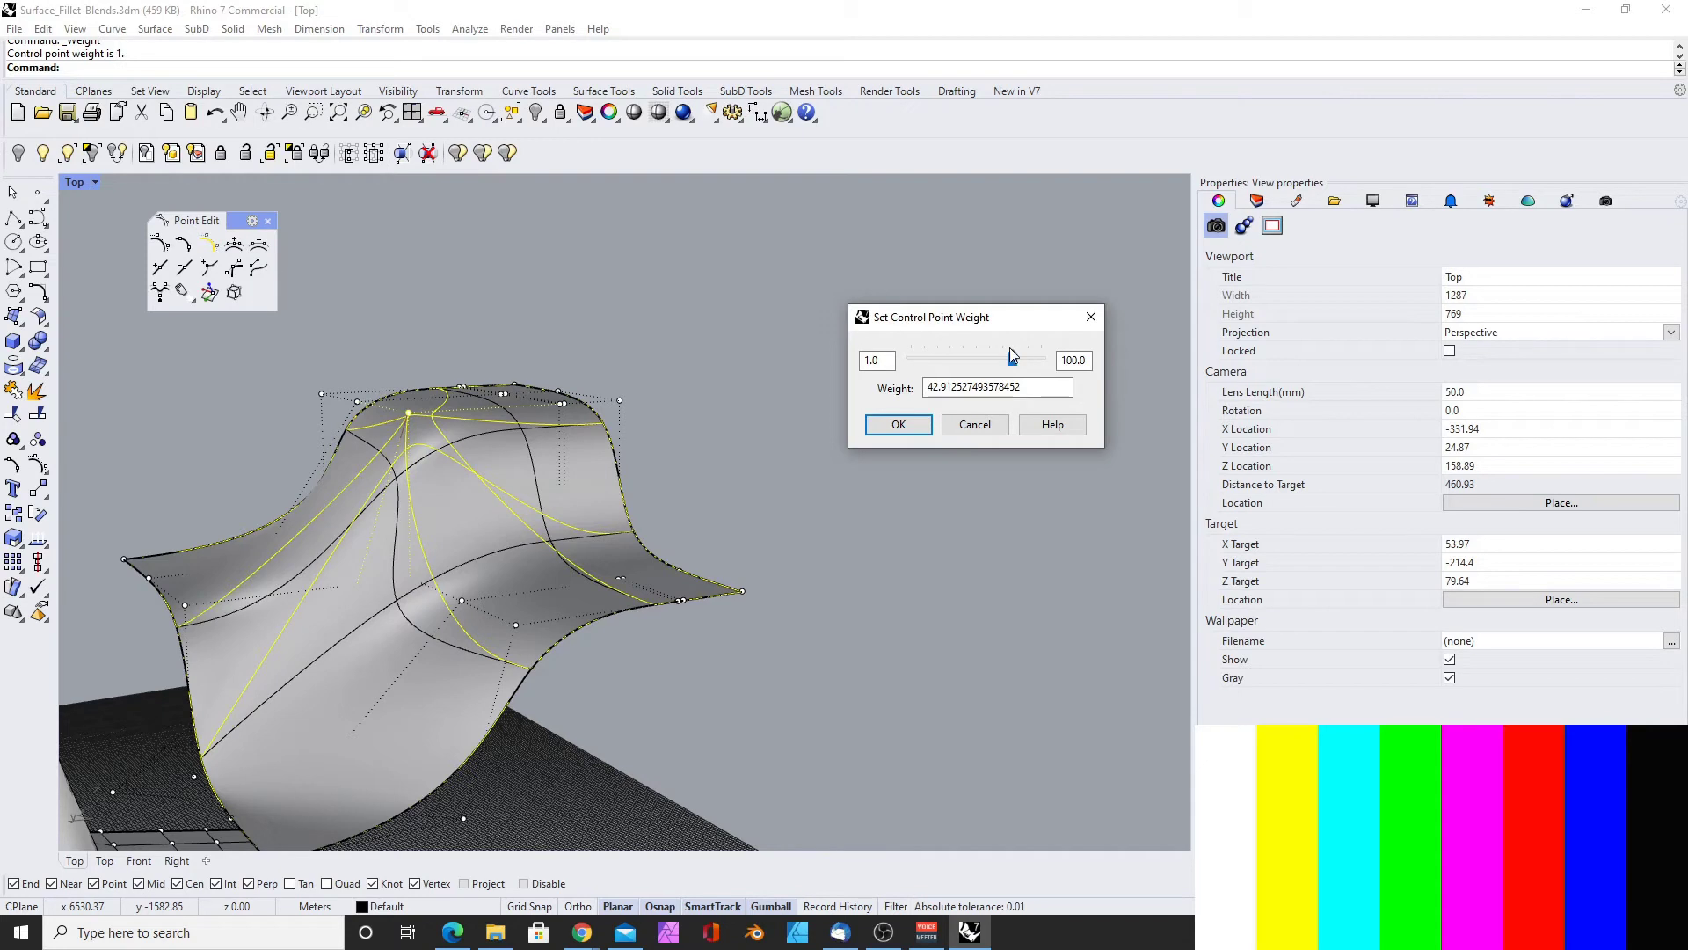
pyautogui.click(897, 424)
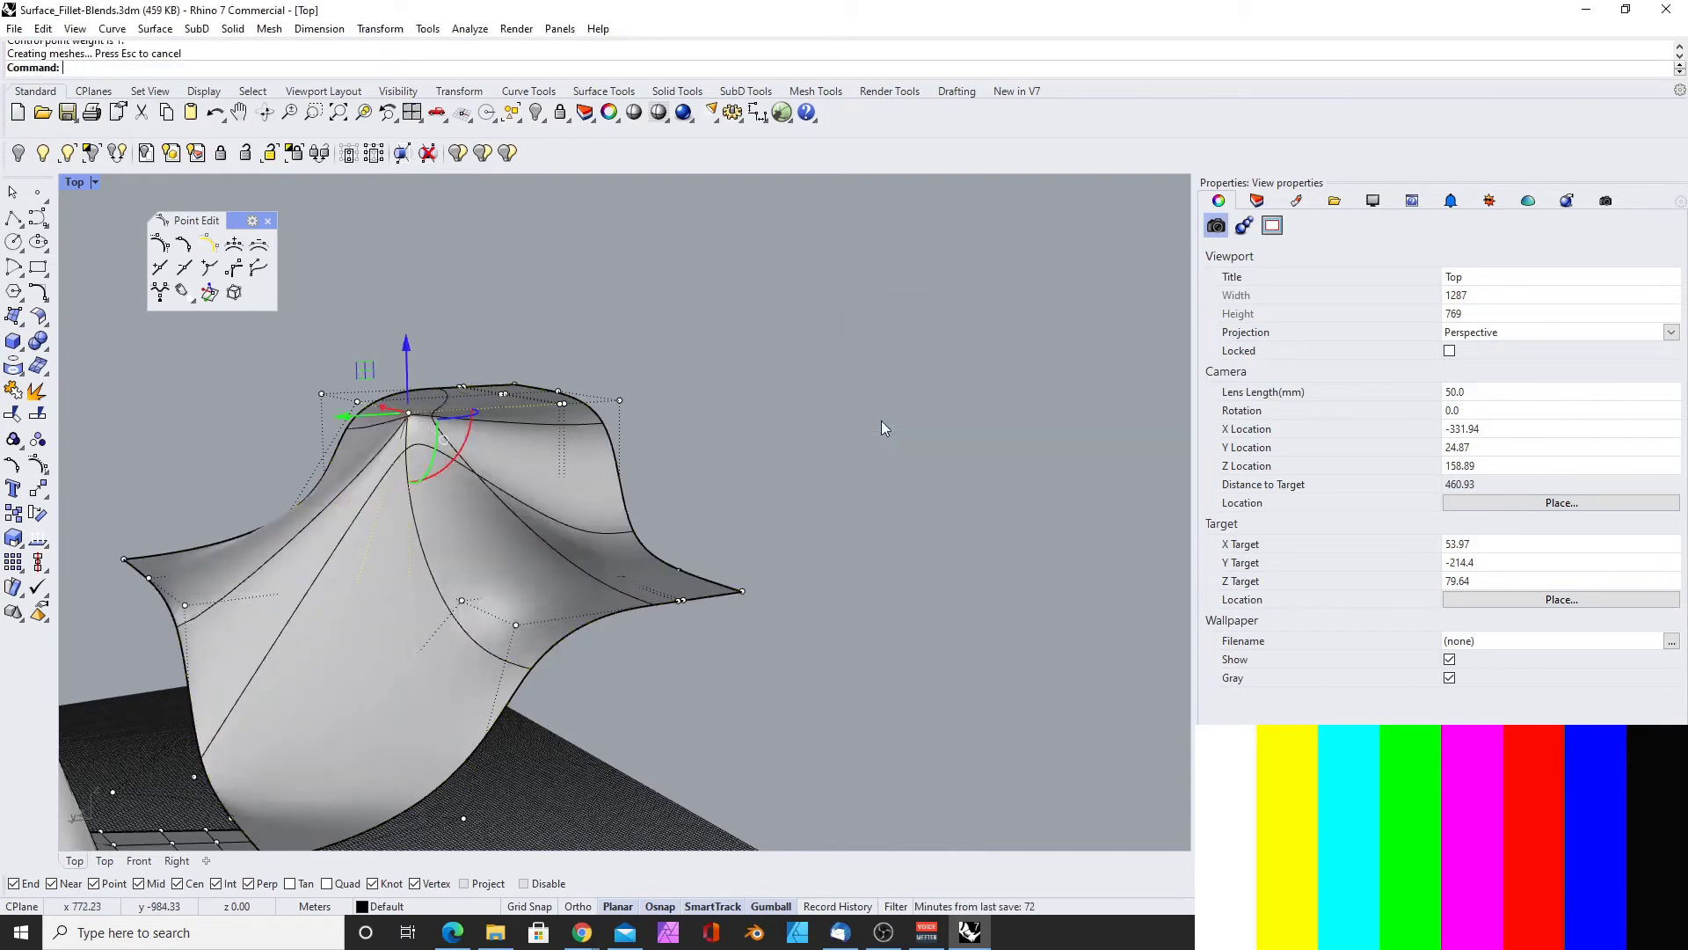
# Raise the heavily weighted control point into a higher peak and switch the viewport display to Rendered
pyautogui.moveTo(587, 442); pyautogui.dragTo(489, 455, button='right')
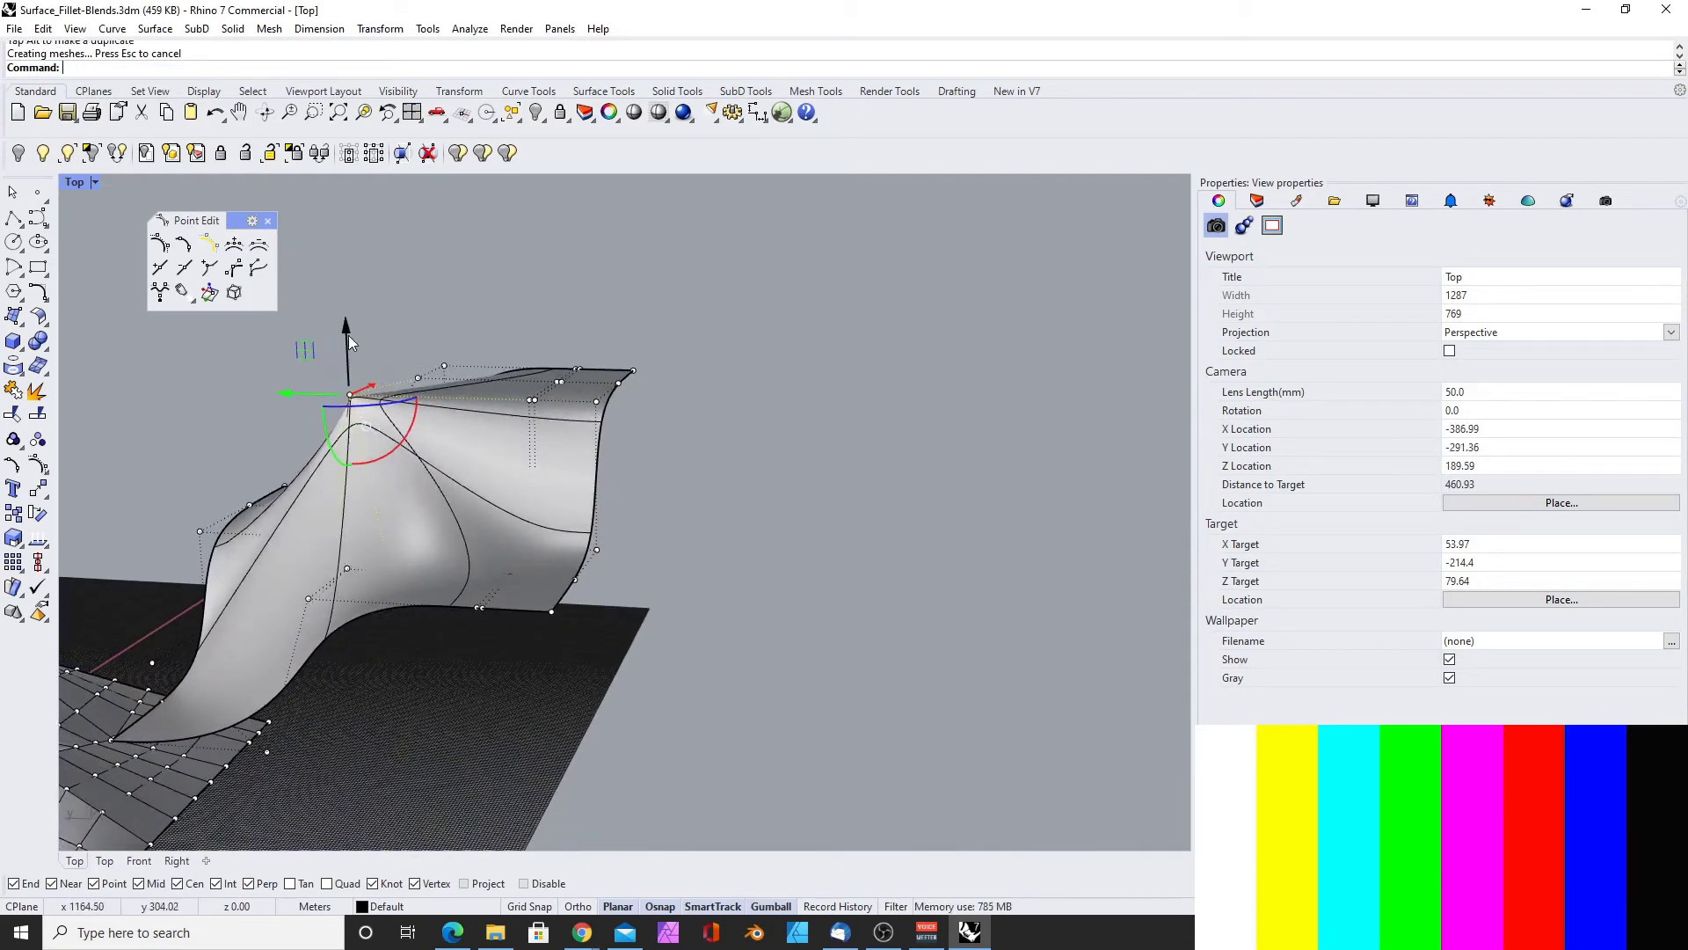
pyautogui.moveTo(349, 335); pyautogui.dragTo(345, 263)
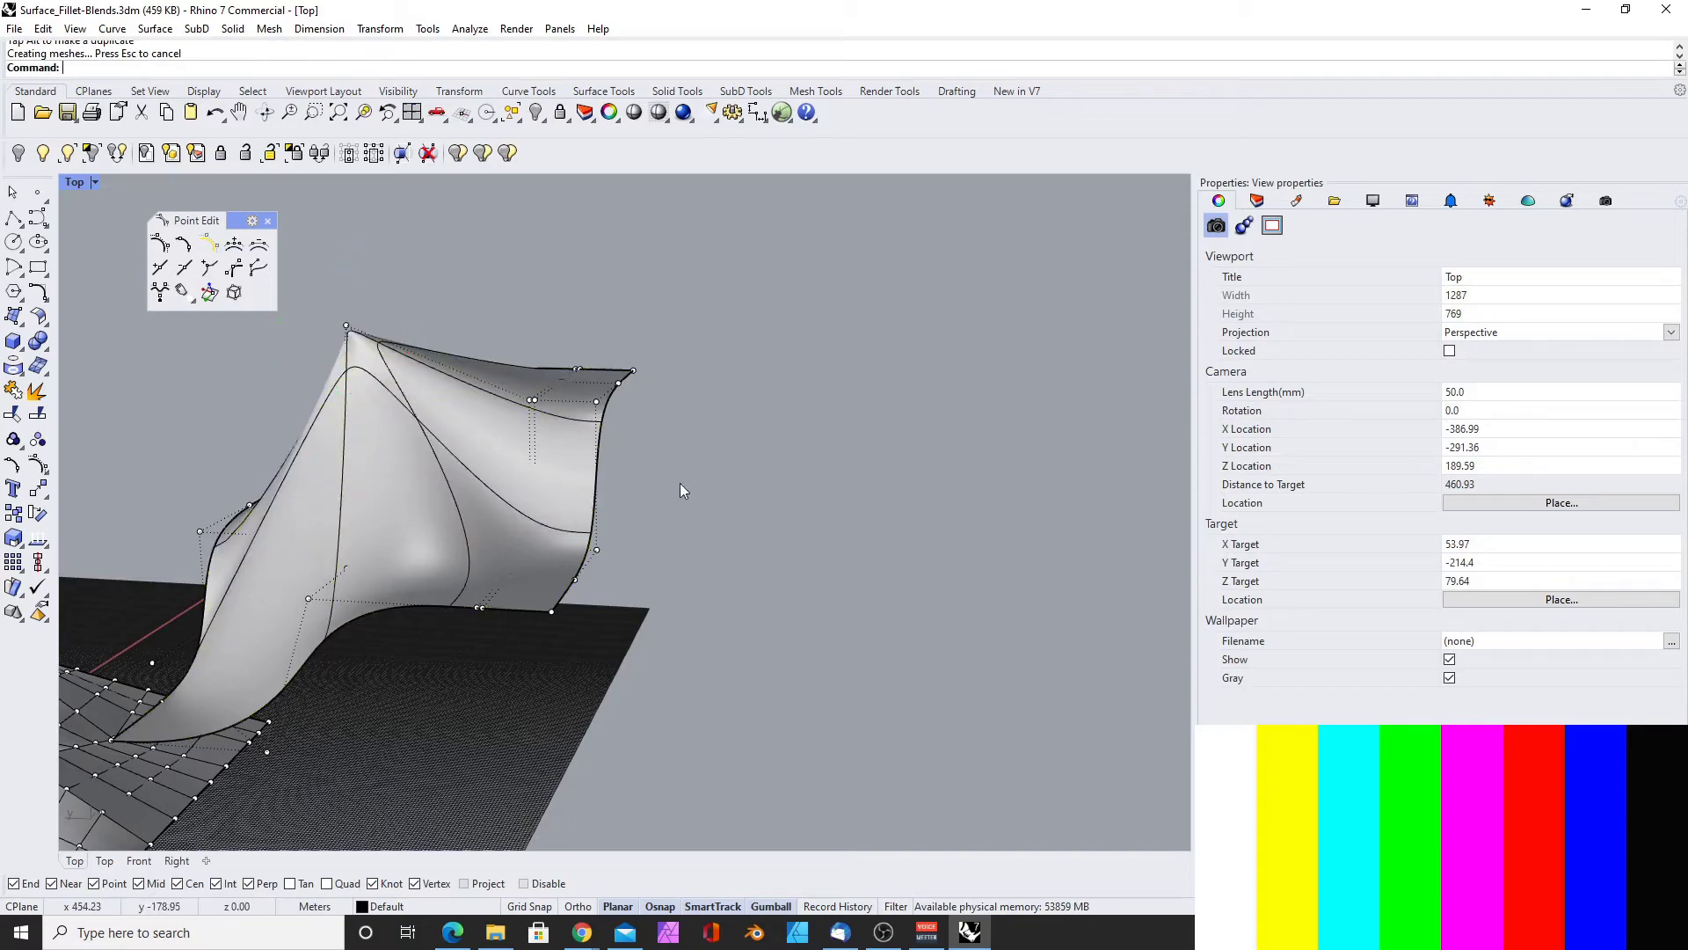
pyautogui.scroll(-5, 679, 482)
pyautogui.moveTo(509, 509); pyautogui.dragTo(539, 527, button='right')
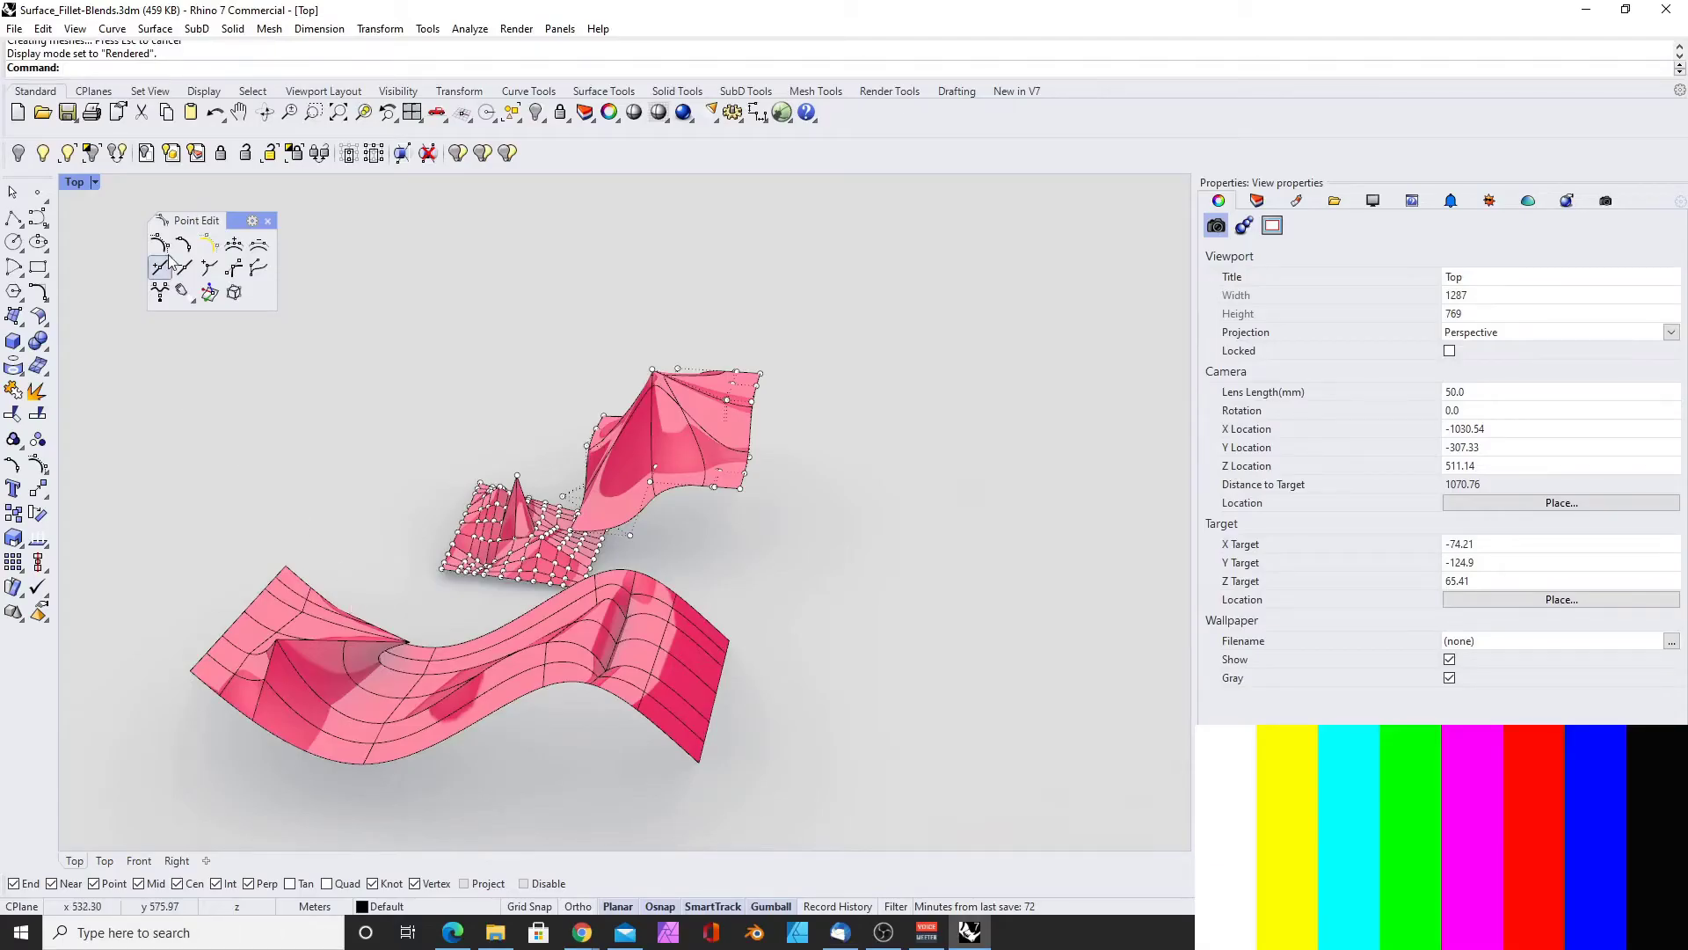
pyautogui.click(194, 299)
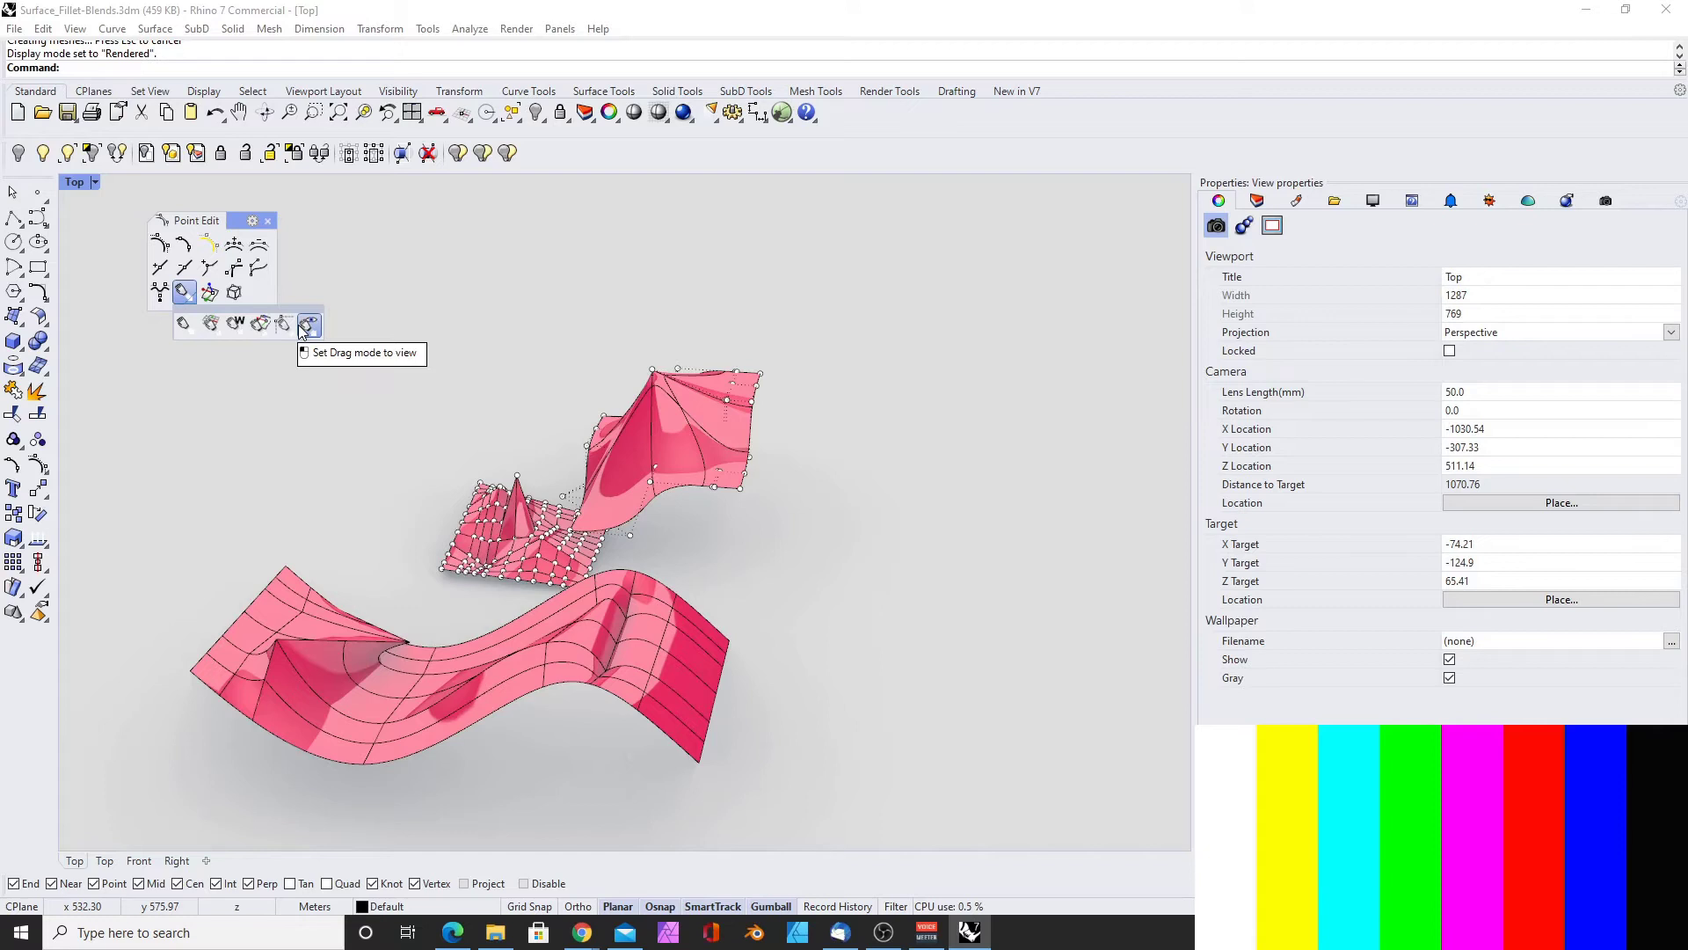
pyautogui.click(184, 326)
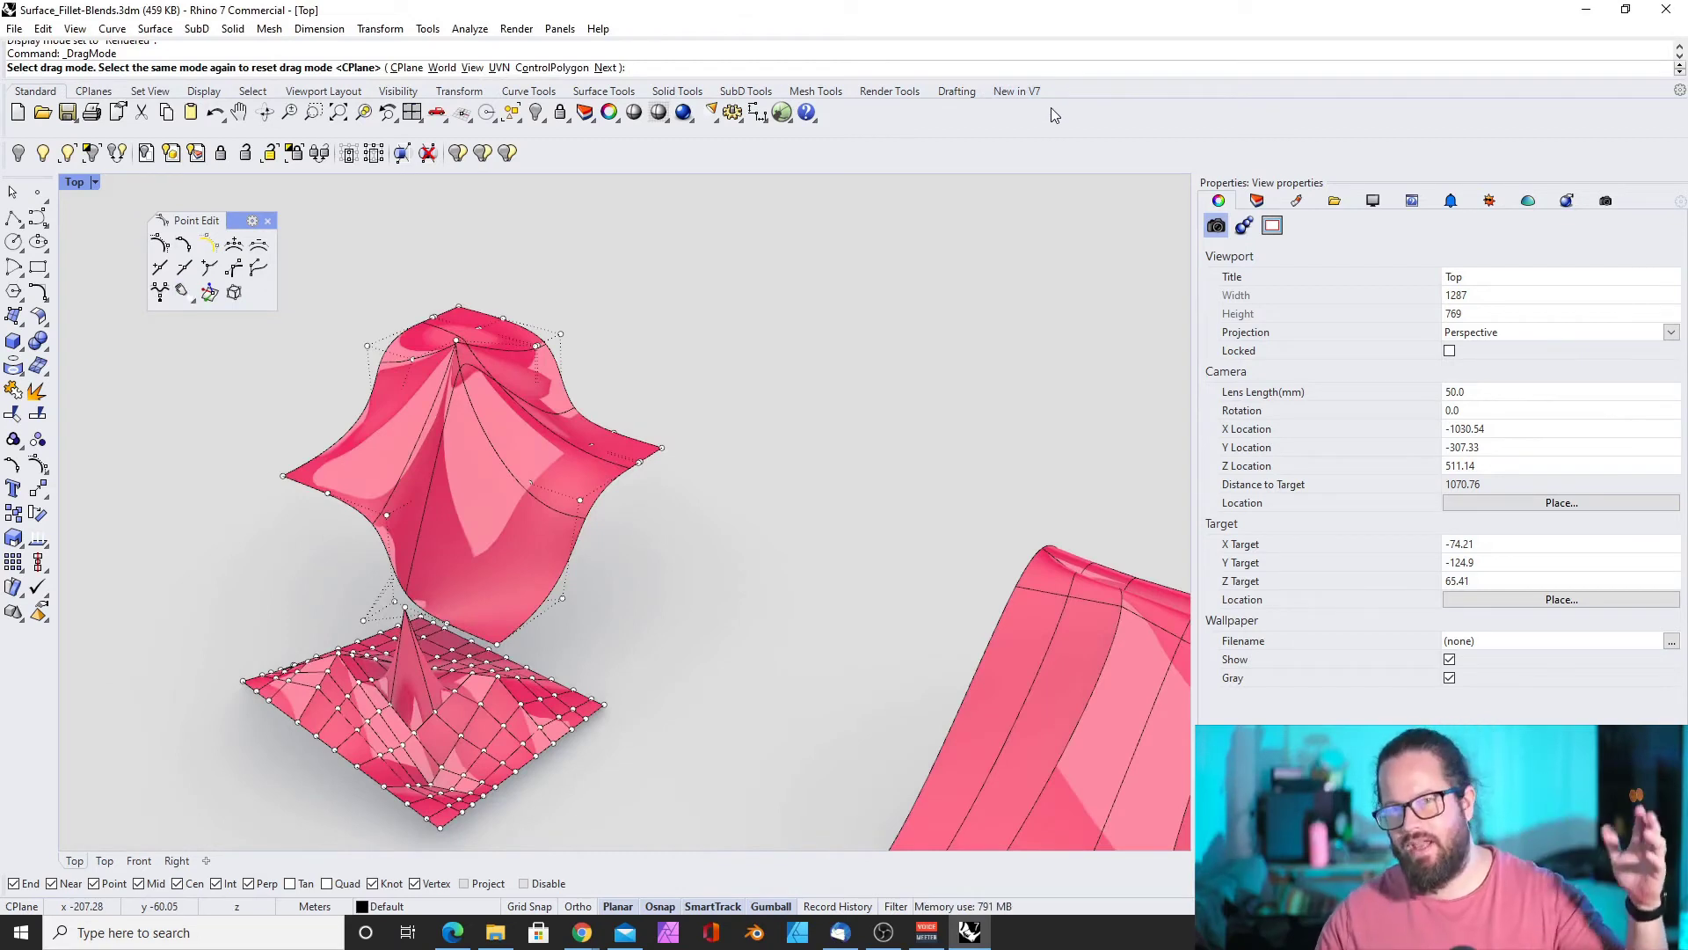
pyautogui.click(882, 932)
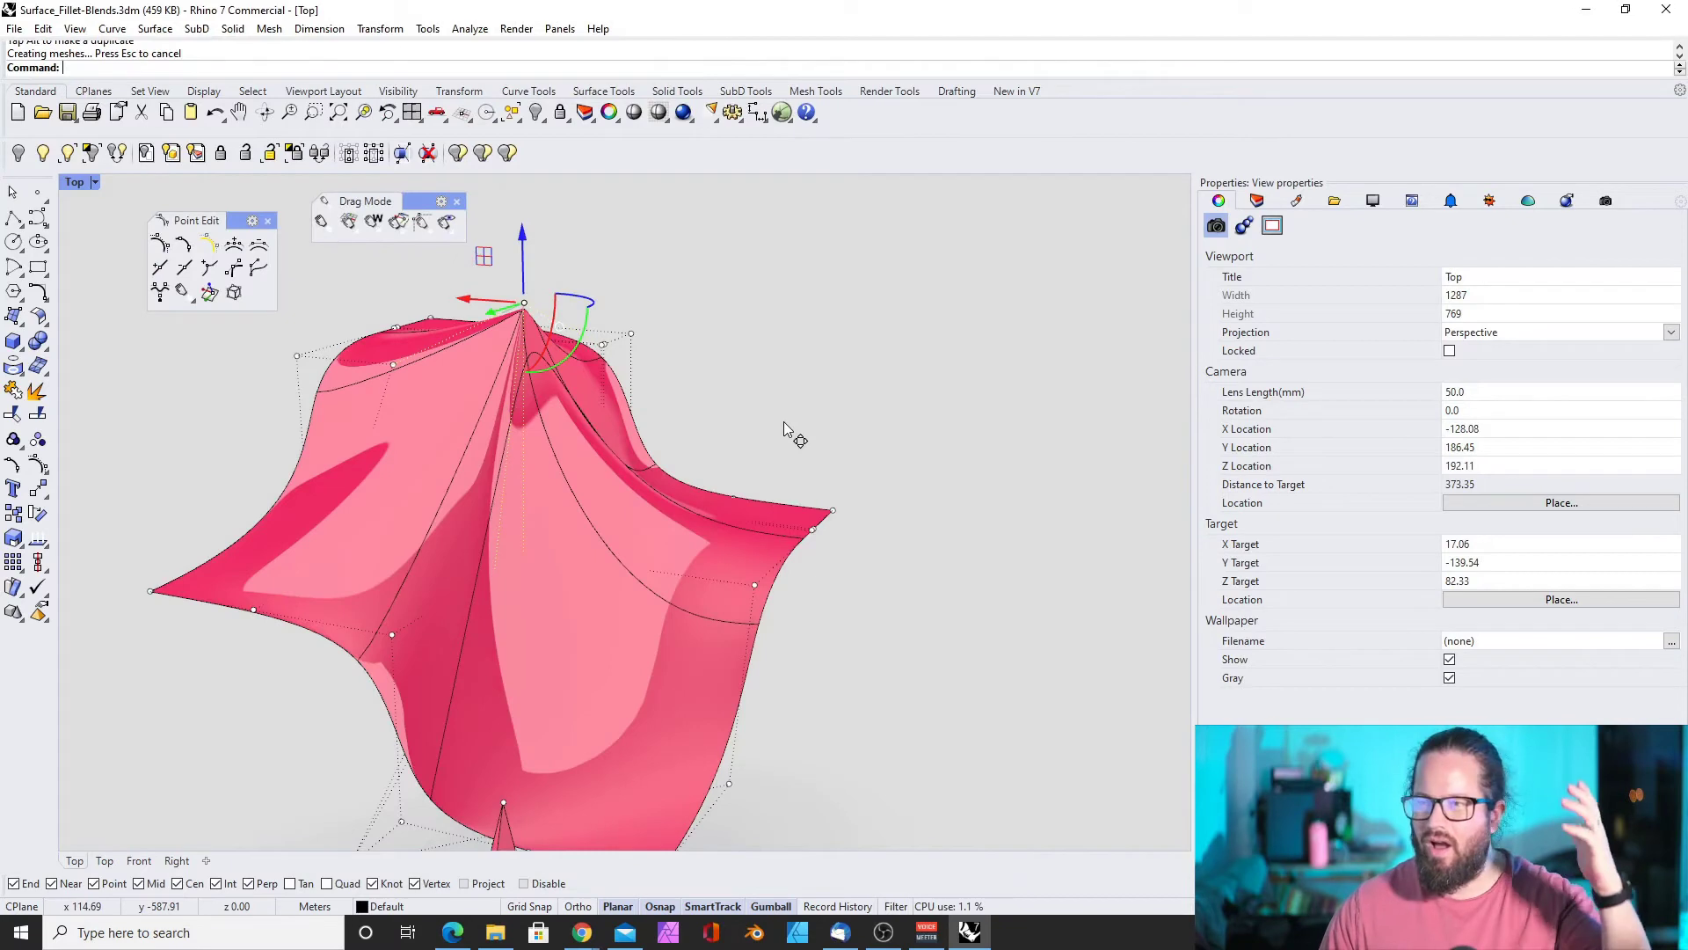
pyautogui.click(458, 200)
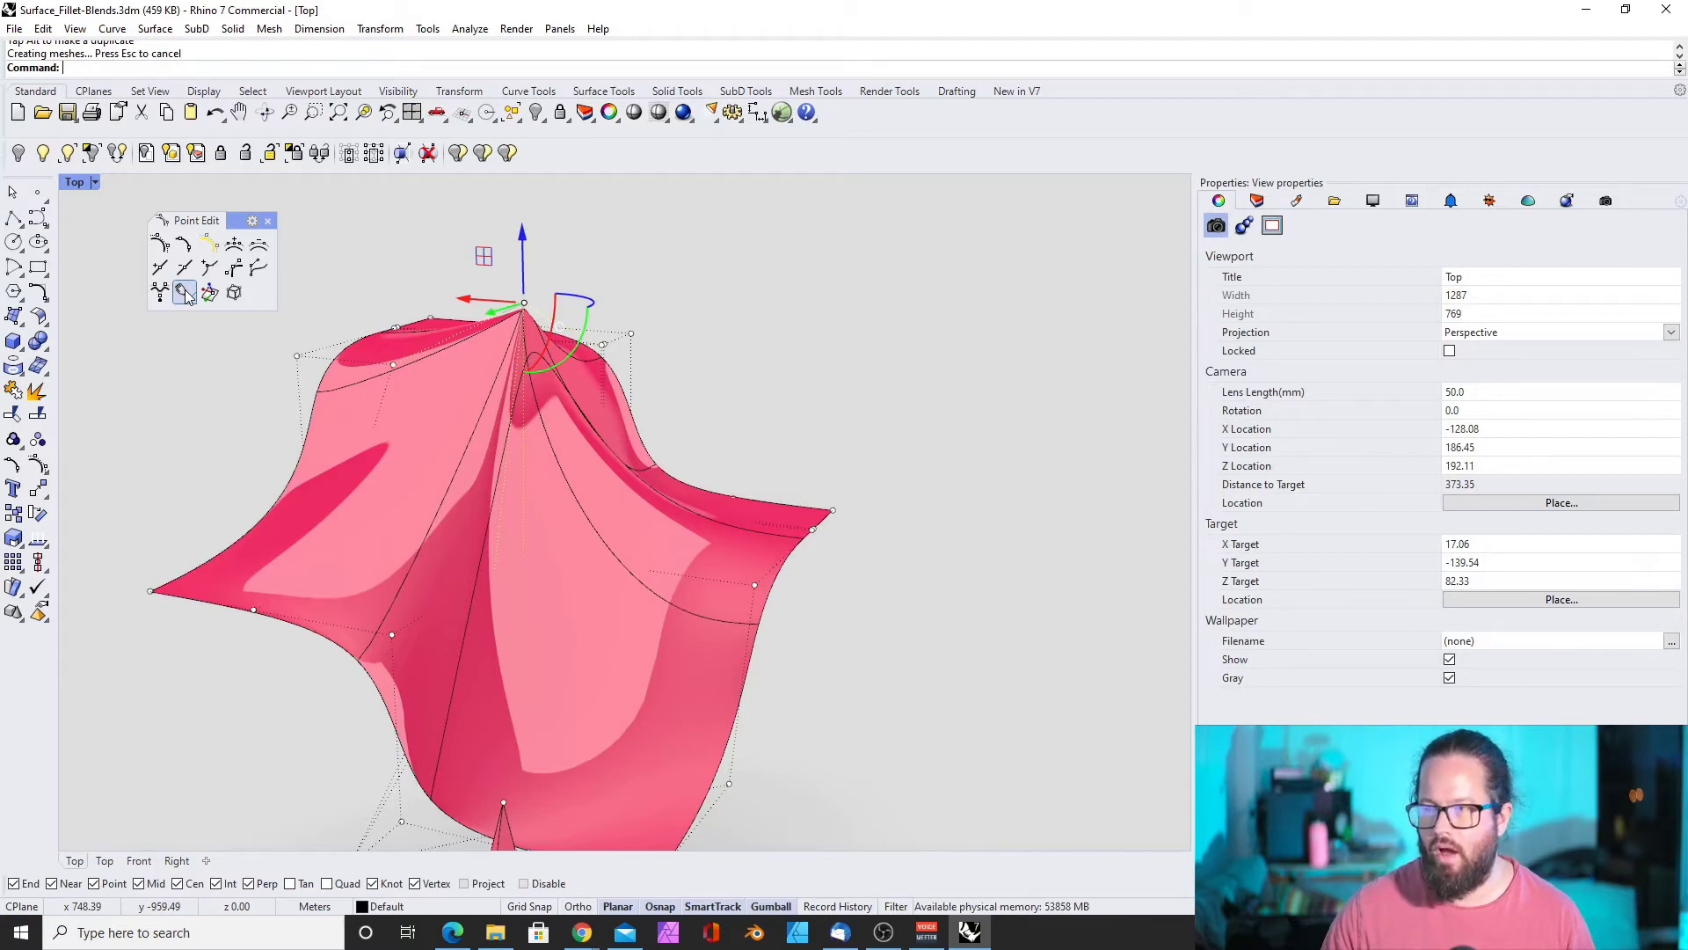
pyautogui.moveTo(418, 420); pyautogui.dragTo(290, 387, button='right')
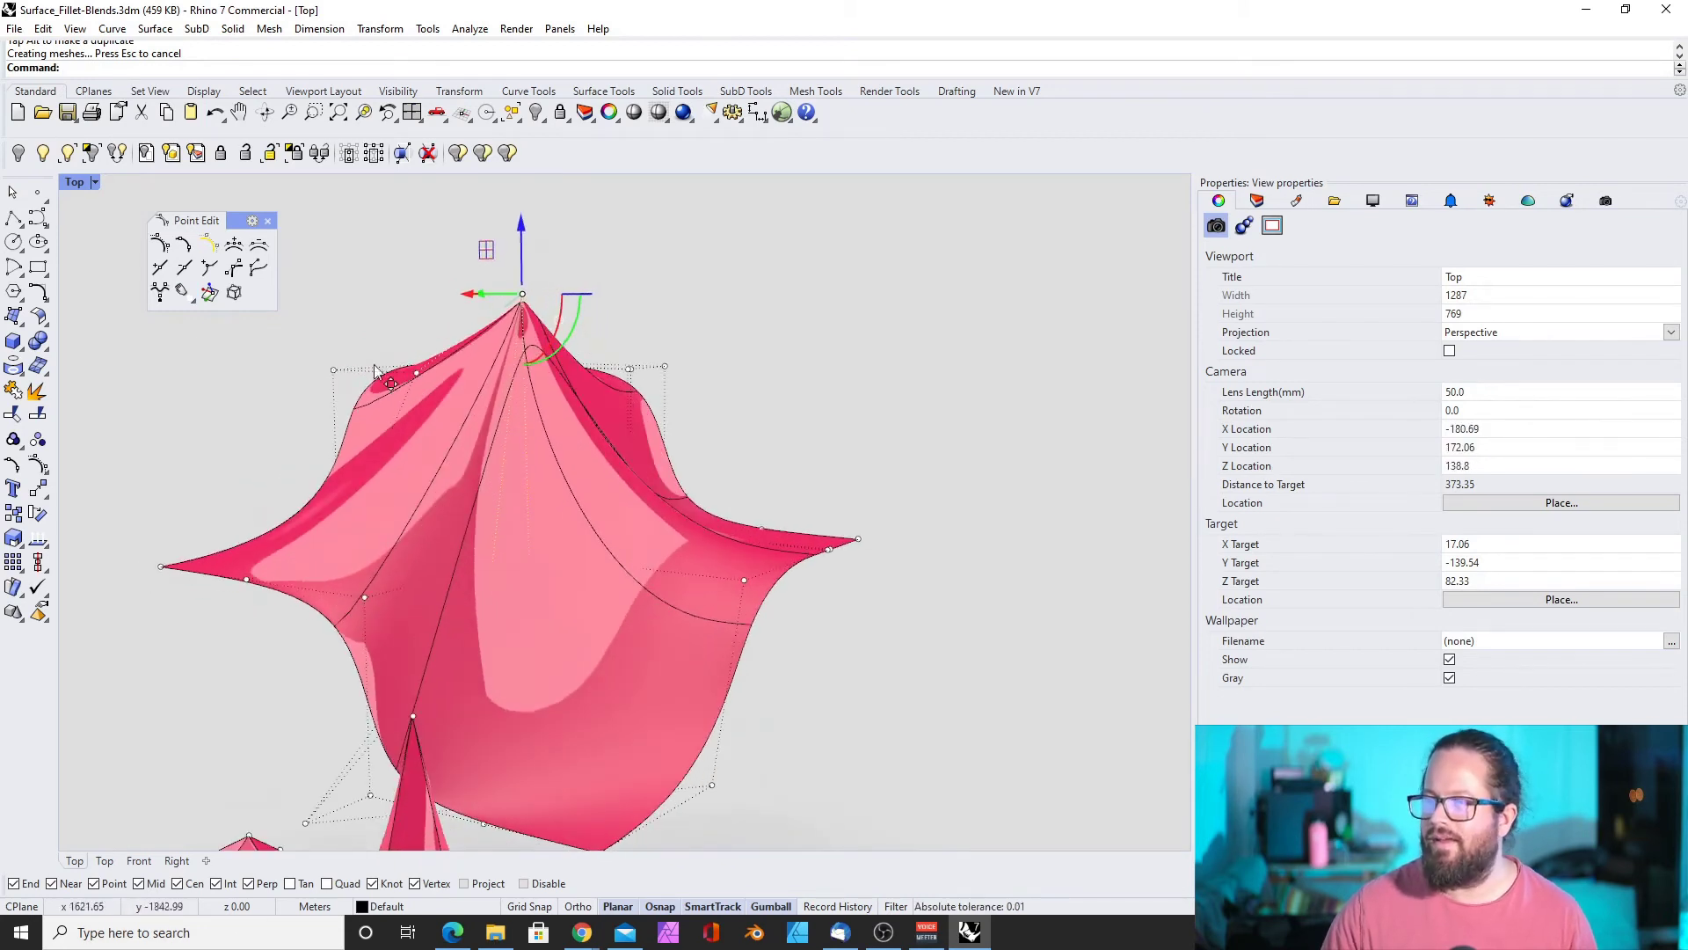
# Float the Drag Mode tools beside the Point Edit tools and select several control points around the surface's peak
pyautogui.click(182, 293)
pyautogui.moveTo(224, 318); pyautogui.dragTo(350, 206)
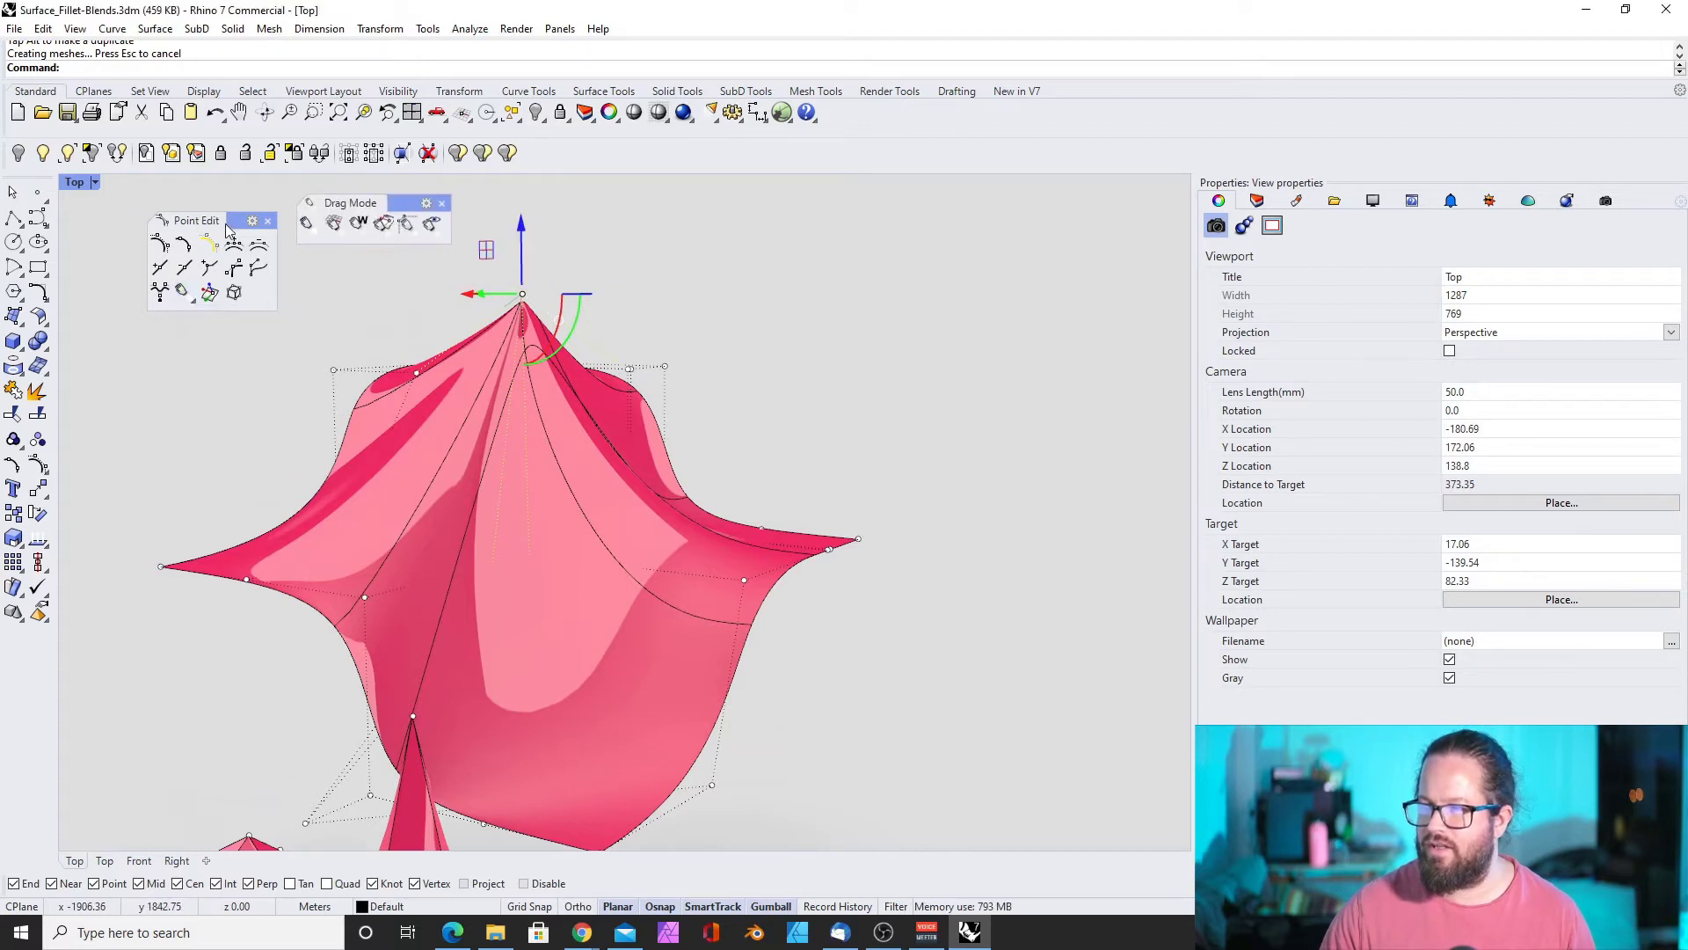
pyautogui.moveTo(369, 536); pyautogui.dragTo(377, 385, button='right')
pyautogui.click(377, 376)
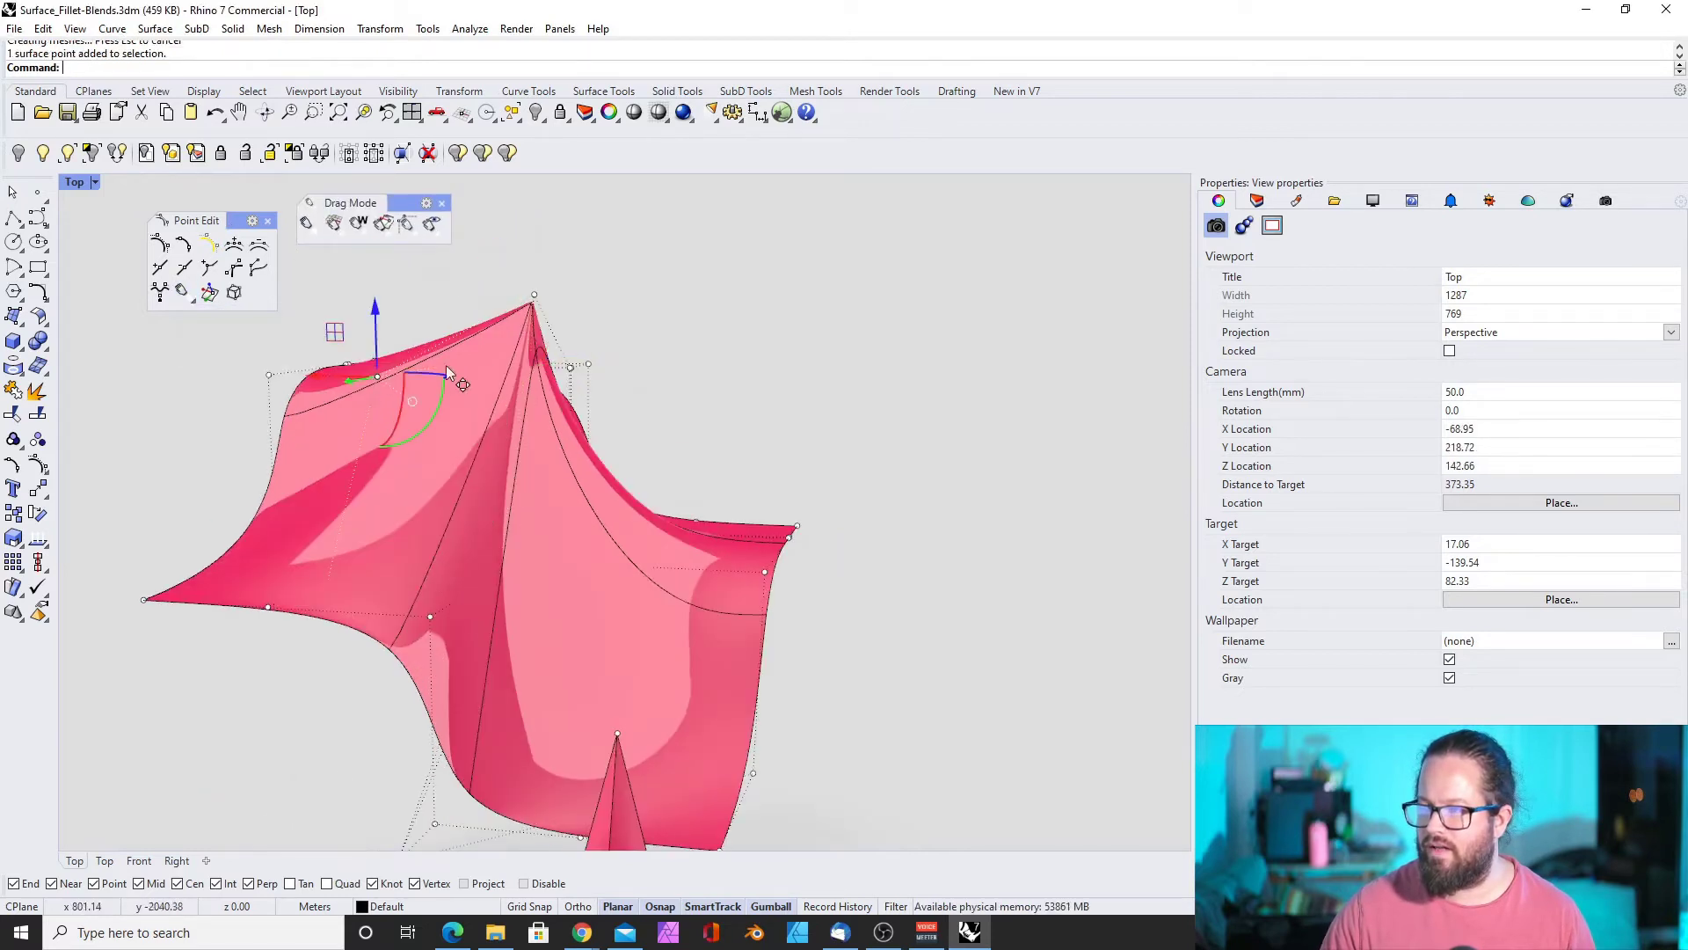
pyautogui.keyDown('shift'); pyautogui.click(533, 295); pyautogui.keyUp('shift')
pyautogui.keyDown('shift'); pyautogui.click(570, 367); pyautogui.keyUp('shift')
pyautogui.click(632, 442)
pyautogui.moveTo(637, 481); pyautogui.dragTo(364, 277, button='right')
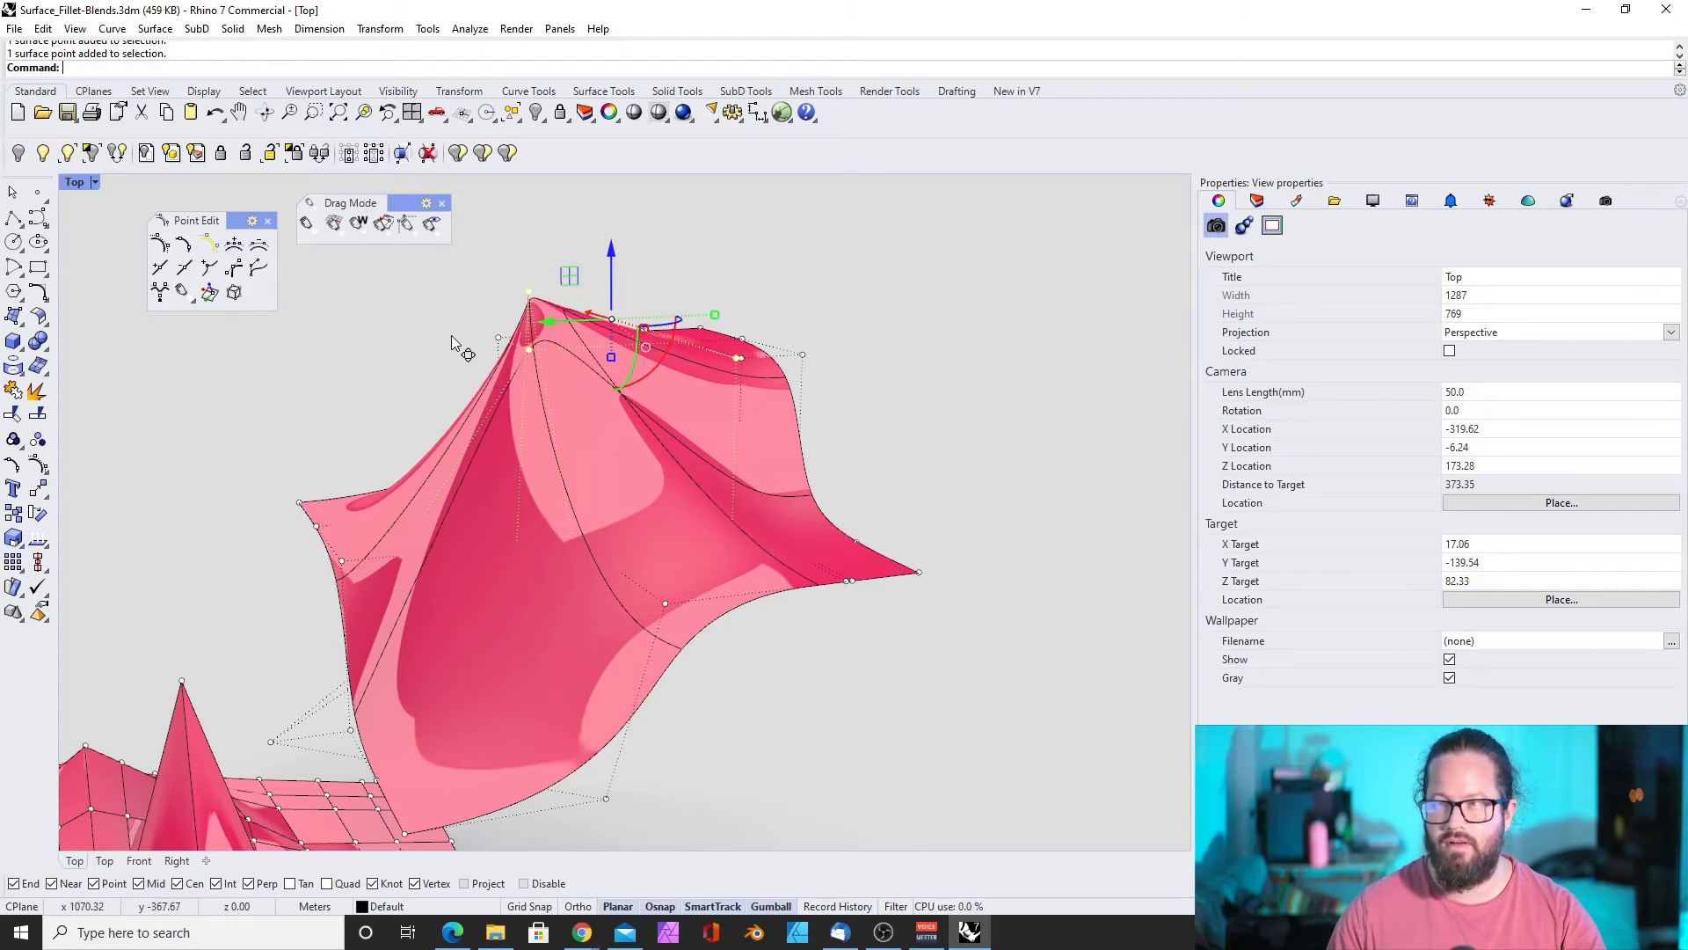
# Set the drag mode to CPlane, shift the selected control points, and turn the gumball back on
pyautogui.click(308, 225)
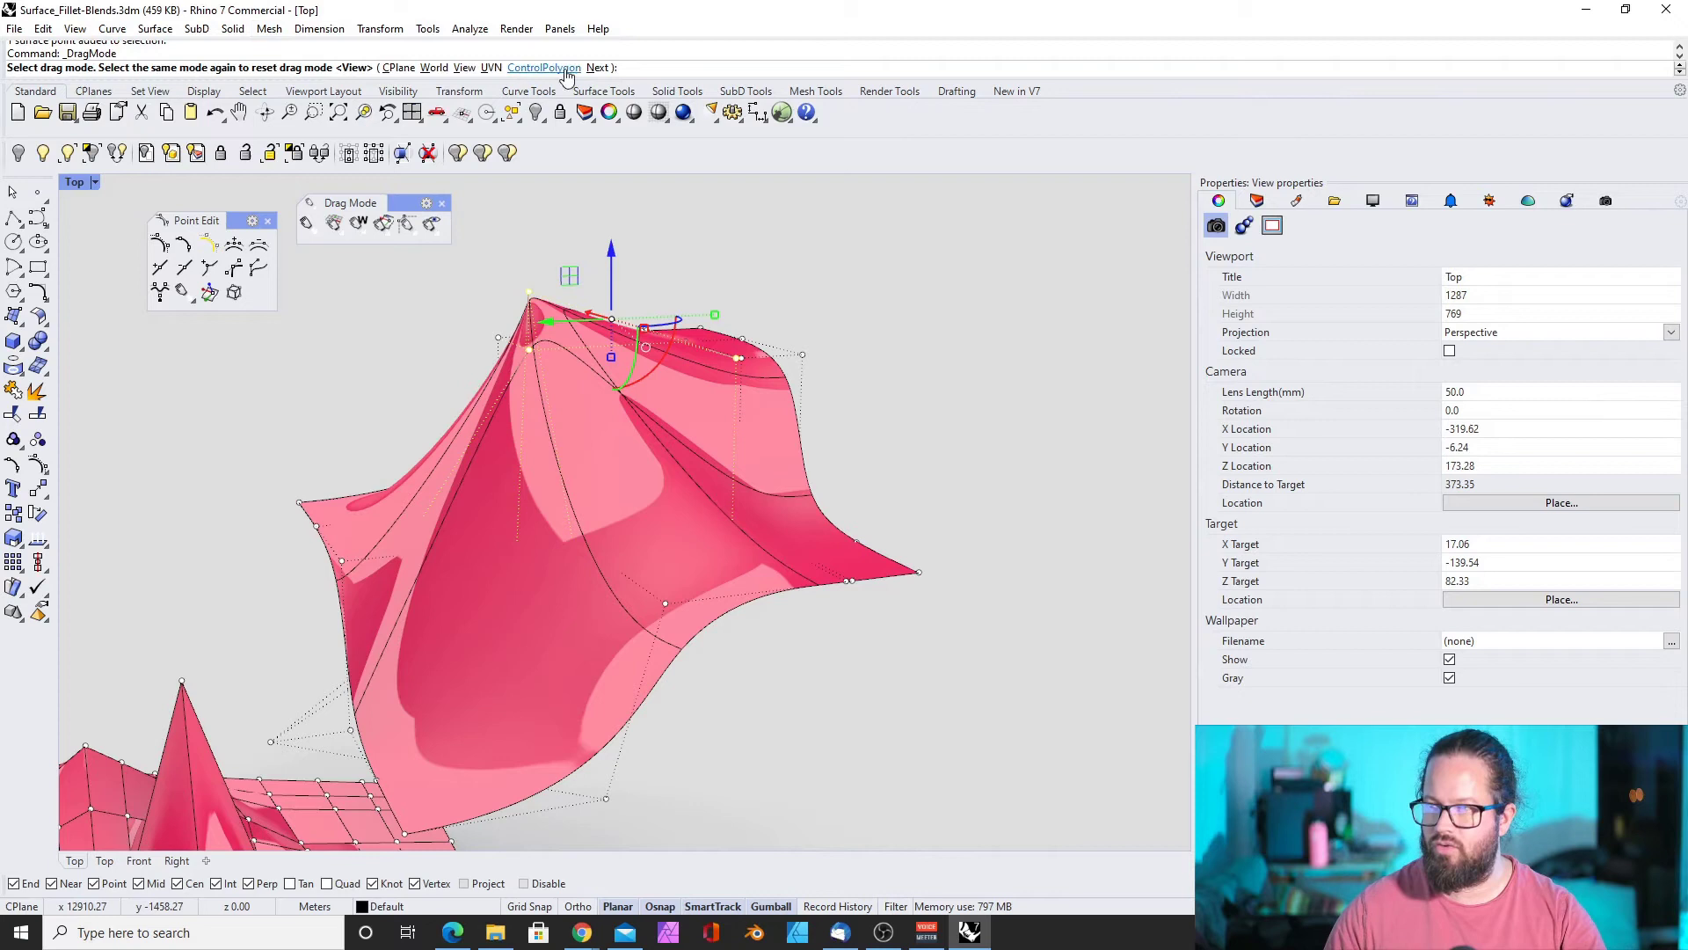
pyautogui.click(400, 71)
pyautogui.moveTo(626, 304); pyautogui.dragTo(635, 311, button='right')
pyautogui.moveTo(618, 238); pyautogui.dragTo(528, 345)
pyautogui.moveTo(563, 398); pyautogui.dragTo(850, 404, button='right')
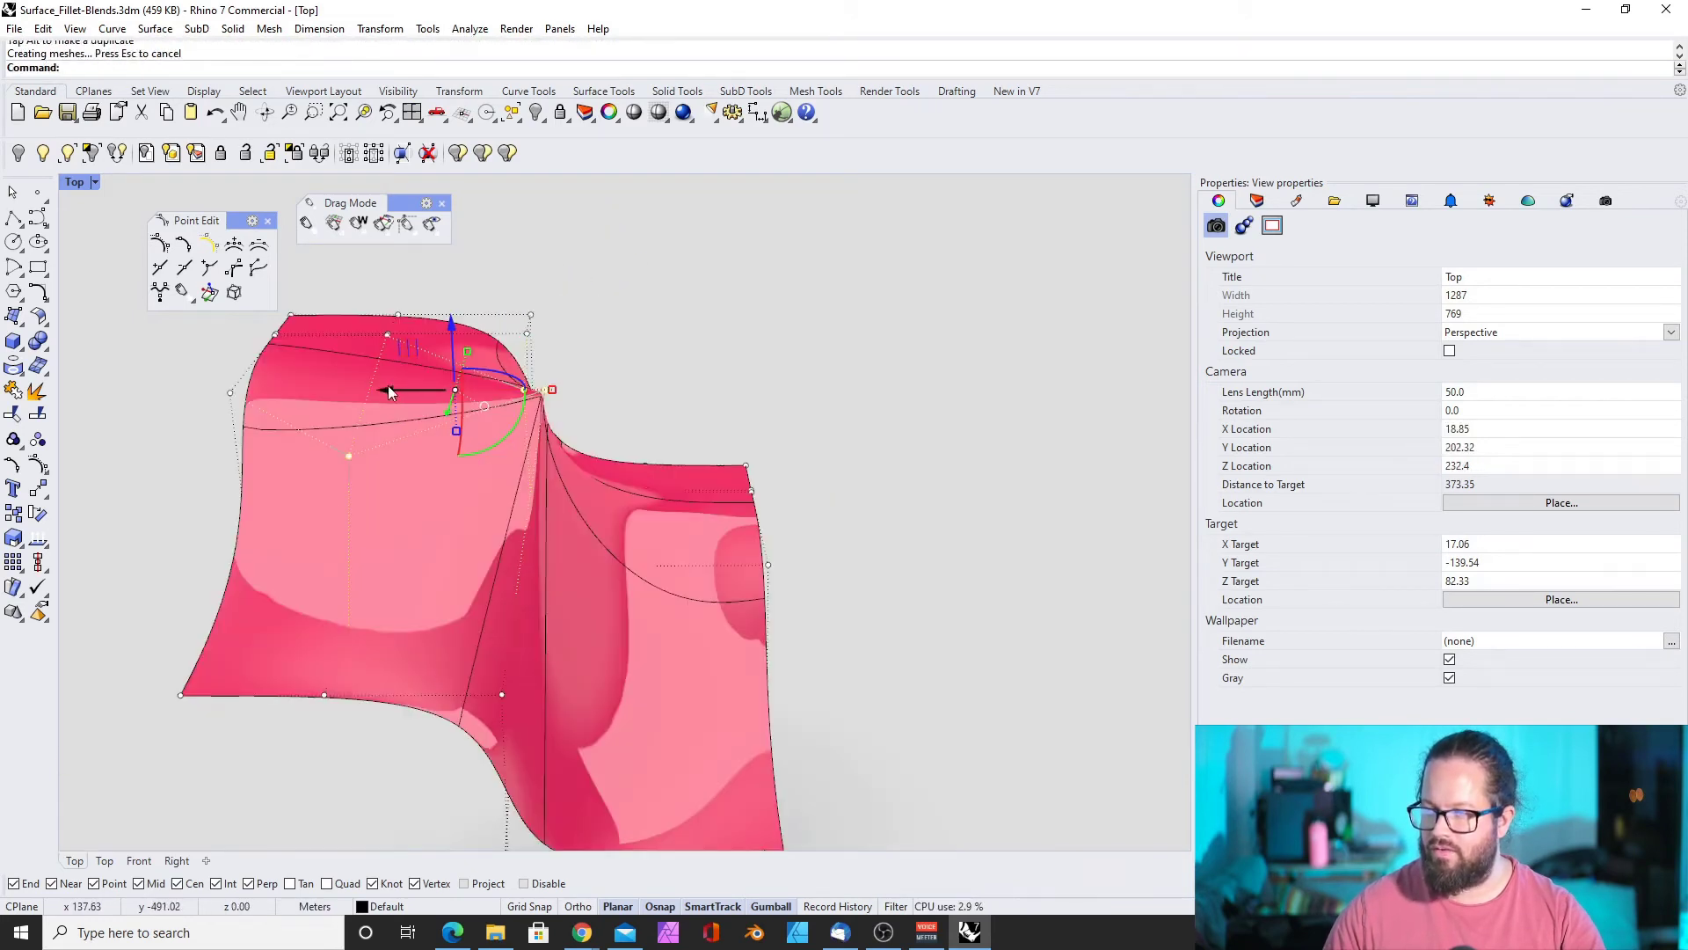
pyautogui.moveTo(387, 388); pyautogui.dragTo(353, 393)
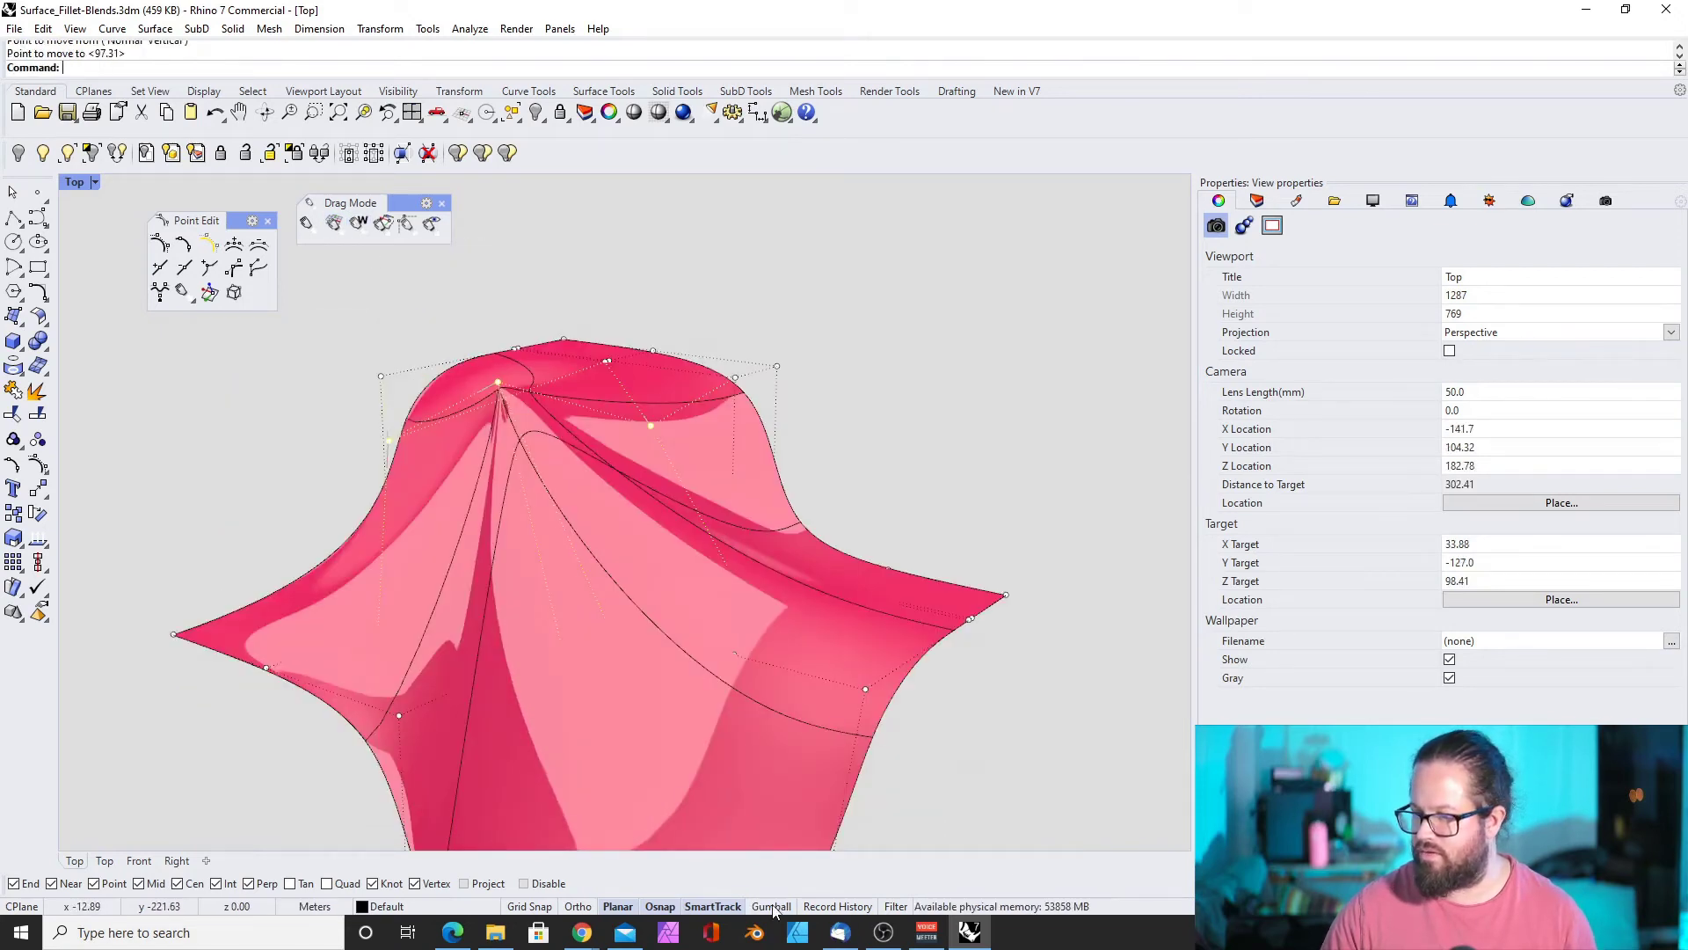
pyautogui.click(771, 907)
pyautogui.moveTo(512, 327)
pyautogui.mouseDown()
pyautogui.moveTo(513, 352)
pyautogui.moveTo(506, 290)
pyautogui.moveTo(509, 313)
pyautogui.mouseUp()
# Set the drag mode to World and move the selected control points slightly up and along the Y axis
pyautogui.click(361, 224)
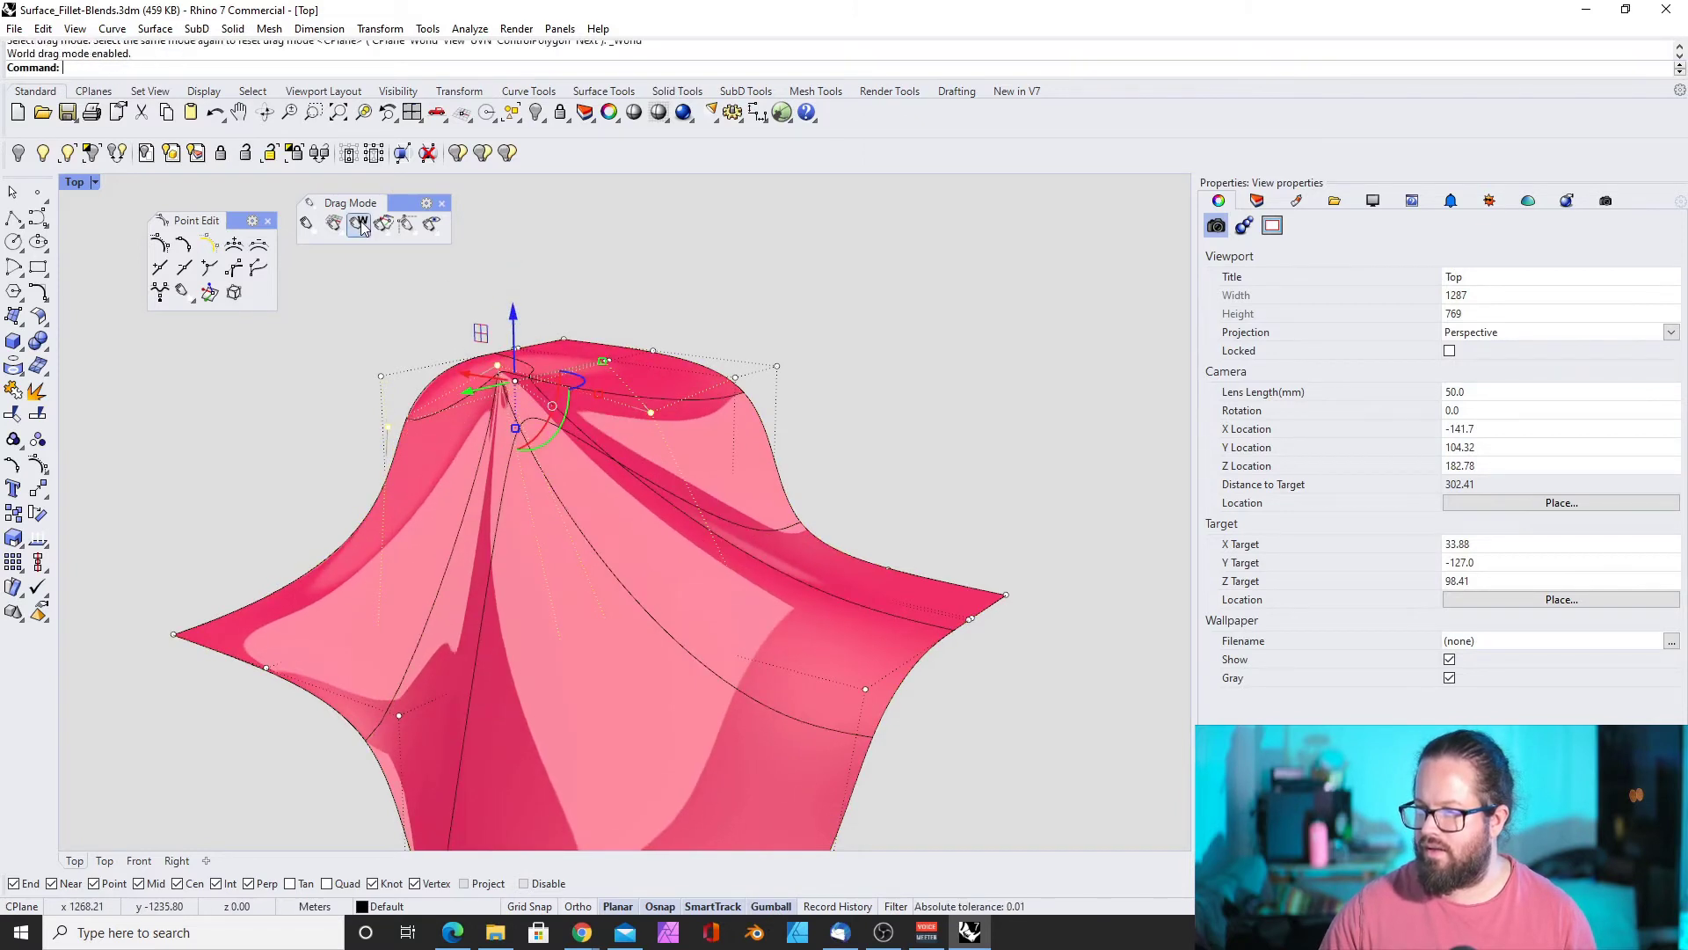
pyautogui.moveTo(512, 313)
pyautogui.mouseDown()
pyautogui.moveTo(516, 378)
pyautogui.moveTo(513, 308)
pyautogui.mouseUp()
pyautogui.moveTo(499, 407); pyautogui.dragTo(617, 366, button='right')
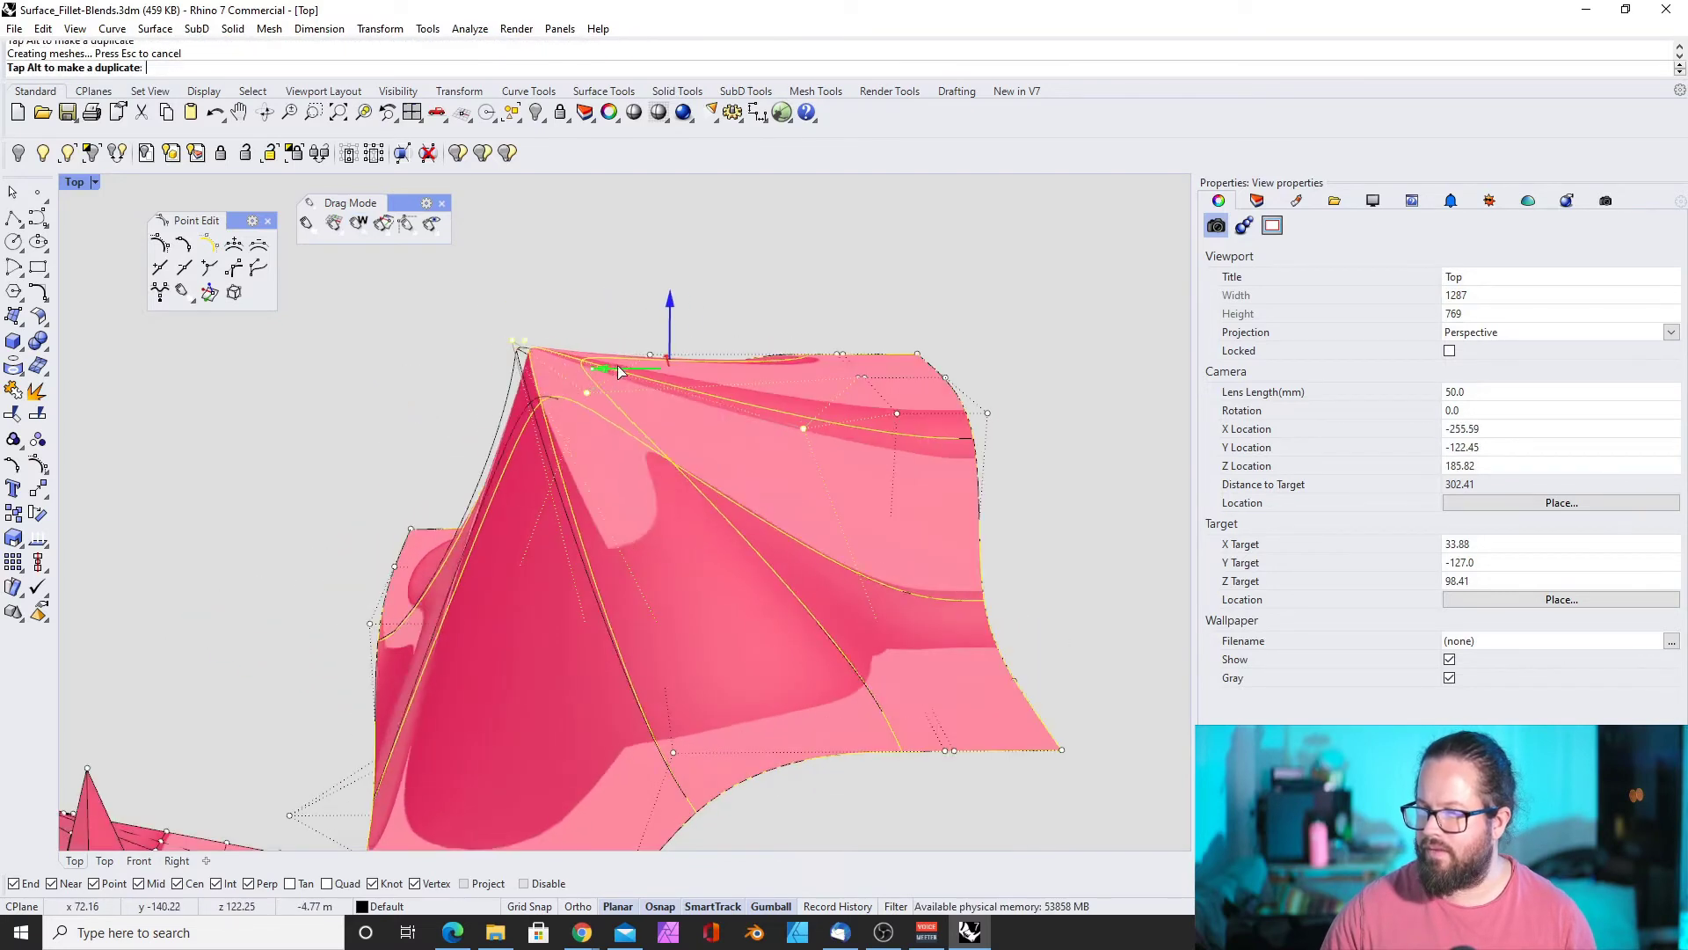
# Set the drag mode to UVN and move the selected control points around the peak with the gumball
pyautogui.click(384, 225)
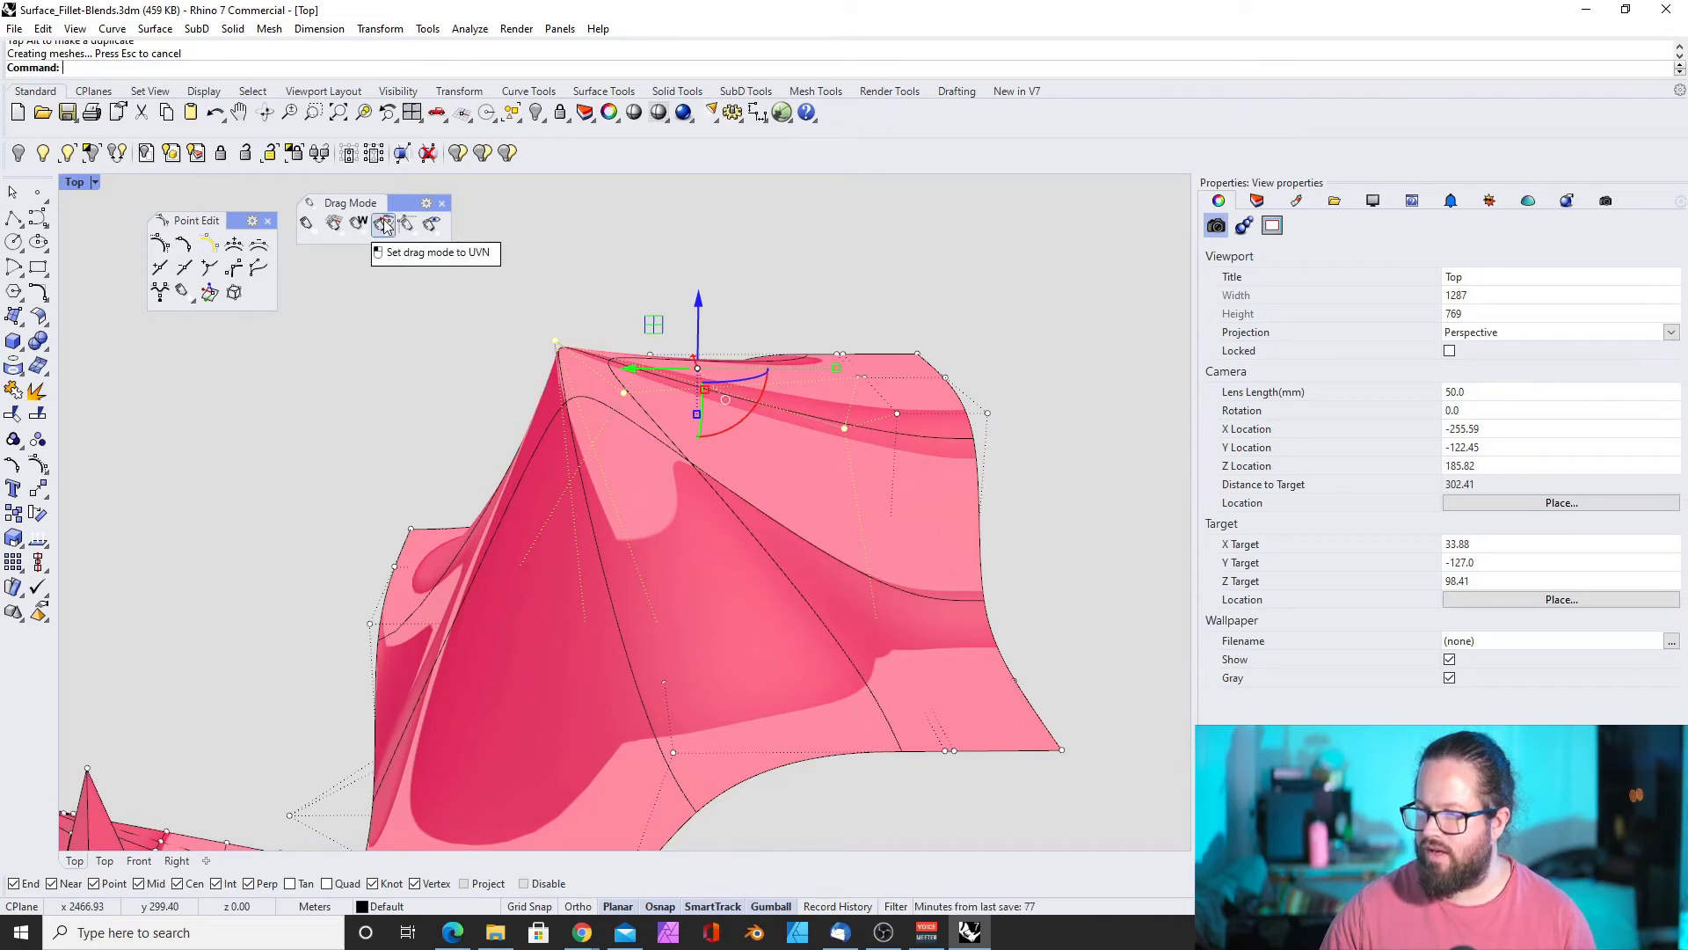
pyautogui.moveTo(698, 306); pyautogui.dragTo(695, 353)
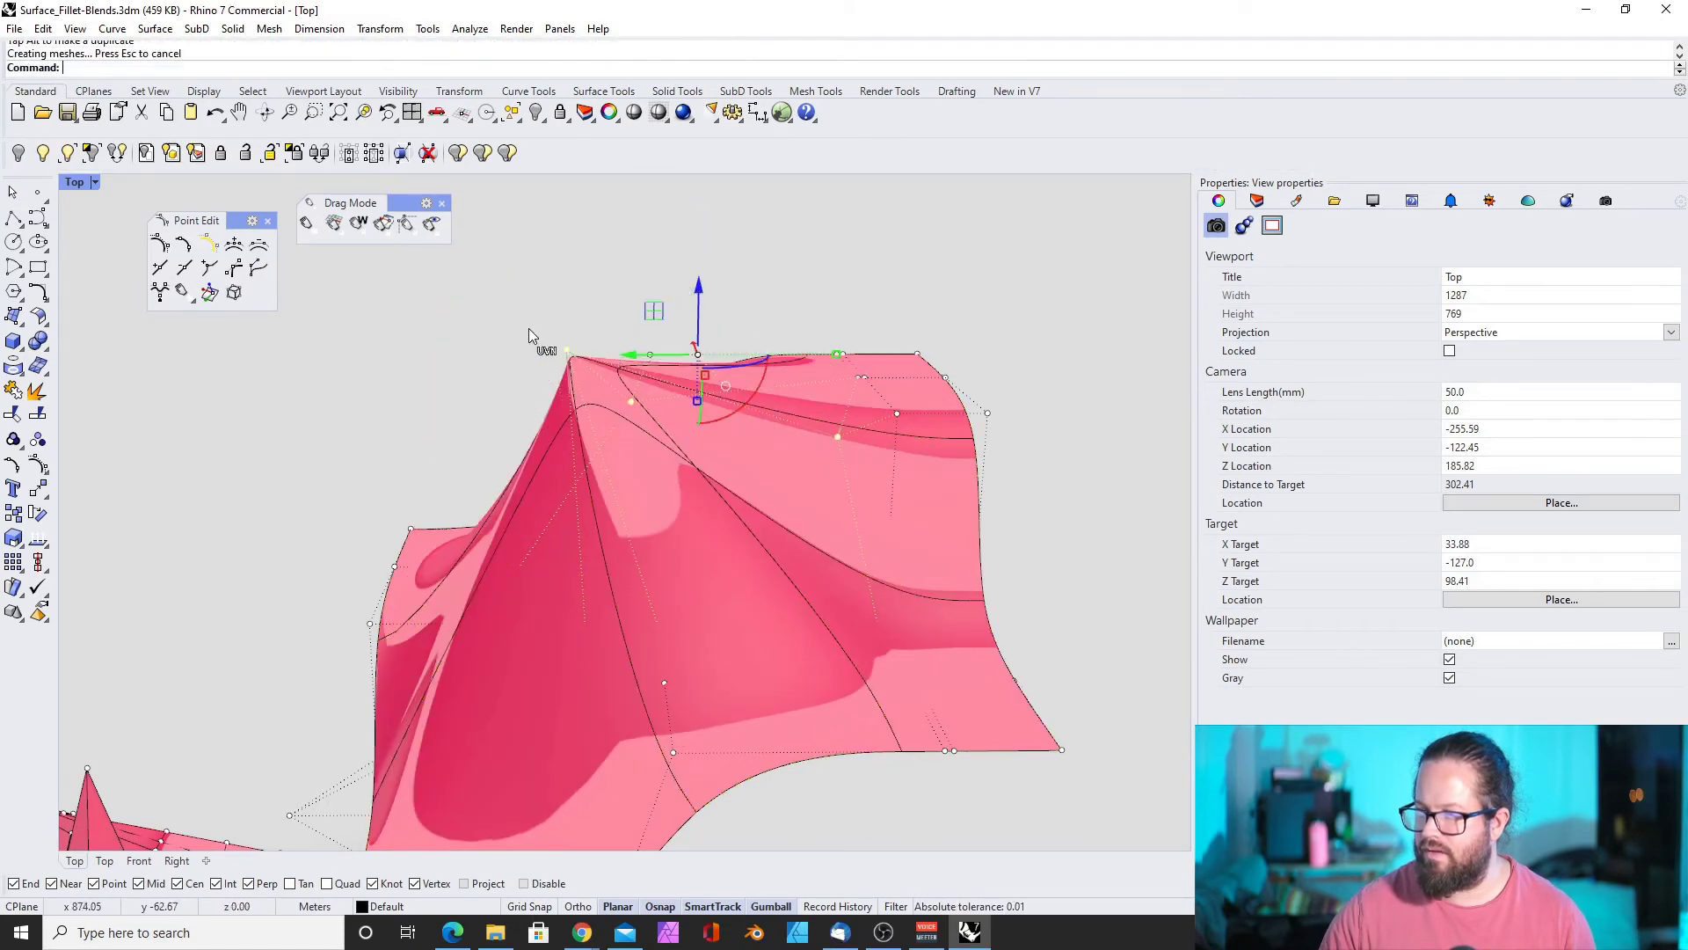
pyautogui.moveTo(530, 332); pyautogui.dragTo(690, 372, button='right')
pyautogui.moveTo(499, 345)
pyautogui.mouseDown()
pyautogui.moveTo(405, 368)
pyautogui.moveTo(566, 334)
pyautogui.moveTo(501, 338)
pyautogui.mouseUp()
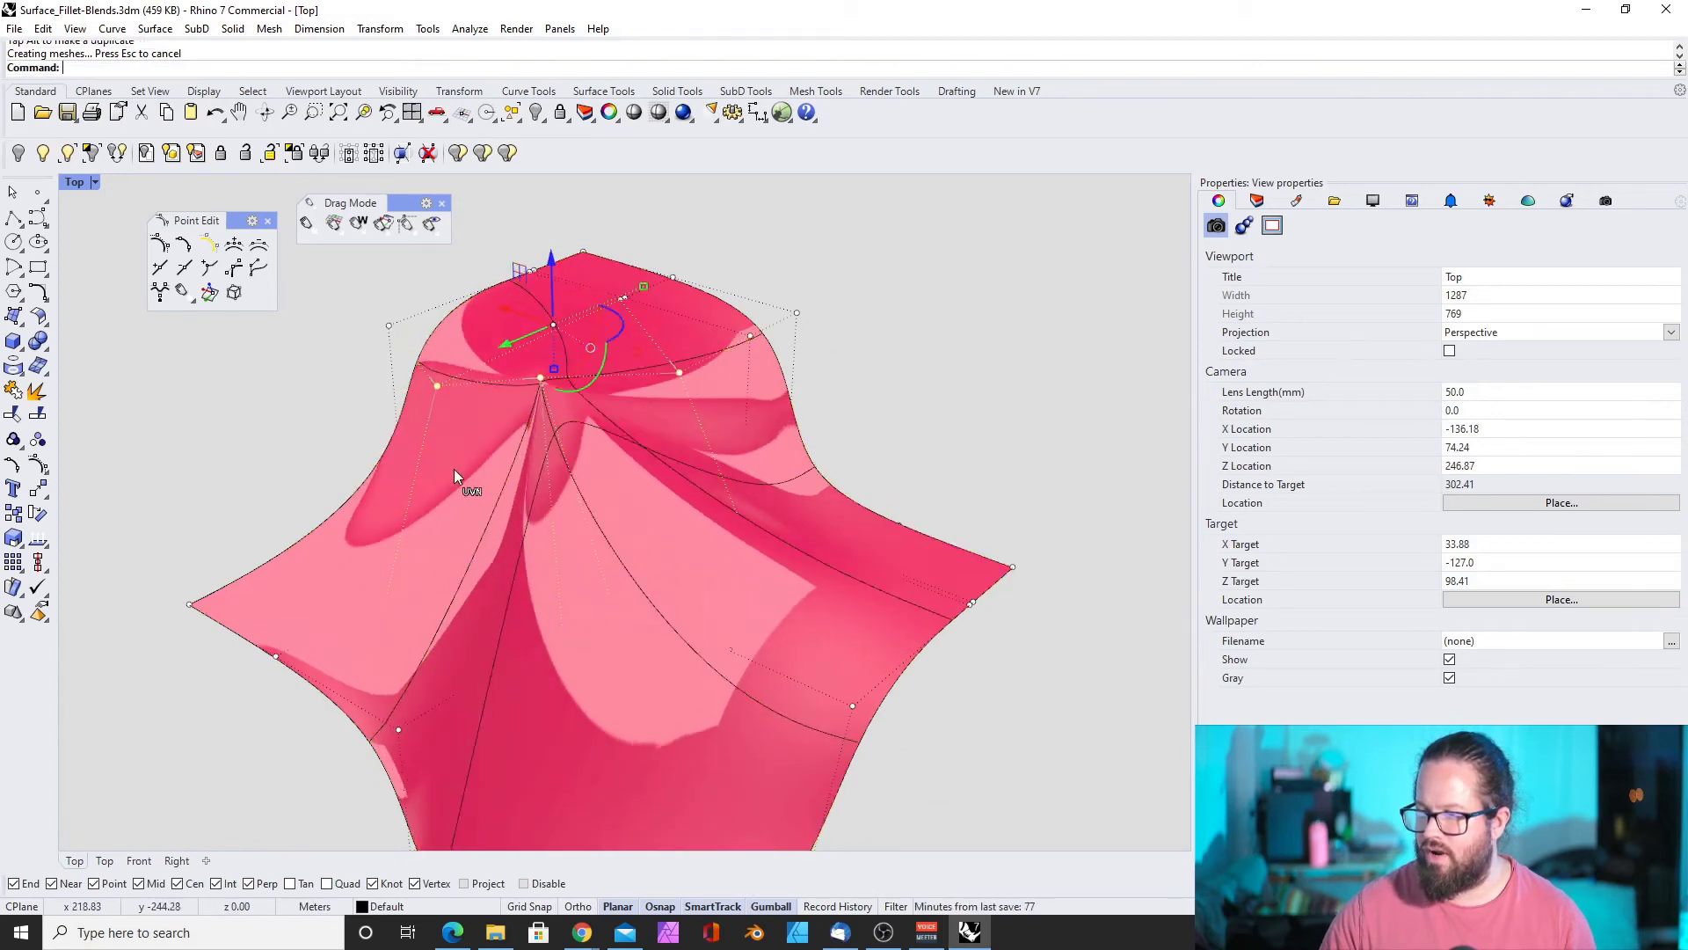
pyautogui.moveTo(456, 475); pyautogui.dragTo(678, 455, button='right')
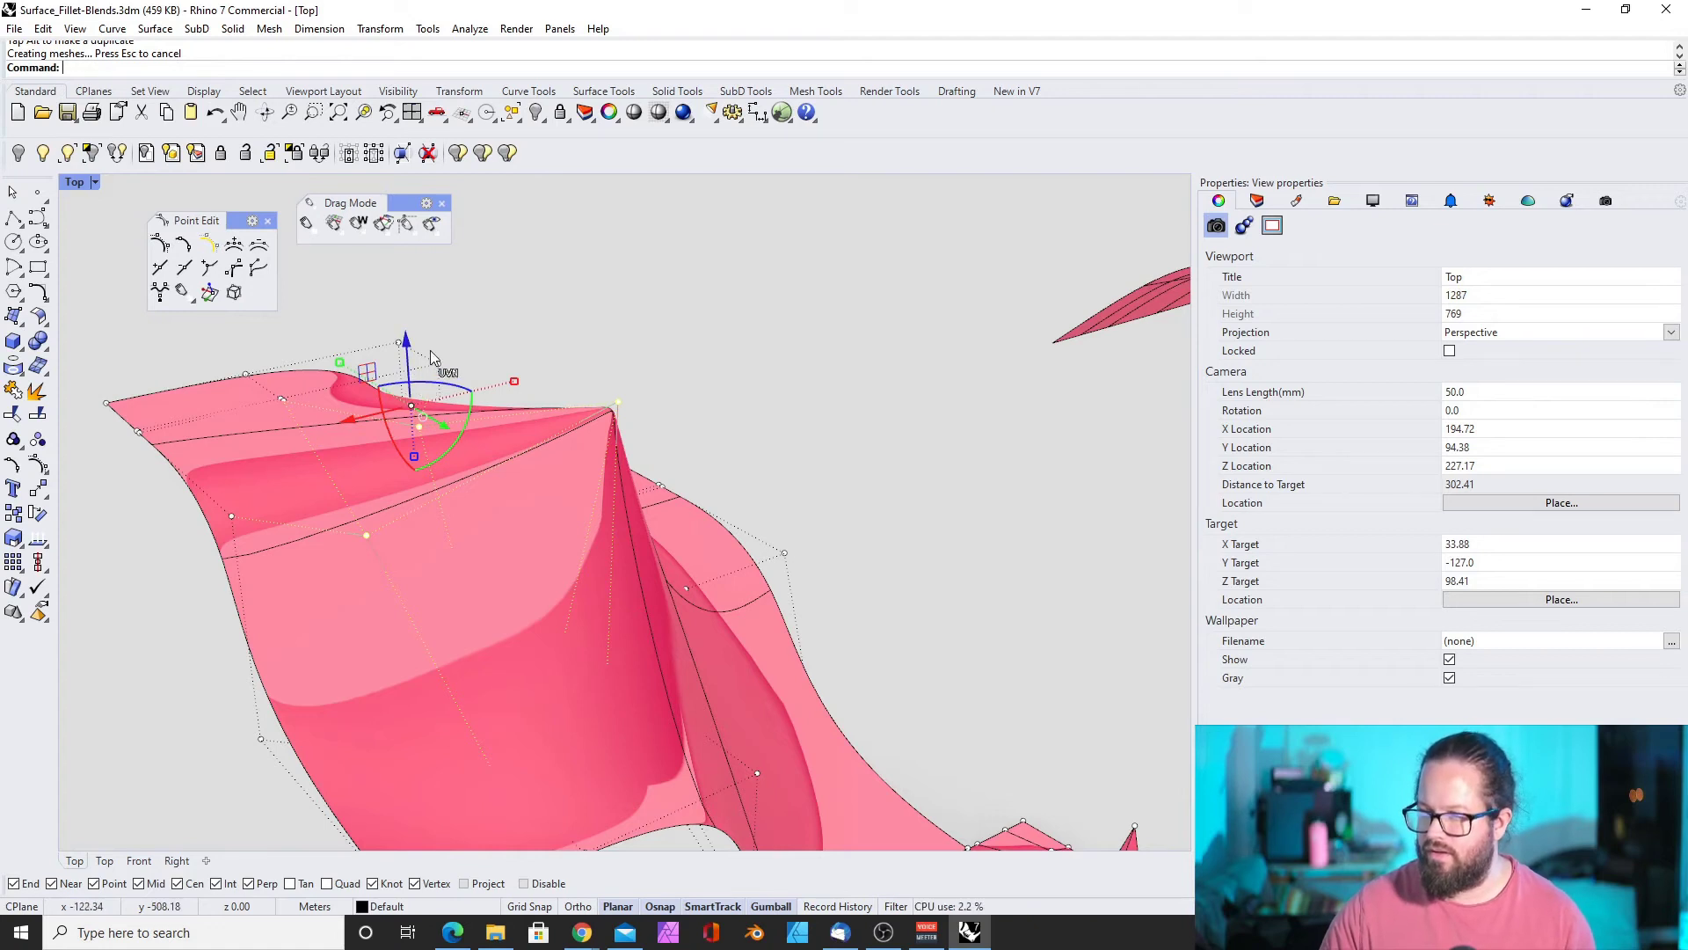
# Set the drag mode to Control Polygon and drag the selected control points around the surface's peak
pyautogui.click(413, 225)
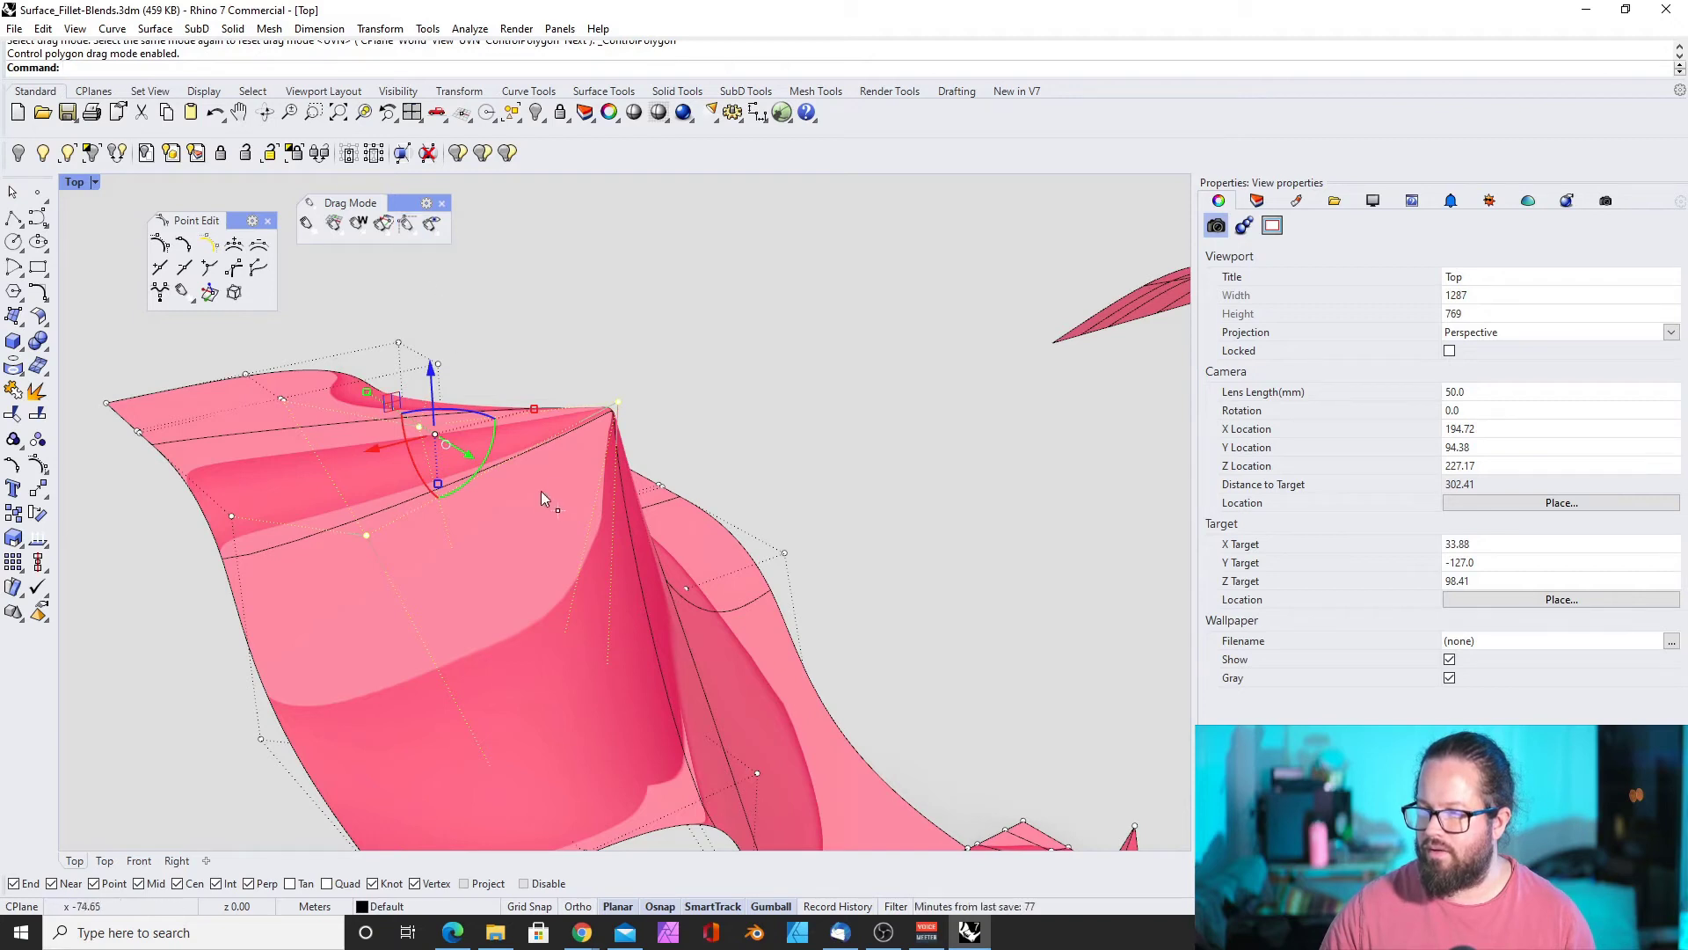
pyautogui.moveTo(541, 491); pyautogui.dragTo(466, 392, button='right')
pyautogui.moveTo(464, 394)
pyautogui.mouseDown()
pyautogui.moveTo(413, 434)
pyautogui.moveTo(470, 406)
pyautogui.moveTo(422, 522)
pyautogui.moveTo(519, 466)
pyautogui.moveTo(406, 516)
pyautogui.mouseUp()
pyautogui.scroll(-6, 690, 510)
pyautogui.moveTo(686, 508); pyautogui.dragTo(644, 529, button='right')
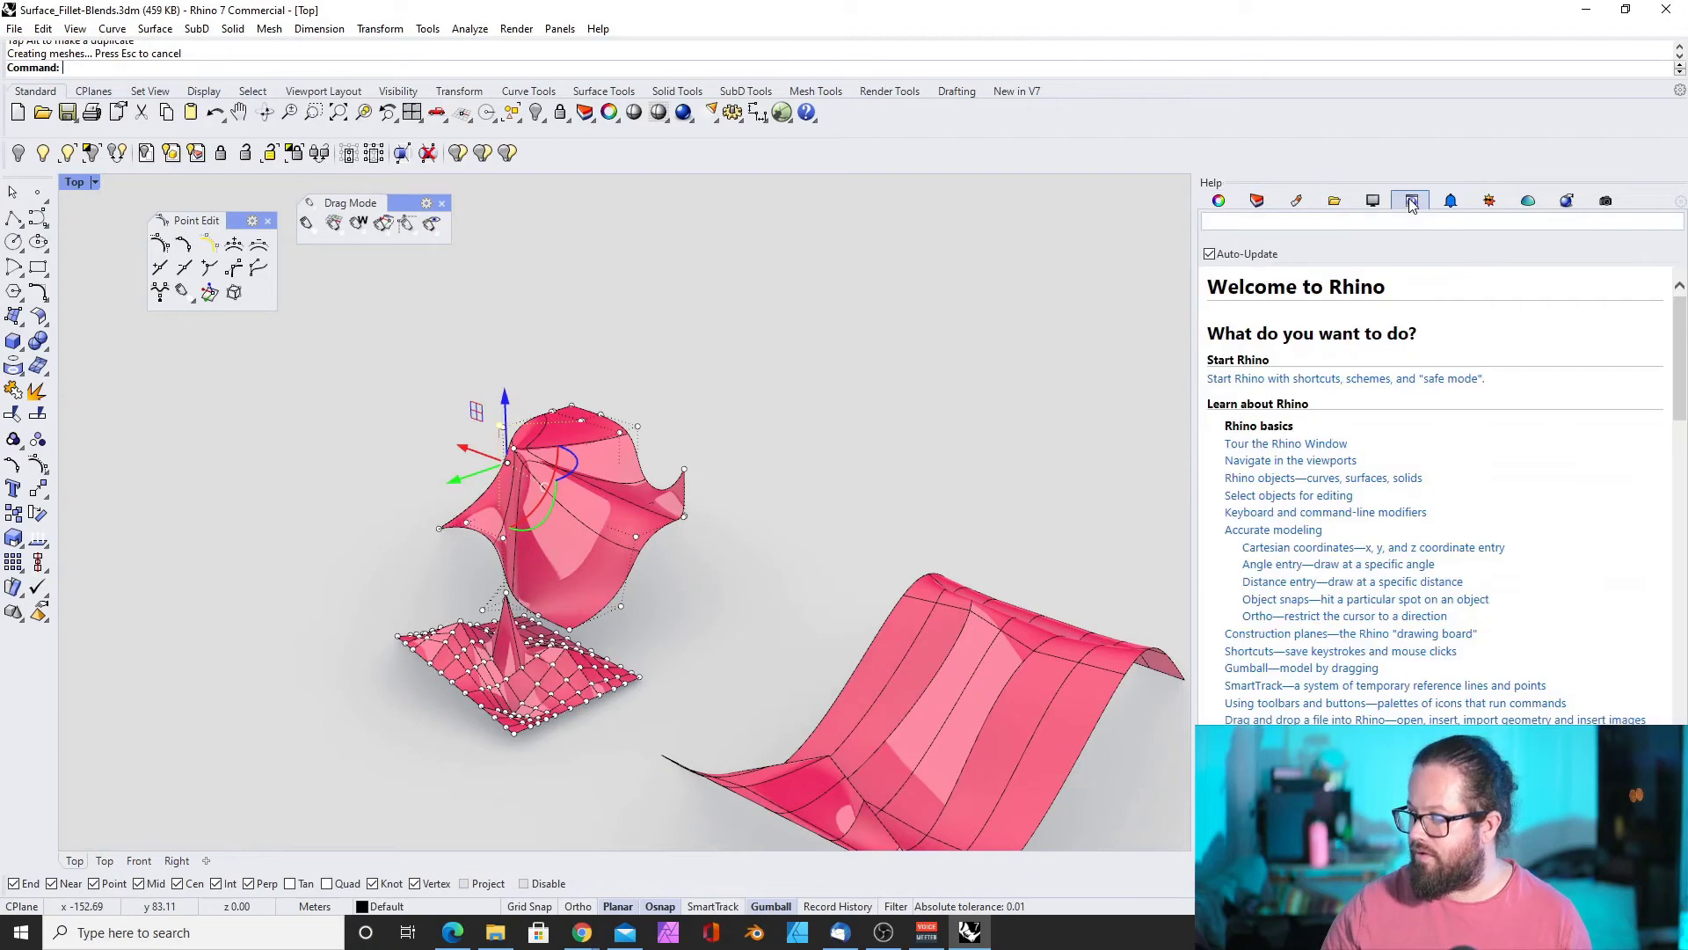
# Deselect everything, hide the control points, and toggle the View drag mode on and off to restore CPlane
pyautogui.press('Escape')
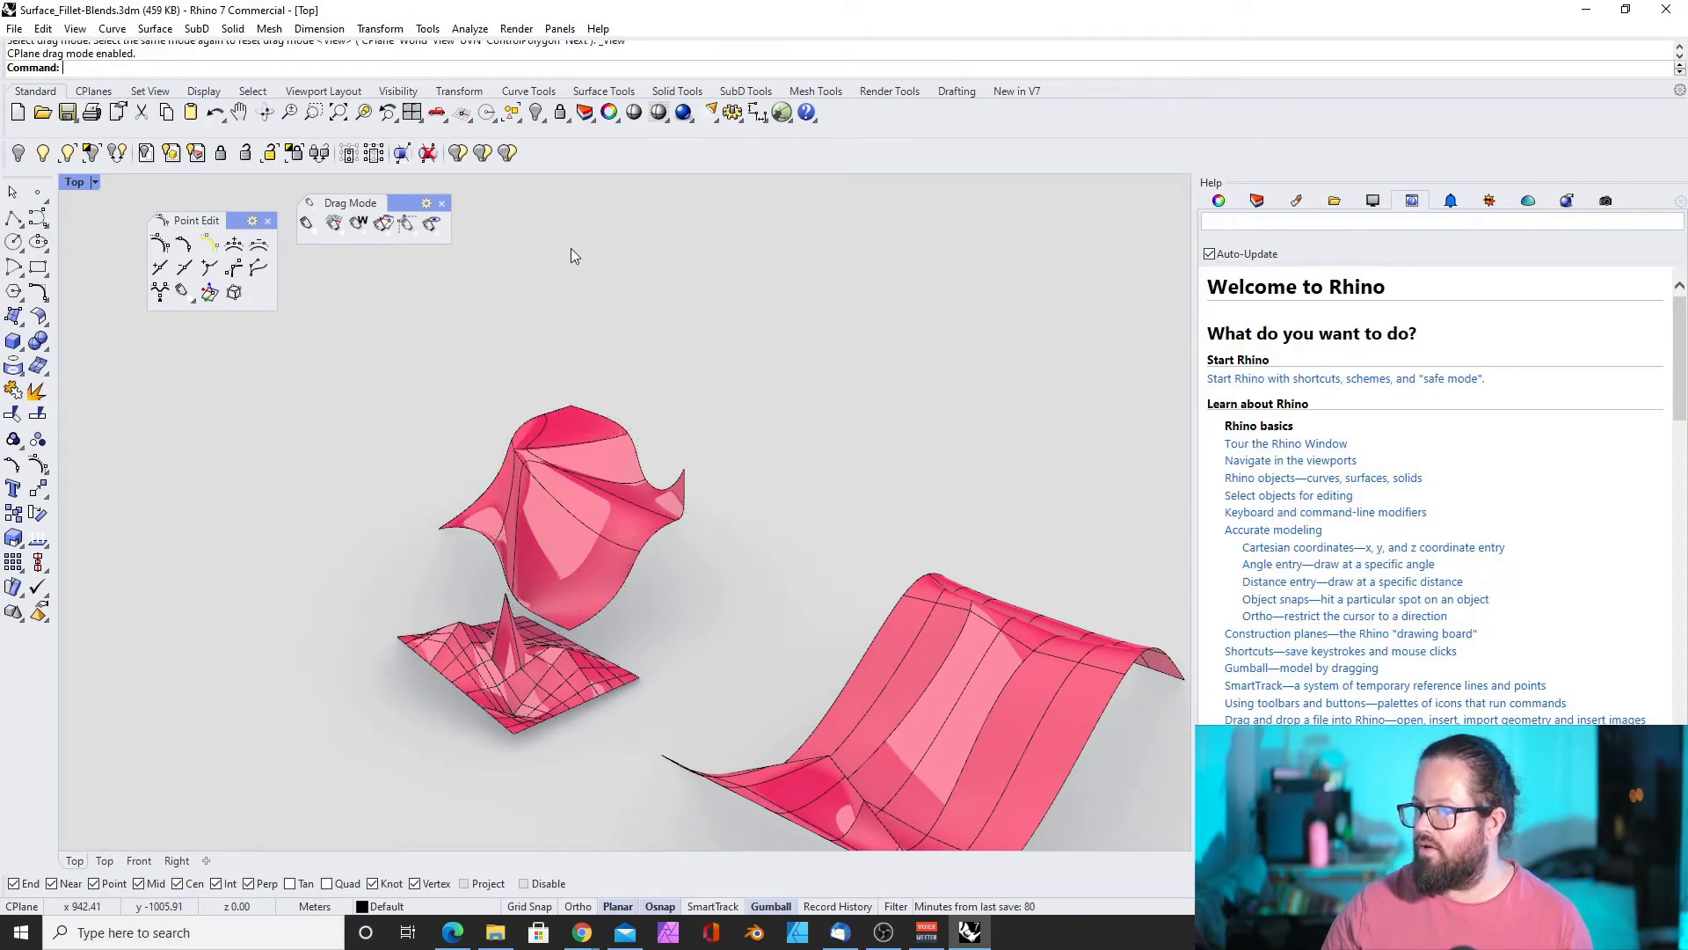
pyautogui.click(432, 225)
pyautogui.click(433, 226)
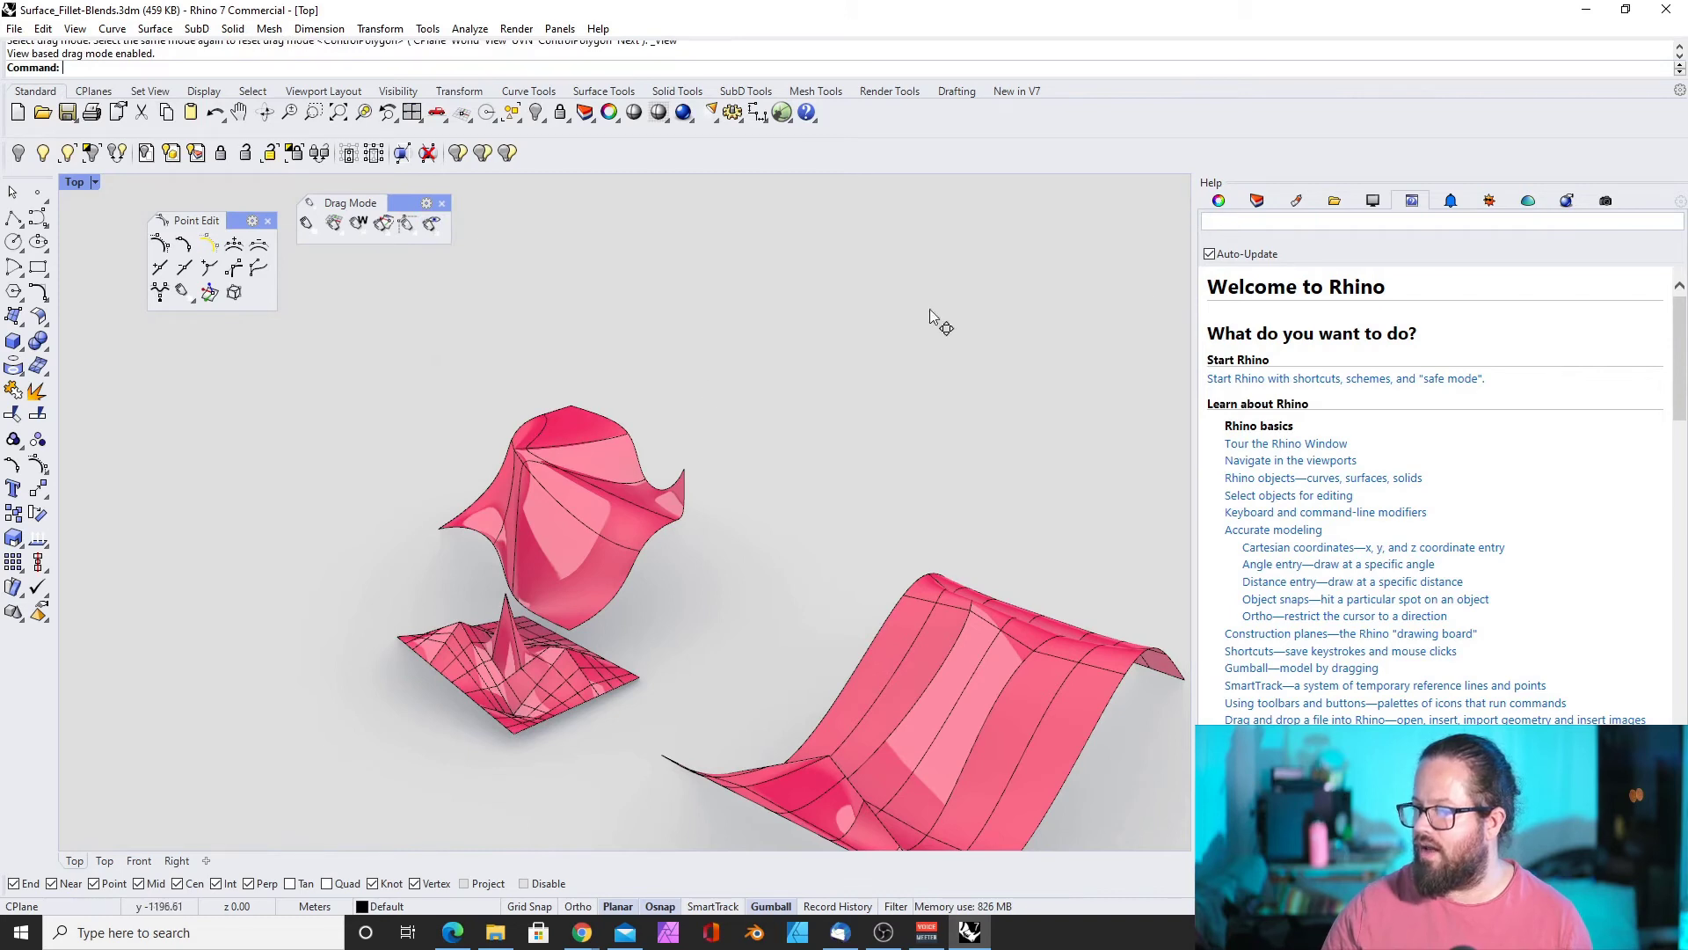
# Turn on the control points of the floating curved surface above the gridded surface
pyautogui.click(533, 453)
pyautogui.click(182, 245)
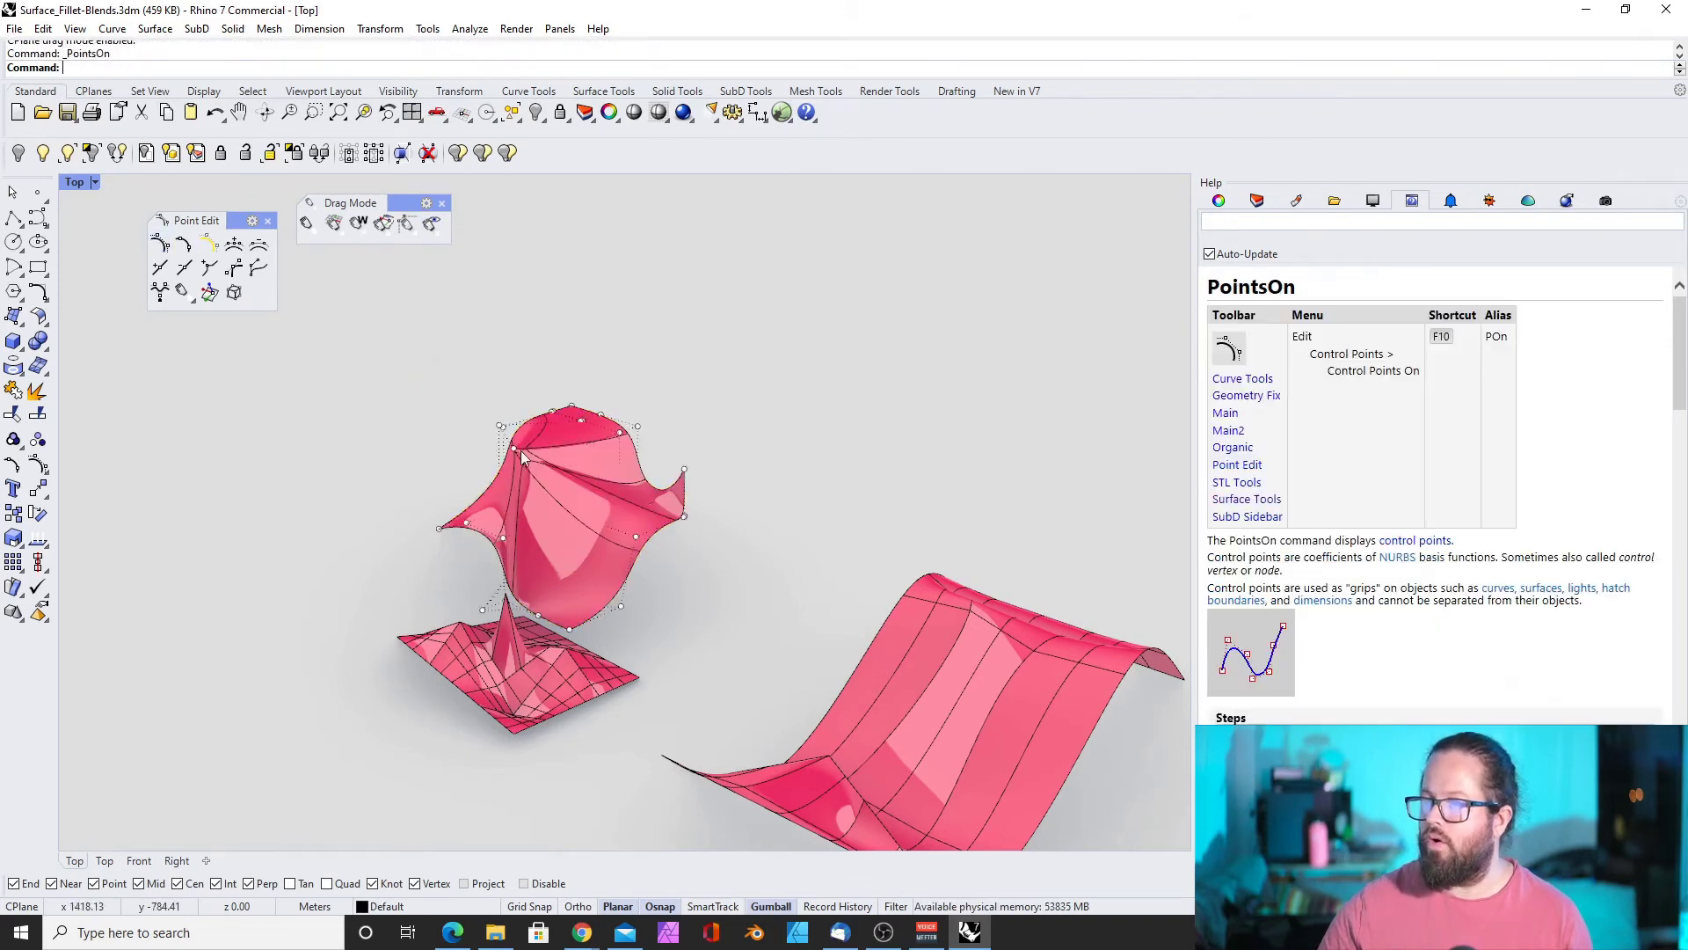
pyautogui.moveTo(554, 466); pyautogui.dragTo(681, 431, button='right')
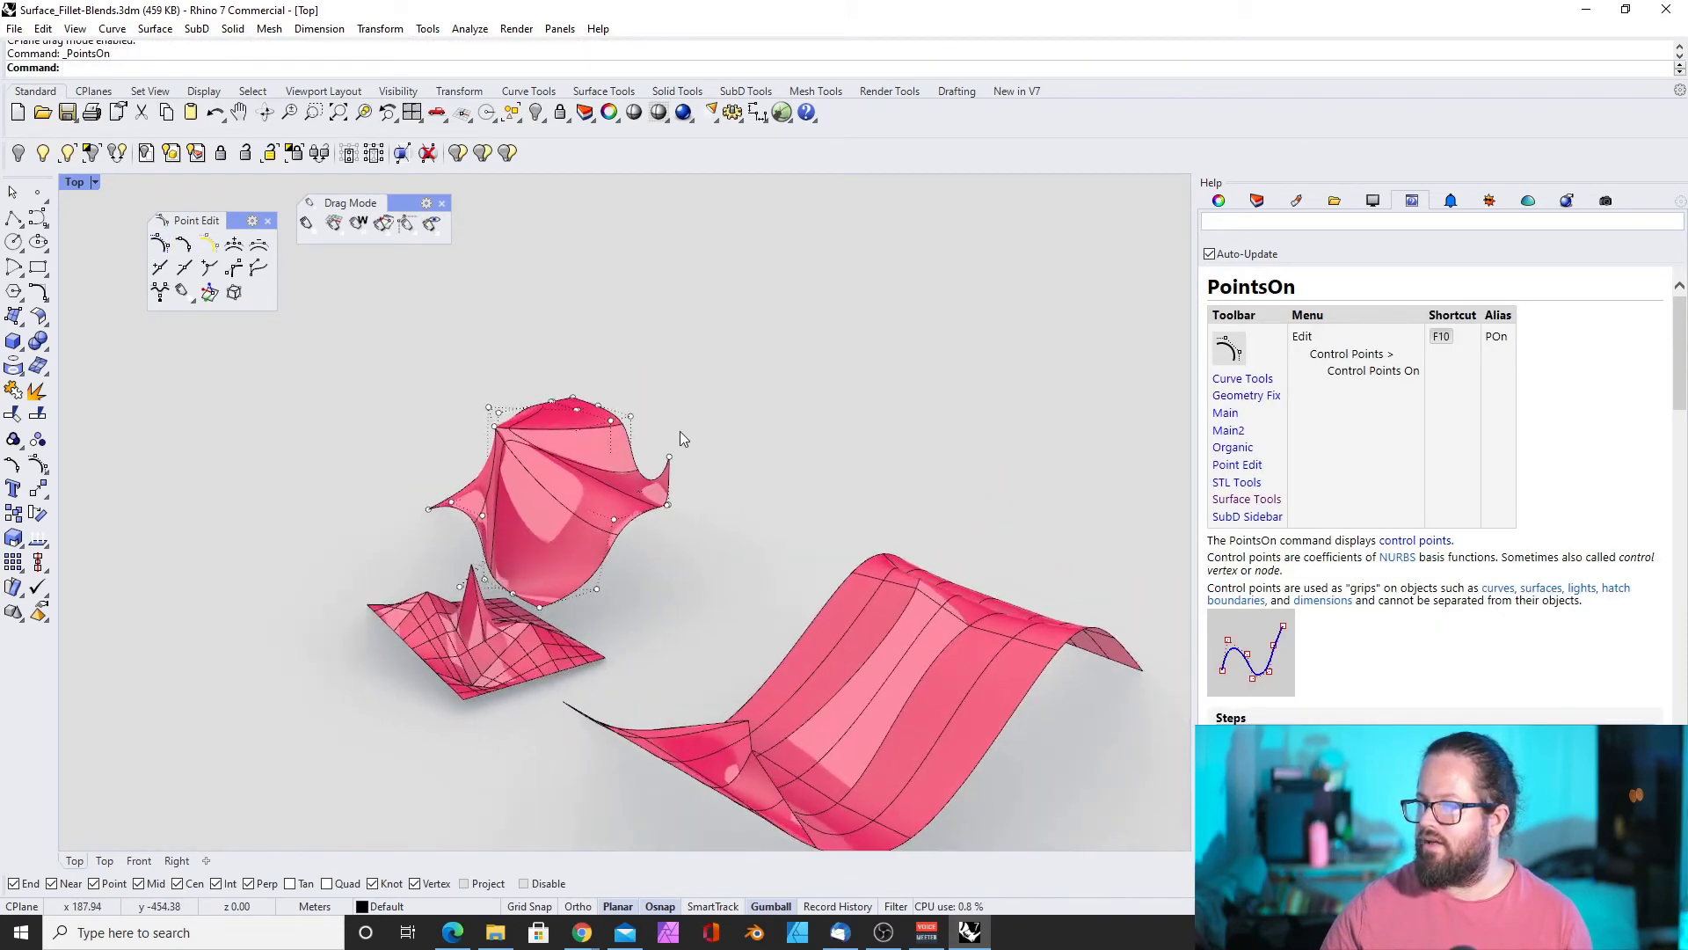
pyautogui.scroll(6, 672, 432)
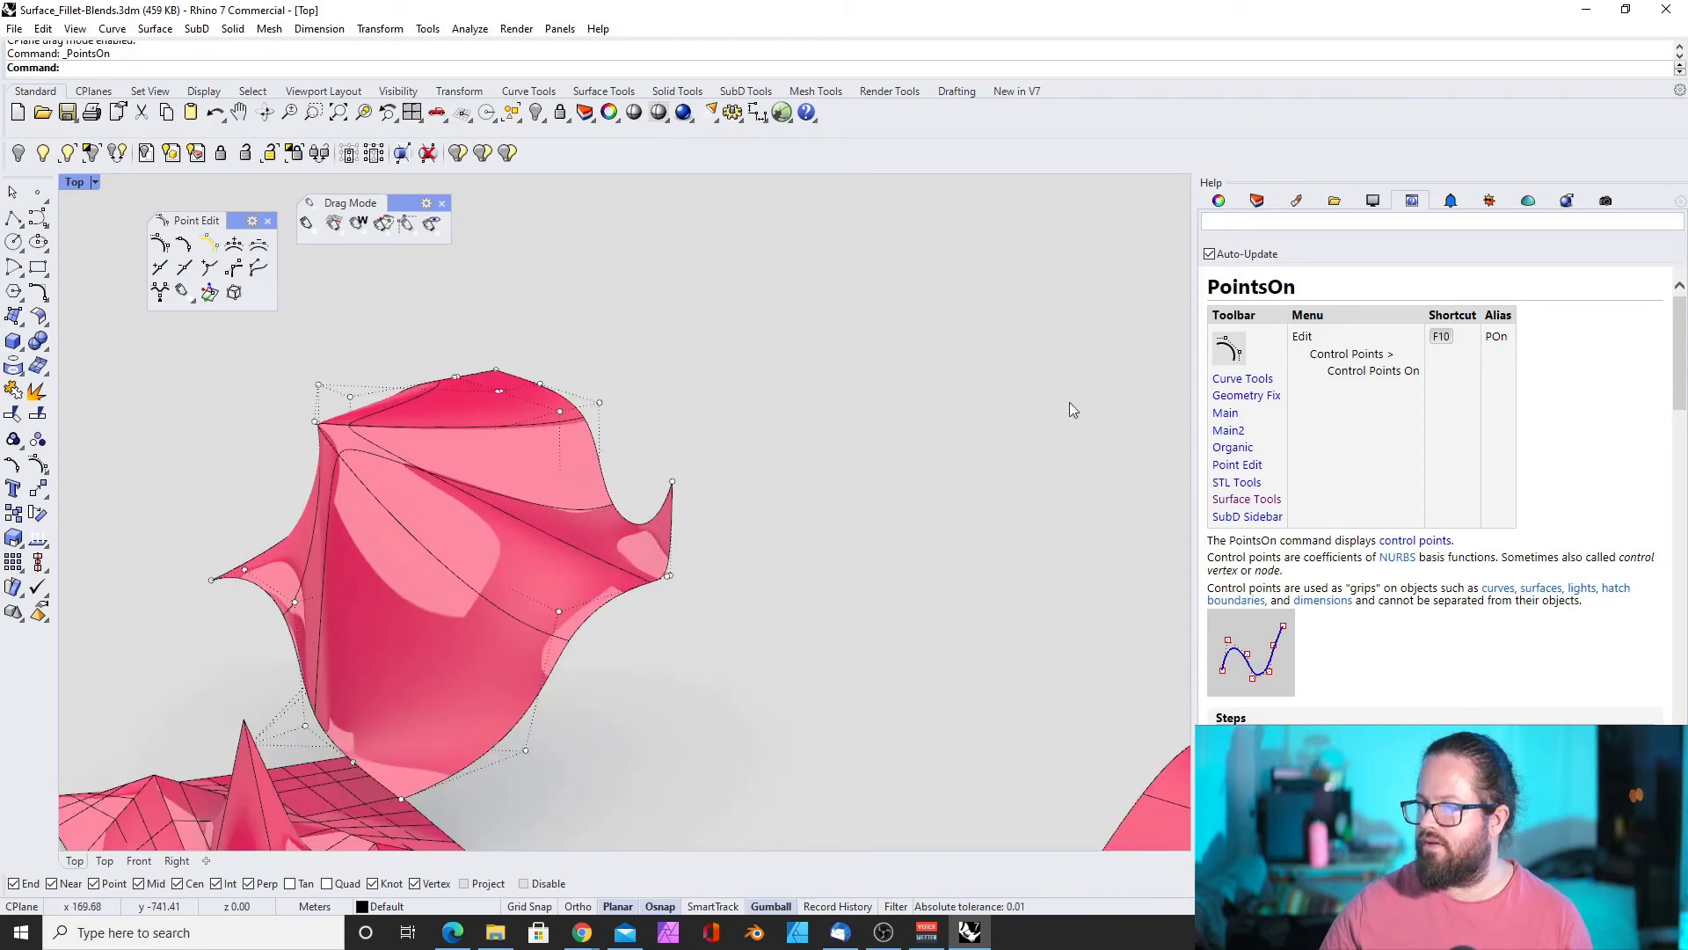
pyautogui.moveTo(397, 384); pyautogui.dragTo(366, 420, button='right')
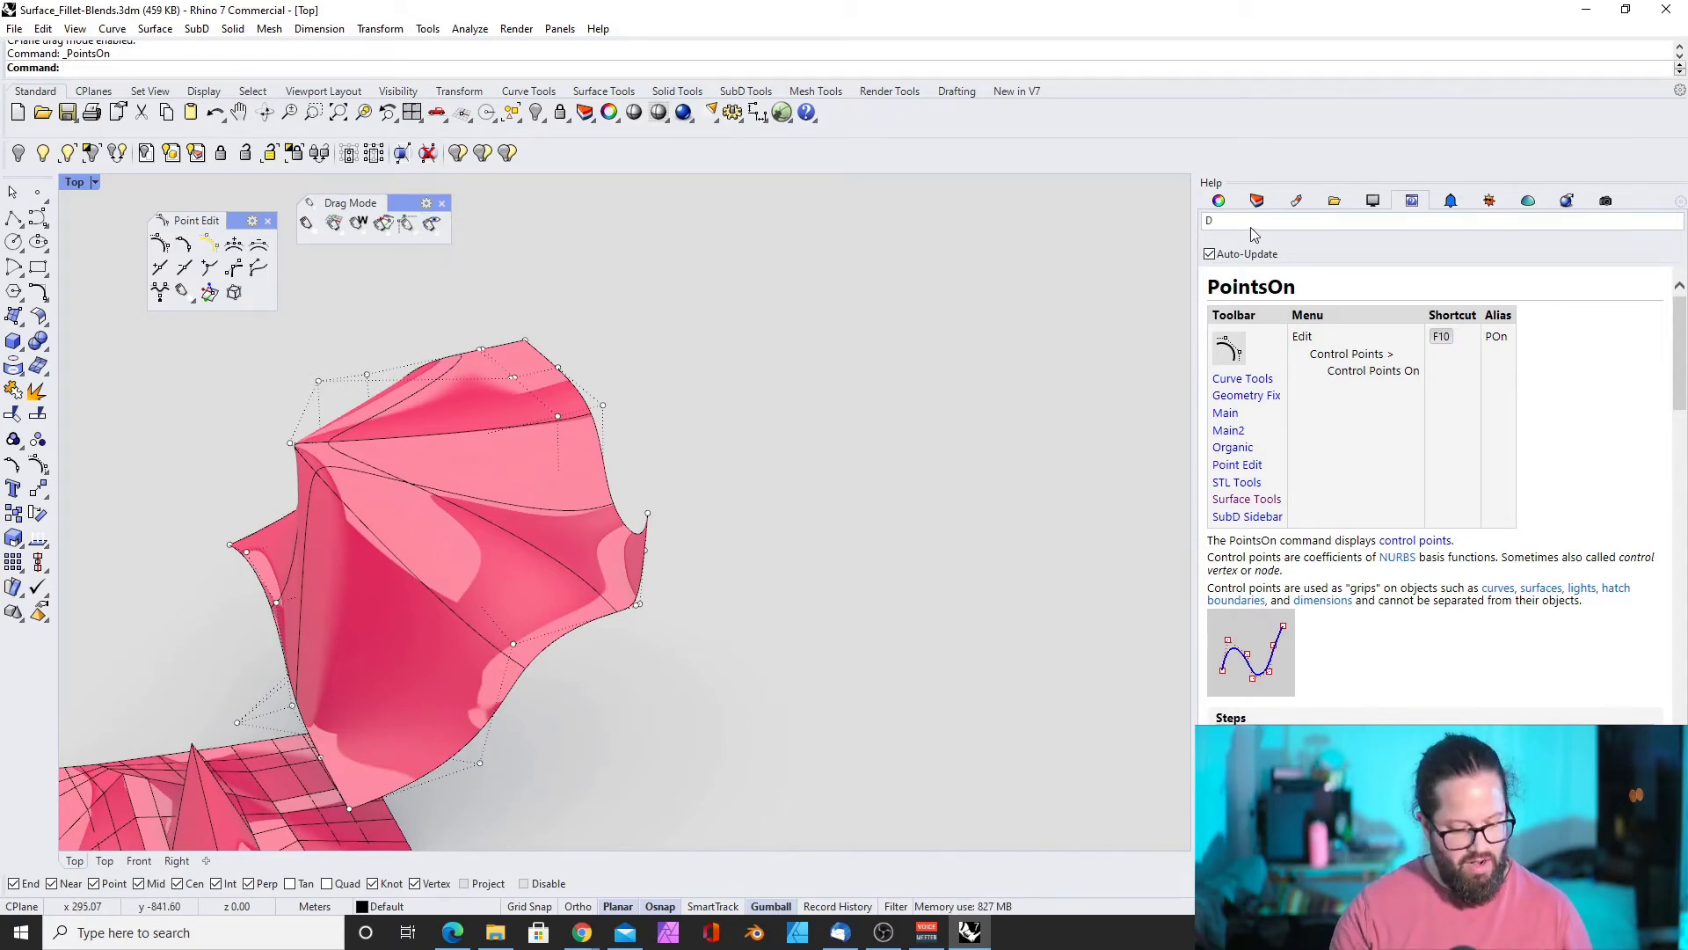
# Look up DragMode in the help and read through its command-line options and the DragStrength entry
pyautogui.click(1250, 253)
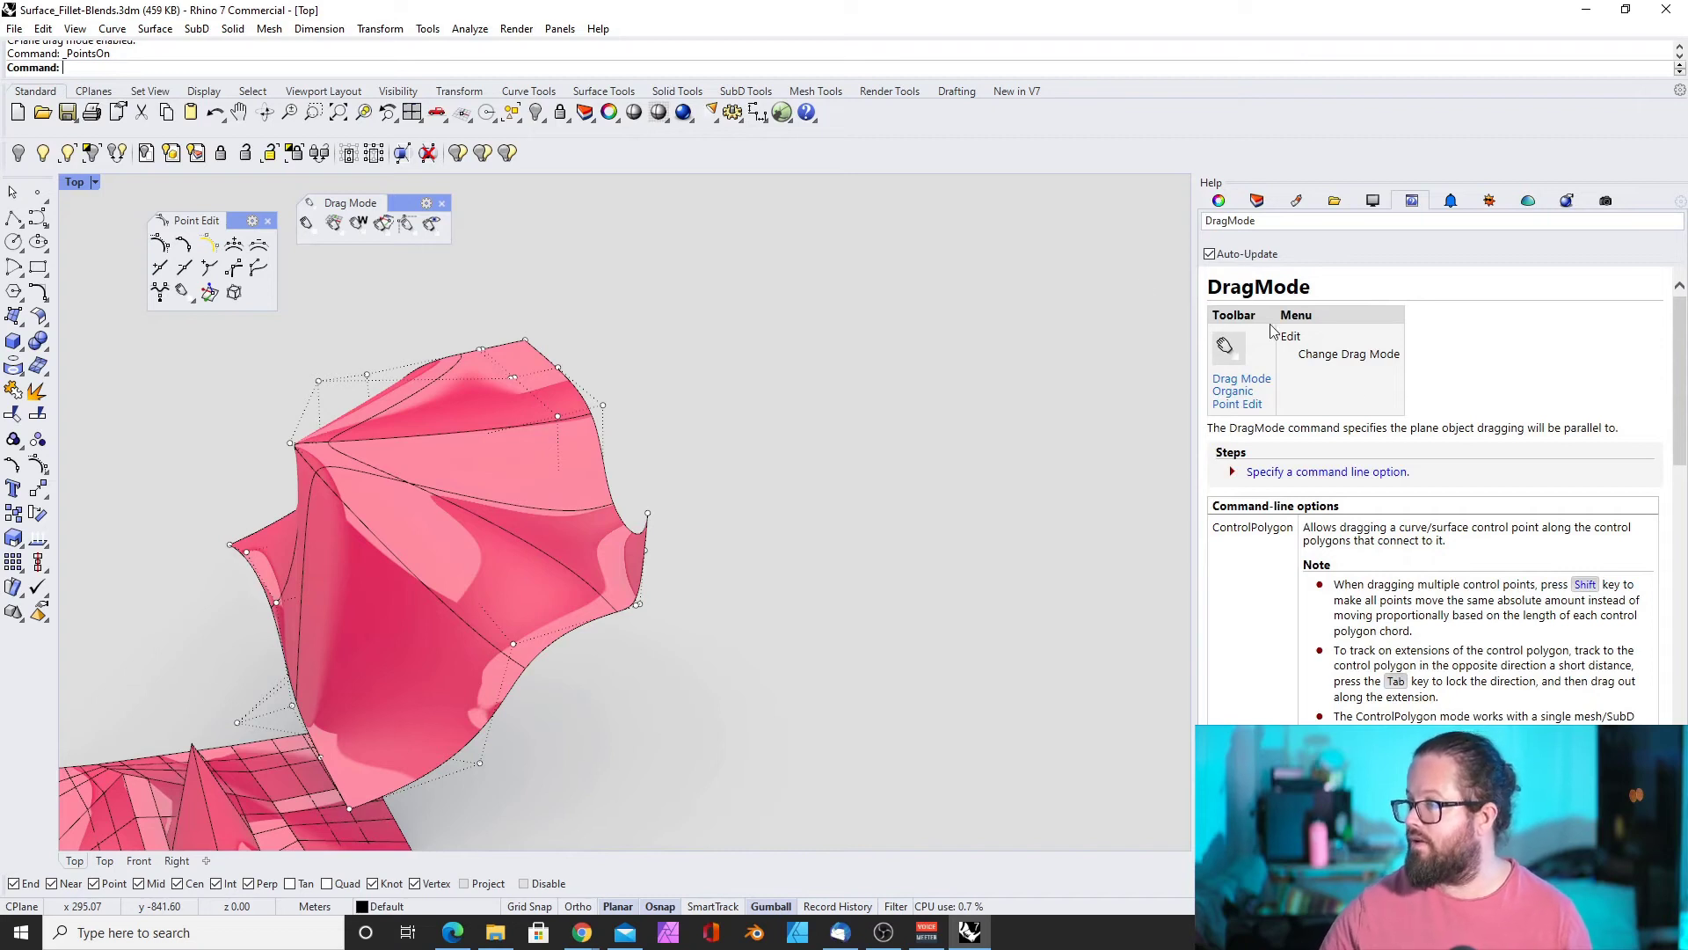
pyautogui.scroll(-3, 1421, 425)
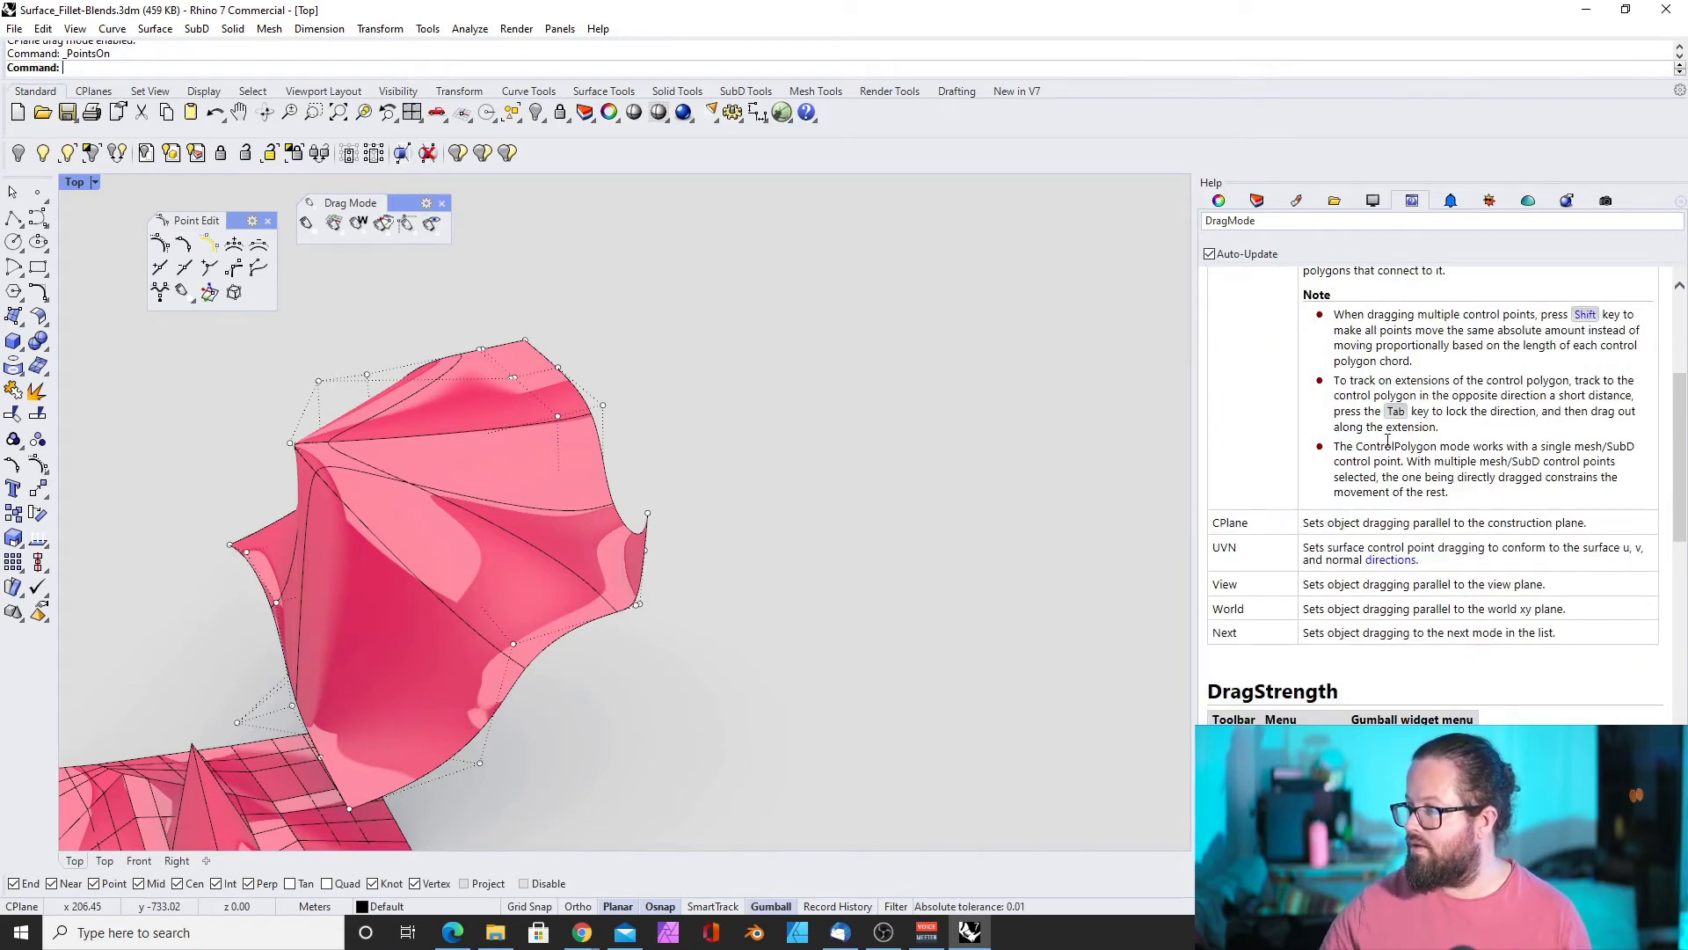
pyautogui.scroll(-1, 1387, 440)
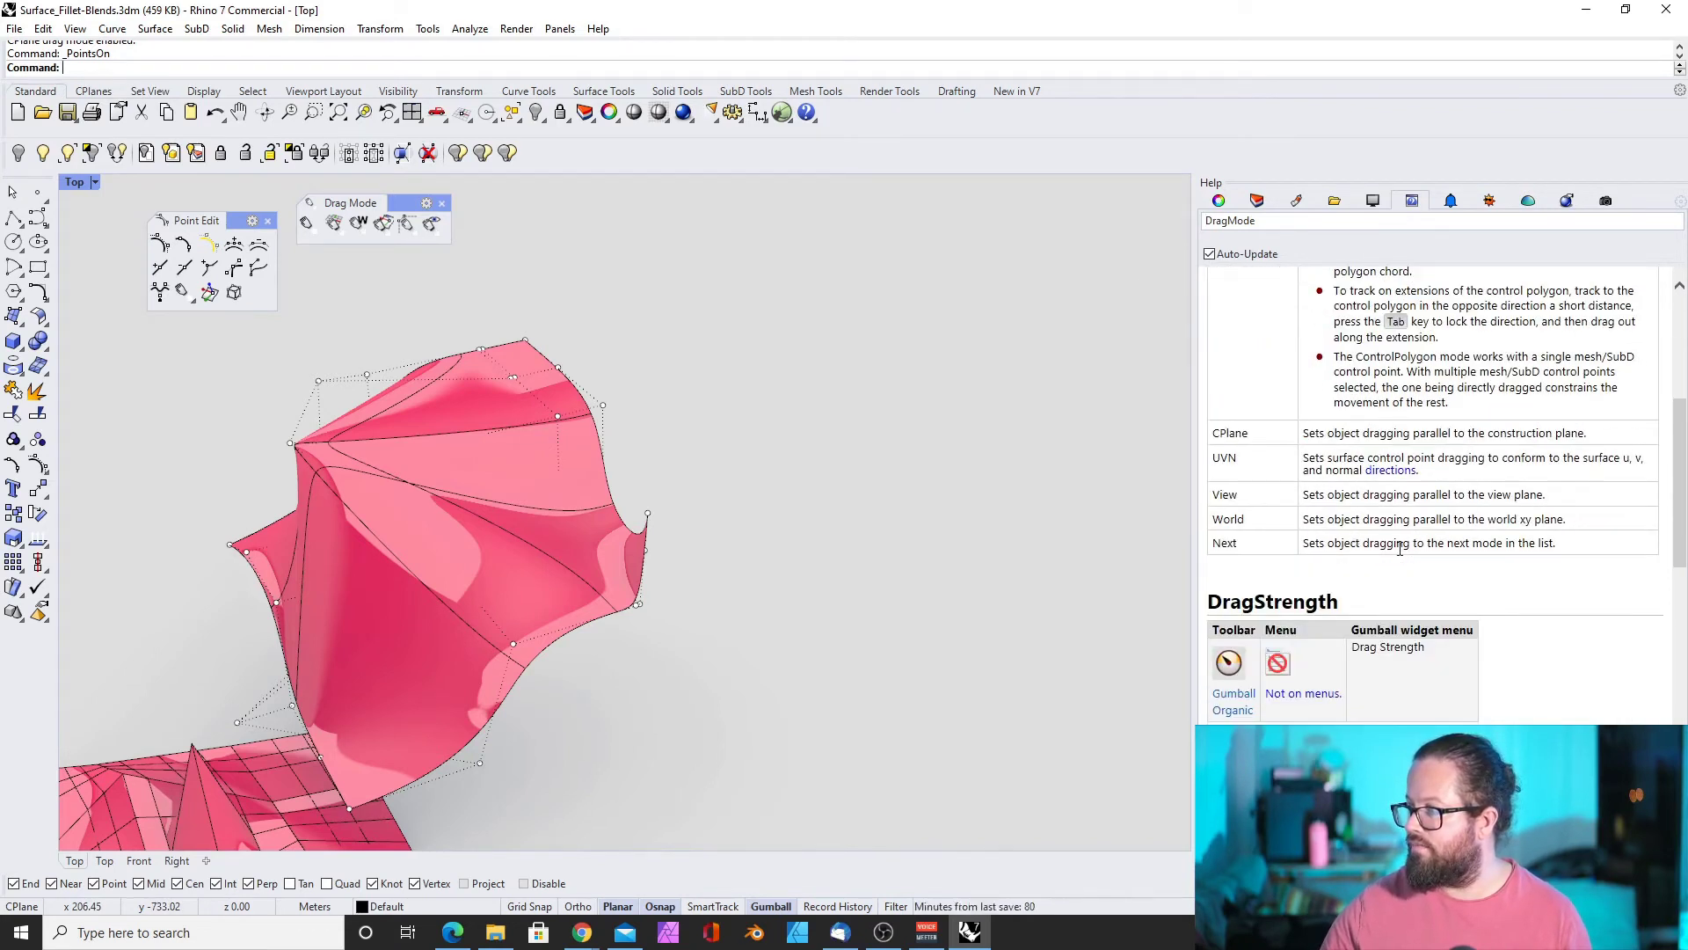
pyautogui.scroll(-3, 1400, 544)
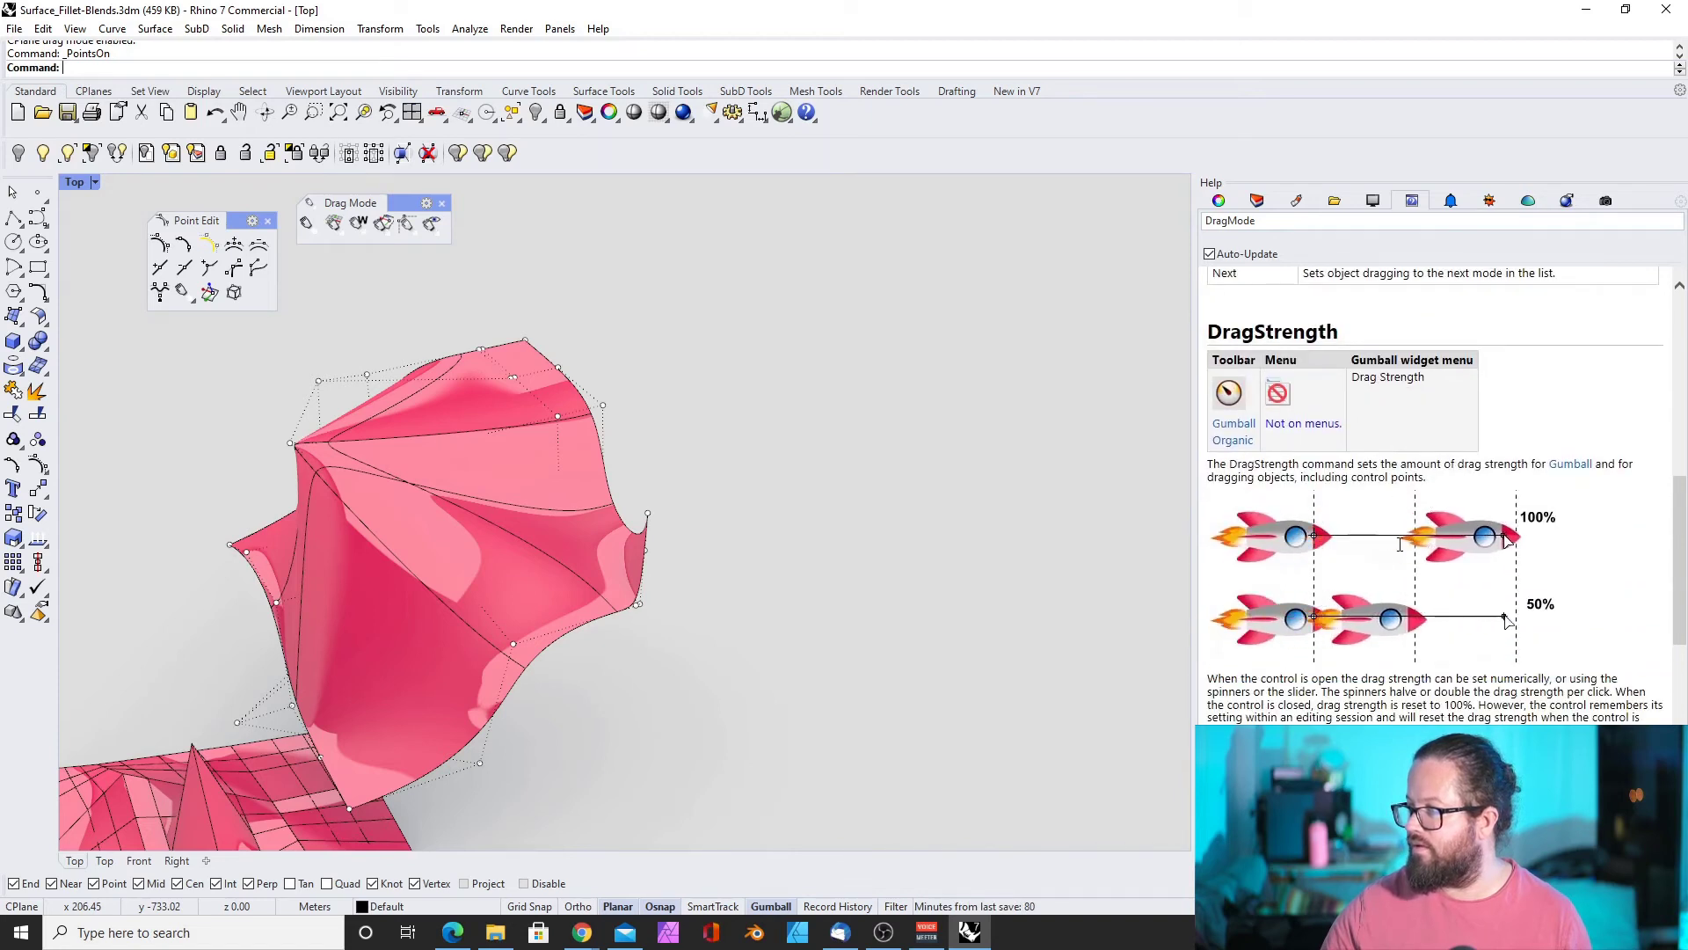
pyautogui.scroll(-2, 1399, 544)
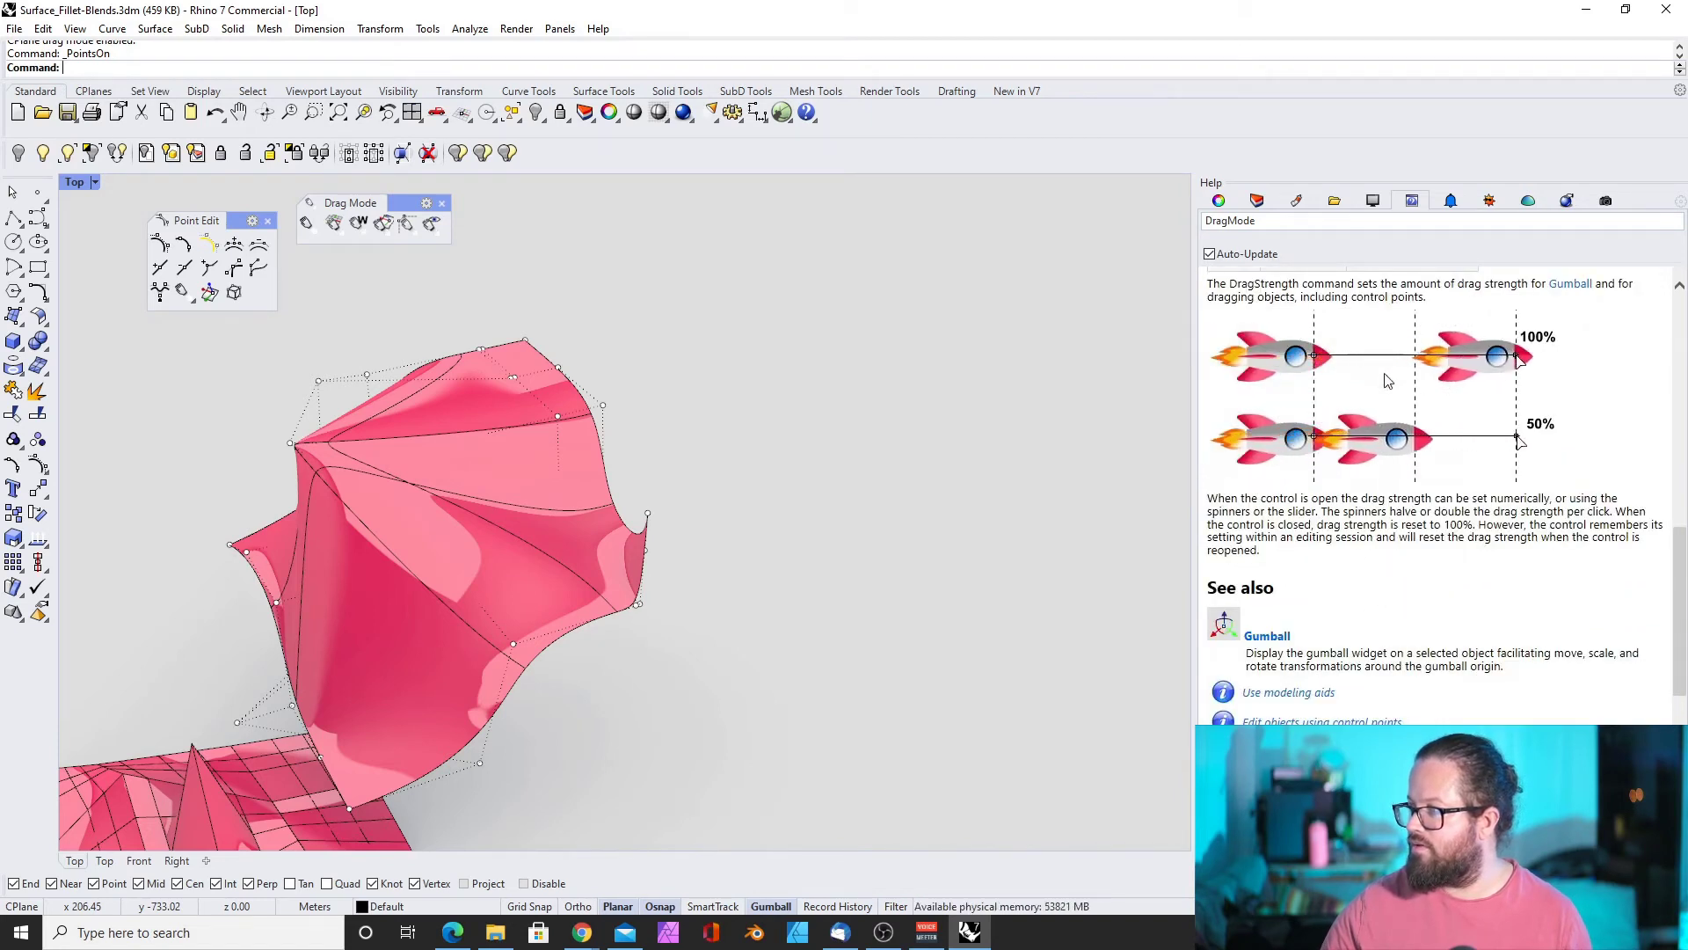
pyautogui.scroll(4, 1388, 380)
pyautogui.scroll(3, 1390, 499)
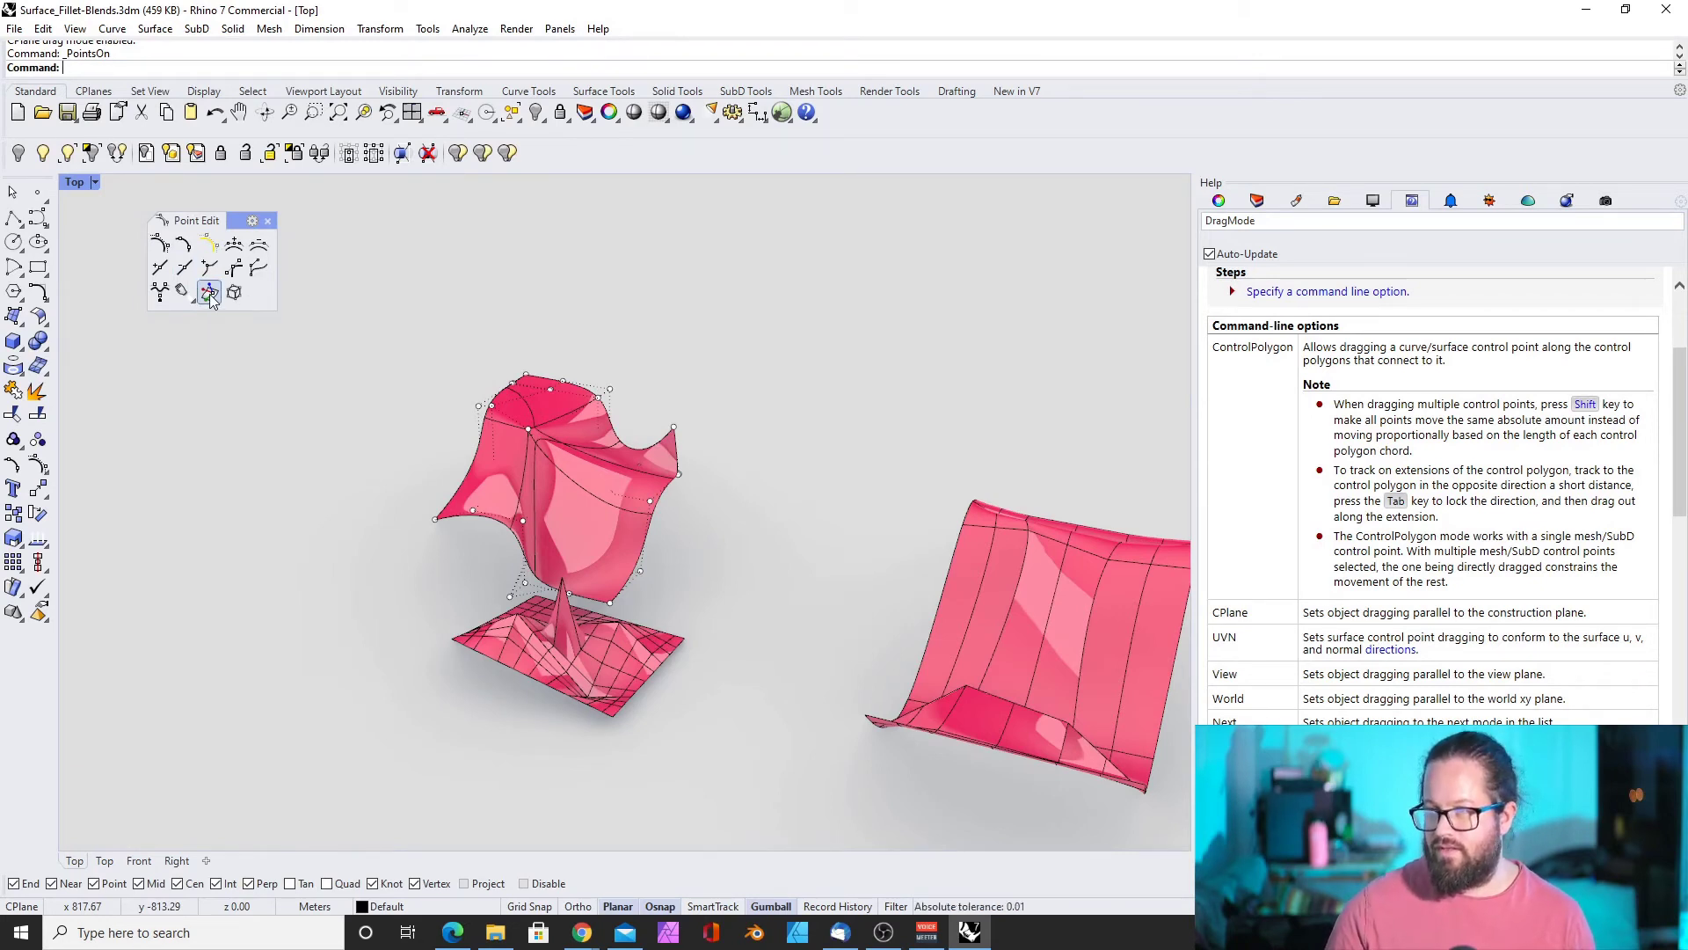
# Use Move UVN to nudge the control point at the surface's peak along the surface directions, and close the tool
pyautogui.click(209, 293)
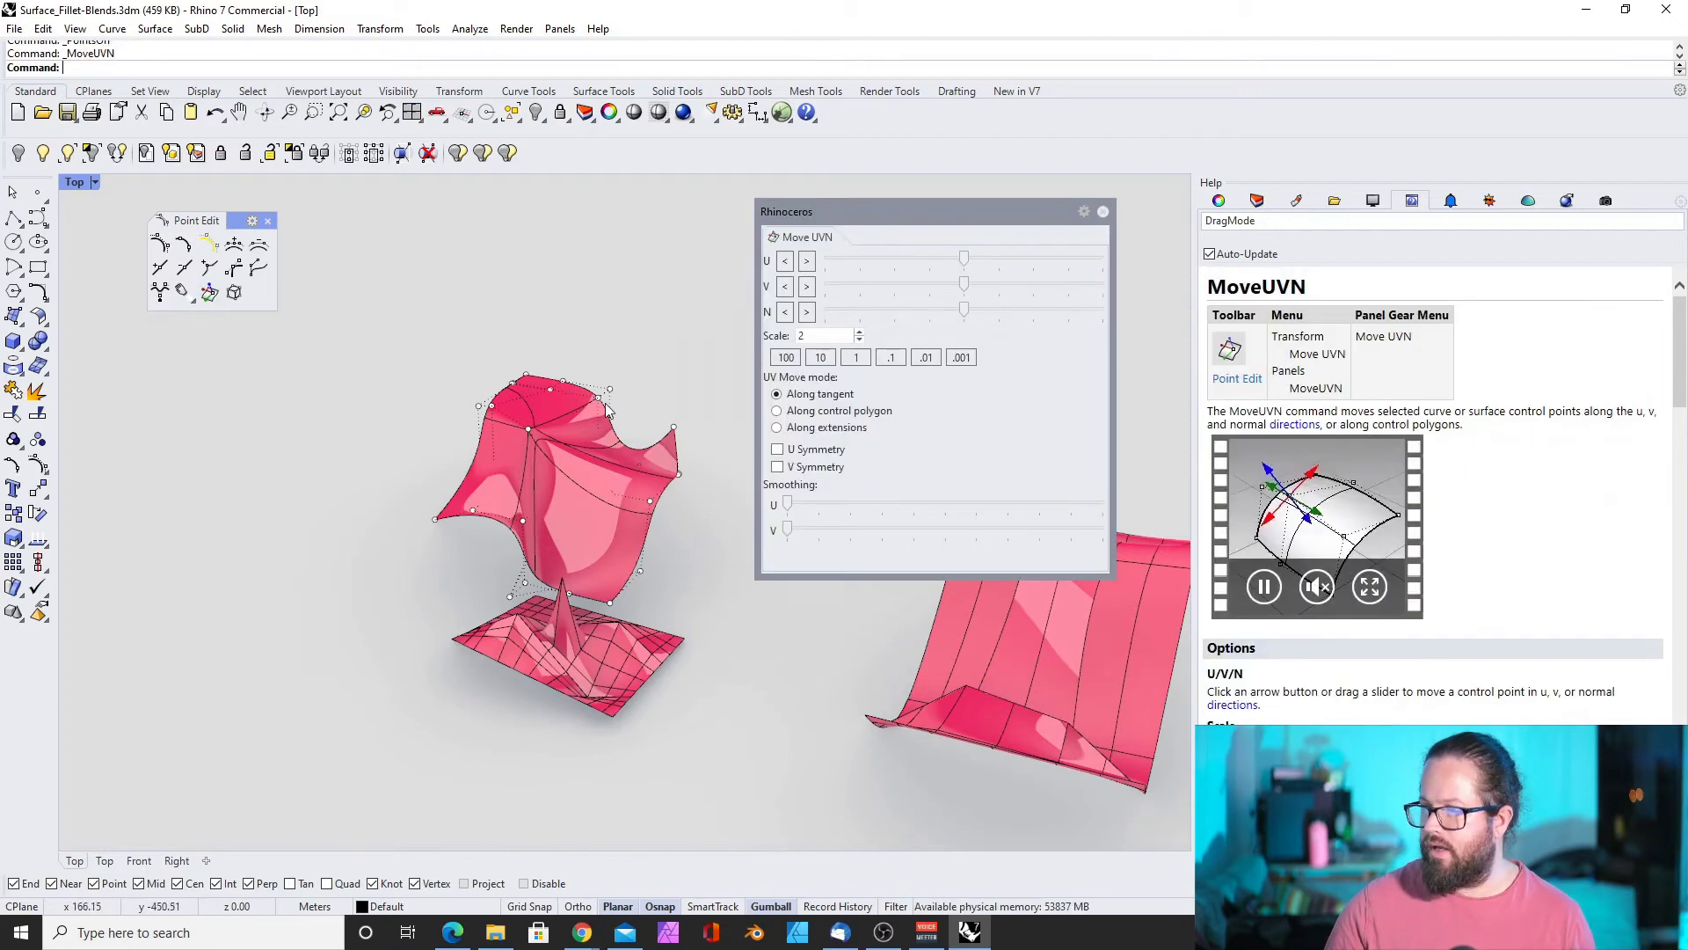
pyautogui.click(524, 429)
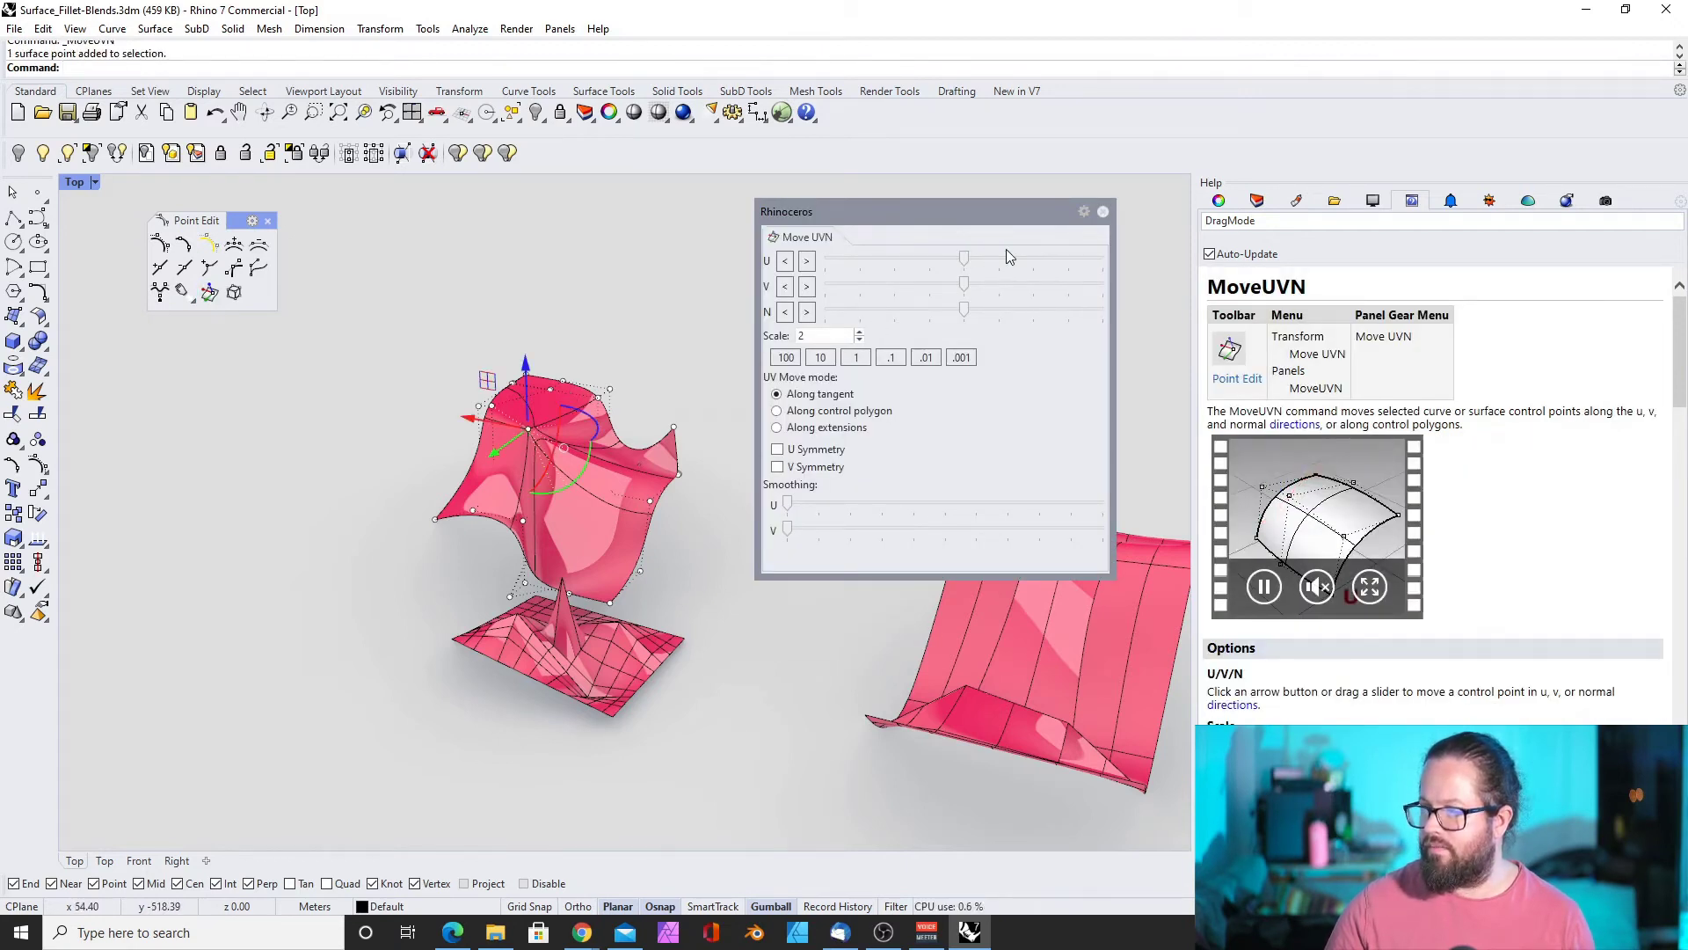
pyautogui.moveTo(967, 257); pyautogui.dragTo(999, 275)
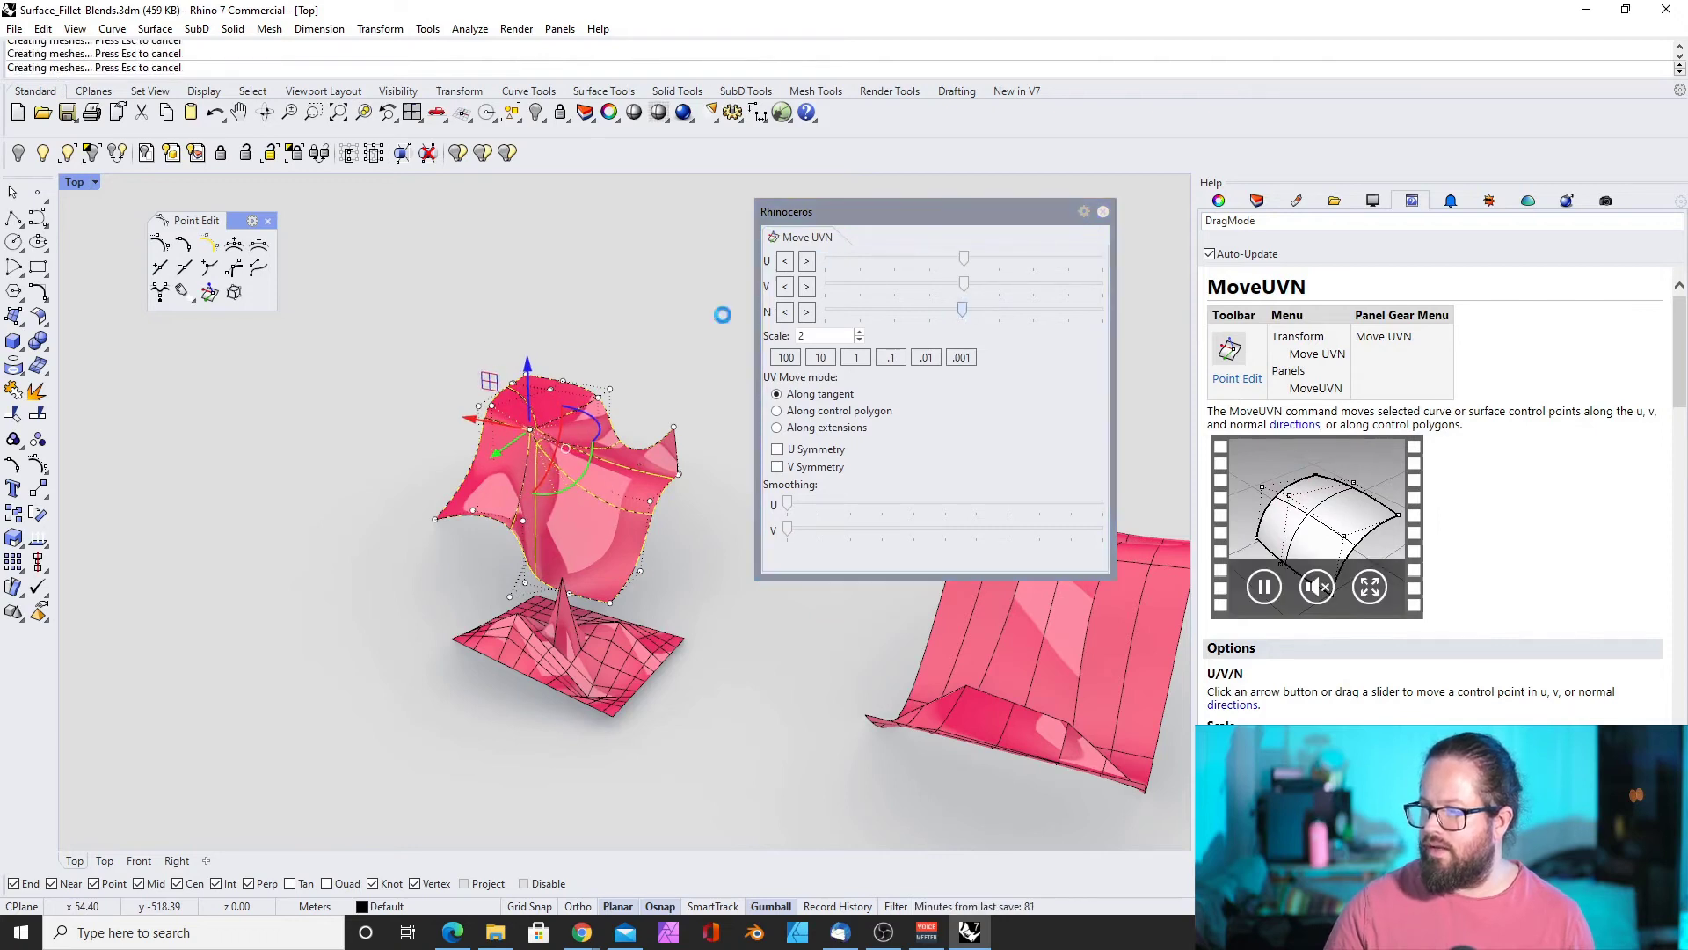
pyautogui.scroll(5, 610, 452)
pyautogui.scroll(-5, 432, 503)
pyautogui.moveTo(431, 503); pyautogui.dragTo(369, 466, button='right')
pyautogui.scroll(-4, 437, 367)
pyautogui.scroll(5, 320, 404)
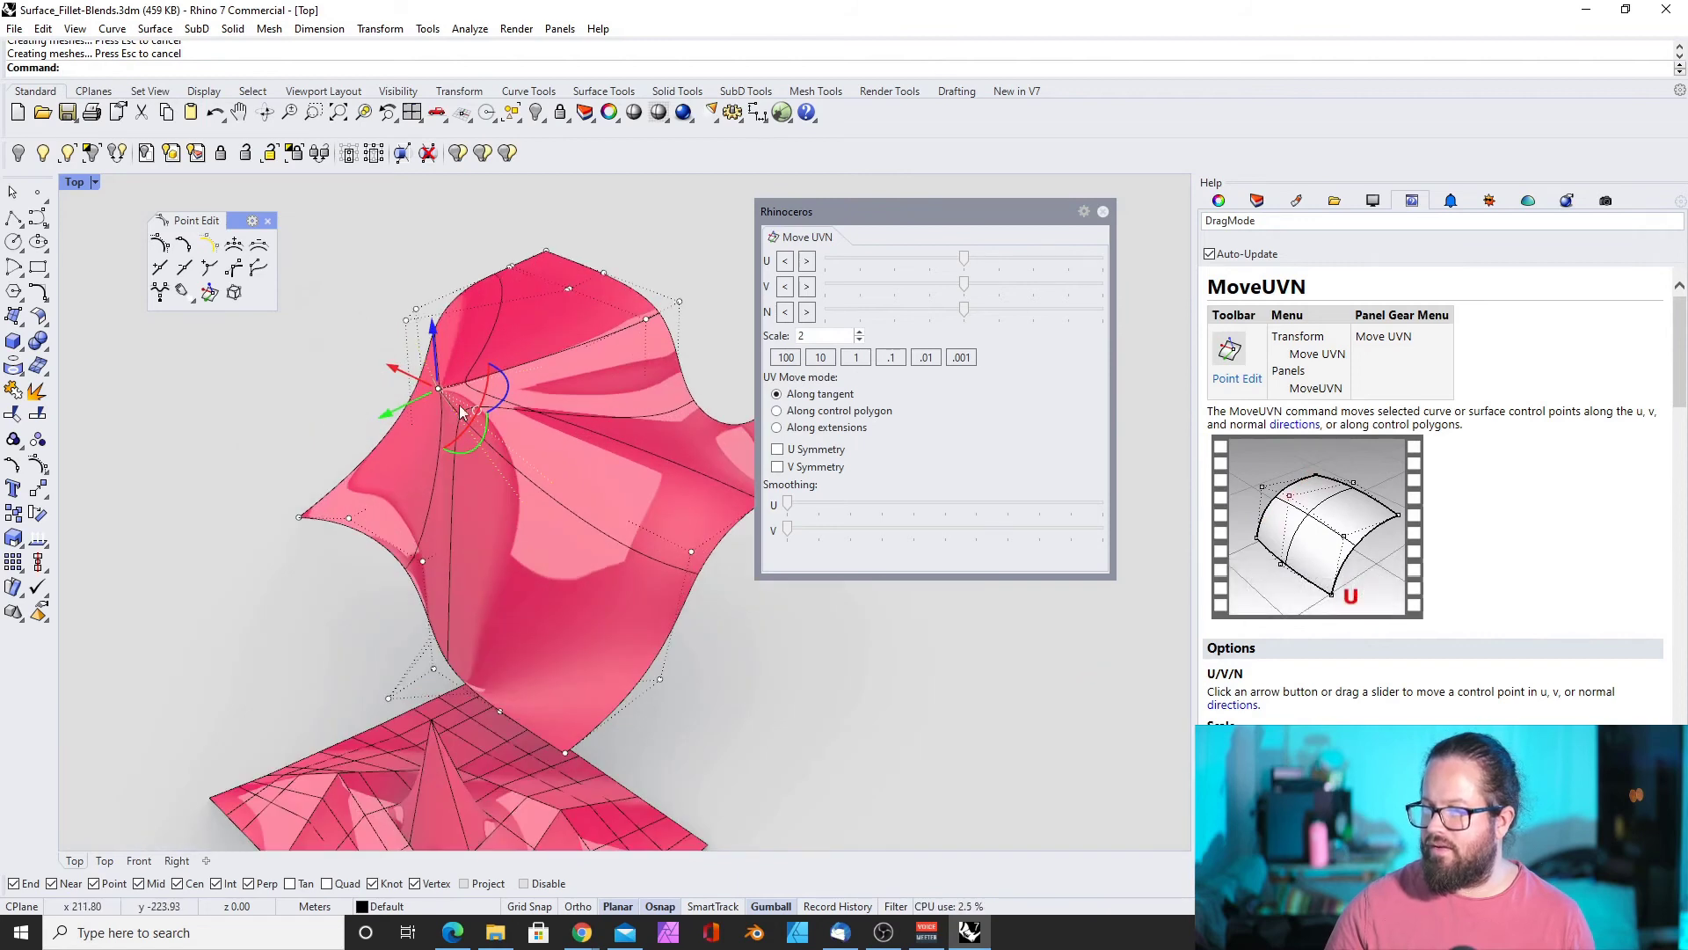
pyautogui.click(1104, 212)
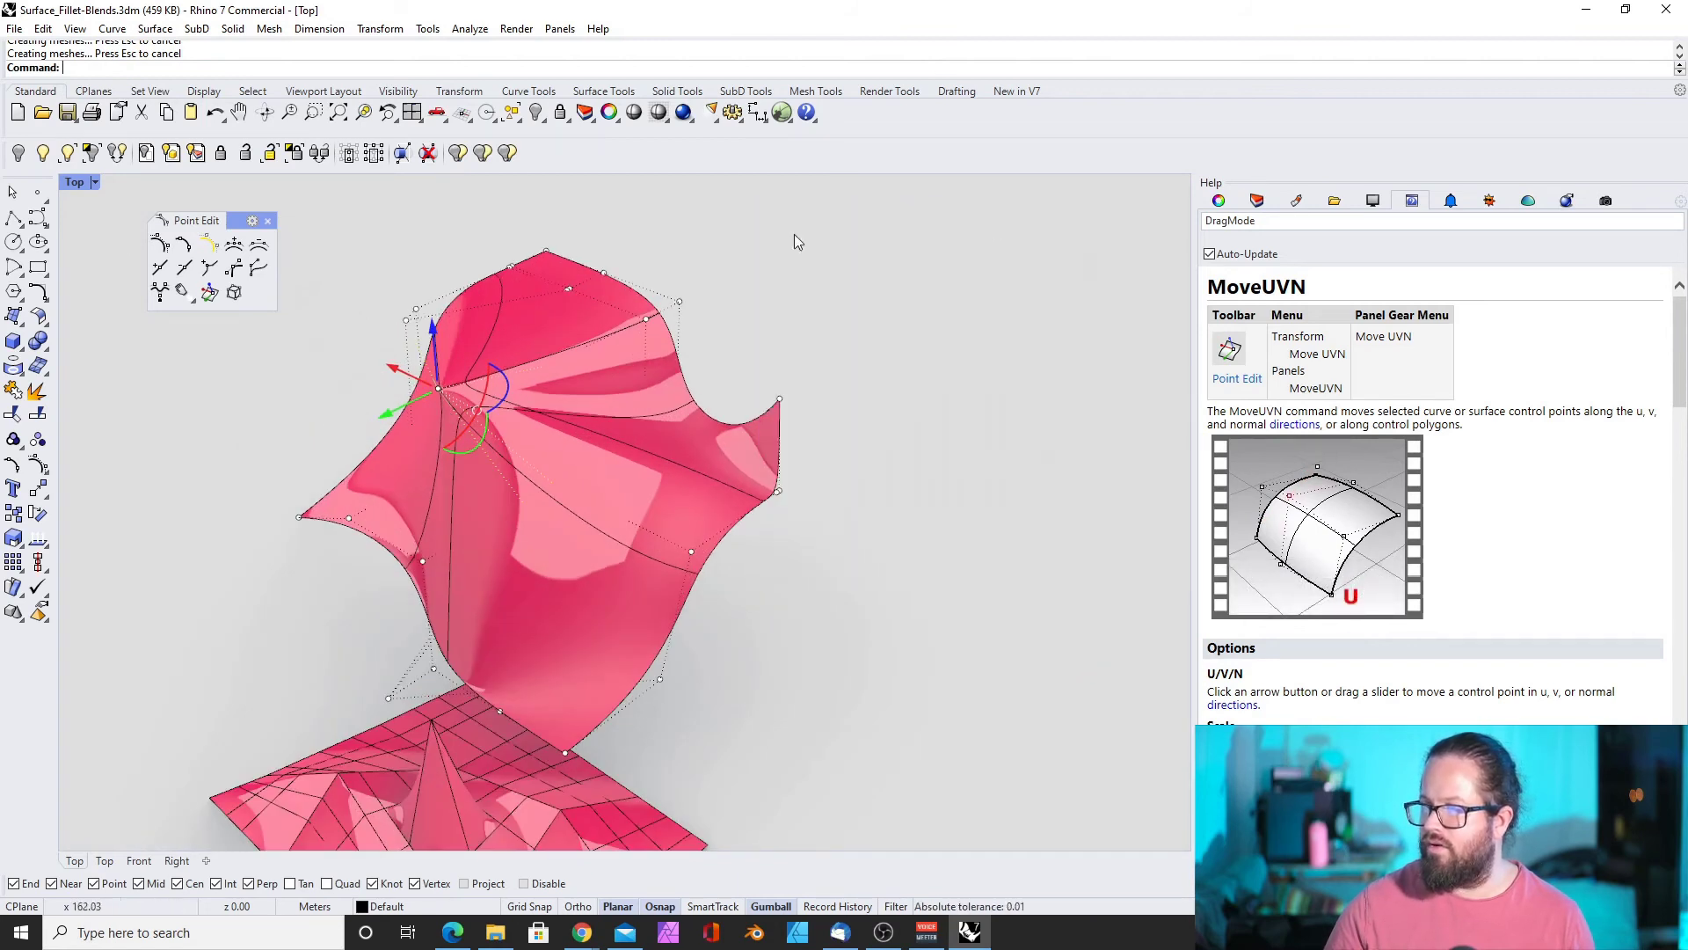
# Lower the weight of the selected control point at the surface's peak
pyautogui.click(161, 293)
pyautogui.moveTo(967, 359); pyautogui.dragTo(1017, 369)
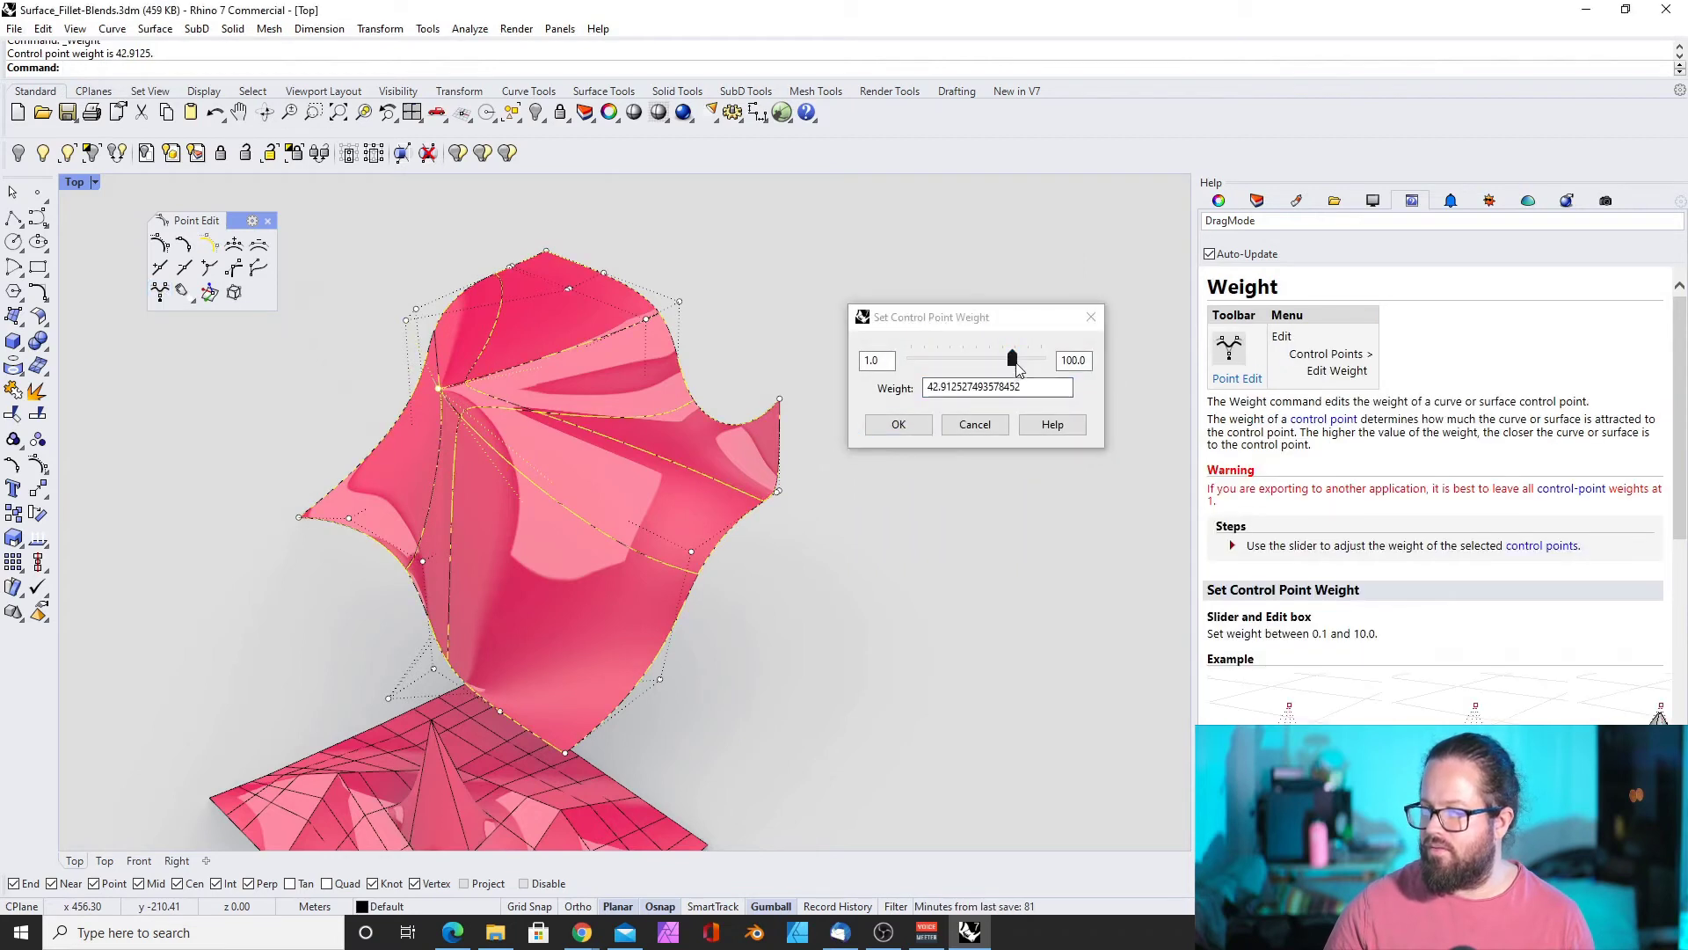
pyautogui.click(898, 424)
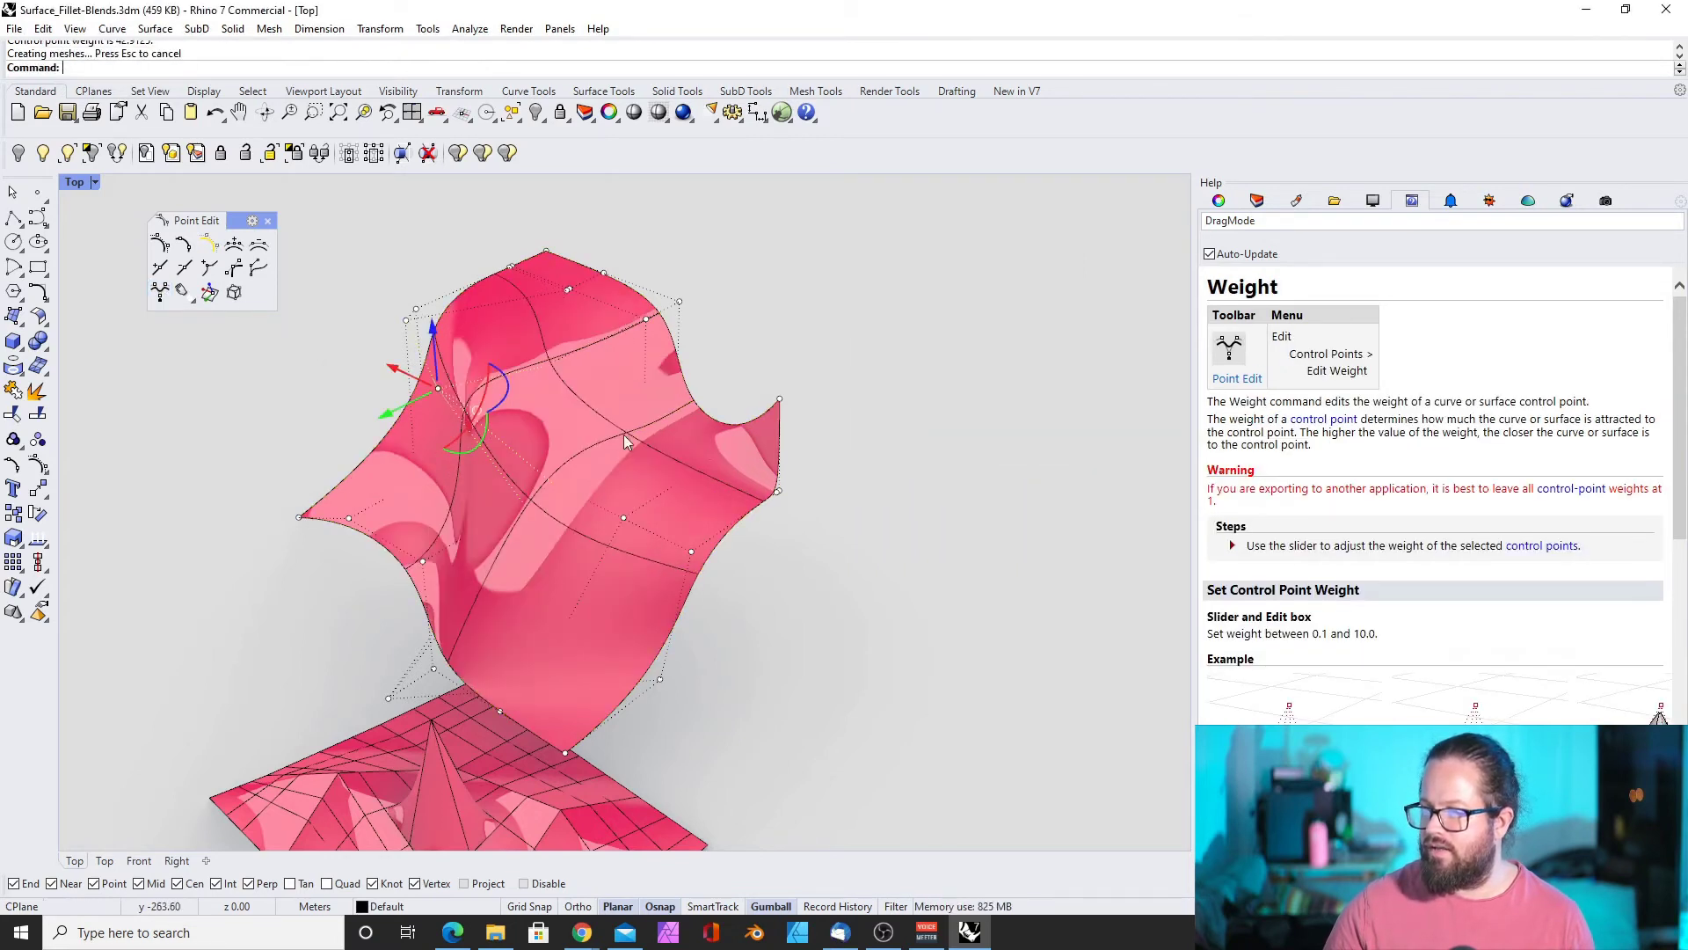
# Move the selected peak control point with the gumball to reshape the surface around it
pyautogui.moveTo(626, 441); pyautogui.dragTo(518, 454, button='right')
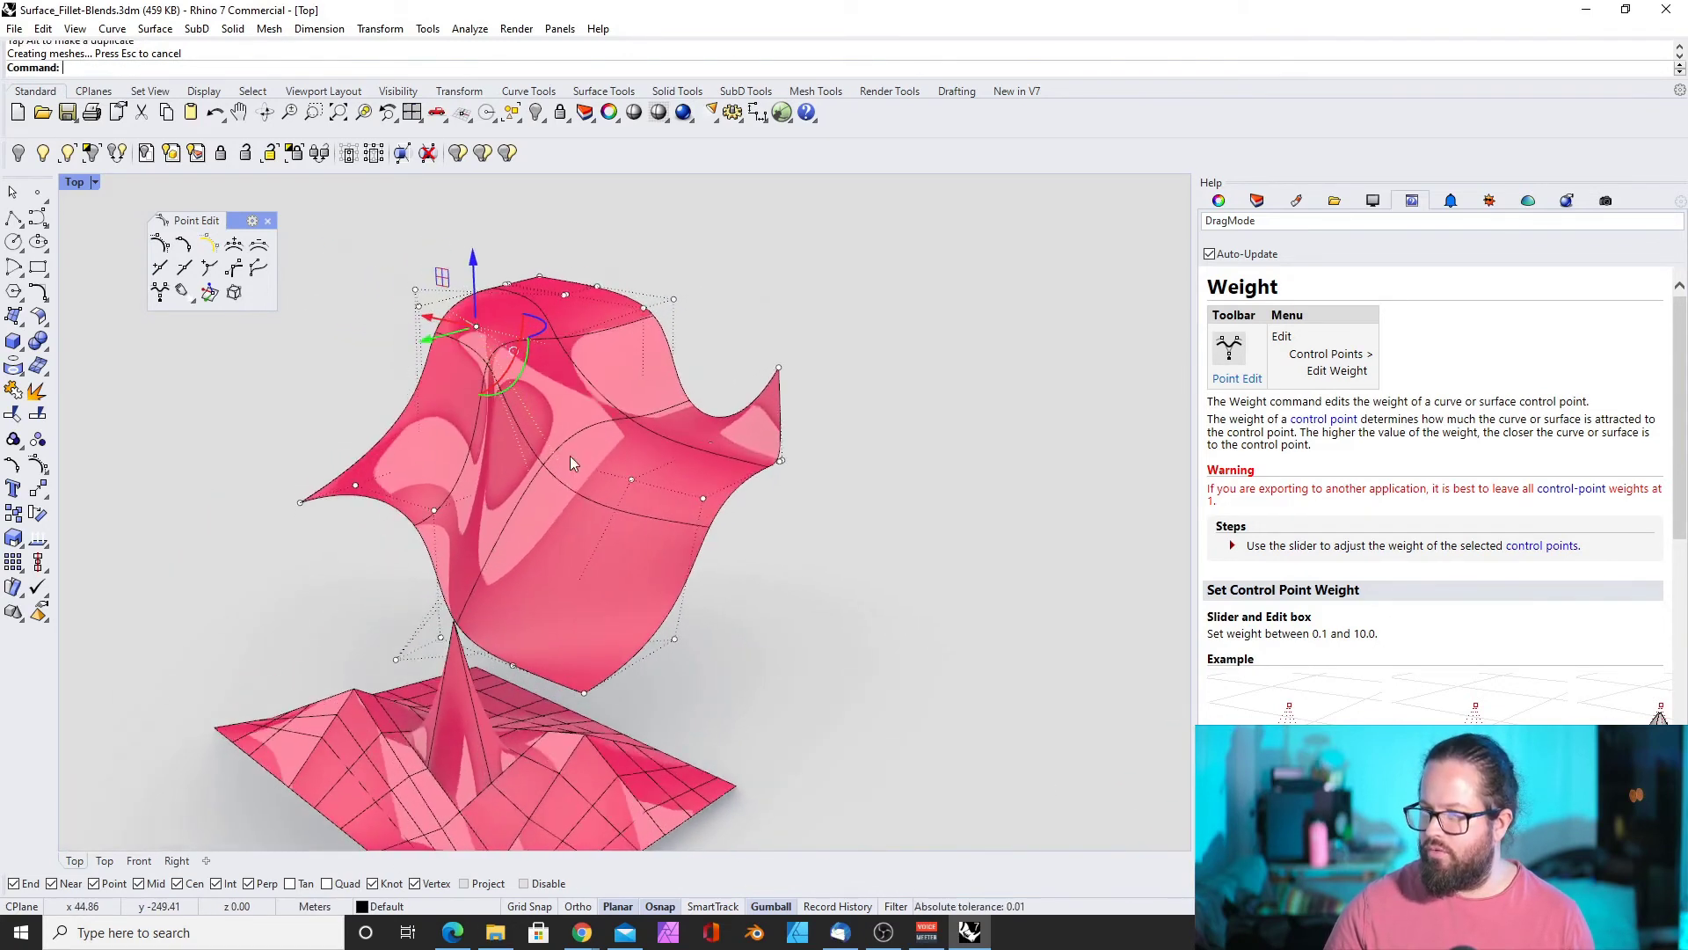
pyautogui.moveTo(570, 455); pyautogui.dragTo(448, 387, button='right')
pyautogui.moveTo(365, 283); pyautogui.dragTo(442, 299)
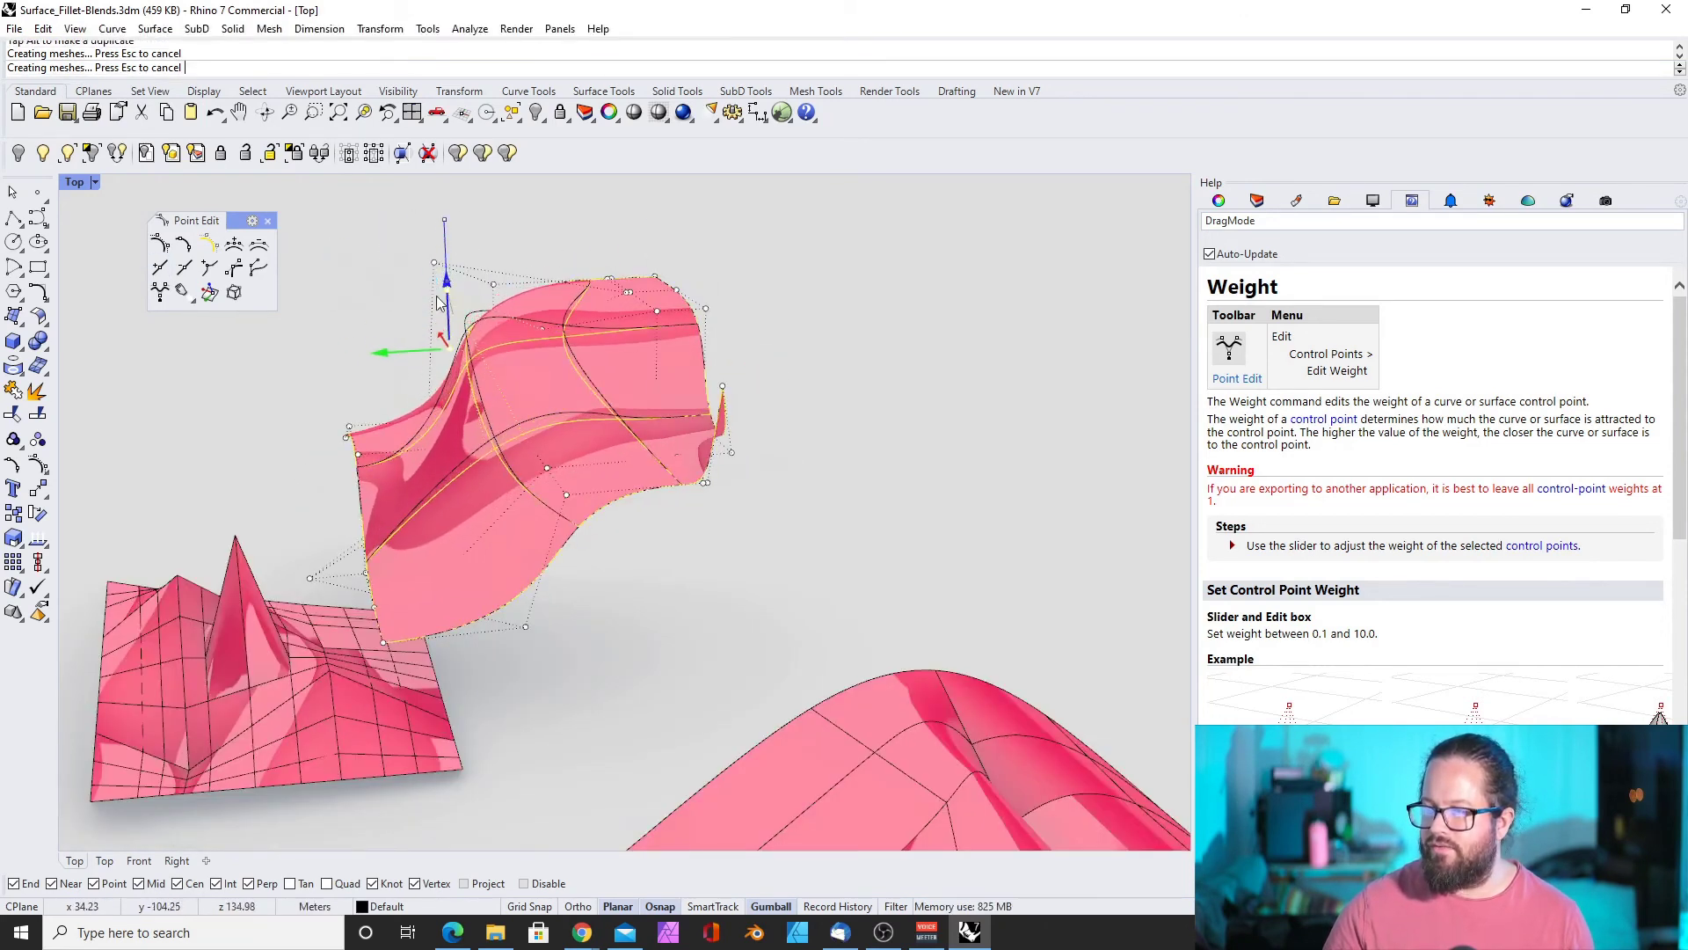
pyautogui.moveTo(457, 396); pyautogui.dragTo(631, 534, button='right')
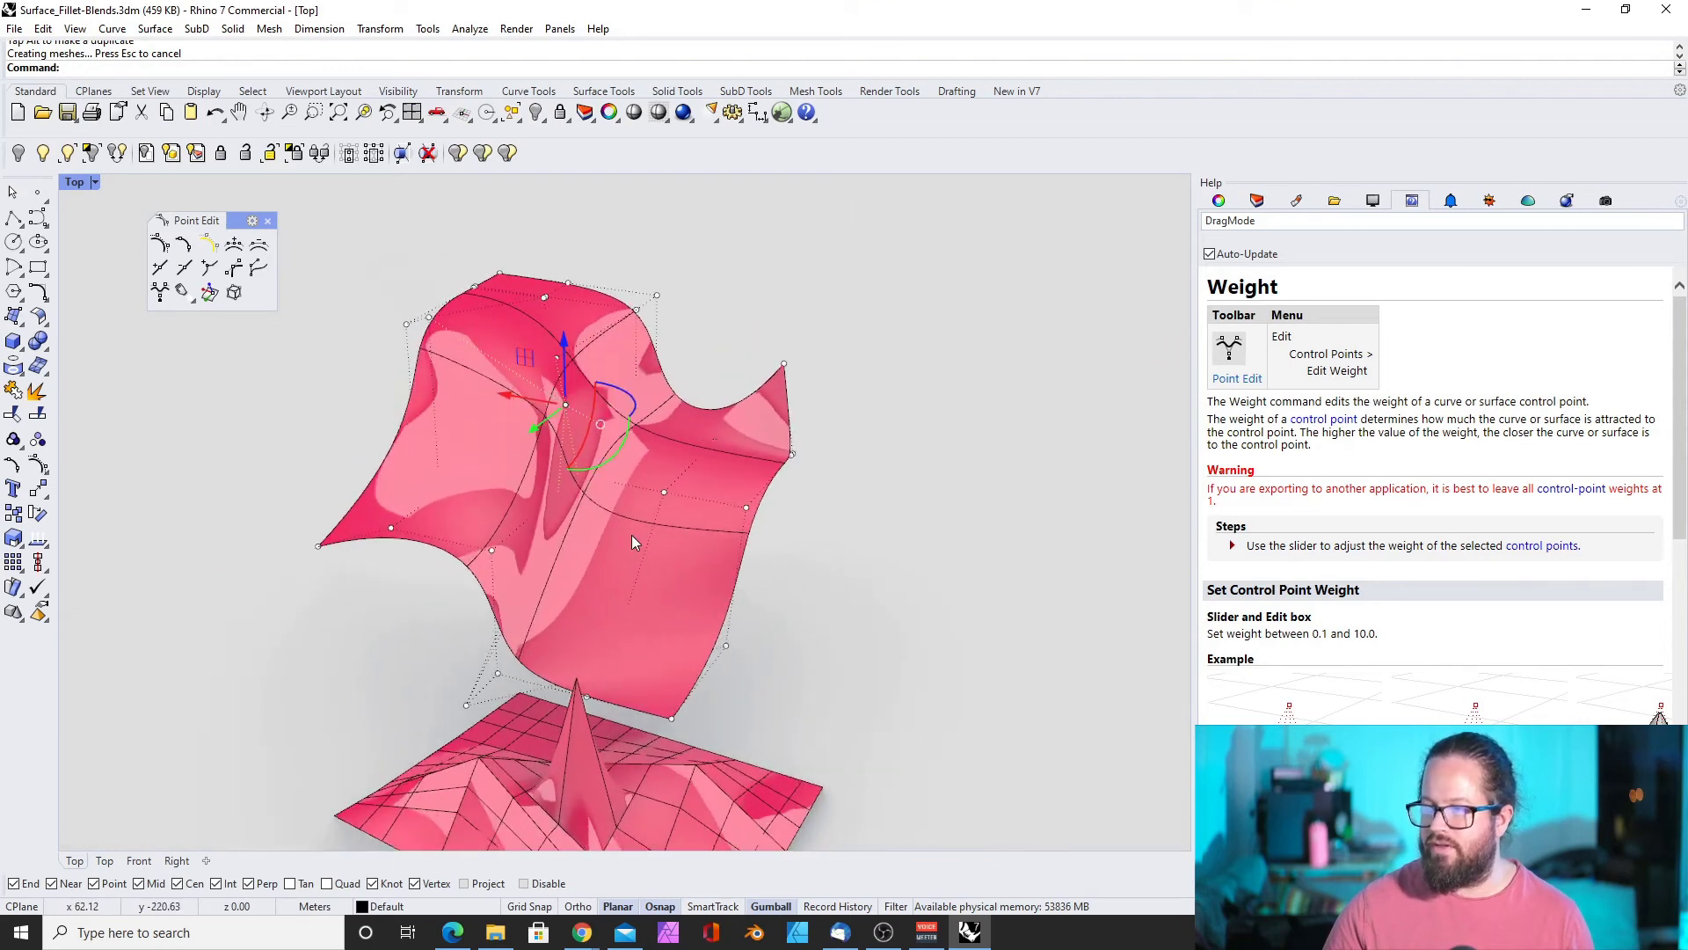
pyautogui.moveTo(595, 466); pyautogui.dragTo(519, 459, button='right')
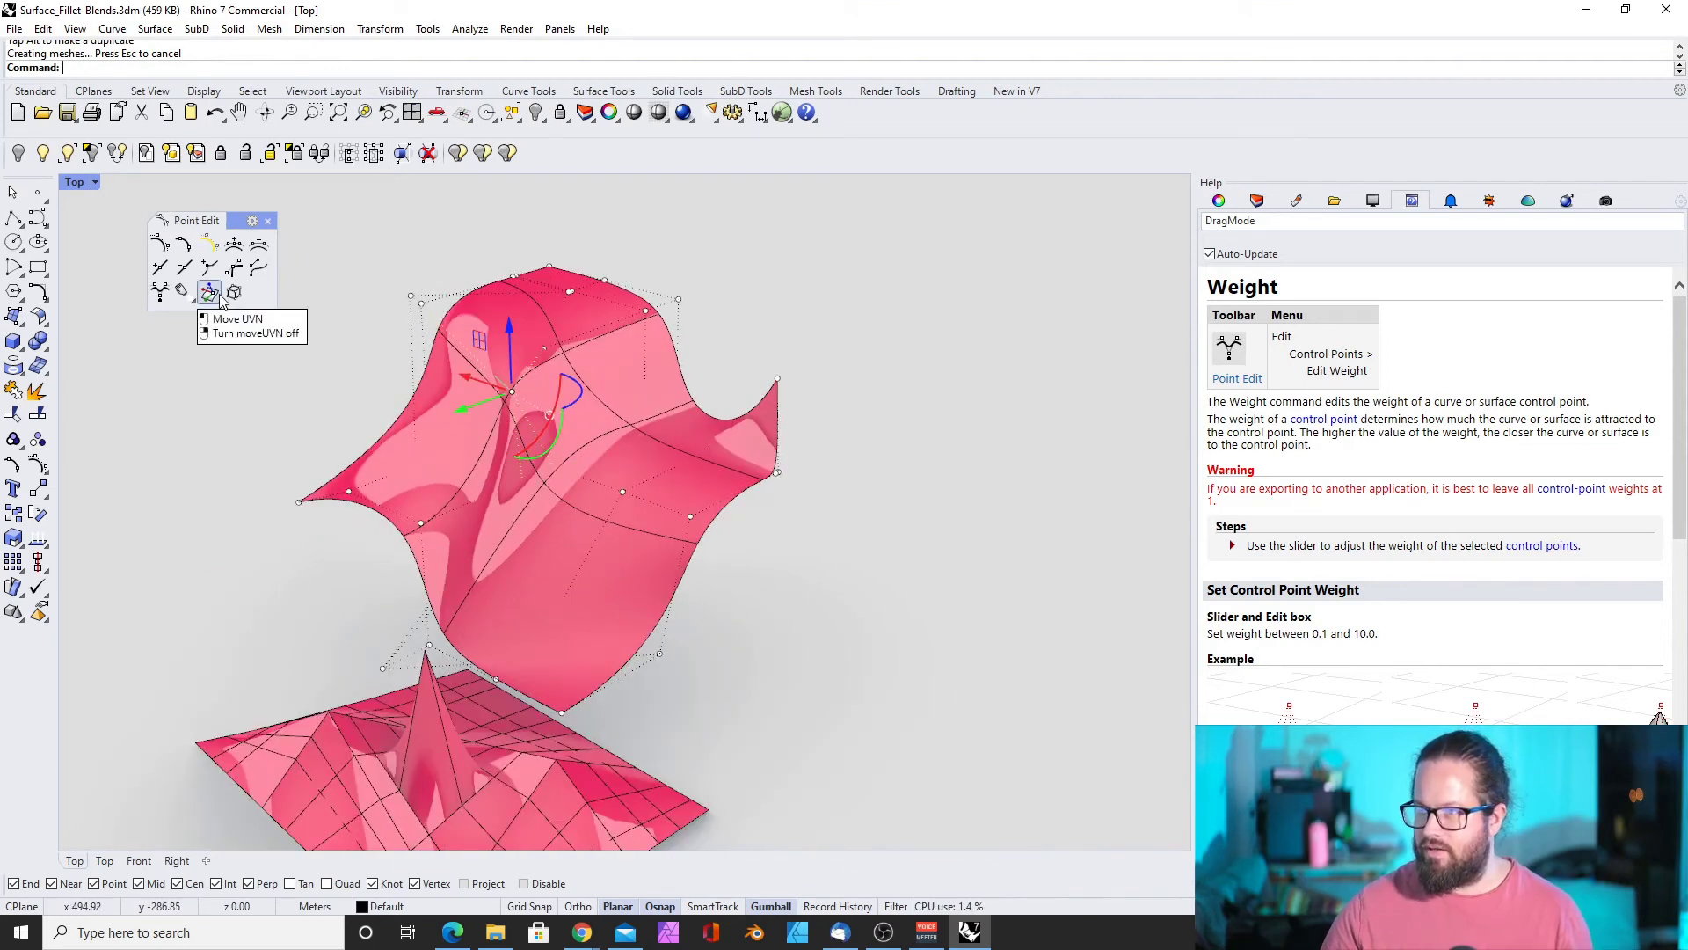
# Reopen Move UVN and shift the selected control point both ways along U and negatively along N at scale 2
pyautogui.click(211, 295)
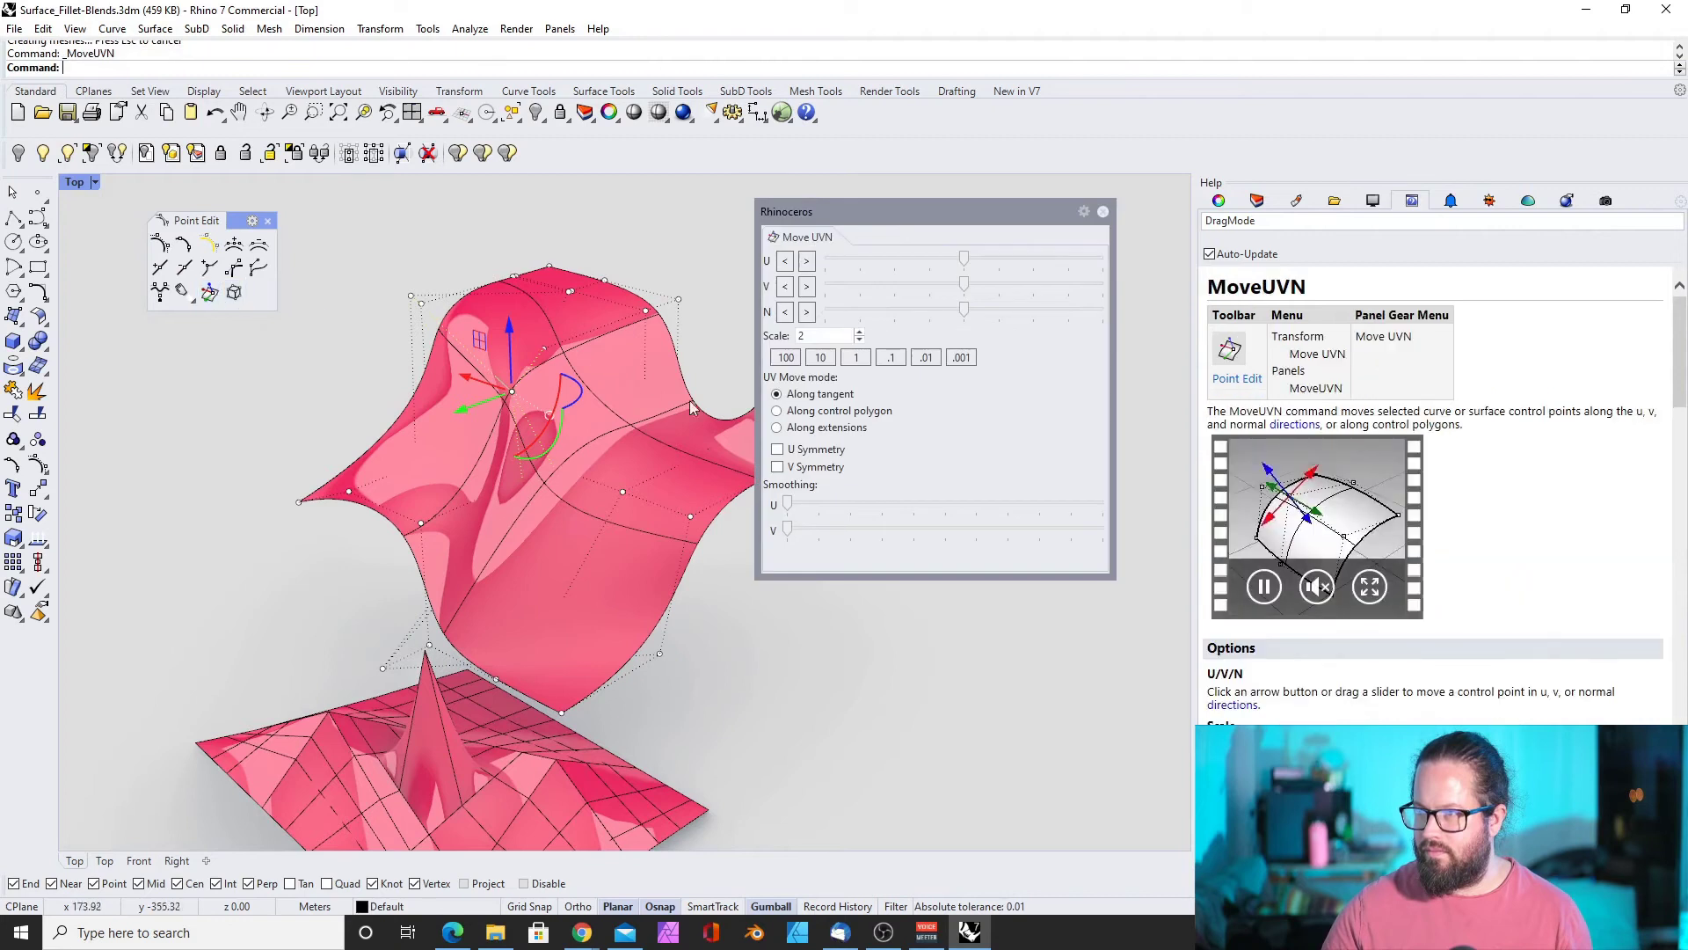
pyautogui.moveTo(964, 258); pyautogui.dragTo(1018, 257)
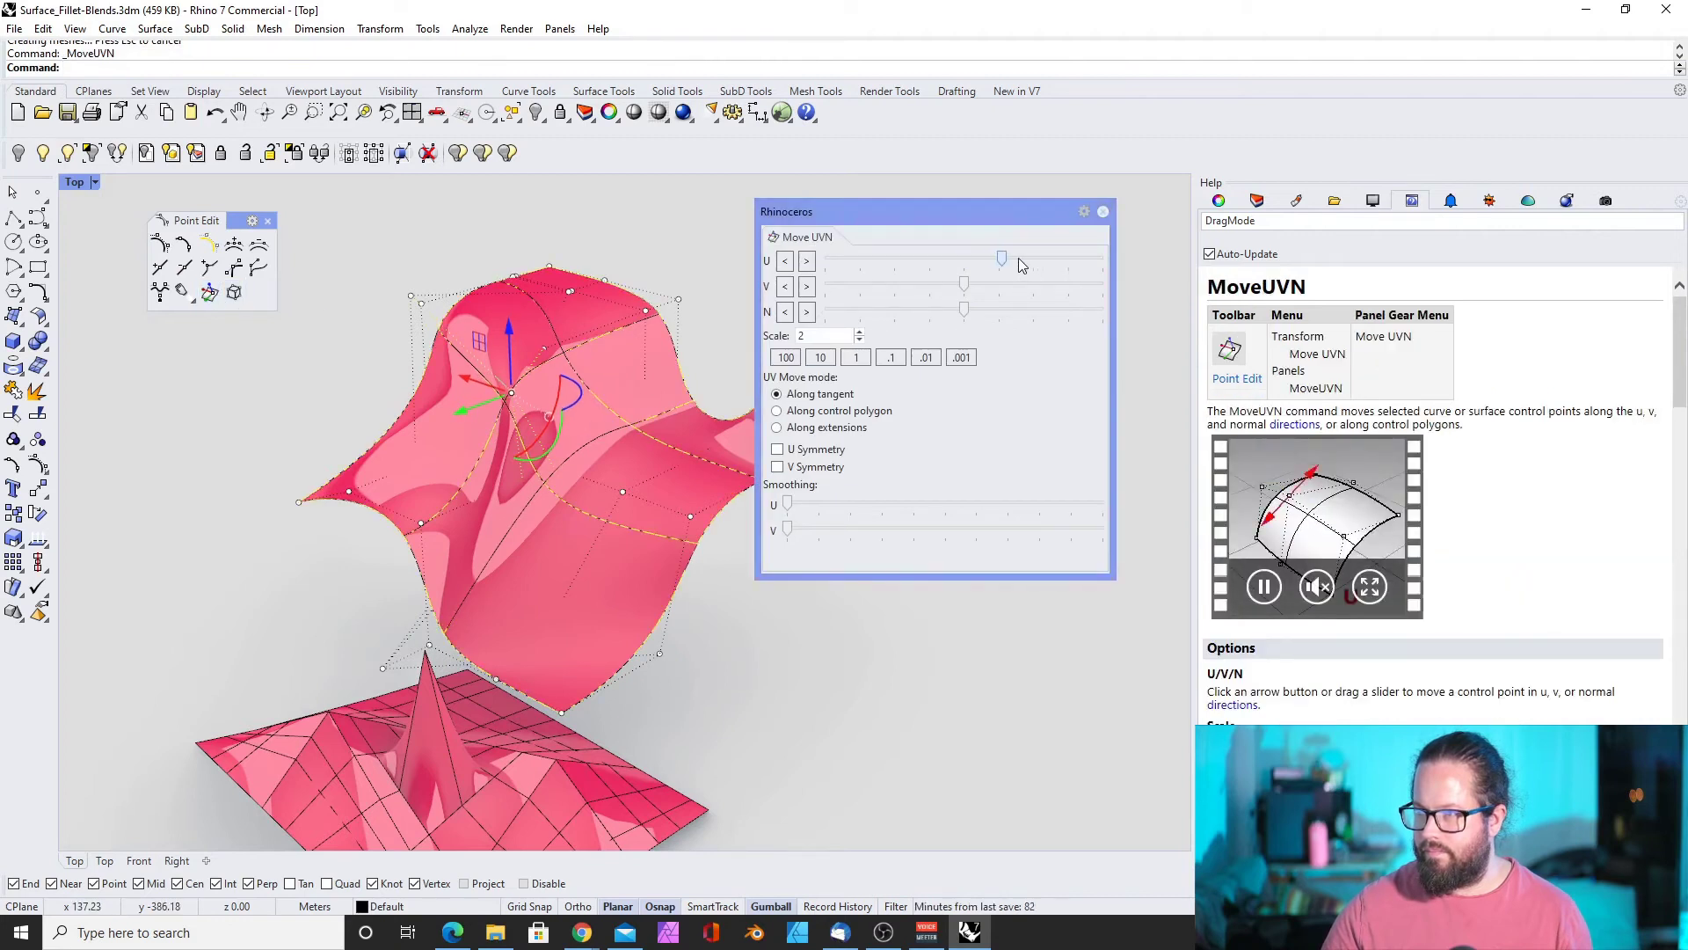
pyautogui.moveTo(1217, 312); pyautogui.dragTo(720, 261)
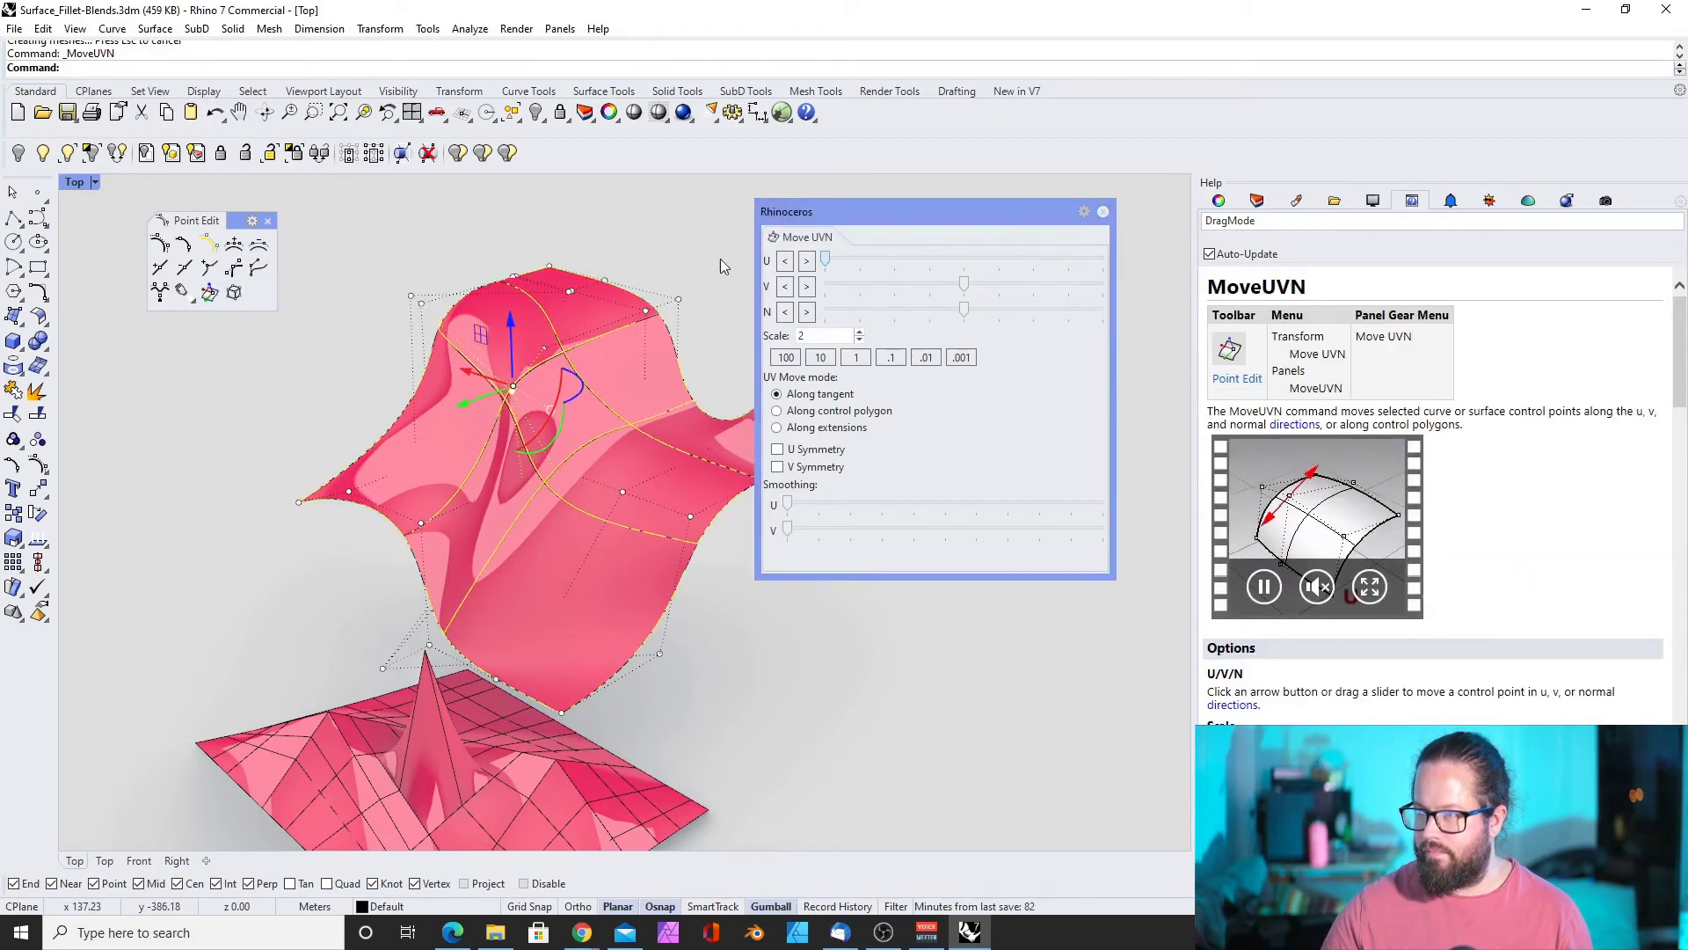
pyautogui.moveTo(963, 310); pyautogui.dragTo(811, 303)
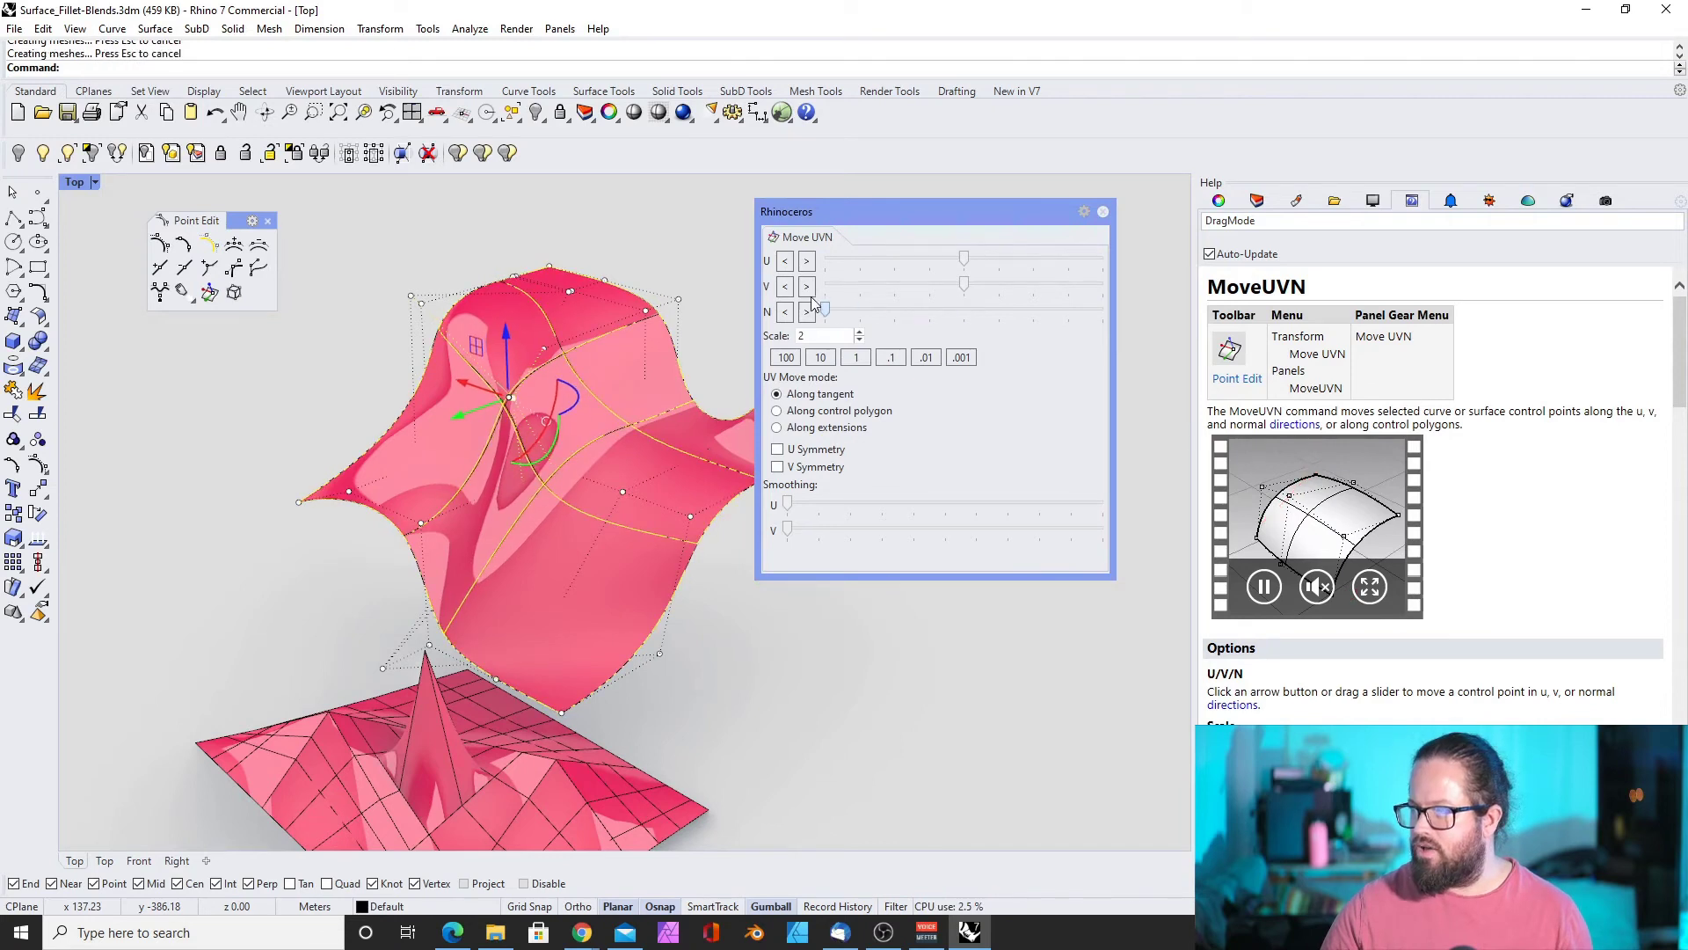
# Move the control point further with a Move UVN scale of 20, and set the UV move mode to Along control polygon
pyautogui.moveTo(919, 300); pyautogui.dragTo(1029, 305)
pyautogui.moveTo(916, 280); pyautogui.dragTo(984, 268)
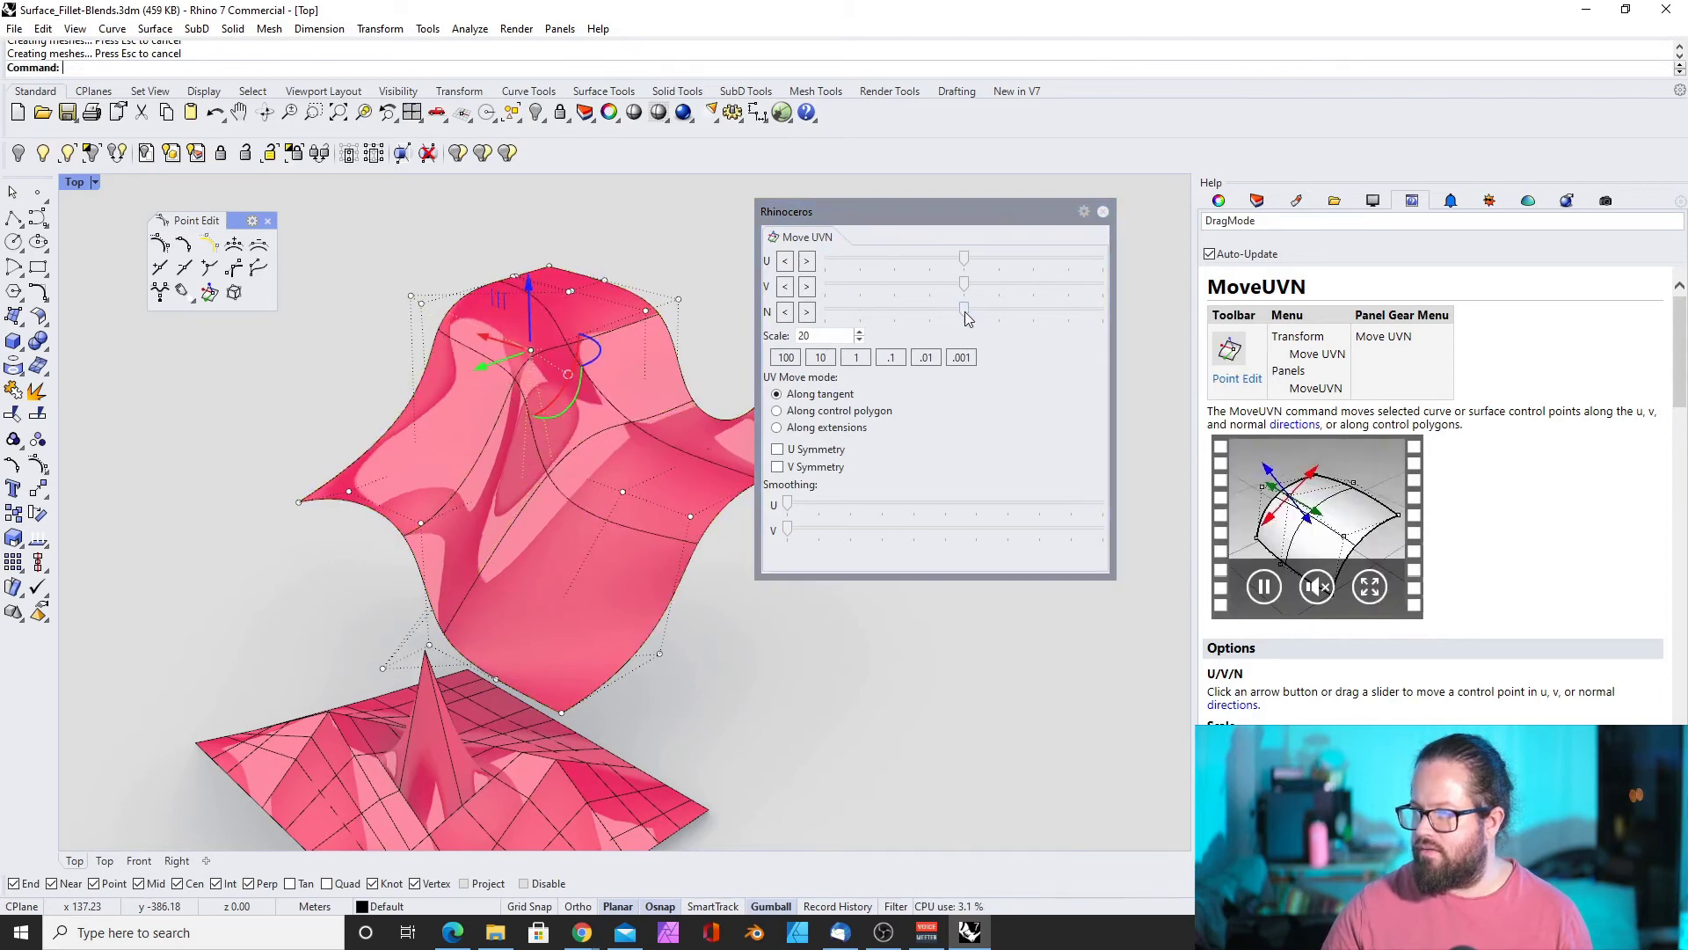
pyautogui.moveTo(963, 310); pyautogui.dragTo(847, 309)
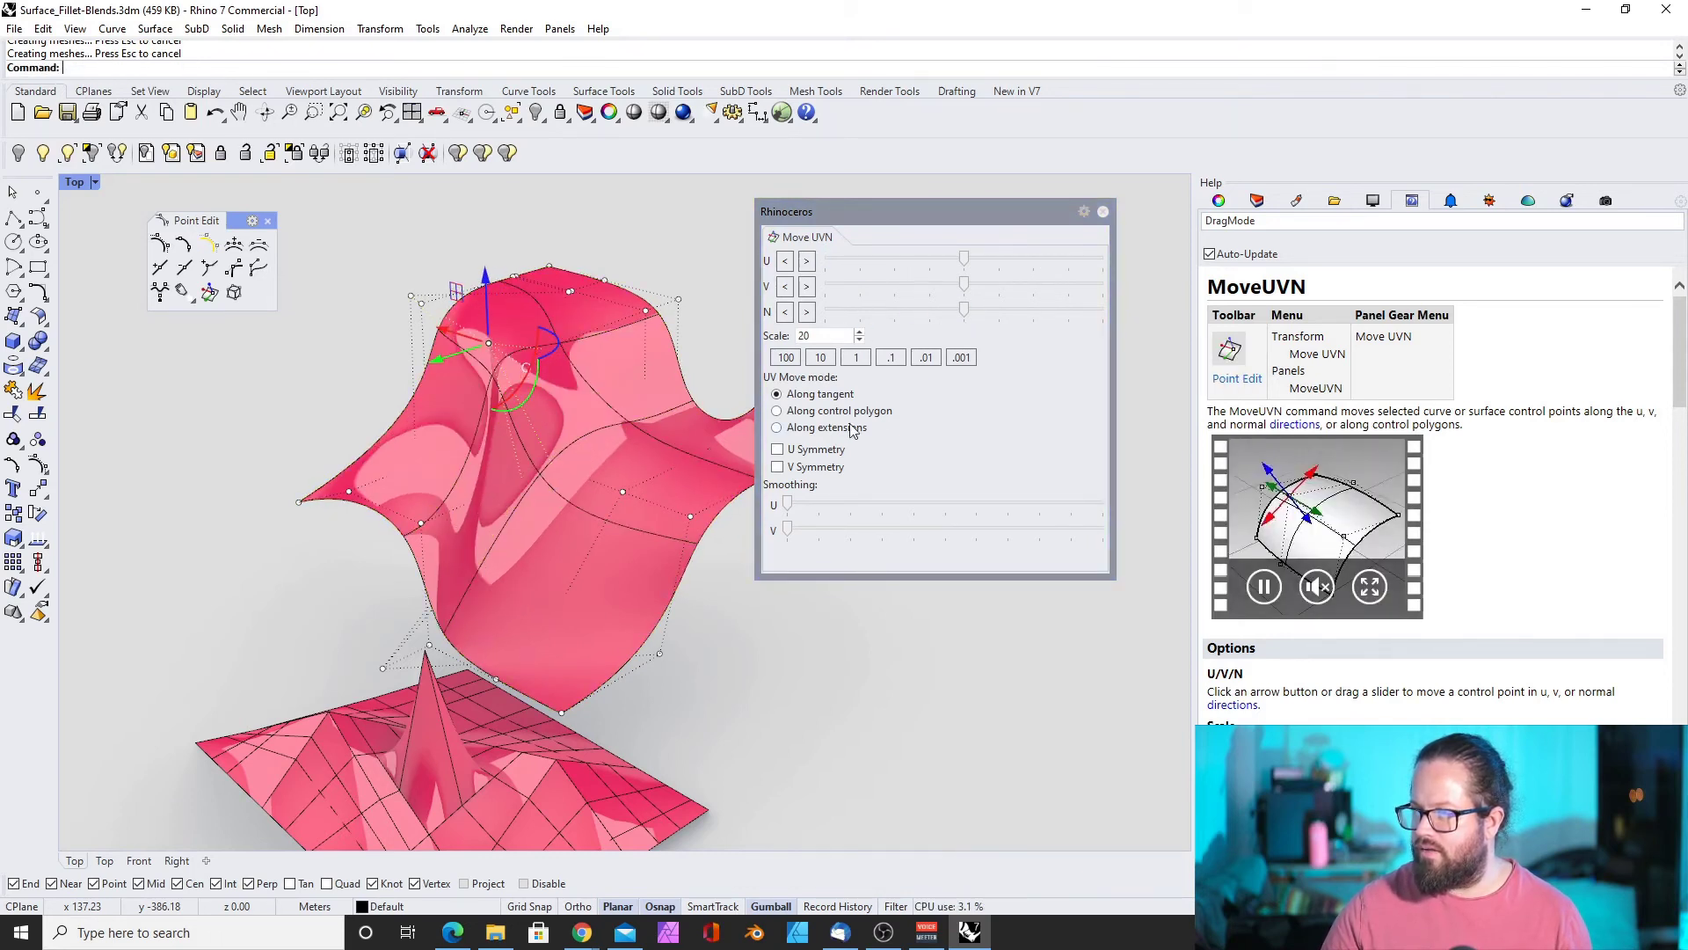
pyautogui.click(776, 411)
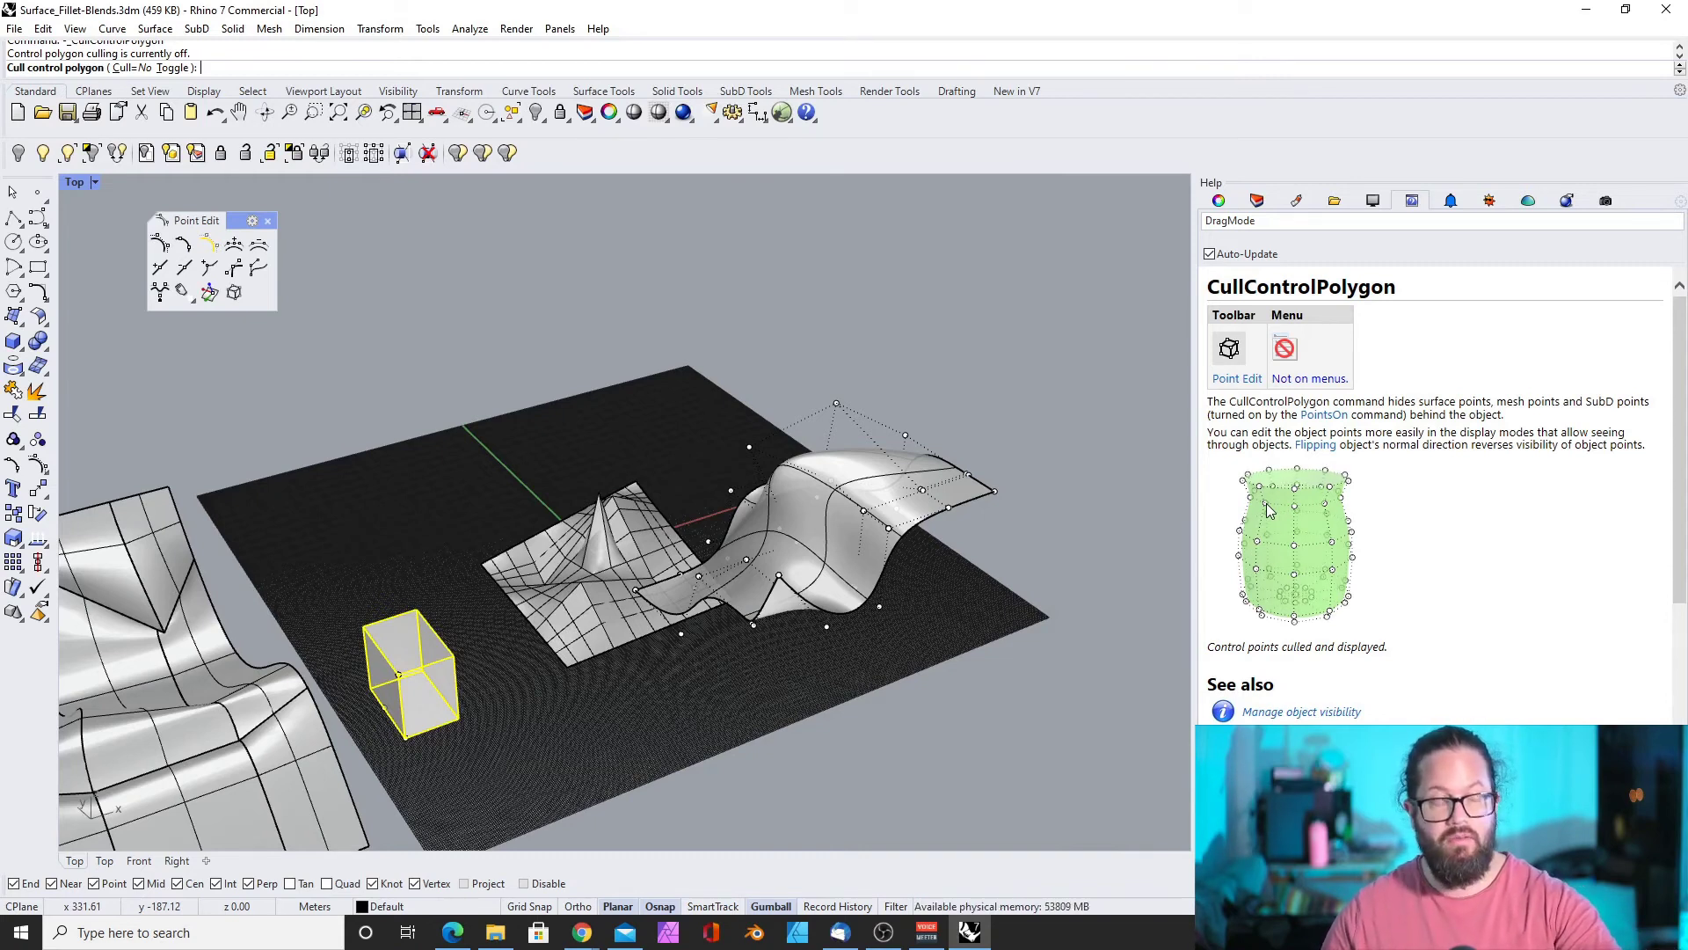
# Change the viewport's display mode to Wireframe
pyautogui.moveTo(890, 488); pyautogui.dragTo(757, 487, button='right')
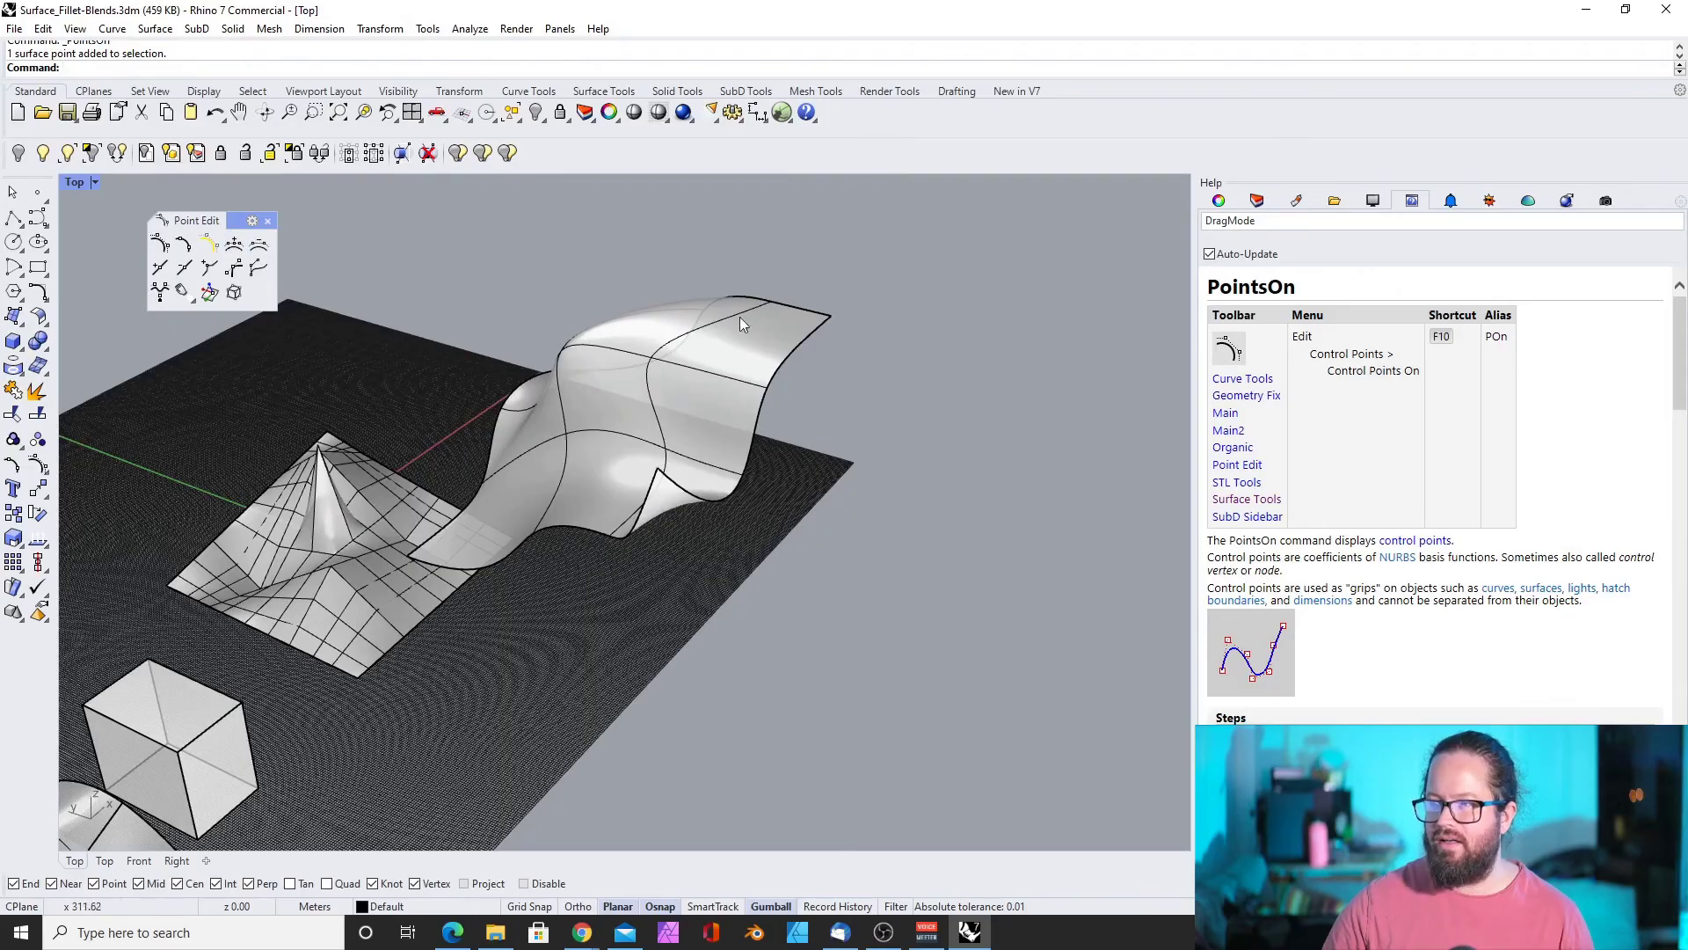
pyautogui.scroll(-5, 742, 325)
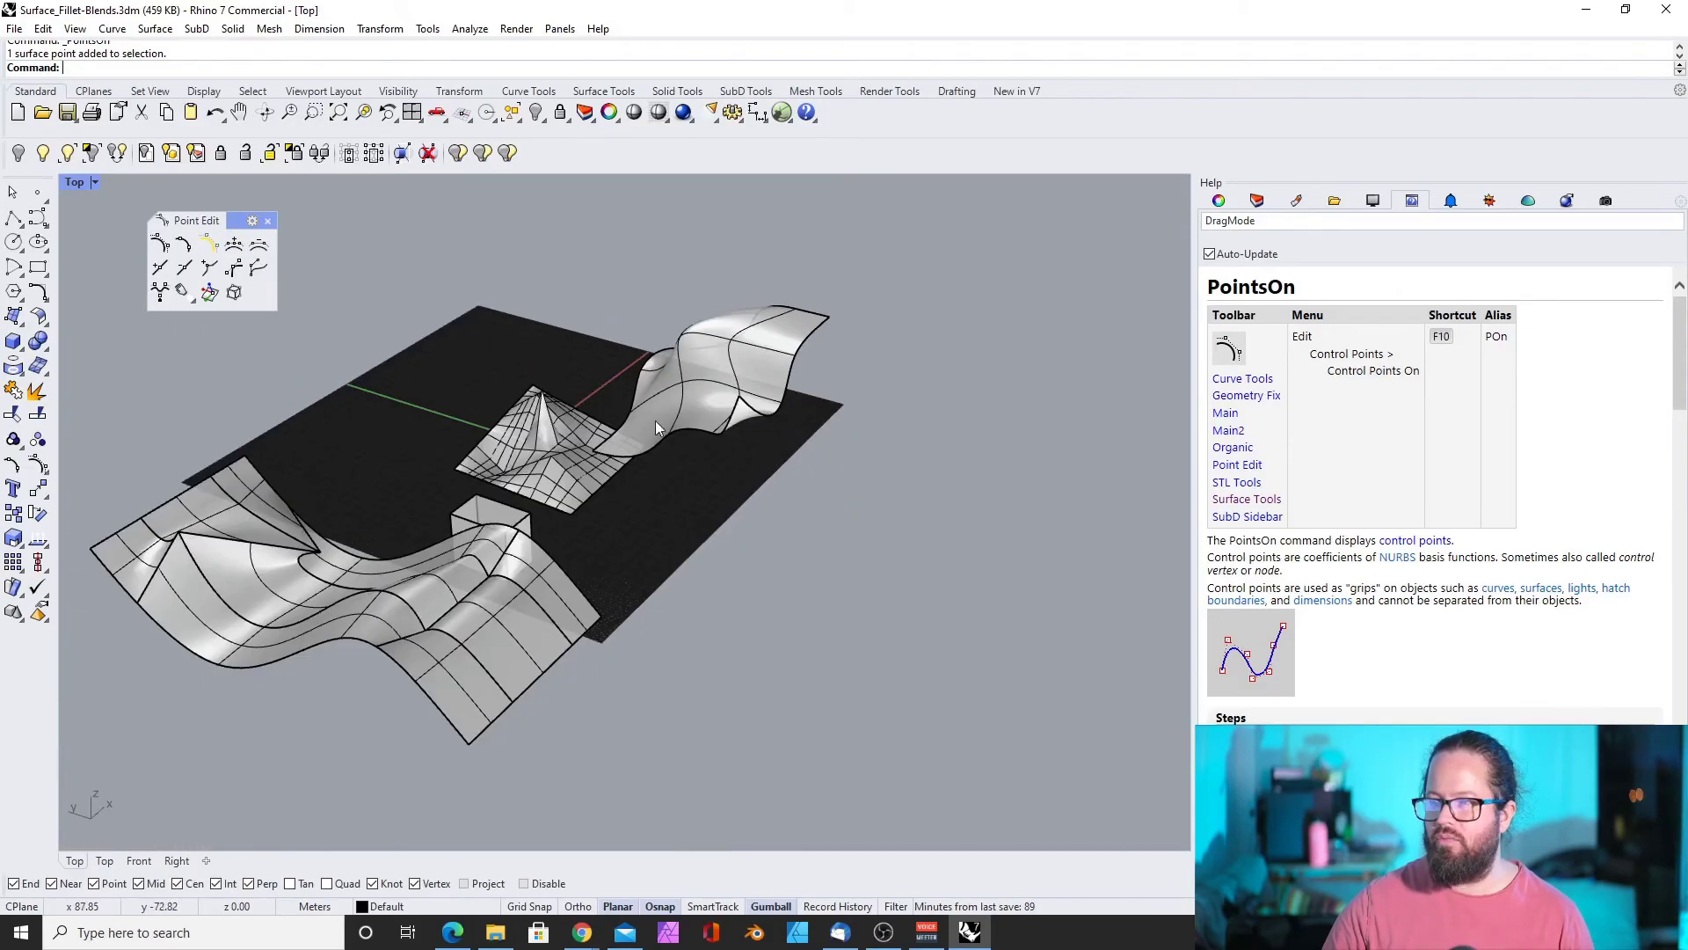
pyautogui.click(75, 184)
pyautogui.click(88, 245)
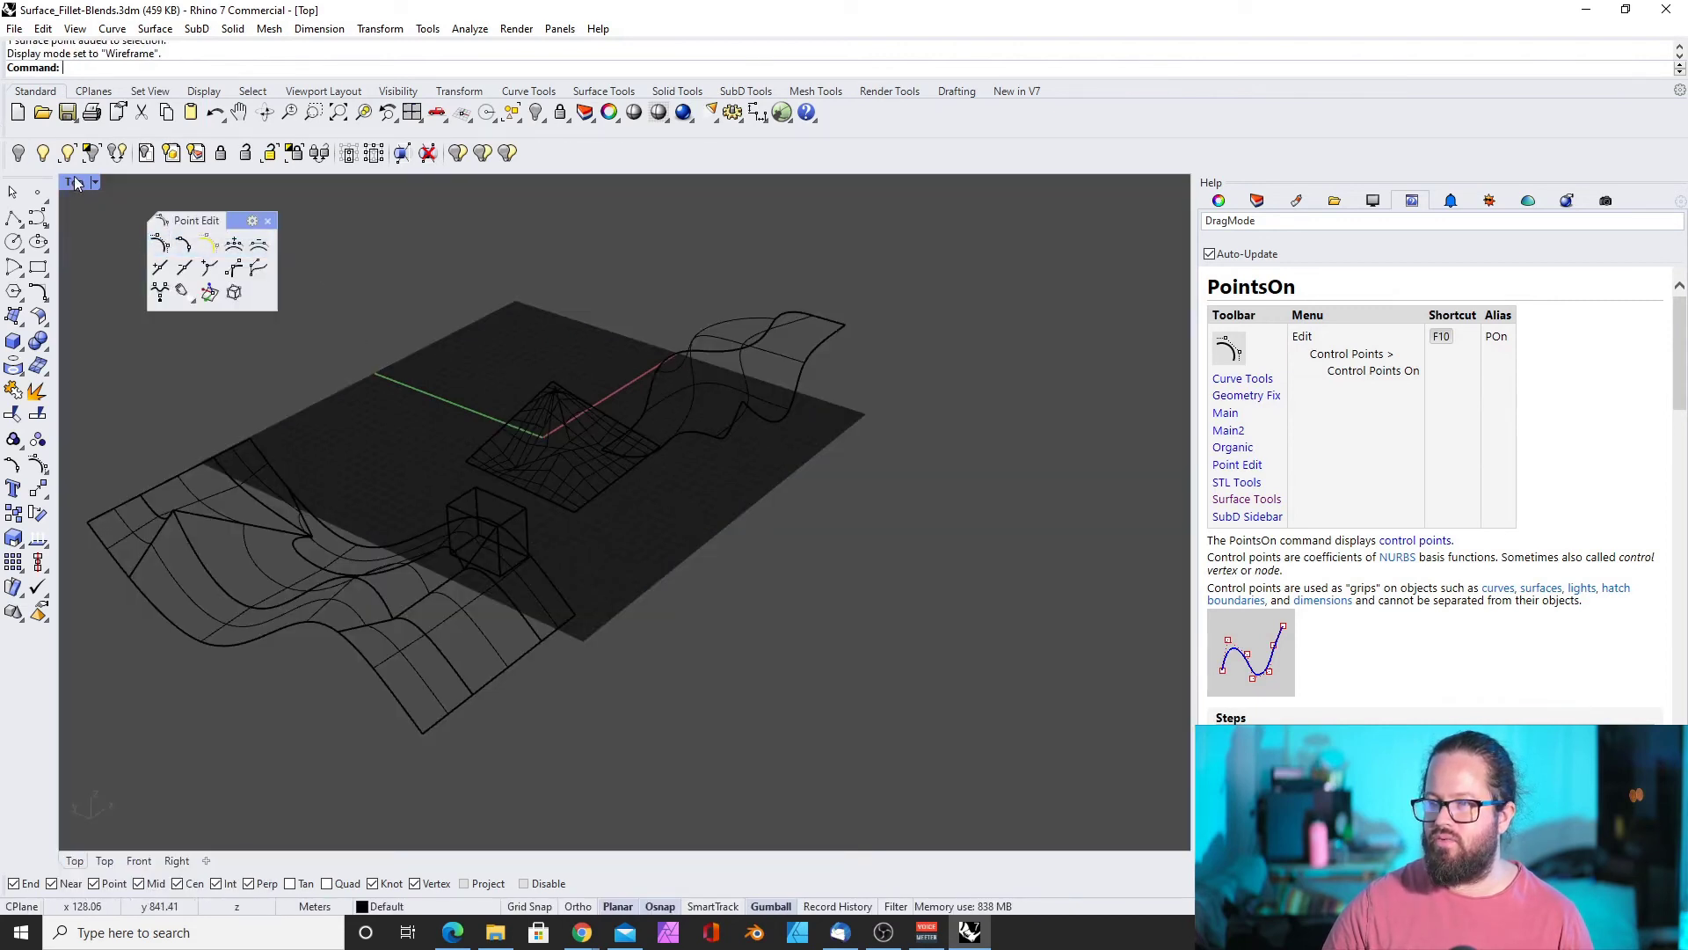
# Change the viewport from wireframe to a shaded display and explode the box into separate surfaces
pyautogui.click(75, 184)
pyautogui.click(96, 278)
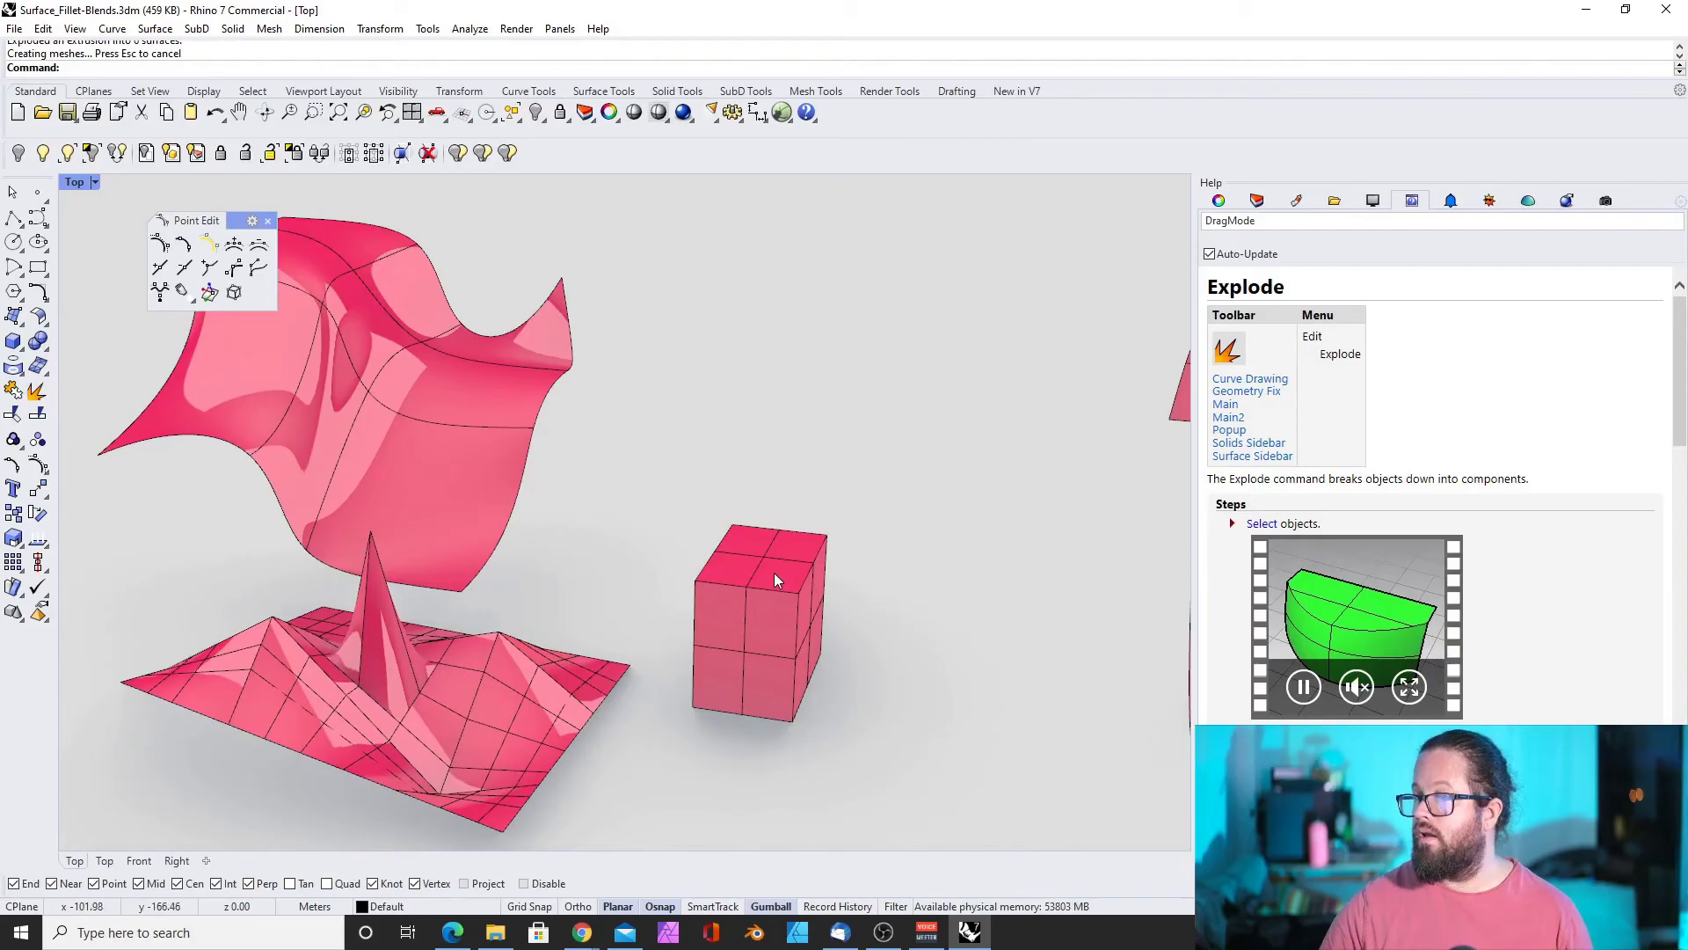
pyautogui.click(774, 572)
pyautogui.scroll(3, 686, 478)
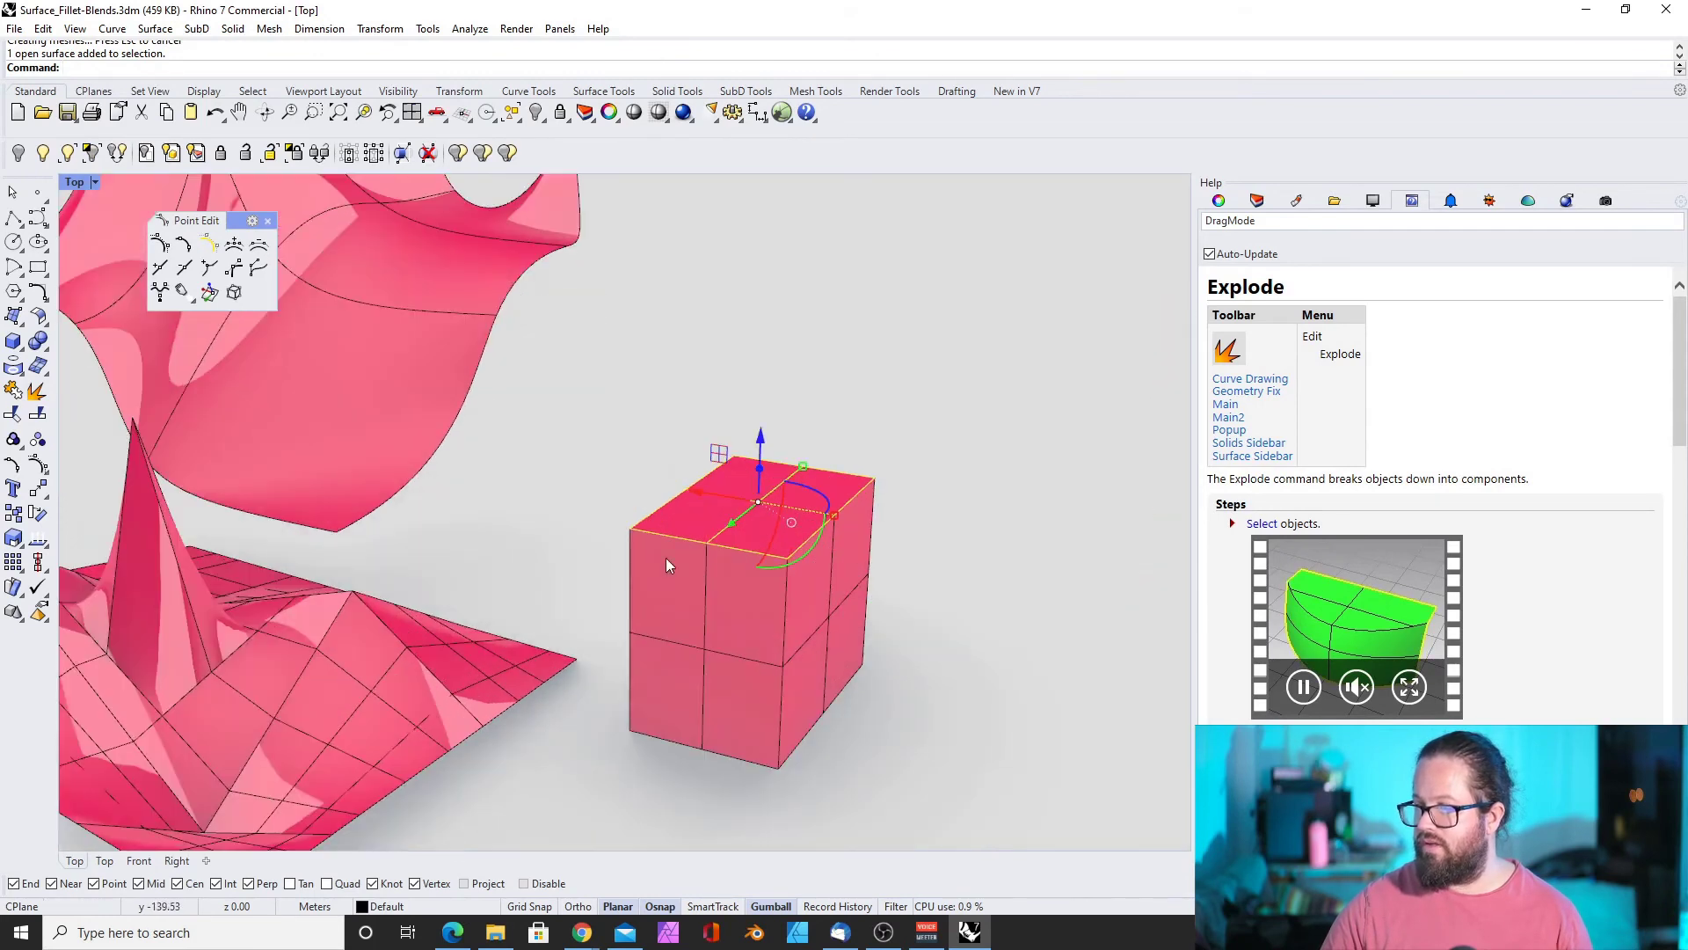
pyautogui.press('Escape')
# Join all of the box's separate surfaces into one closed polysurface
pyautogui.click(748, 516)
pyautogui.scroll(2, 747, 515)
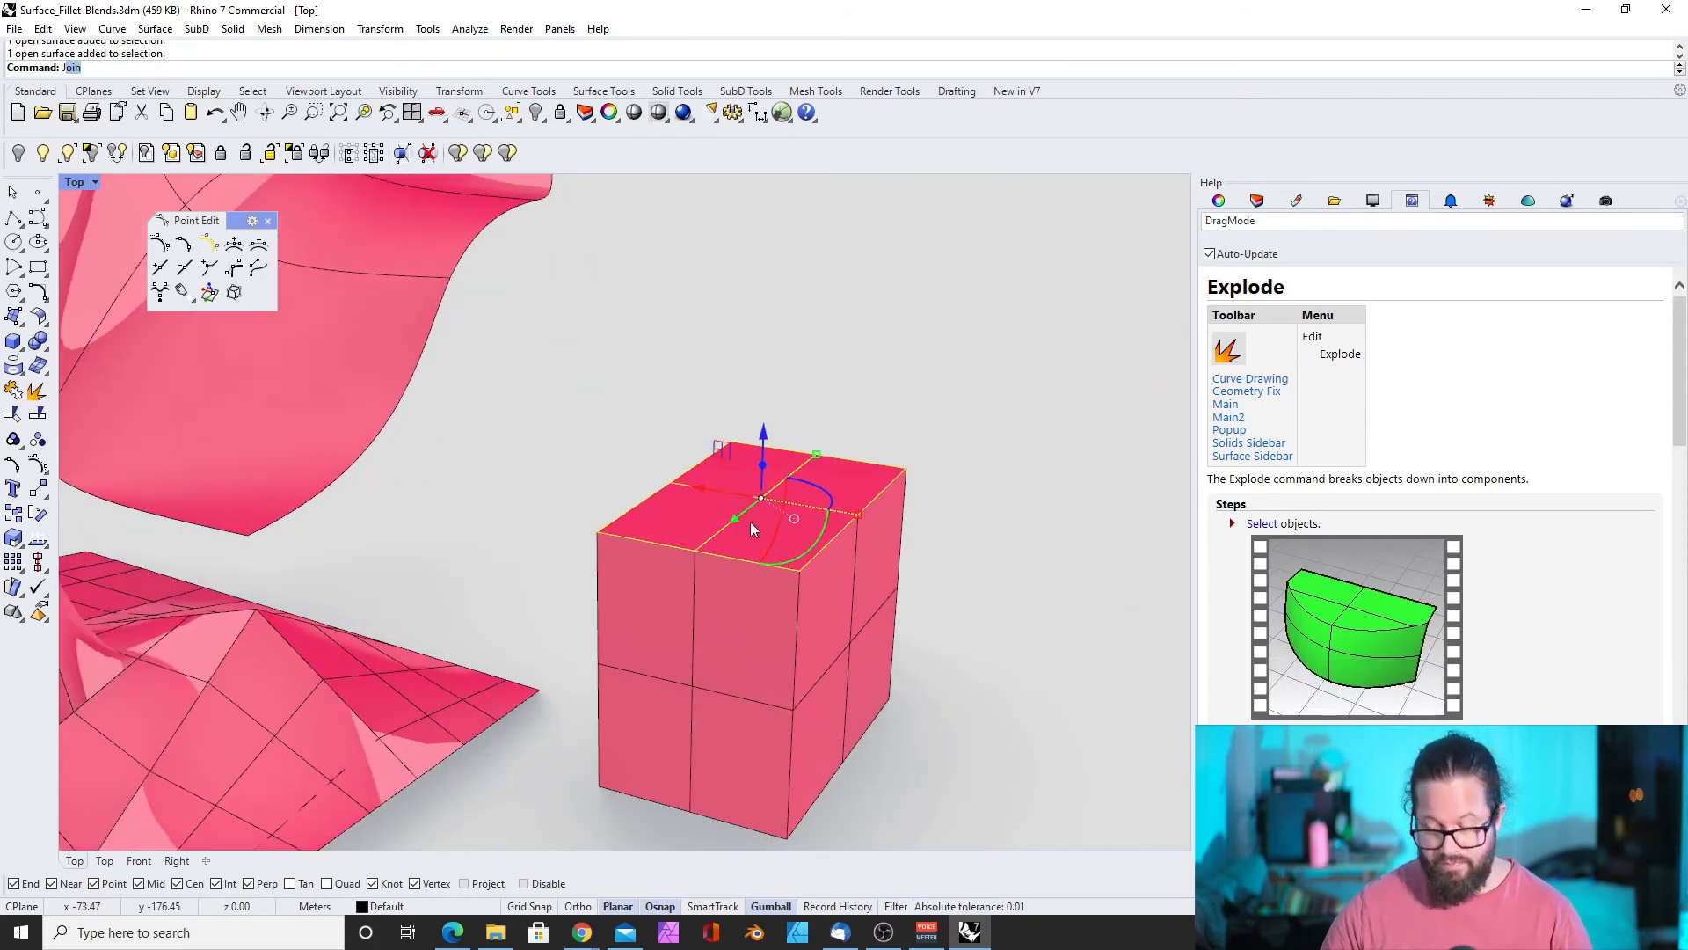
pyautogui.press('Return')
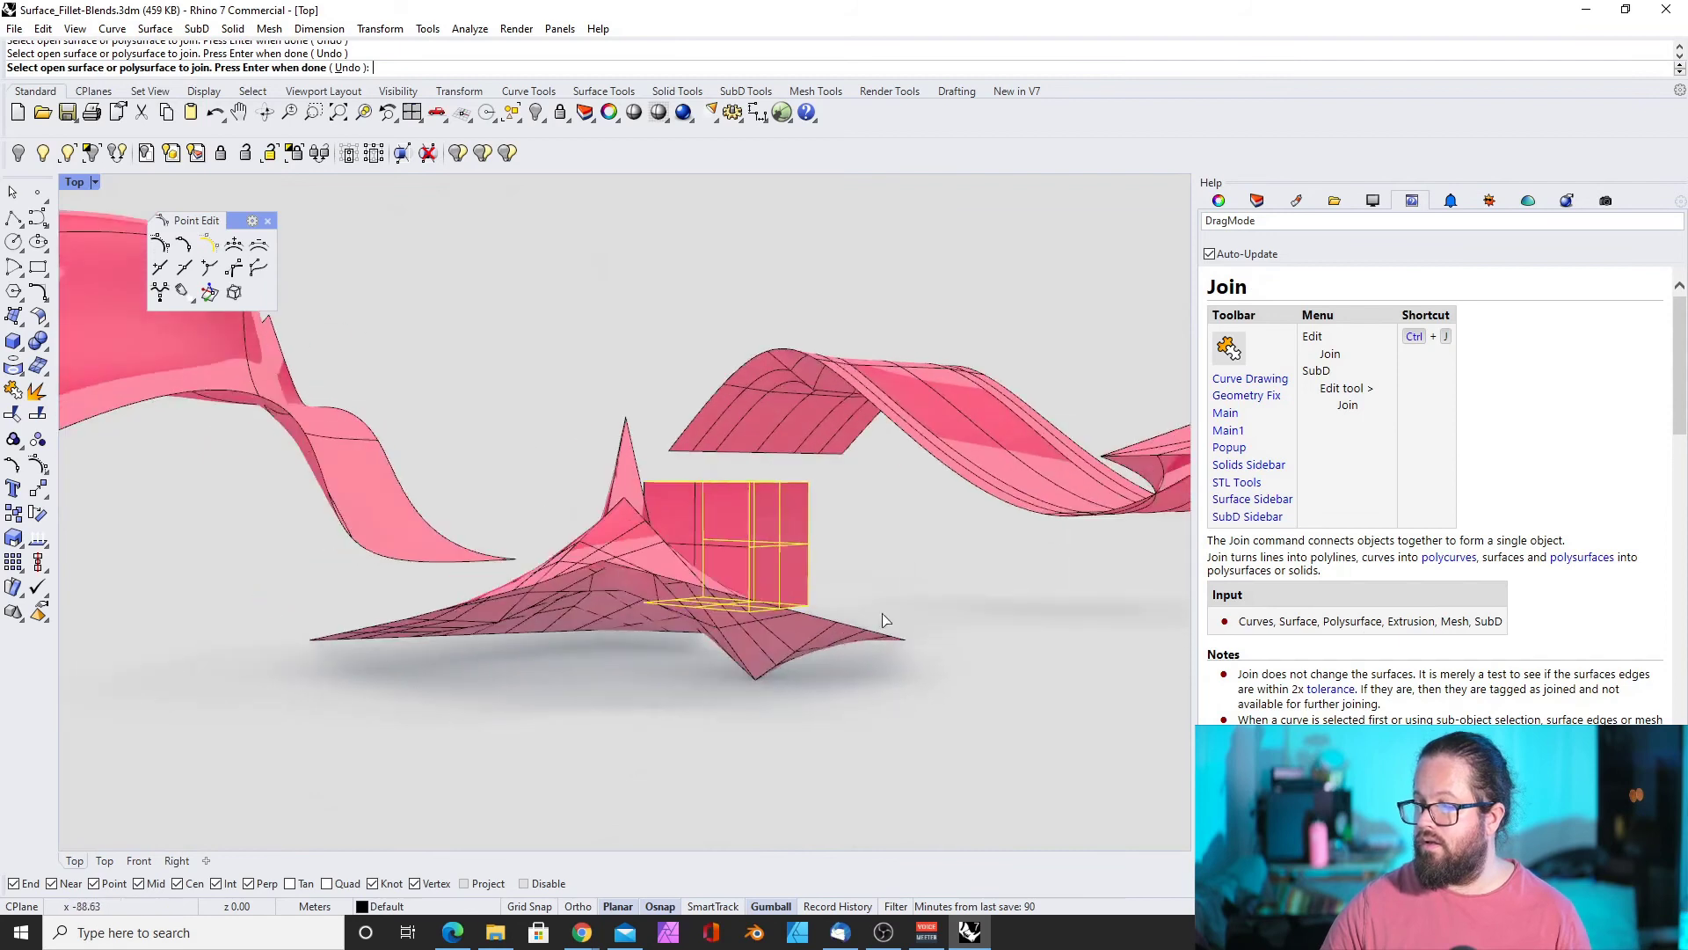
pyautogui.moveTo(566, 513); pyautogui.dragTo(906, 466, button='right')
pyautogui.press('Return')
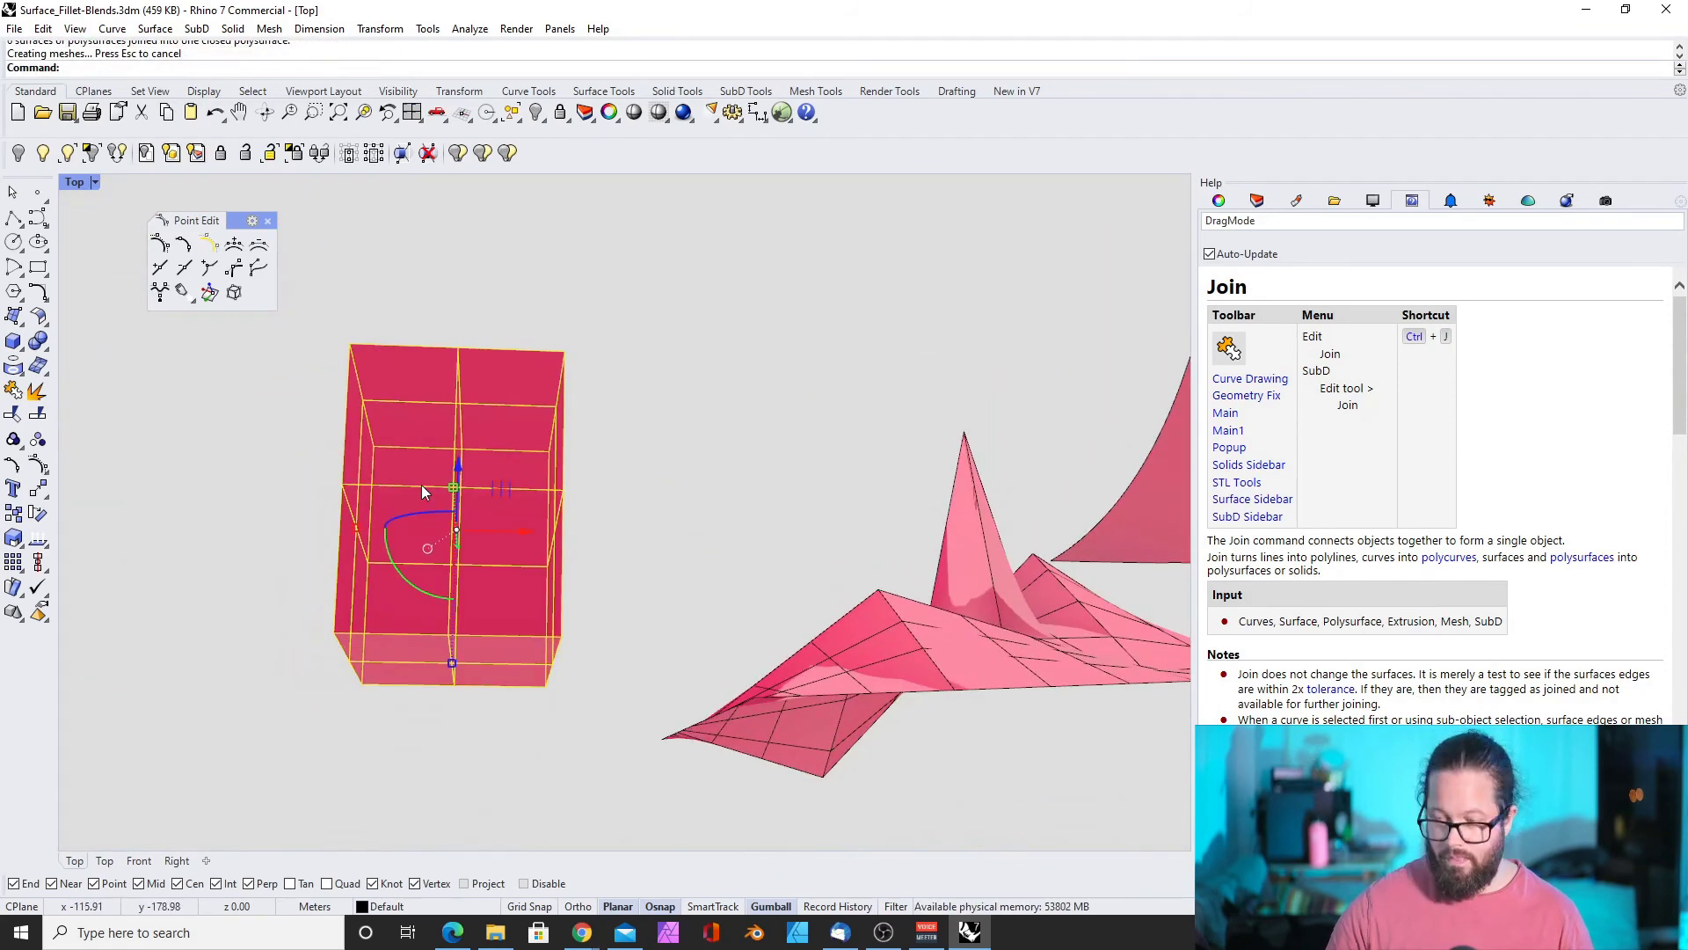
pyautogui.scroll(-4, 417, 480)
pyautogui.moveTo(416, 480); pyautogui.dragTo(365, 611, button='right')
pyautogui.scroll(4, 442, 438)
pyautogui.press('Escape')
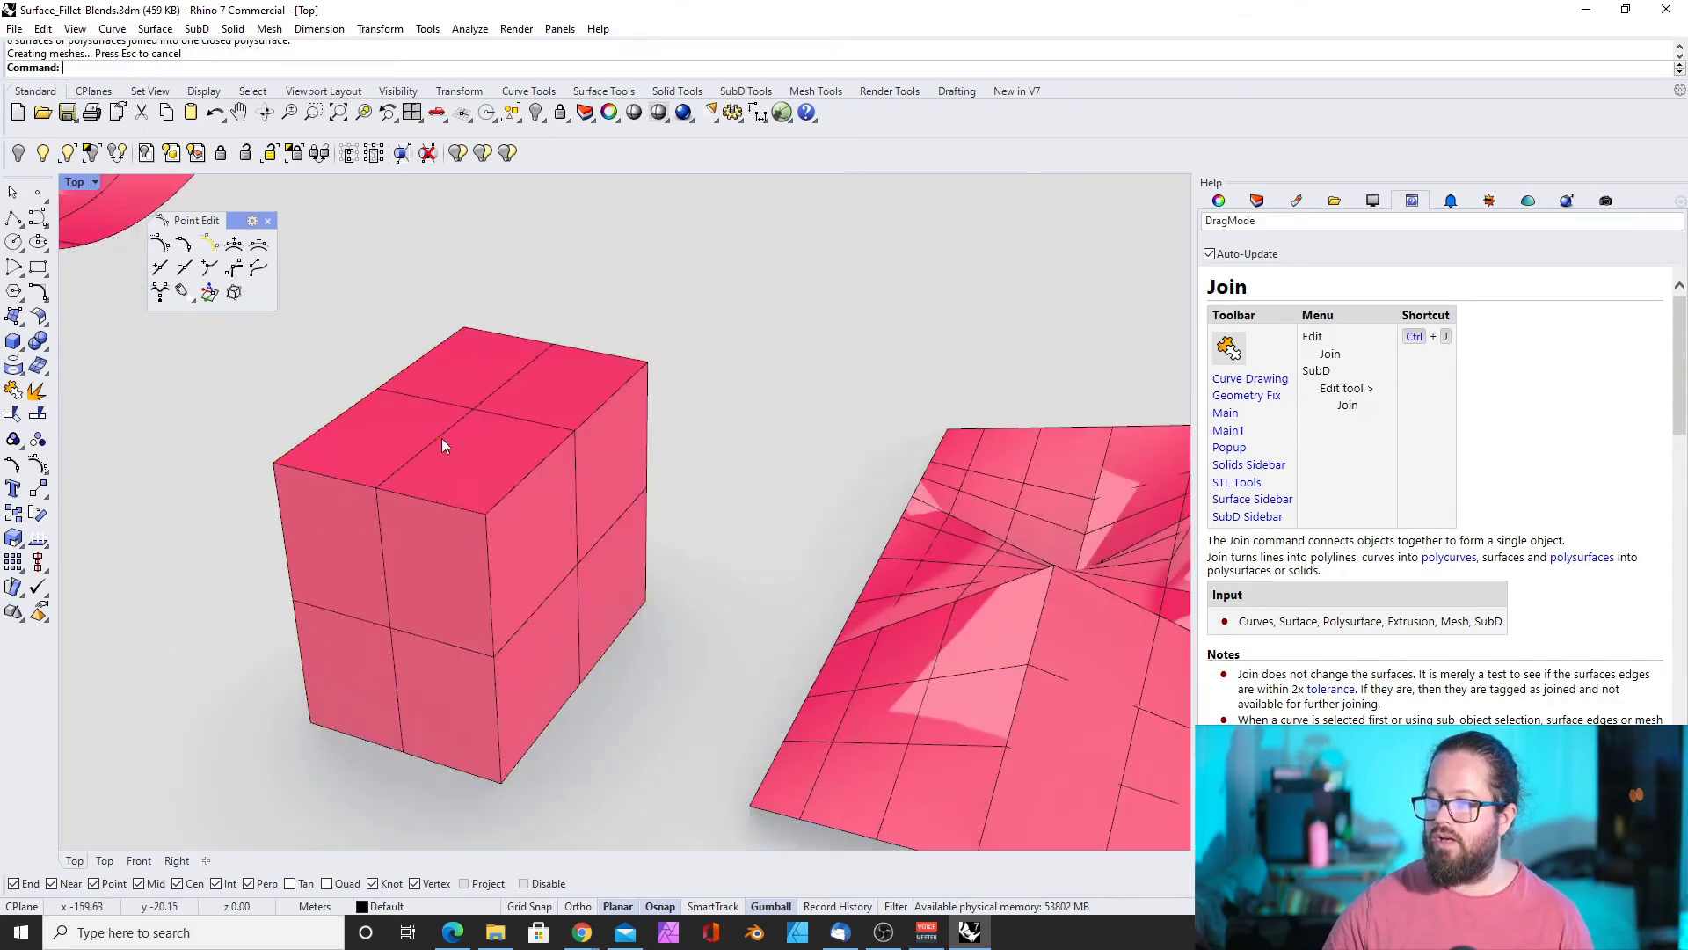
# Try to turn on control points for the joined box, and delete the box
pyautogui.click(441, 445)
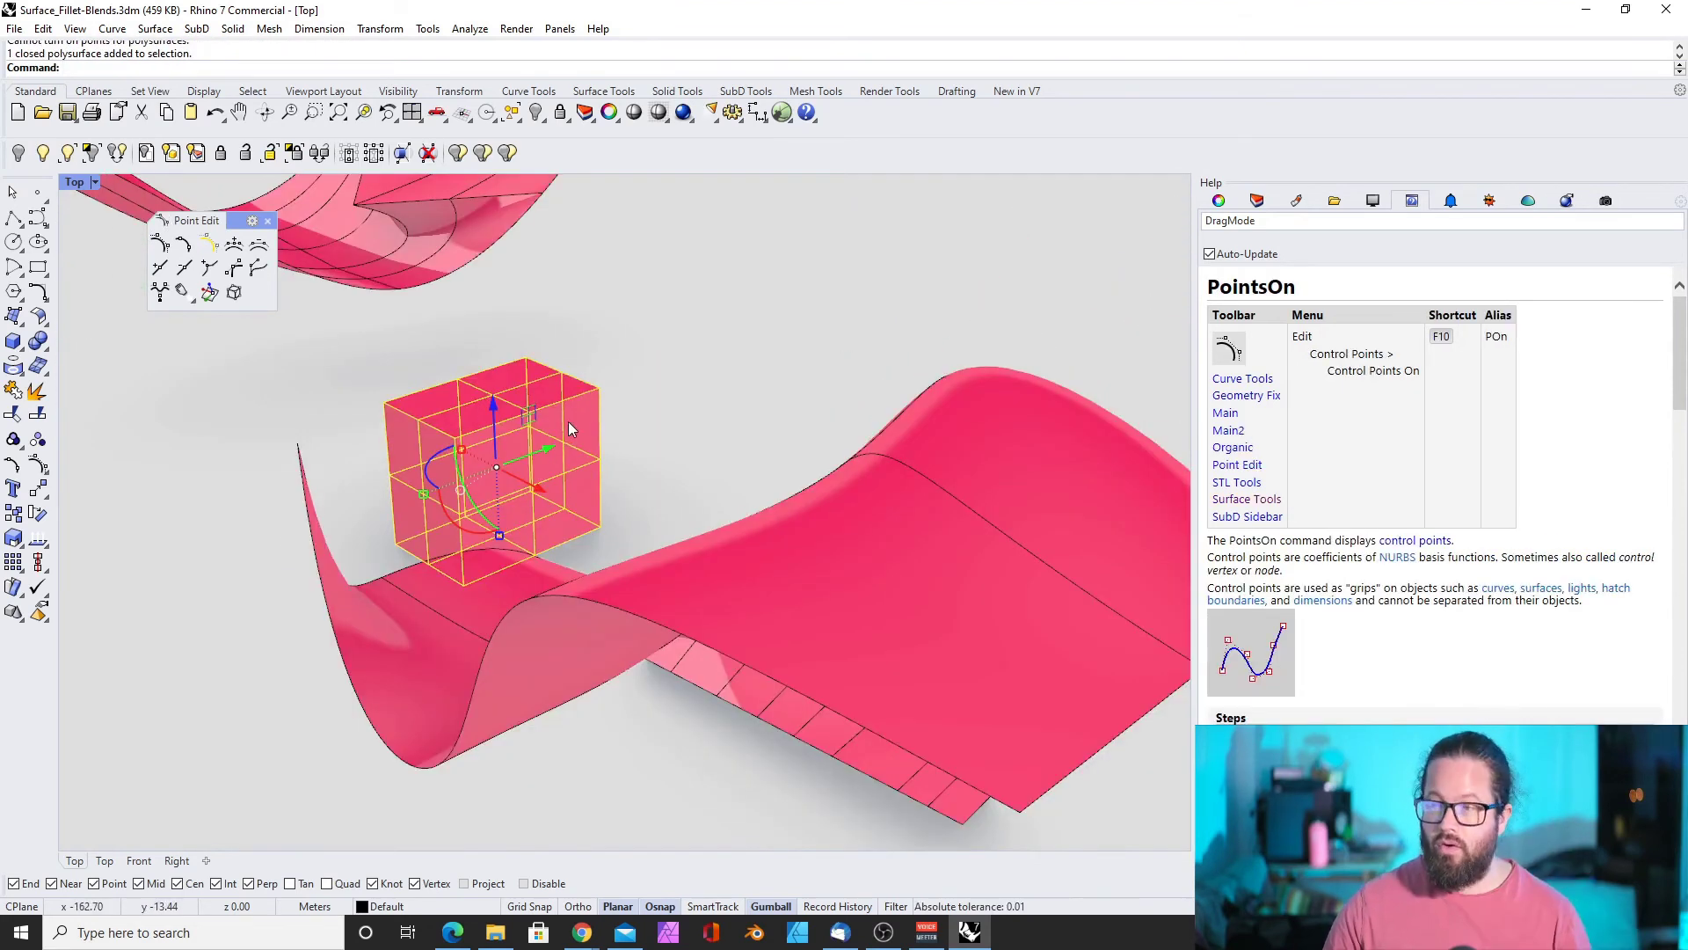
pyautogui.press('Escape')
pyautogui.click(472, 396)
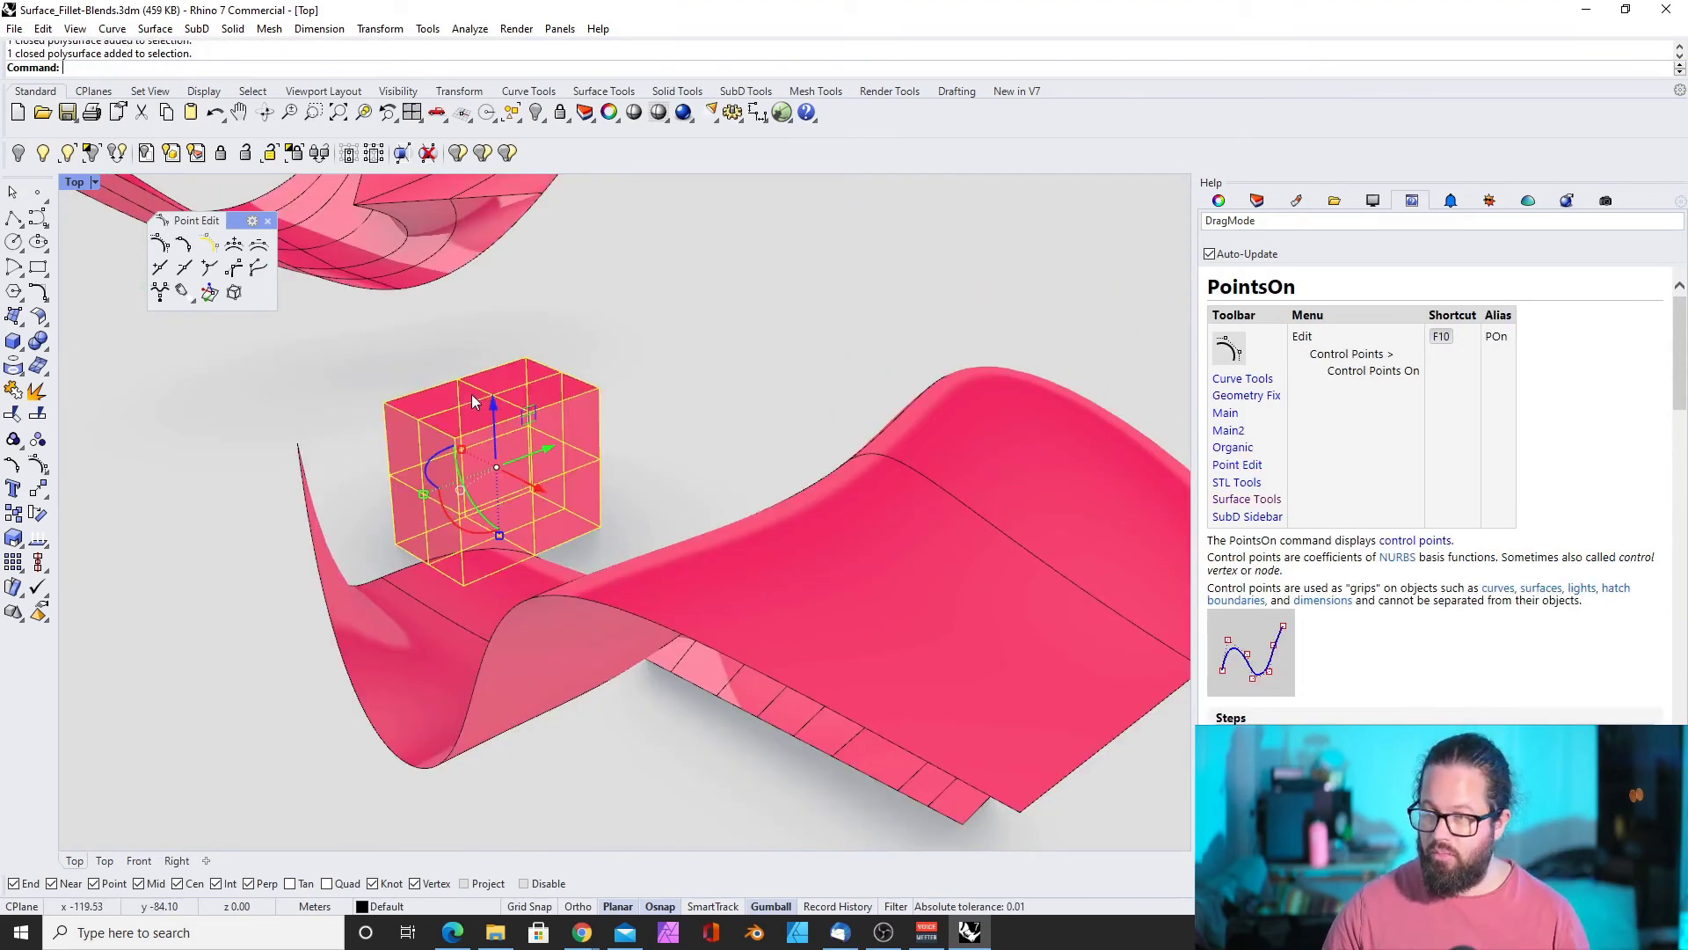
pyautogui.press('Delete')
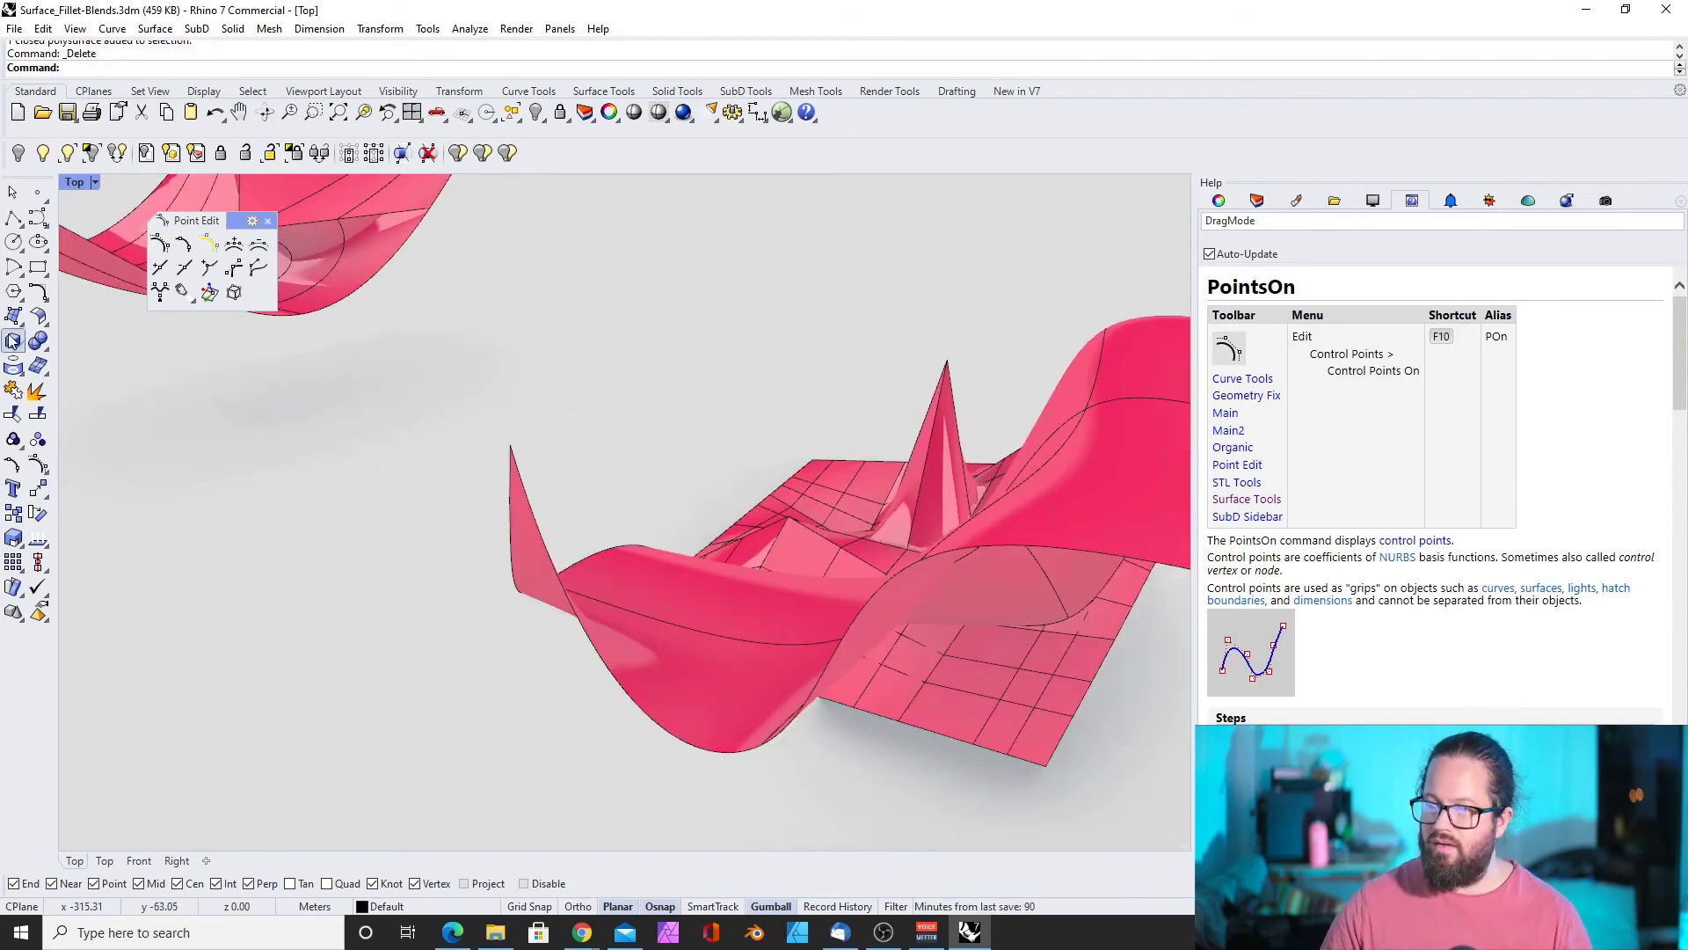
pyautogui.click(13, 341)
pyautogui.click(318, 437)
pyautogui.click(280, 619)
pyautogui.press('Escape')
pyautogui.scroll(-10, 540, 399)
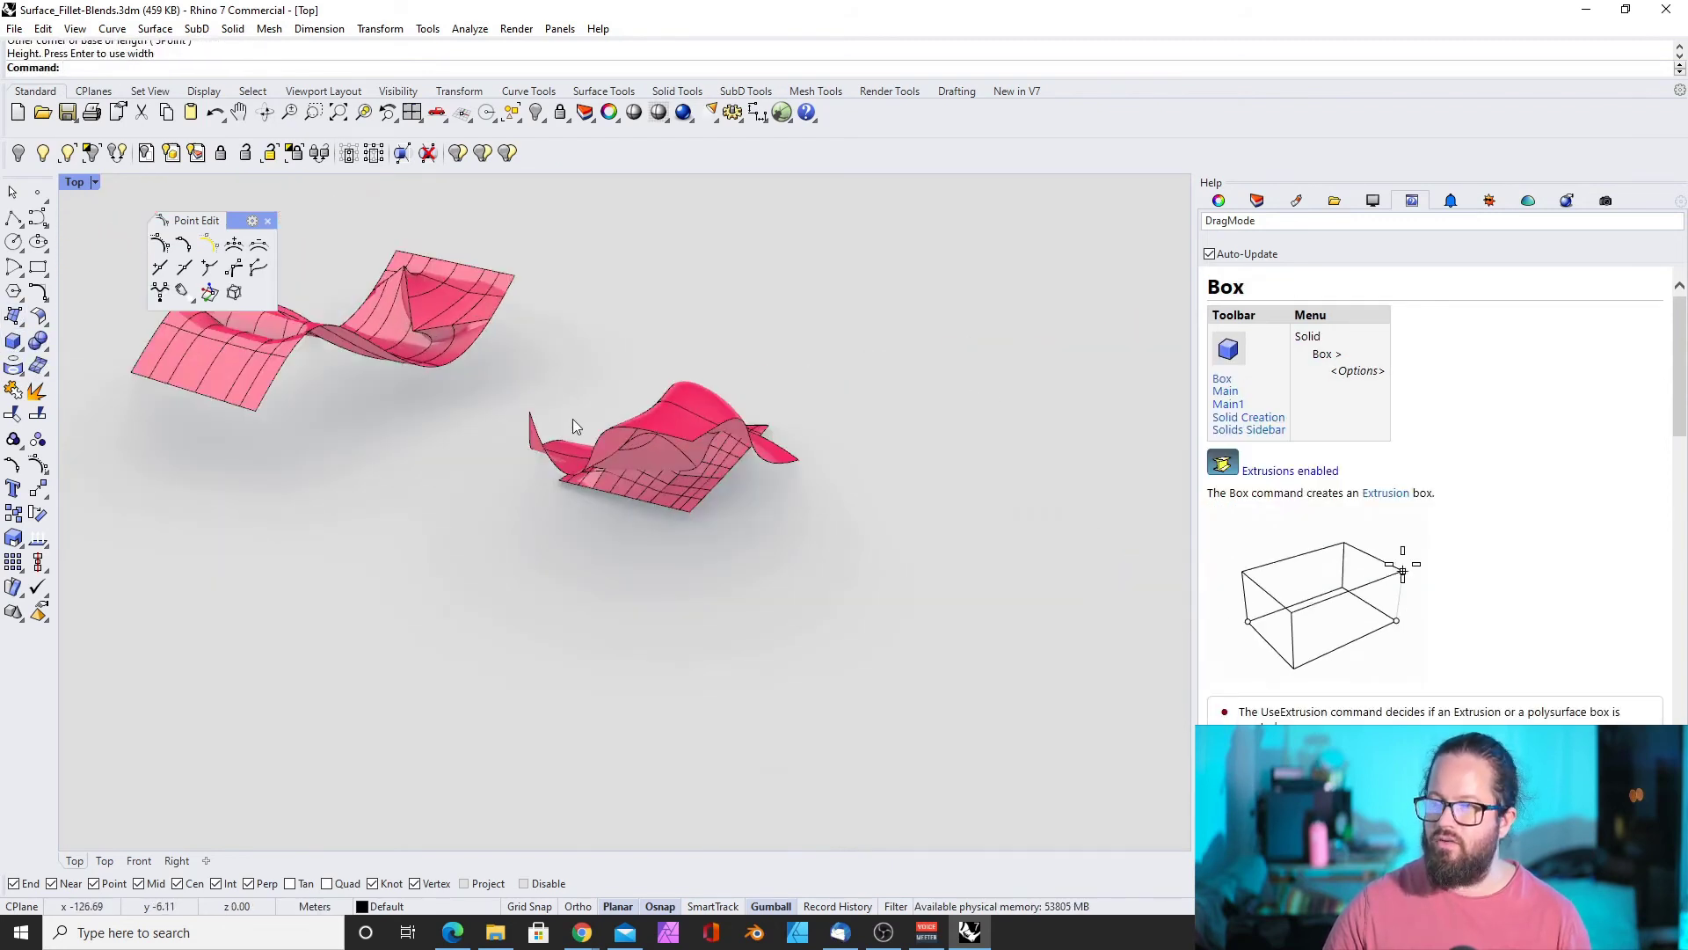
pyautogui.moveTo(572, 418); pyautogui.dragTo(479, 480, button='right')
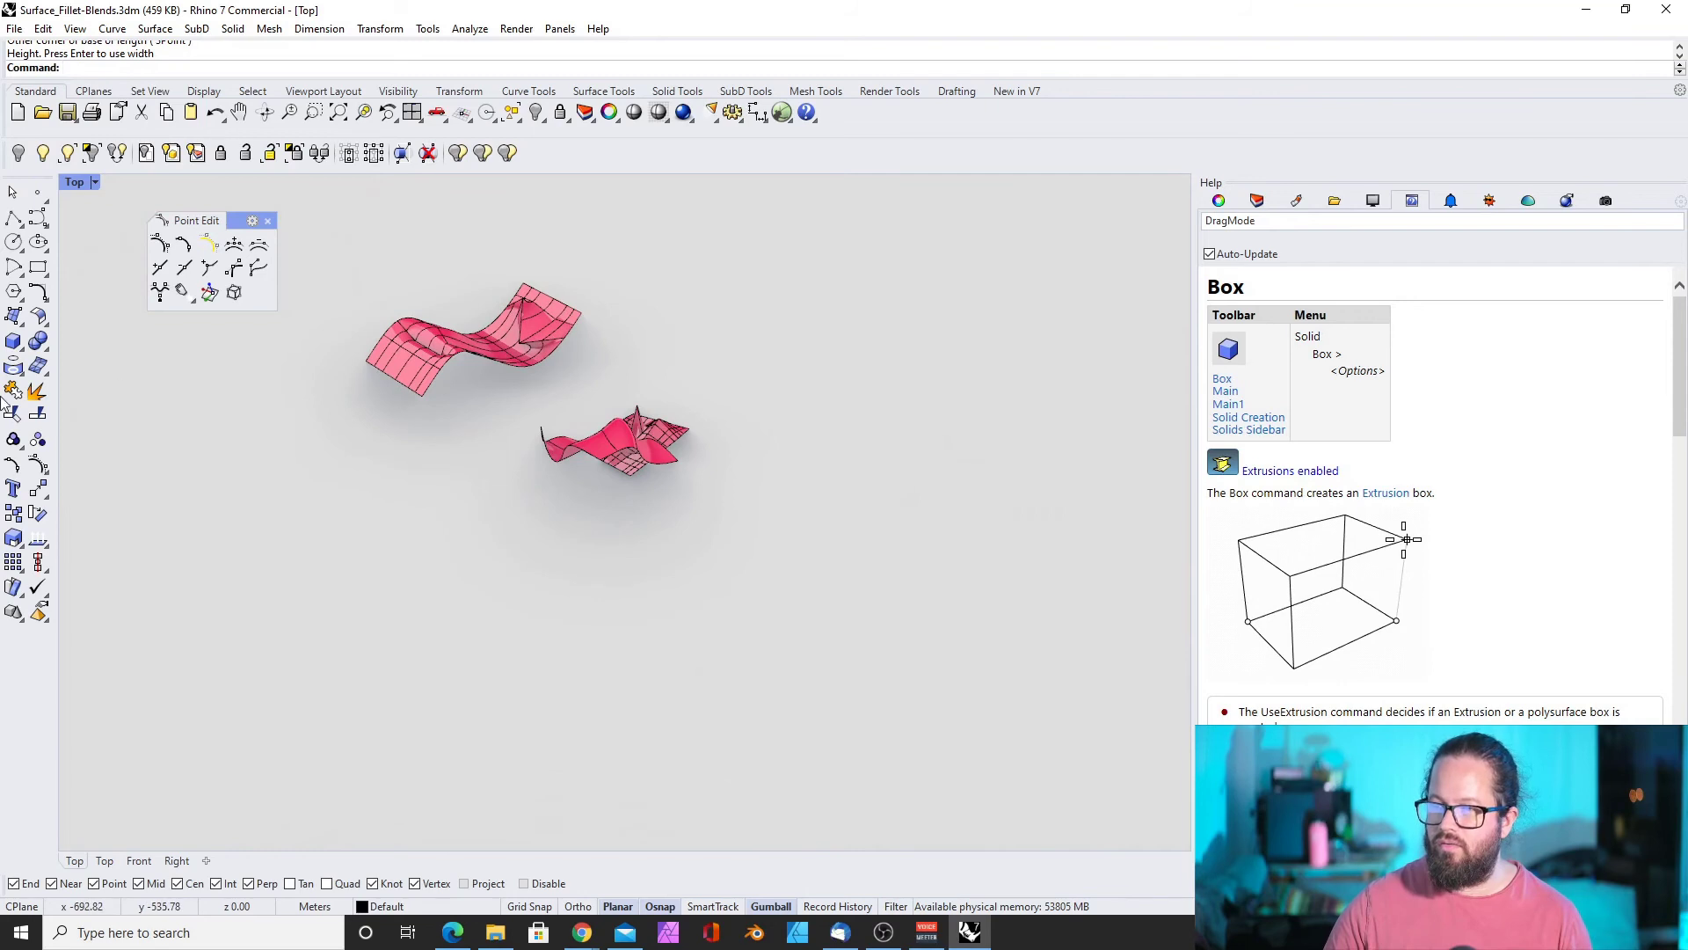
# Draw a new solid box on the open ground away from the existing surfaces
pyautogui.click(15, 350)
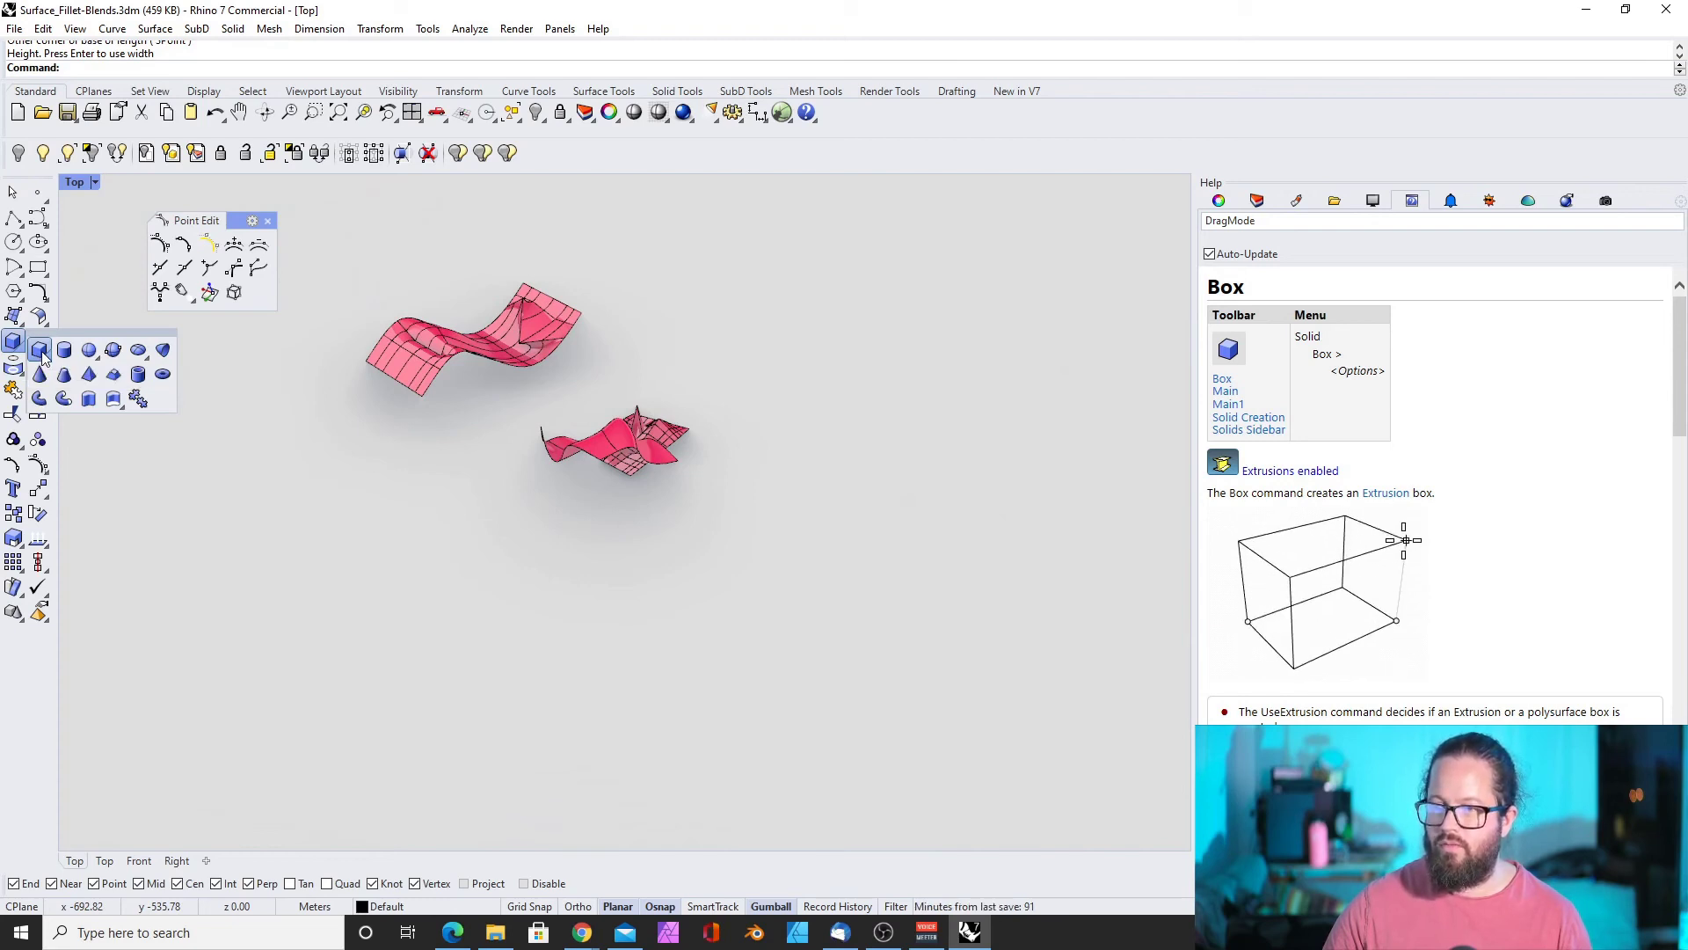
pyautogui.click(39, 351)
pyautogui.click(316, 465)
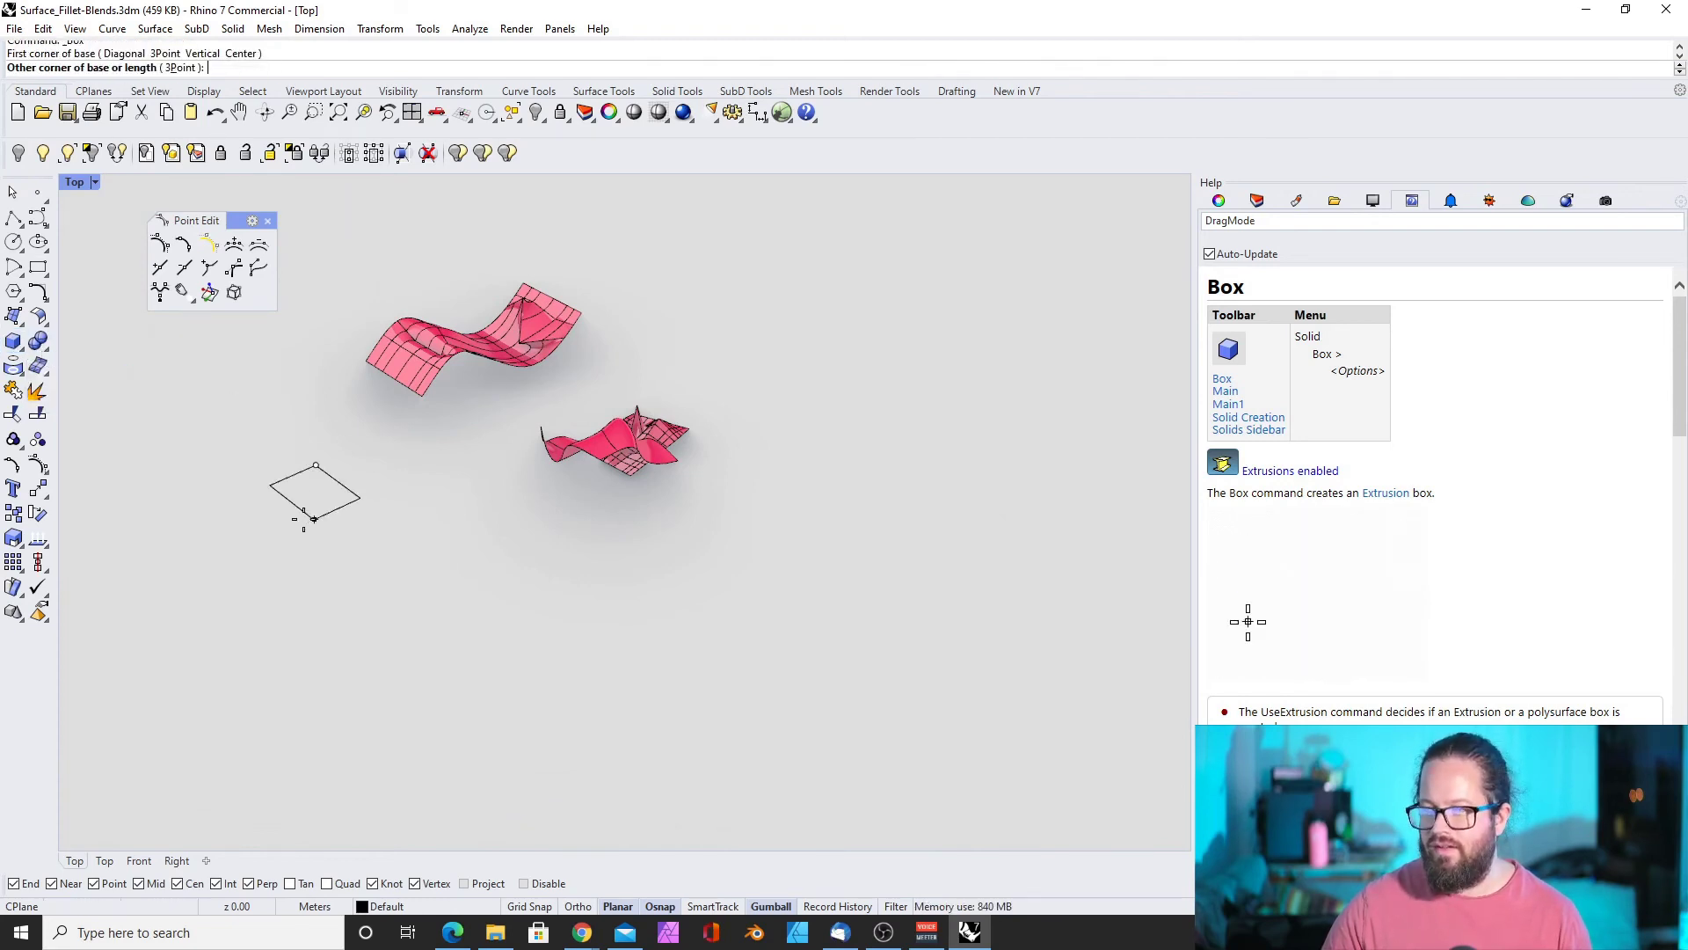
pyautogui.click(301, 519)
pyautogui.click(276, 441)
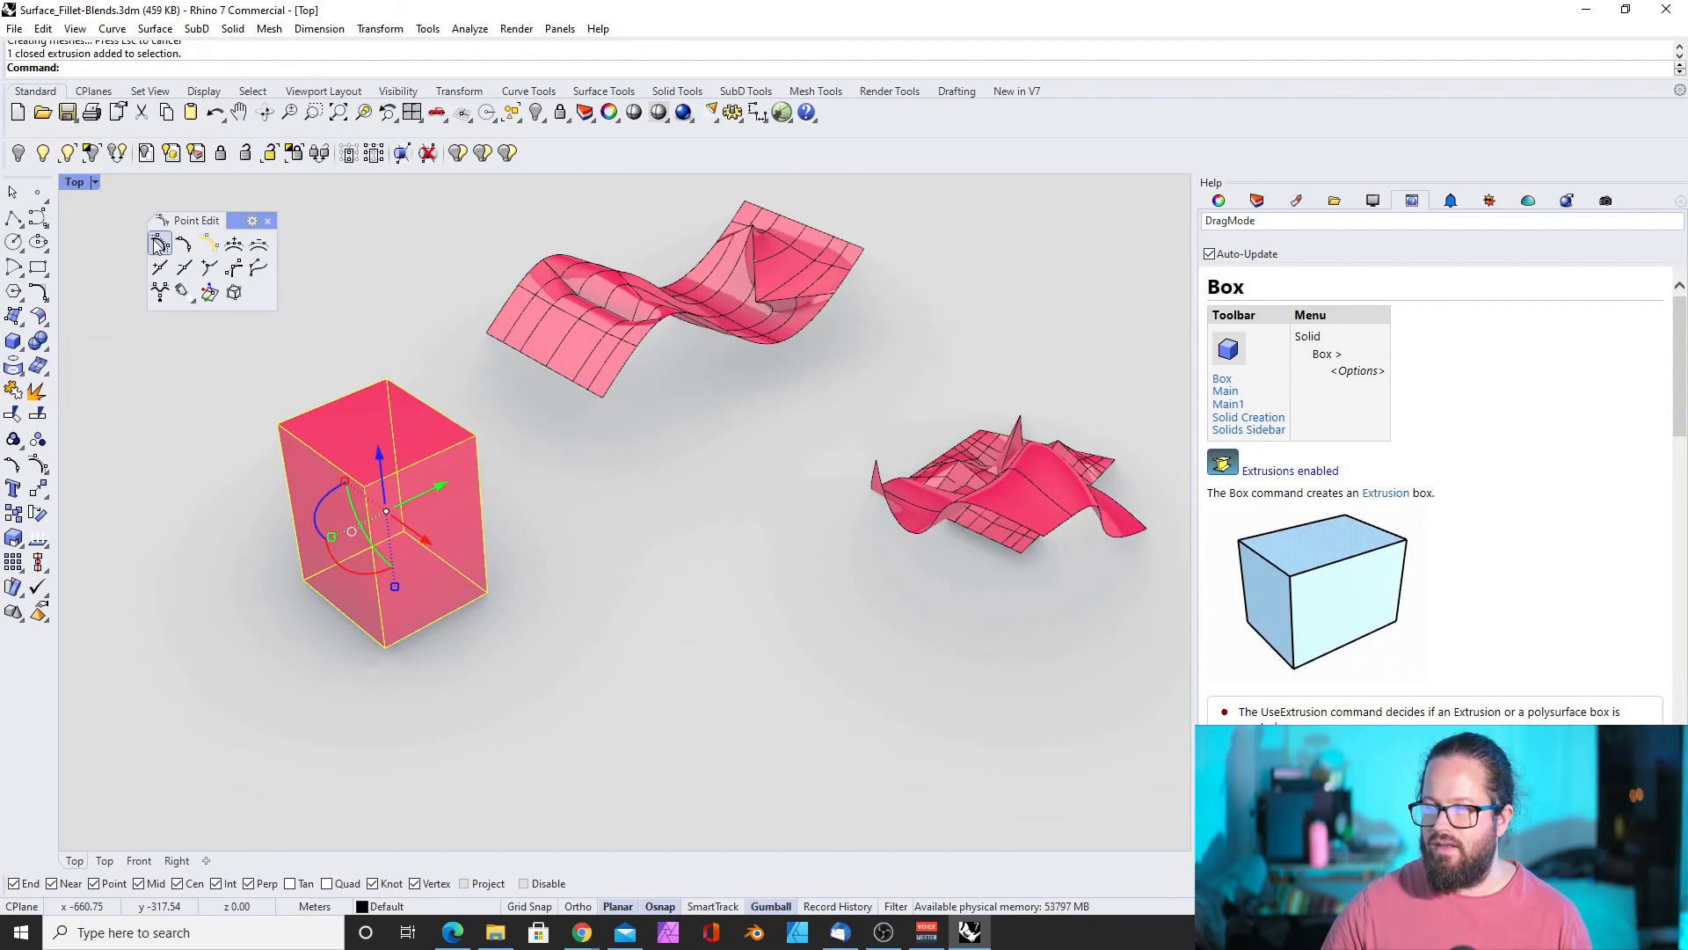
# Turn on the new box's control points and move its bottom corner point with the gumball to skew the extrusion
pyautogui.click(160, 245)
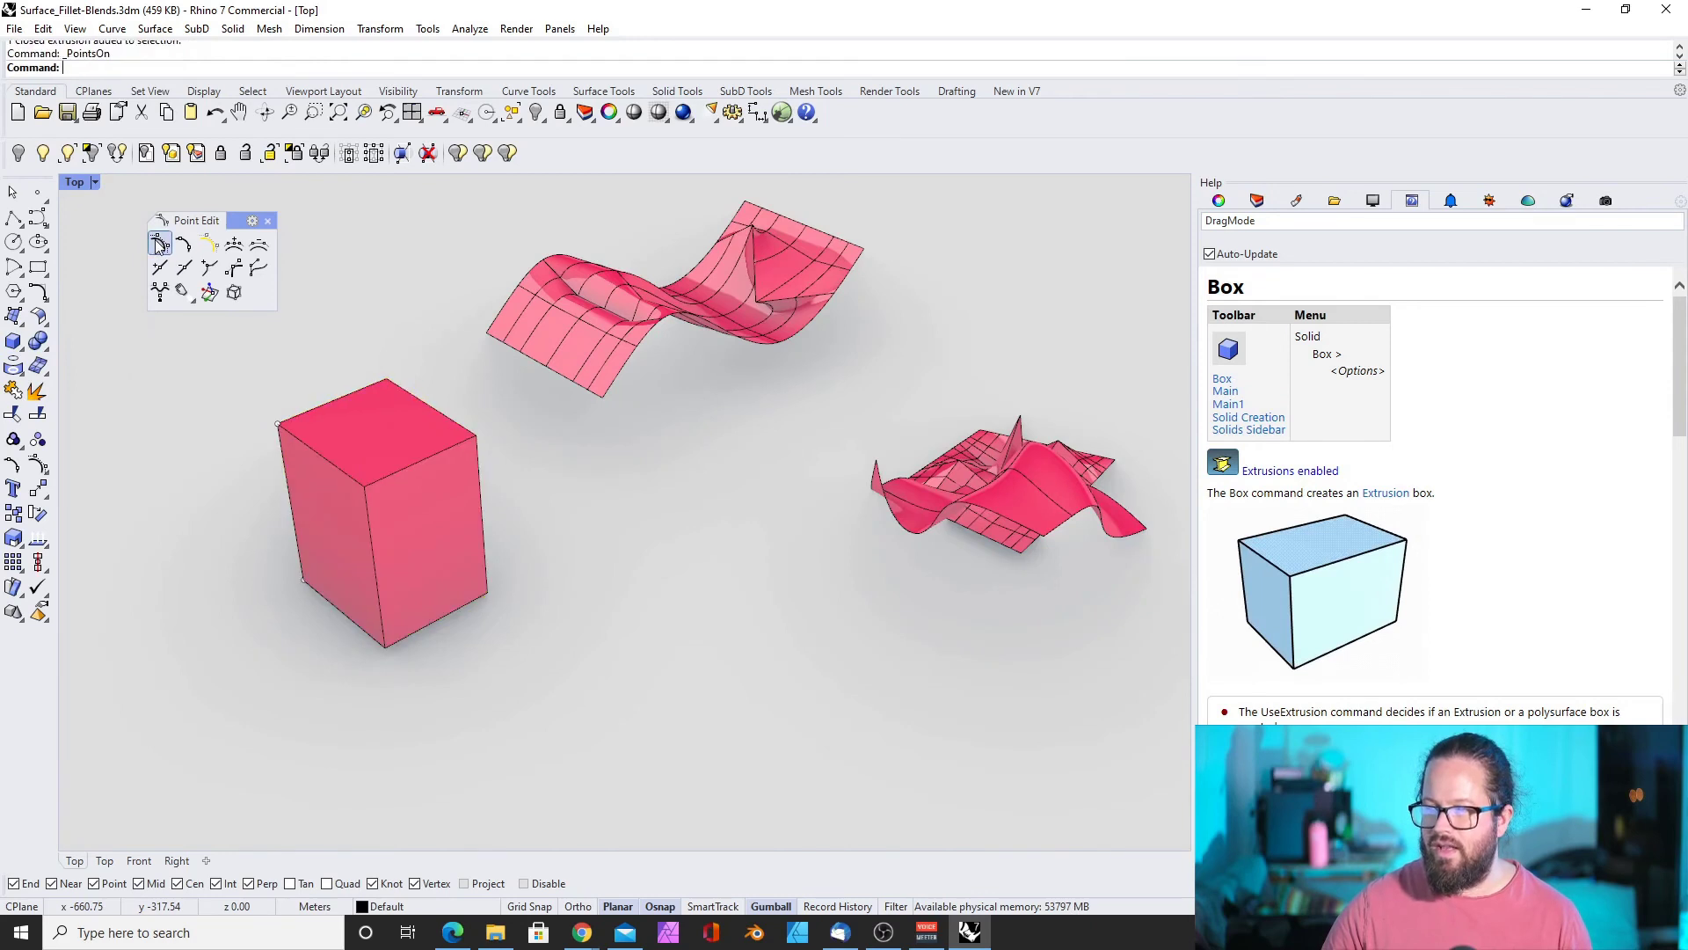
pyautogui.moveTo(331, 455); pyautogui.dragTo(568, 441, button='right')
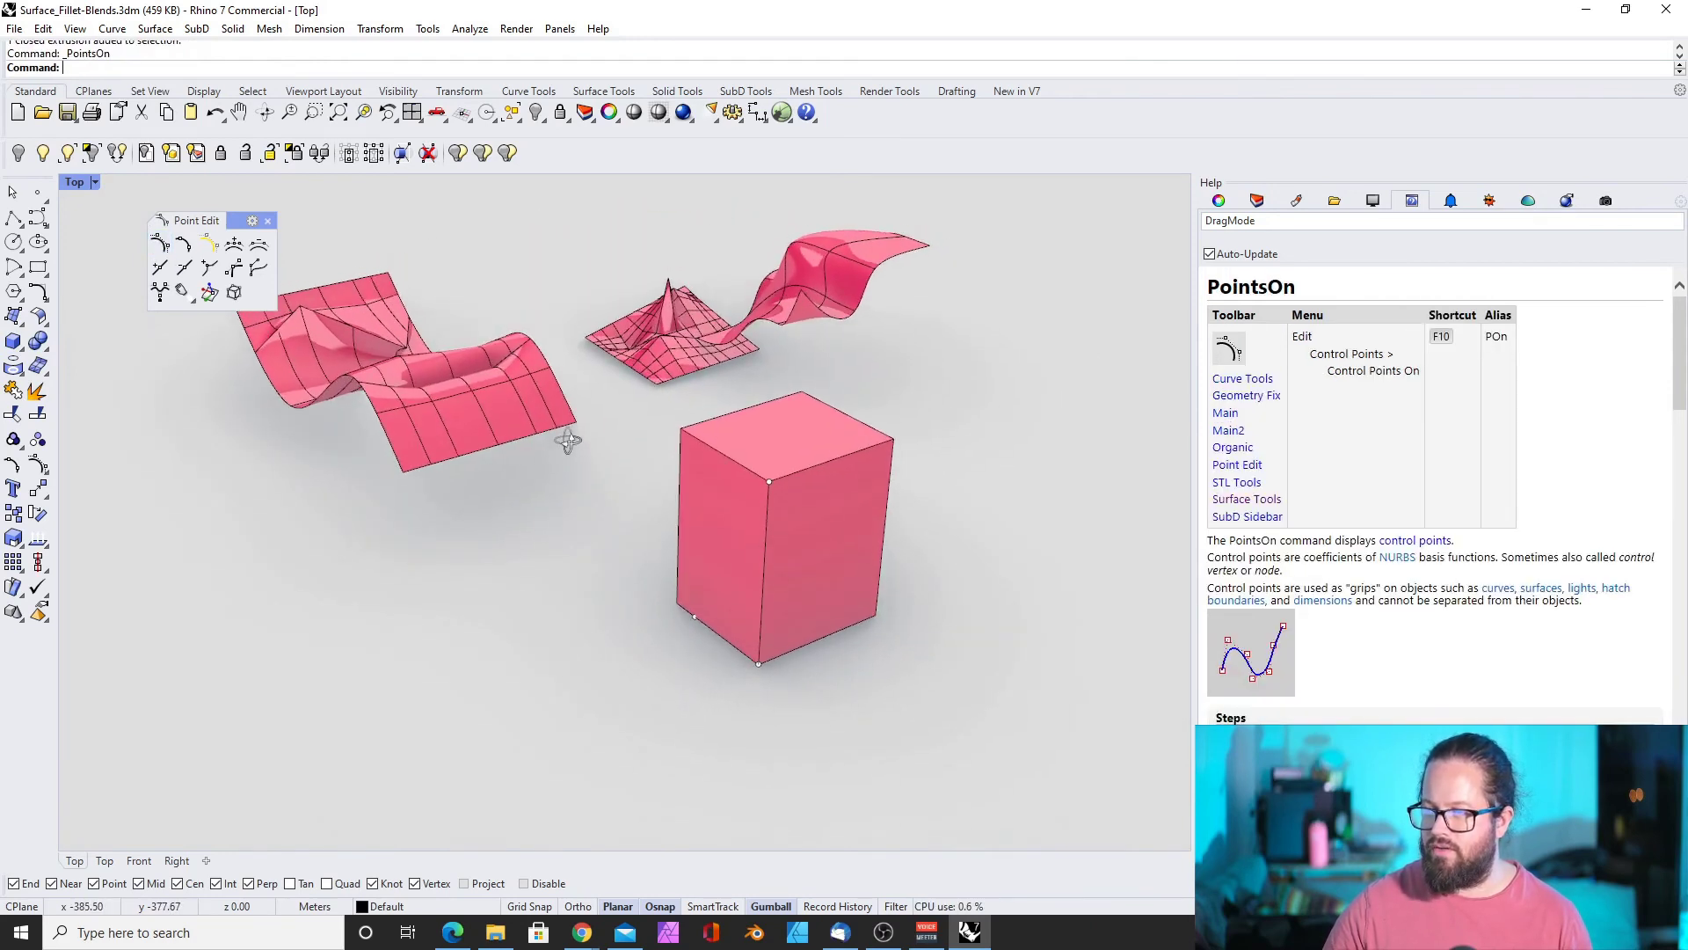
pyautogui.scroll(-5, 568, 443)
pyautogui.scroll(4, 652, 514)
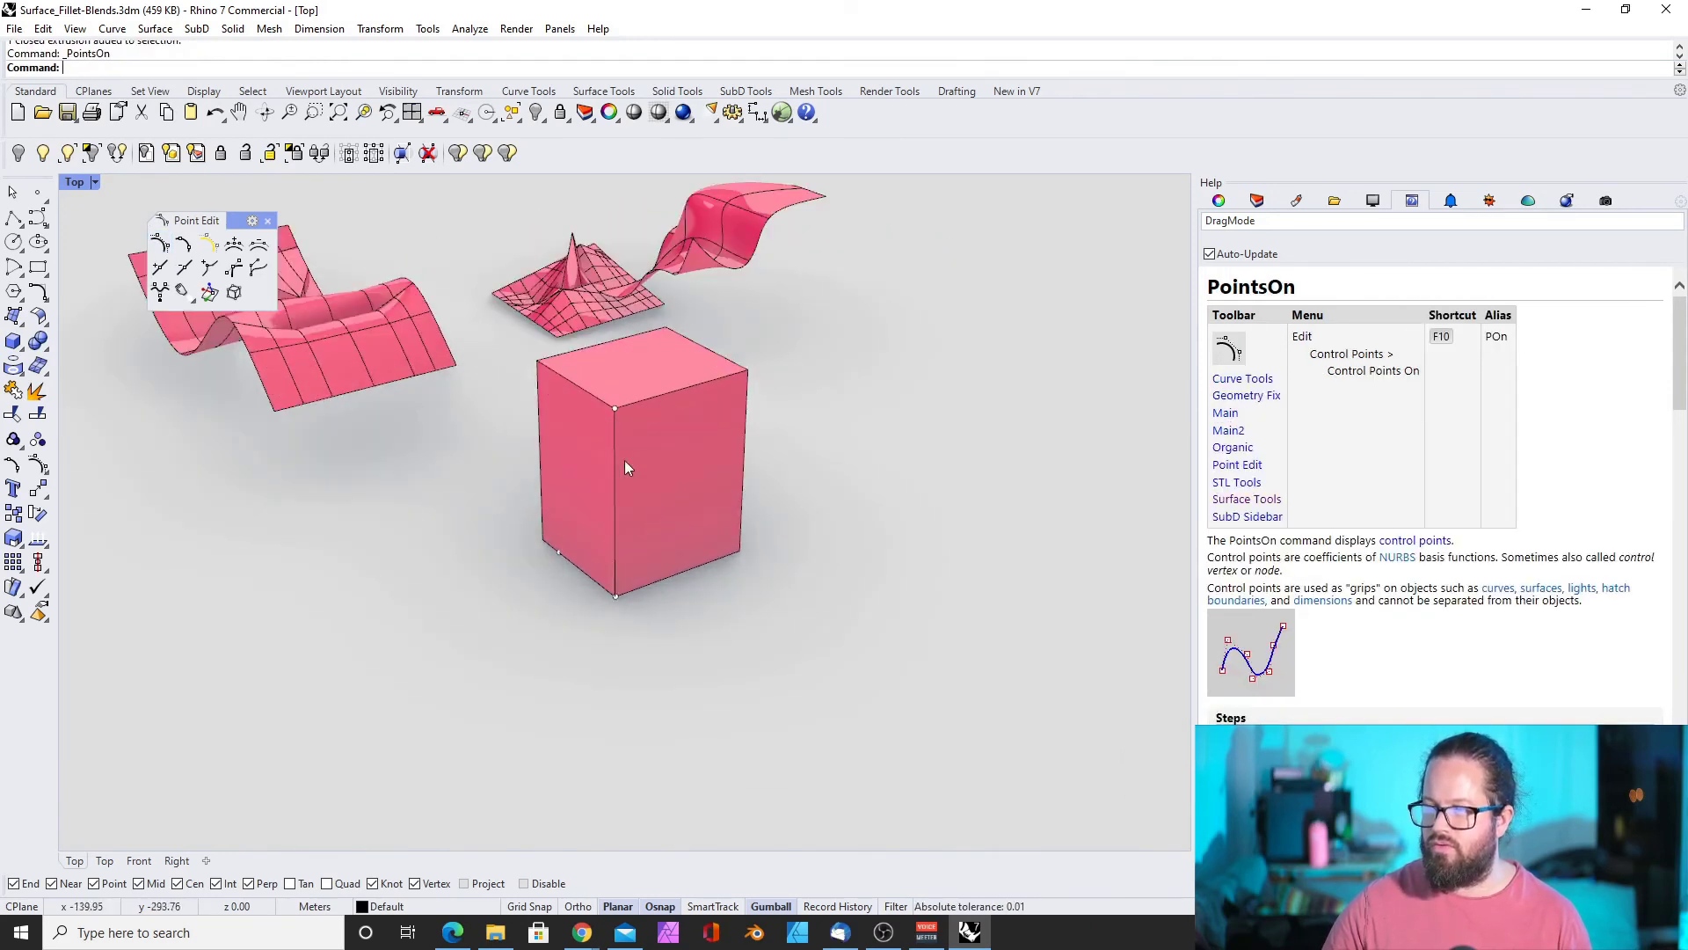
pyautogui.click(615, 596)
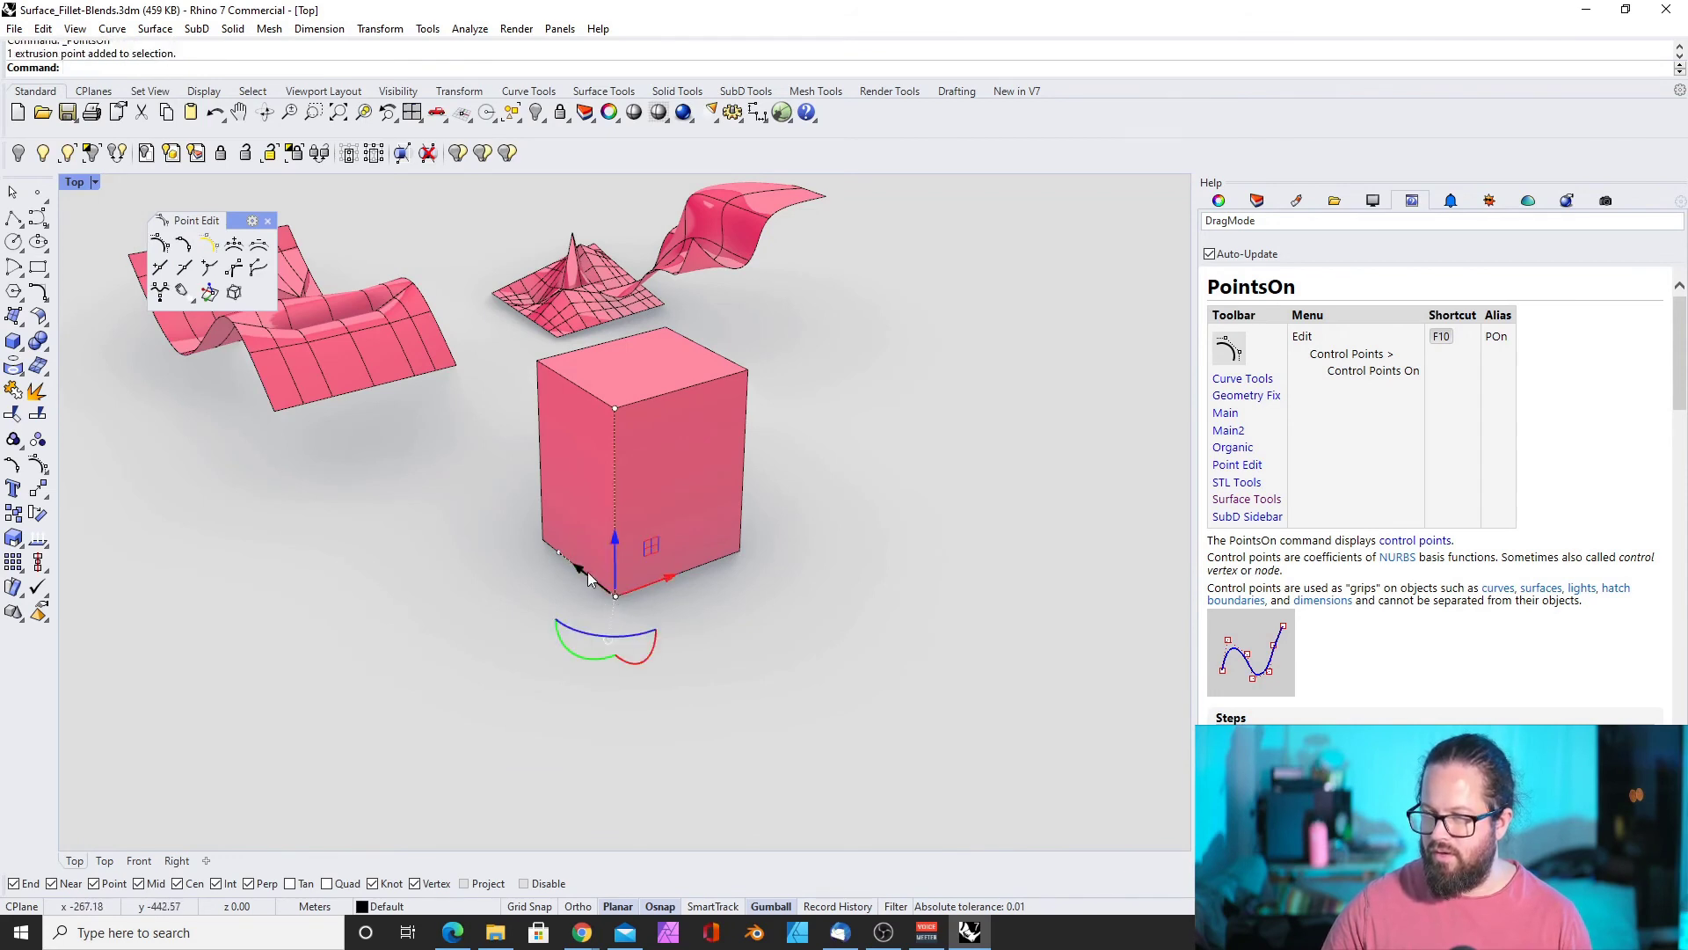
pyautogui.moveTo(582, 570)
pyautogui.mouseDown()
pyautogui.moveTo(795, 721)
pyautogui.moveTo(566, 557)
pyautogui.mouseUp()
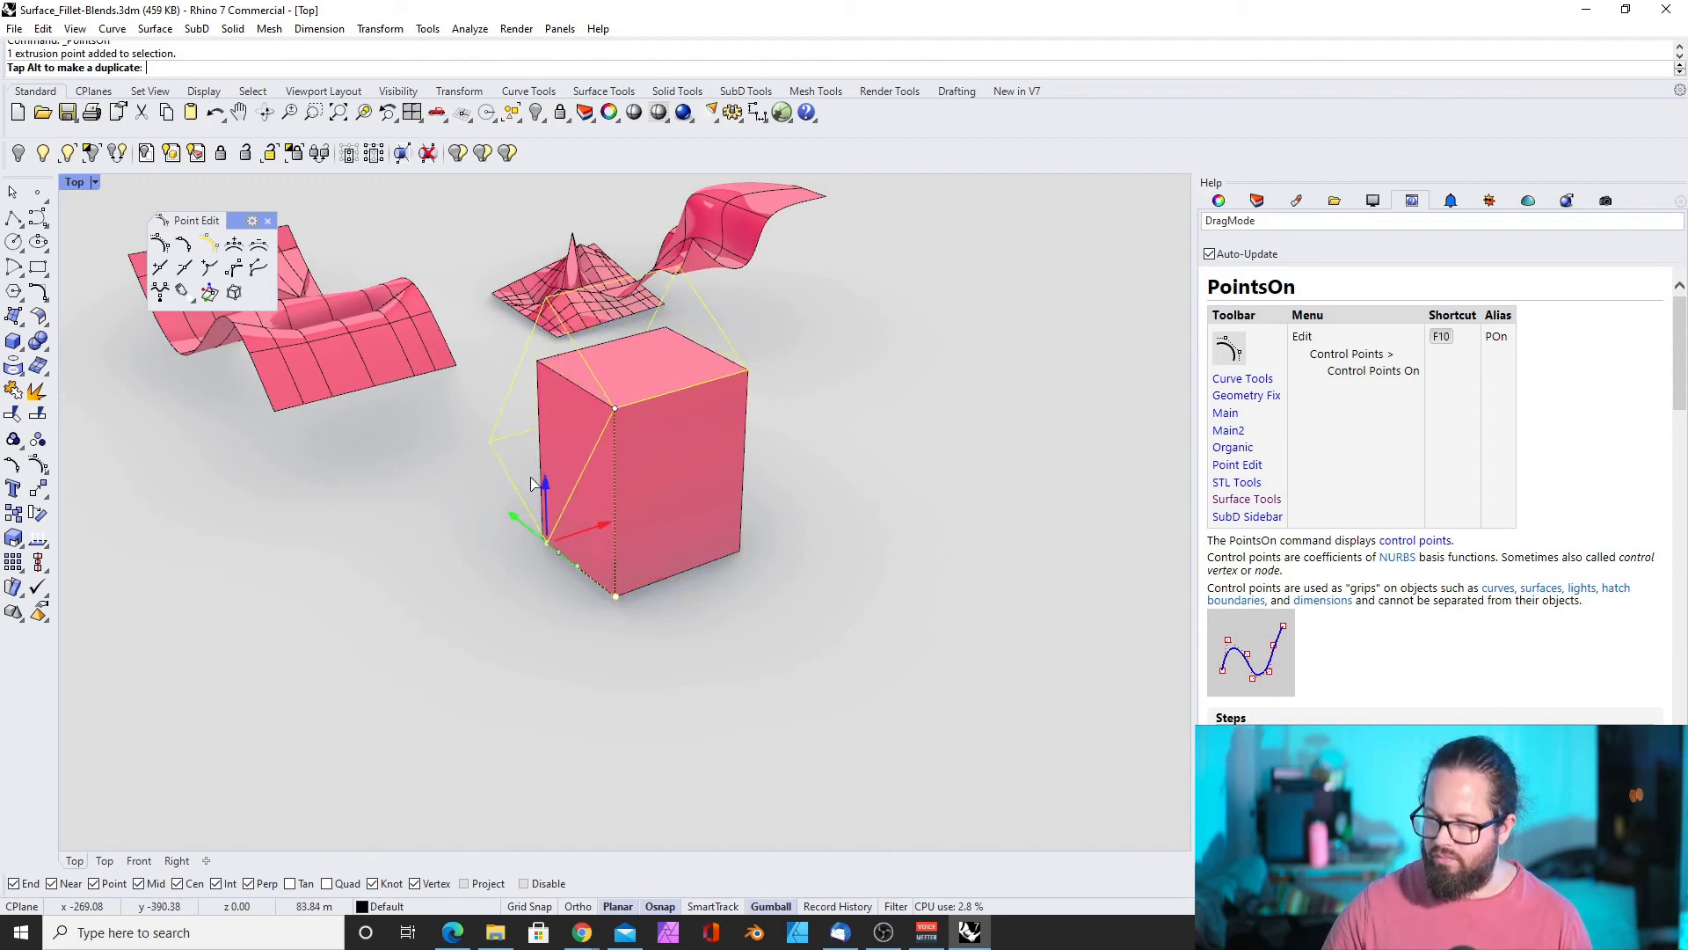
pyautogui.moveTo(531, 484)
pyautogui.mouseDown()
pyautogui.moveTo(505, 580)
pyautogui.moveTo(673, 633)
pyautogui.moveTo(519, 500)
pyautogui.moveTo(547, 553)
pyautogui.moveTo(505, 525)
pyautogui.moveTo(525, 494)
pyautogui.mouseUp()
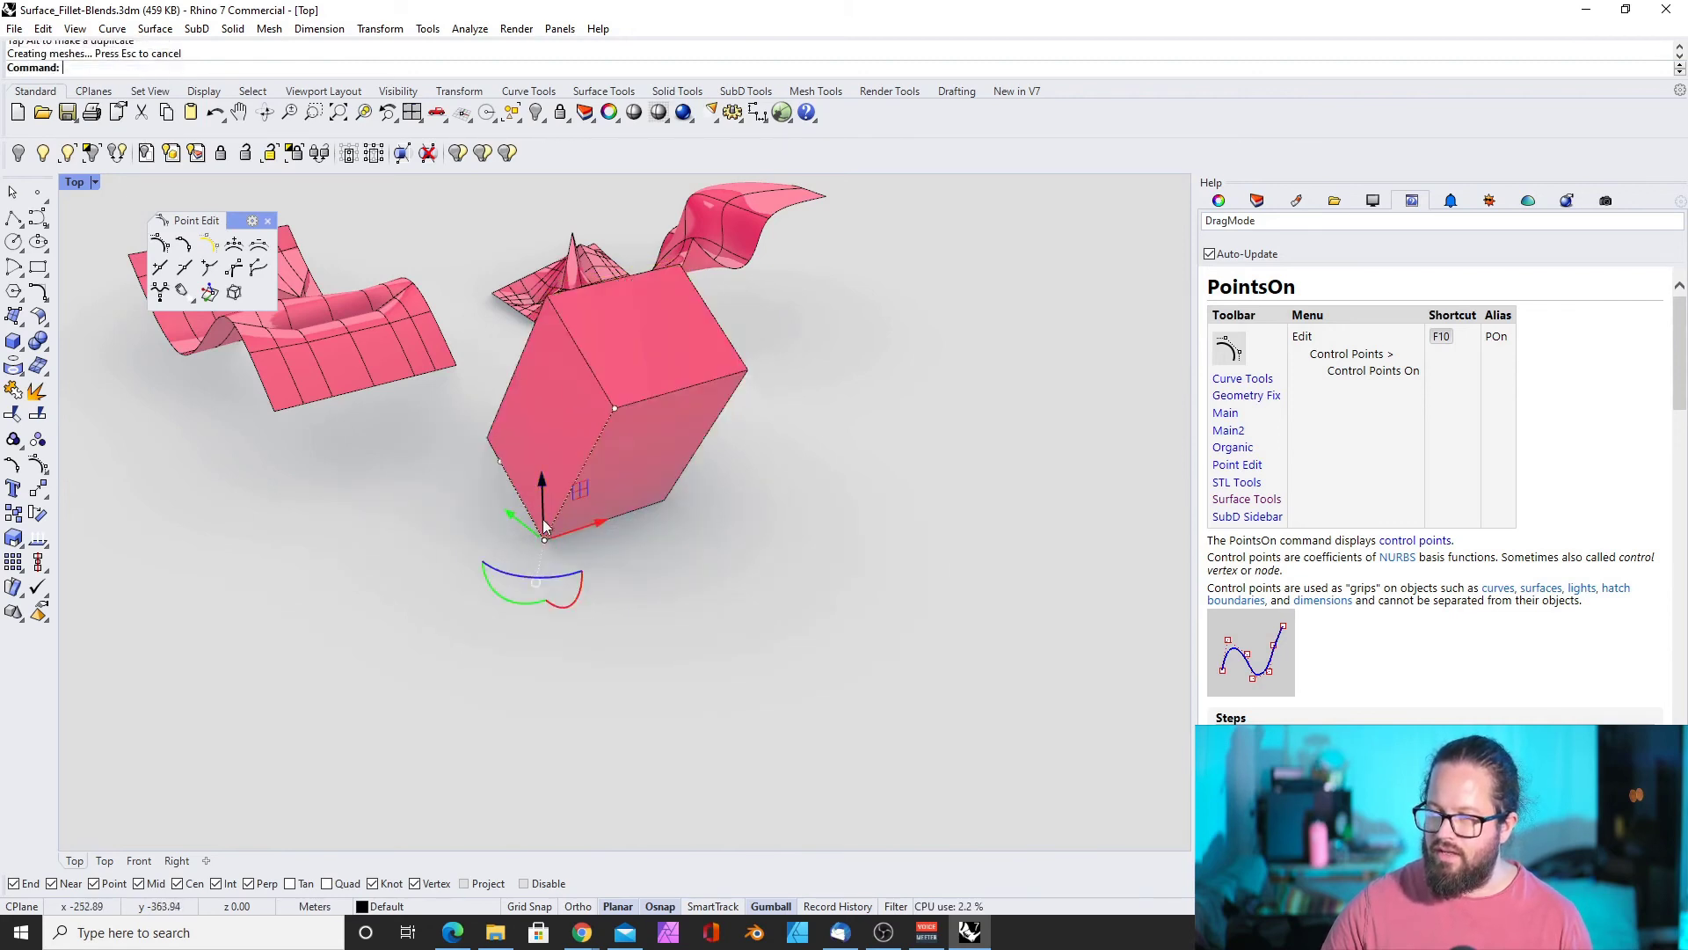
# Move the box's other base control point along the gumball's Y axis to turn the extrusion profile
pyautogui.moveTo(531, 541); pyautogui.dragTo(599, 491, button='right')
pyautogui.click(595, 486)
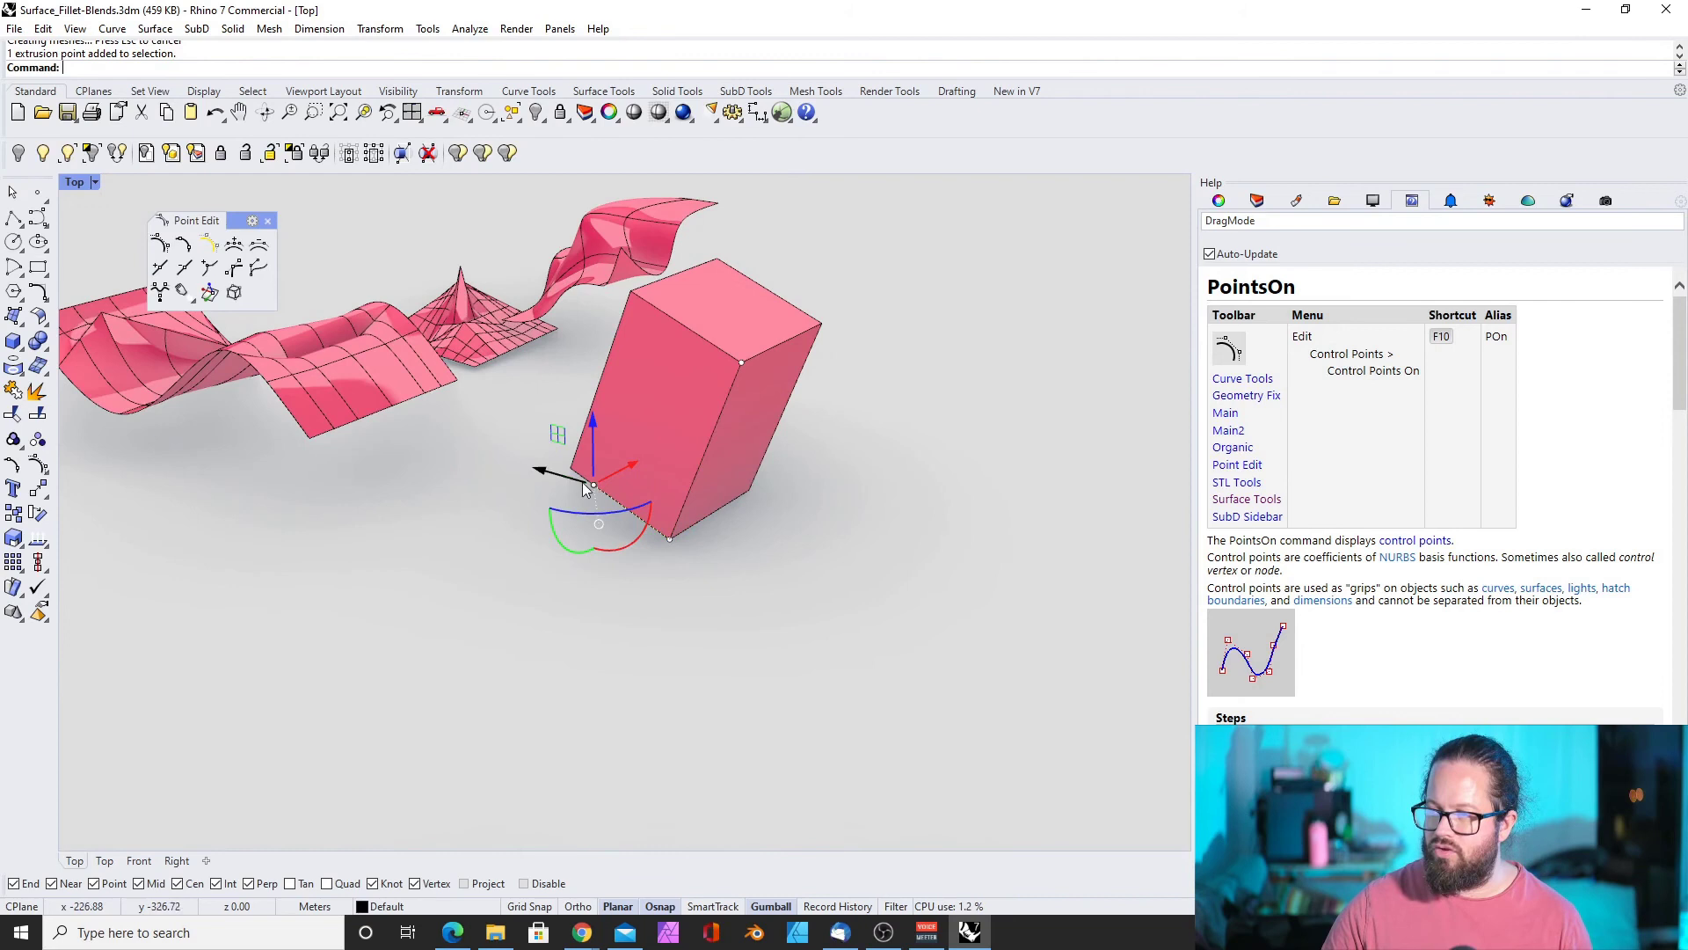
pyautogui.moveTo(556, 480); pyautogui.dragTo(650, 473)
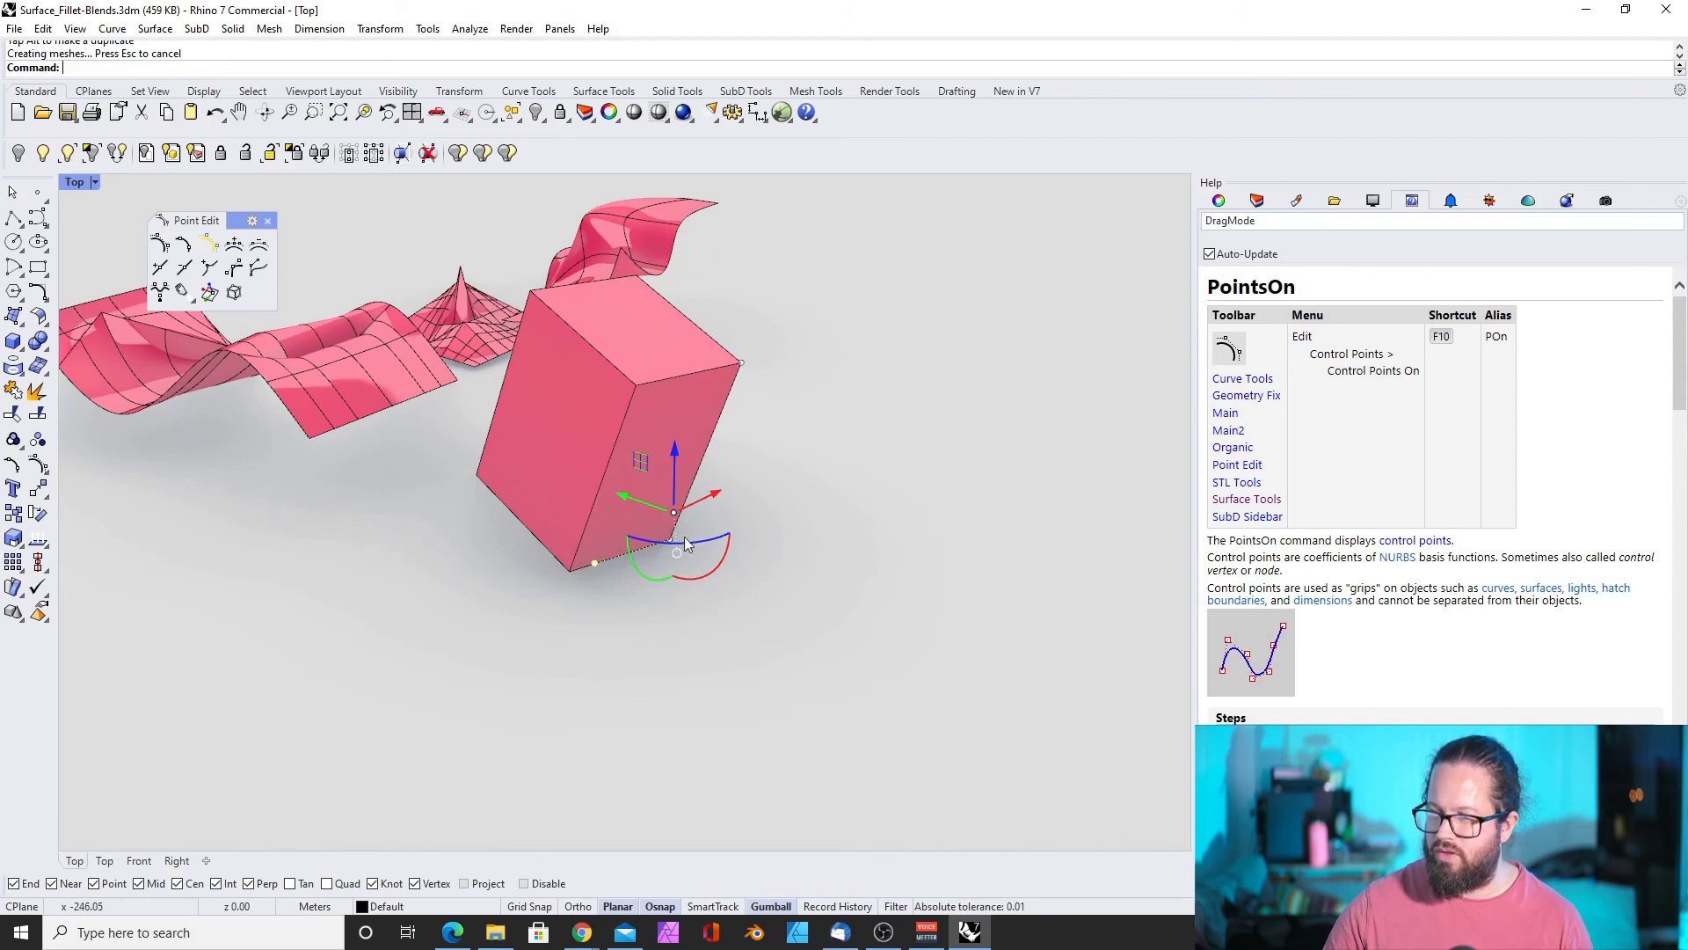
# Draw a solid cylinder with a radius of about 64 m beside the skewed box
pyautogui.moveTo(686, 539); pyautogui.dragTo(524, 572, button='right')
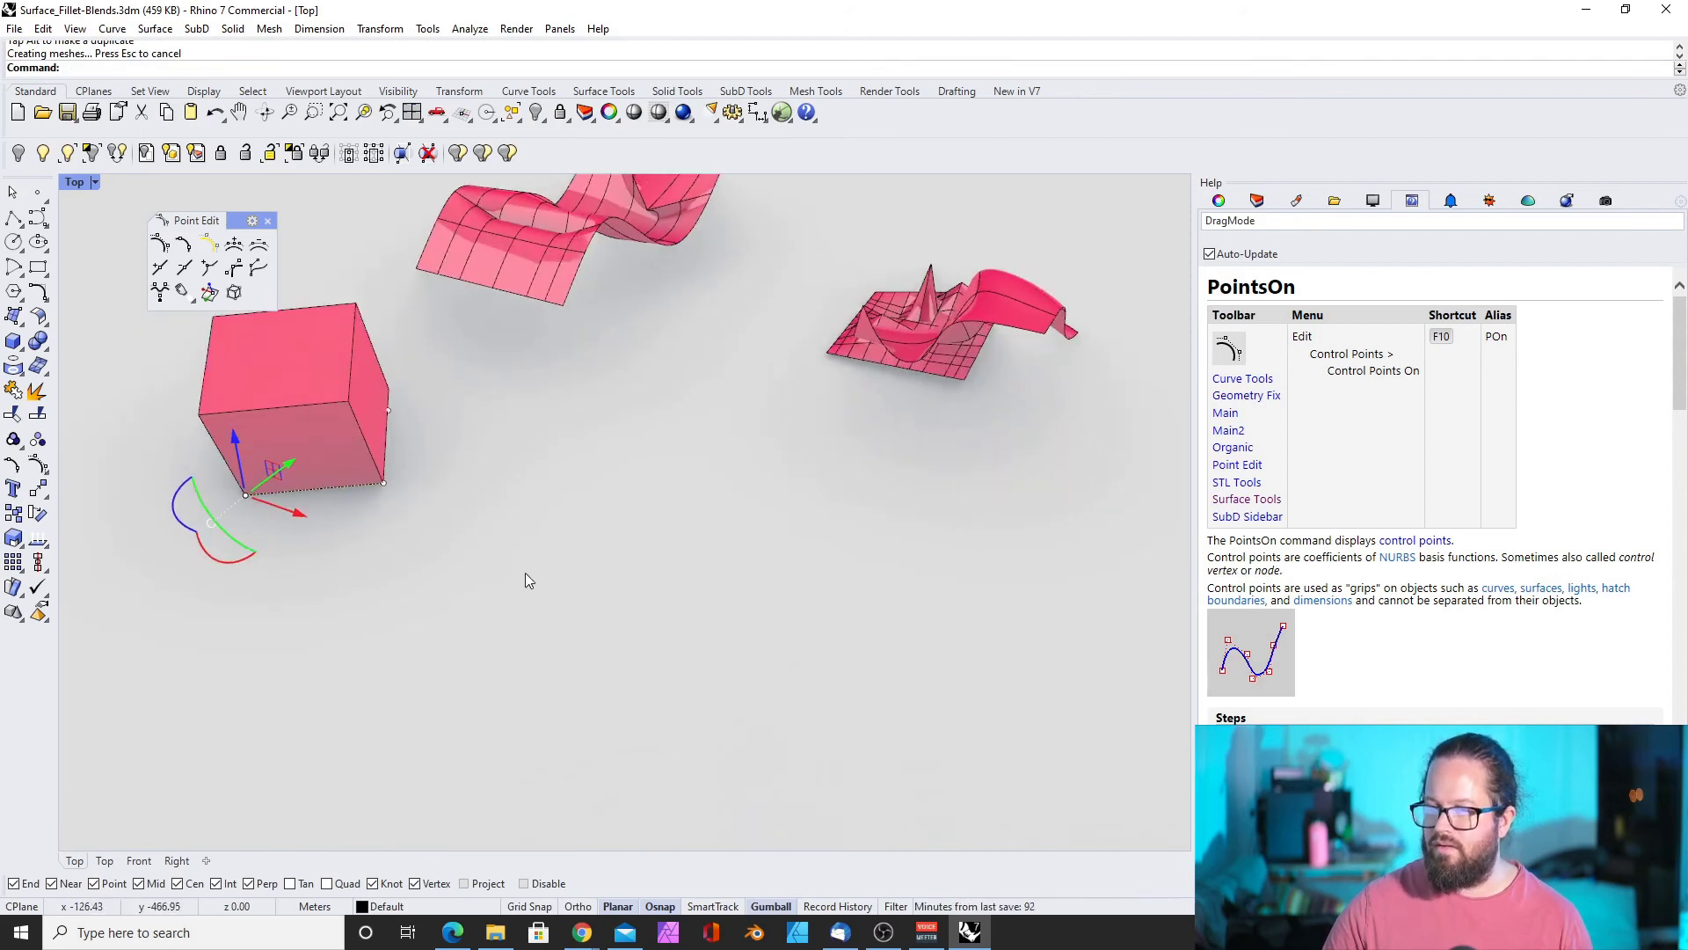
pyautogui.click(19, 348)
pyautogui.click(43, 351)
pyautogui.click(586, 488)
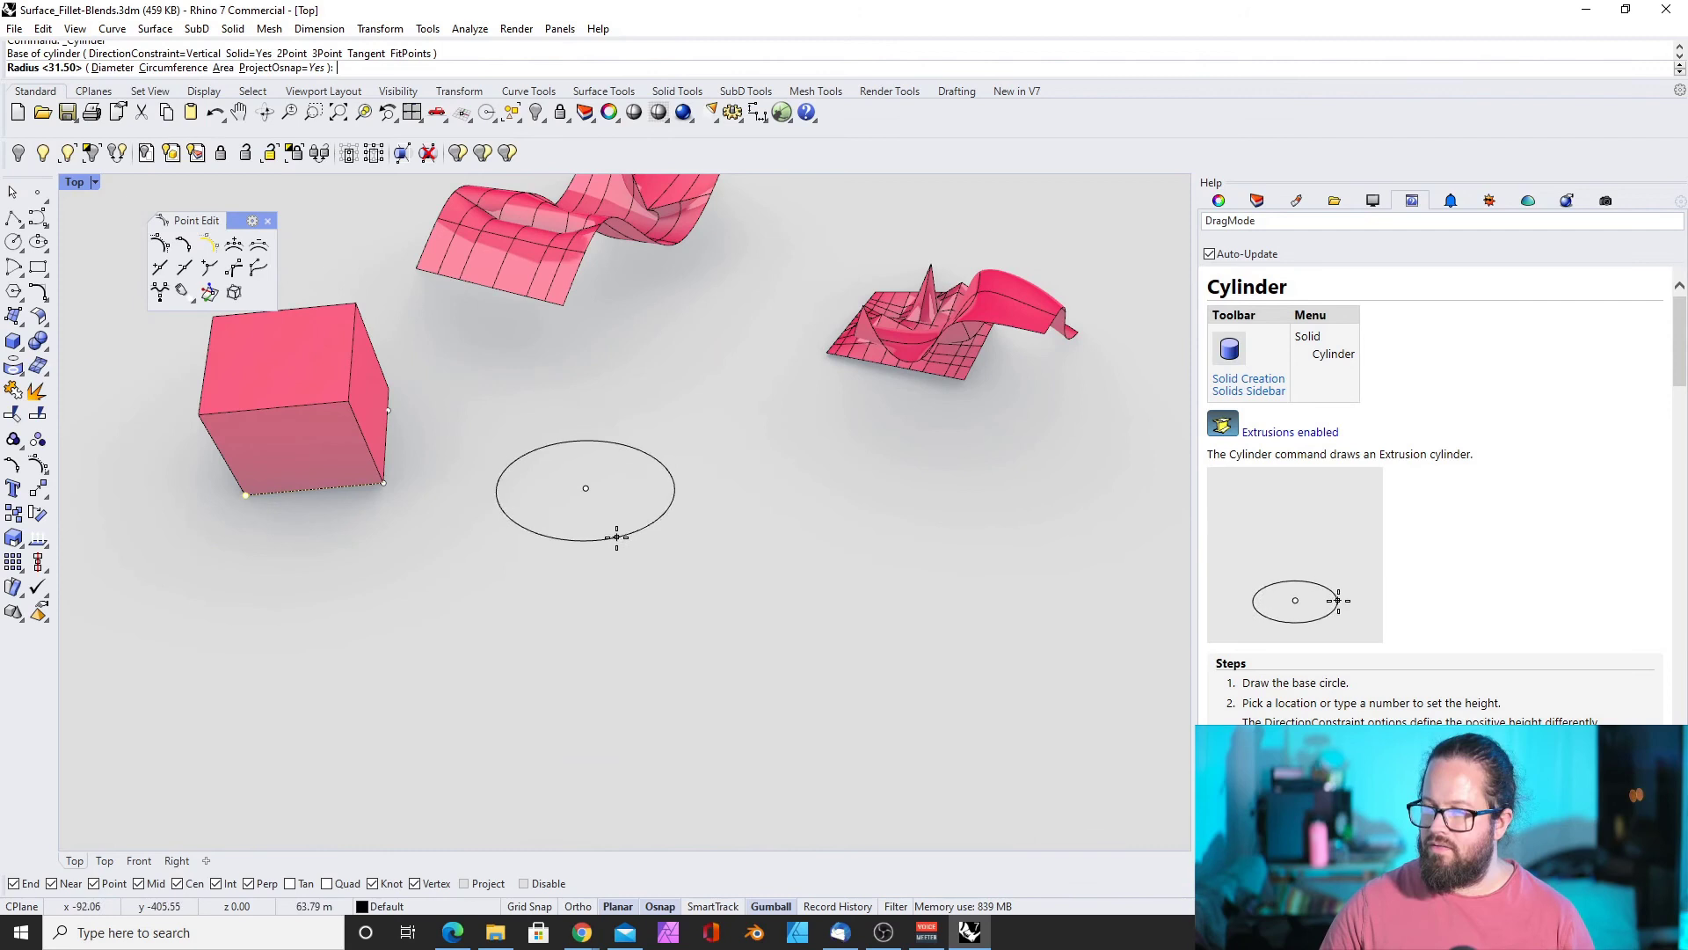
pyautogui.click(614, 535)
pyautogui.click(672, 354)
# Turn on the cylinder's control points and move the point outside its base with the gumball to rotate the cylinder
pyautogui.press('F10')
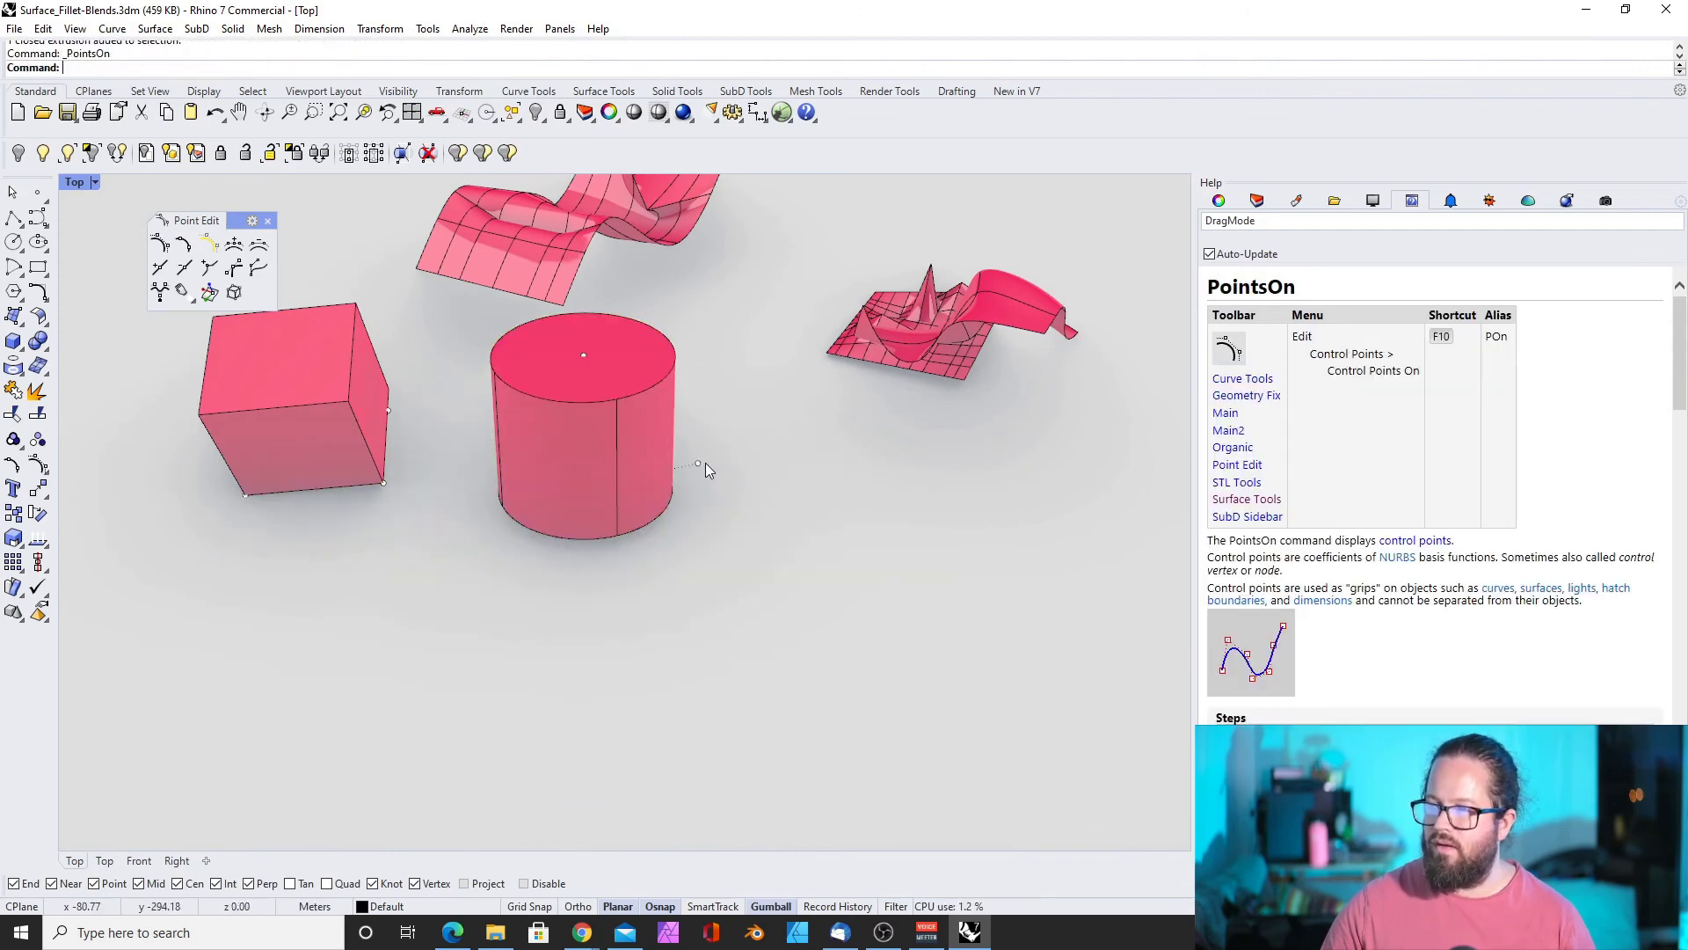
pyautogui.click(700, 463)
pyautogui.moveTo(754, 486); pyautogui.dragTo(654, 398, button='right')
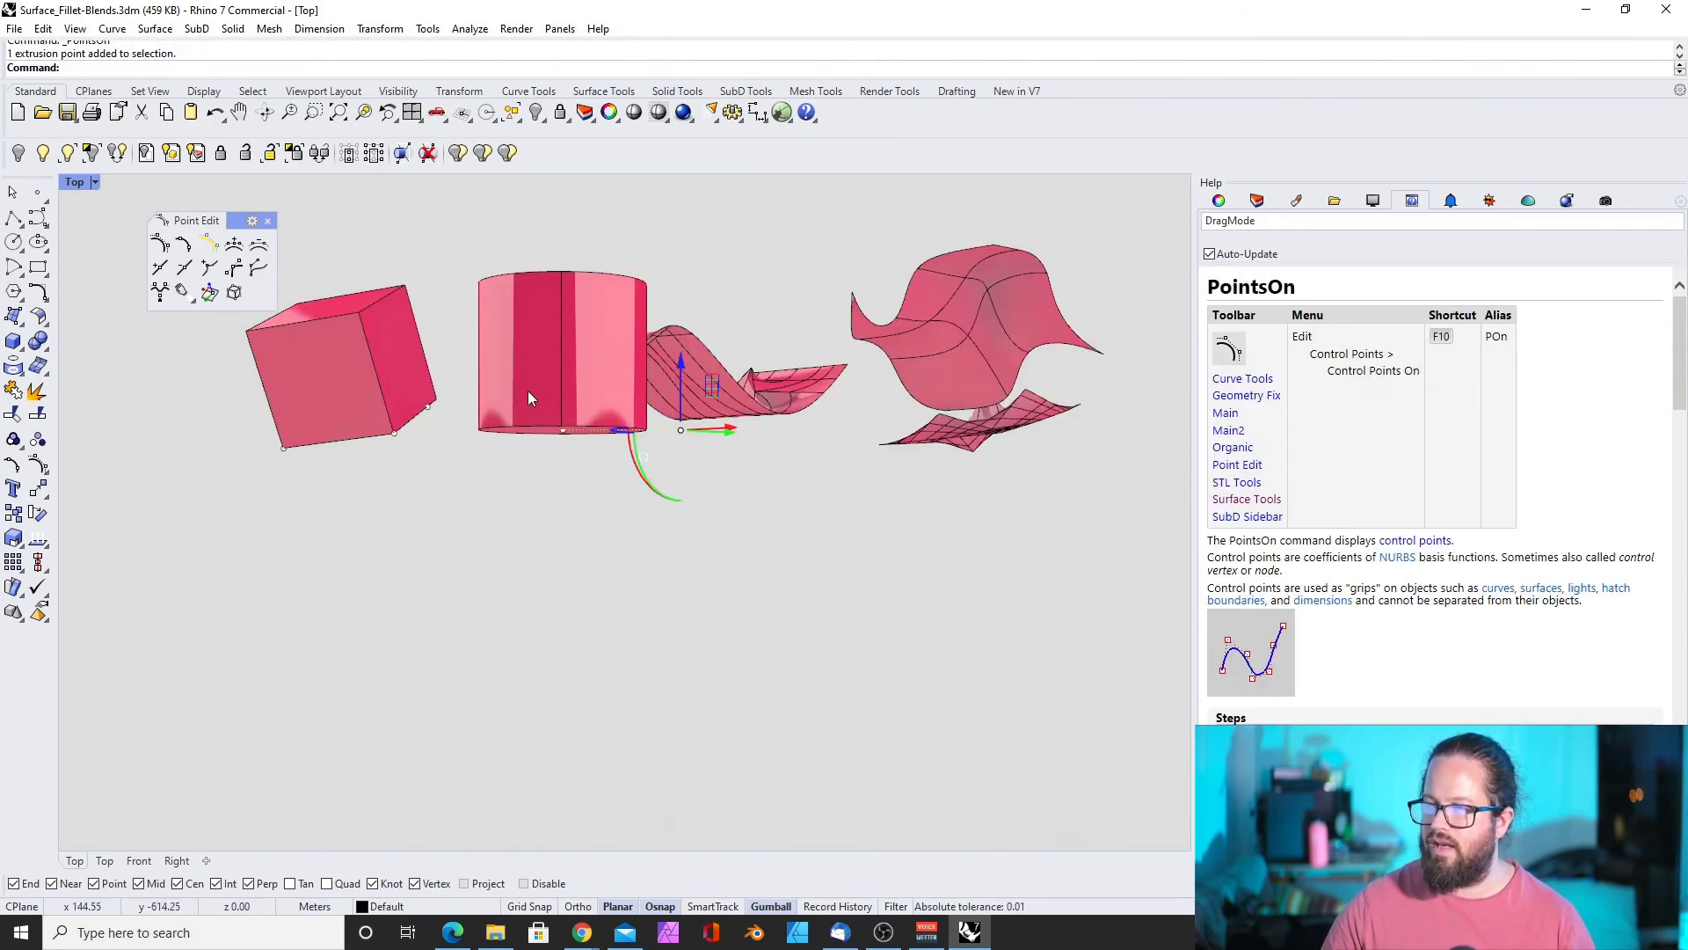
pyautogui.moveTo(528, 392); pyautogui.dragTo(573, 476, button='right')
pyautogui.moveTo(665, 412); pyautogui.dragTo(666, 395)
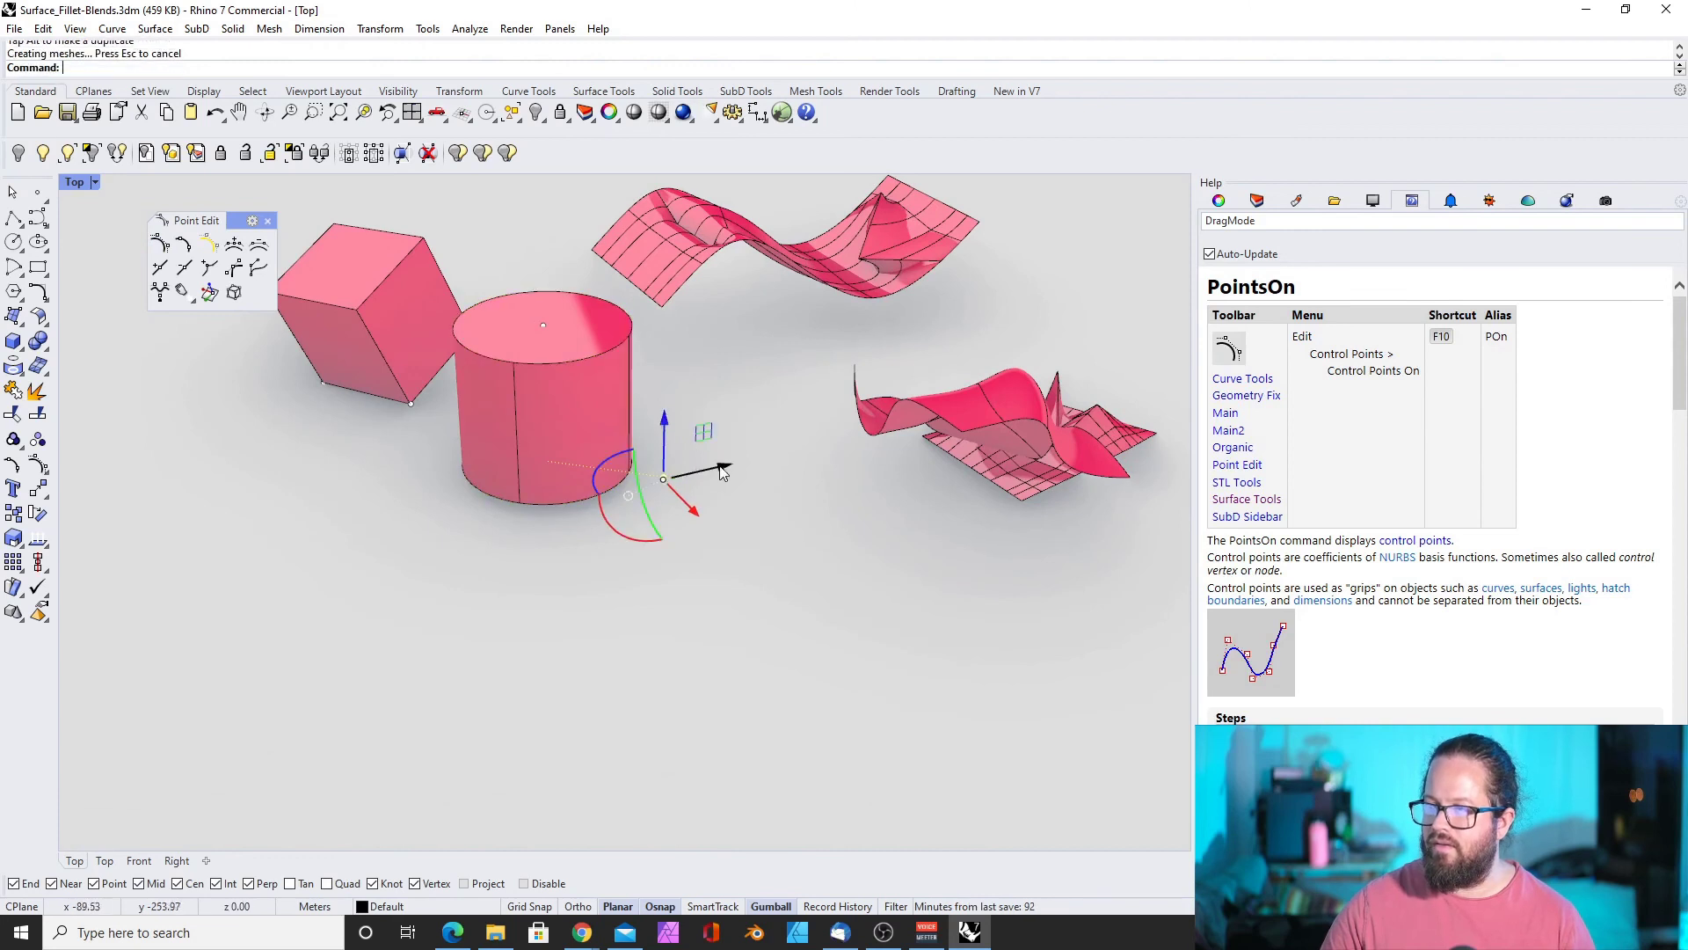
pyautogui.moveTo(722, 466); pyautogui.dragTo(630, 546)
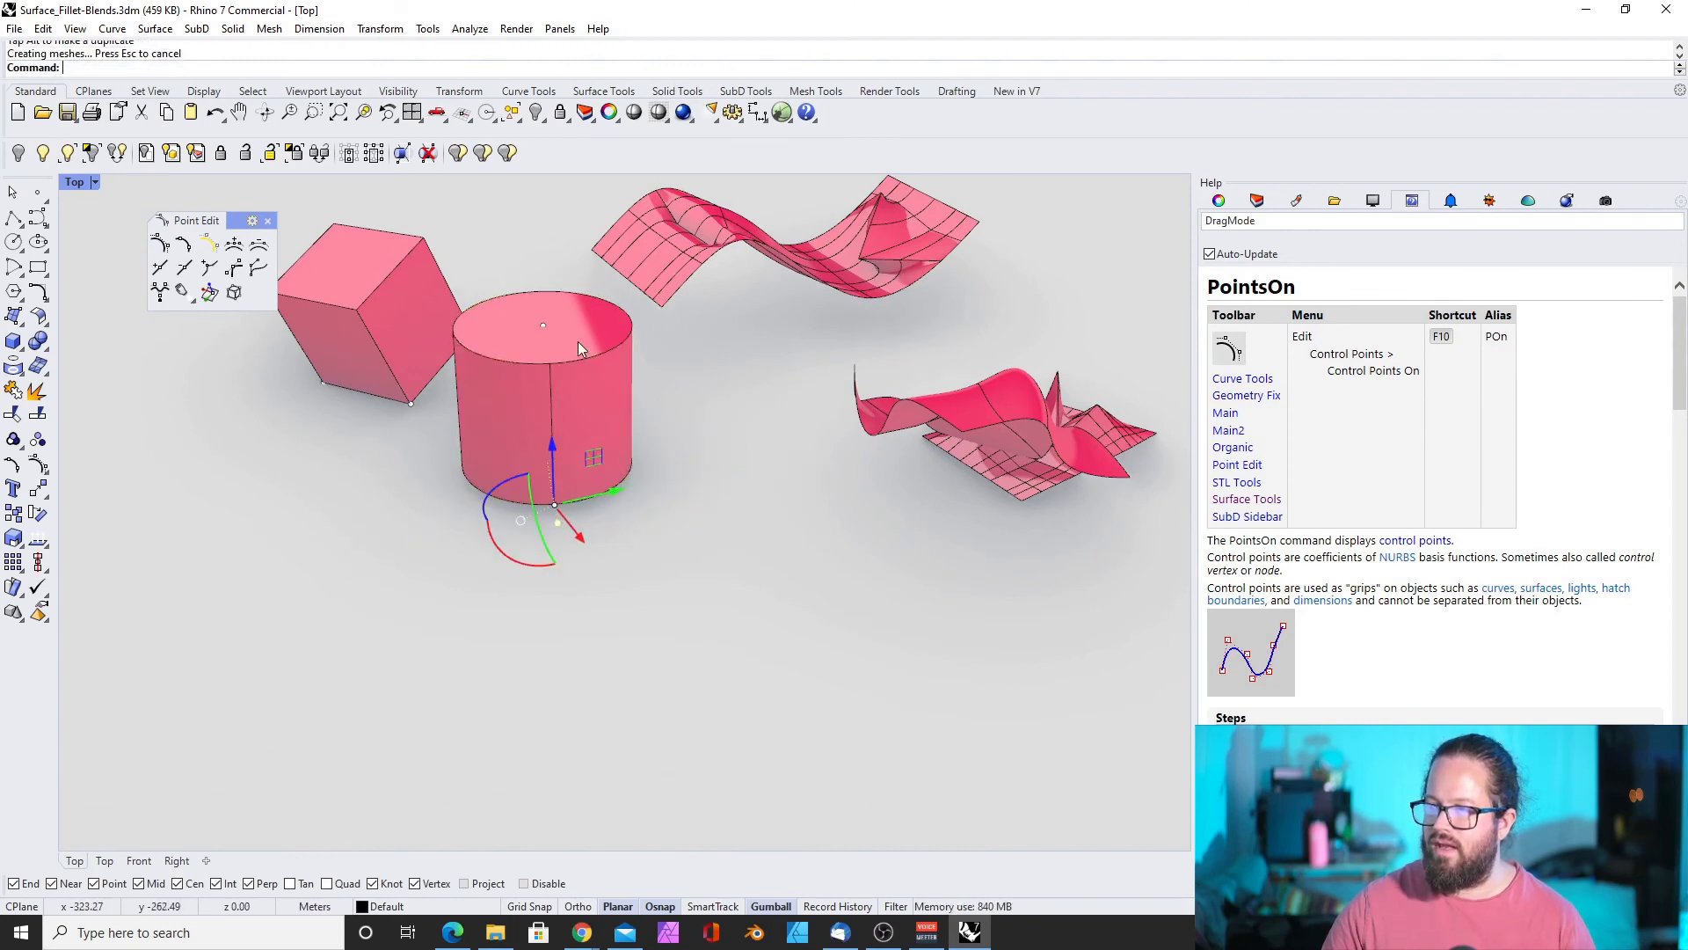
# Move the control point at the centre of the cylinder's top to tilt the extrusion
pyautogui.click(541, 327)
pyautogui.click(594, 401)
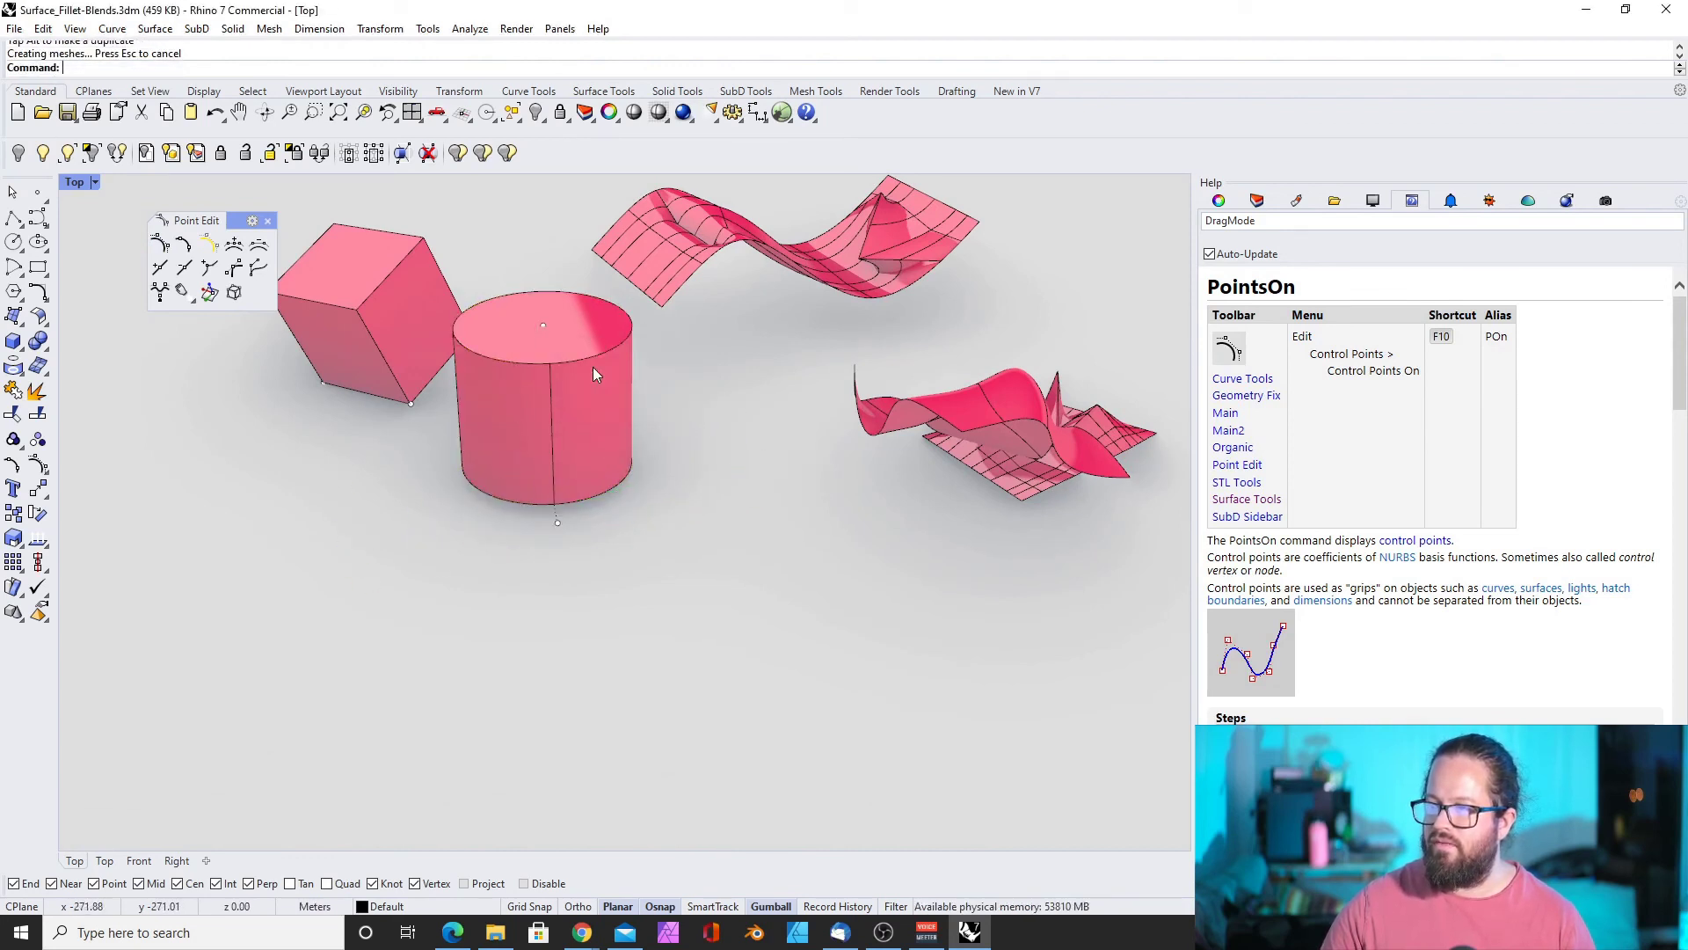
pyautogui.click(545, 329)
pyautogui.moveTo(543, 327); pyautogui.dragTo(477, 434)
# Draw a solid sphere in the open space near the cylinder and turn on its control points
pyautogui.moveTo(537, 493); pyautogui.dragTo(383, 568, button='right')
pyautogui.click(362, 484)
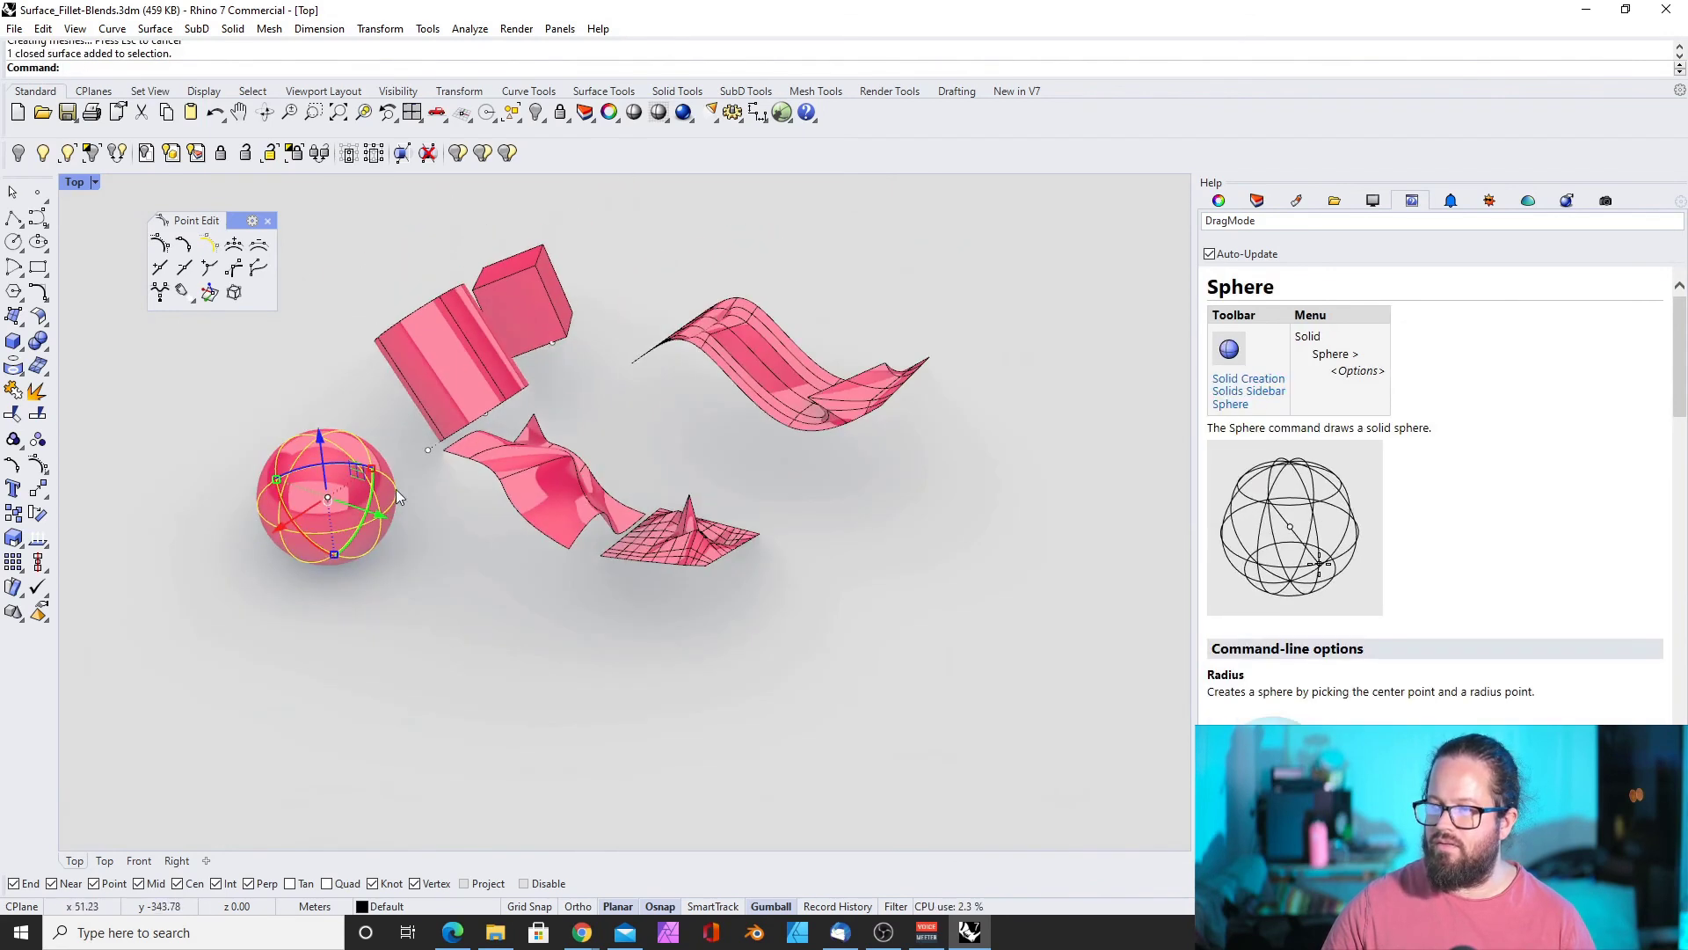
pyautogui.scroll(3, 399, 489)
pyautogui.moveTo(359, 520); pyautogui.dragTo(355, 479, button='right')
pyautogui.scroll(3, 542, 447)
pyautogui.press('F10')
pyautogui.scroll(-3, 541, 447)
pyautogui.scroll(2, 246, 431)
pyautogui.moveTo(210, 448); pyautogui.dragTo(521, 397, button='right')
# Raise one control point above the sphere along Z to pull its upper surface into a peak
pyautogui.click(464, 435)
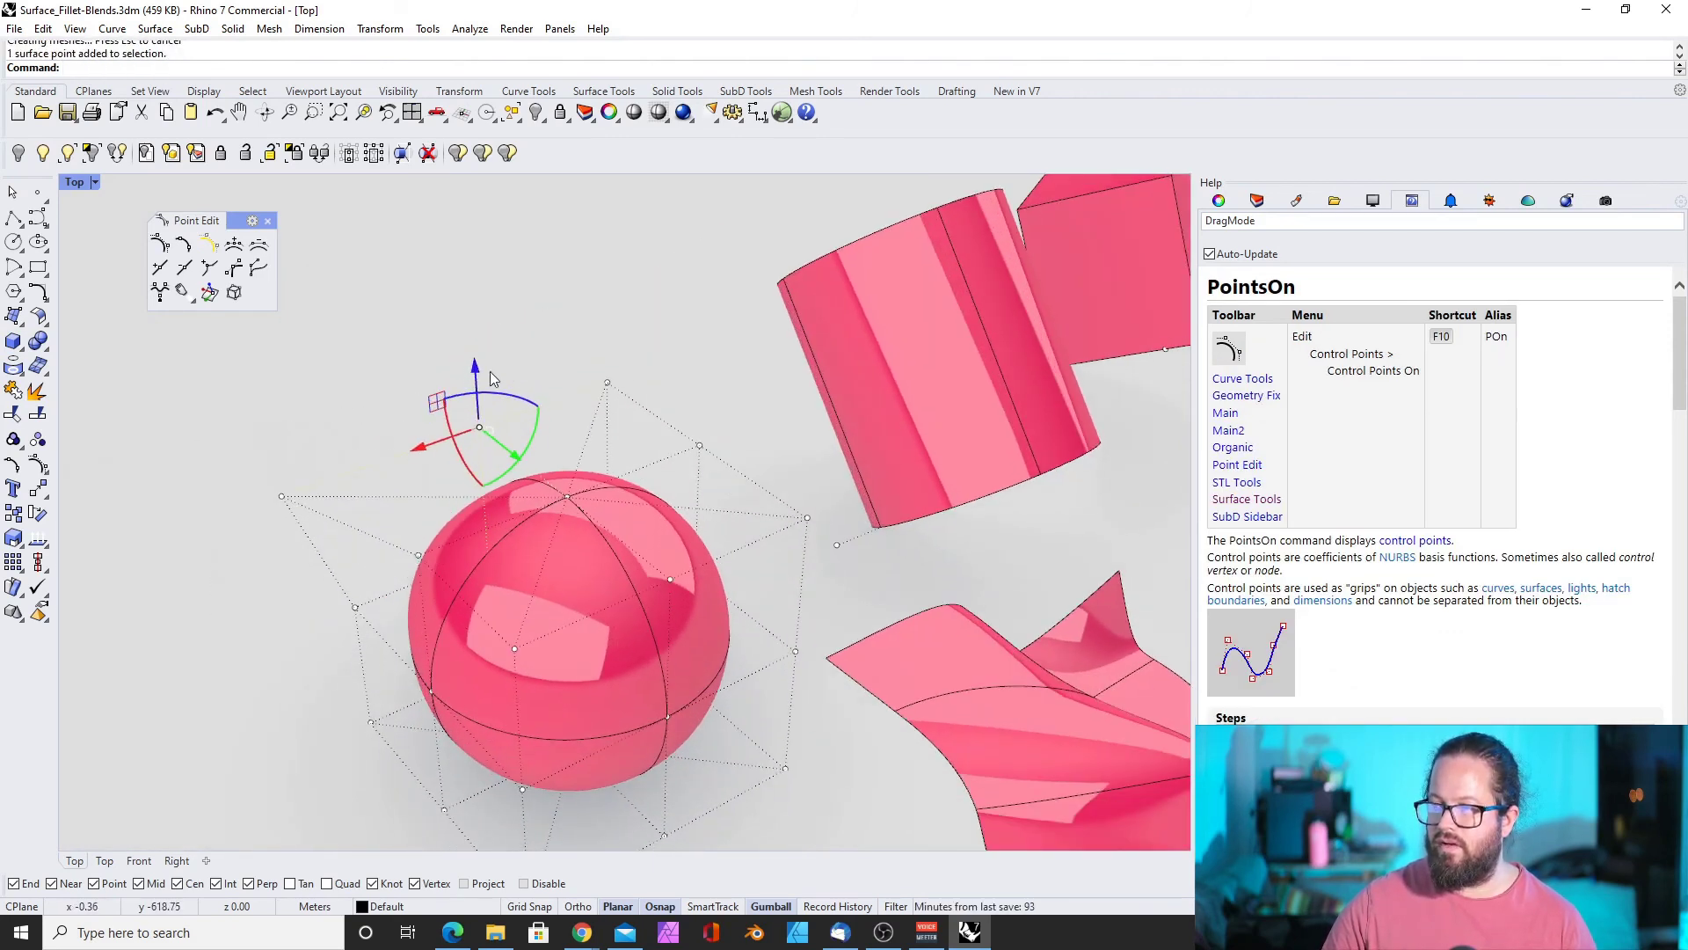
pyautogui.moveTo(475, 365); pyautogui.dragTo(476, 295)
pyautogui.moveTo(527, 554); pyautogui.dragTo(471, 524, button='right')
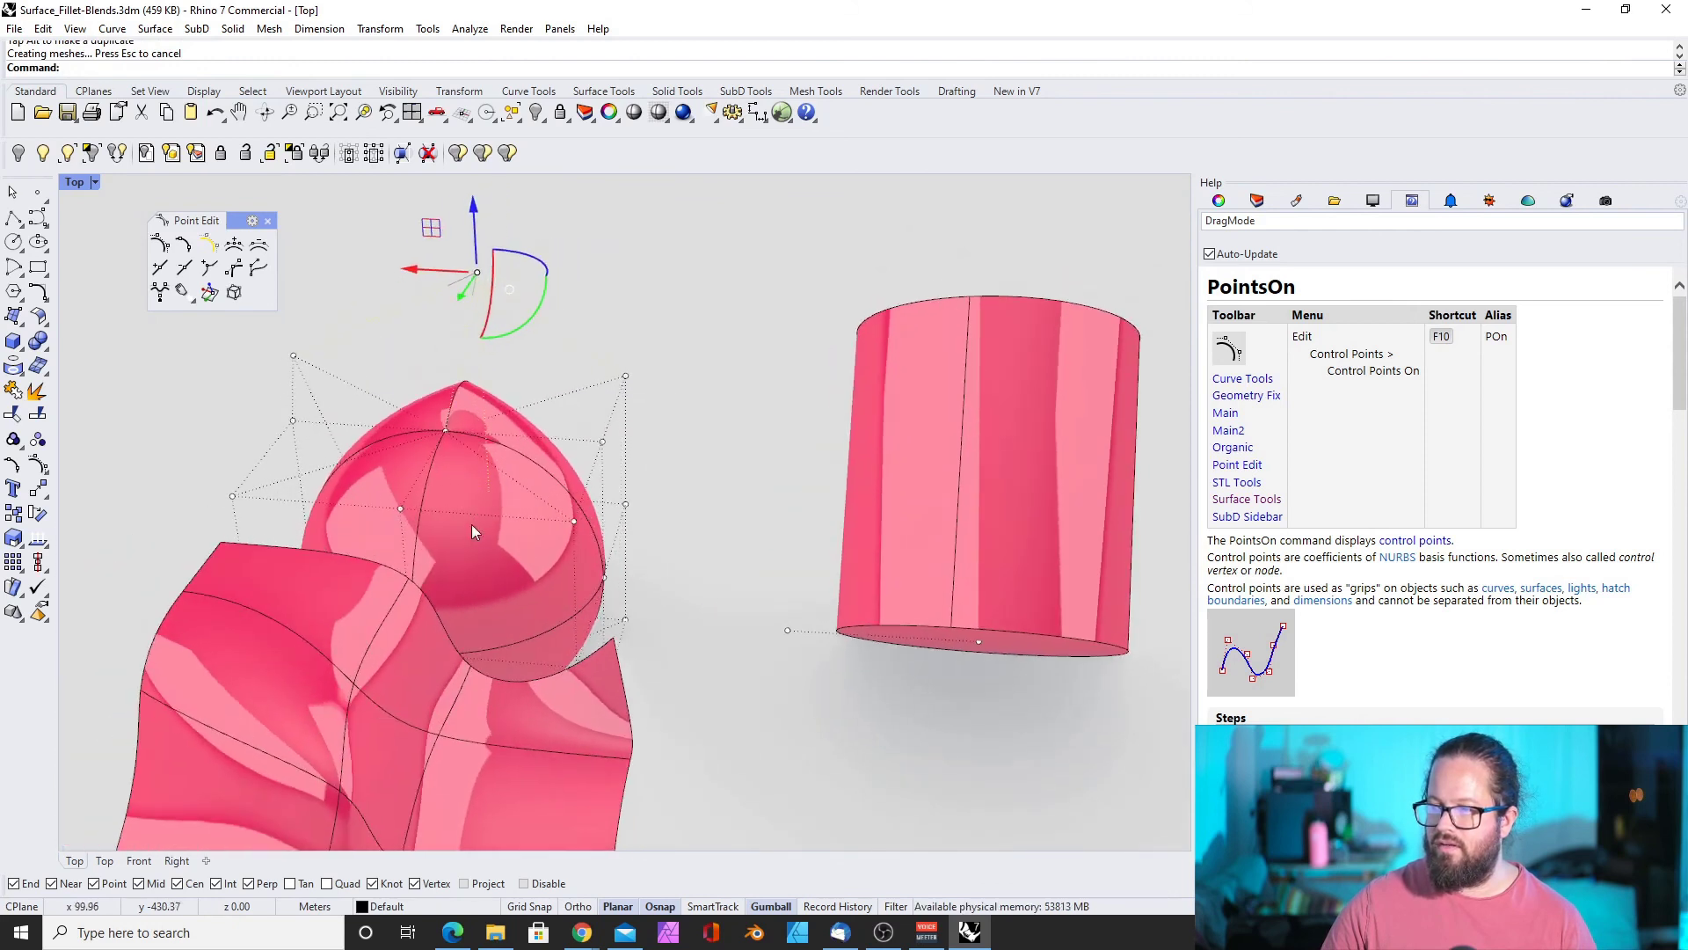
# Pull a side control point of the deformed sphere outward to bulge the surface
pyautogui.scroll(5, 716, 425)
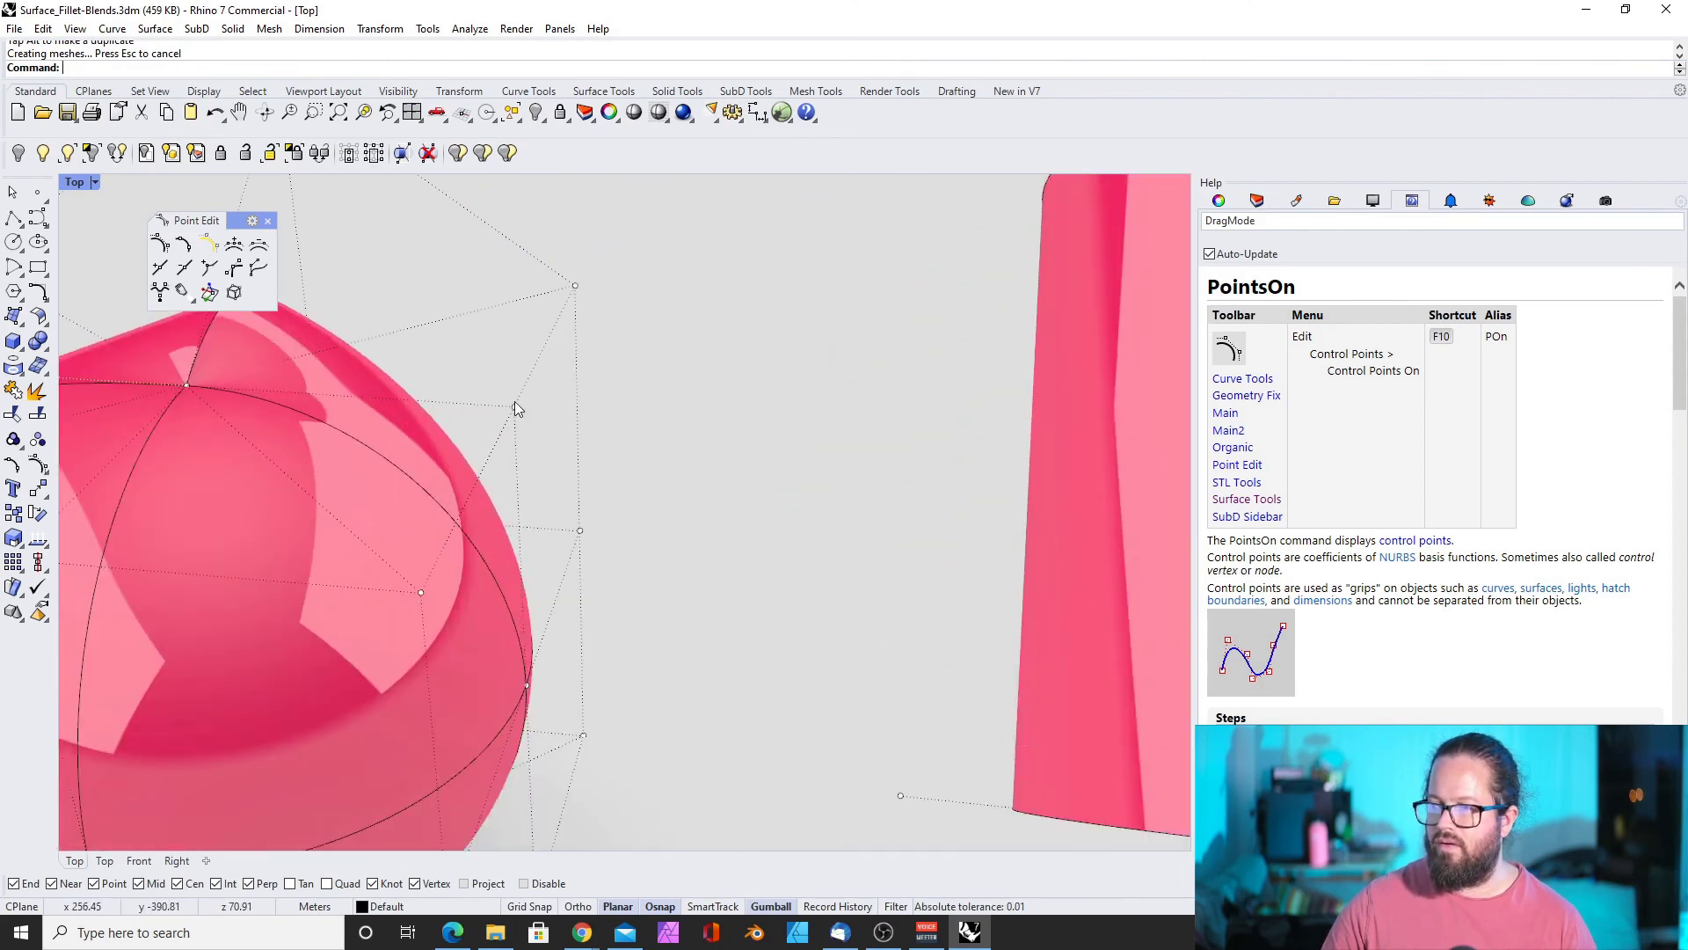
pyautogui.click(515, 406)
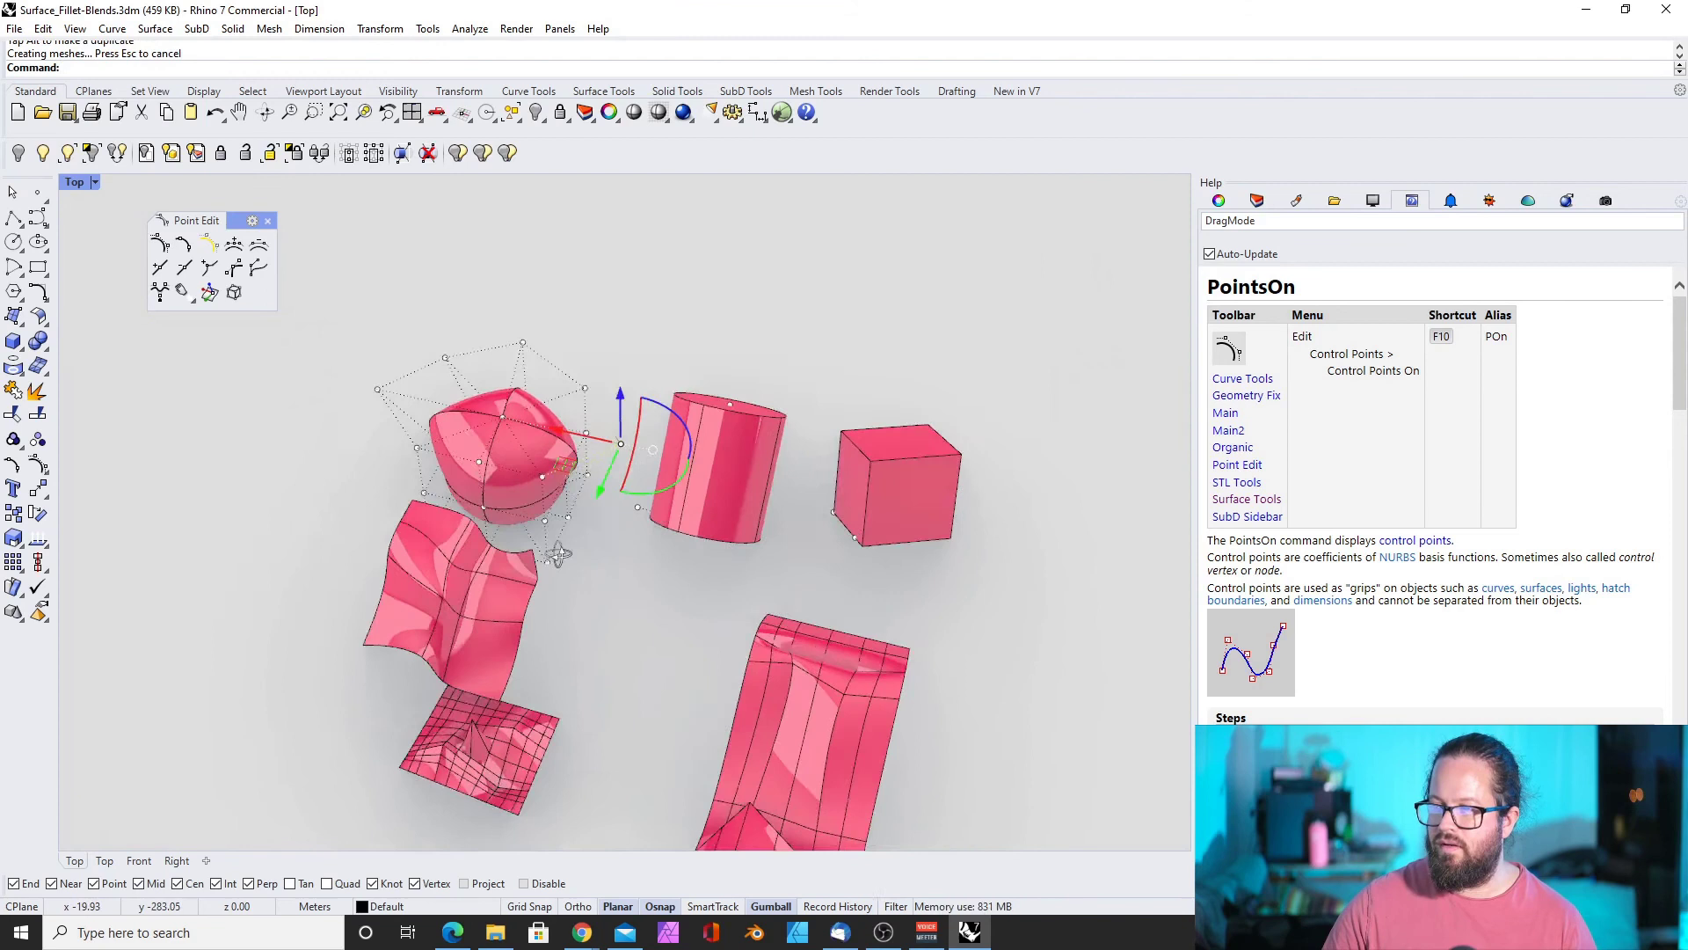
pyautogui.scroll(5, 542, 404)
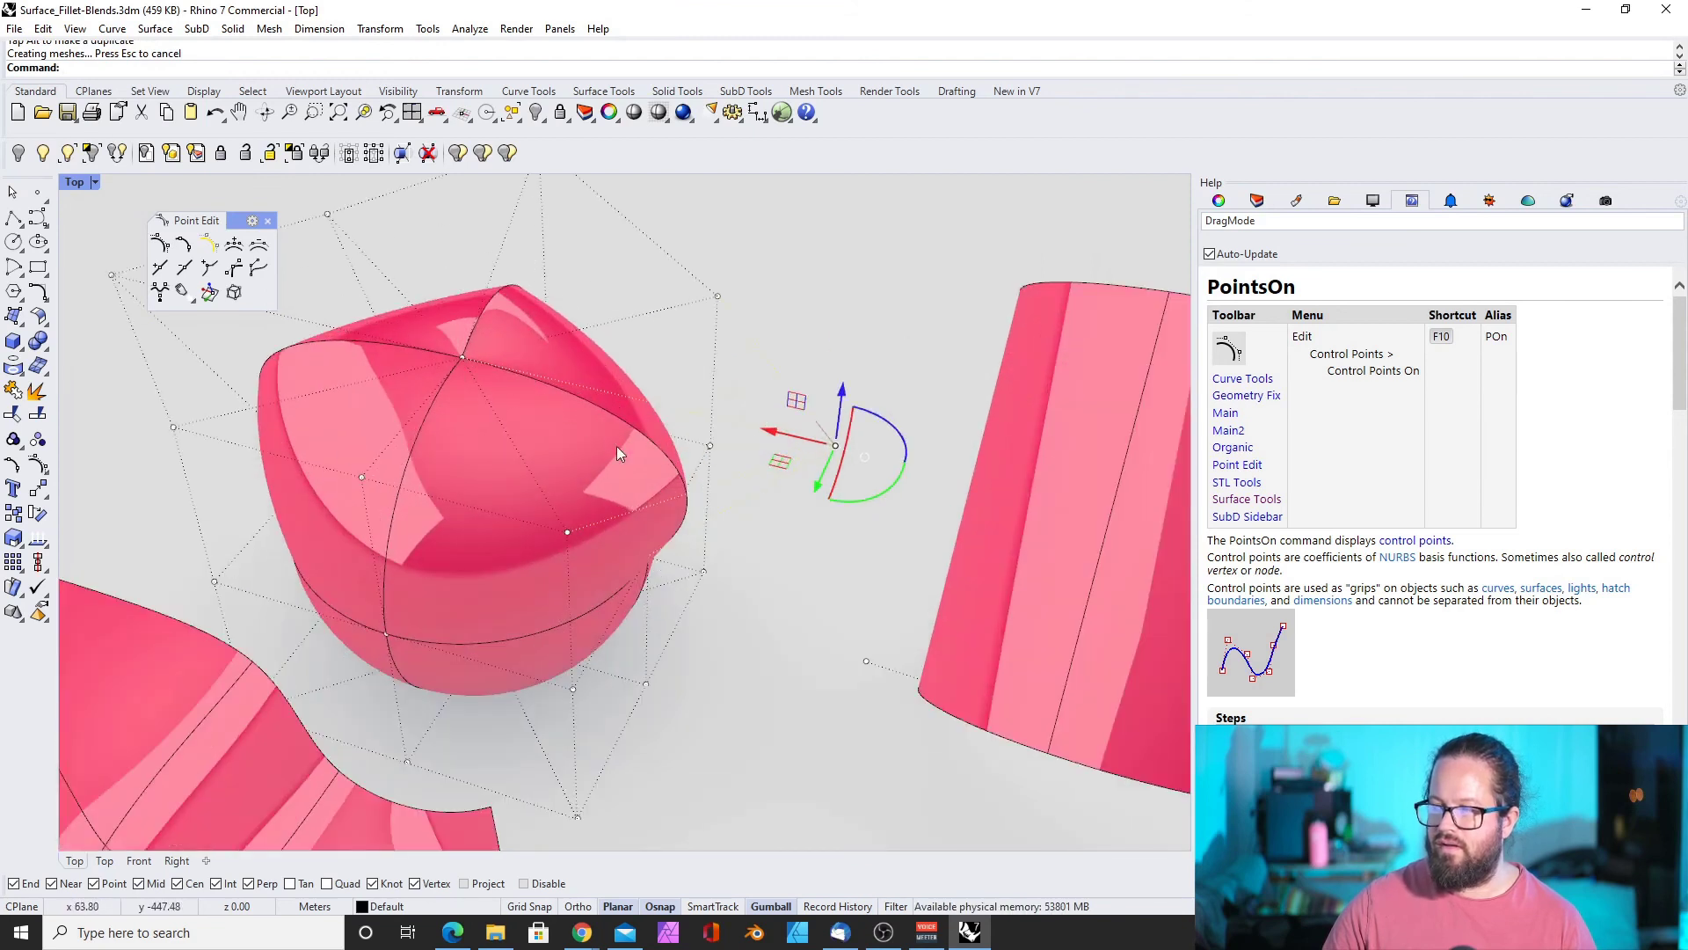
pyautogui.moveTo(617, 446); pyautogui.dragTo(501, 283, button='right')
# Pull a side surface point of the second, undeformed sphere outward to form a teardrop shape
pyautogui.click(304, 519)
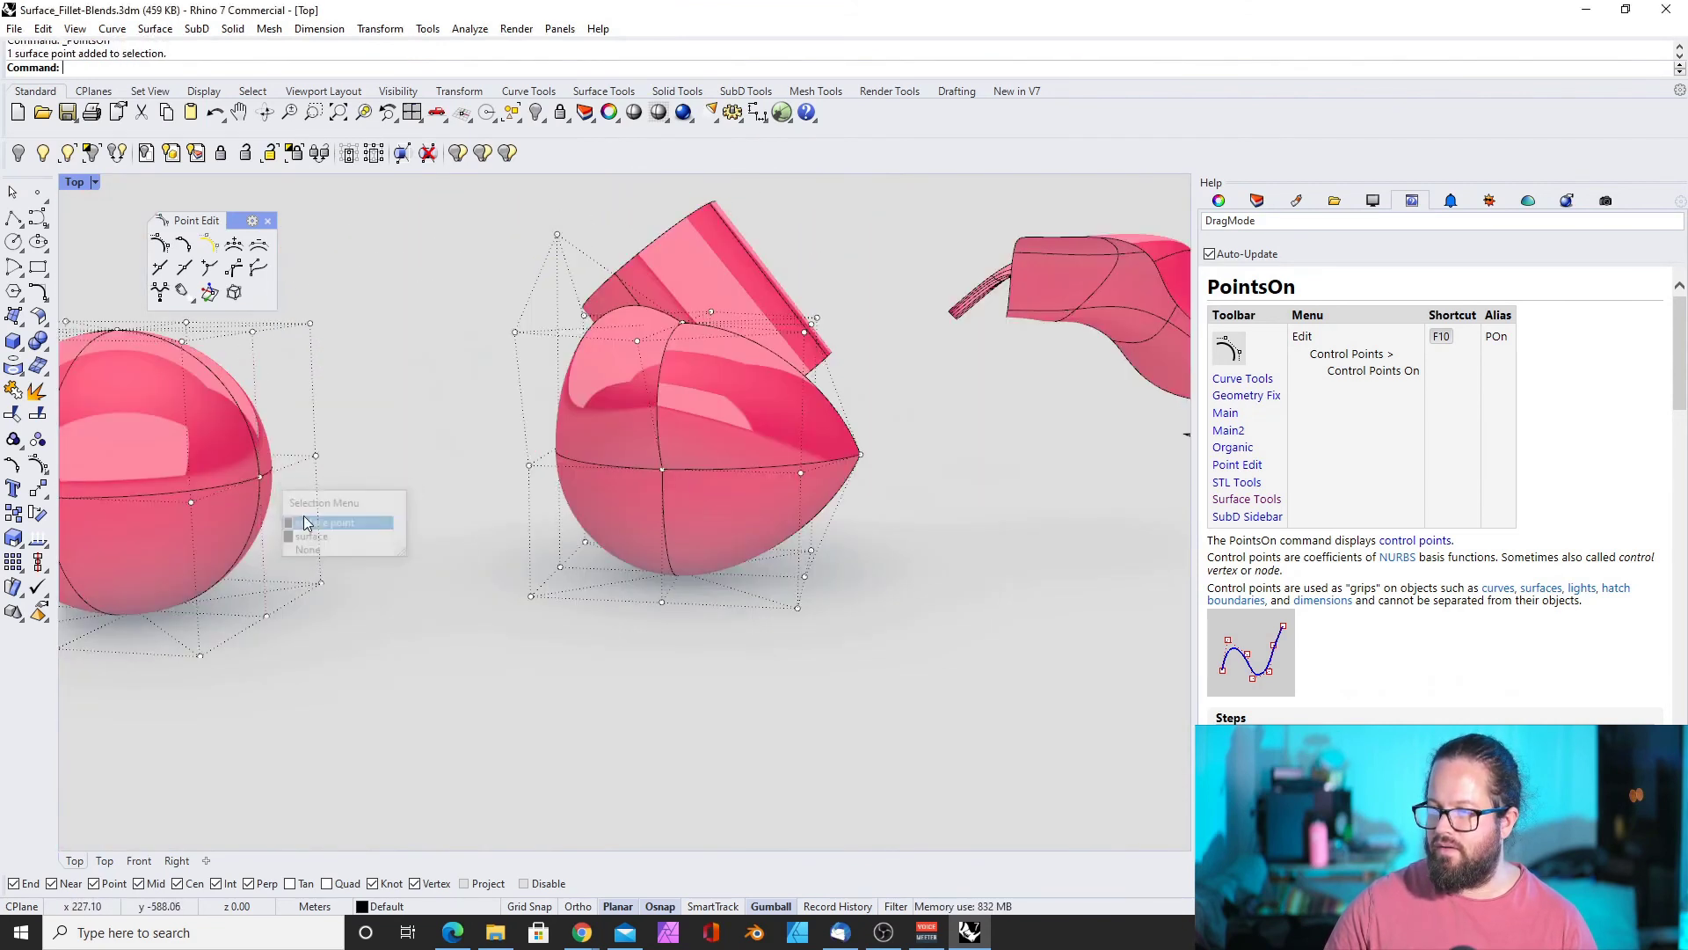
pyautogui.scroll(-3, 307, 523)
pyautogui.moveTo(369, 482)
pyautogui.mouseDown()
pyautogui.moveTo(489, 488)
pyautogui.moveTo(571, 541)
pyautogui.moveTo(651, 536)
pyautogui.moveTo(497, 503)
pyautogui.moveTo(383, 503)
pyautogui.mouseUp()
pyautogui.moveTo(383, 503); pyautogui.dragTo(323, 573, button='right')
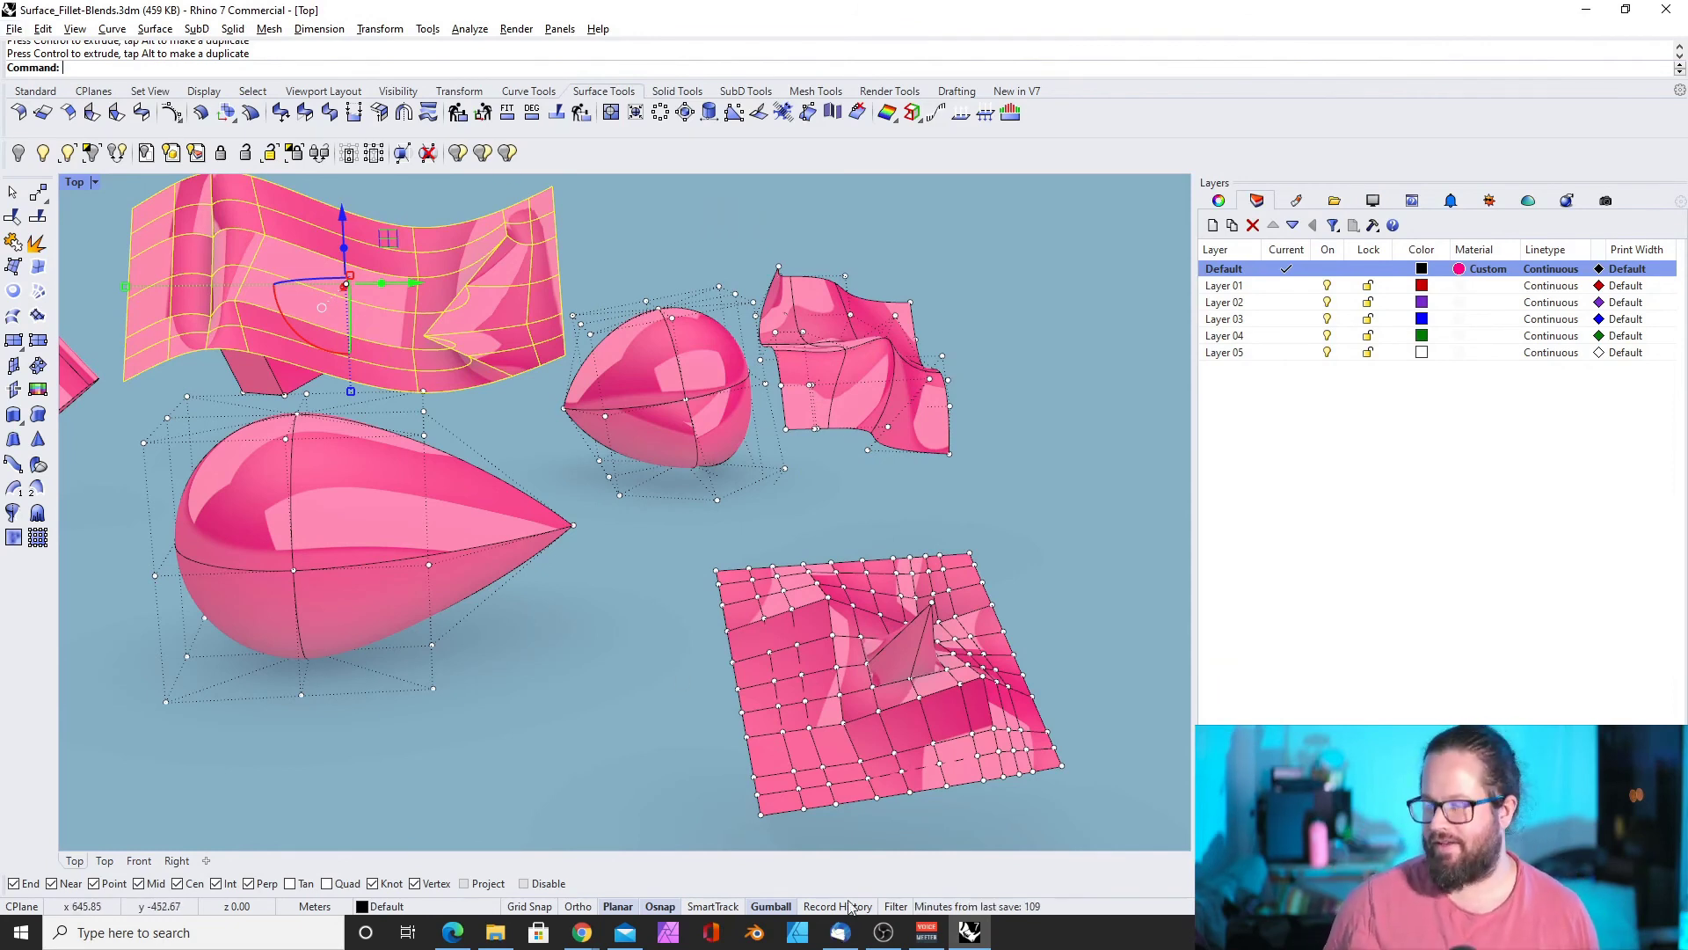
pyautogui.click(882, 932)
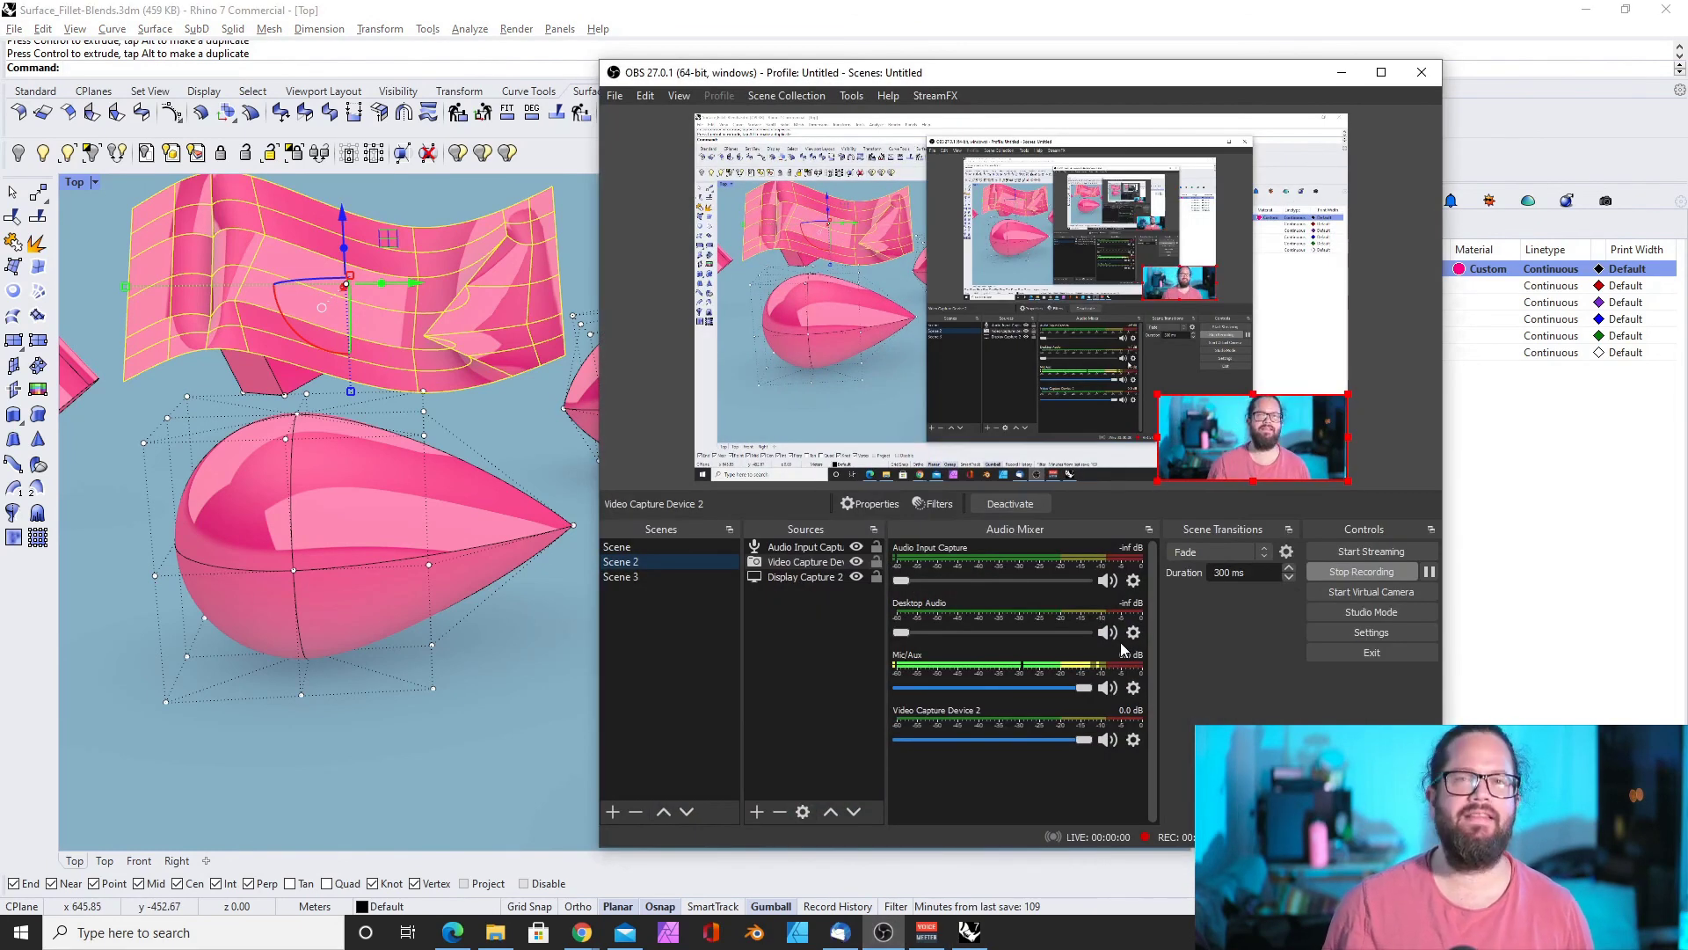